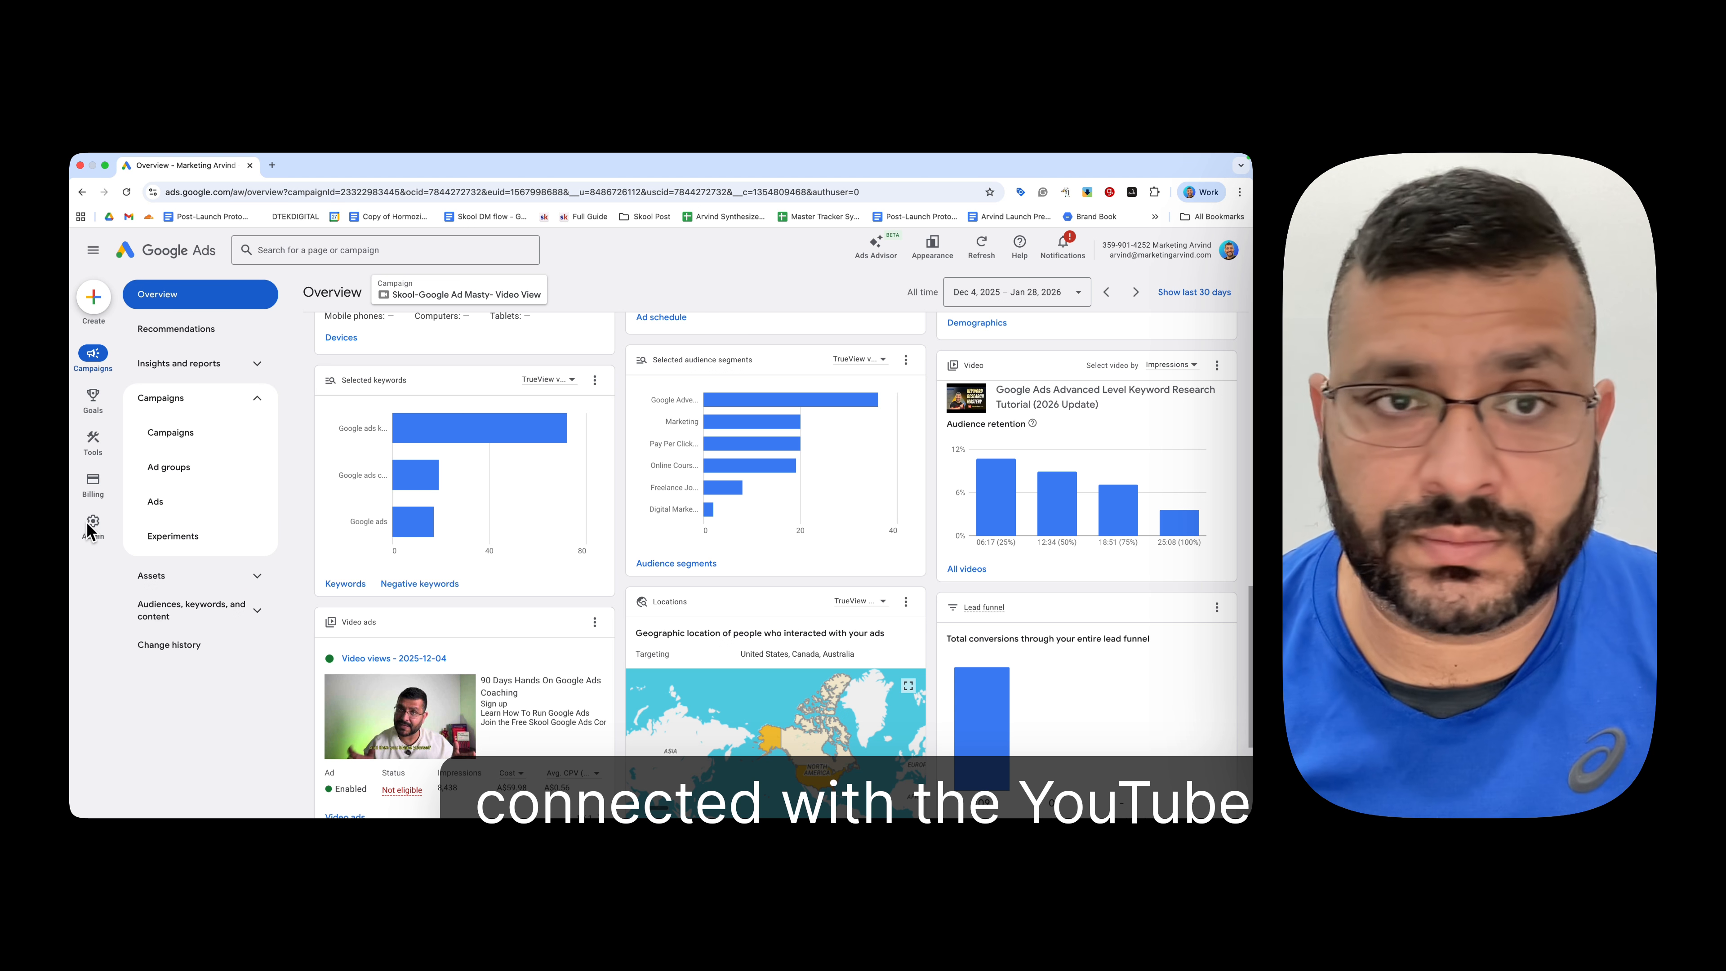
Step: Open the Data manager and check that the YouTube channel is linked under Connected products
{"action": "mouse_move", "coordinate": [85, 452]}
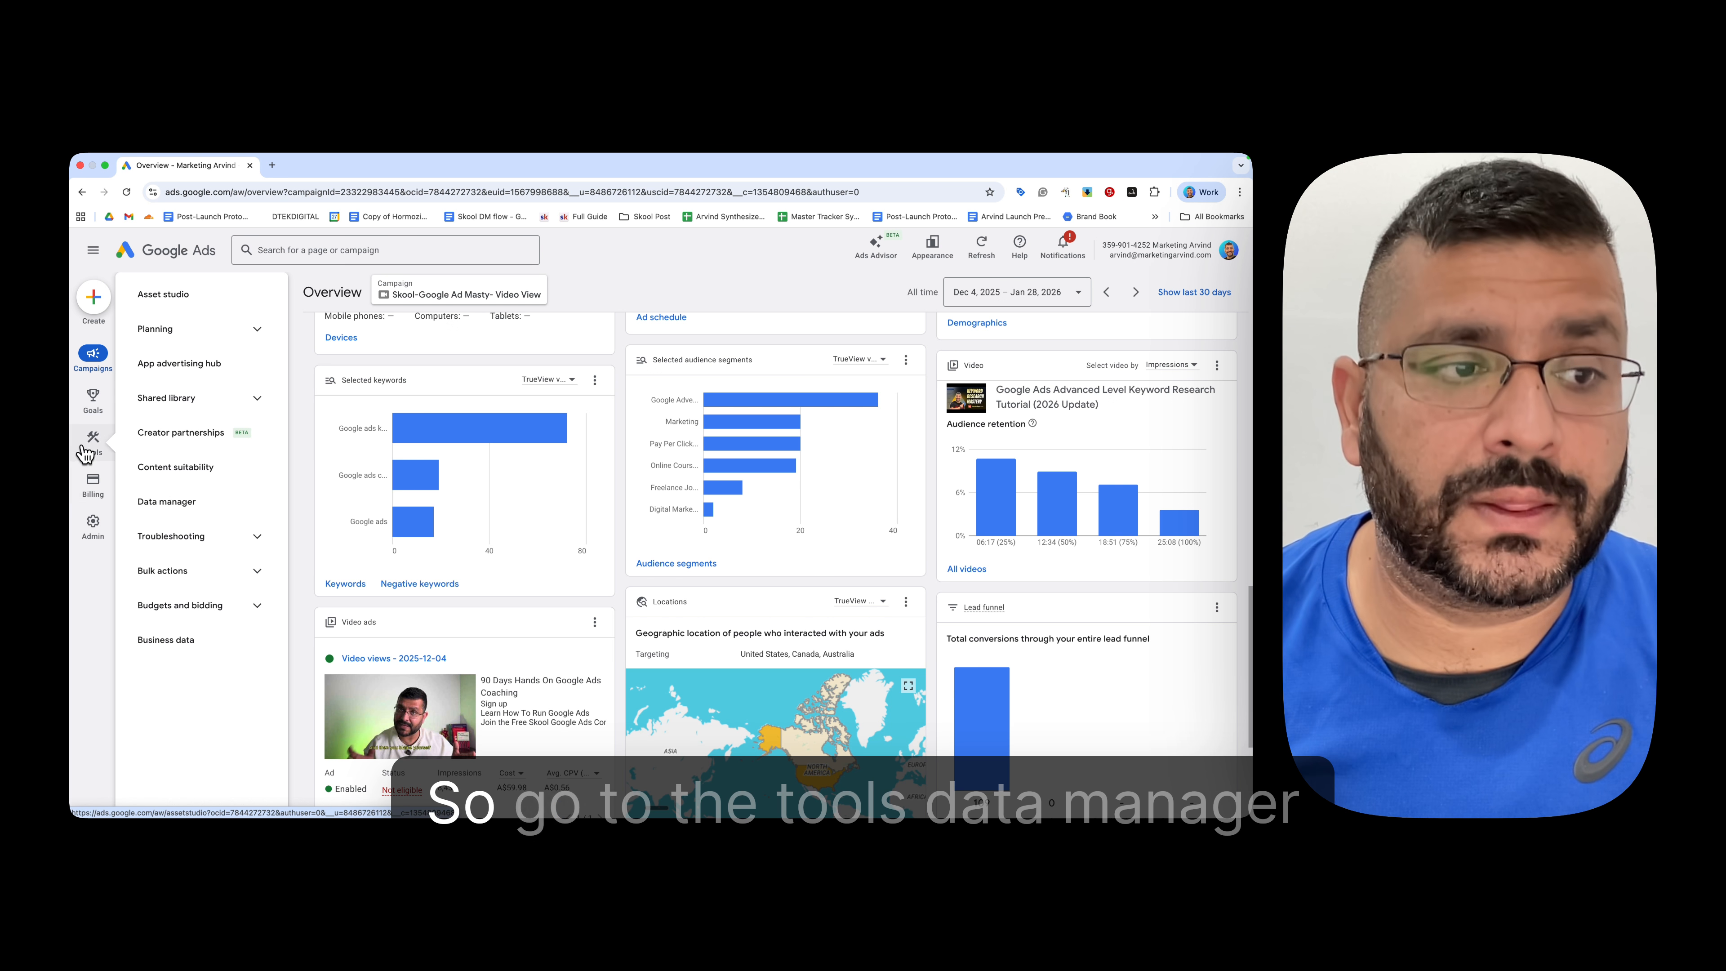
{"action": "left_click", "coordinate": [182, 511]}
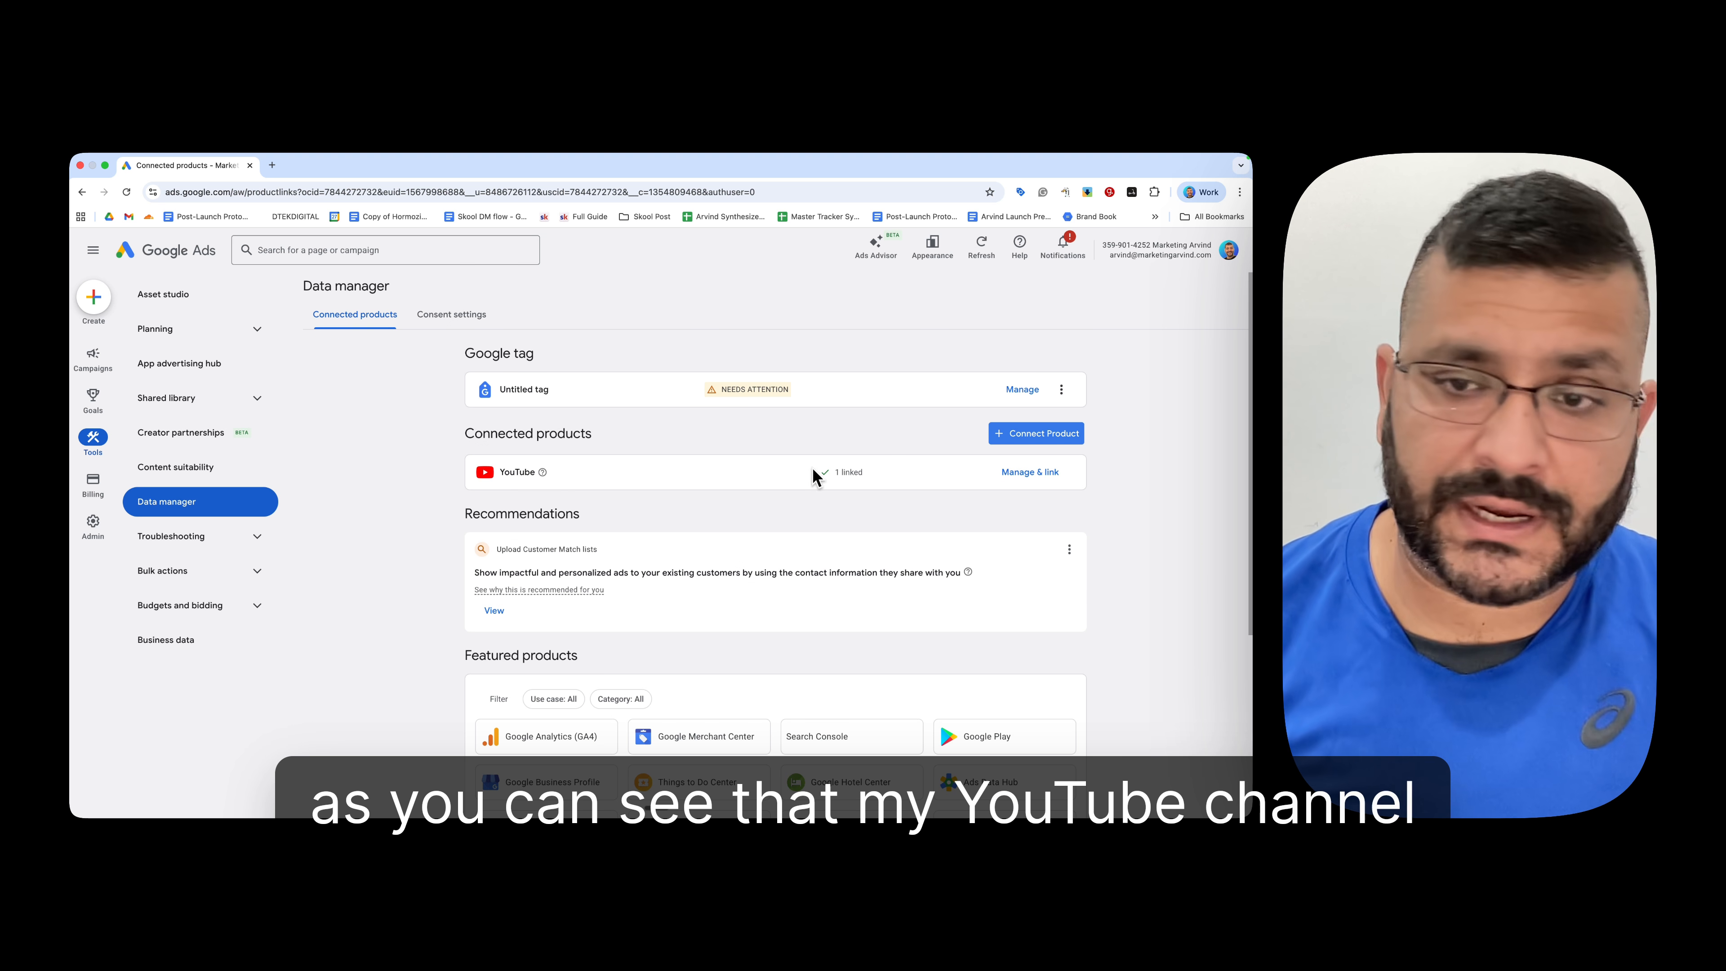
{"action": "scroll", "coordinate": [686, 605], "scroll_direction": "down", "scroll_amount": 2}
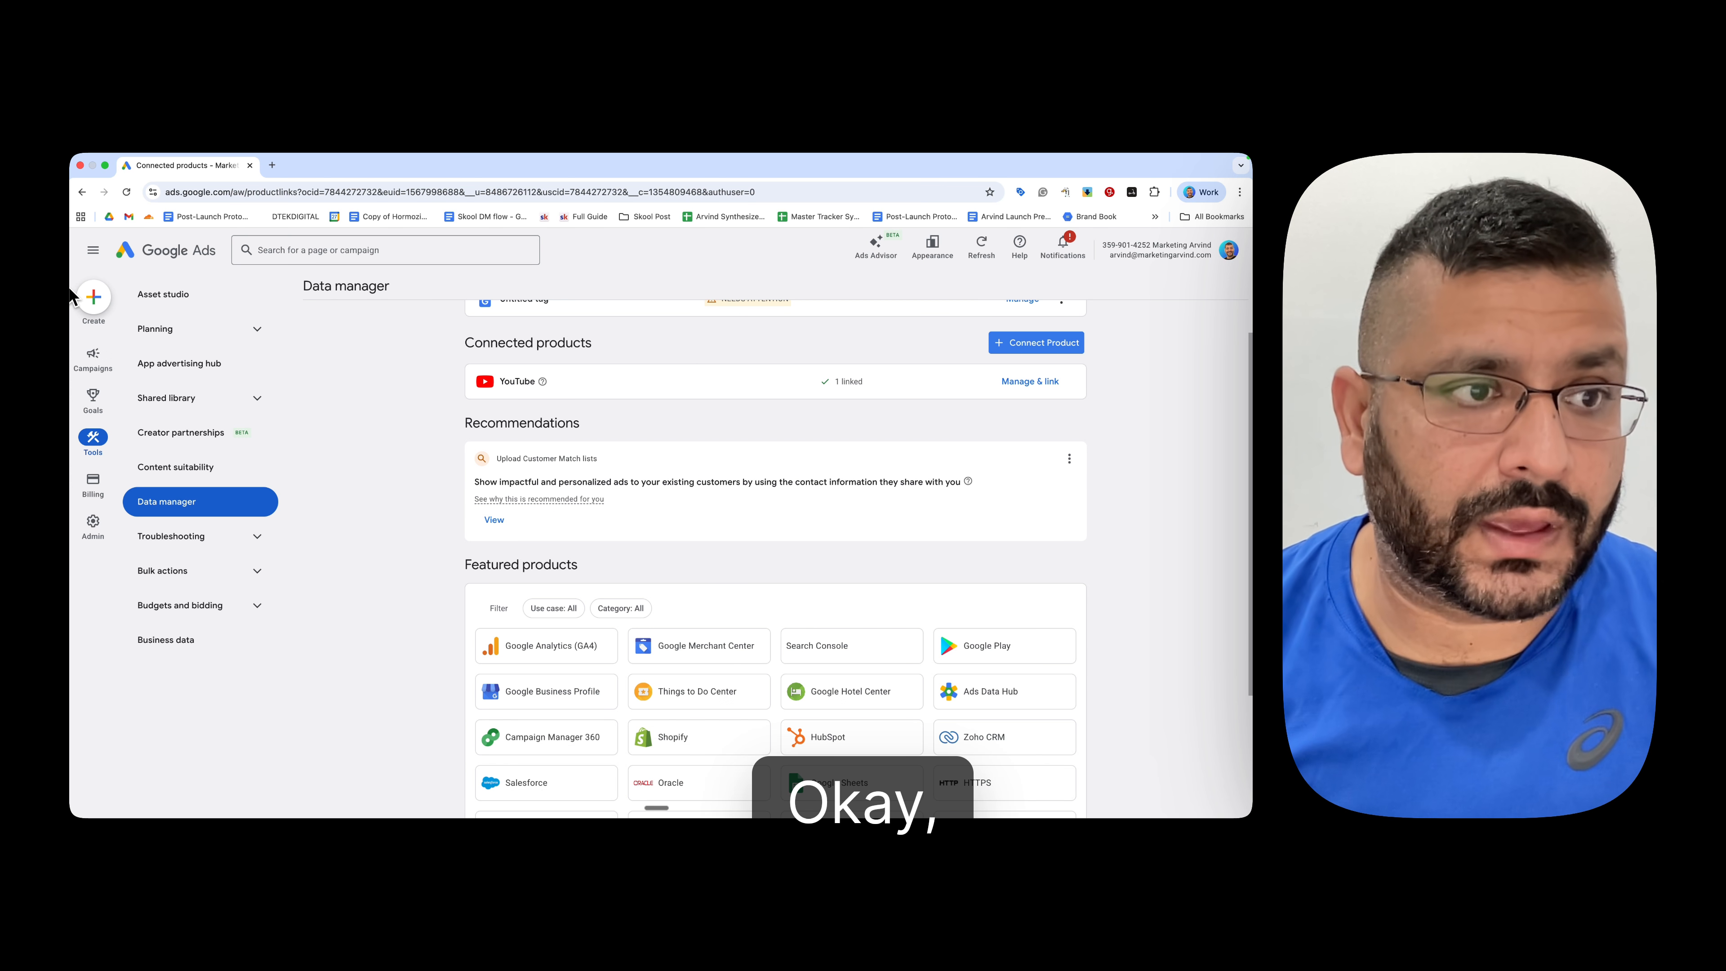
Step: Start a new campaign without guidance and choose Video as the campaign type
{"action": "left_click", "coordinate": [101, 363]}
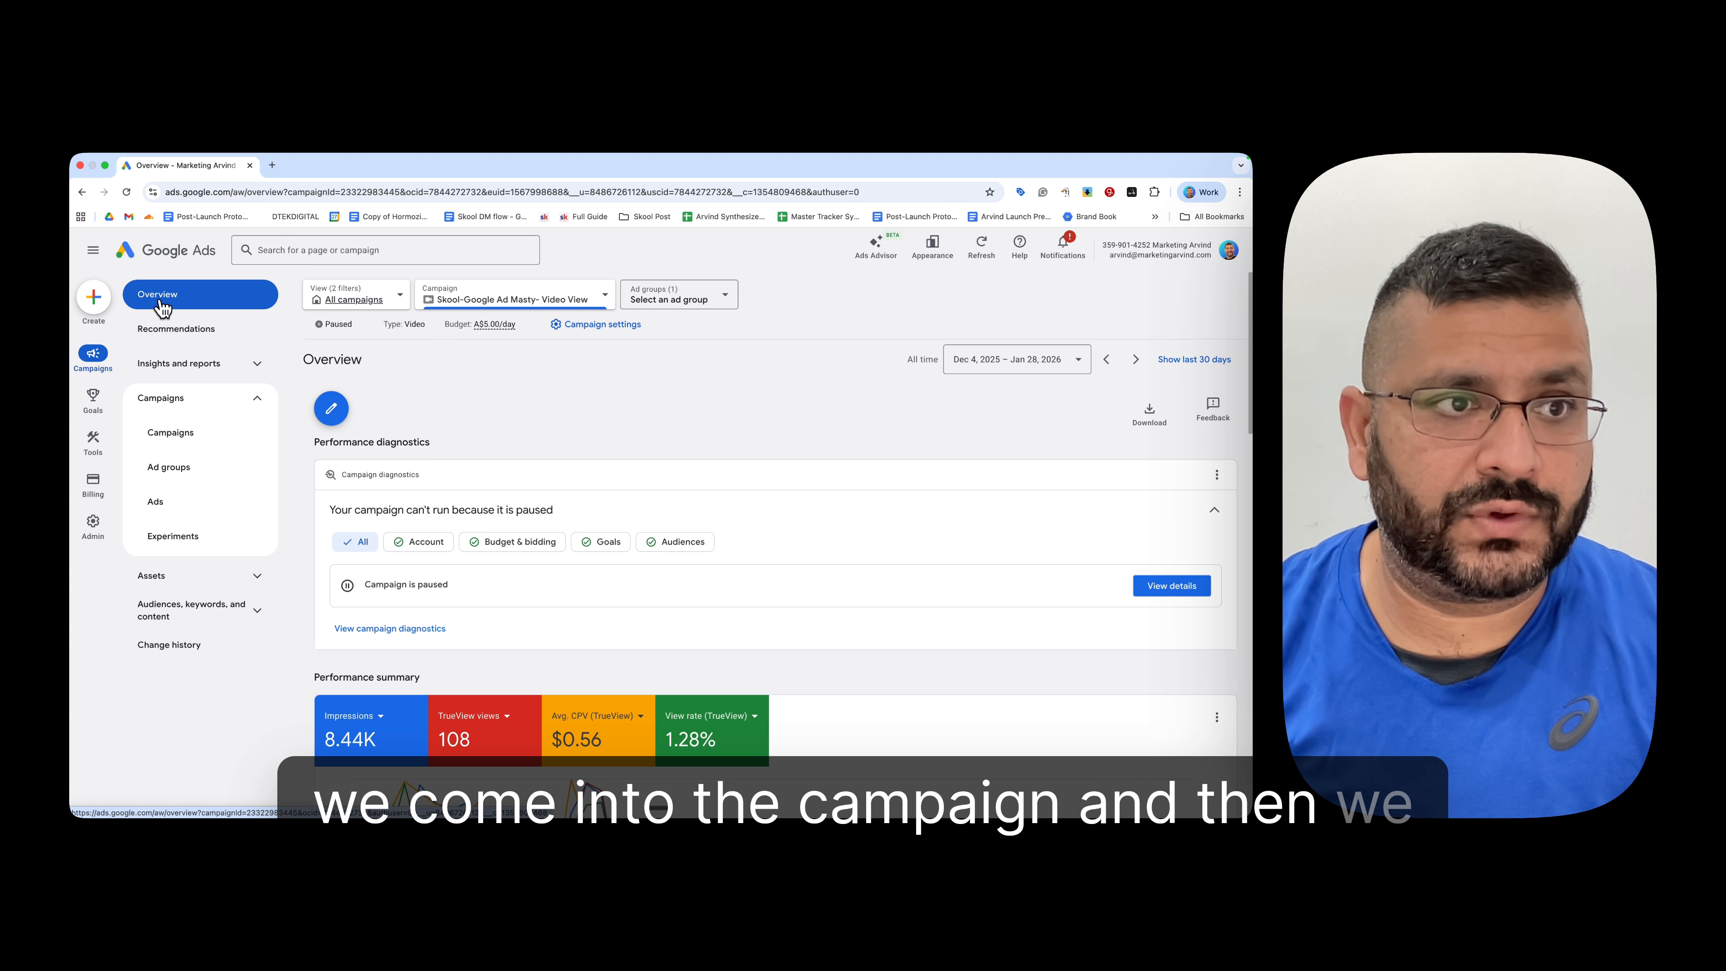
{"action": "left_click", "coordinate": [86, 304]}
{"action": "left_click", "coordinate": [143, 312]}
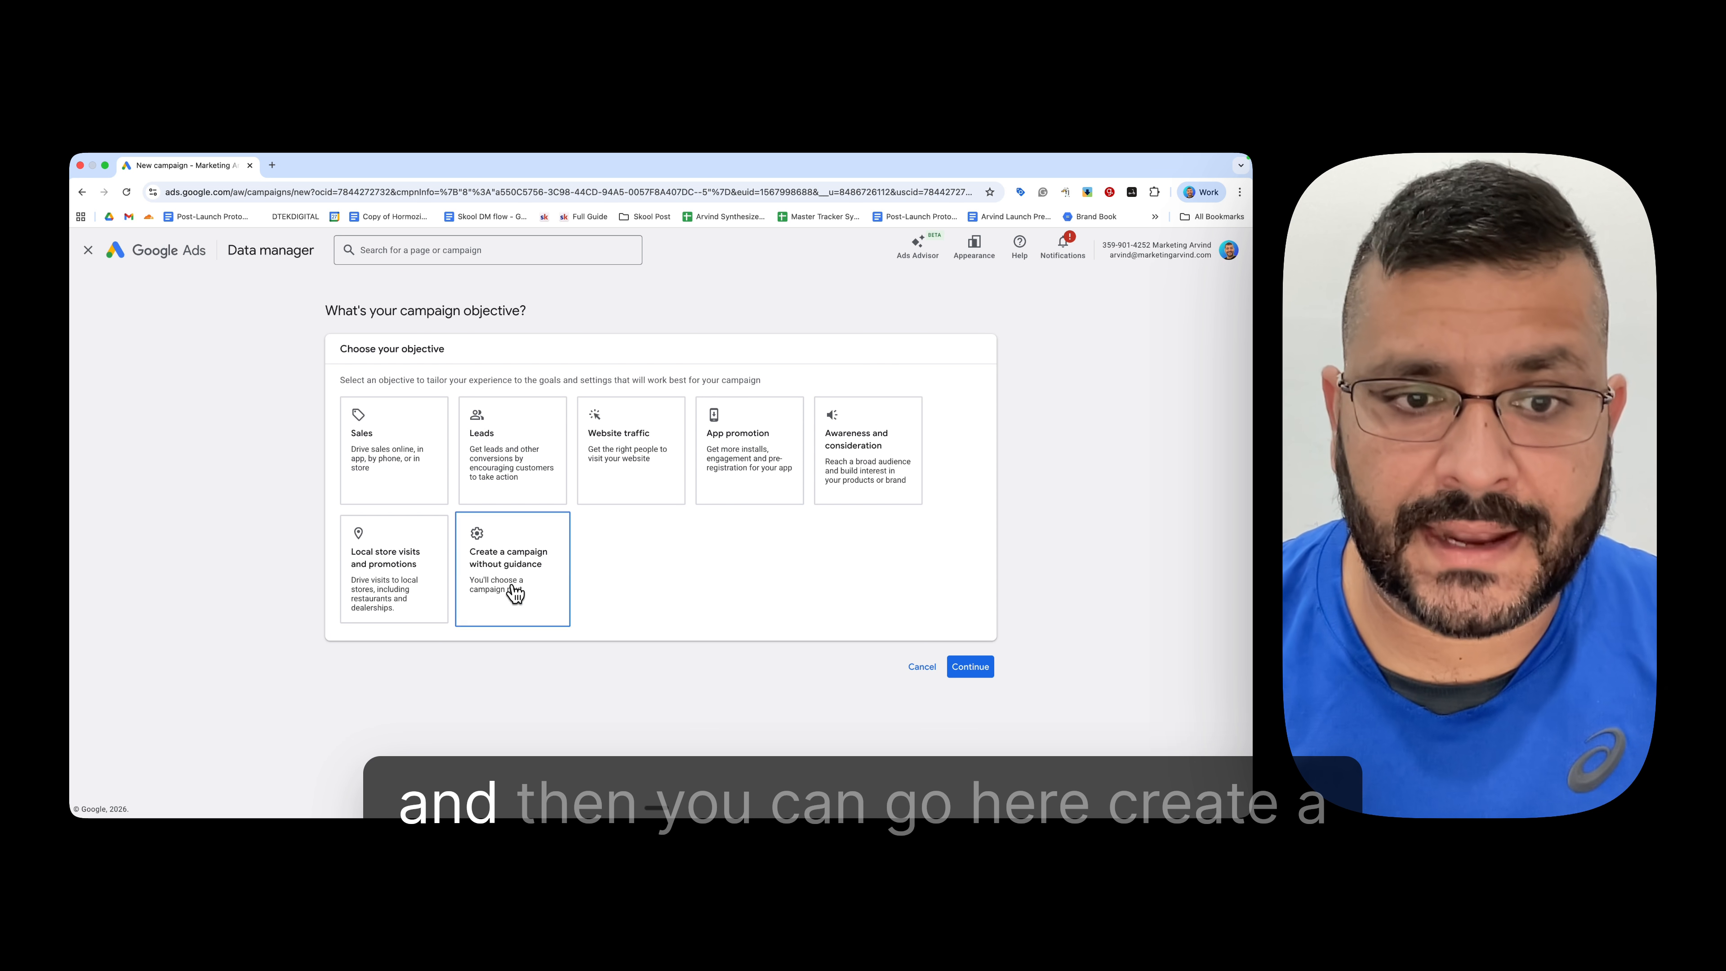
{"action": "left_click", "coordinate": [515, 588]}
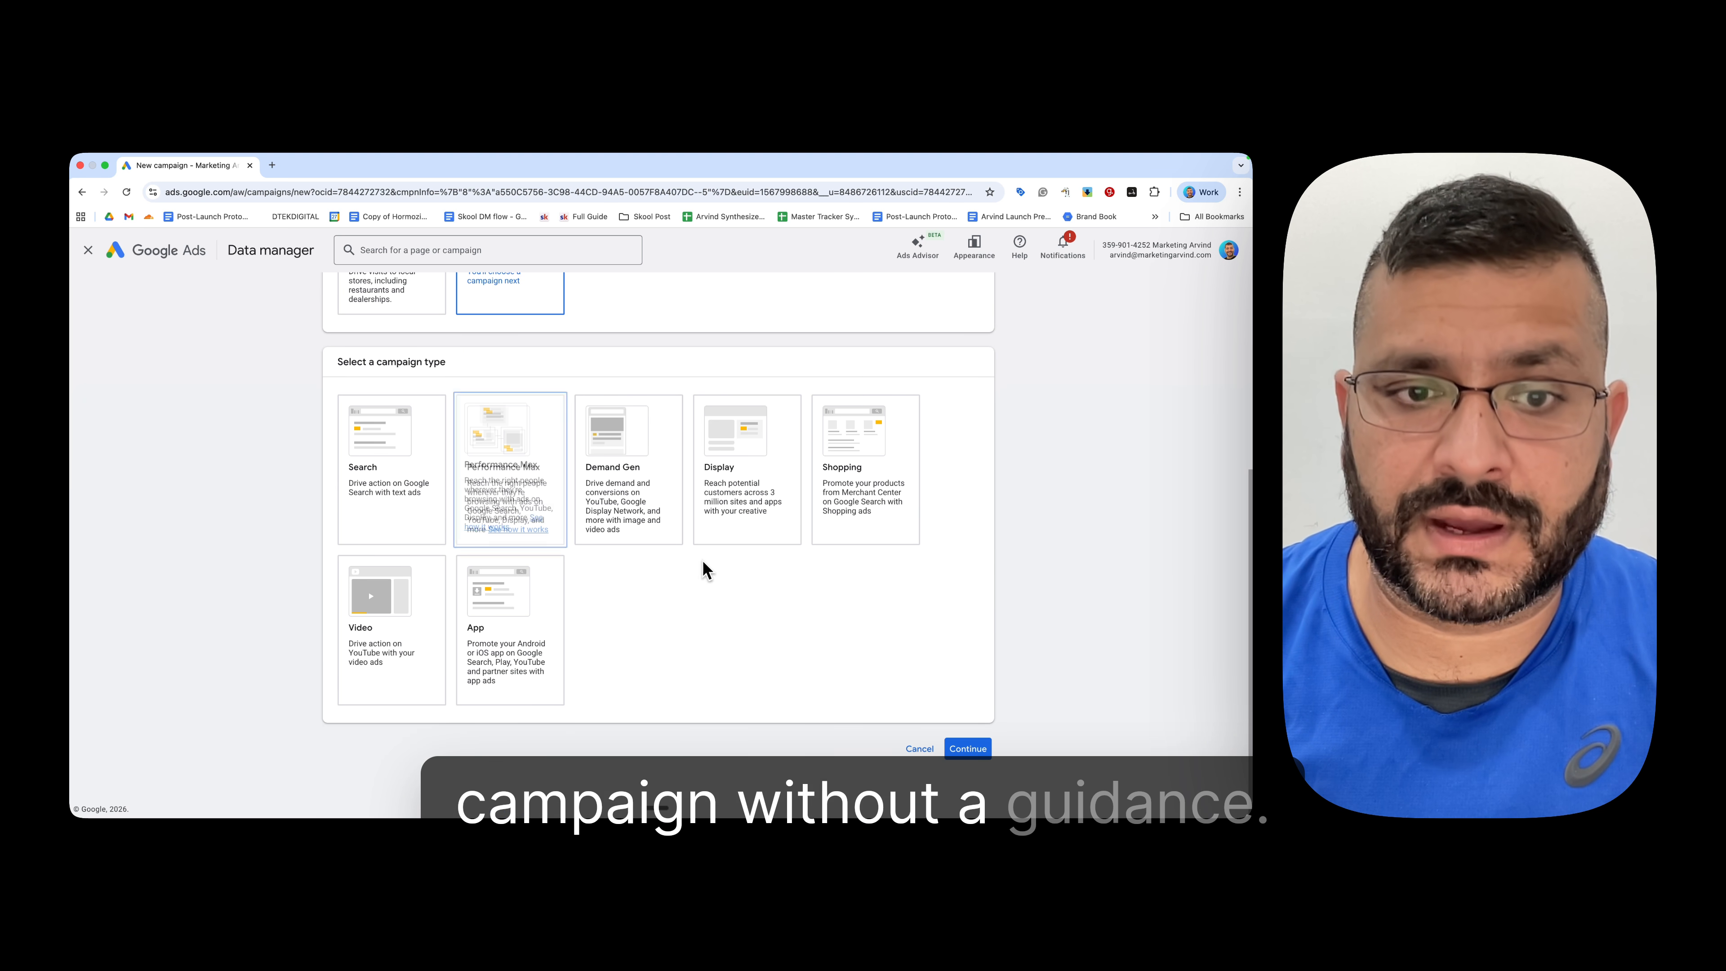
{"action": "left_click", "coordinate": [539, 571]}
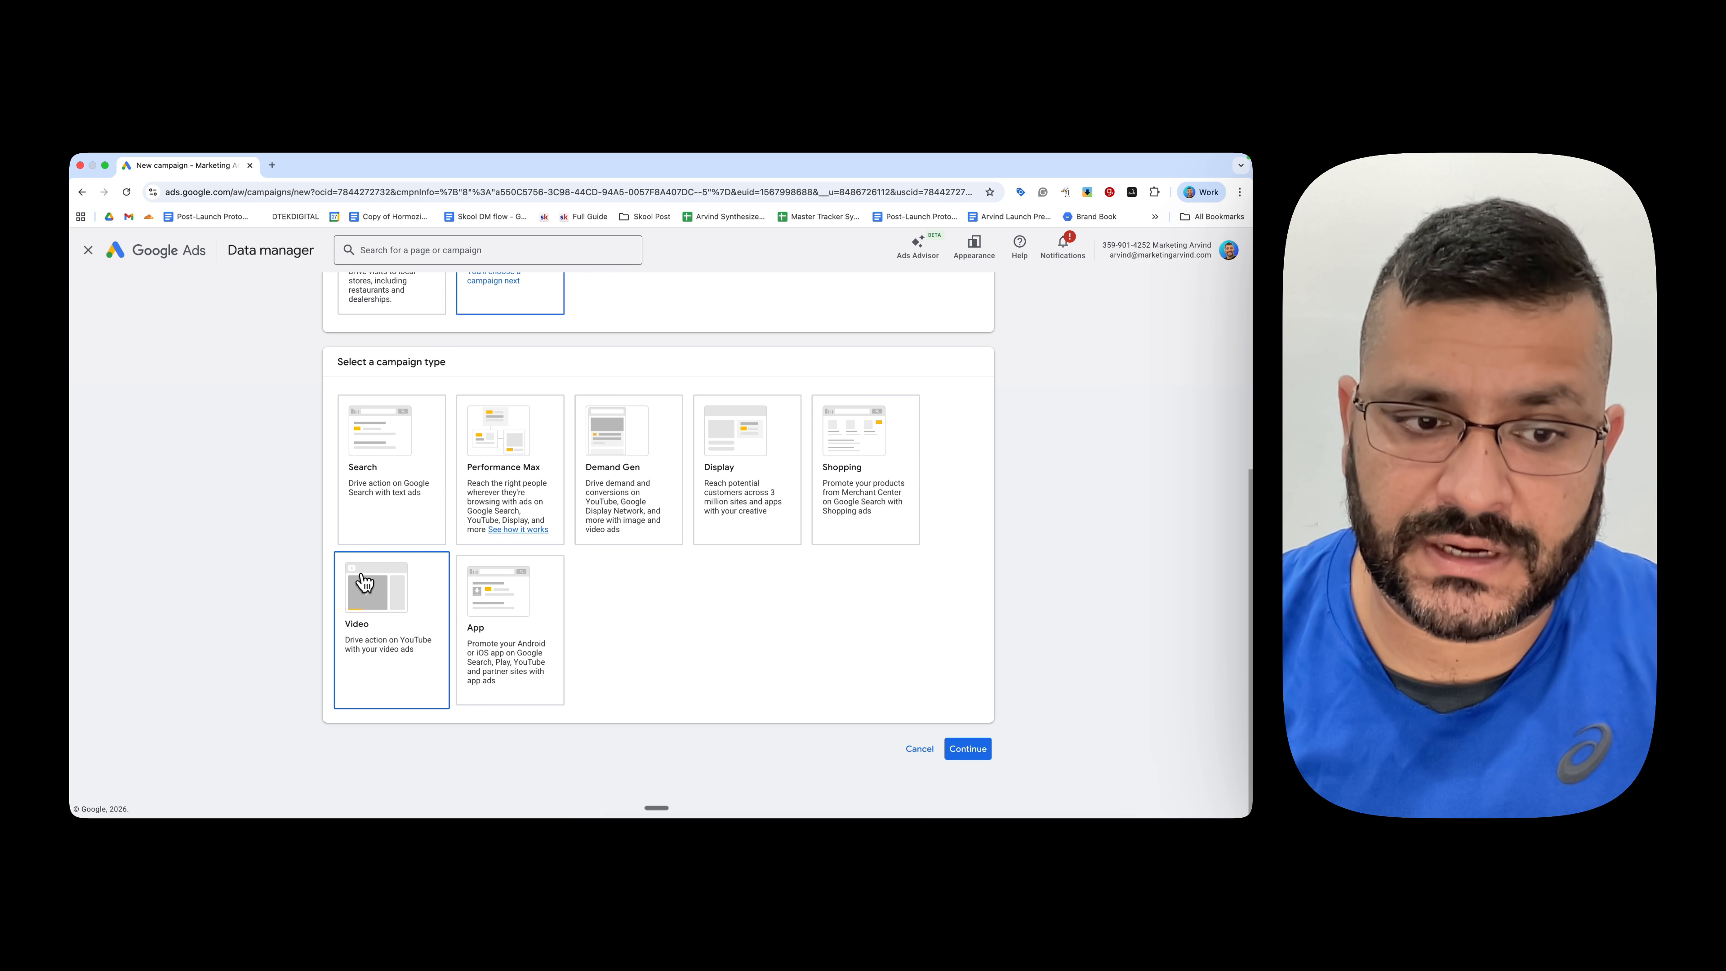
{"action": "left_click", "coordinate": [382, 628]}
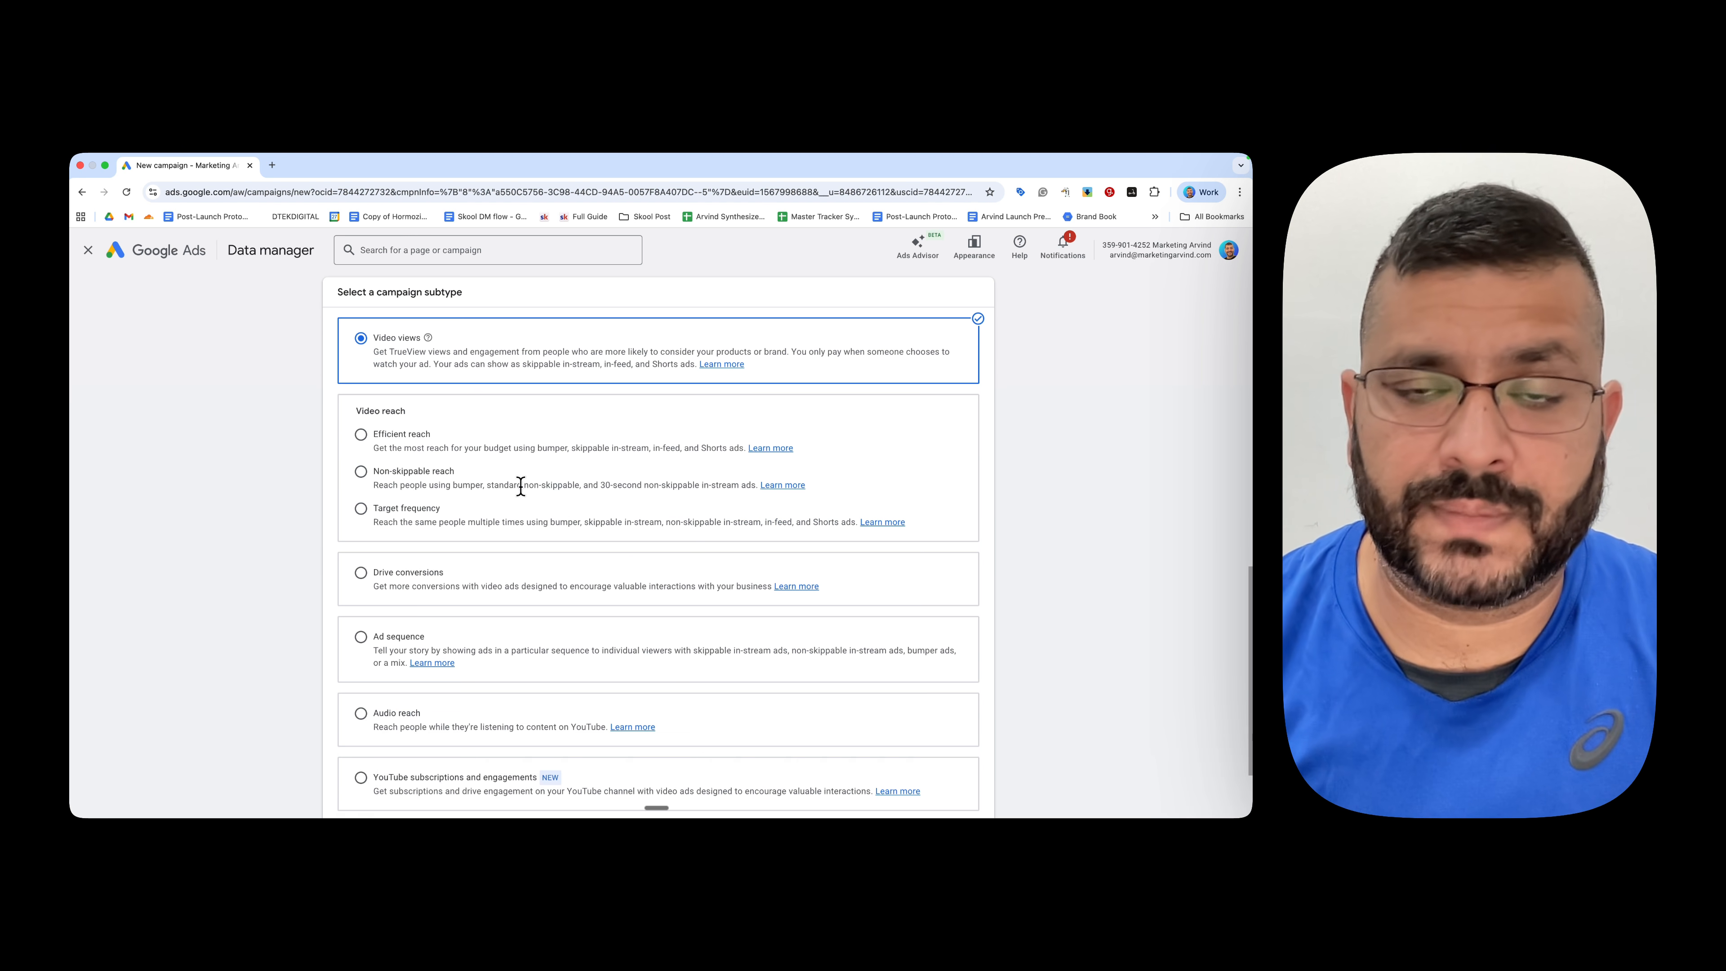
Step: Review the video campaign subtypes and try selecting Drive conversions
{"action": "scroll", "coordinate": [590, 534], "scroll_direction": "down", "scroll_amount": 2}
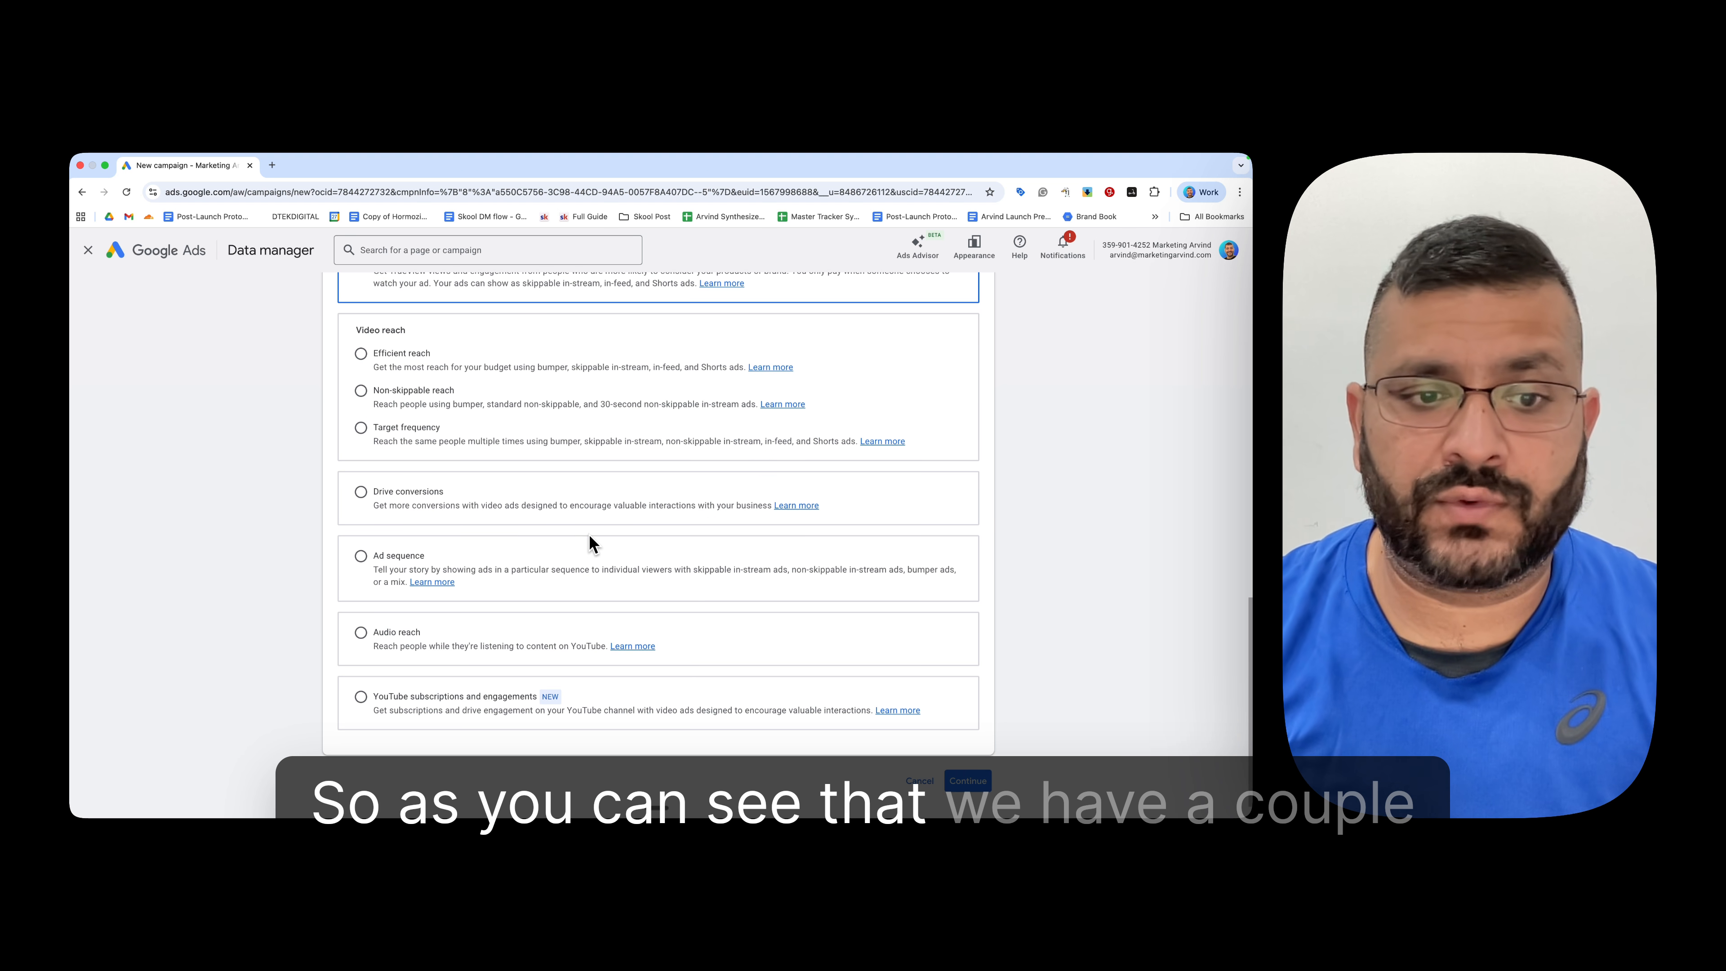
{"action": "scroll", "coordinate": [590, 534], "scroll_direction": "up", "scroll_amount": 3}
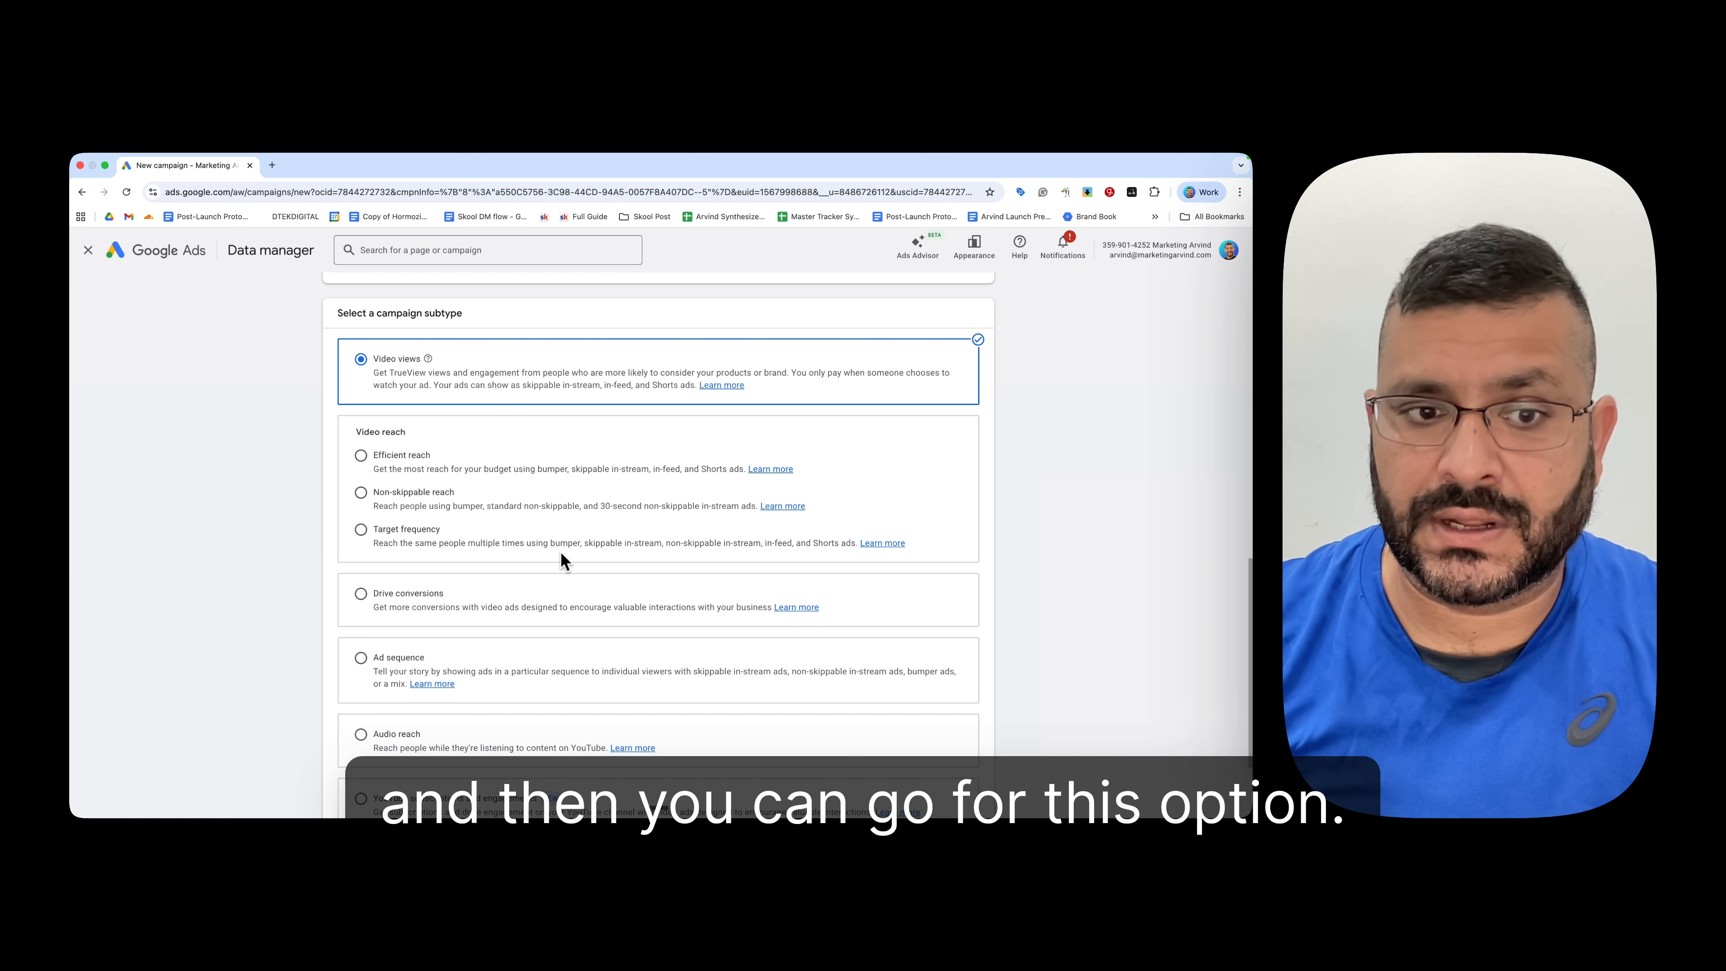
{"action": "scroll", "coordinate": [560, 560], "scroll_direction": "down", "scroll_amount": 2}
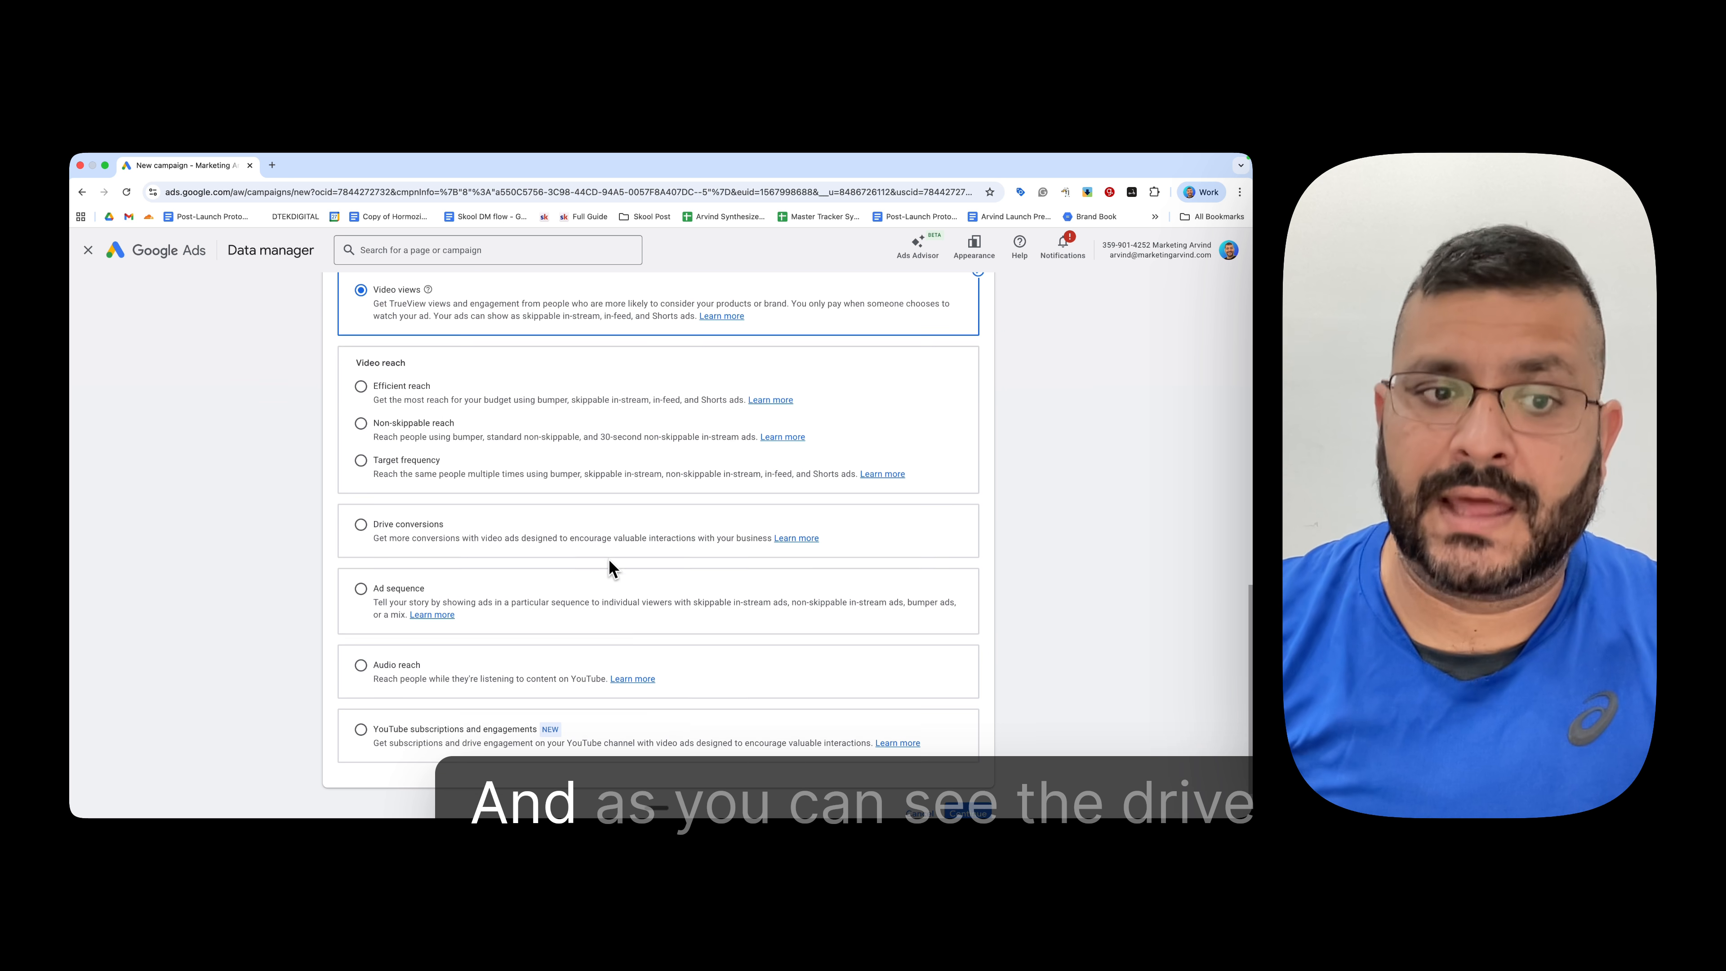
{"action": "left_click", "coordinate": [361, 525]}
{"action": "scroll", "coordinate": [558, 544], "scroll_direction": "up", "scroll_amount": 2}
{"action": "scroll", "coordinate": [555, 549], "scroll_direction": "up", "scroll_amount": 1}
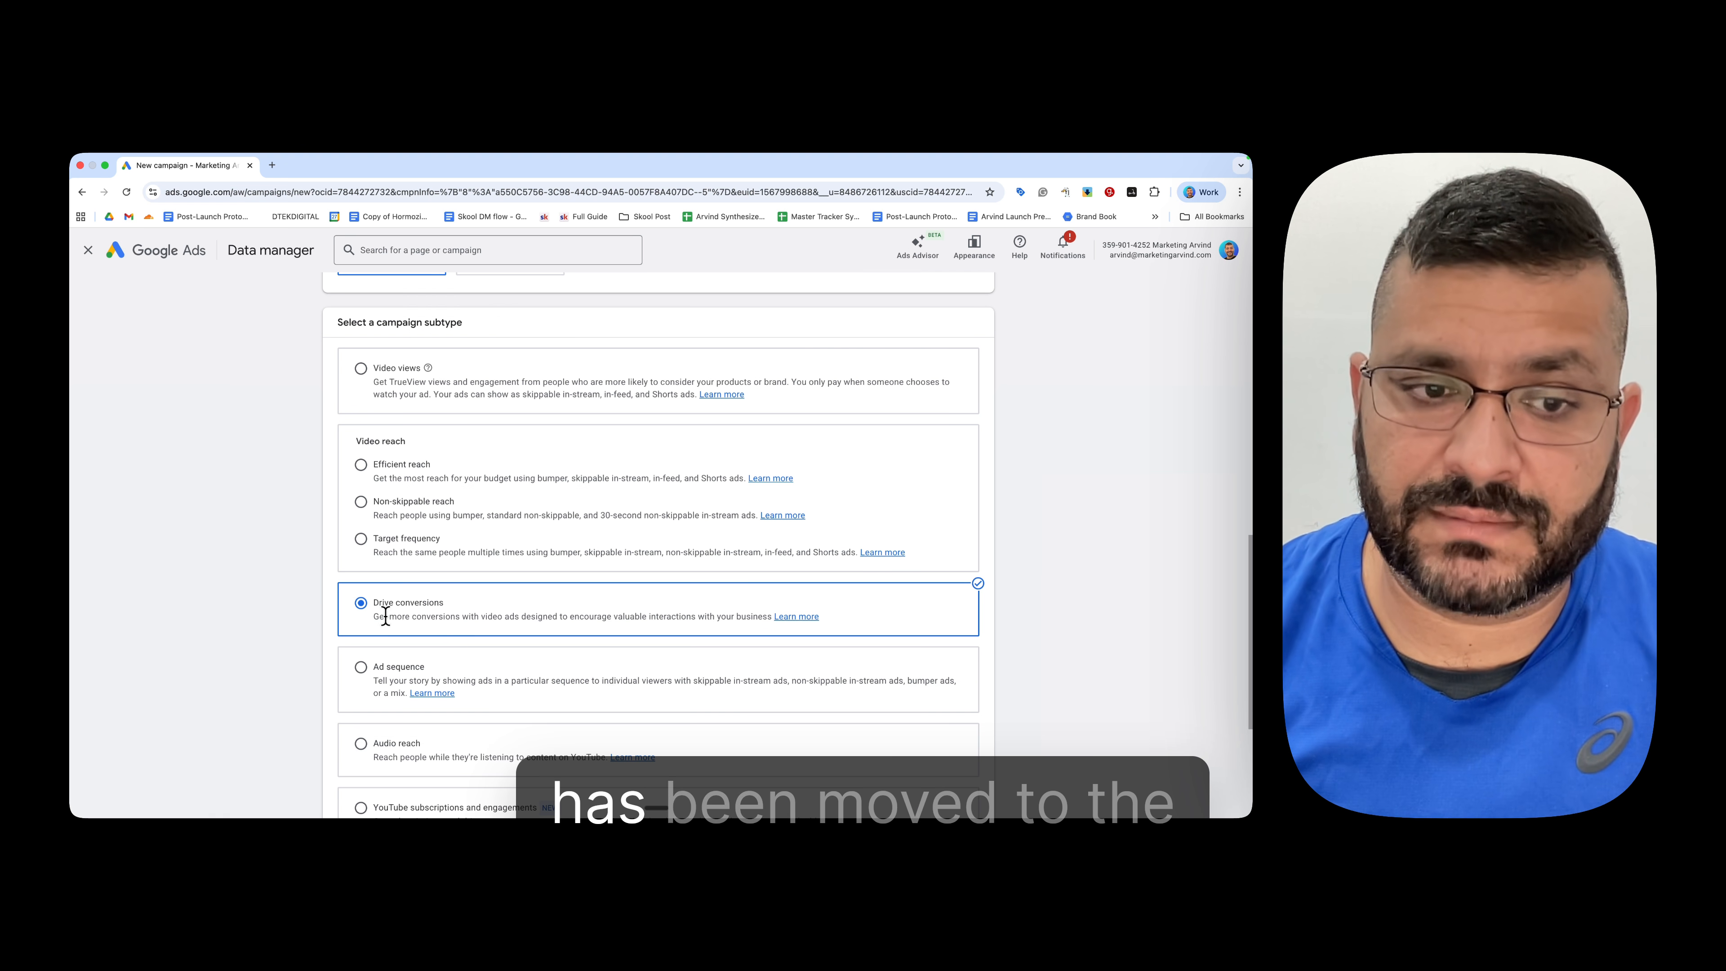
Step: Compare the Demand Gen campaign type with the Drive conversions, Audio reach and YouTube subscriptions and engagements subtypes
{"action": "scroll", "coordinate": [449, 615], "scroll_direction": "up", "scroll_amount": 5}
{"action": "scroll", "coordinate": [457, 618], "scroll_direction": "up", "scroll_amount": 5}
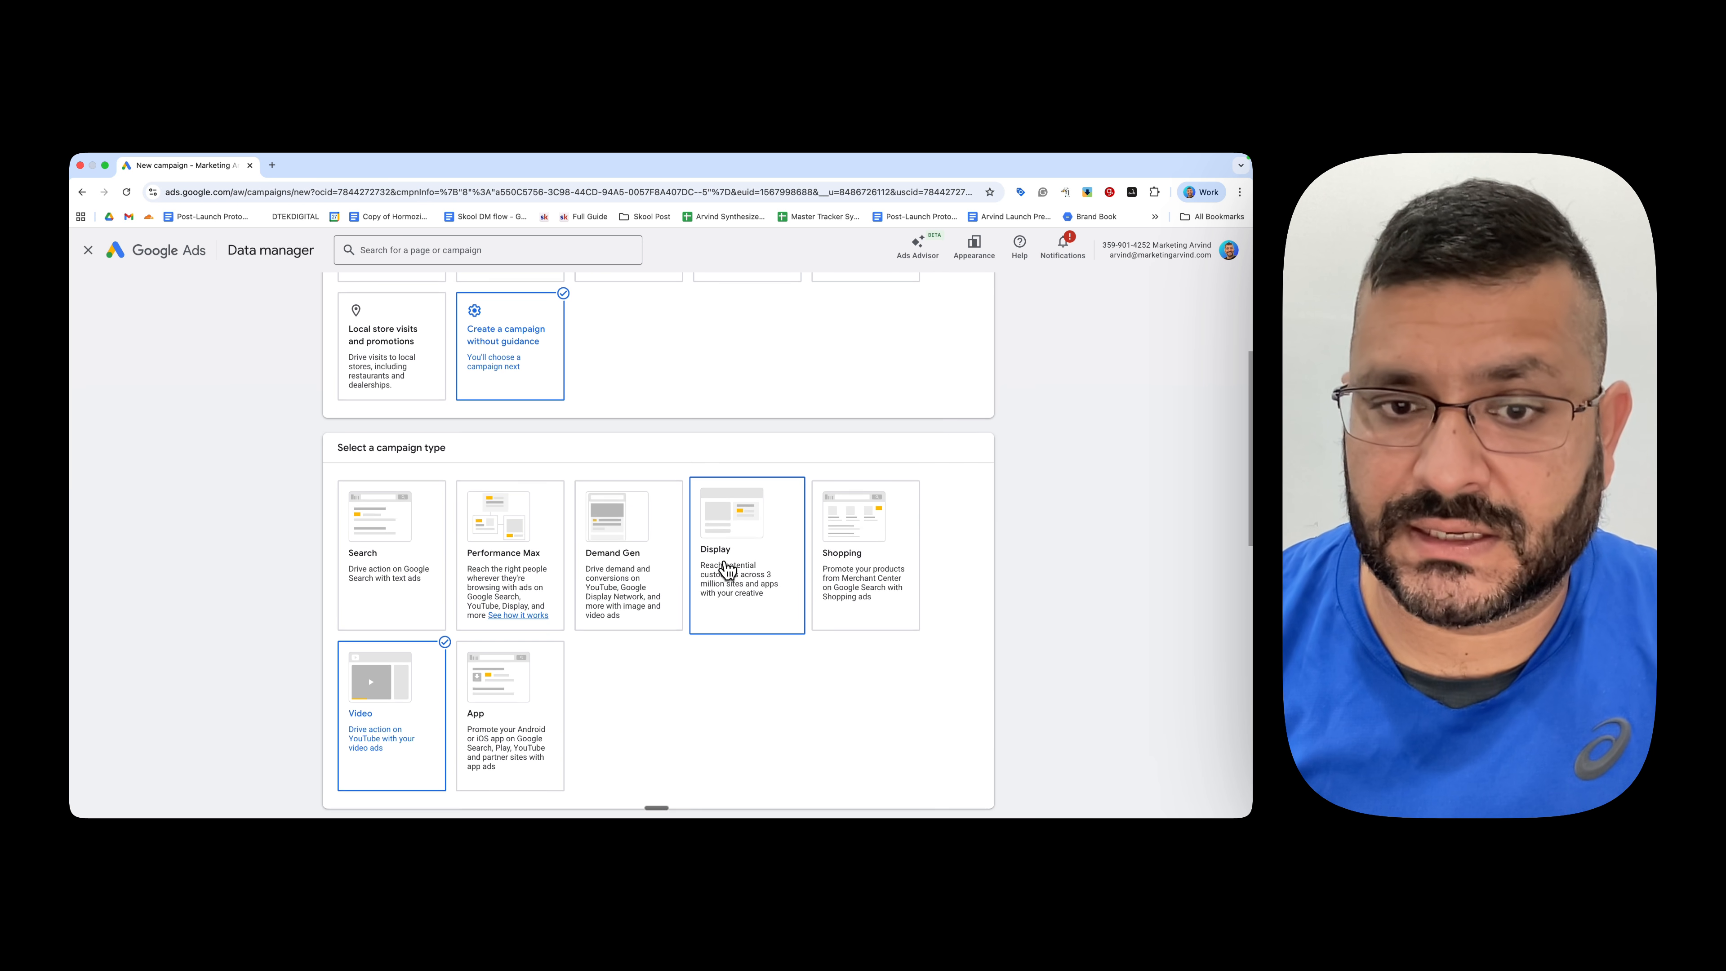
{"action": "scroll", "coordinate": [712, 570], "scroll_direction": "down", "scroll_amount": 3}
{"action": "scroll", "coordinate": [717, 586], "scroll_direction": "down", "scroll_amount": 1}
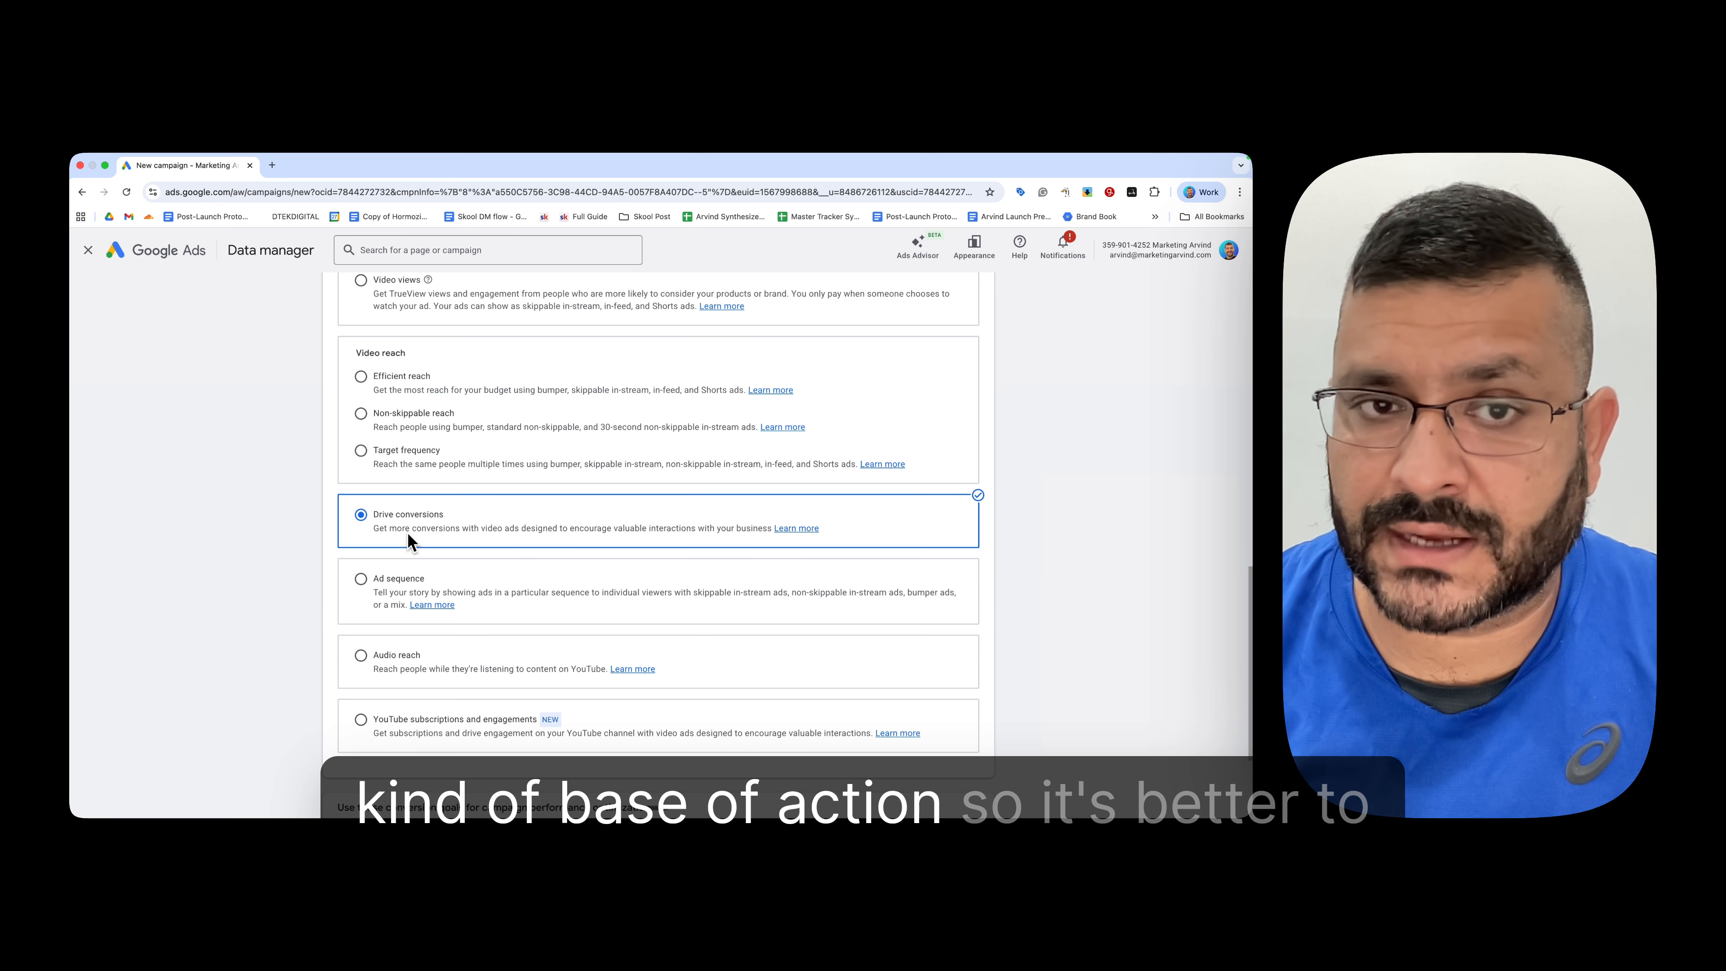
{"action": "scroll", "coordinate": [580, 545], "scroll_direction": "up", "scroll_amount": 6}
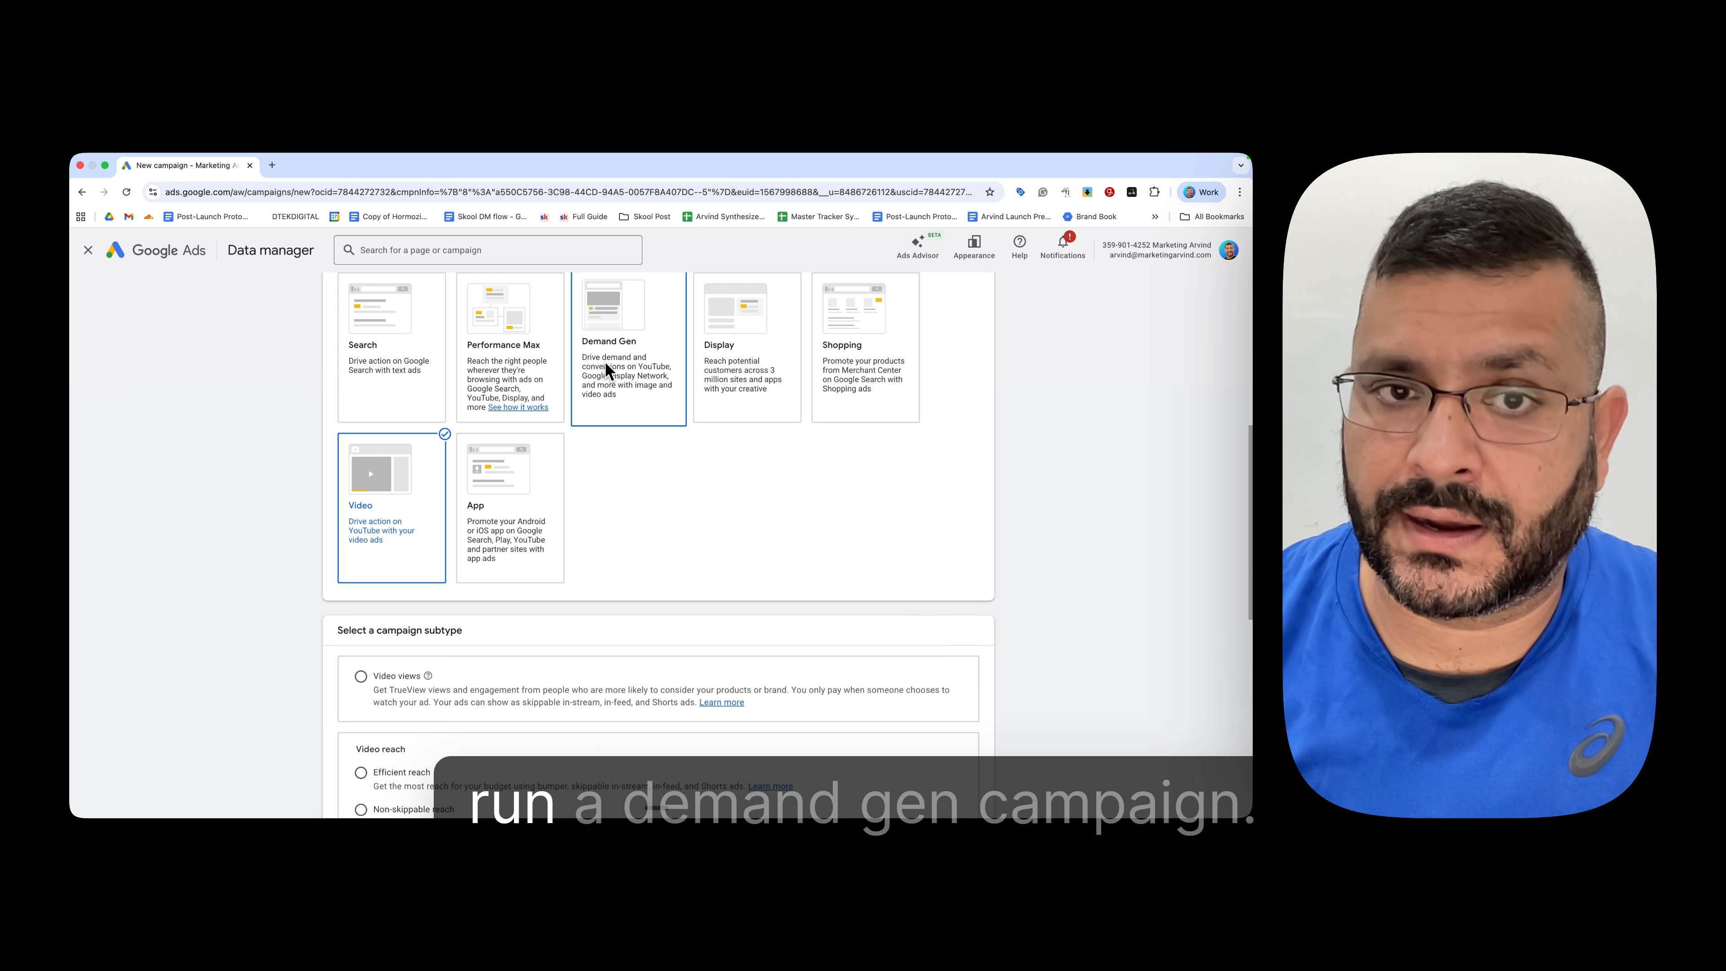
{"action": "scroll", "coordinate": [677, 394], "scroll_direction": "down", "scroll_amount": 10}
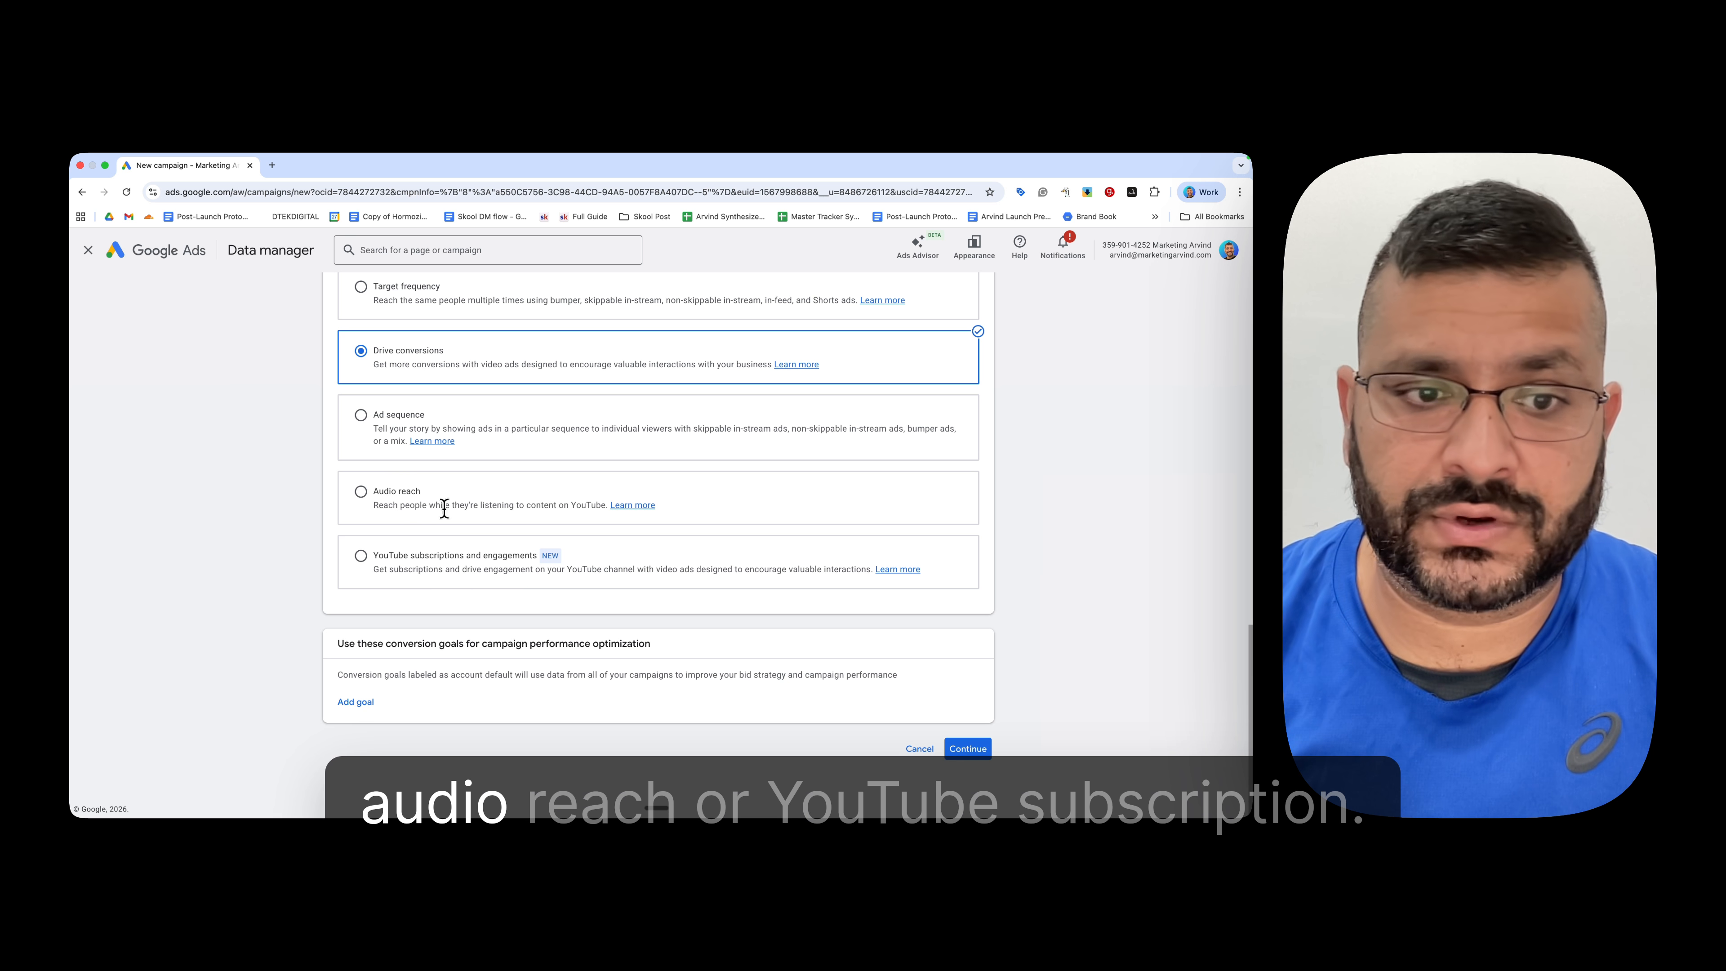
{"action": "scroll", "coordinate": [716, 591], "scroll_direction": "up", "scroll_amount": 10}
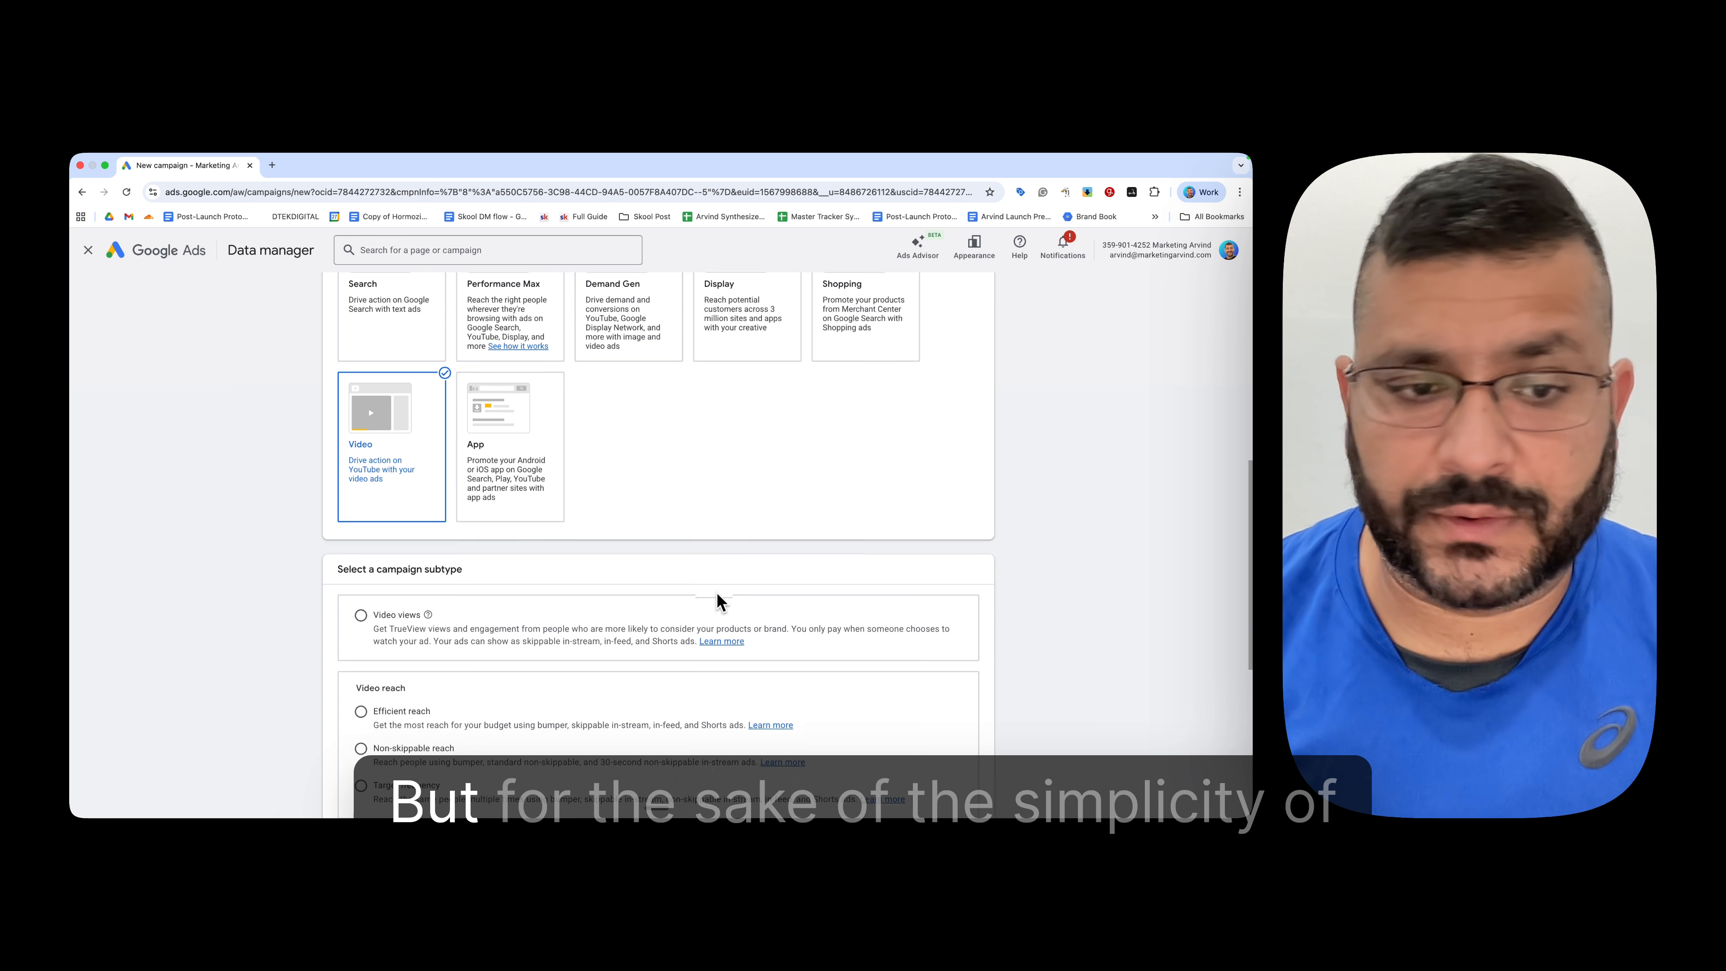
{"action": "scroll", "coordinate": [609, 497], "scroll_direction": "down", "scroll_amount": 4}
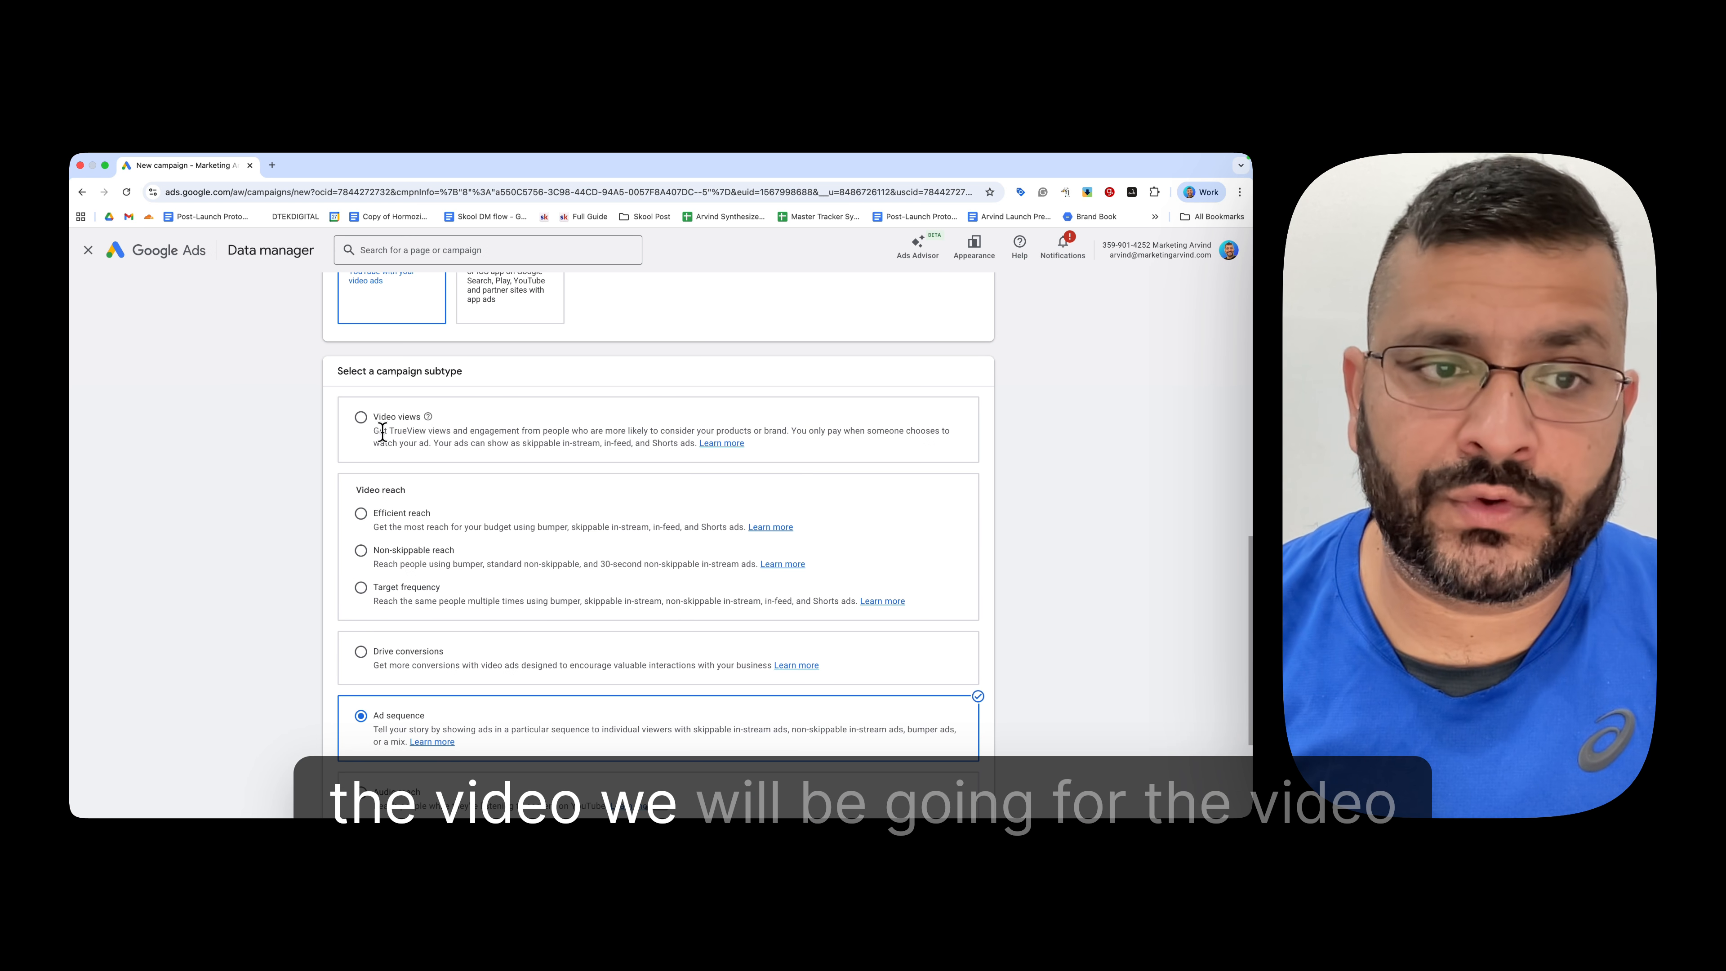
Step: Choose the Video views campaign subtype and continue to the campaign settings
{"action": "left_click", "coordinate": [362, 418]}
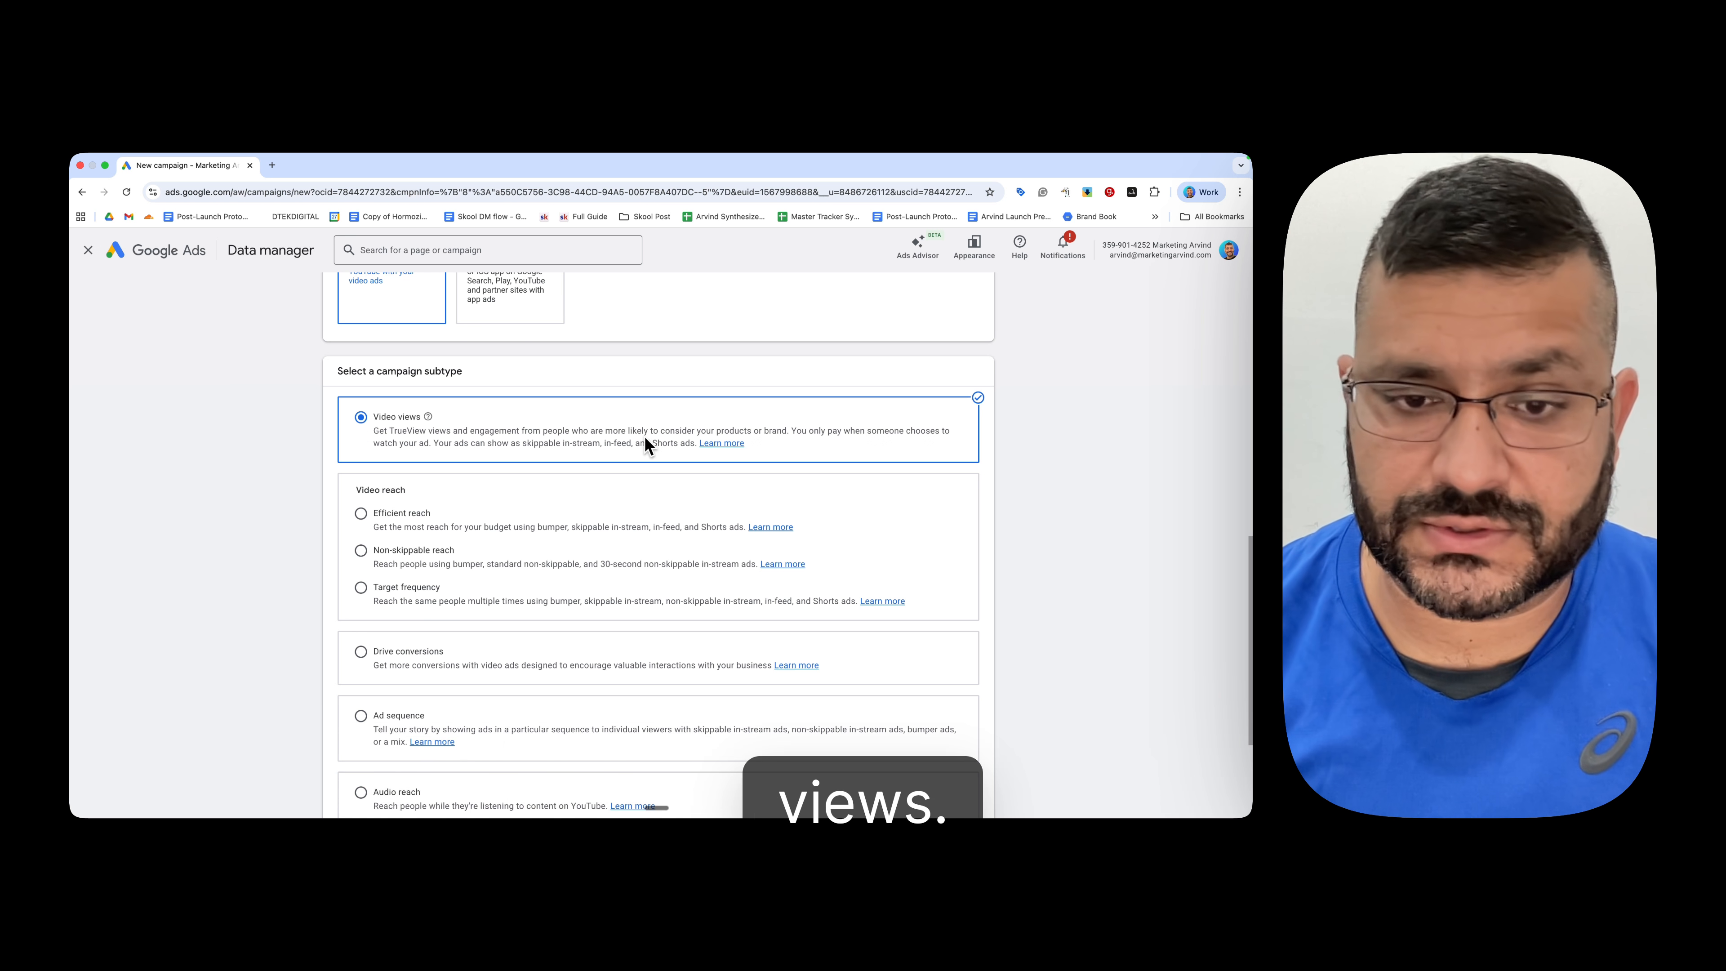
{"action": "scroll", "coordinate": [645, 436], "scroll_direction": "down", "scroll_amount": 4}
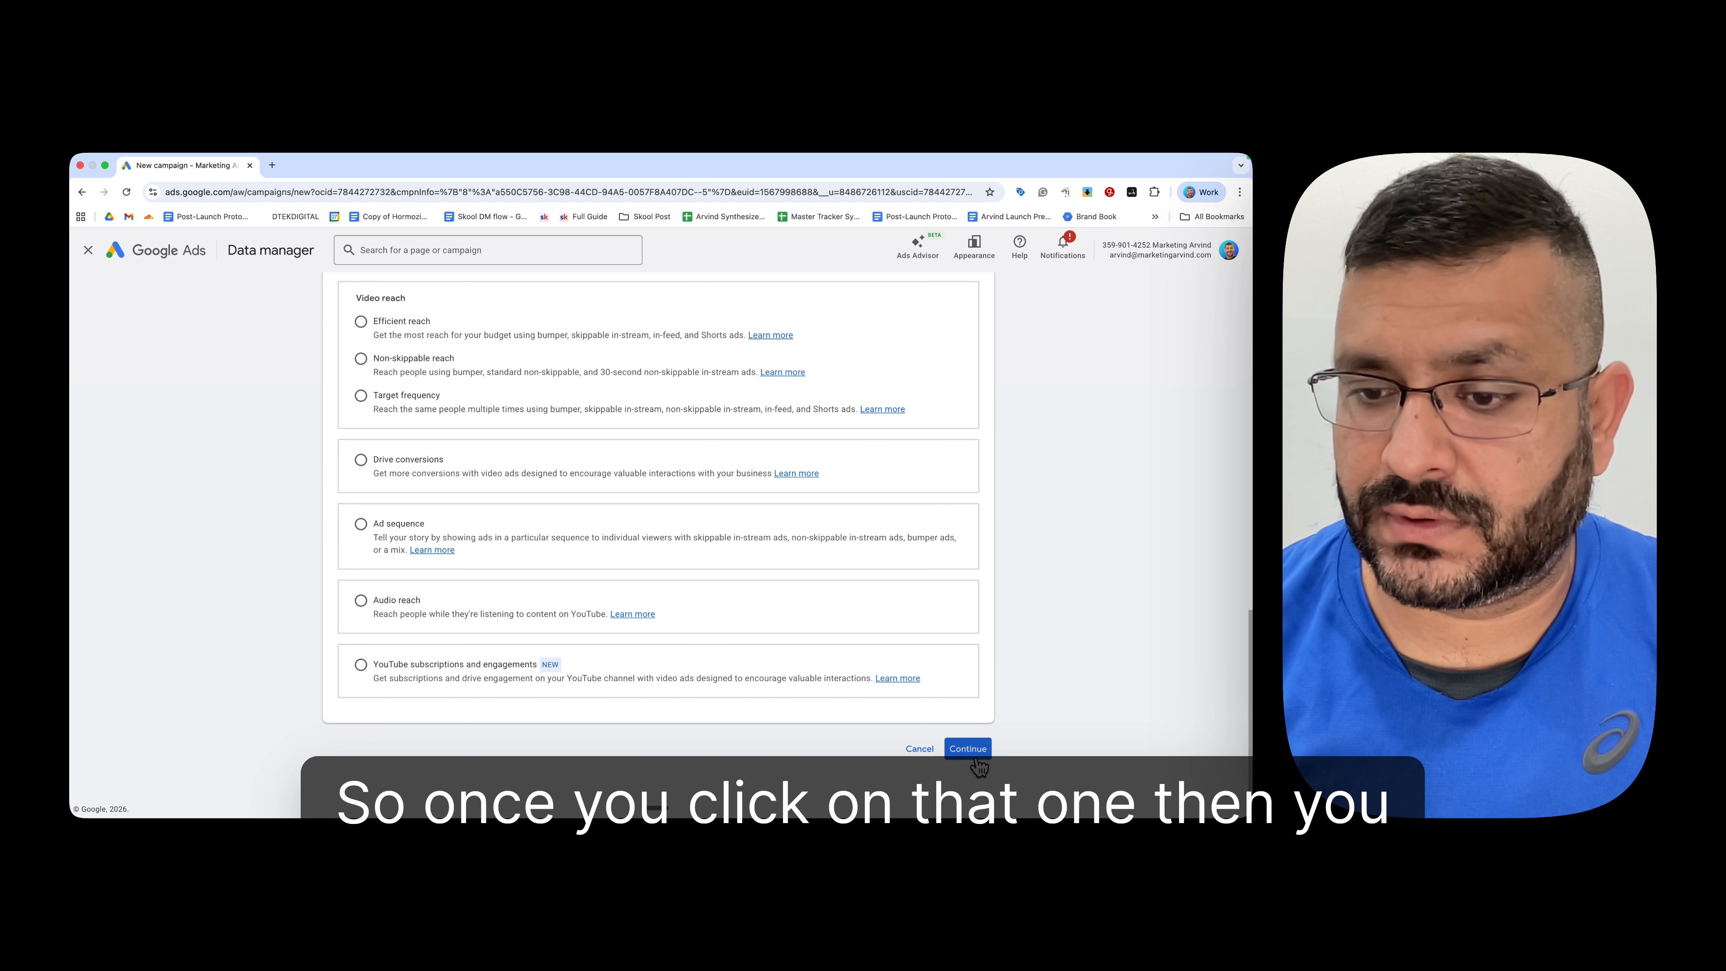
{"action": "left_click", "coordinate": [970, 743]}
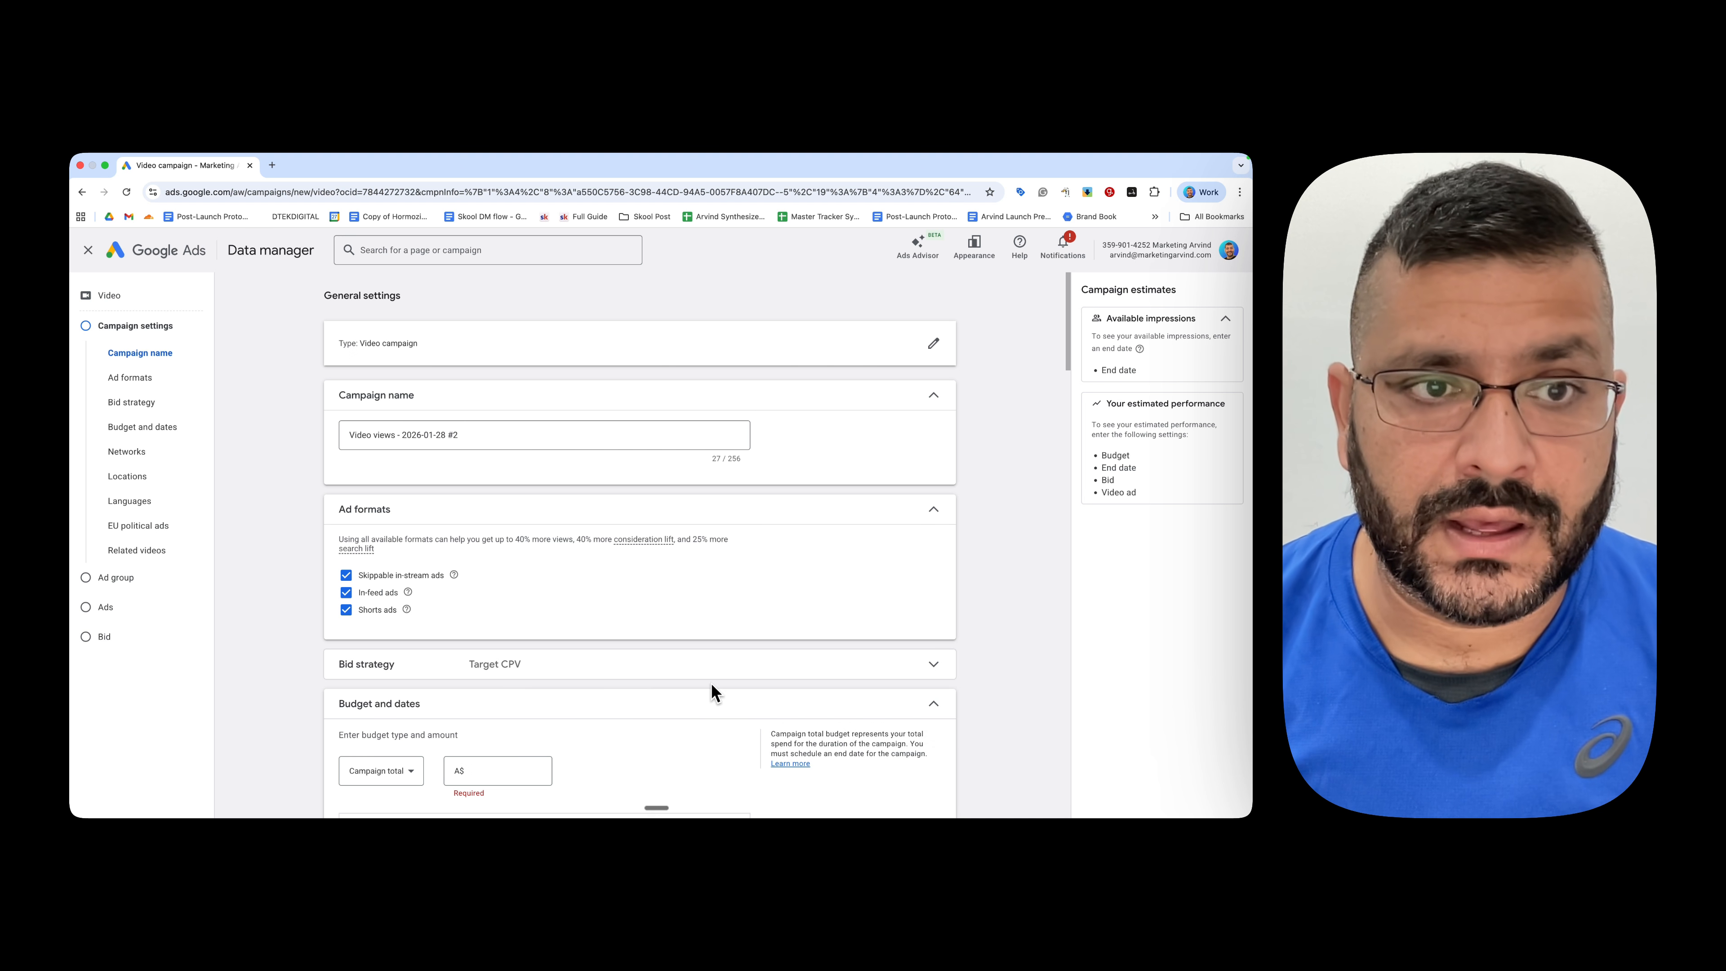
Step: Rename the campaign as "Offer to Skool+Sign"
{"action": "left_click", "coordinate": [486, 429]}
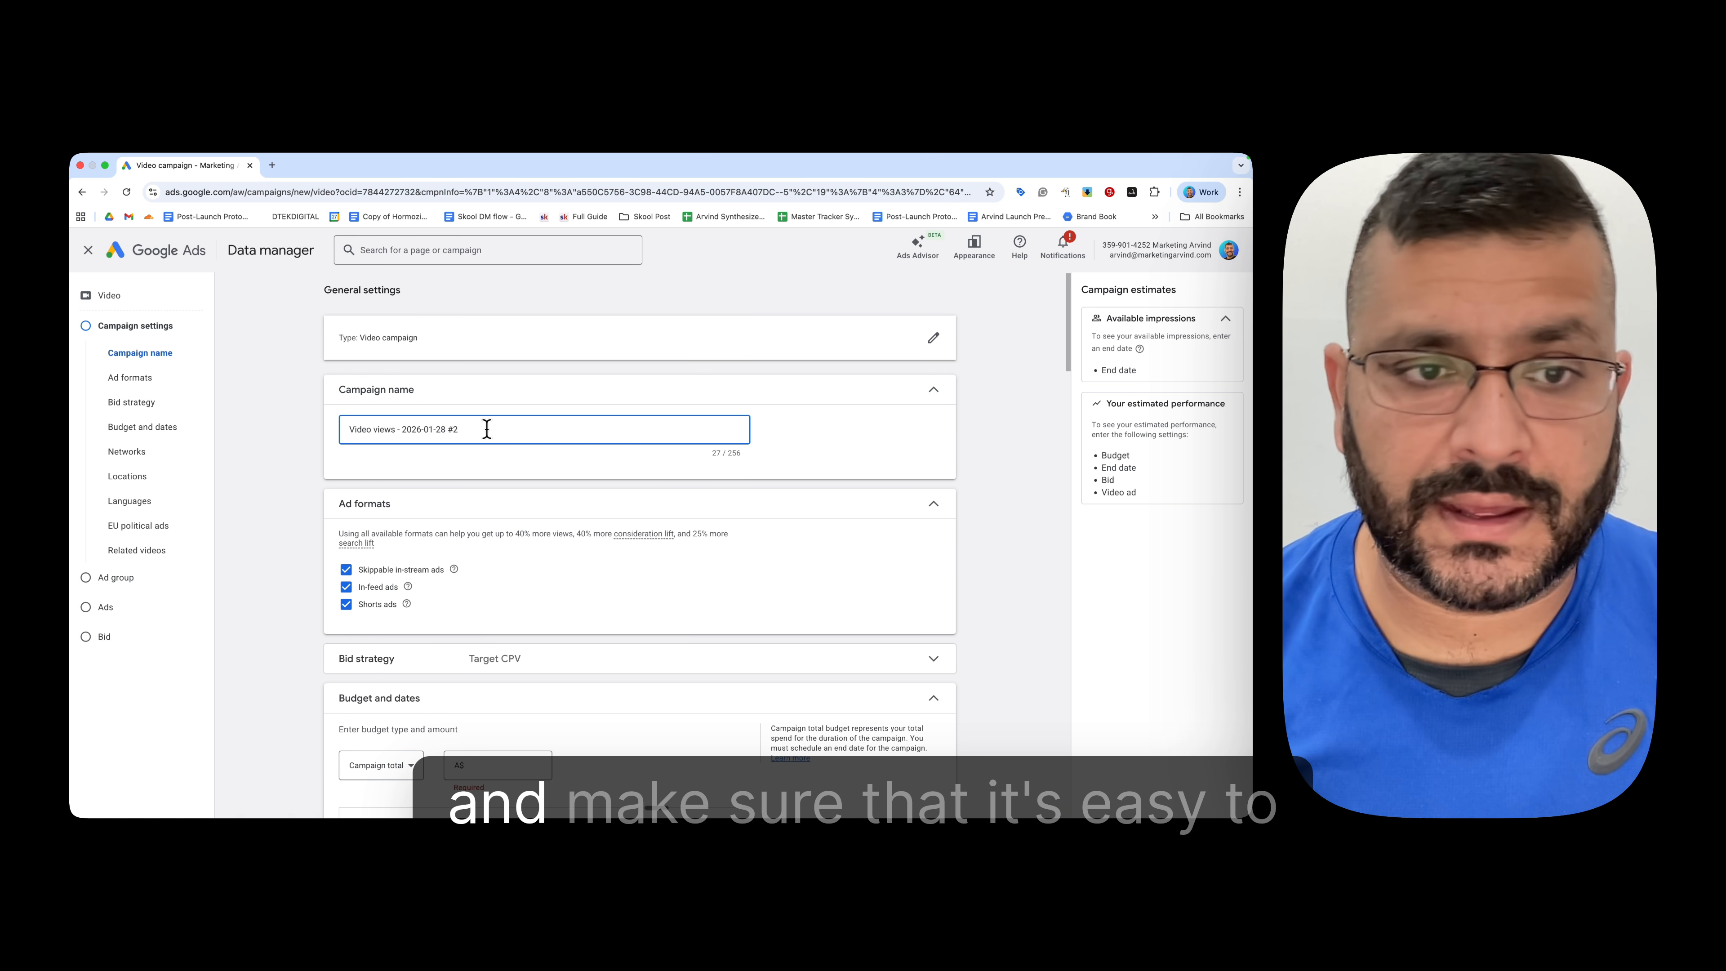
{"action": "left_click_drag", "start_coordinate": [486, 429], "coordinate": [293, 427]}
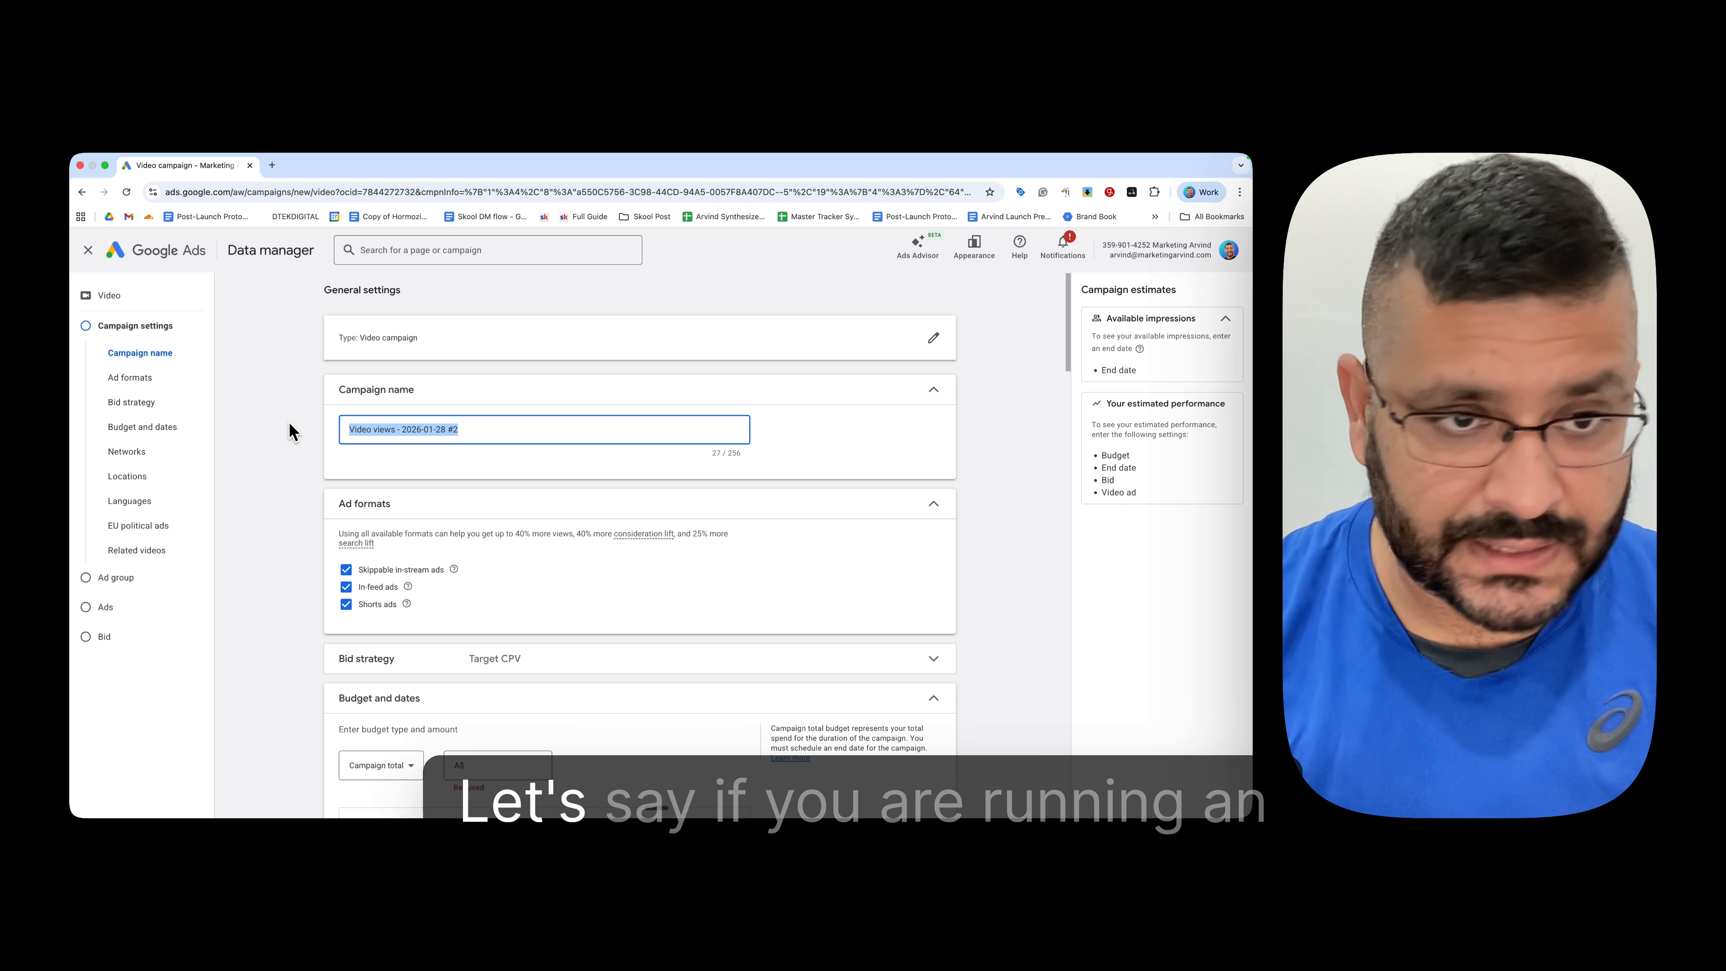
{"action": "type", "text": "O"}
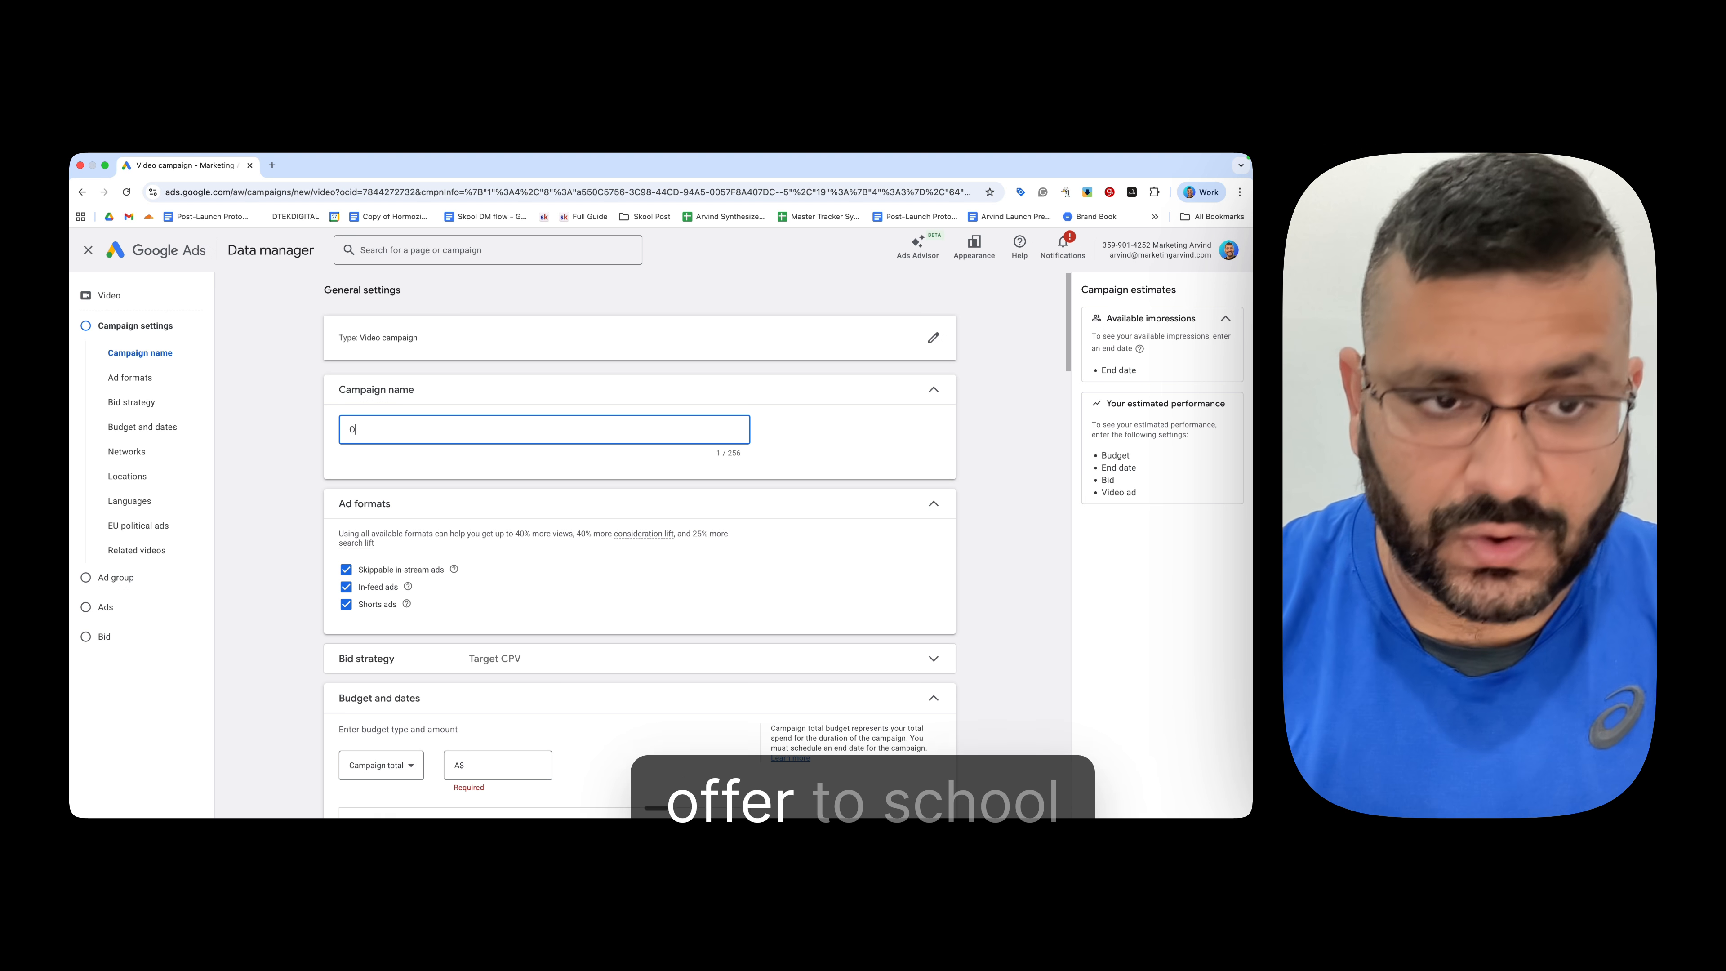
{"action": "type", "text": "ffer to Sko"}
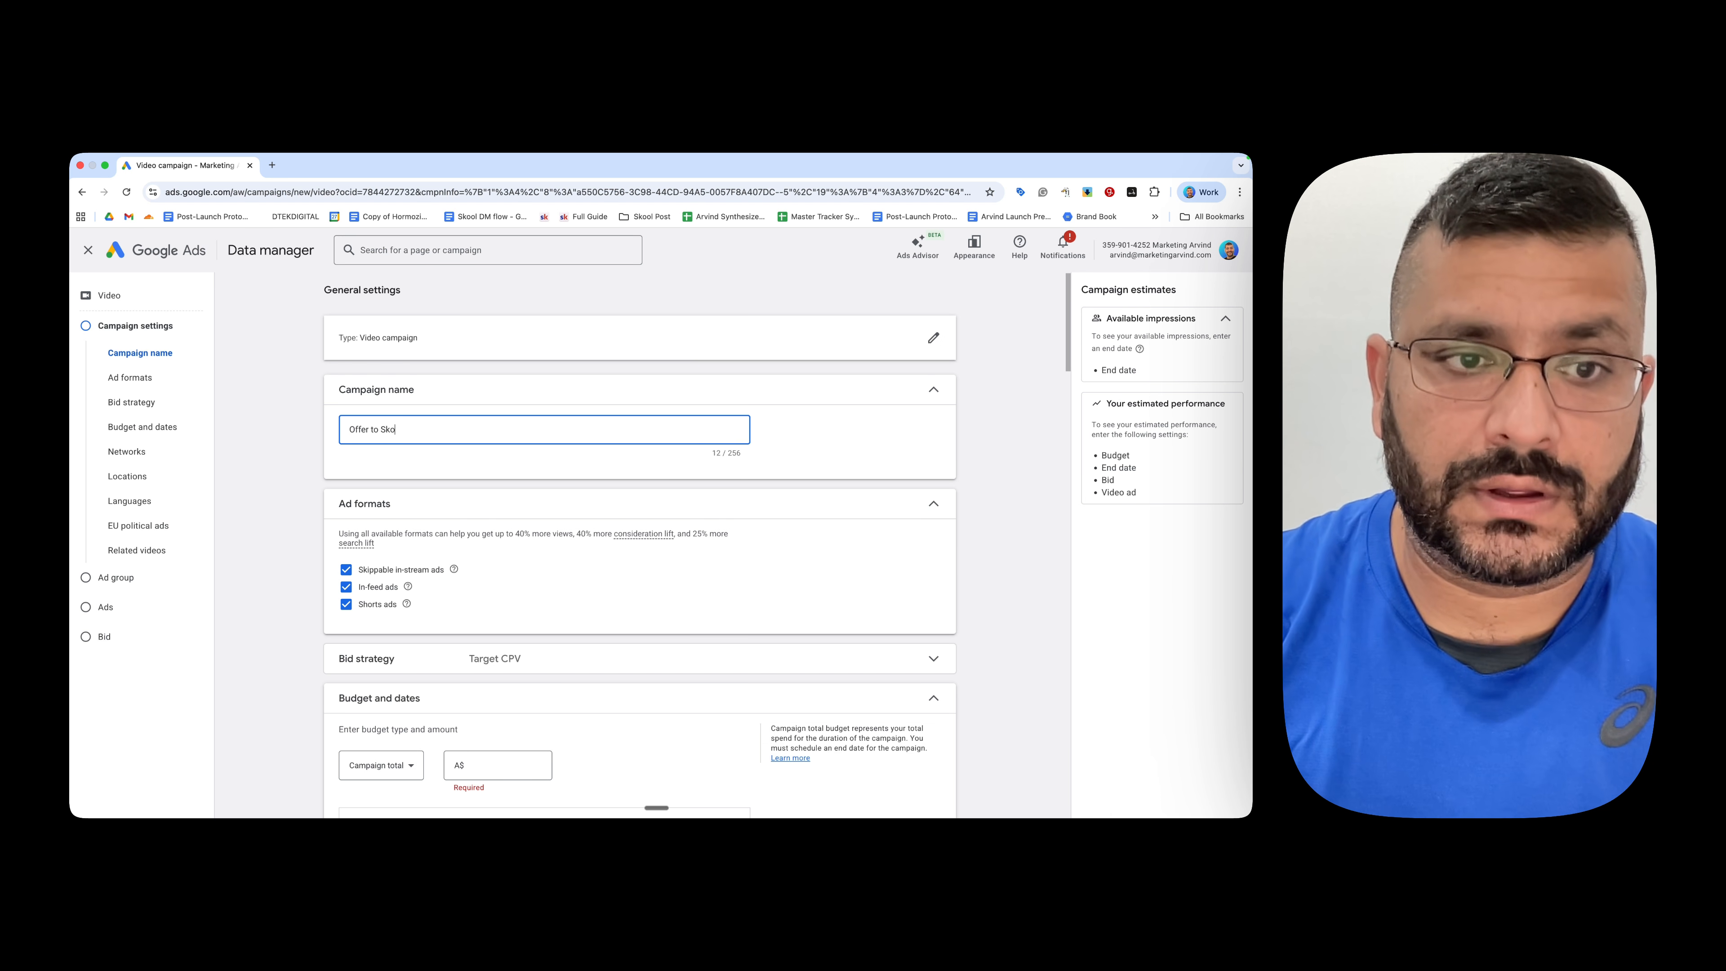
{"action": "type", "text": "ol"}
{"action": "key", "text": "BackSpace"}
{"action": "type", "text": "+"}
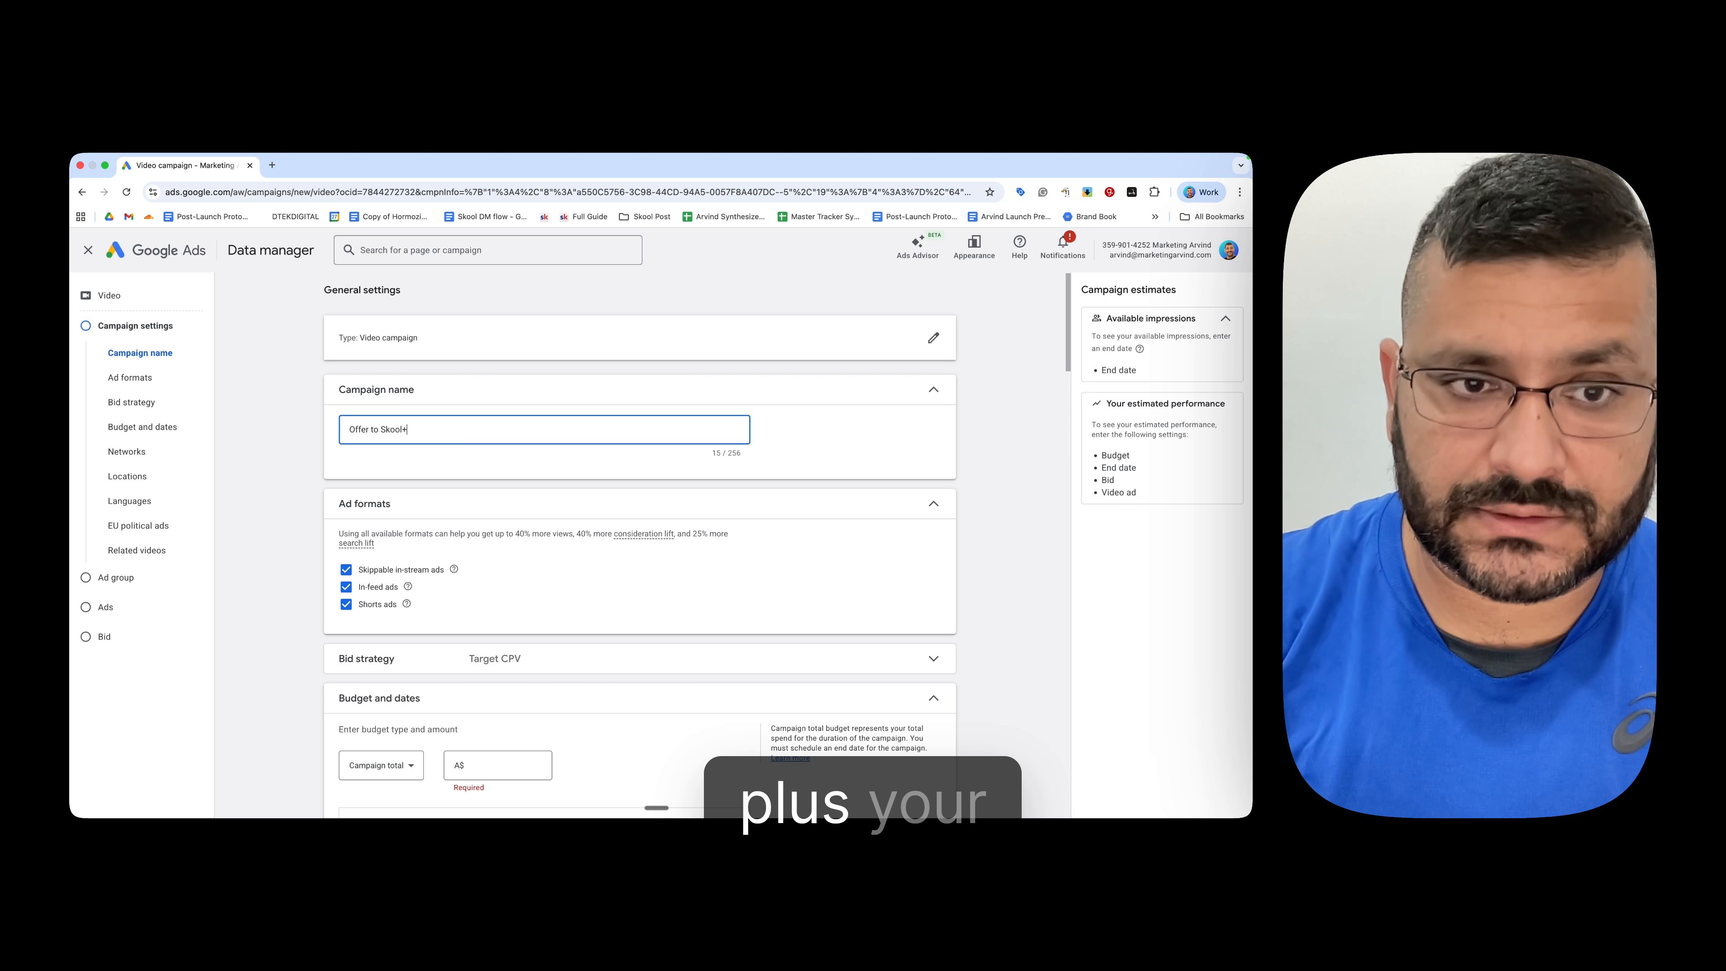
{"action": "type", "text": "Sign"}
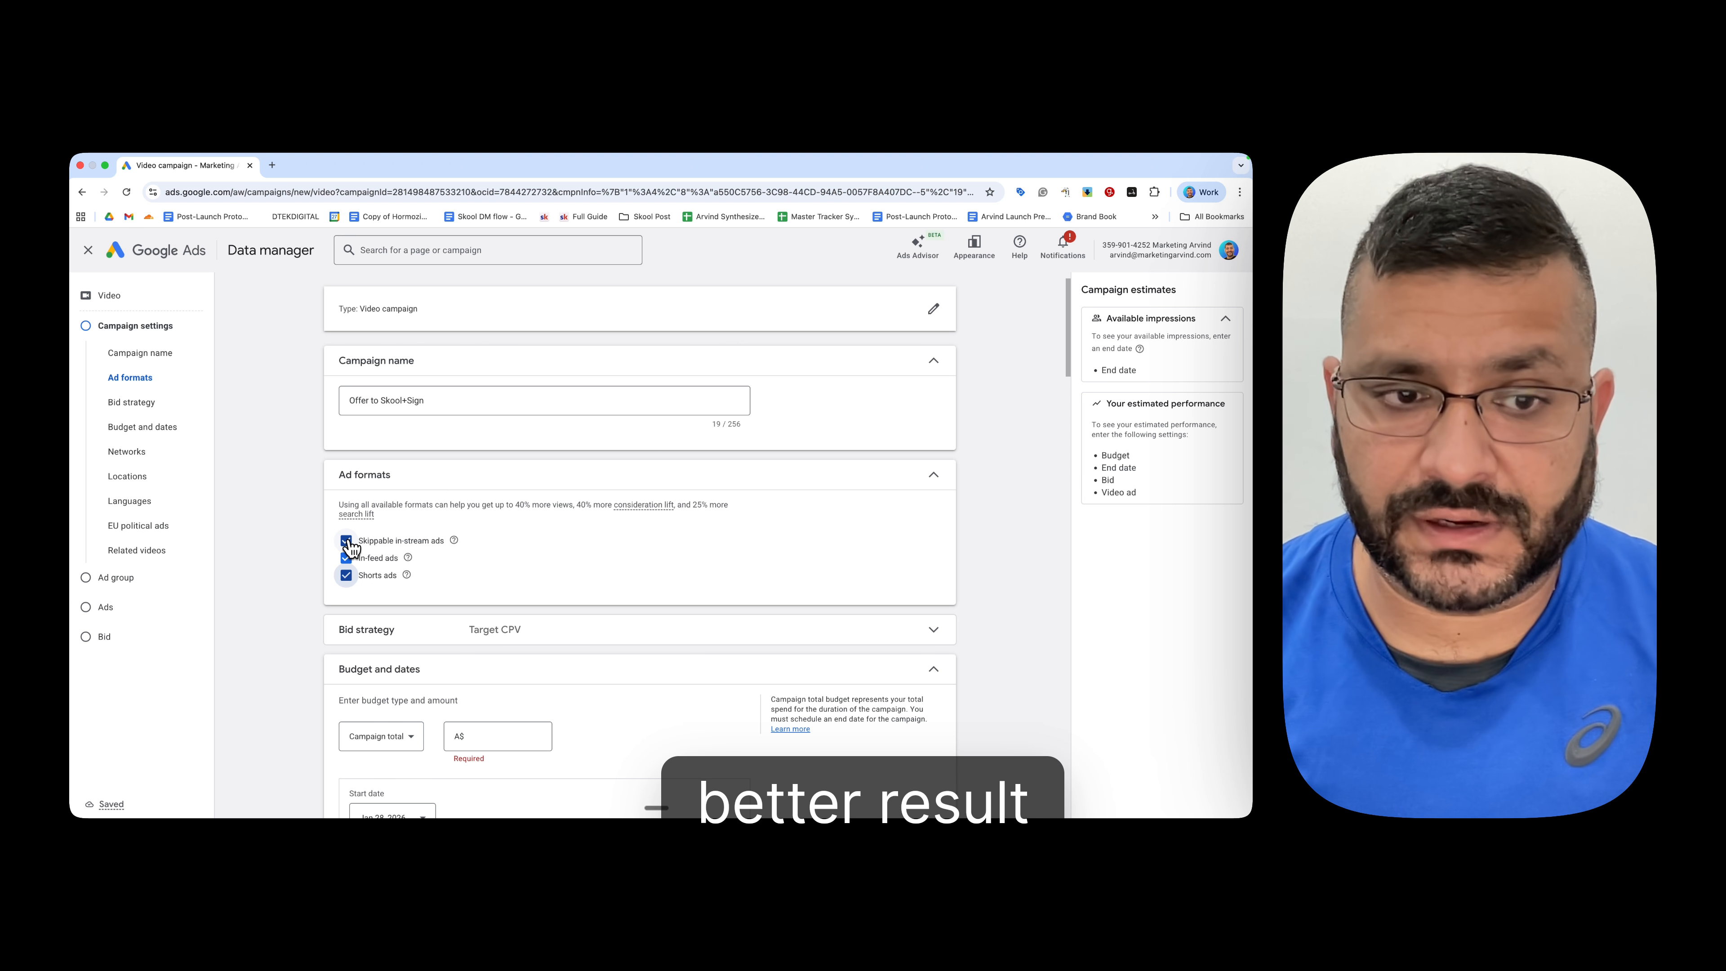
Step: Limit the ad formats to in-feed ads by turning off skippable in-stream ads and Shorts ads
{"action": "left_click", "coordinate": [347, 541]}
{"action": "left_click", "coordinate": [346, 575]}
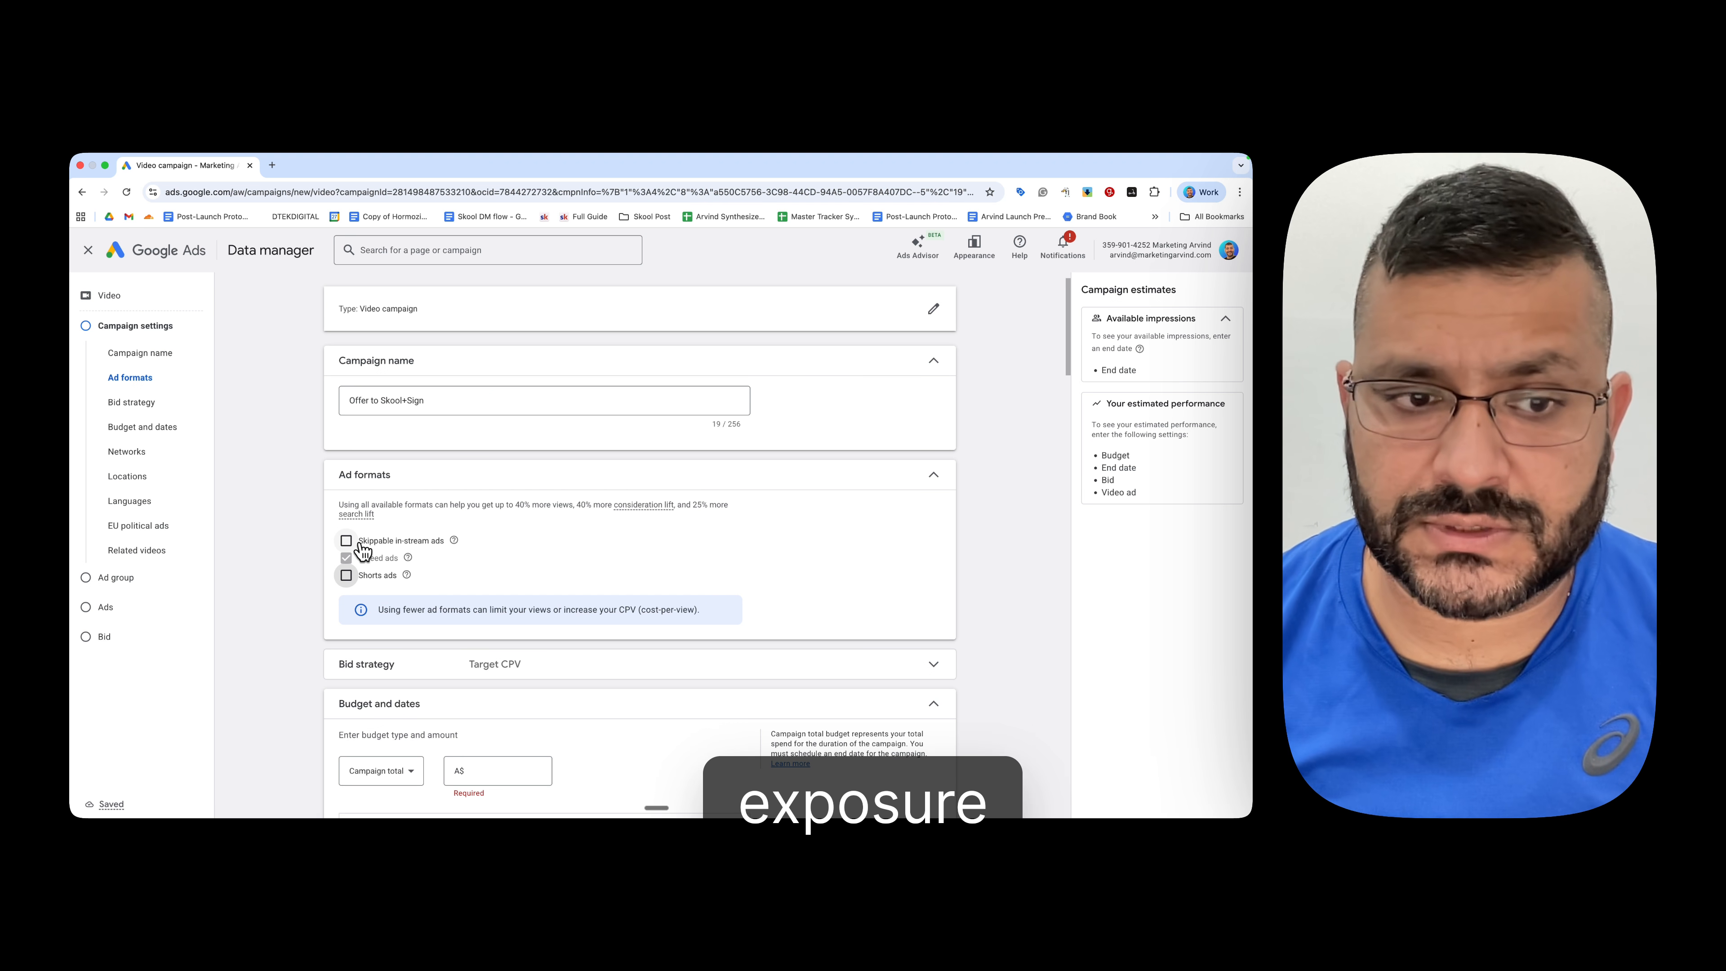
{"action": "scroll", "coordinate": [410, 543], "scroll_direction": "up", "scroll_amount": 1}
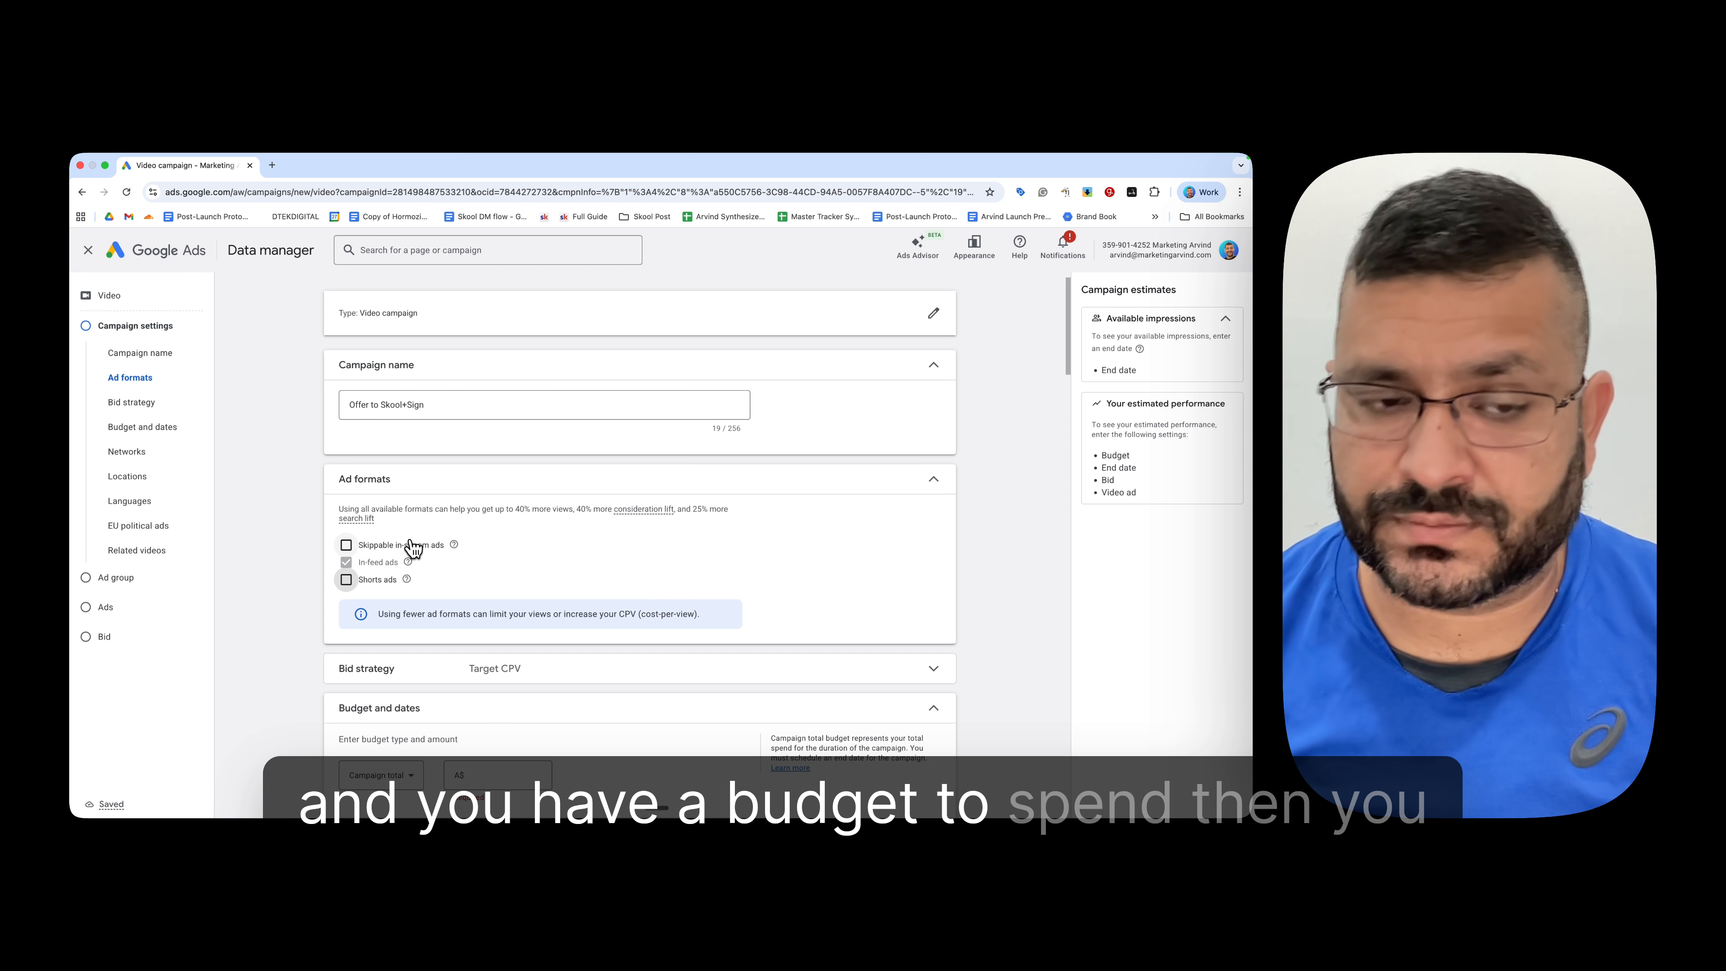
{"action": "left_click", "coordinate": [347, 548]}
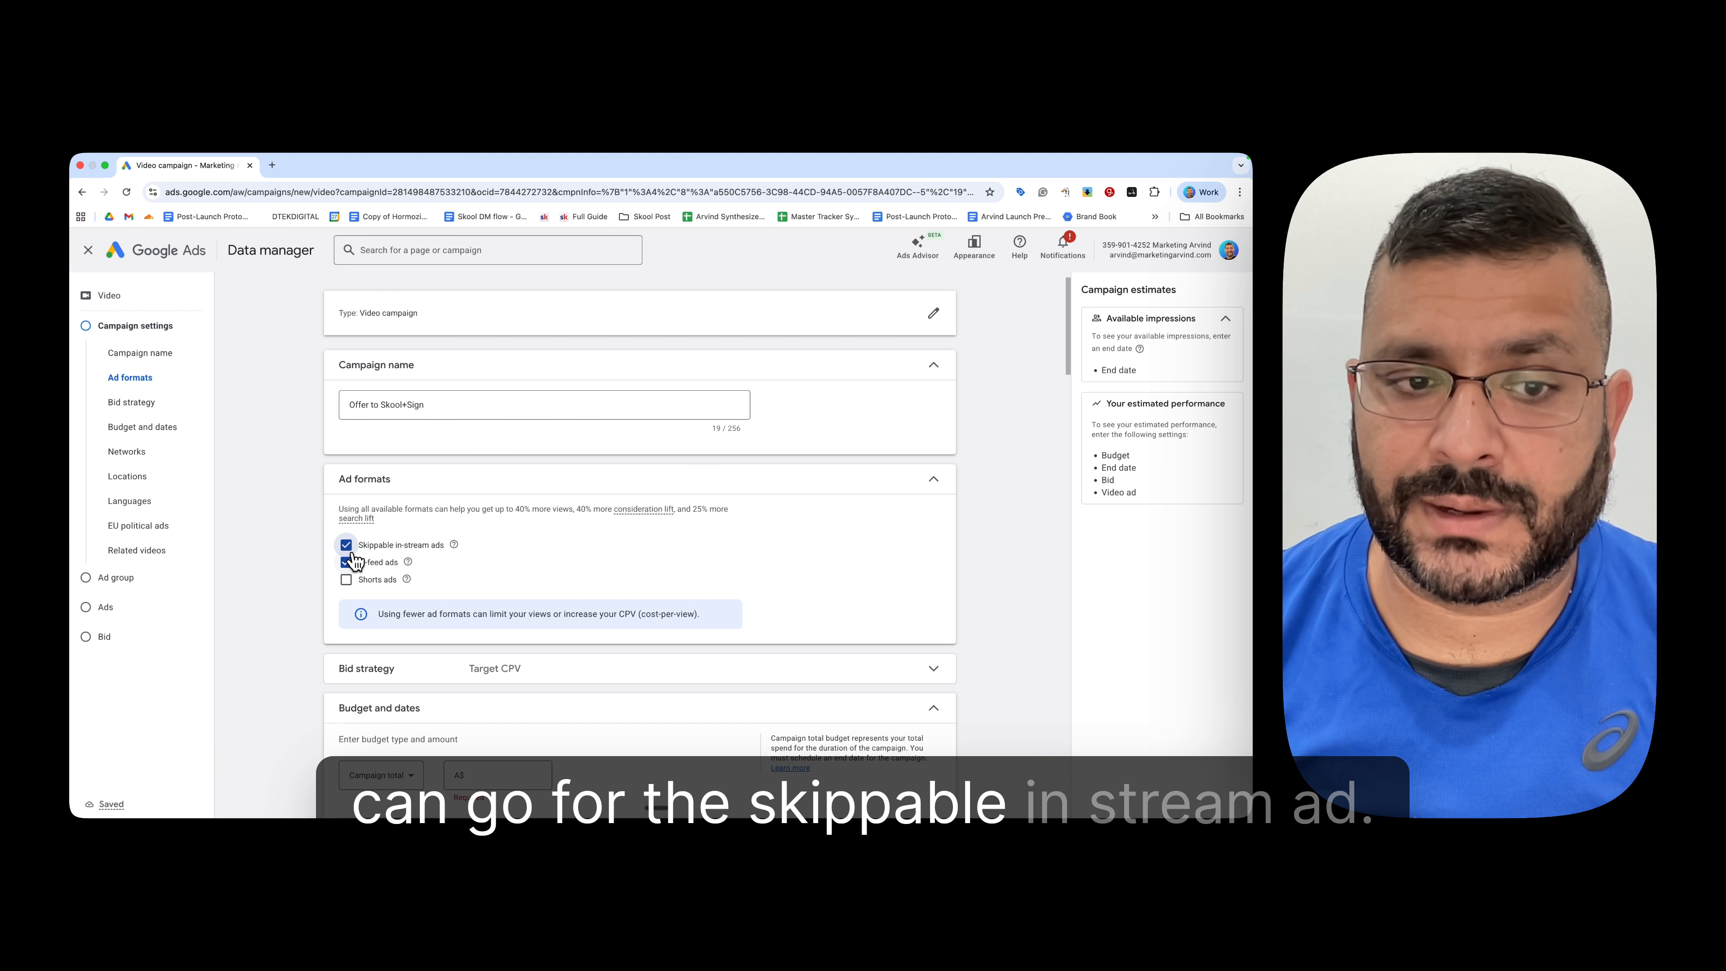
{"action": "left_click", "coordinate": [346, 546]}
Step: Examine the campaign's bid strategy settings and collapse them again
{"action": "scroll", "coordinate": [589, 544], "scroll_direction": "down", "scroll_amount": 2}
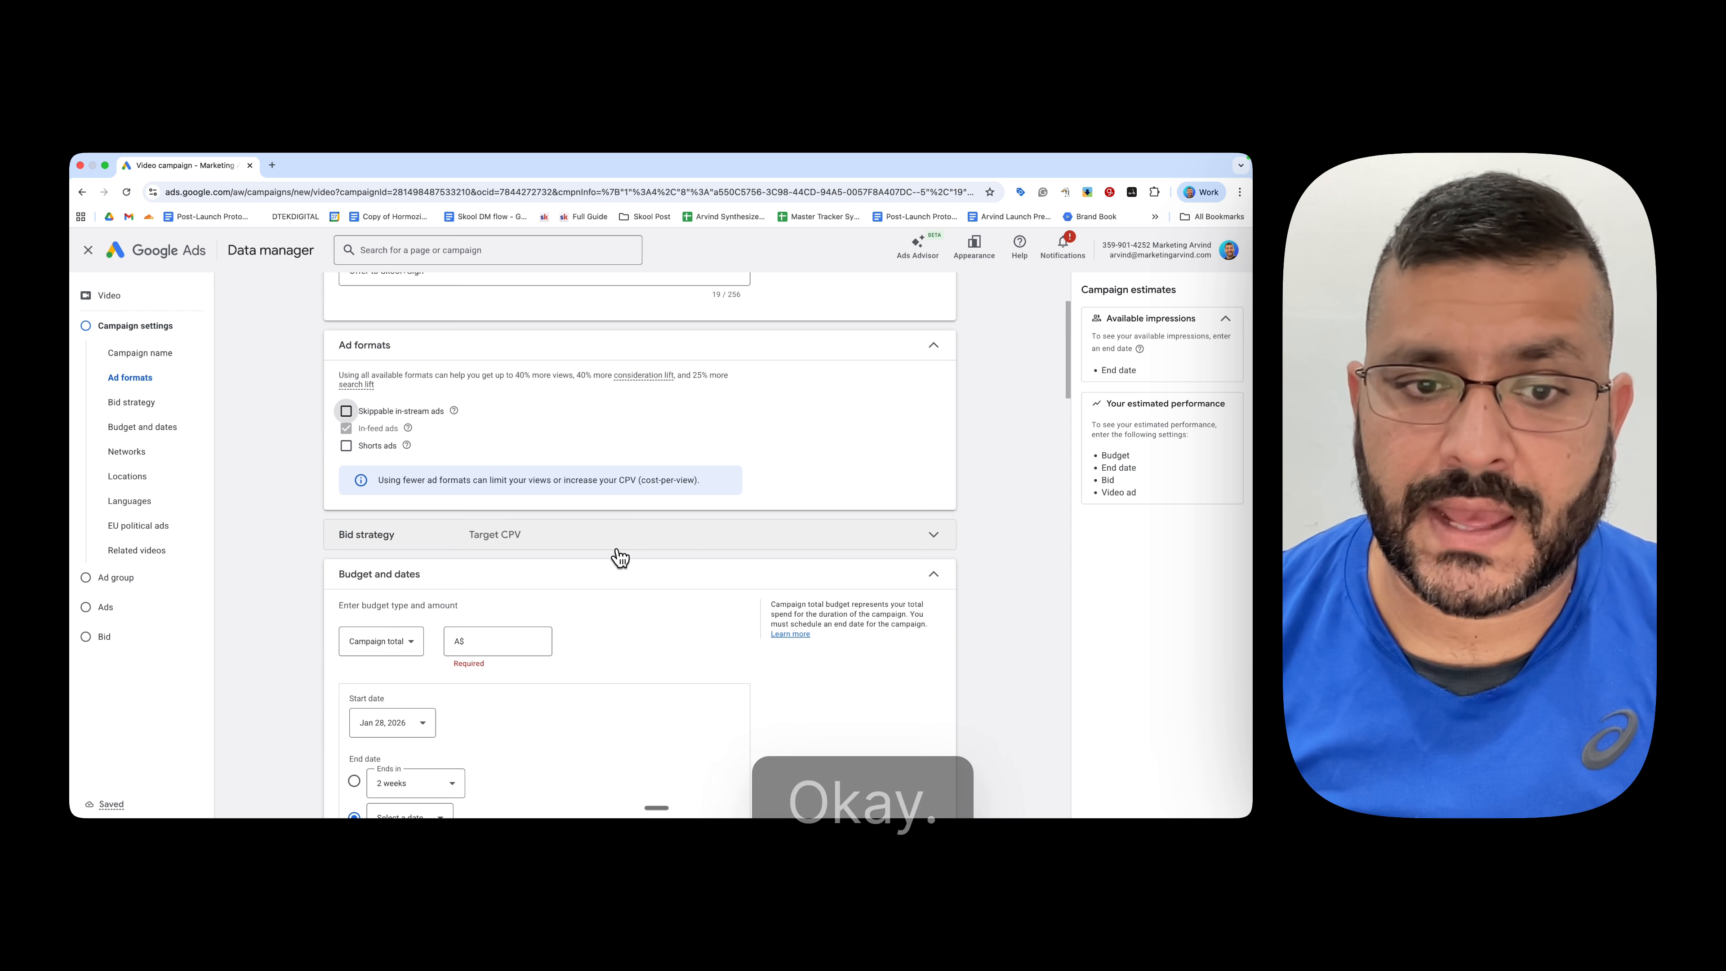
{"action": "left_click", "coordinate": [647, 536]}
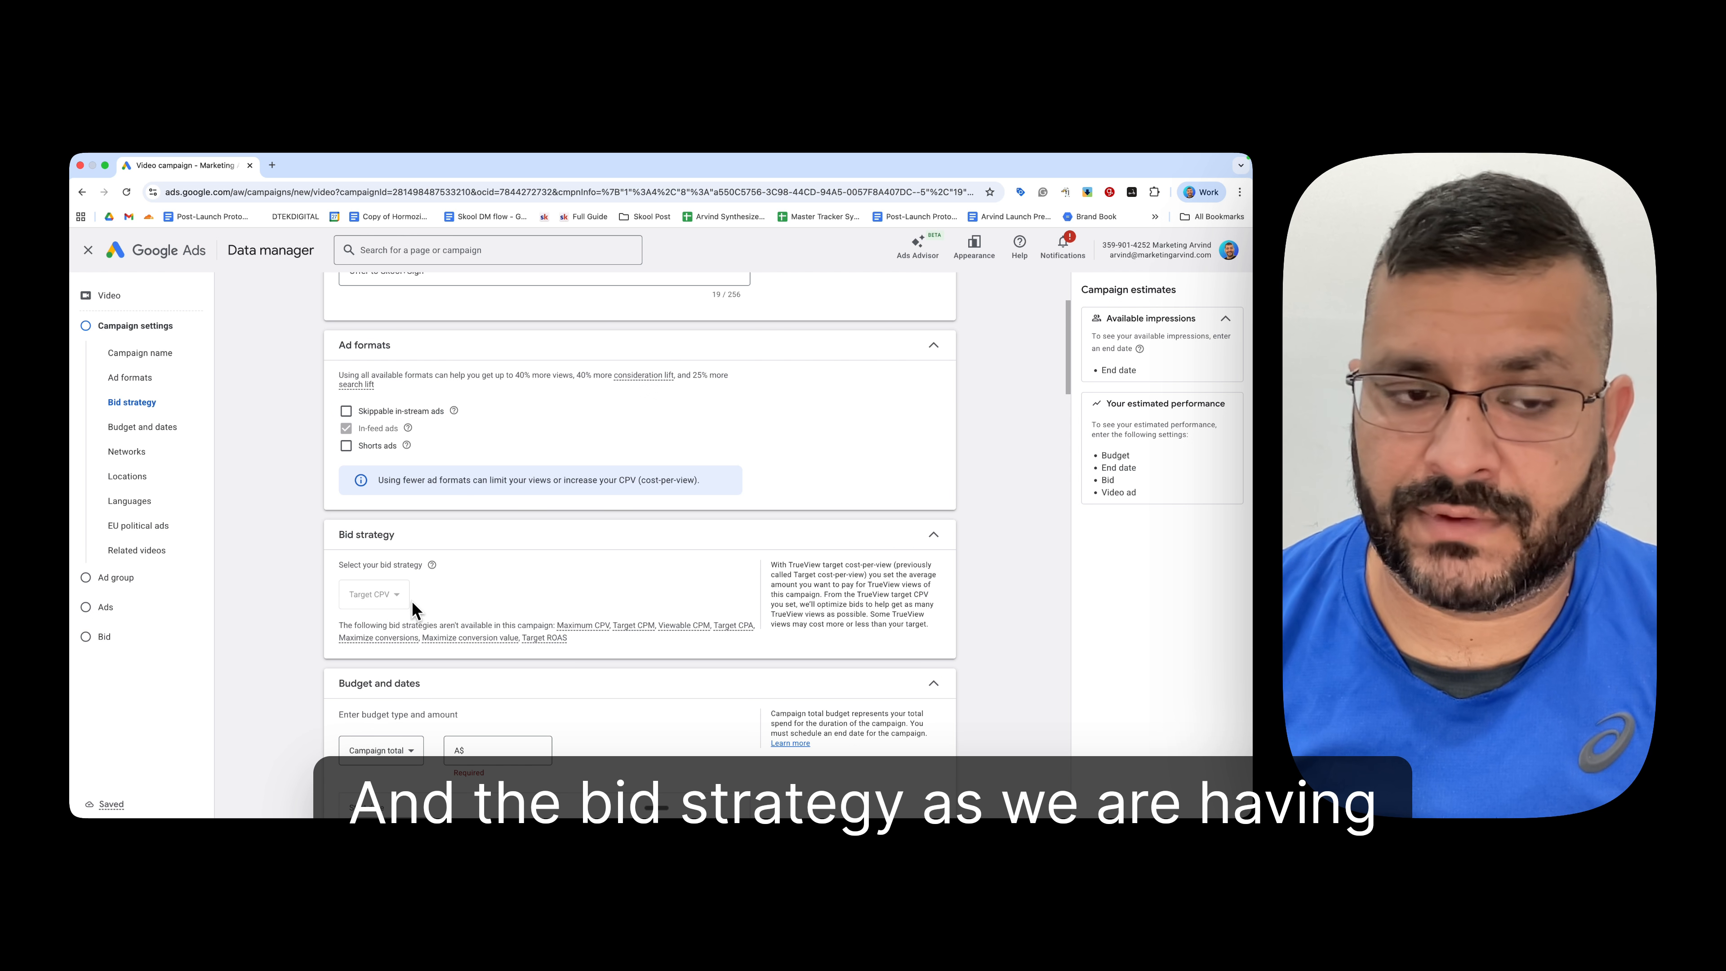
{"action": "left_click", "coordinate": [546, 540]}
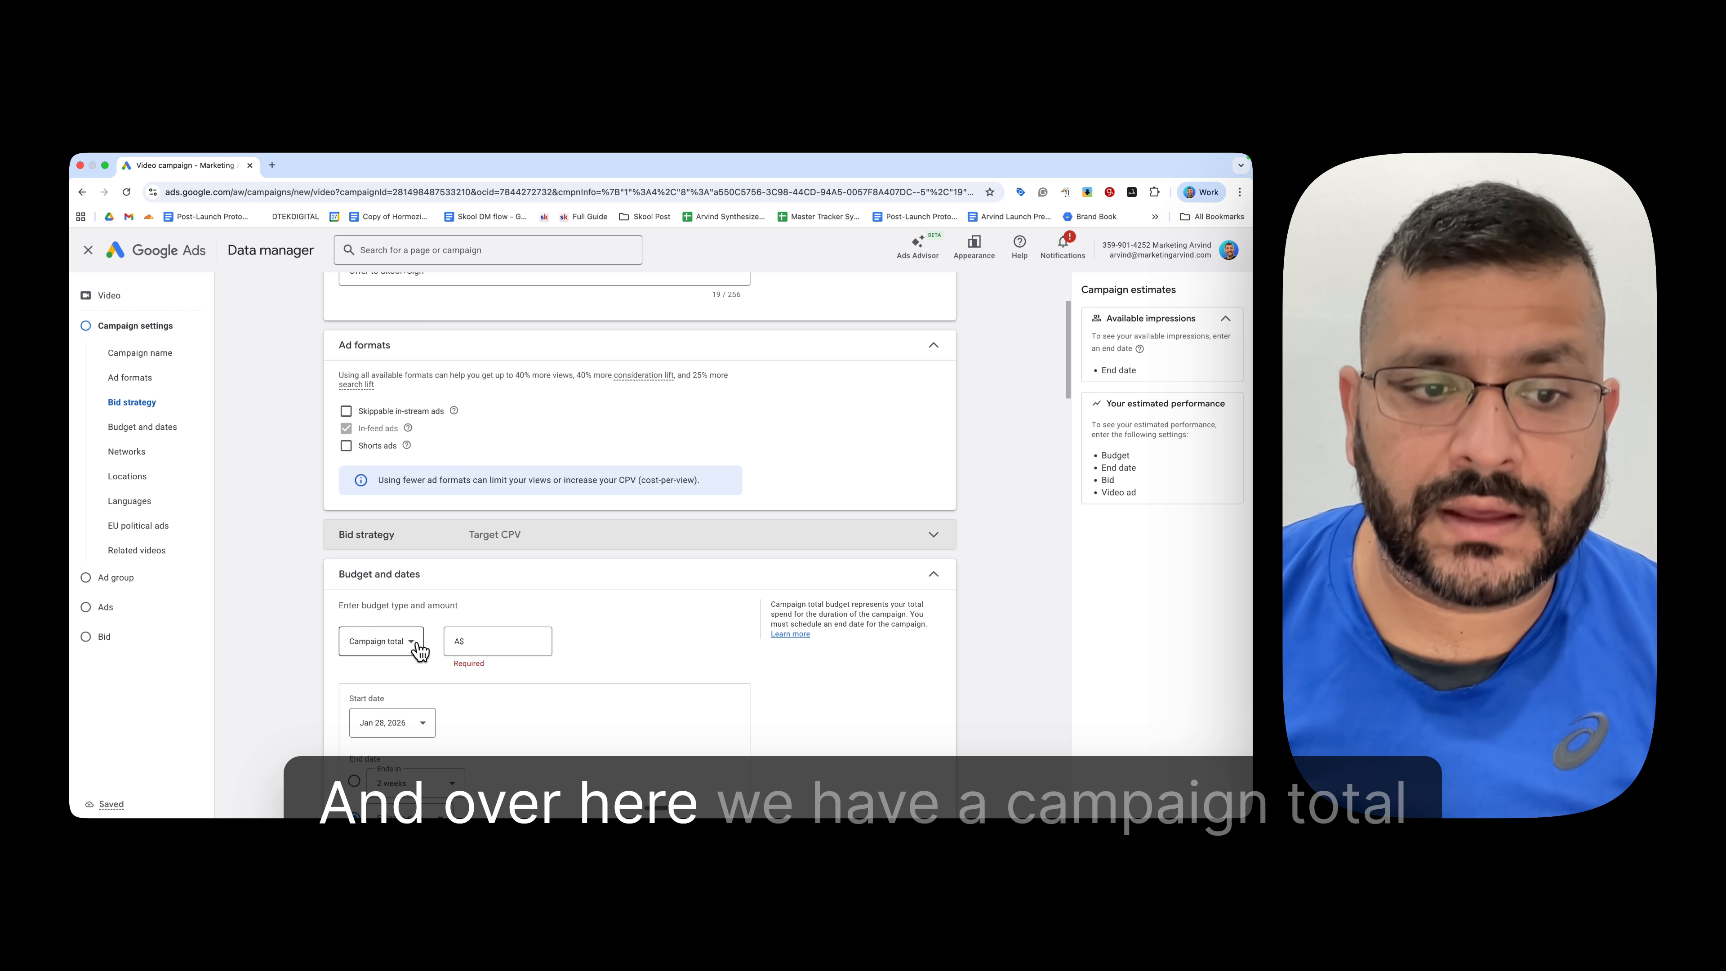
Step: Try the Daily budget type and switch the budget back to Campaign total
{"action": "left_click", "coordinate": [413, 643]}
{"action": "left_click", "coordinate": [397, 651]}
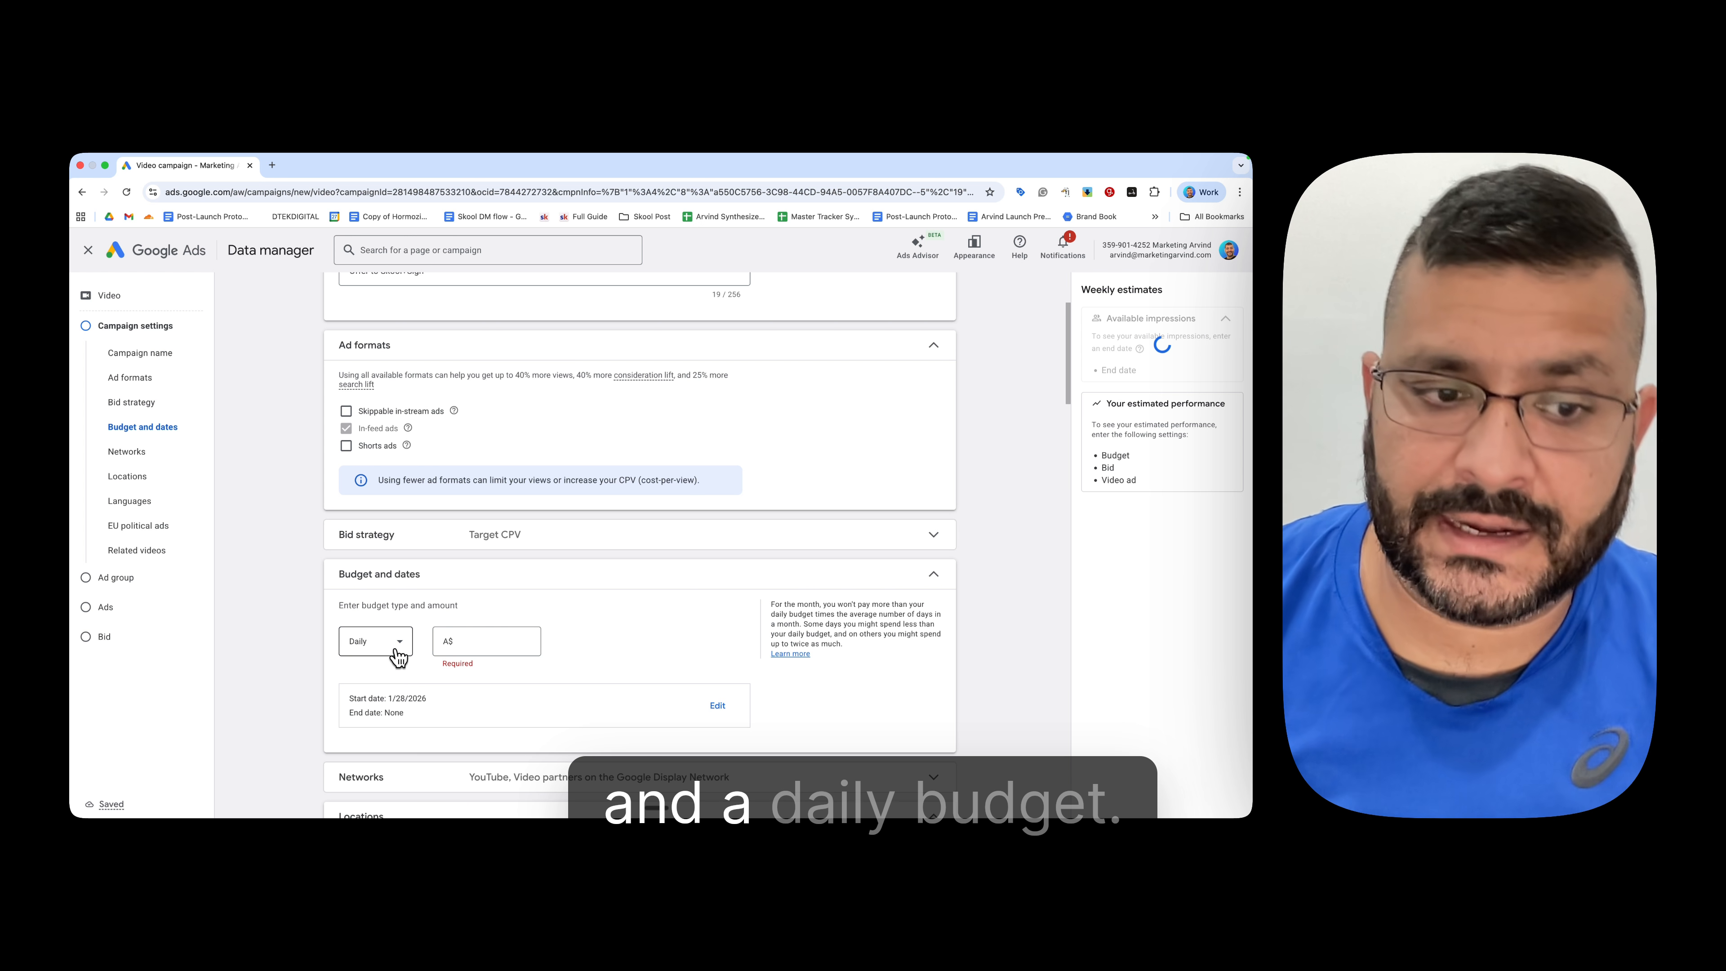
{"action": "left_click", "coordinate": [407, 644]}
{"action": "left_click", "coordinate": [381, 681]}
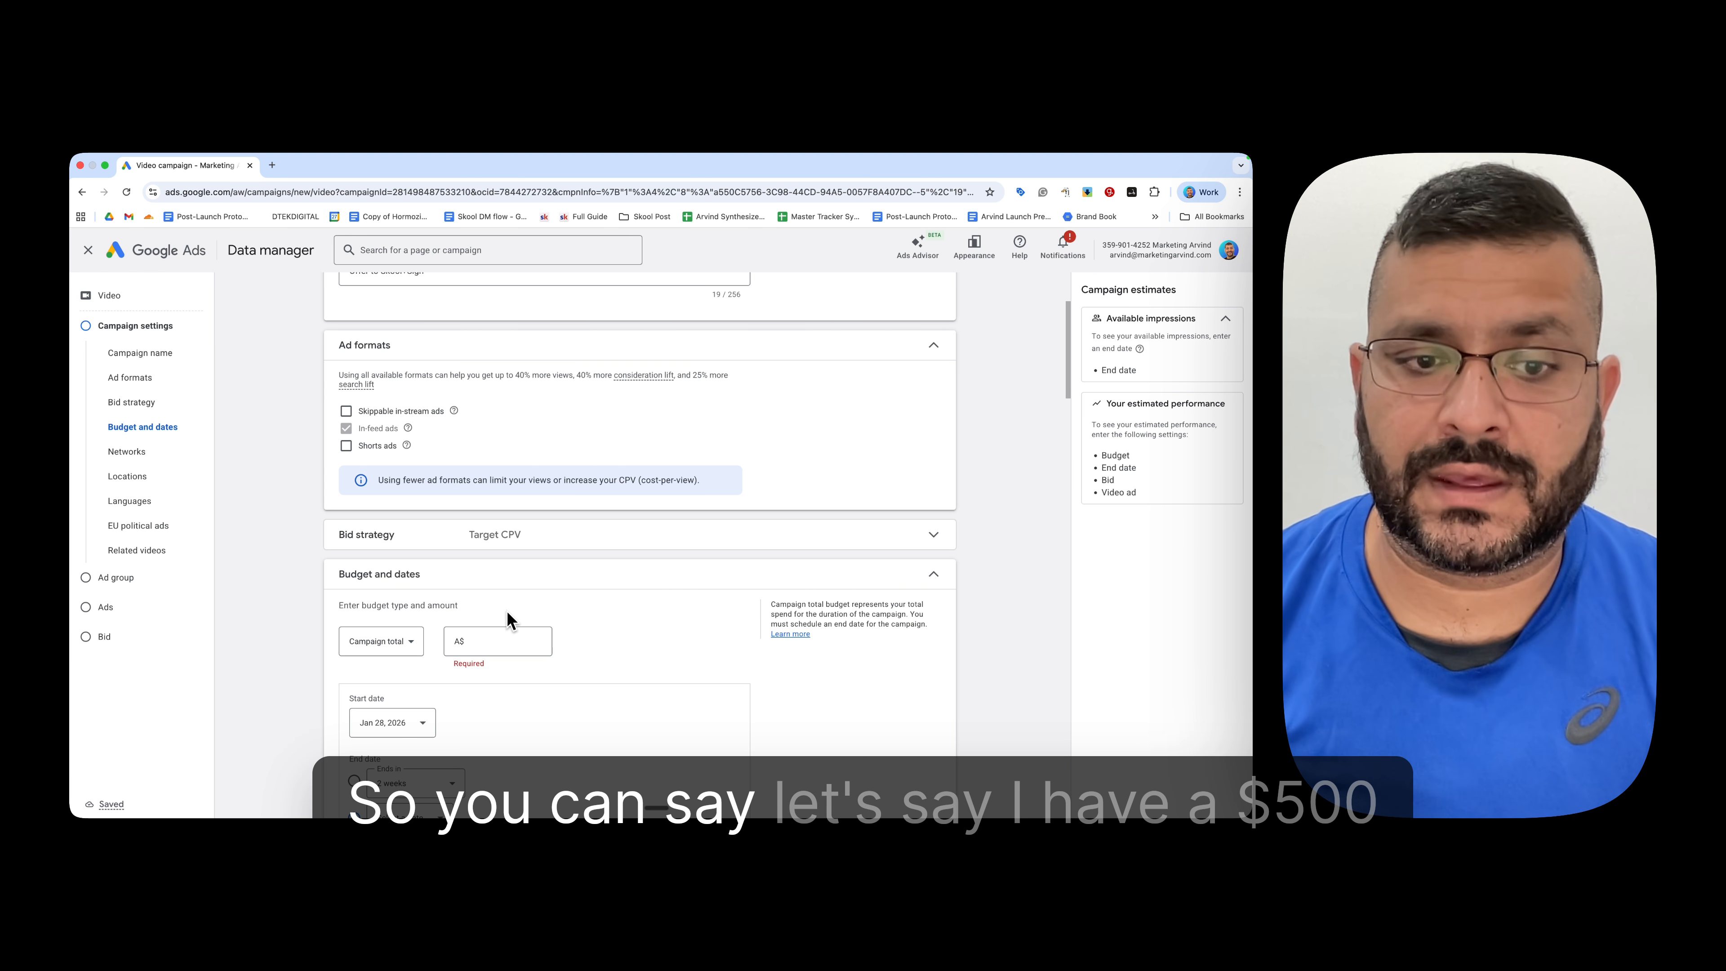
Step: Try a campaign total budget of A$500.00 with the campaign ending in 2 weeks
{"action": "left_click", "coordinate": [504, 639]}
{"action": "type", "text": "500.00"}
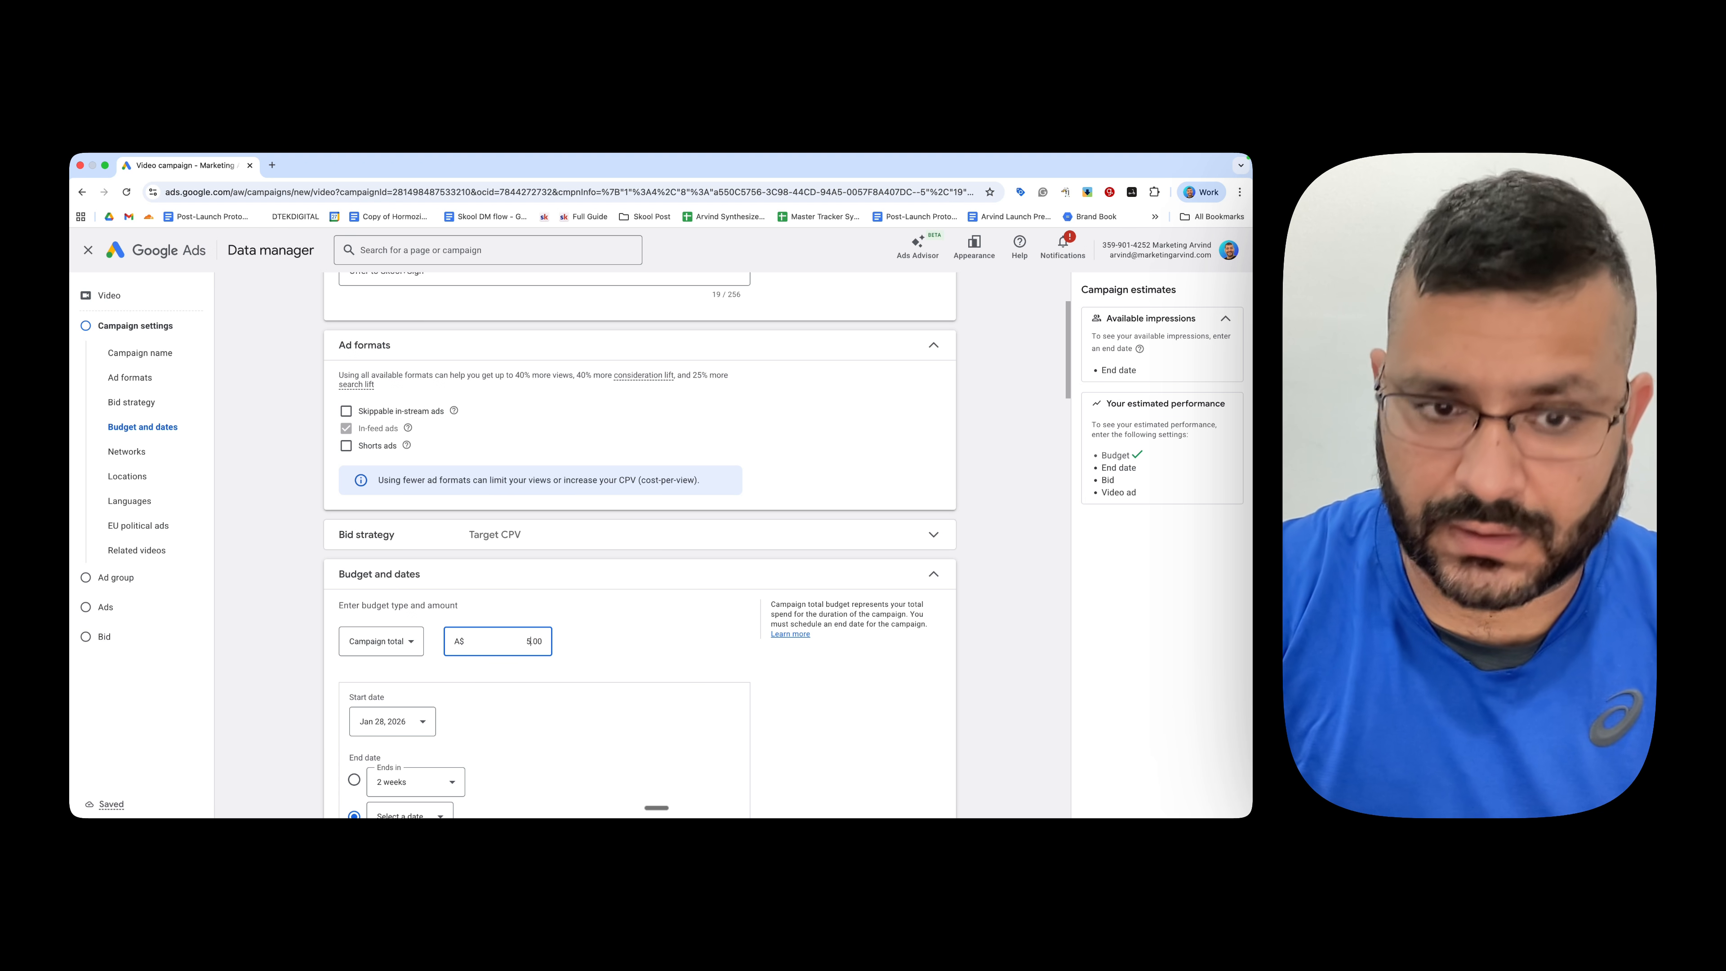
{"action": "scroll", "coordinate": [478, 743], "scroll_direction": "down", "scroll_amount": 1}
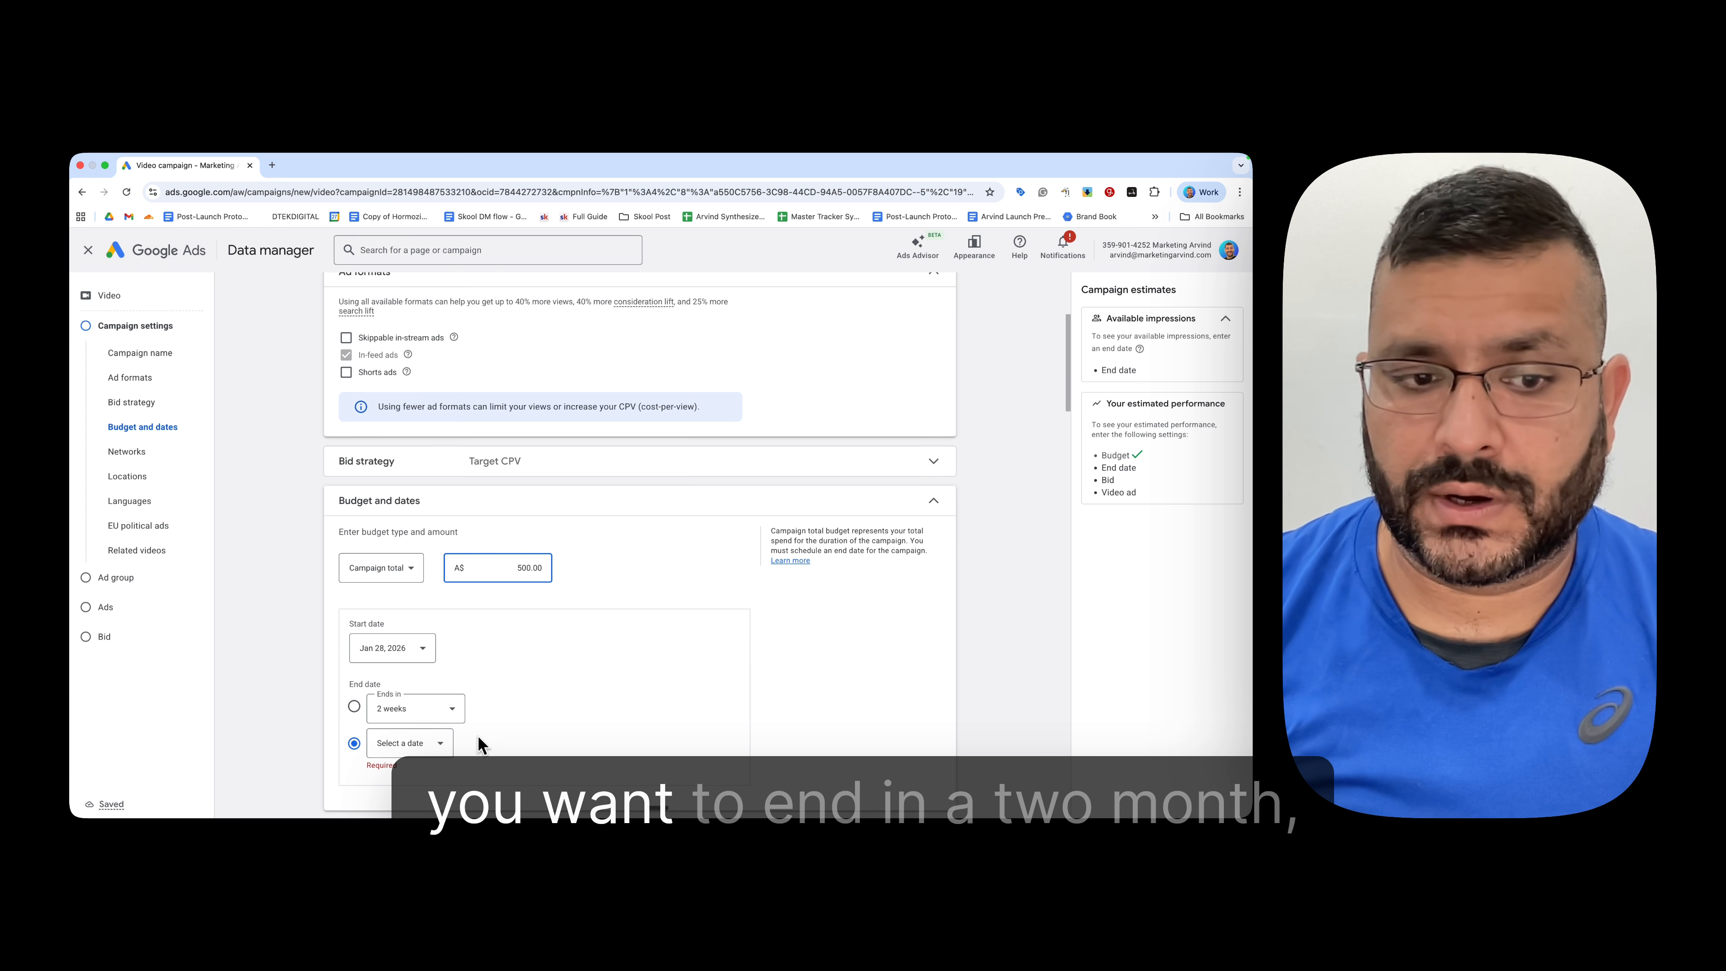
{"action": "left_click", "coordinate": [450, 710]}
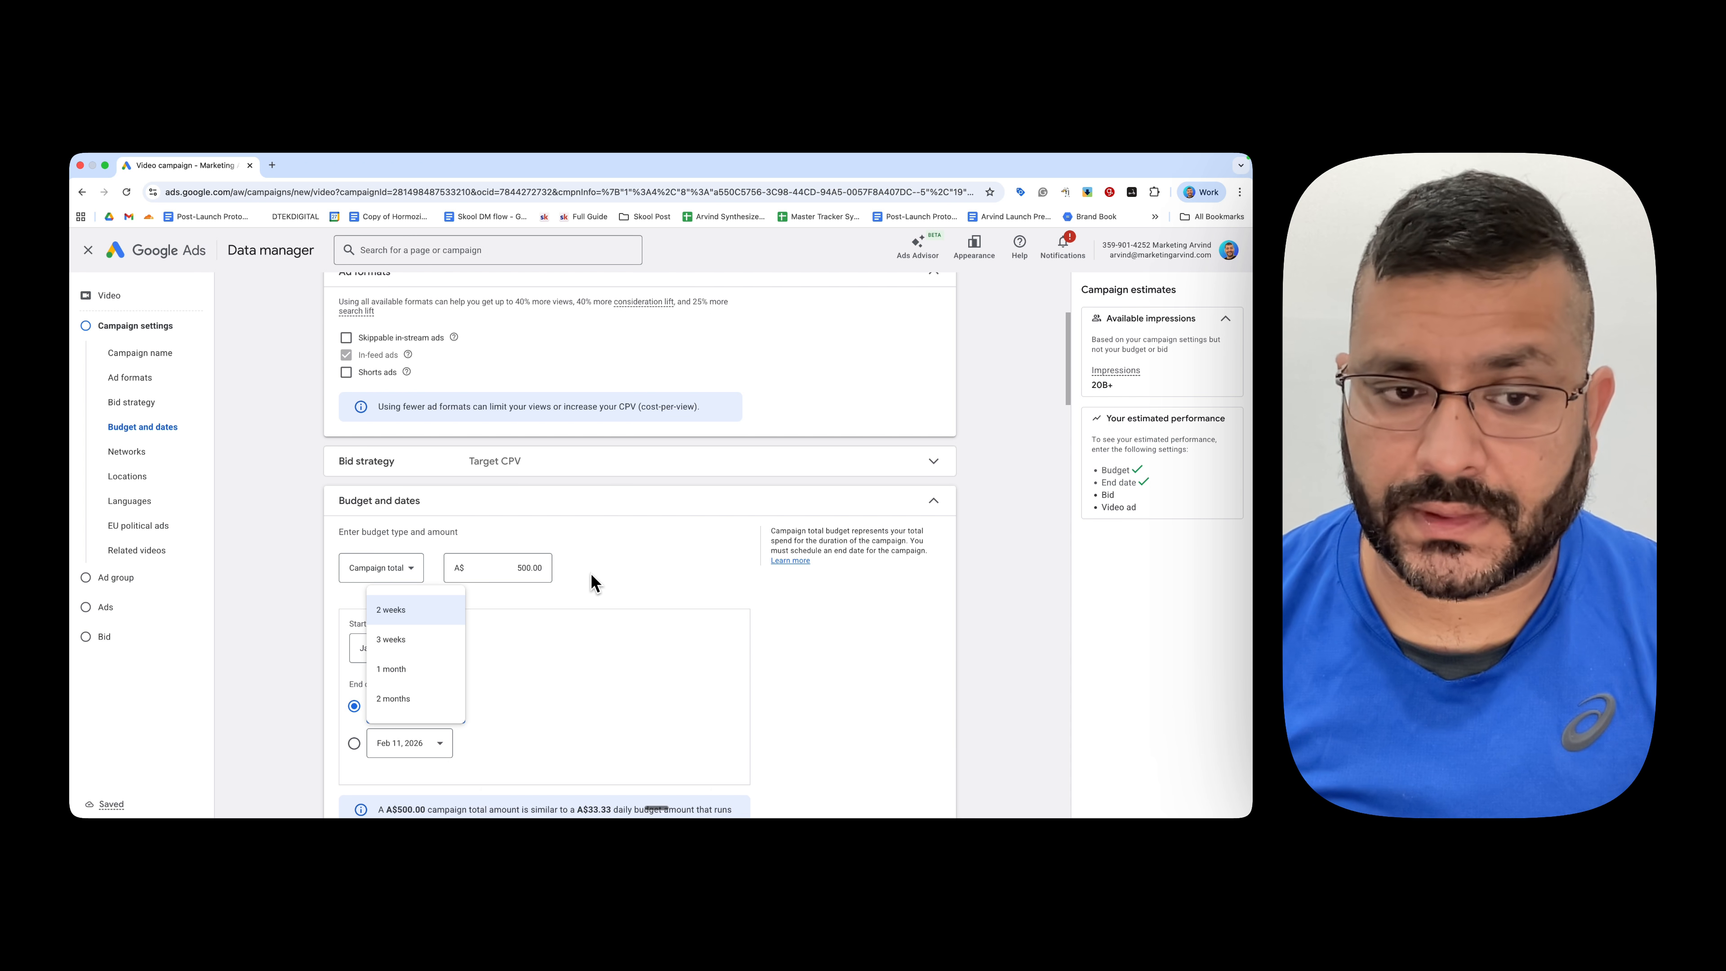
{"action": "left_click", "coordinate": [392, 574]}
Step: Switch the budget type to Daily and set the daily amount to A$20.00
{"action": "left_click", "coordinate": [398, 571]}
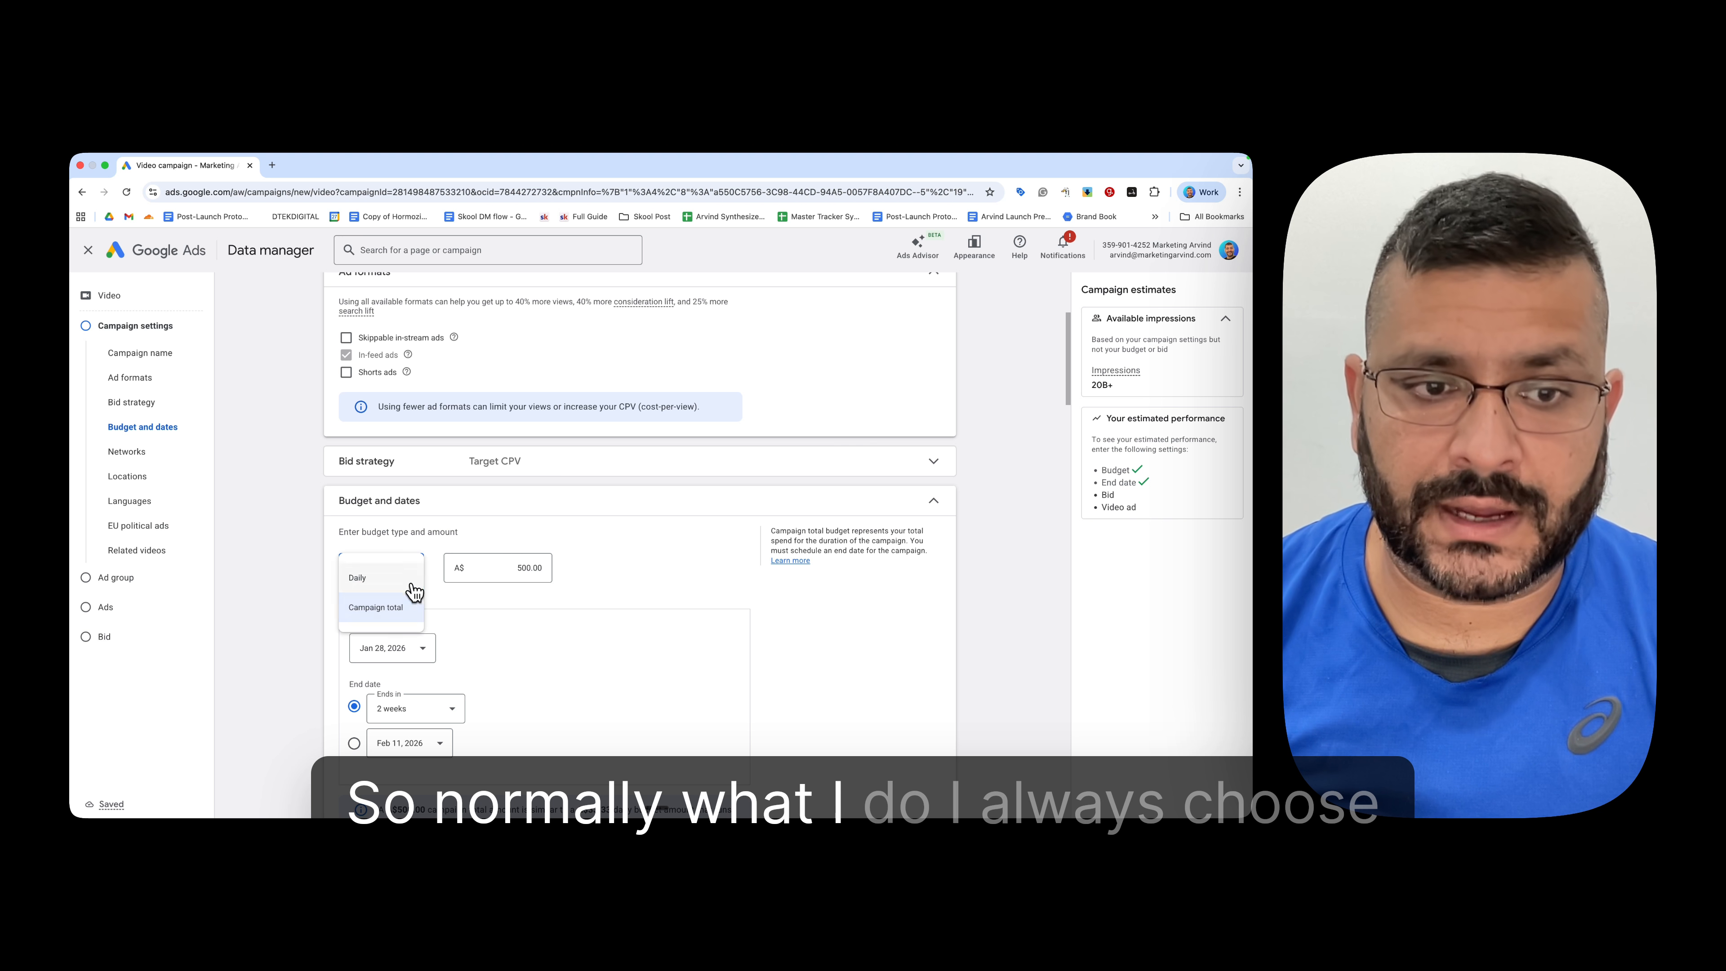
{"action": "left_click", "coordinate": [377, 578]}
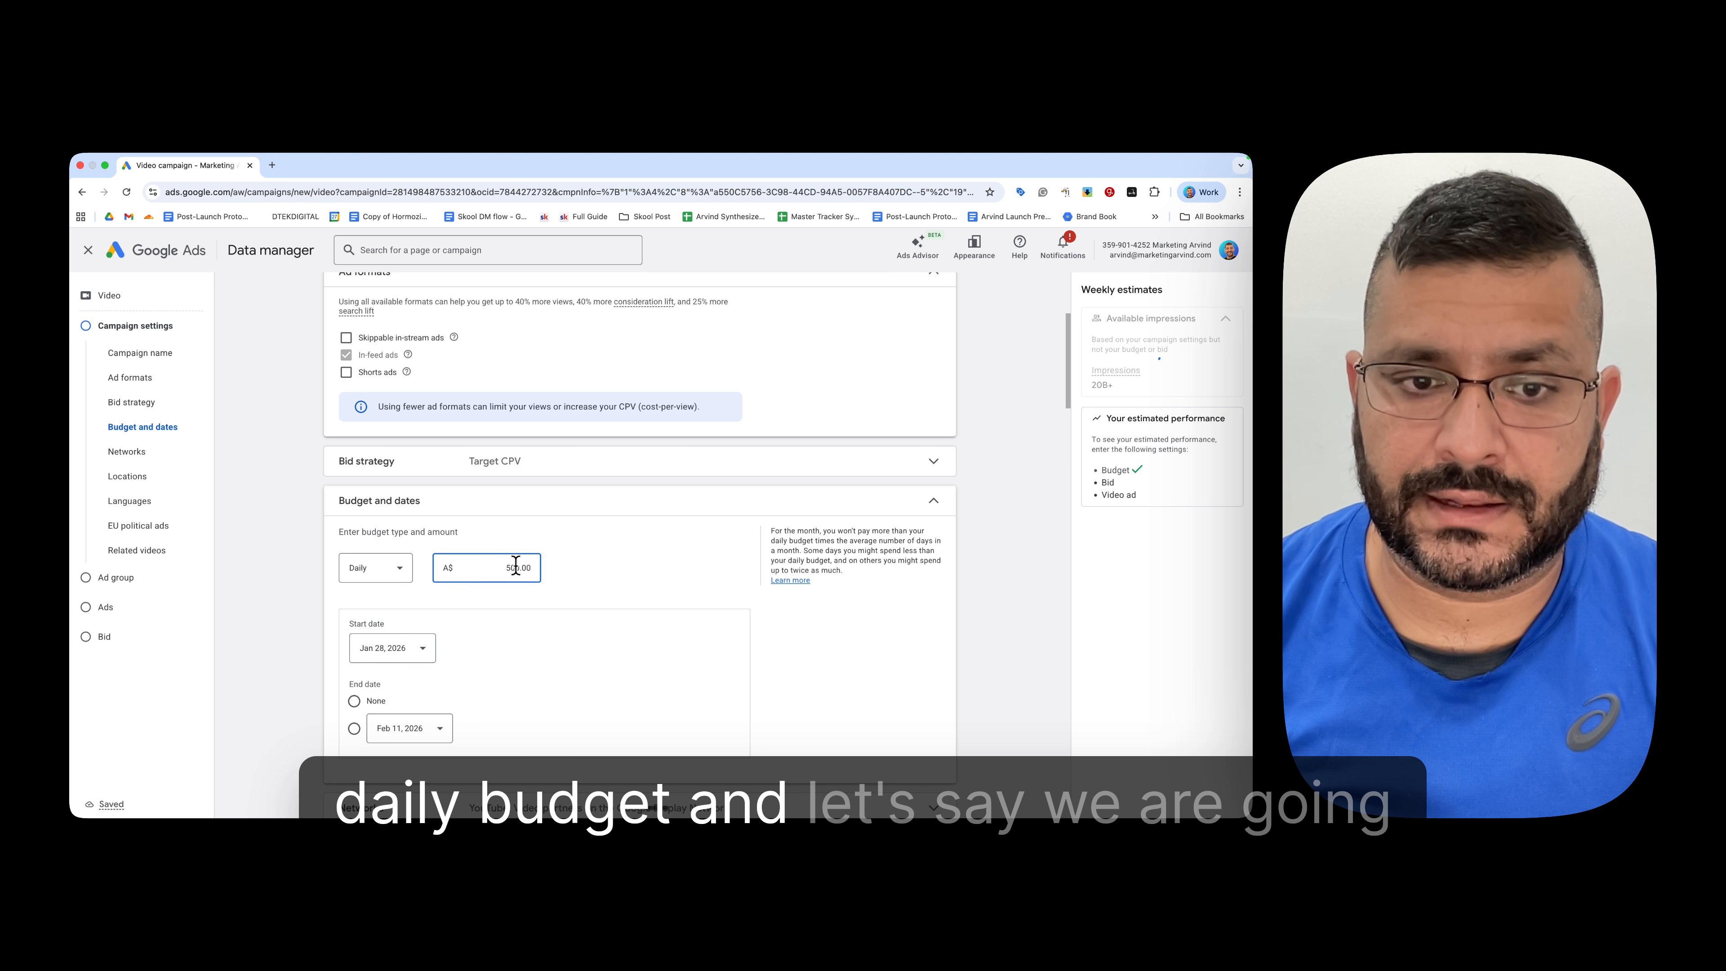
{"action": "left_click_drag", "start_coordinate": [516, 566], "coordinate": [470, 567]}
{"action": "type", "text": "20"}
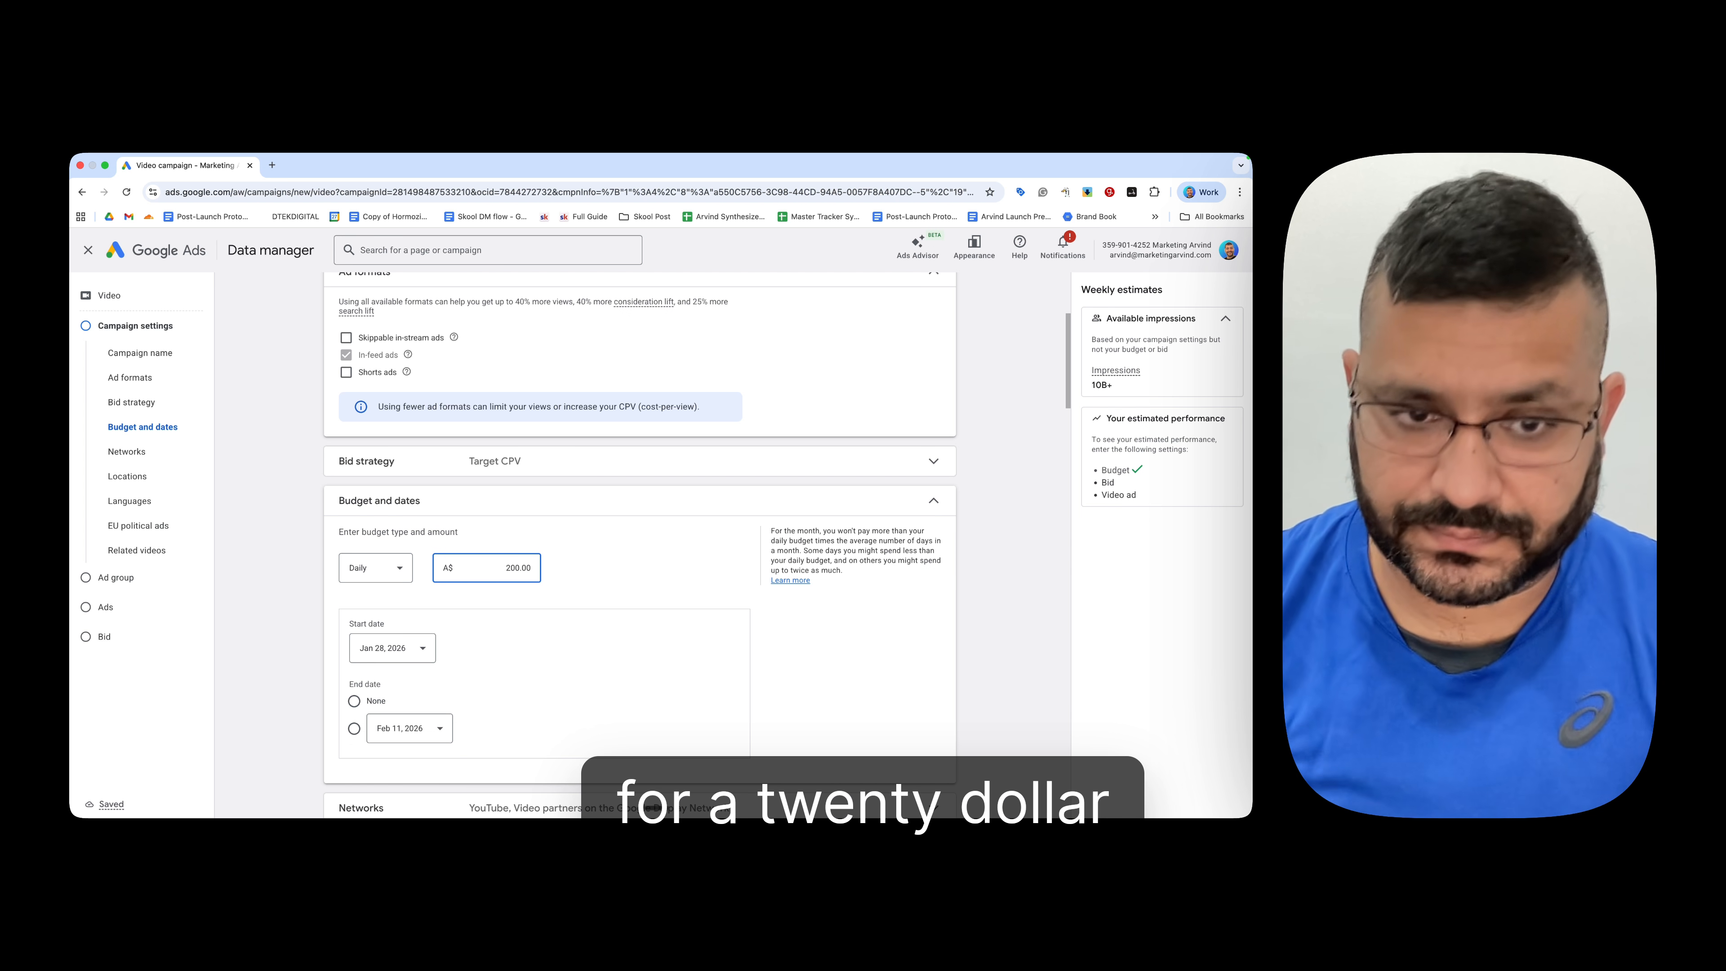
{"action": "key", "text": "BackSpace"}
Step: Check the start date calendar and set the campaign's end date to Apr 30, 2026
{"action": "left_click", "coordinate": [422, 646]}
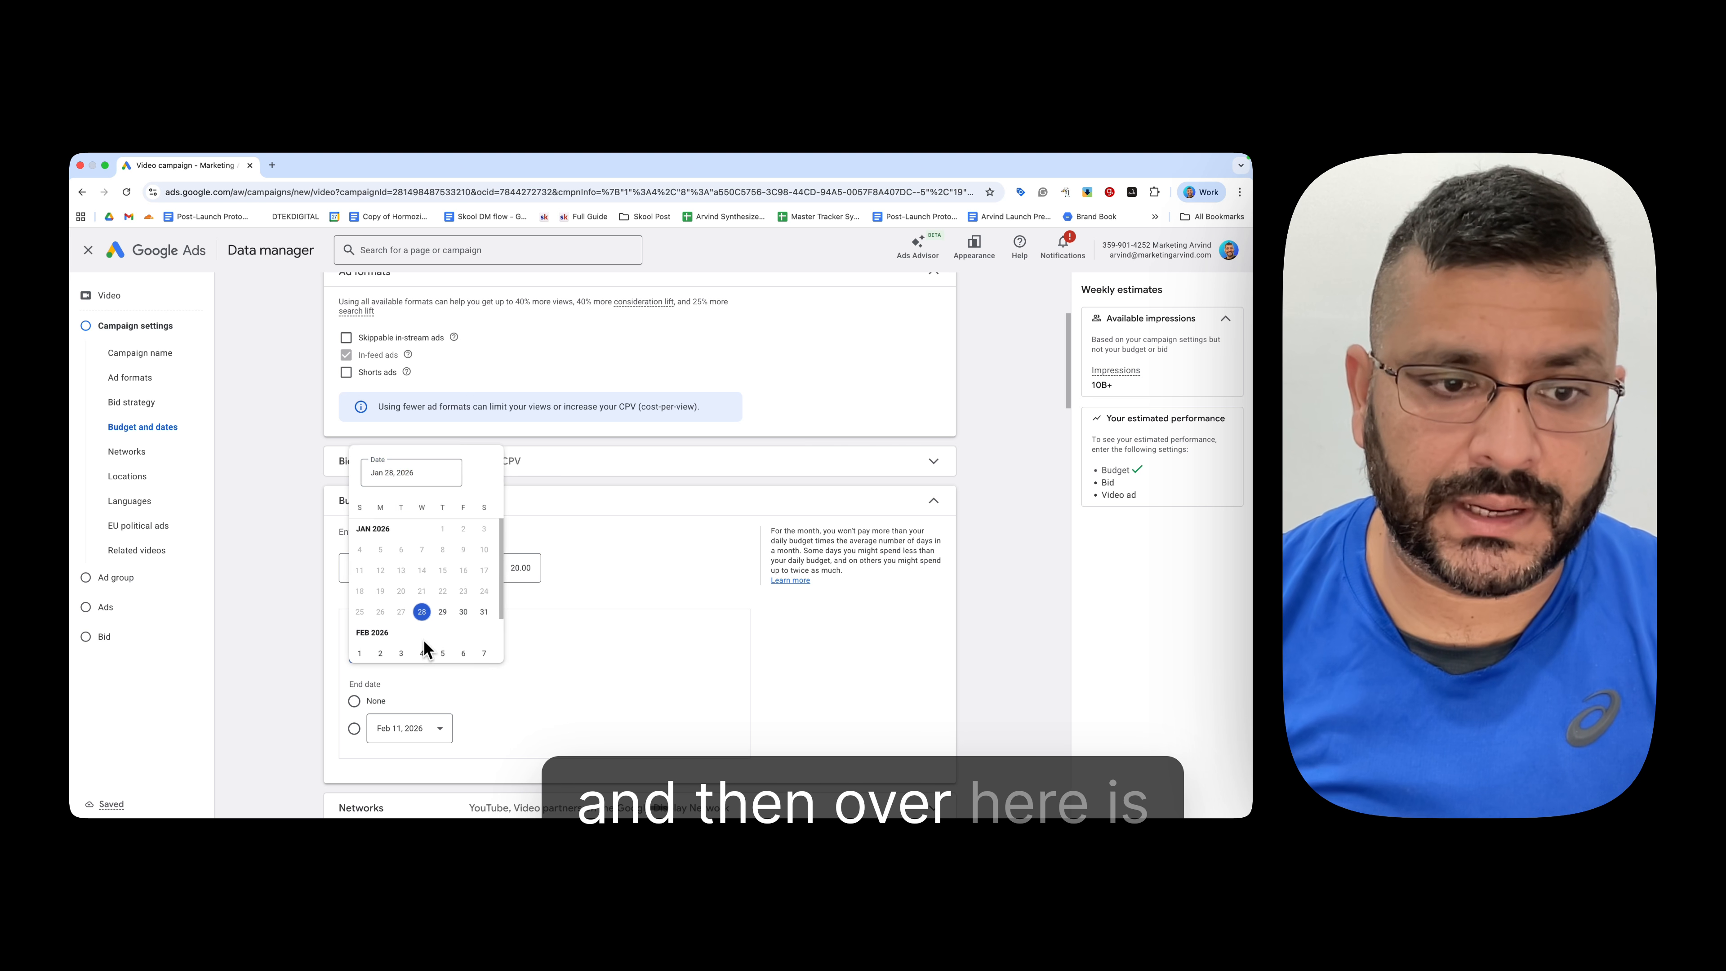
{"action": "left_click", "coordinate": [604, 629]}
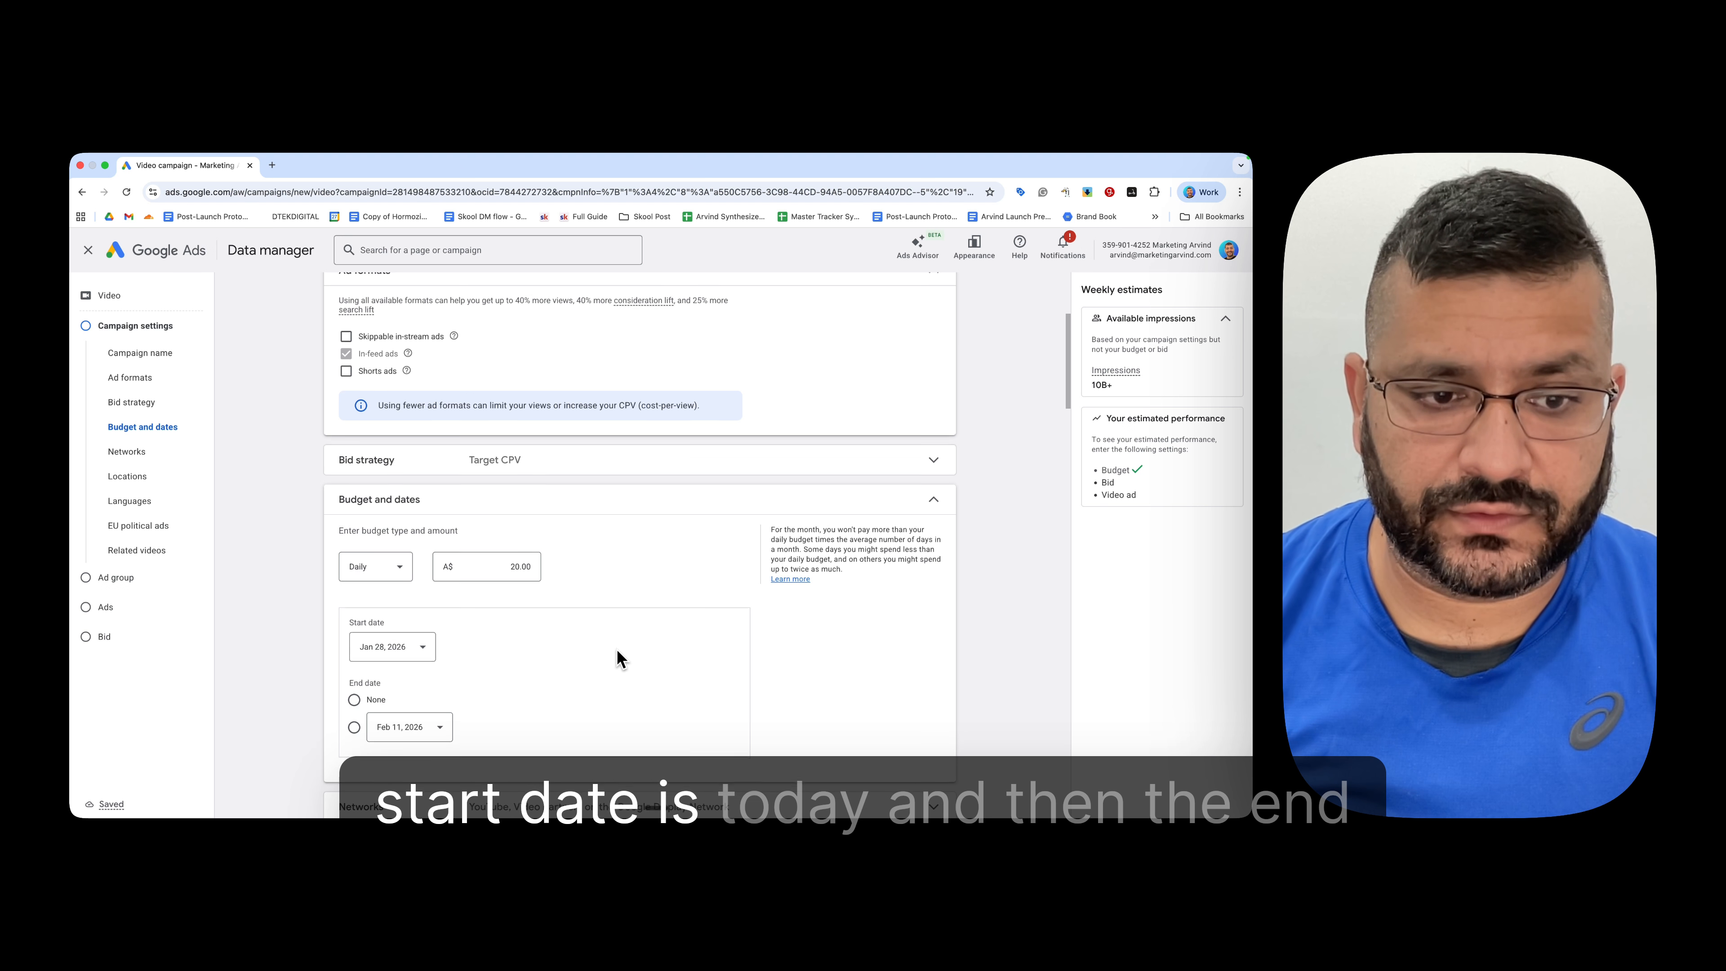
{"action": "scroll", "coordinate": [619, 658], "scroll_direction": "down", "scroll_amount": 2}
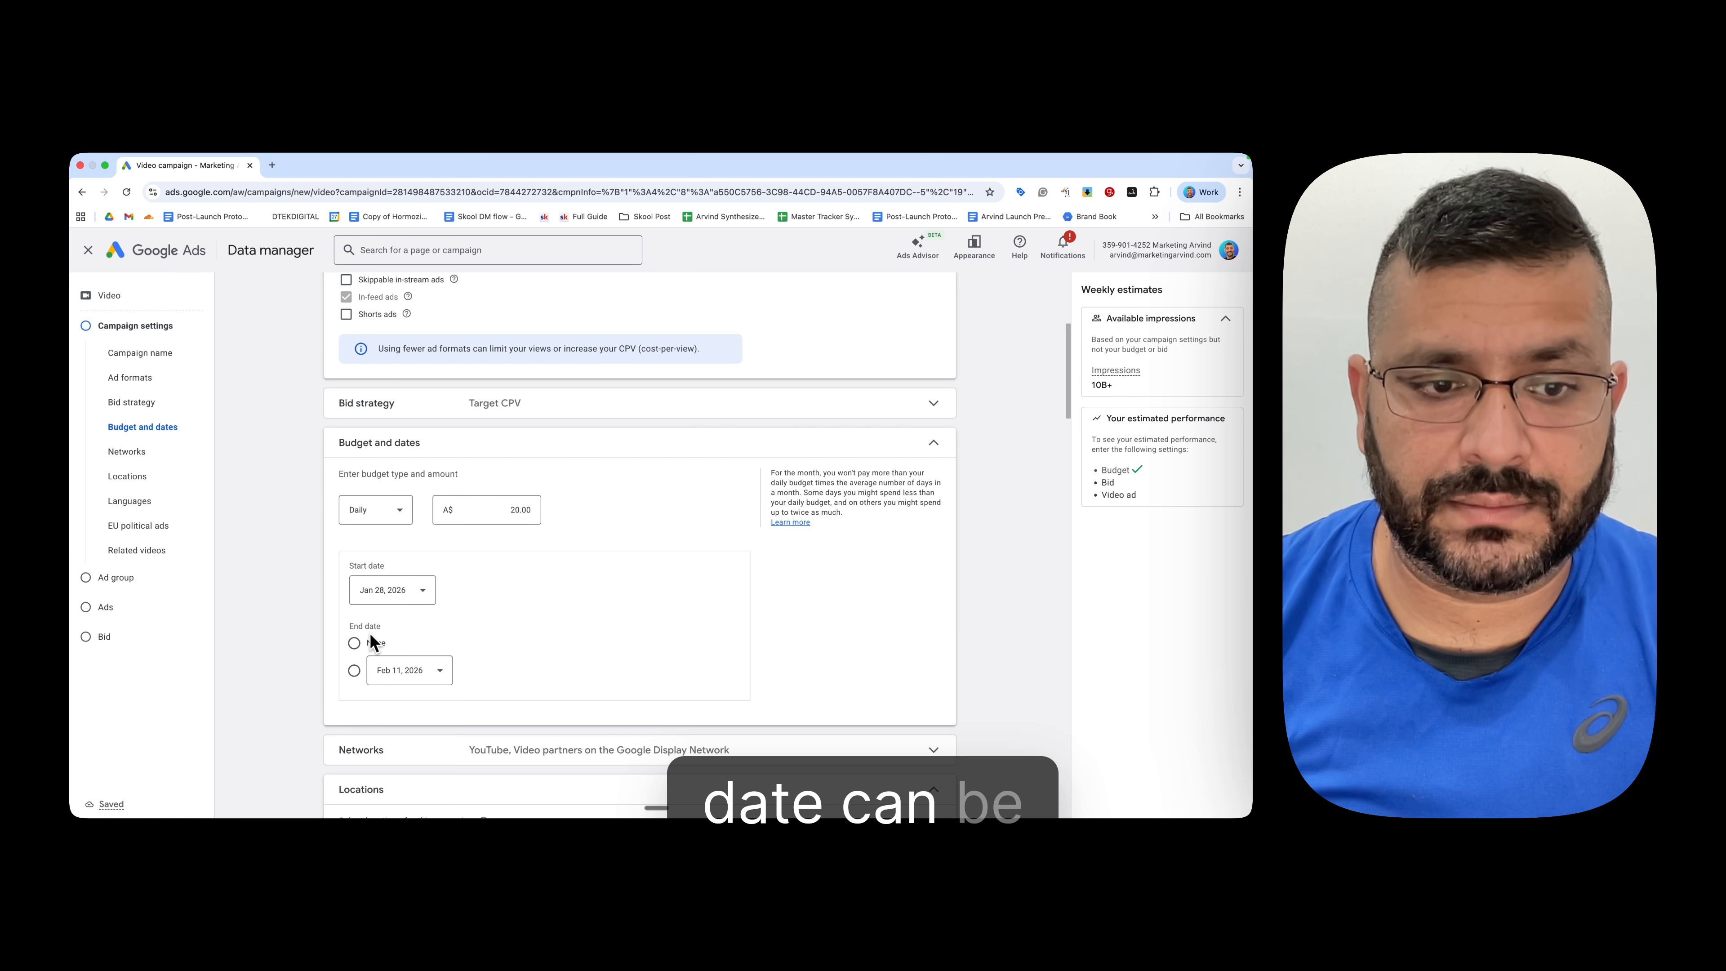
{"action": "left_click", "coordinate": [354, 643]}
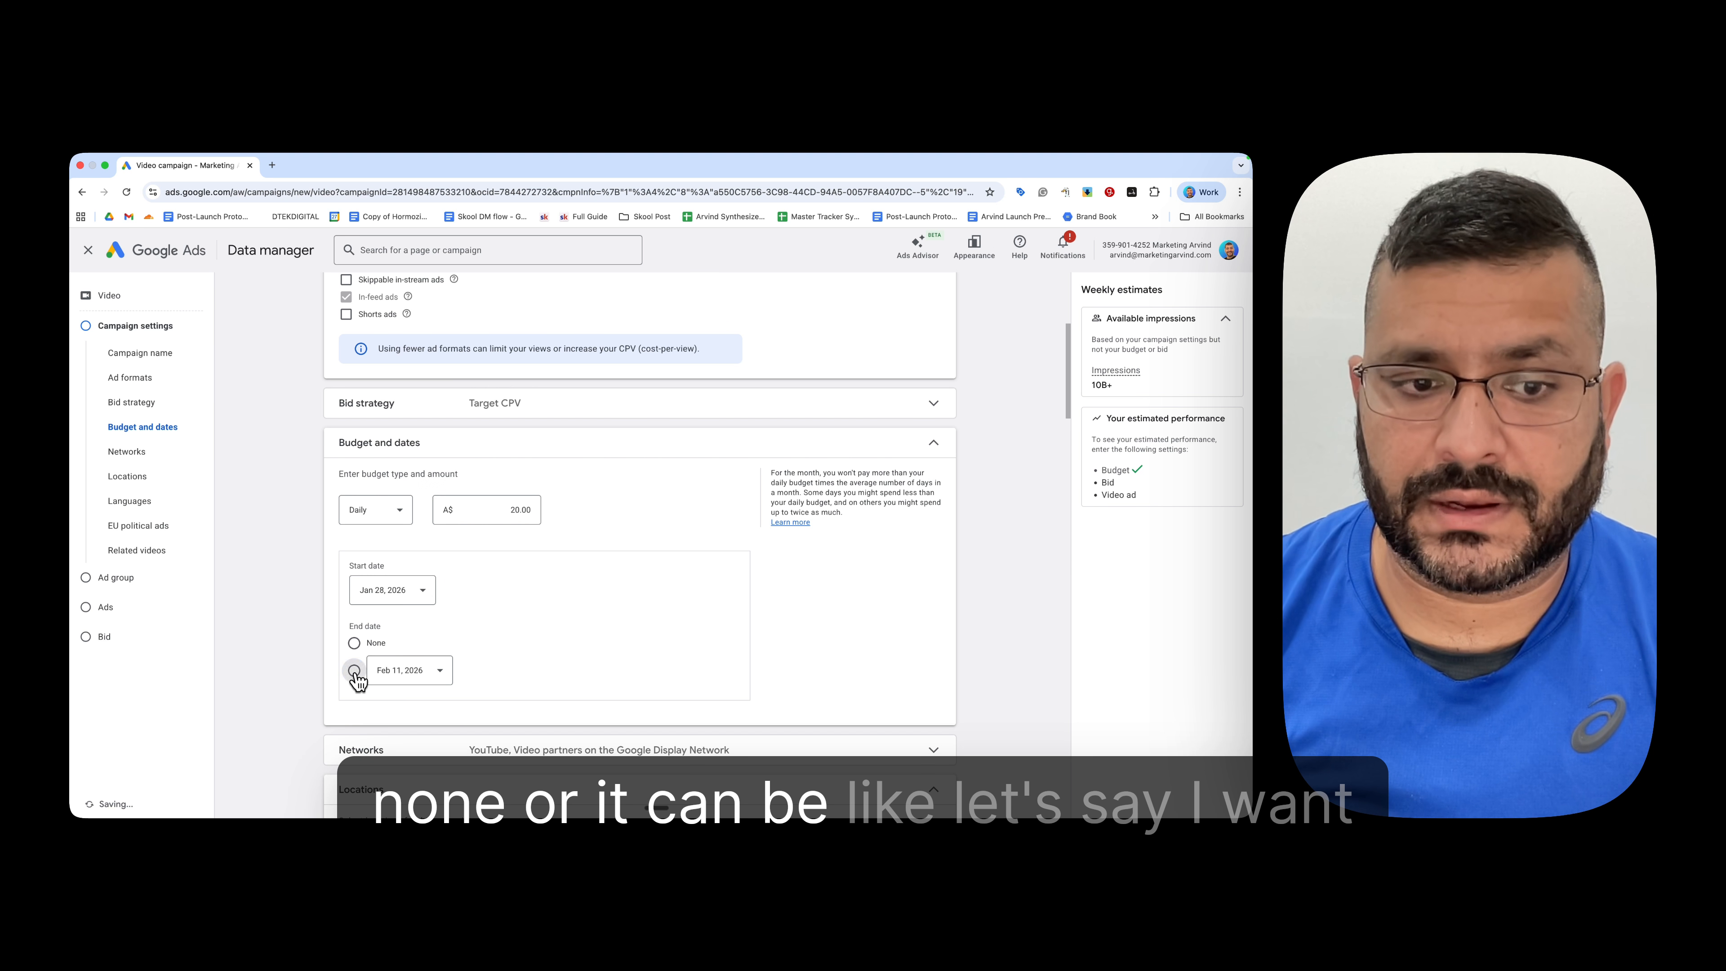
{"action": "left_click", "coordinate": [354, 670]}
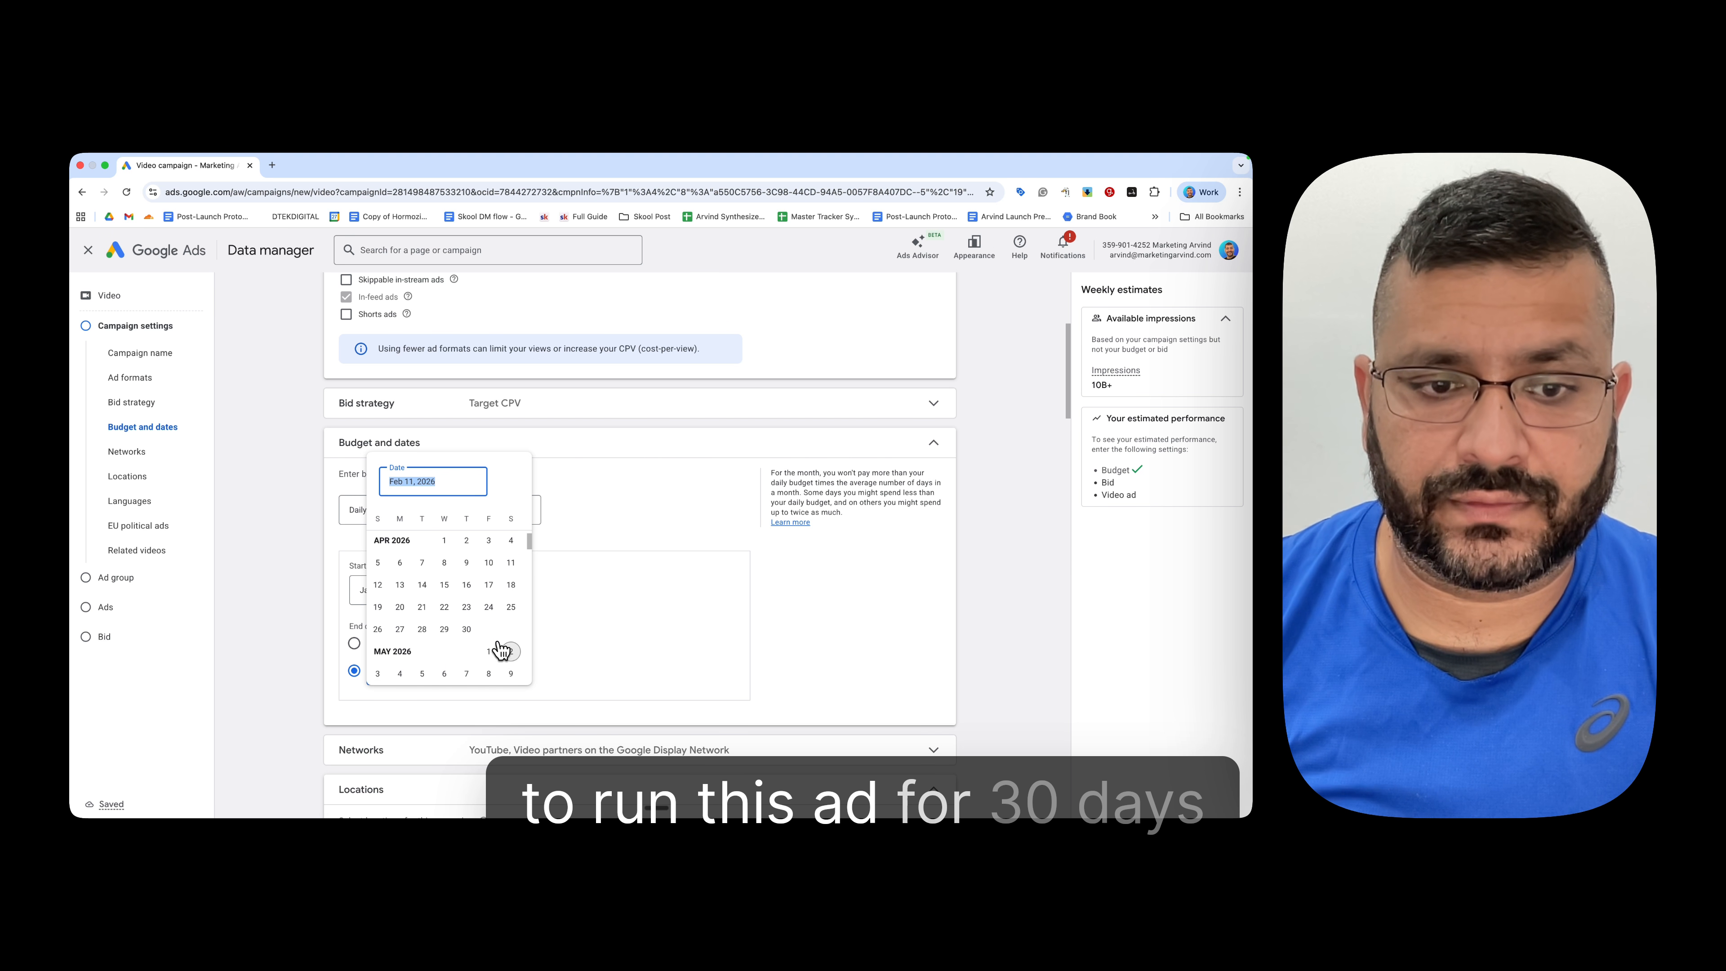
{"action": "left_click", "coordinate": [466, 629]}
Step: Exclude video partners on the Google Display Network from the campaign's networks
{"action": "scroll", "coordinate": [434, 651], "scroll_direction": "down", "scroll_amount": 4}
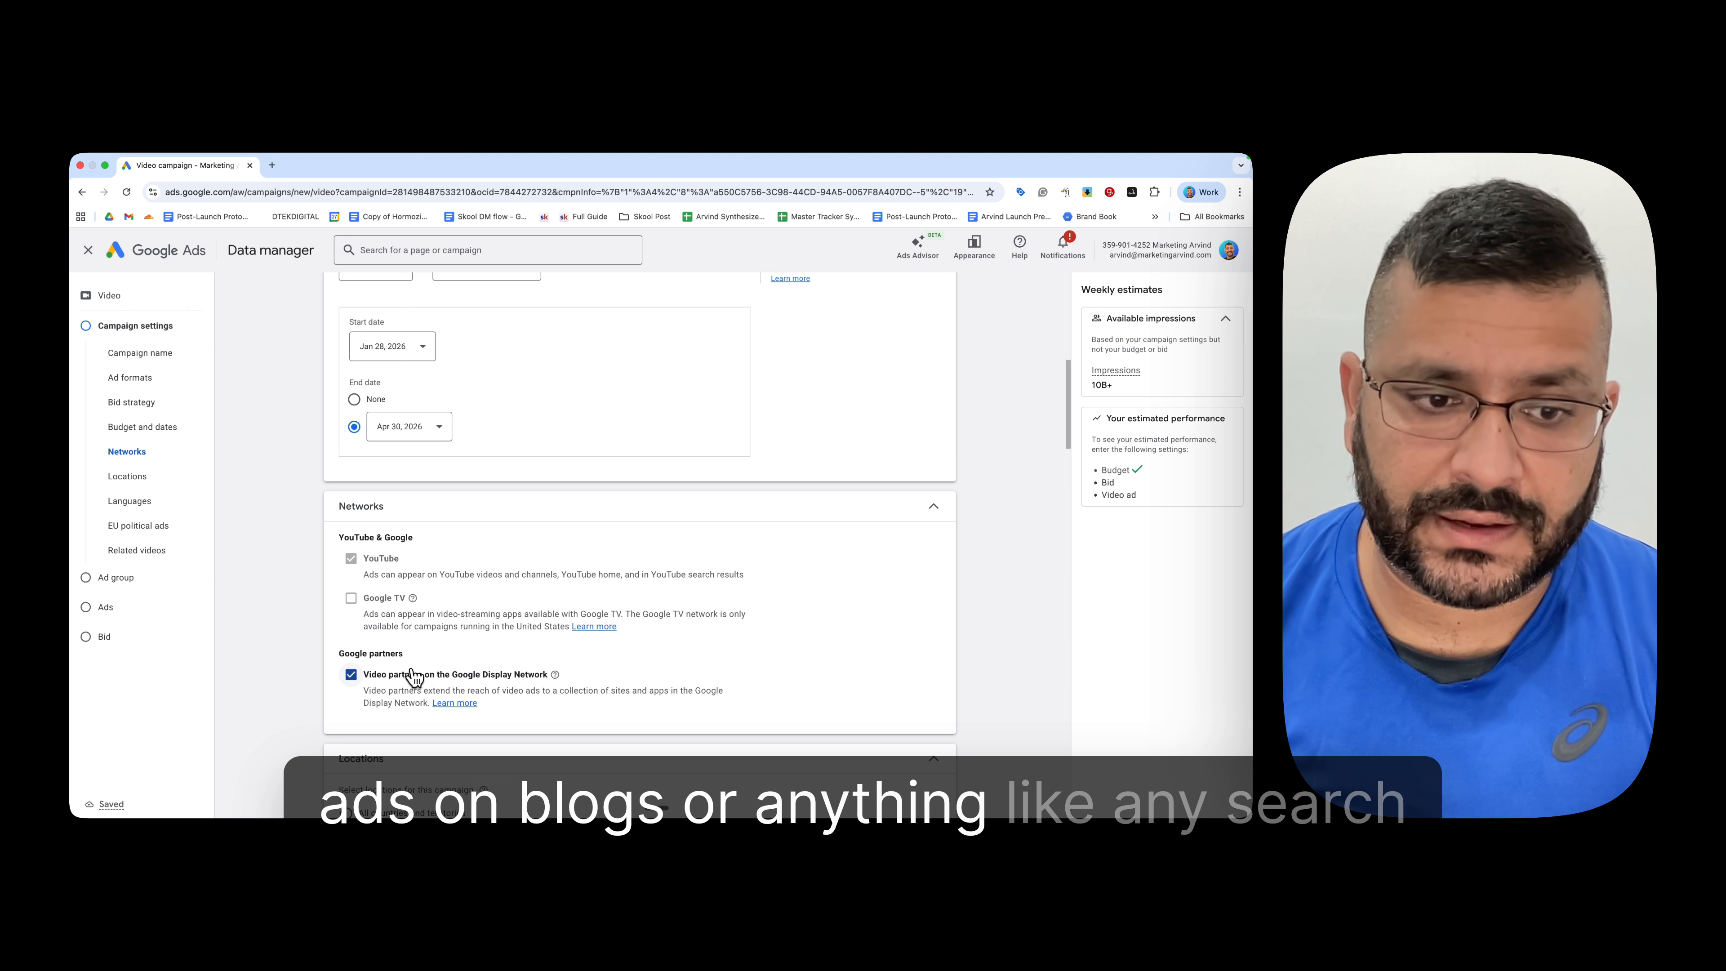
{"action": "left_click", "coordinate": [350, 675]}
Step: Try the Australia location option and switch back to Enter another location
{"action": "scroll", "coordinate": [520, 667], "scroll_direction": "down", "scroll_amount": 3}
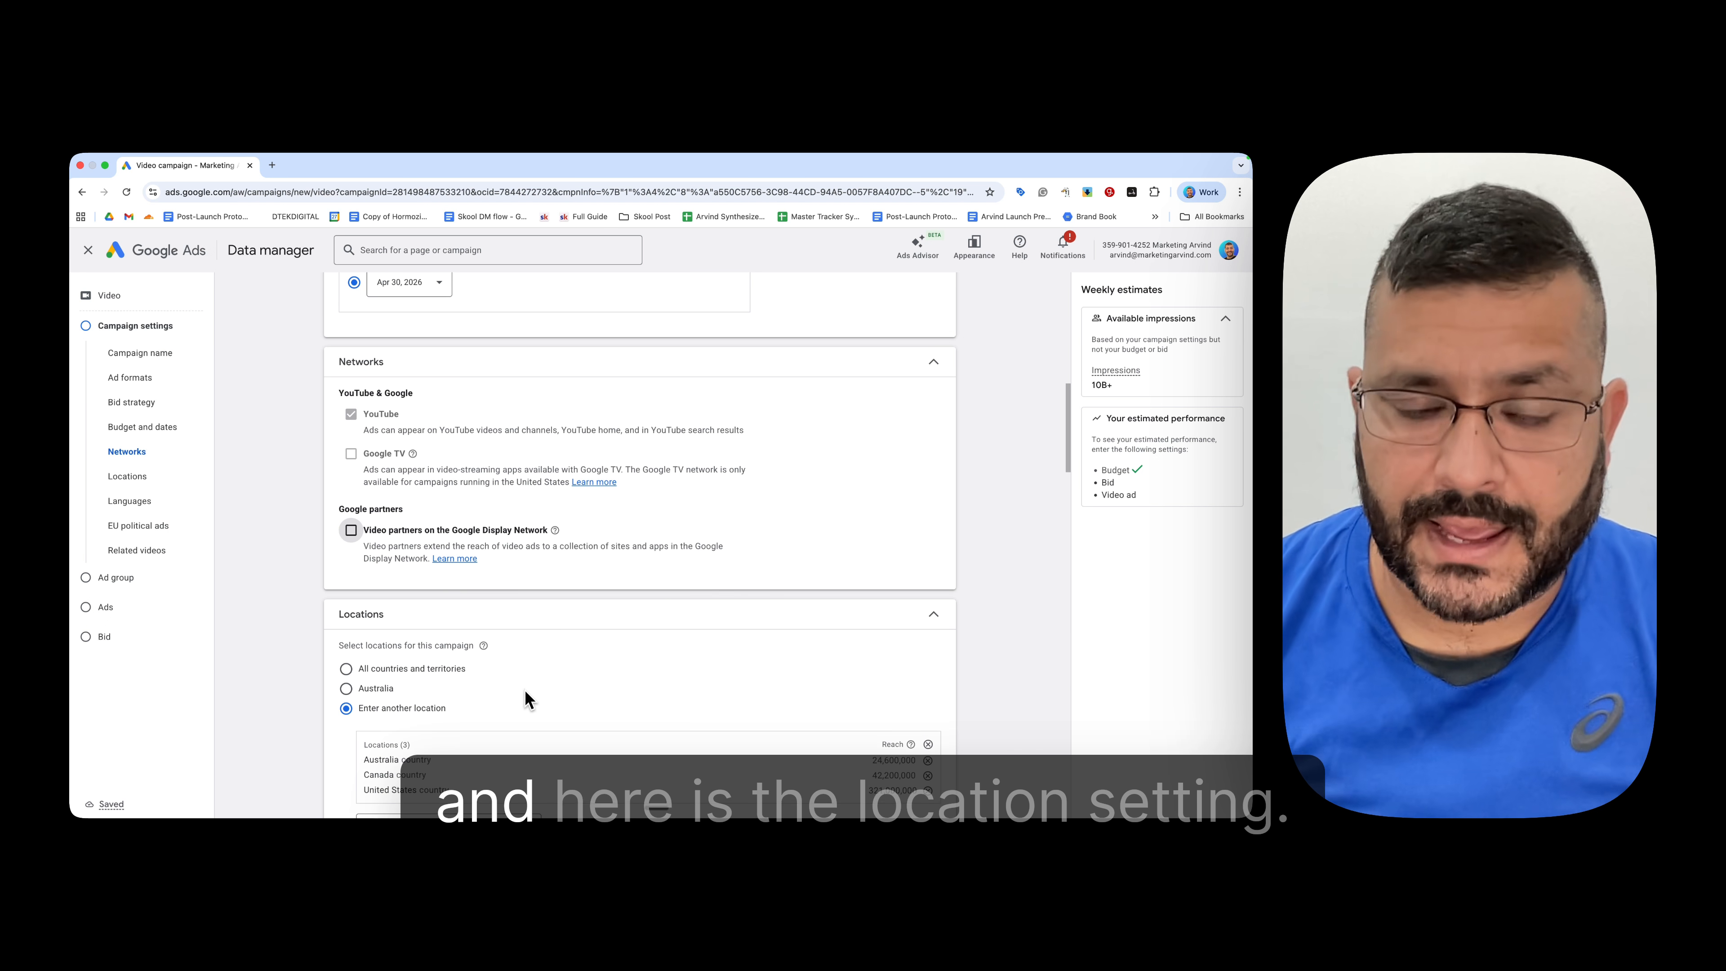
{"action": "scroll", "coordinate": [524, 689], "scroll_direction": "down", "scroll_amount": 2}
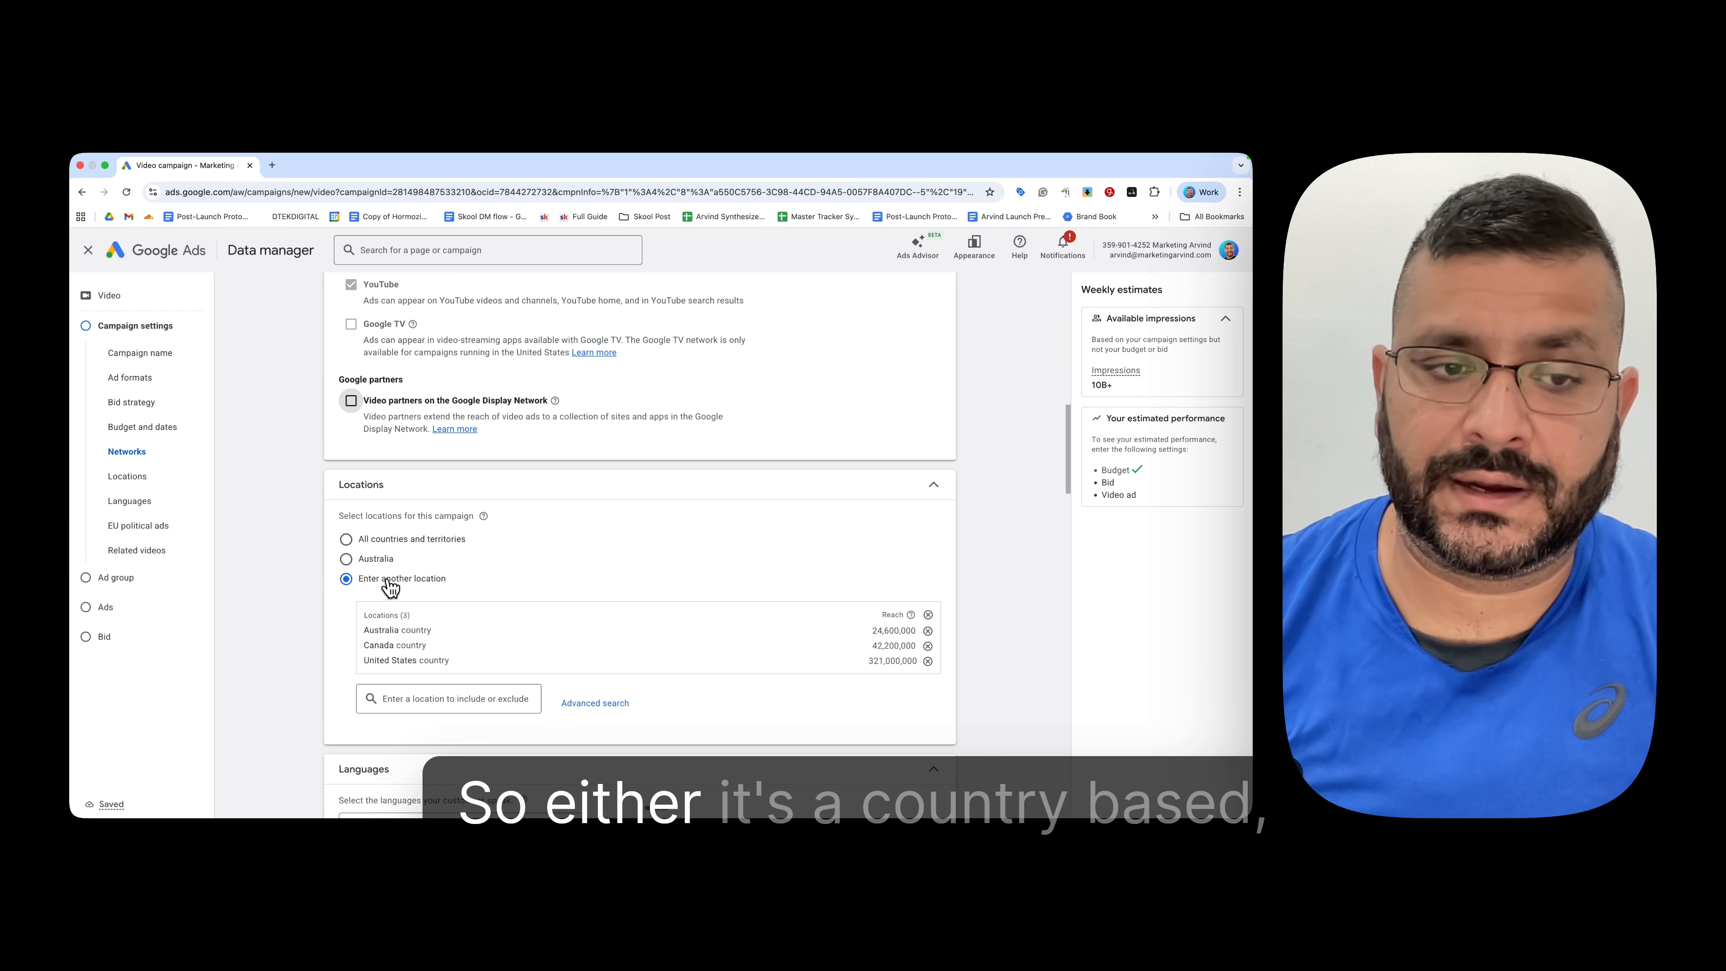
{"action": "left_click", "coordinate": [374, 559]}
{"action": "left_click", "coordinate": [395, 578]}
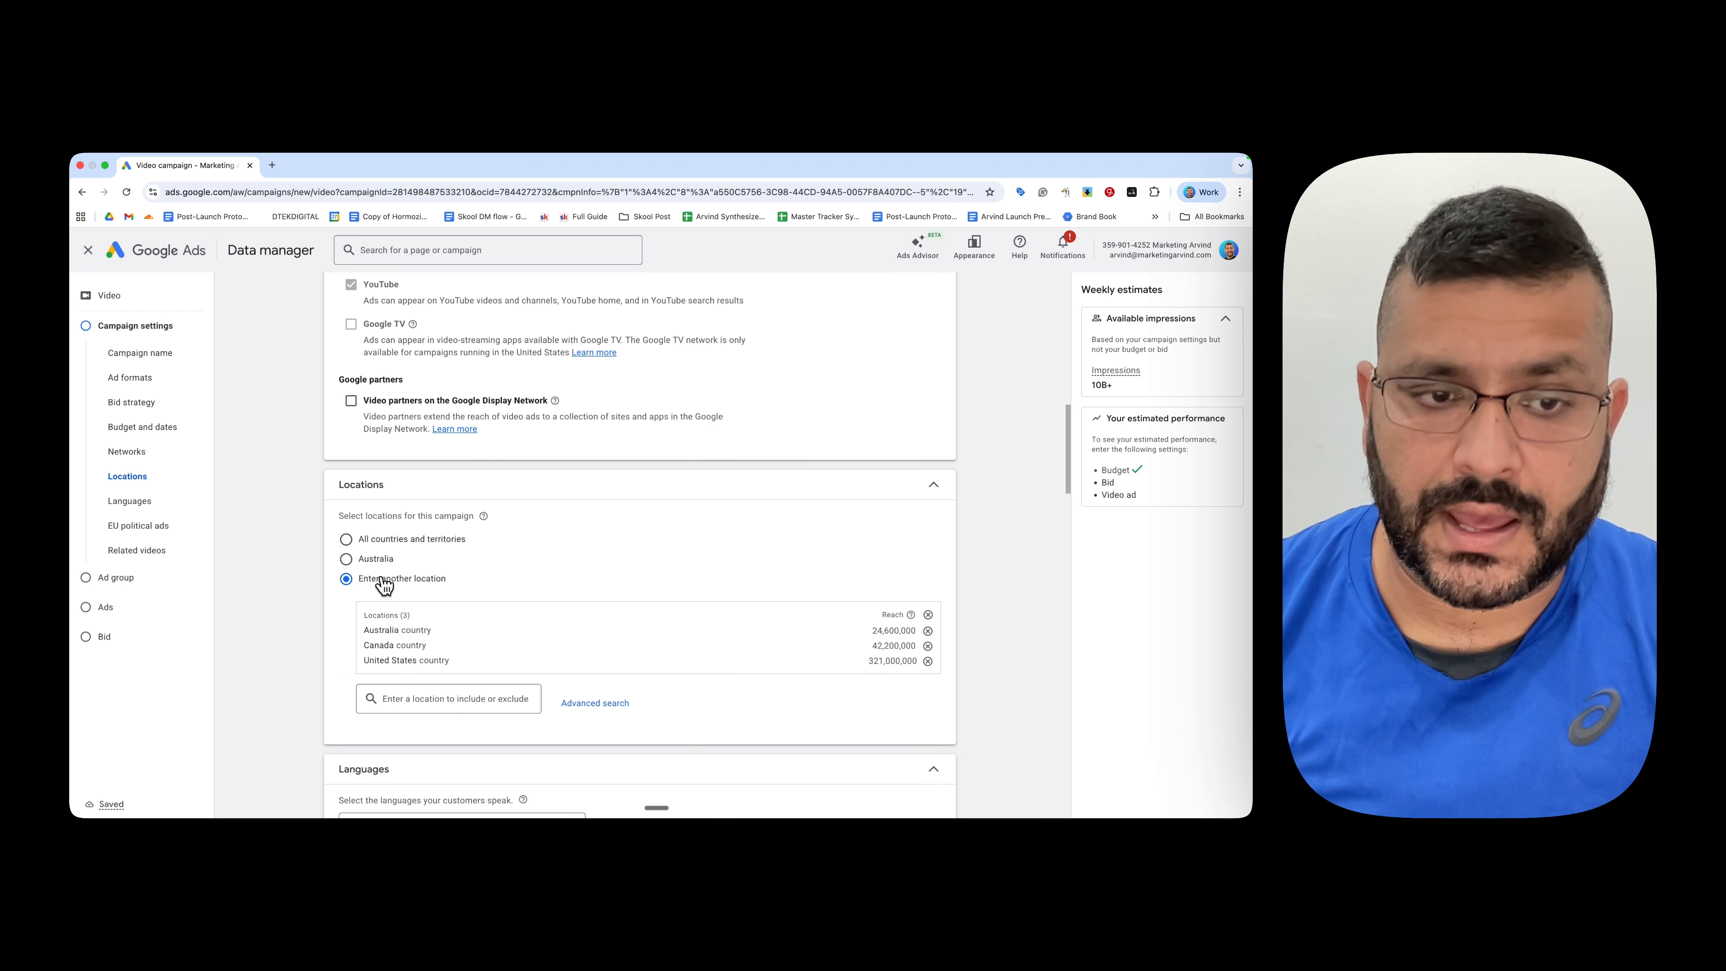
Step: Examine the advanced location search with its Radius targeting option and cancel out of it
{"action": "scroll", "coordinate": [489, 578], "scroll_direction": "down", "scroll_amount": 3}
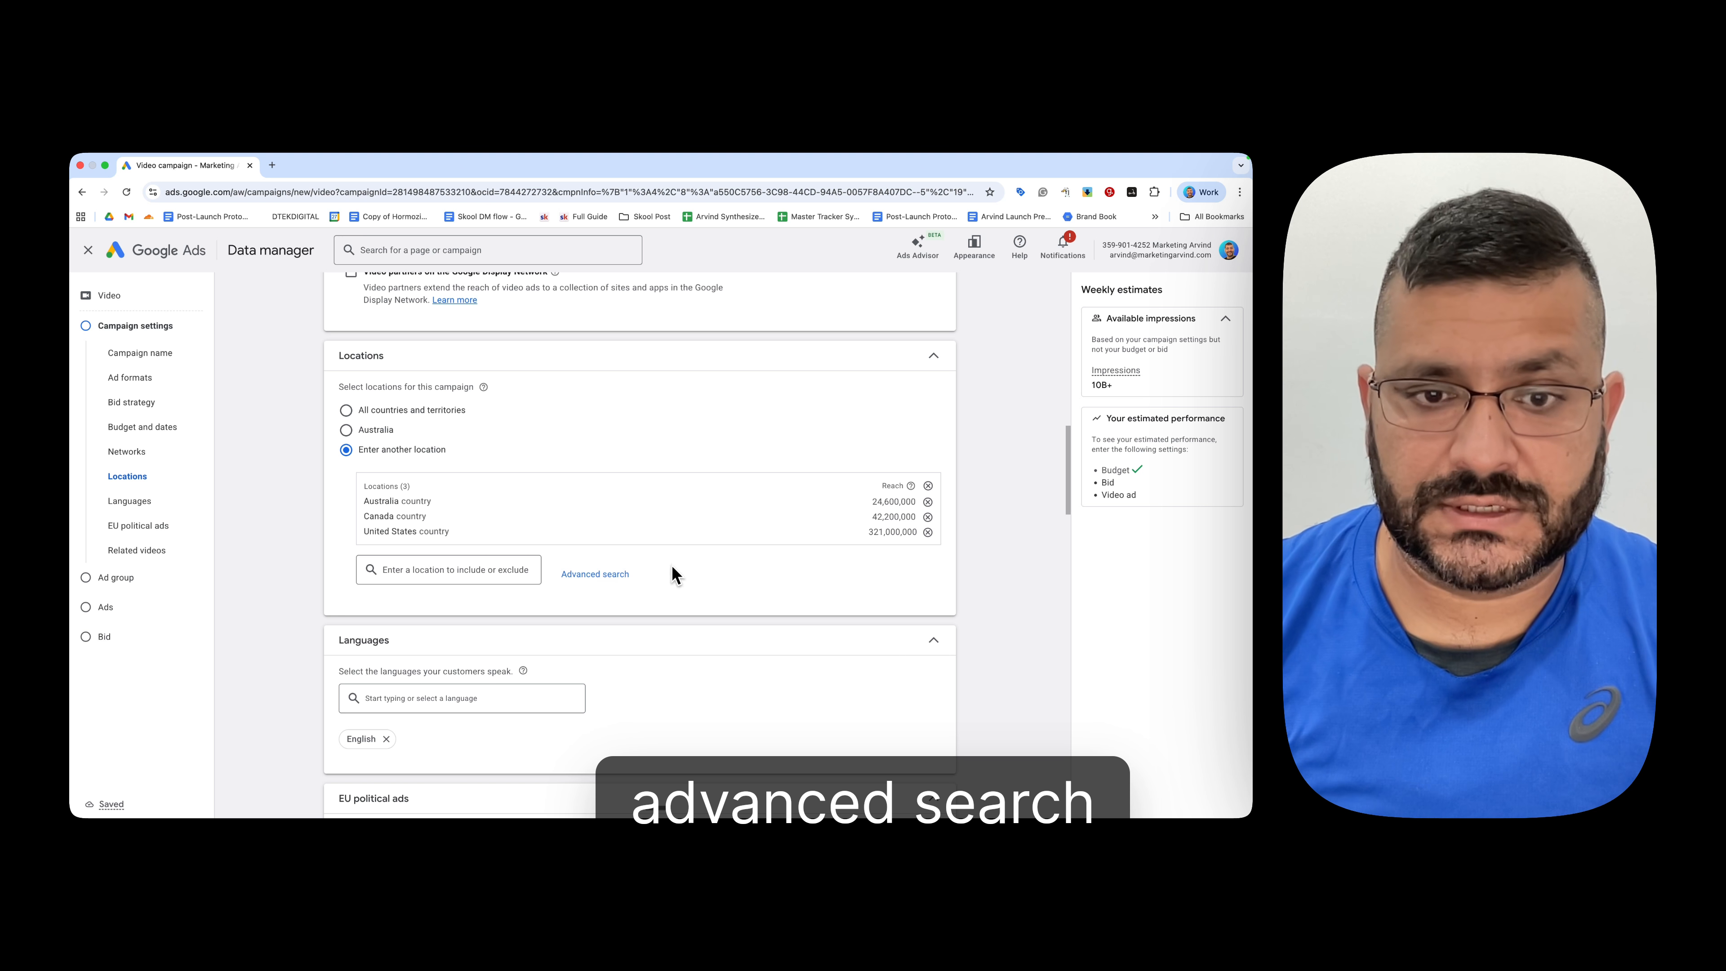
{"action": "left_click", "coordinate": [609, 581]}
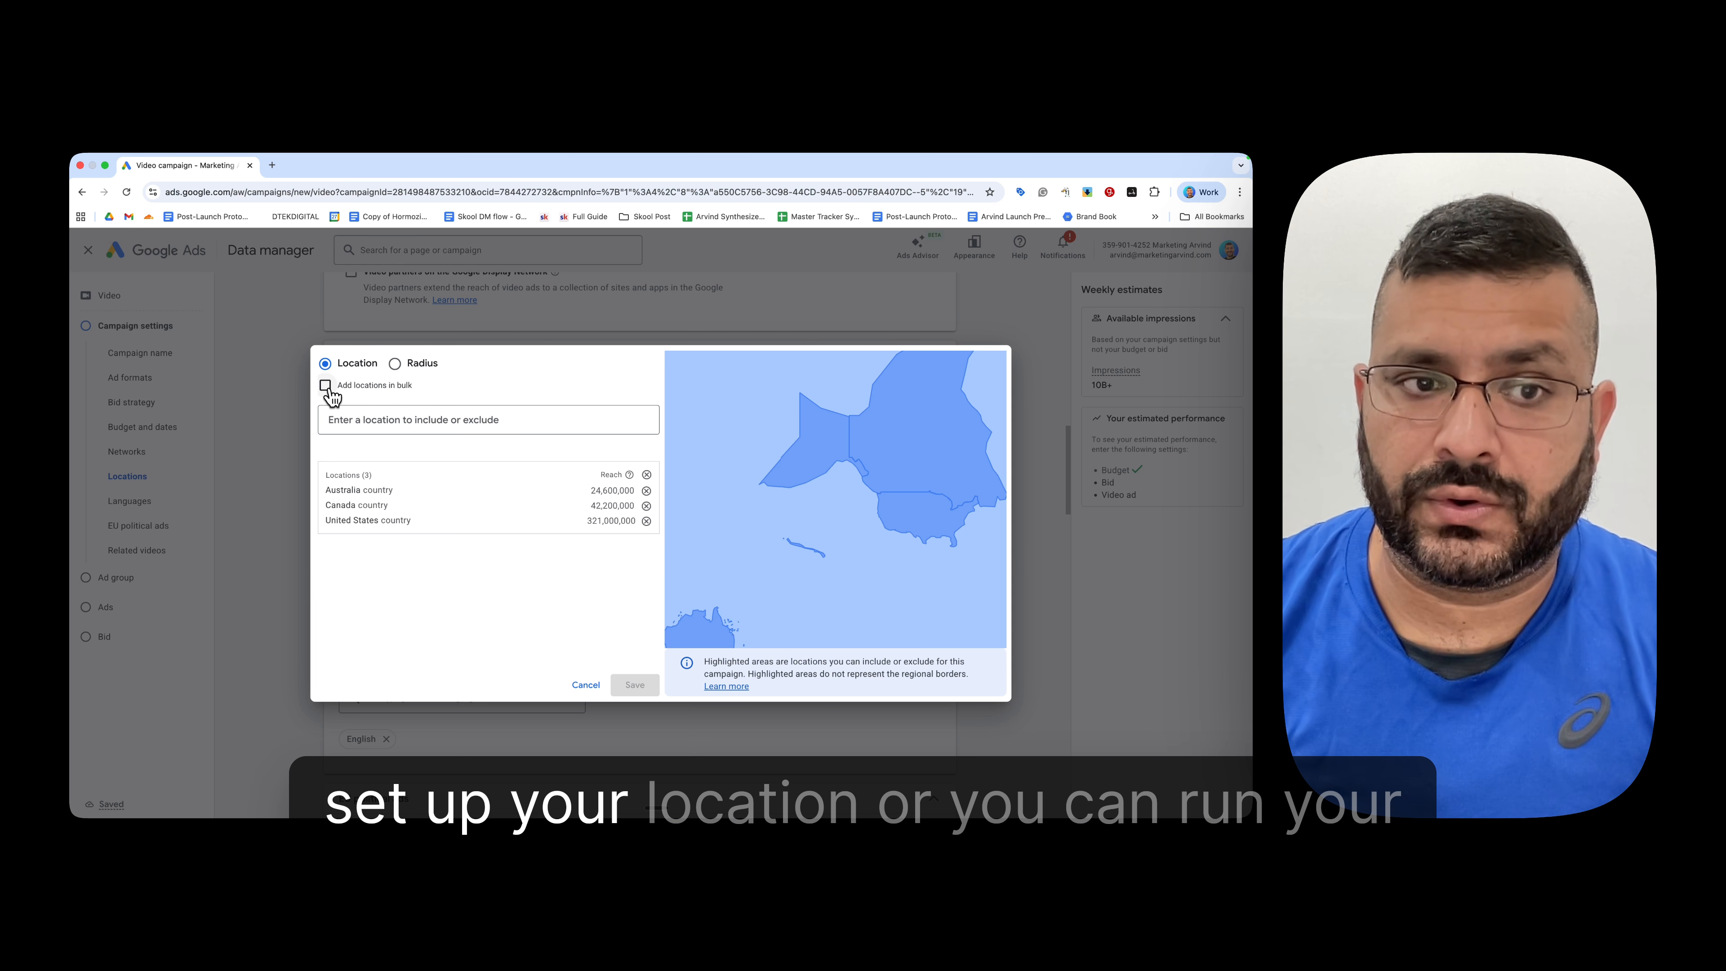
{"action": "left_click", "coordinate": [395, 363]}
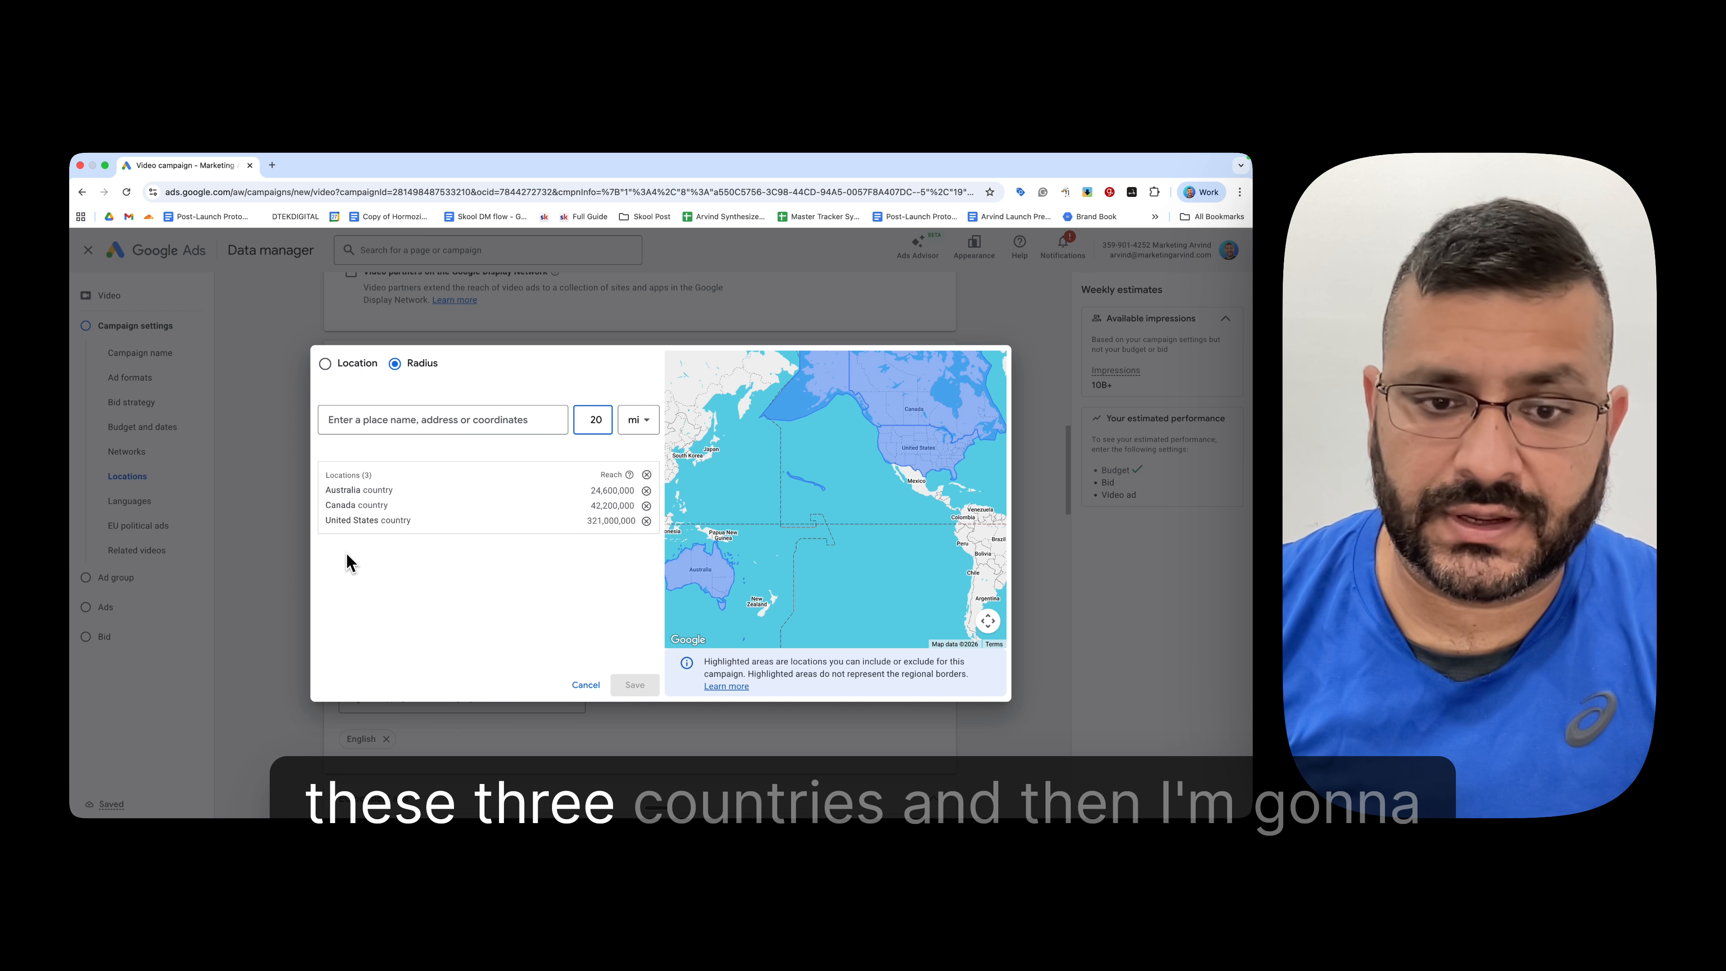
{"action": "left_click", "coordinate": [585, 685]}
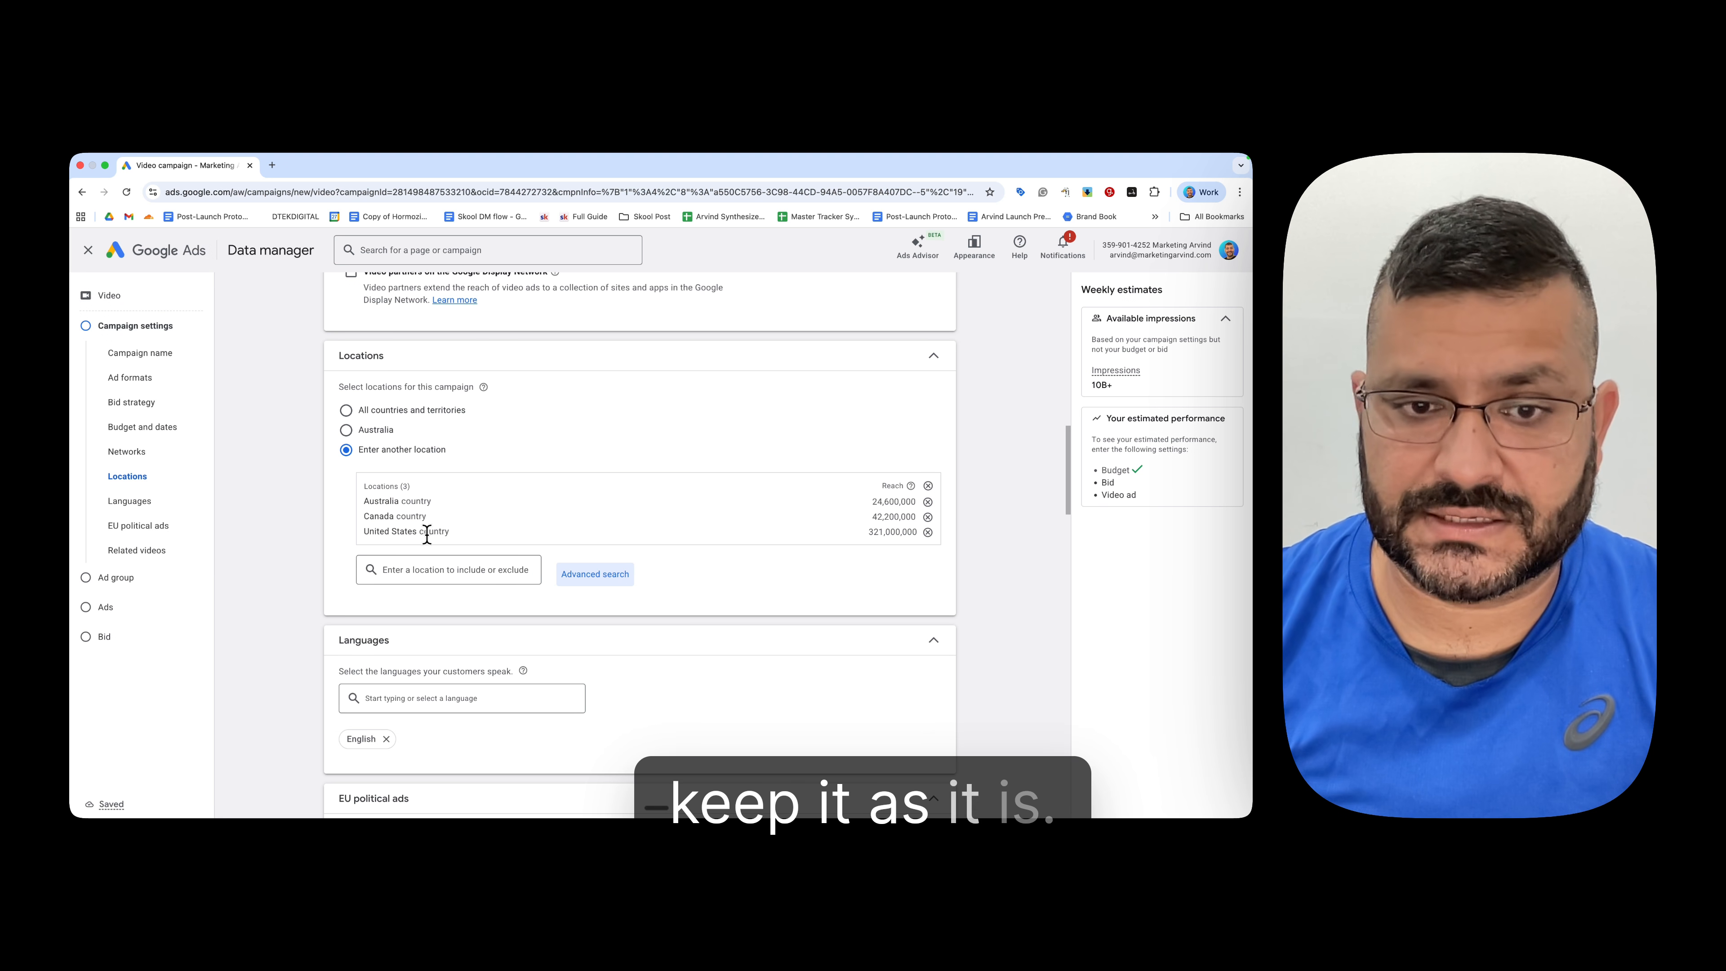
Step: Declare that the campaign has no EU political ads and that the account won't be used to run them
{"action": "scroll", "coordinate": [553, 664], "scroll_direction": "down", "scroll_amount": 2}
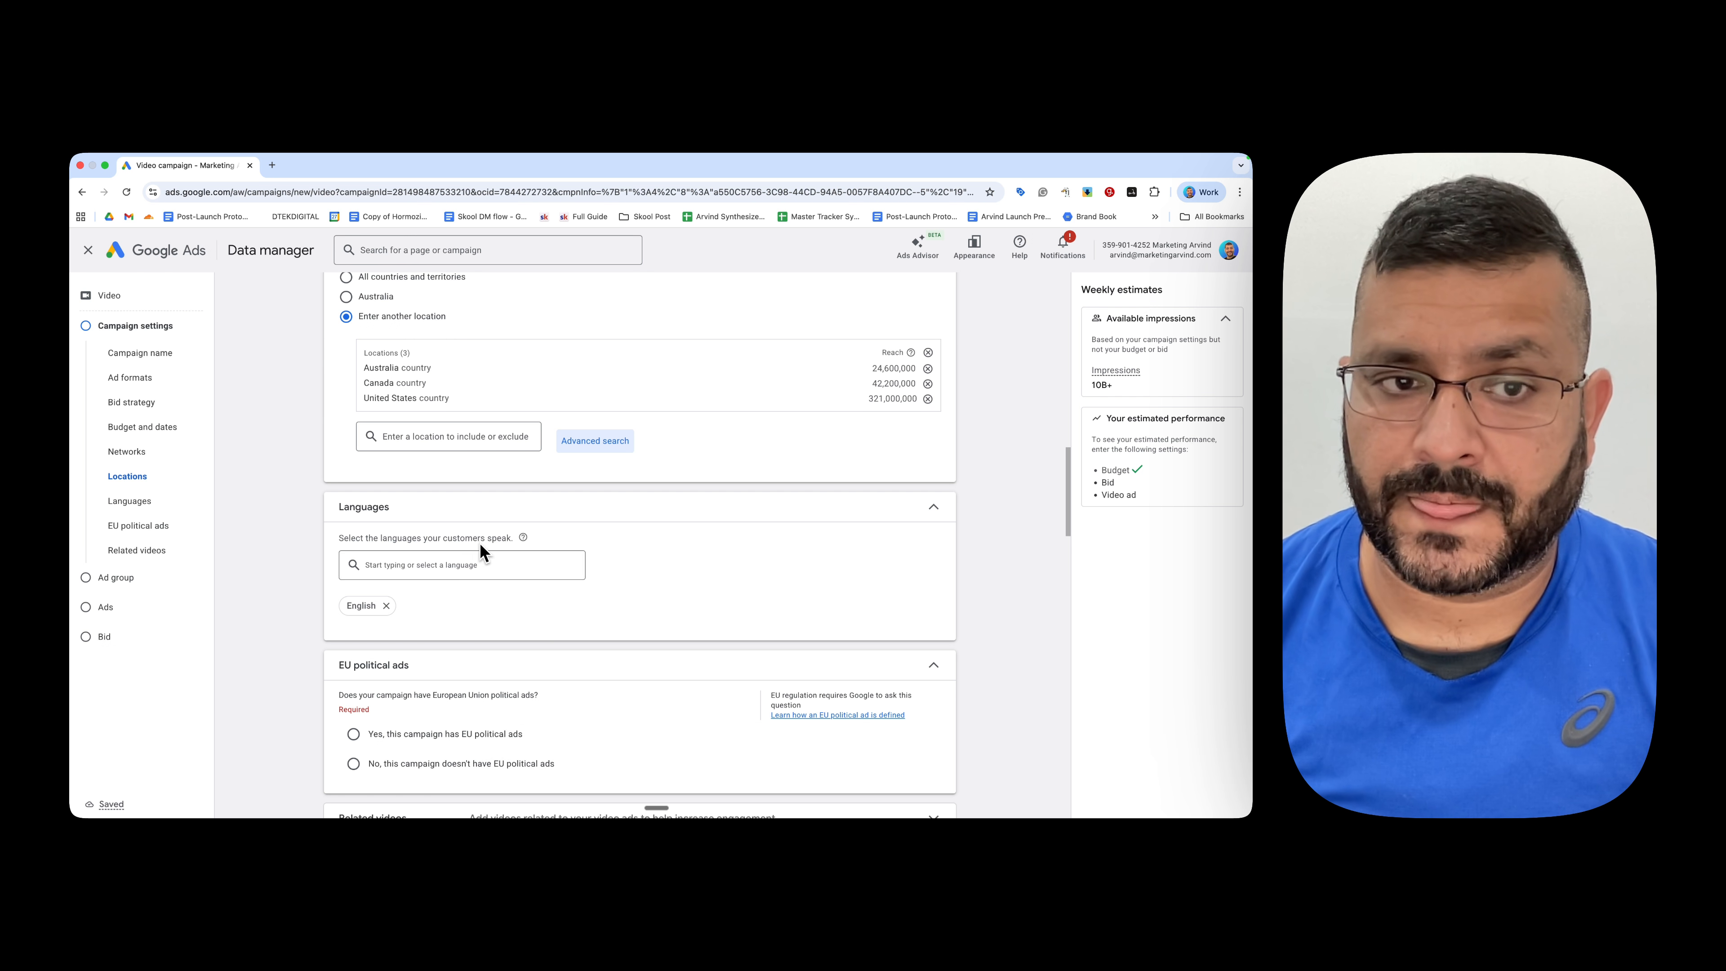
{"action": "scroll", "coordinate": [437, 549], "scroll_direction": "down", "scroll_amount": 1}
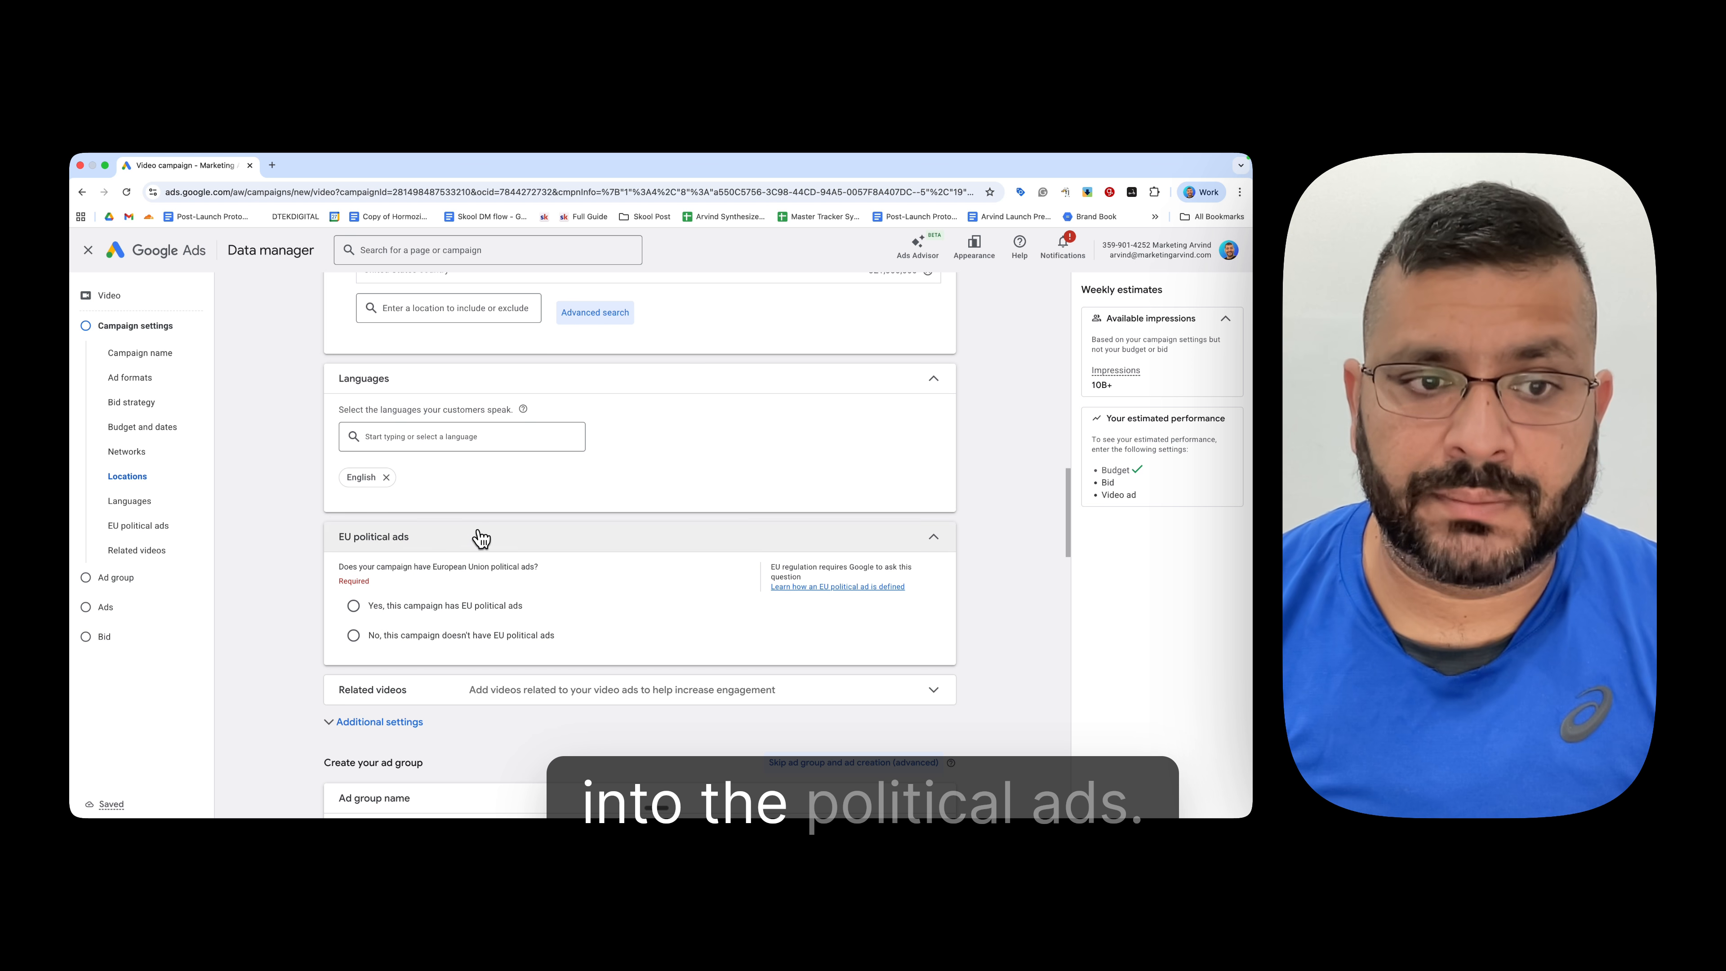
{"action": "left_click", "coordinate": [353, 635]}
{"action": "left_click", "coordinate": [543, 663]}
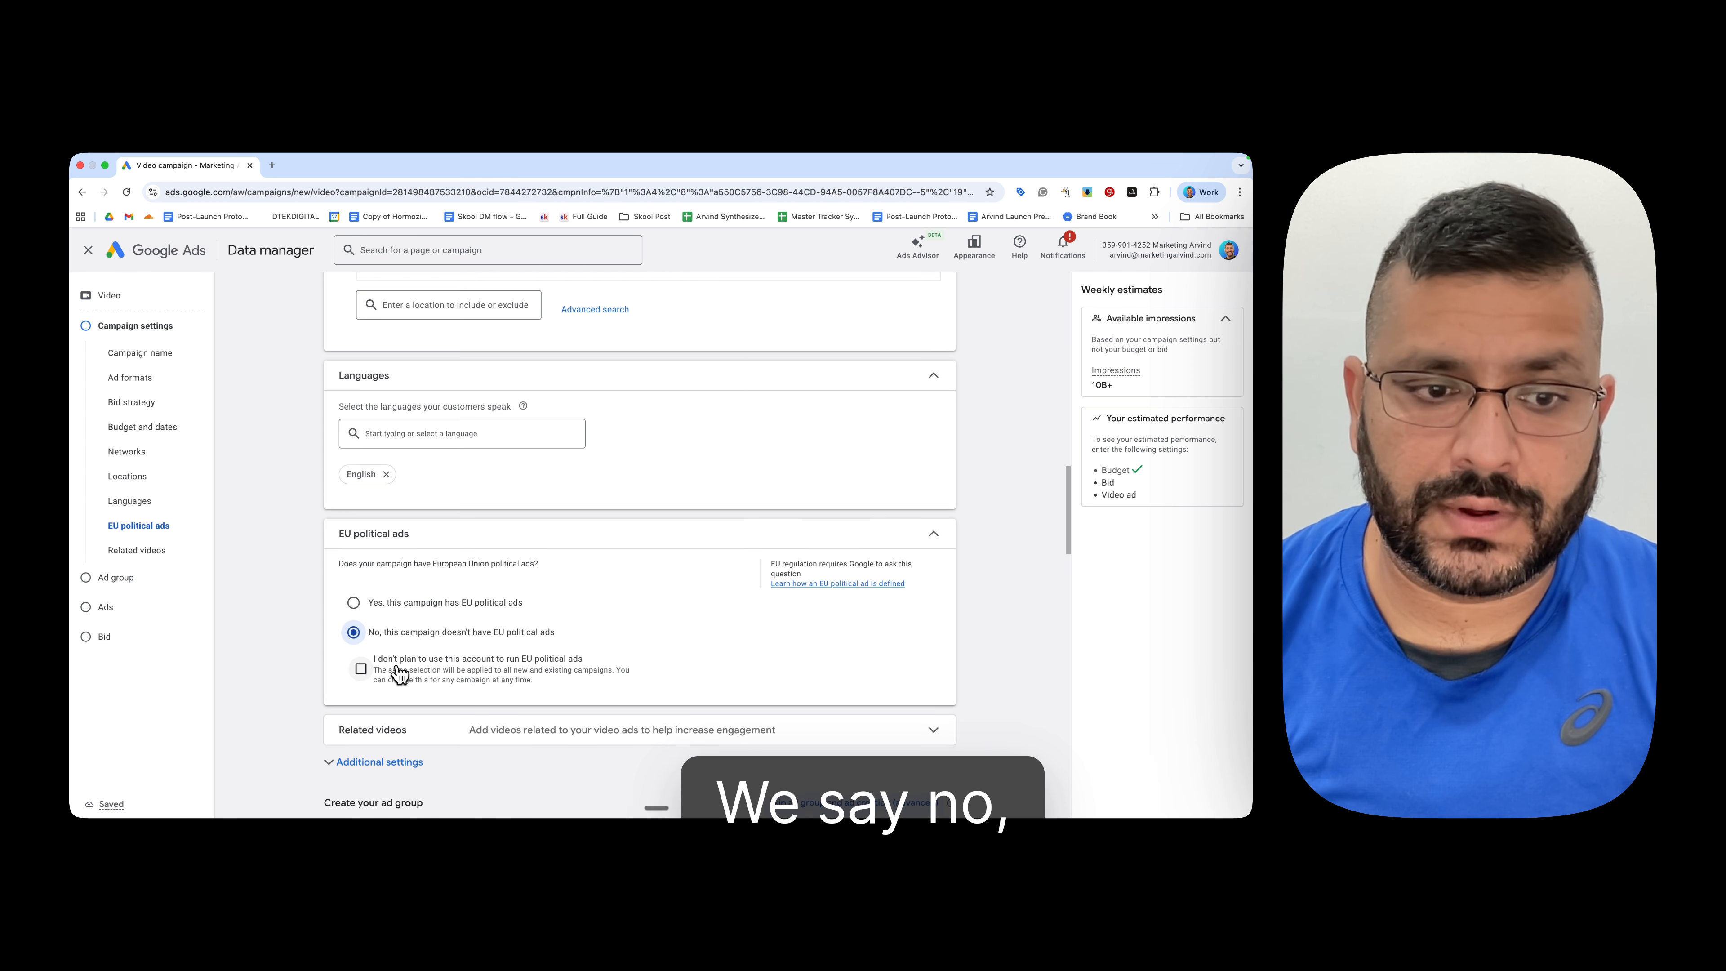
Step: Add the related videos "How To Run Google Ads Profitably with a Small Budget In 2026" and "How To Set Up Google Ads Conversion Tracking Fast 2025"
{"action": "scroll", "coordinate": [771, 673], "scroll_direction": "down", "scroll_amount": 3}
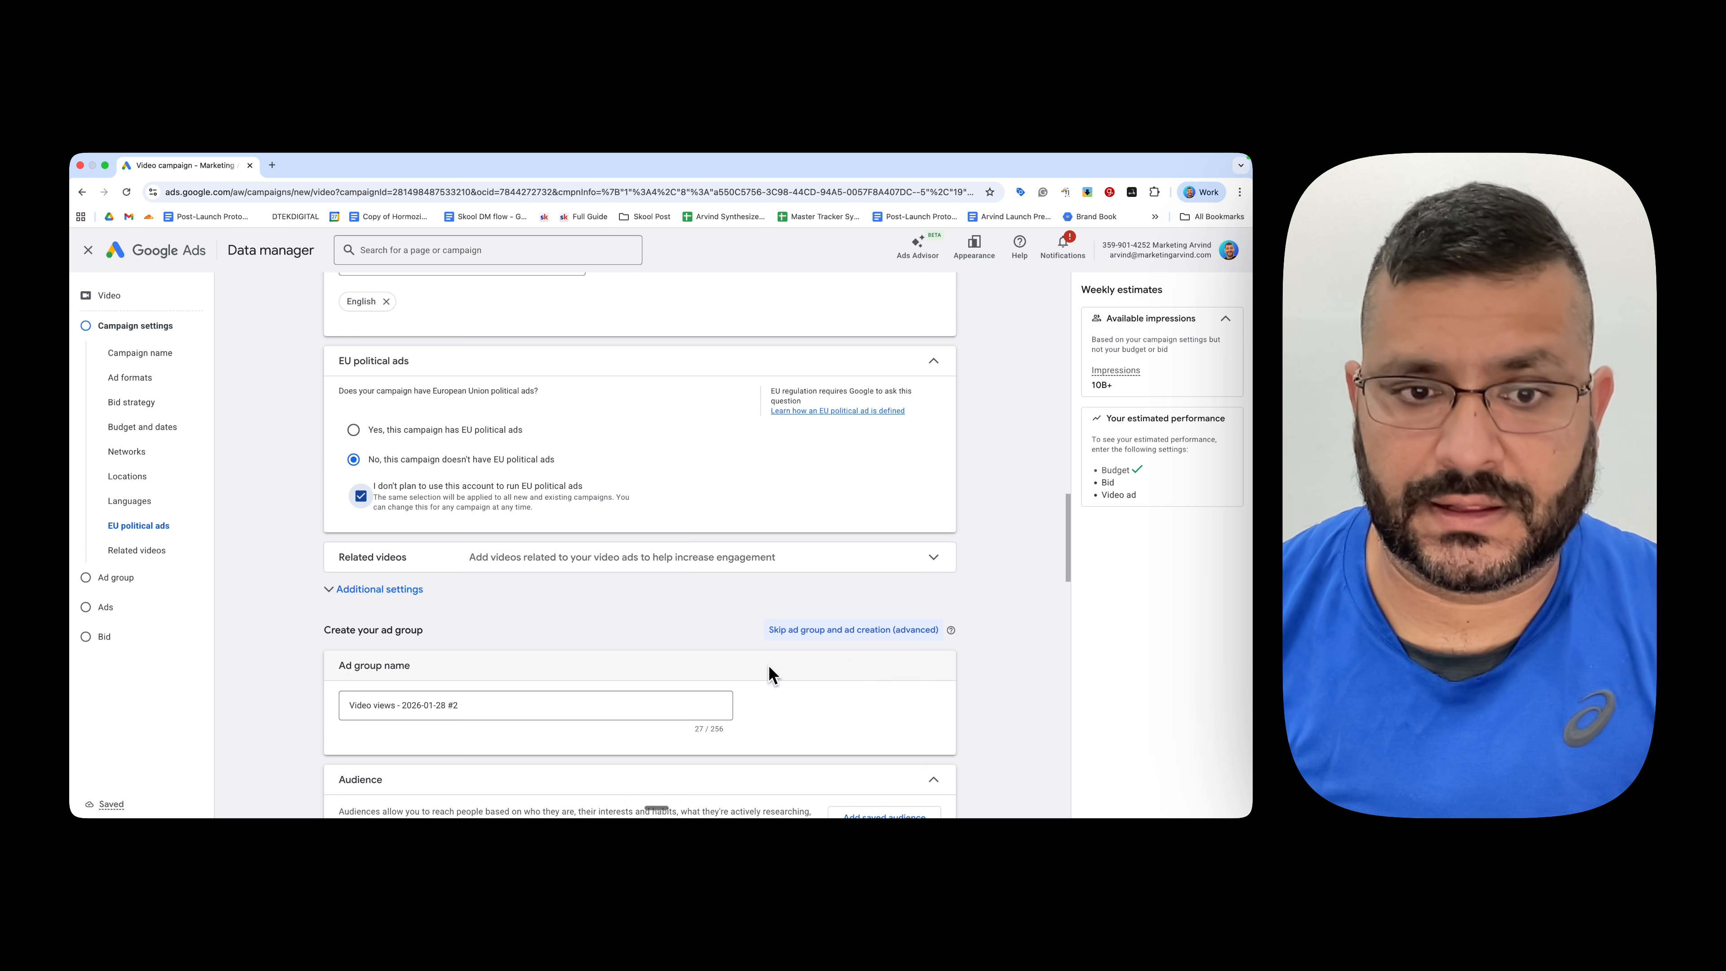
{"action": "left_click", "coordinate": [886, 561]}
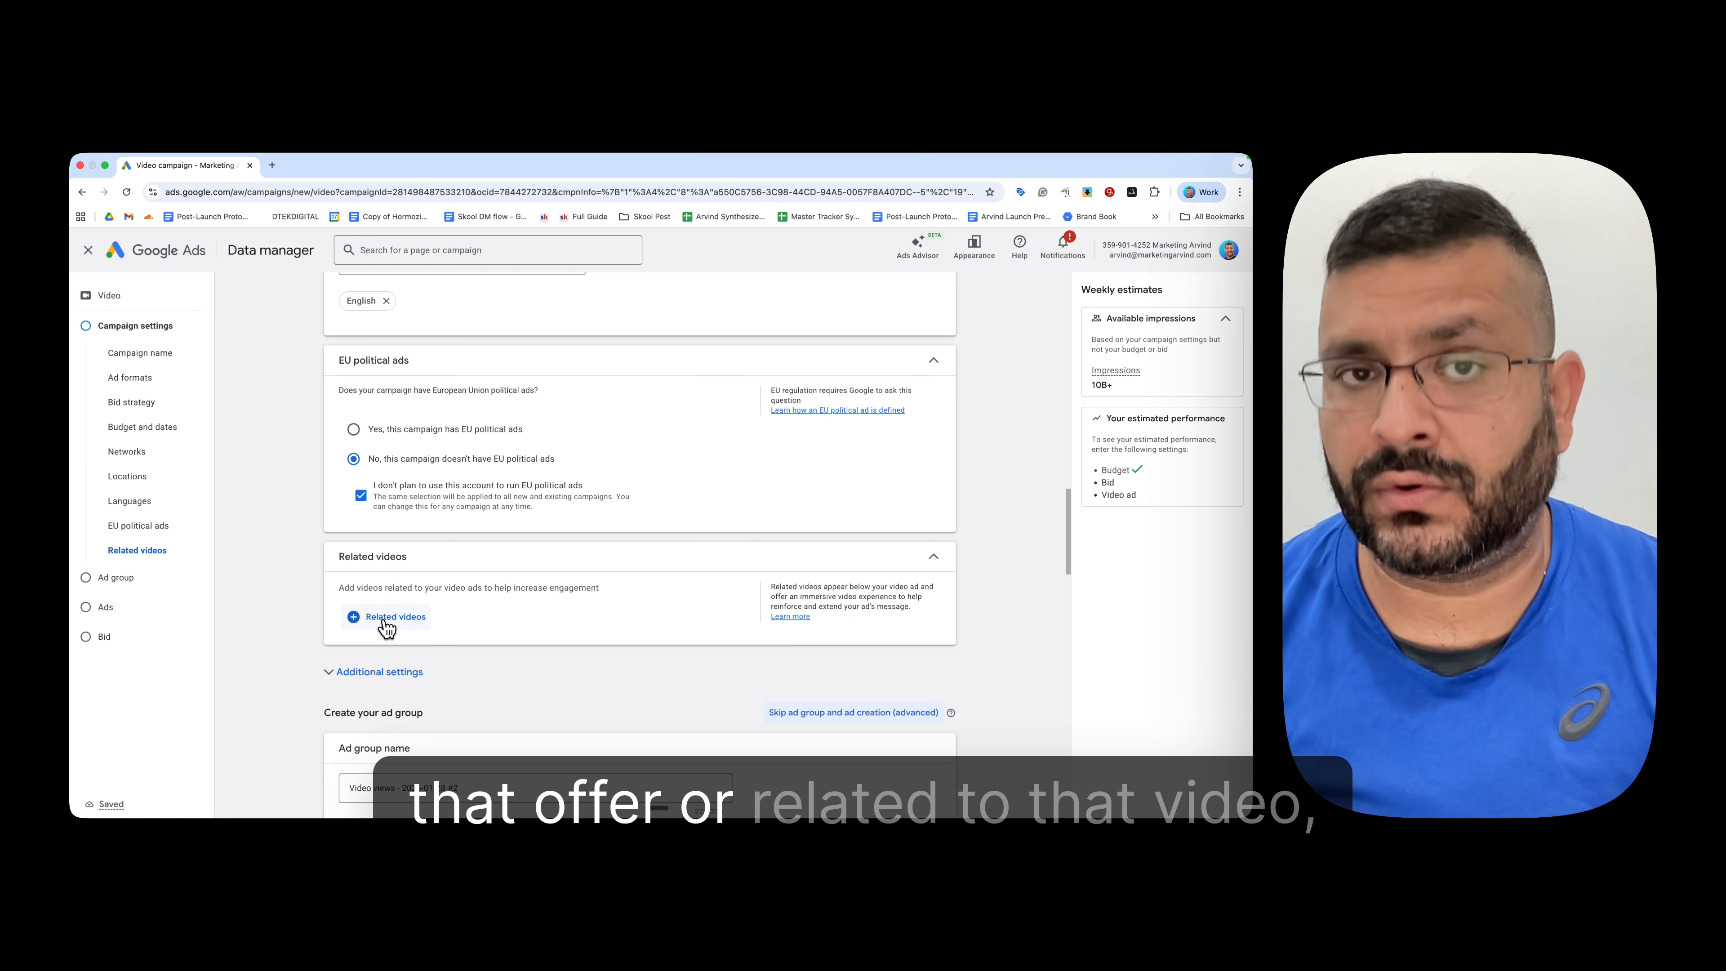
{"action": "left_click", "coordinate": [386, 619]}
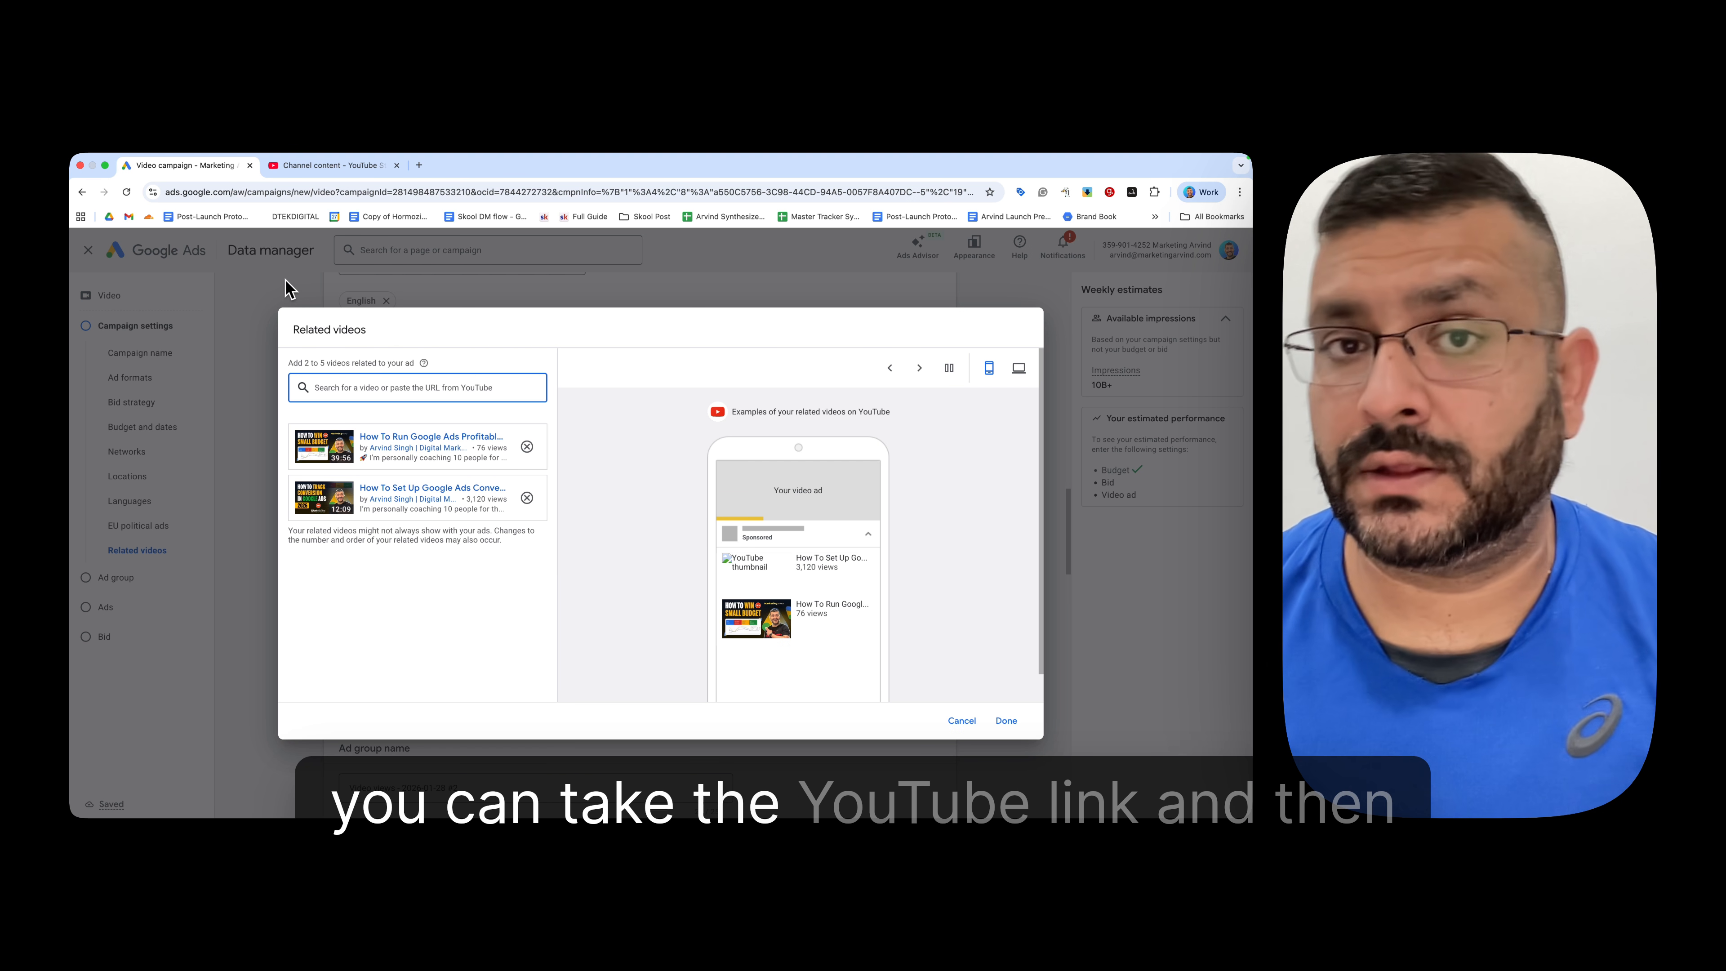
{"action": "scroll", "coordinate": [368, 387], "scroll_direction": "down", "scroll_amount": 1}
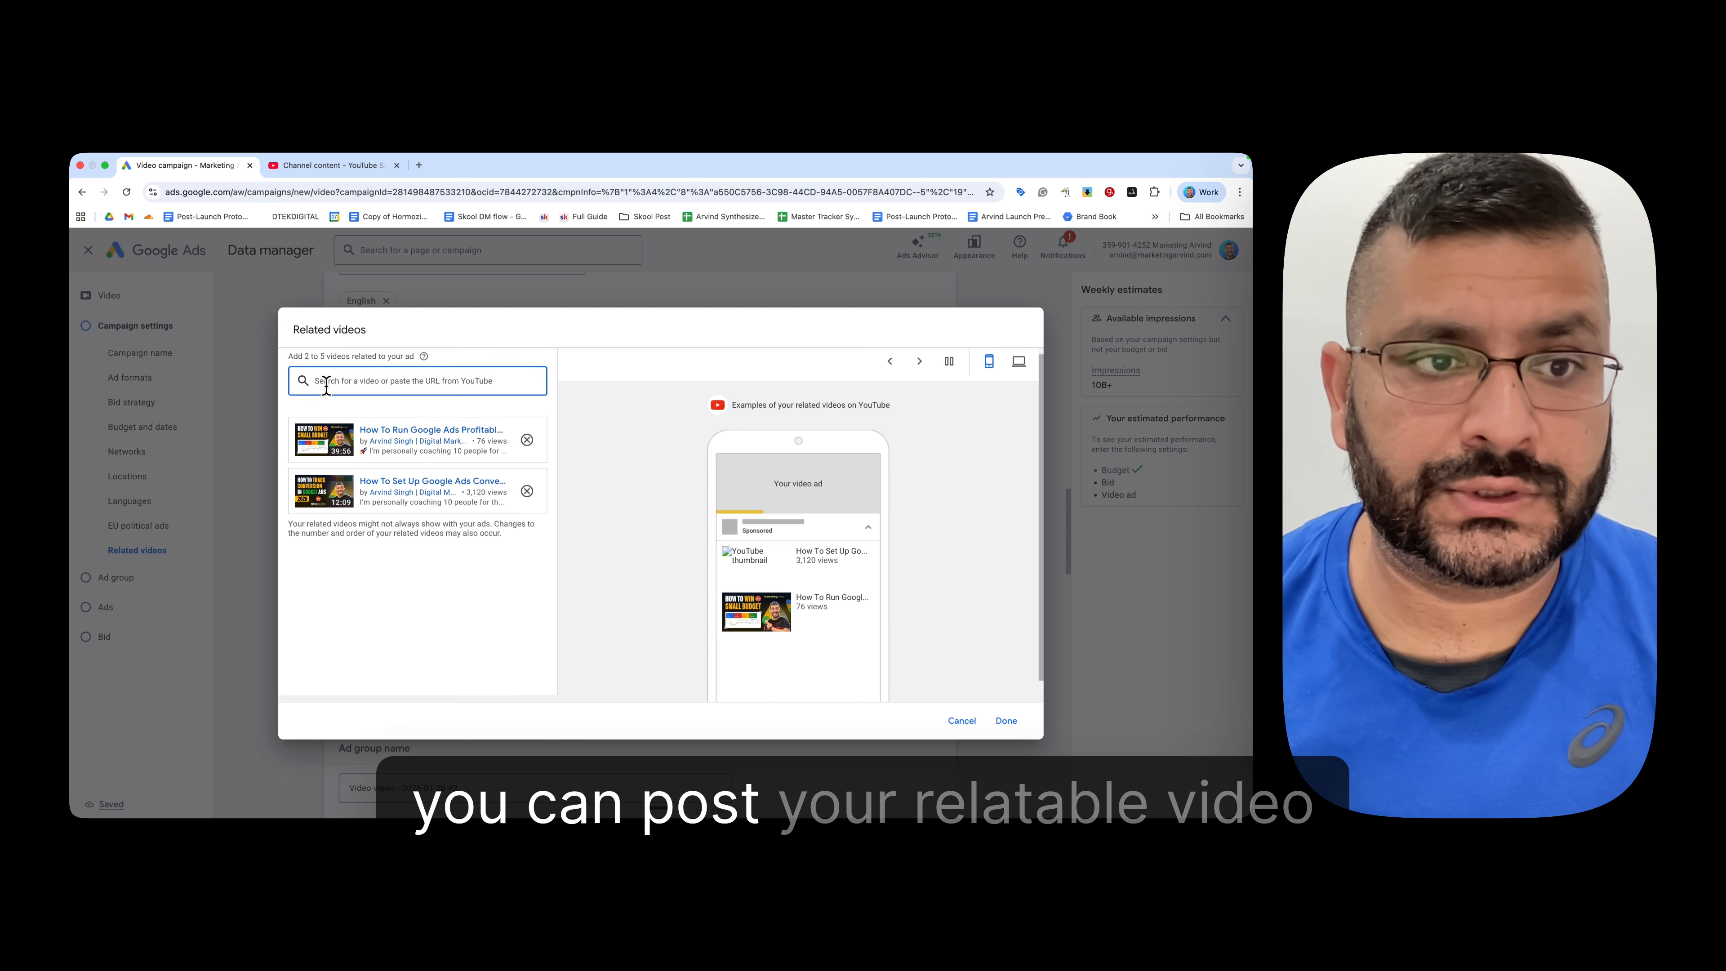
{"action": "scroll", "coordinate": [425, 392], "scroll_direction": "up", "scroll_amount": 1}
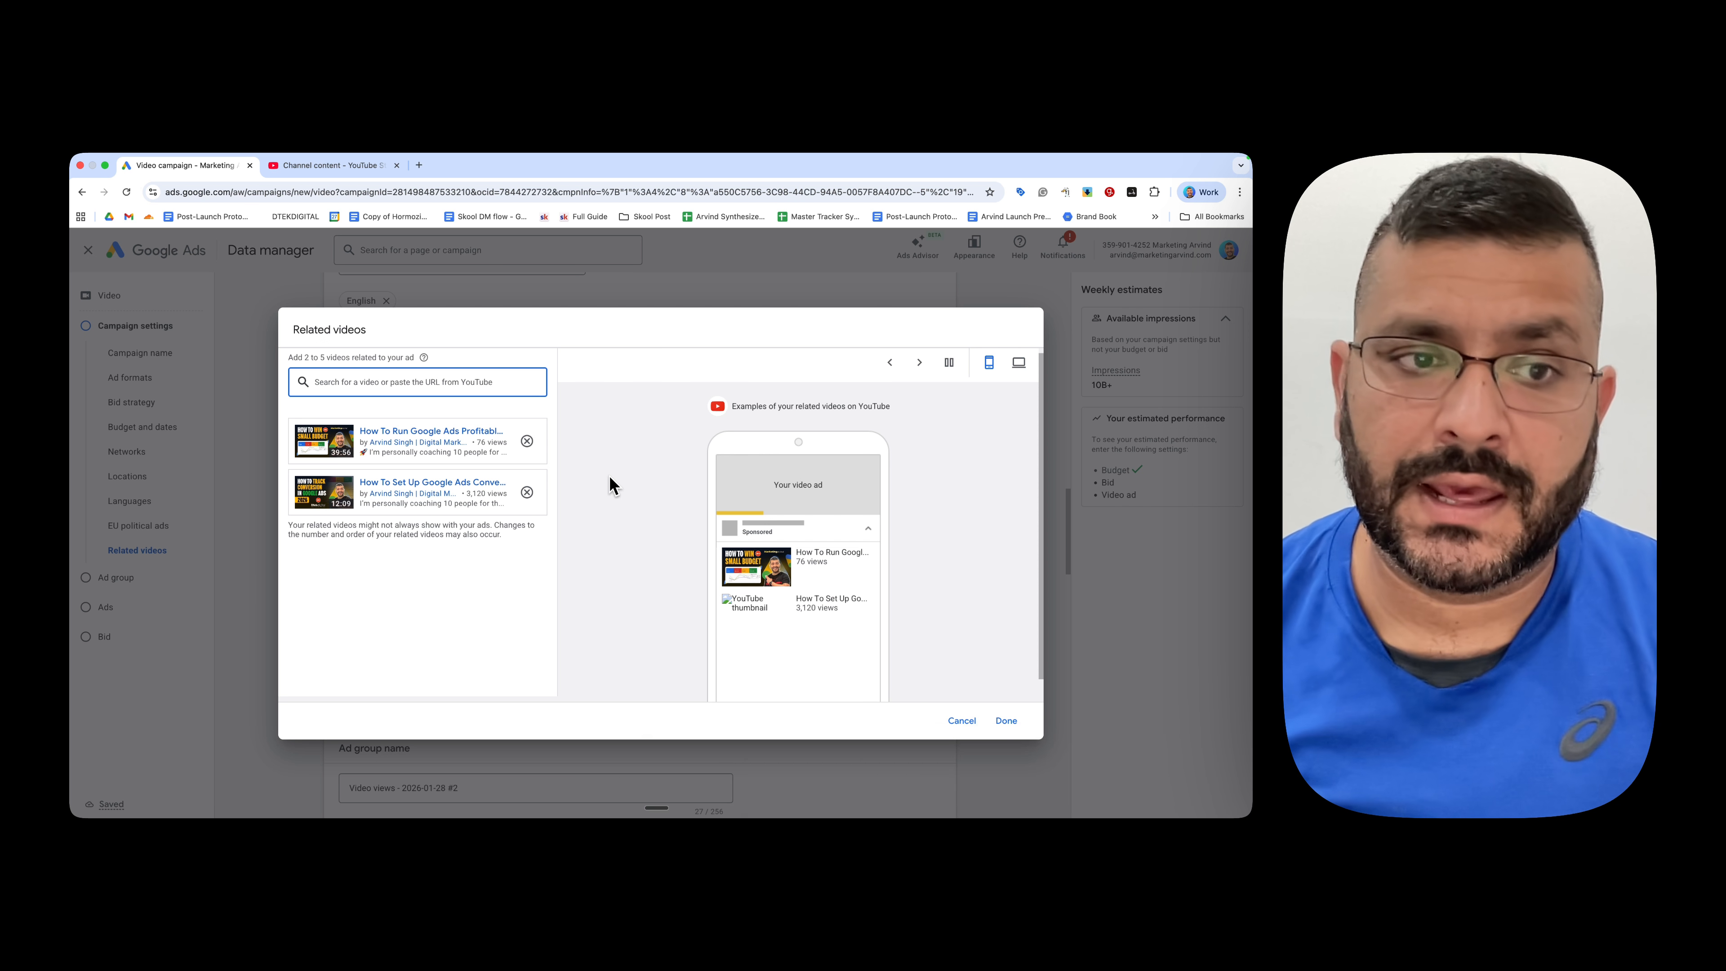
{"action": "left_click", "coordinate": [1006, 722]}
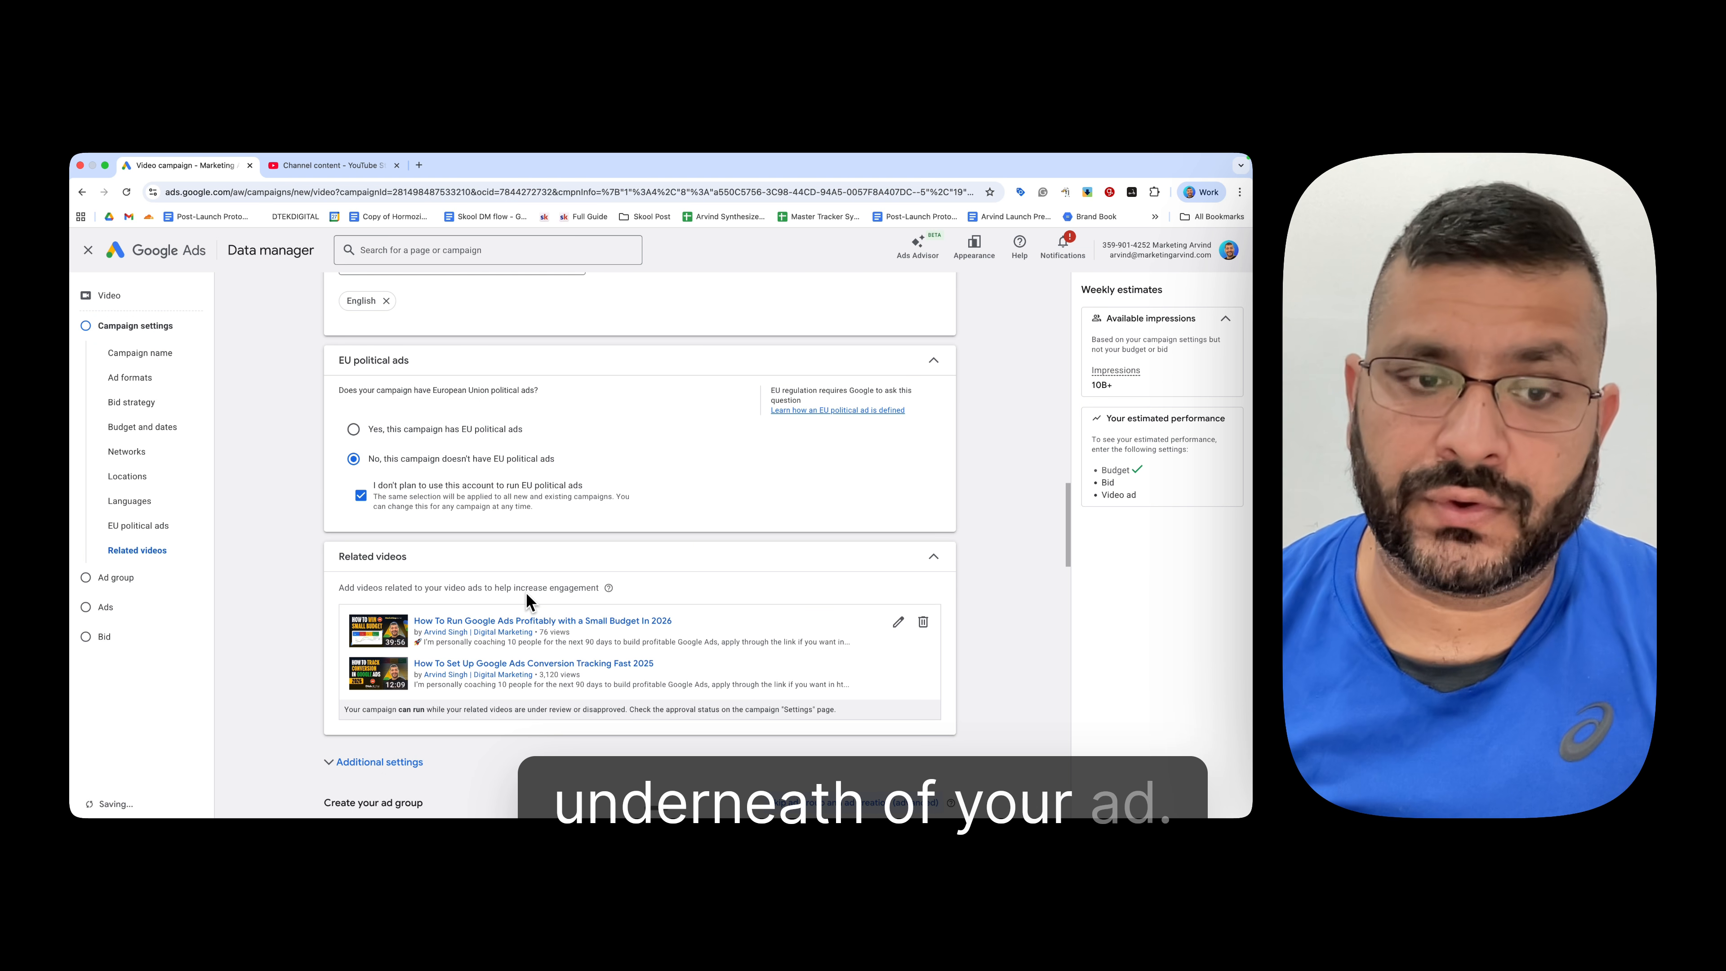
Step: Set specific device targeting in the additional settings to computers, mobile phones and tablets, excluding TV screens
{"action": "scroll", "coordinate": [544, 592], "scroll_direction": "down", "scroll_amount": 3}
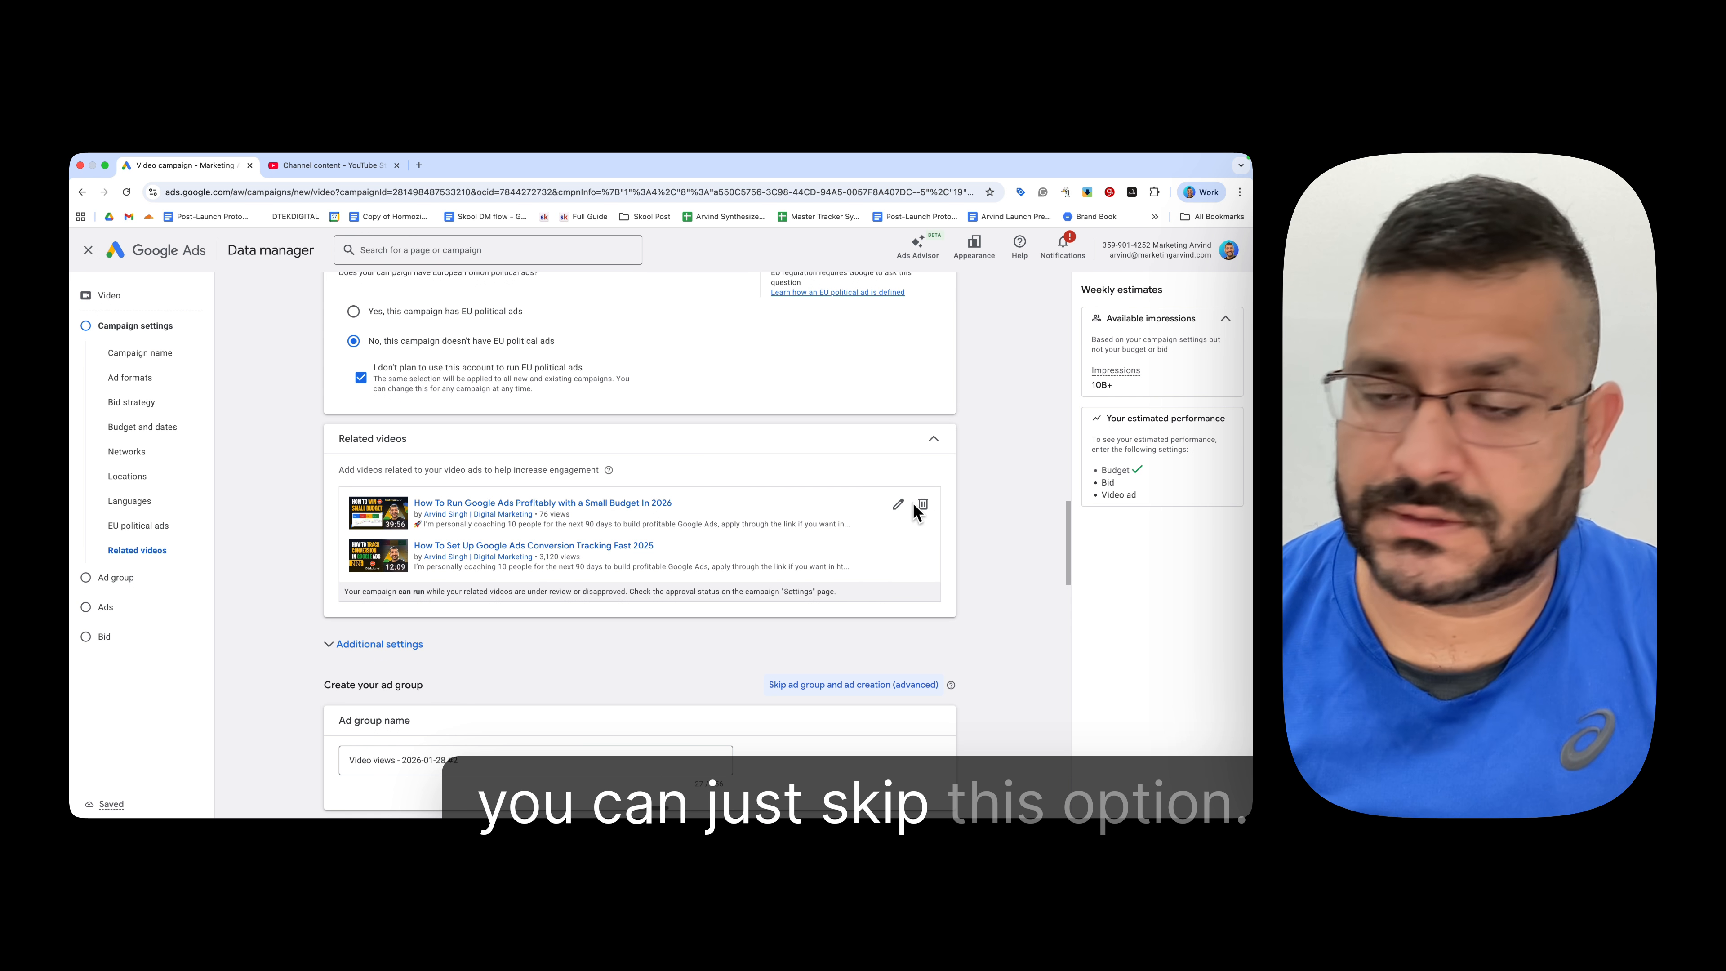
{"action": "scroll", "coordinate": [350, 642], "scroll_direction": "down", "scroll_amount": 3}
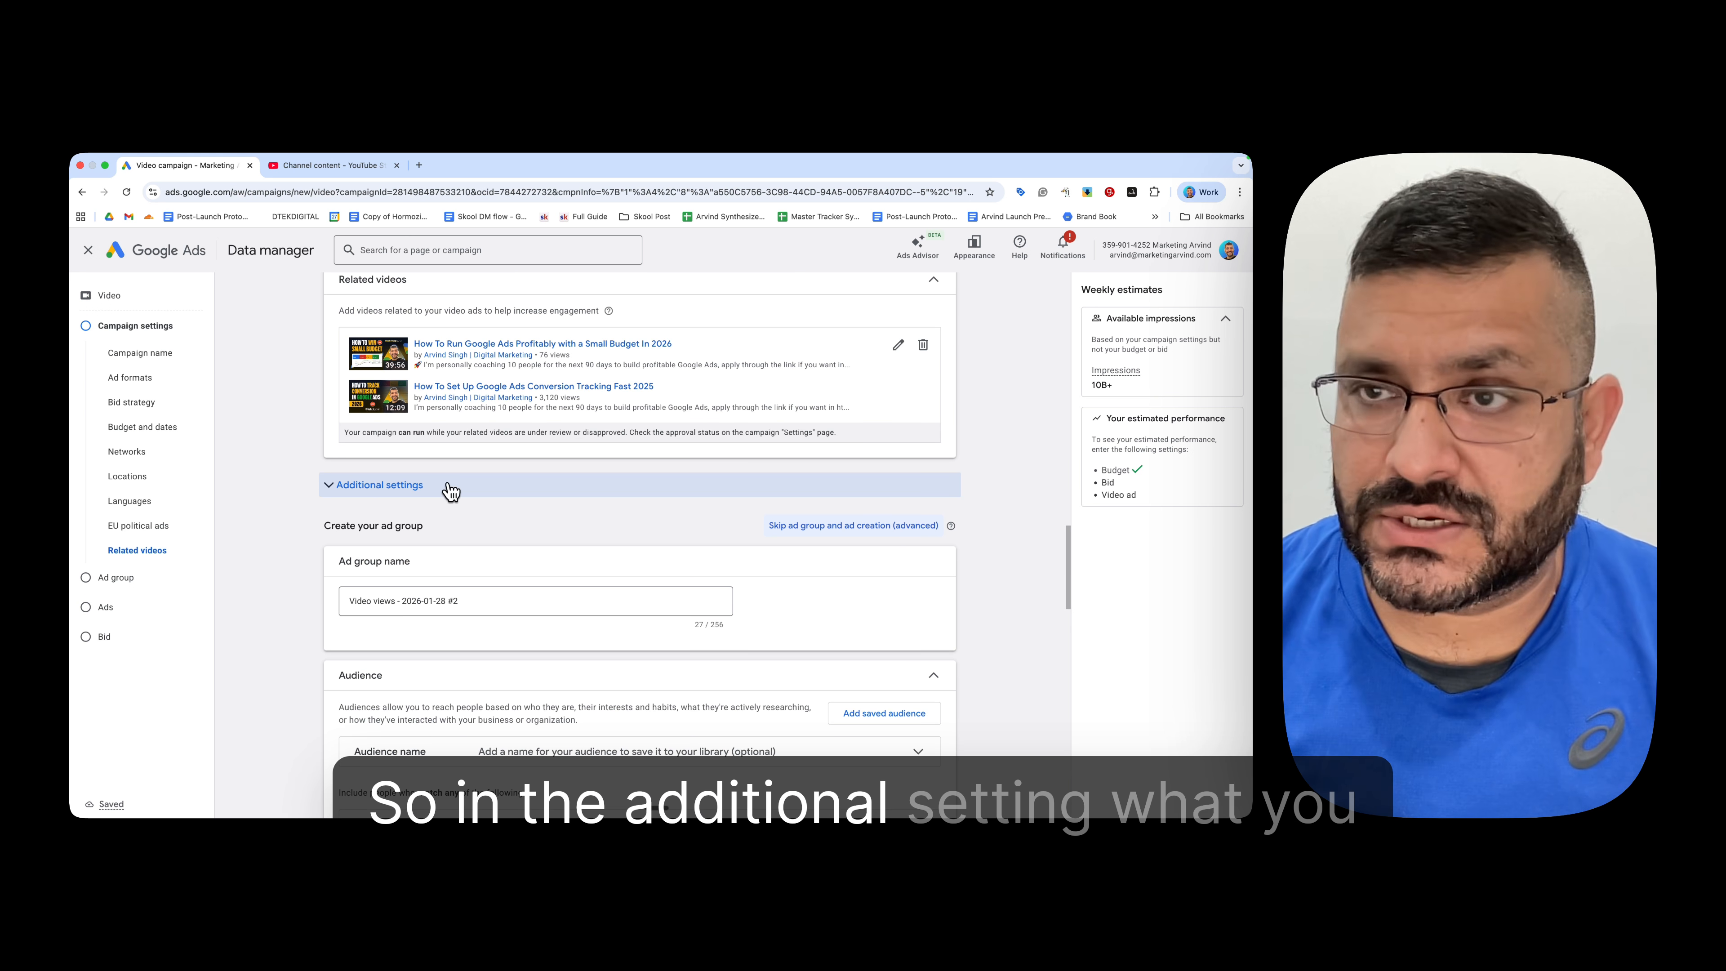
{"action": "left_click", "coordinate": [329, 485]}
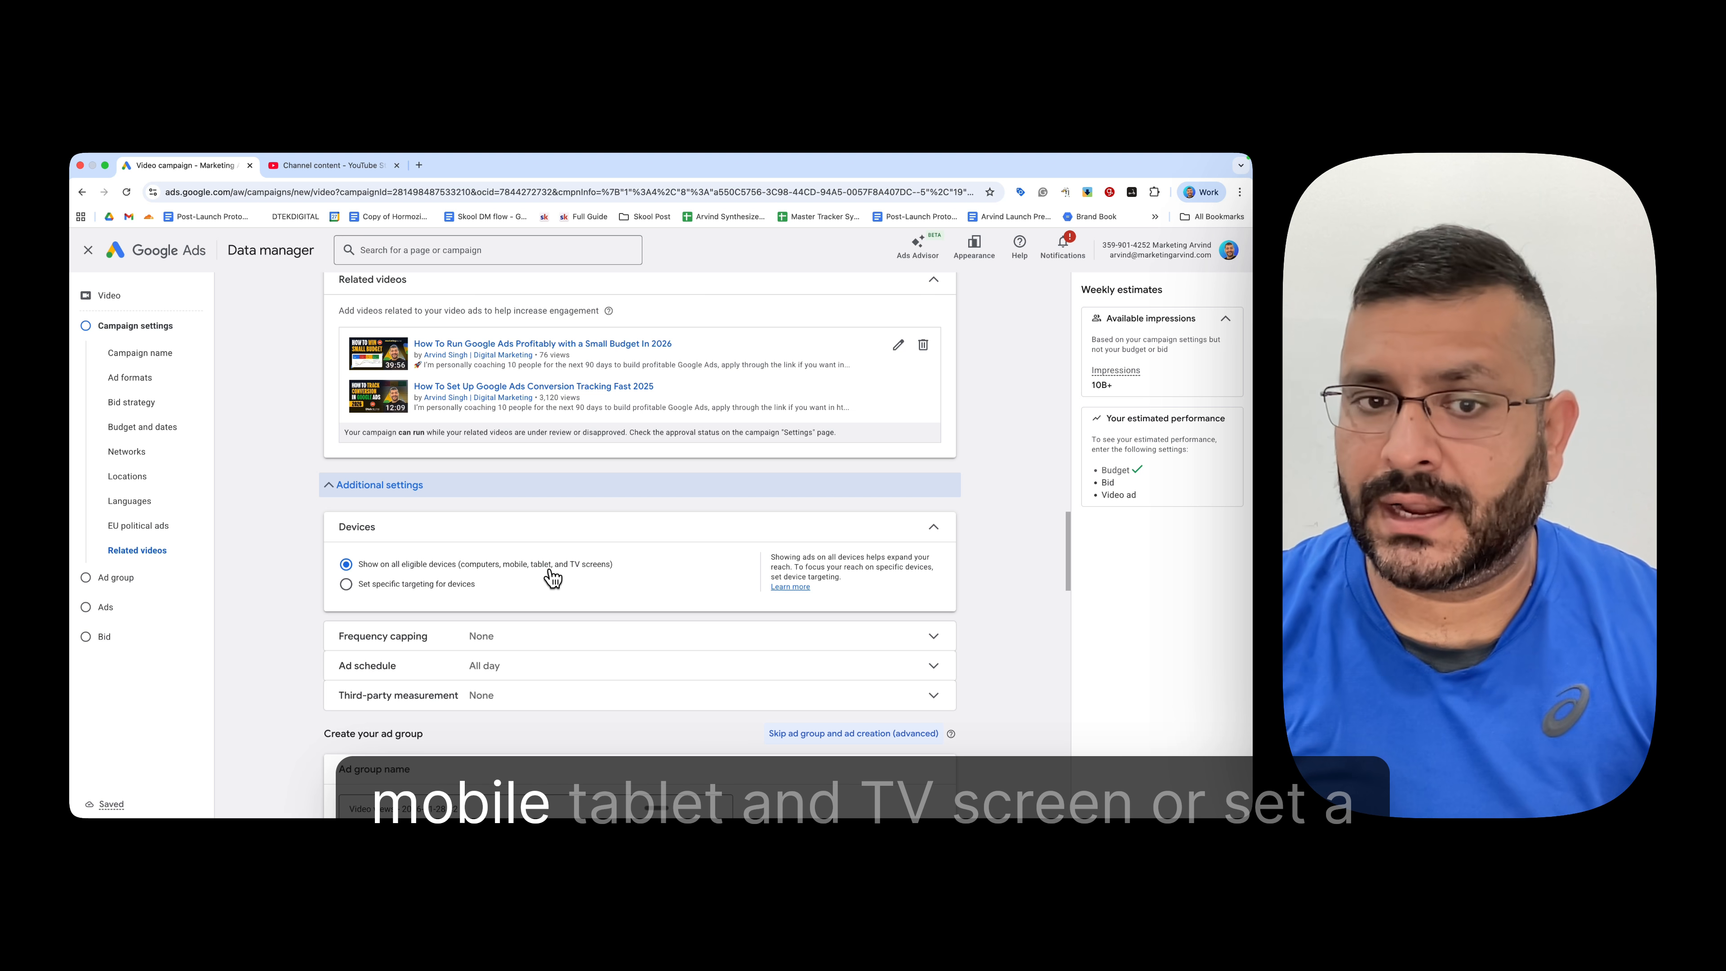
{"action": "left_click", "coordinate": [399, 585]}
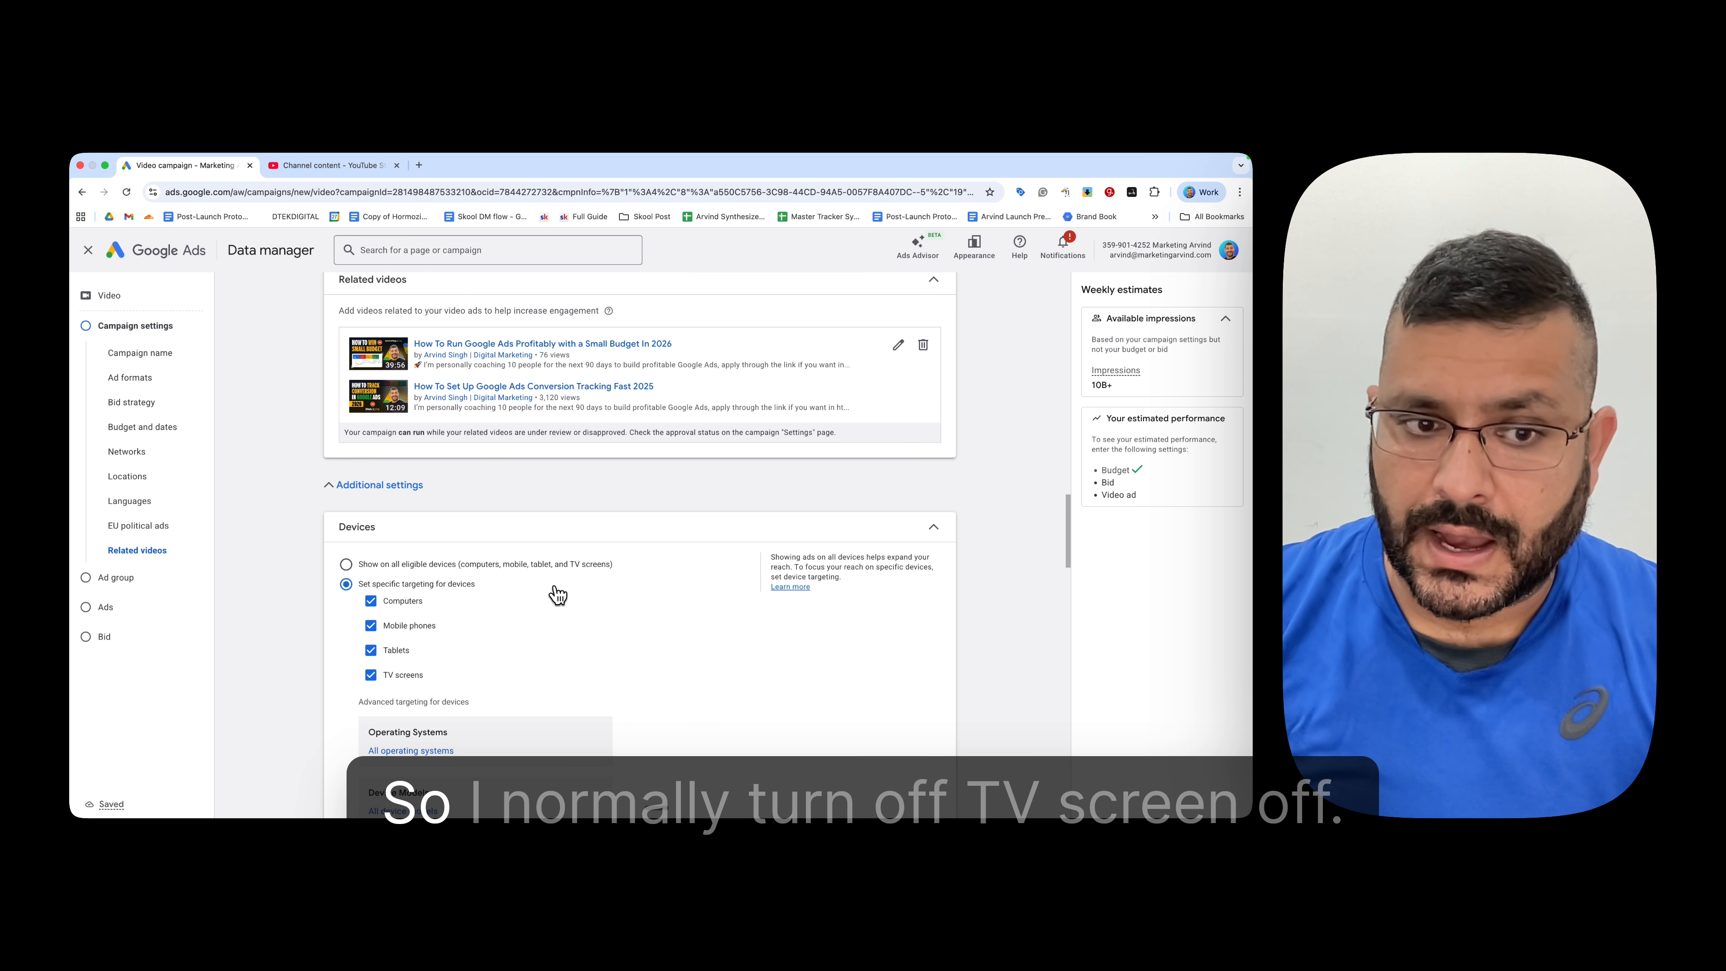
{"action": "left_click", "coordinate": [371, 675]}
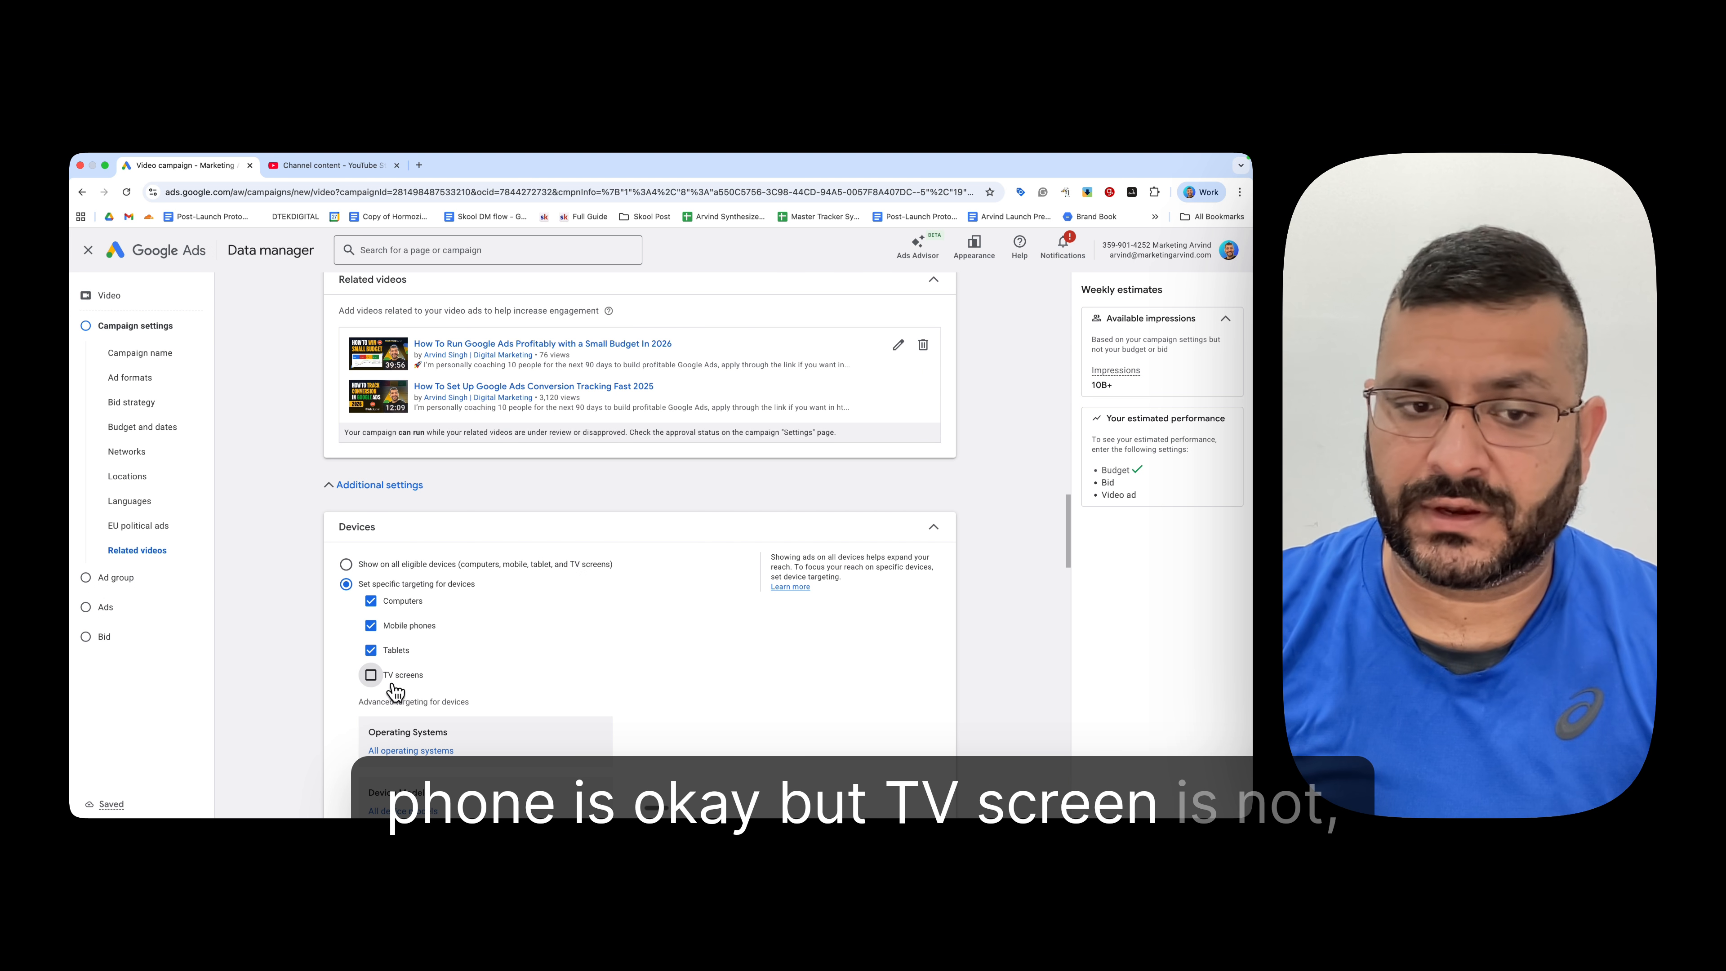
{"action": "scroll", "coordinate": [421, 676], "scroll_direction": "down", "scroll_amount": 2}
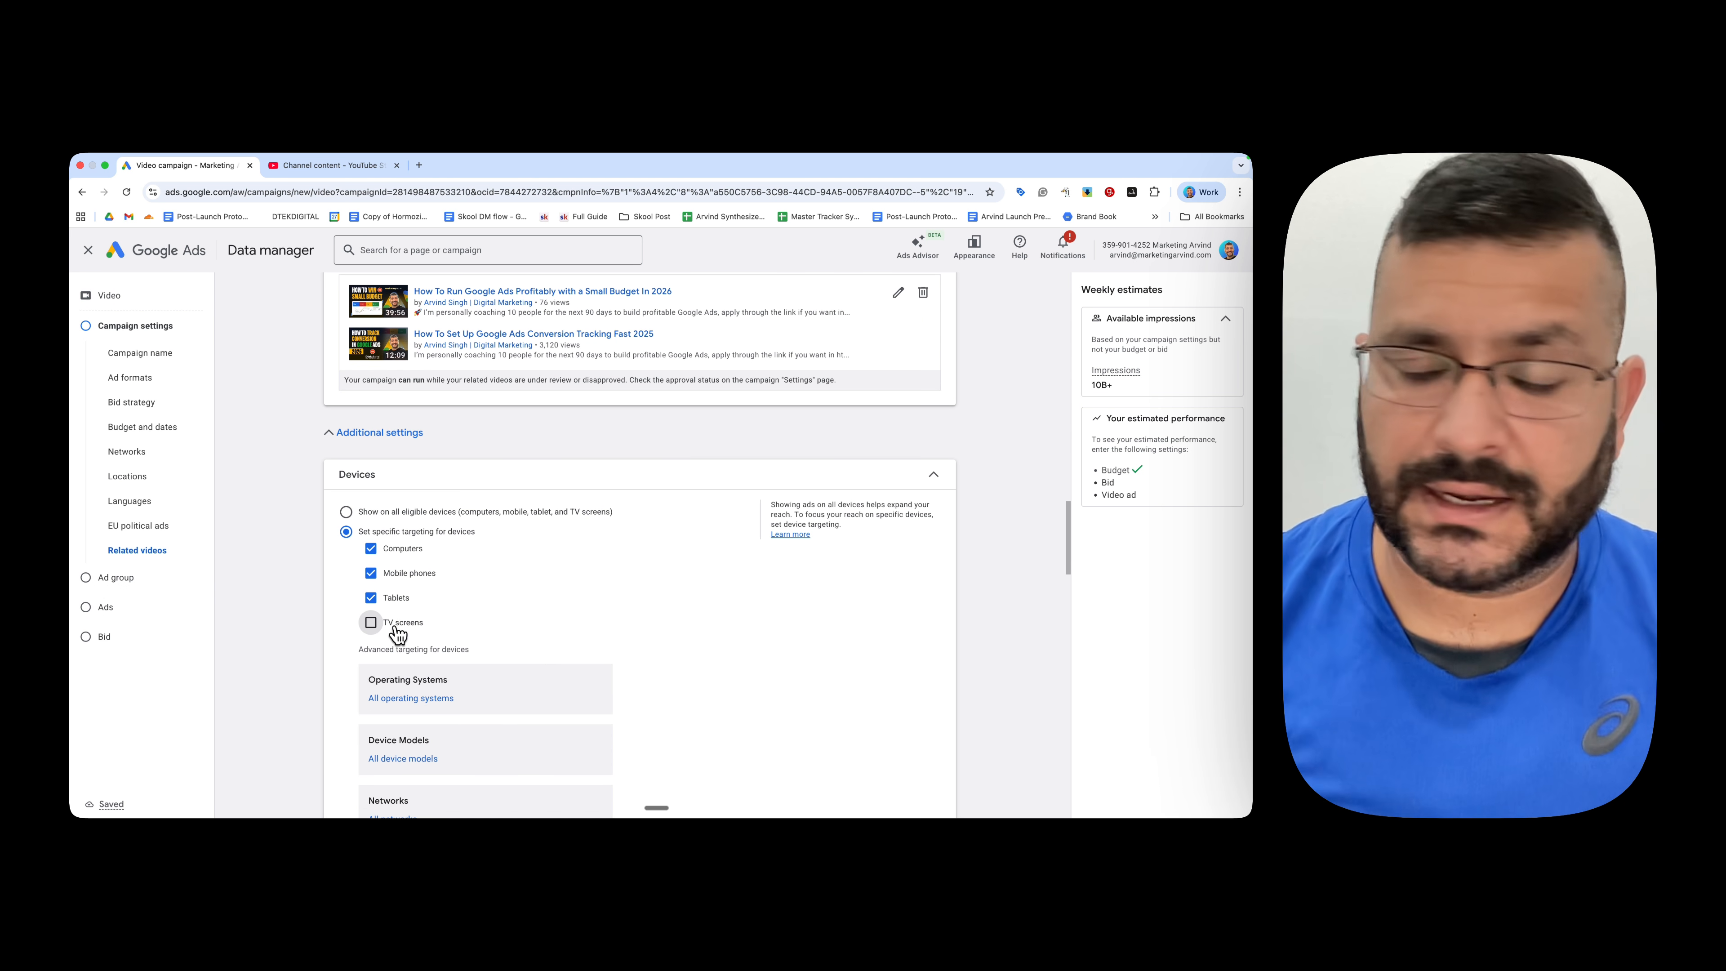
{"action": "scroll", "coordinate": [435, 635], "scroll_direction": "down", "scroll_amount": 2}
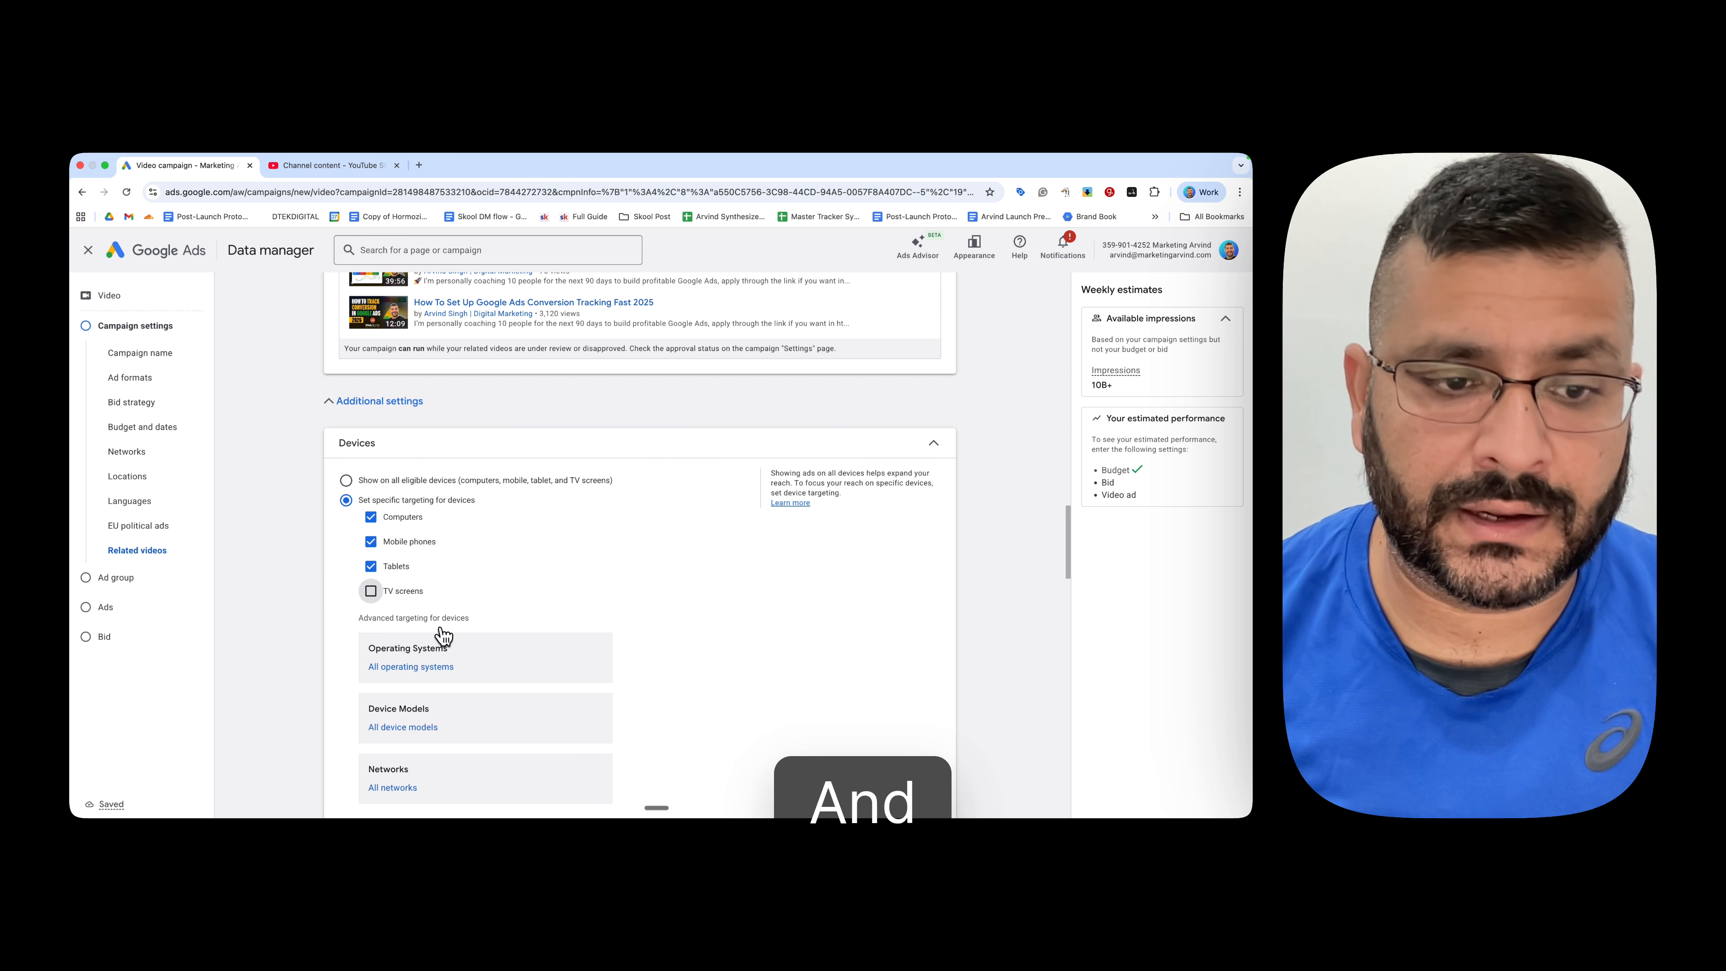
Step: Review the advanced device targeting options and open the frequency capping settings
{"action": "scroll", "coordinate": [556, 653], "scroll_direction": "down", "scroll_amount": 2}
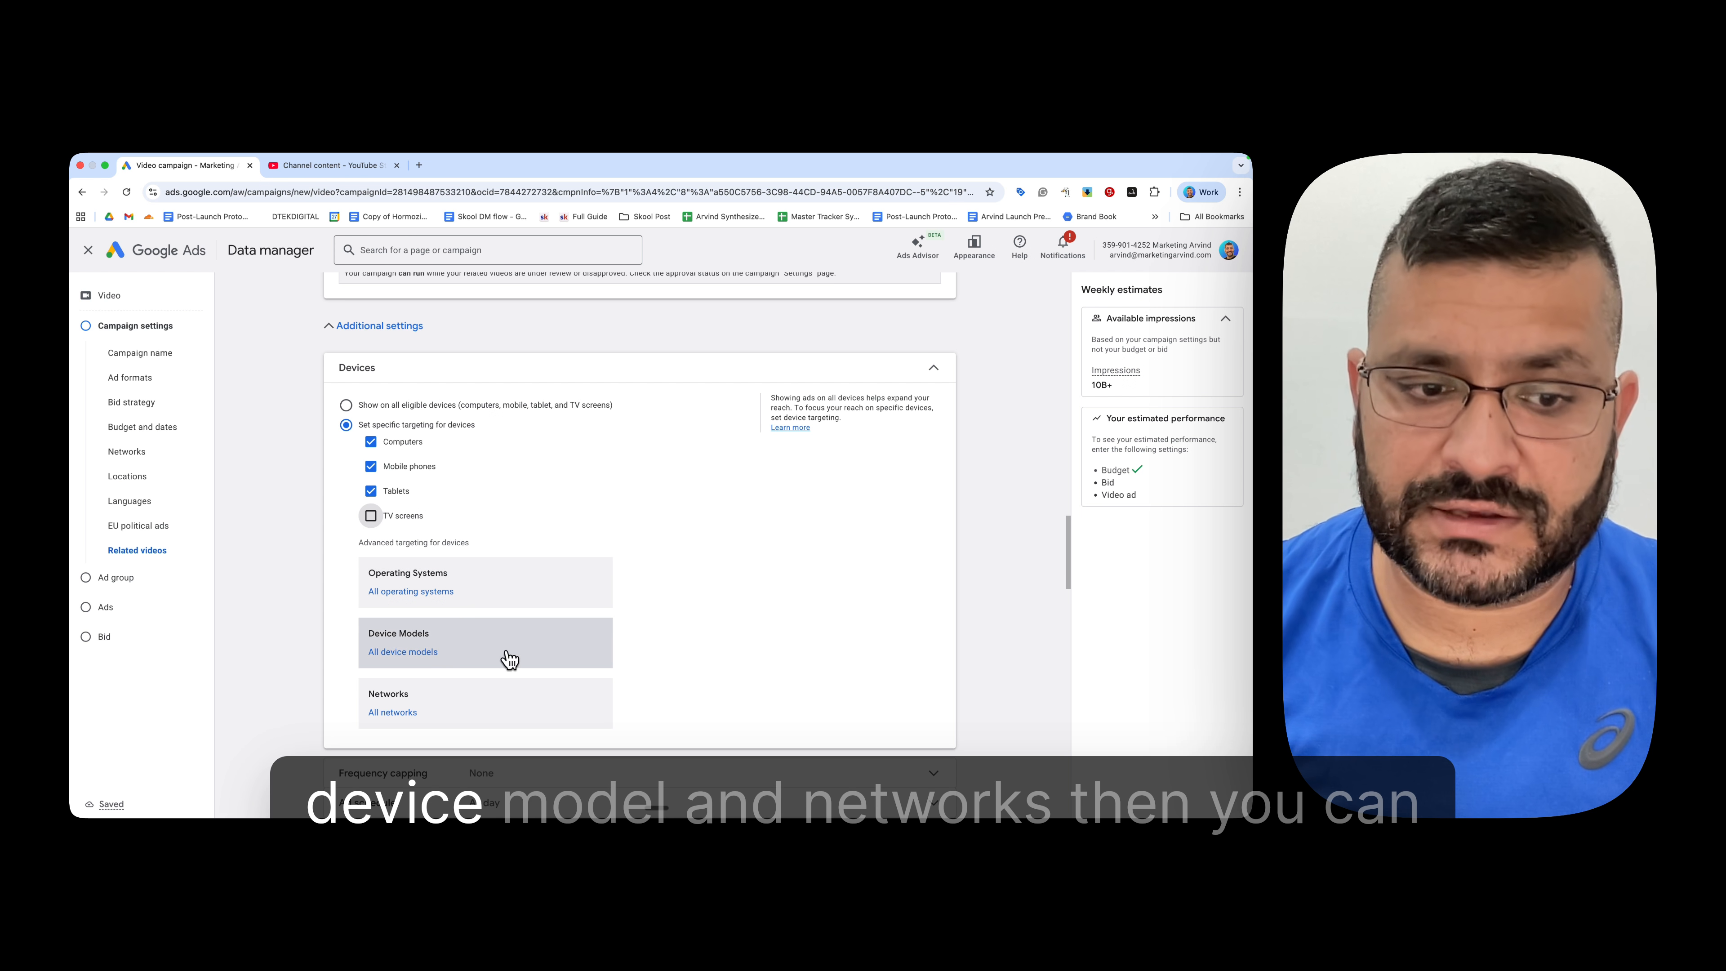
{"action": "scroll", "coordinate": [547, 610], "scroll_direction": "down", "scroll_amount": 1}
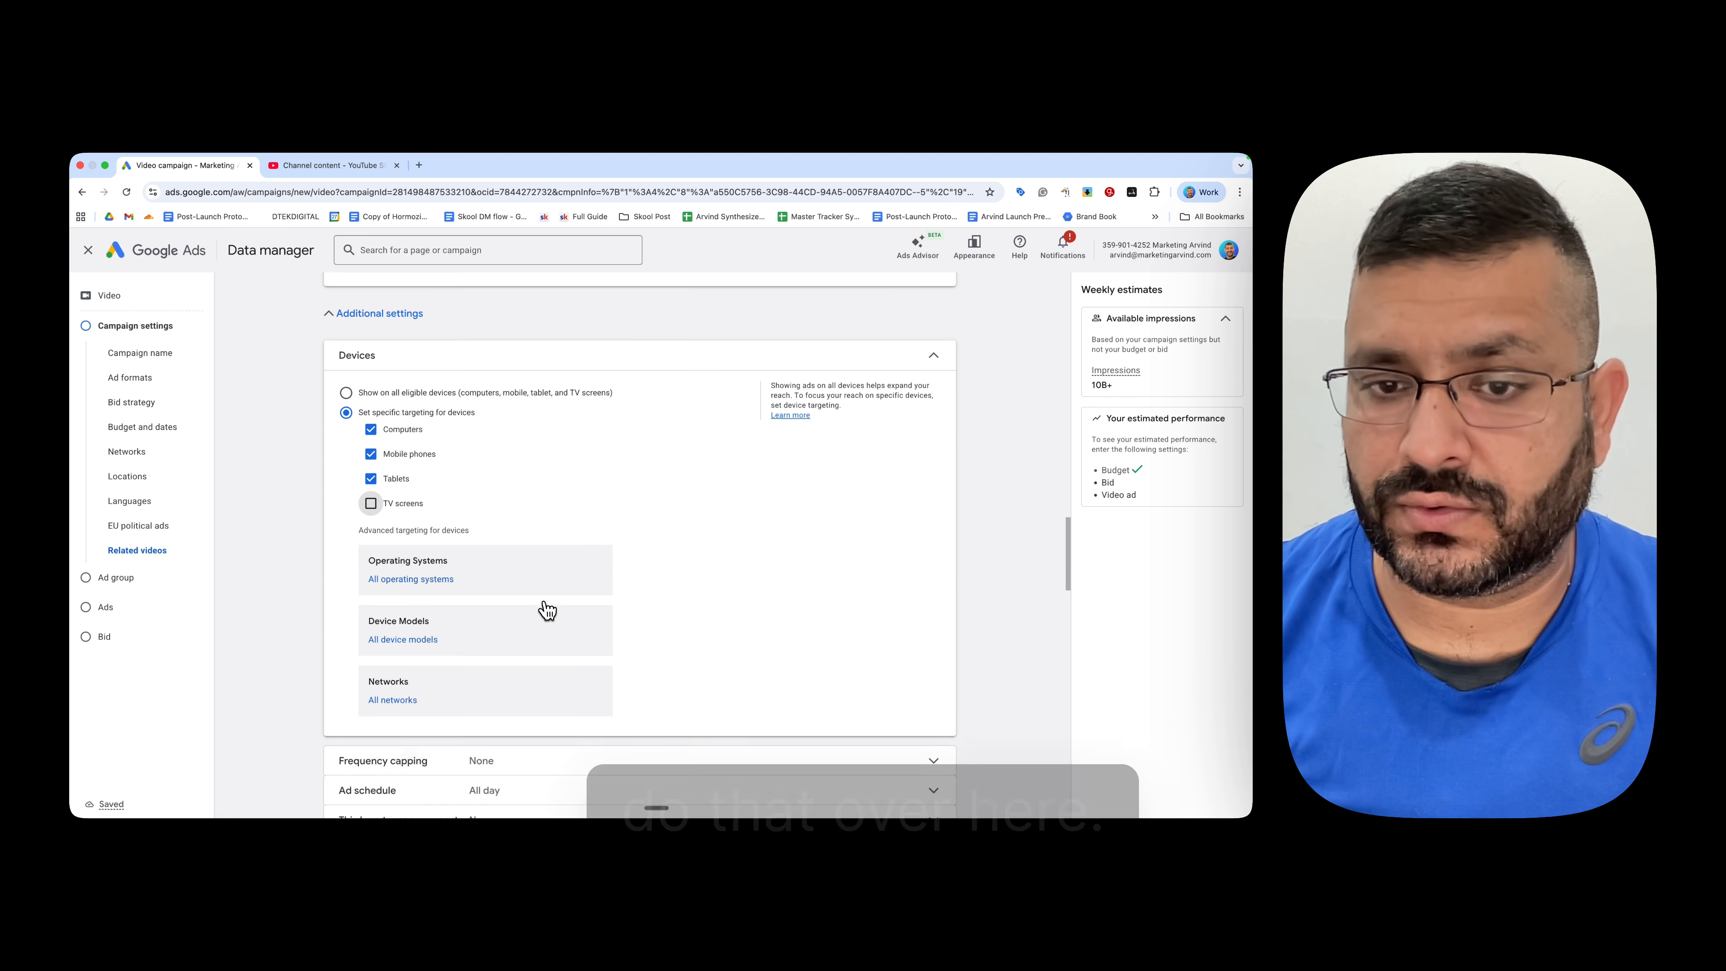
{"action": "scroll", "coordinate": [547, 609], "scroll_direction": "down", "scroll_amount": 1}
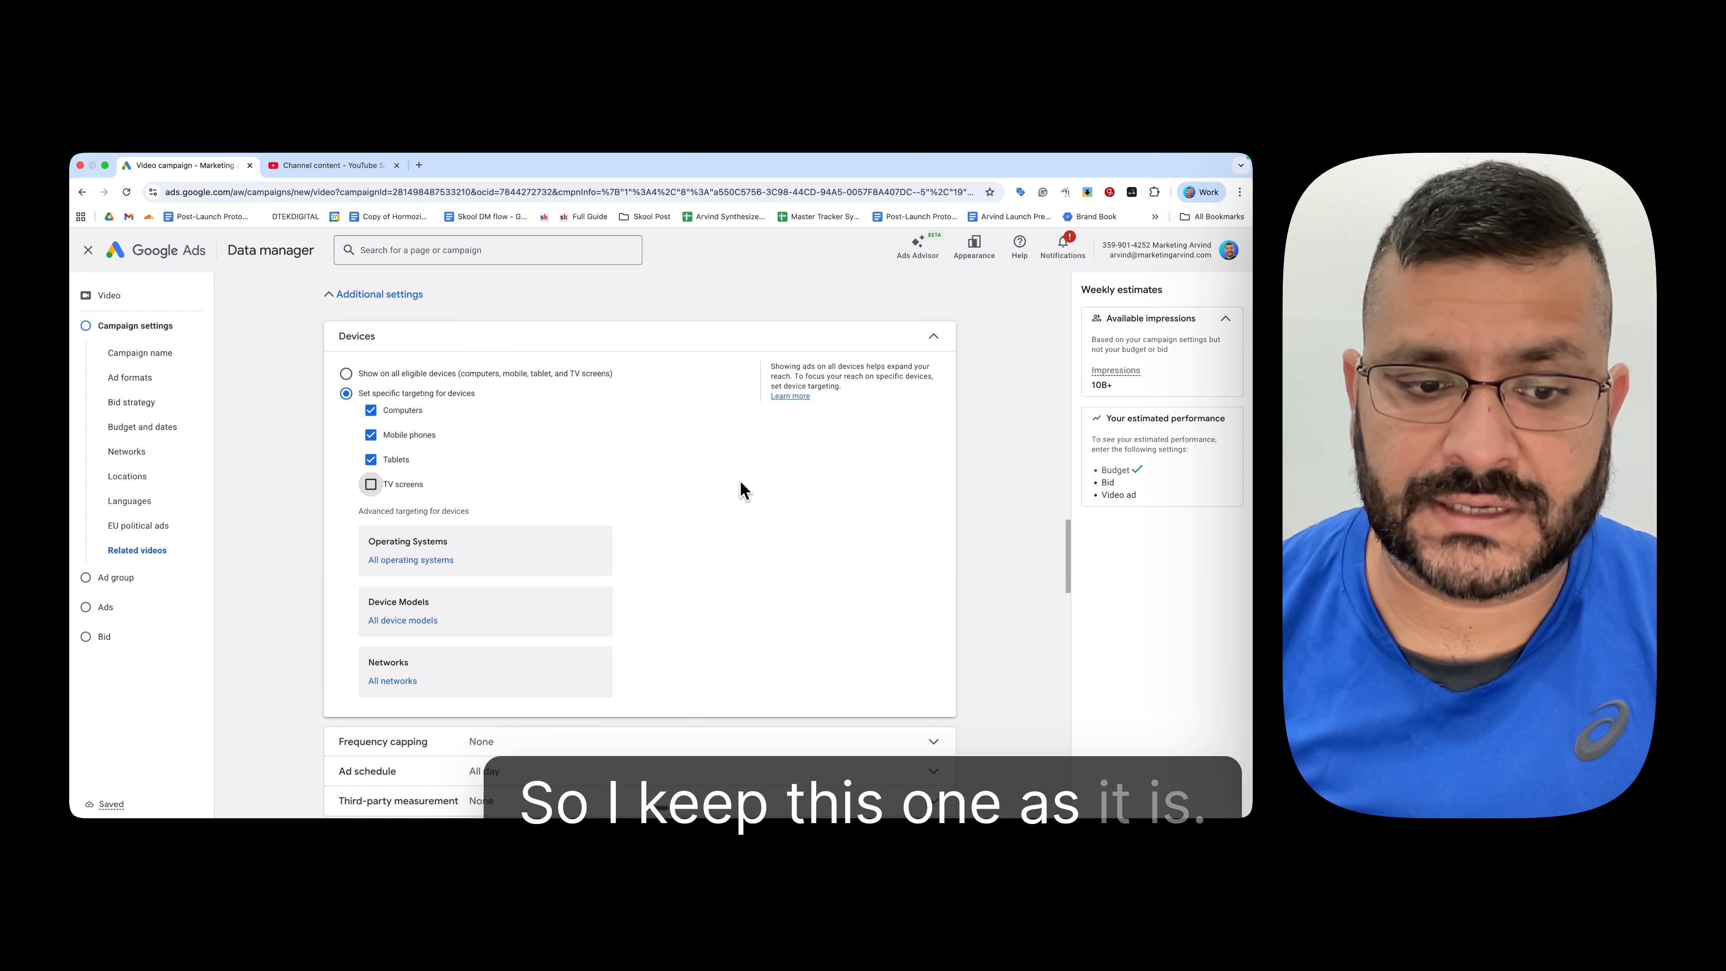
{"action": "scroll", "coordinate": [742, 490], "scroll_direction": "down", "scroll_amount": 2}
{"action": "left_click", "coordinate": [662, 592]}
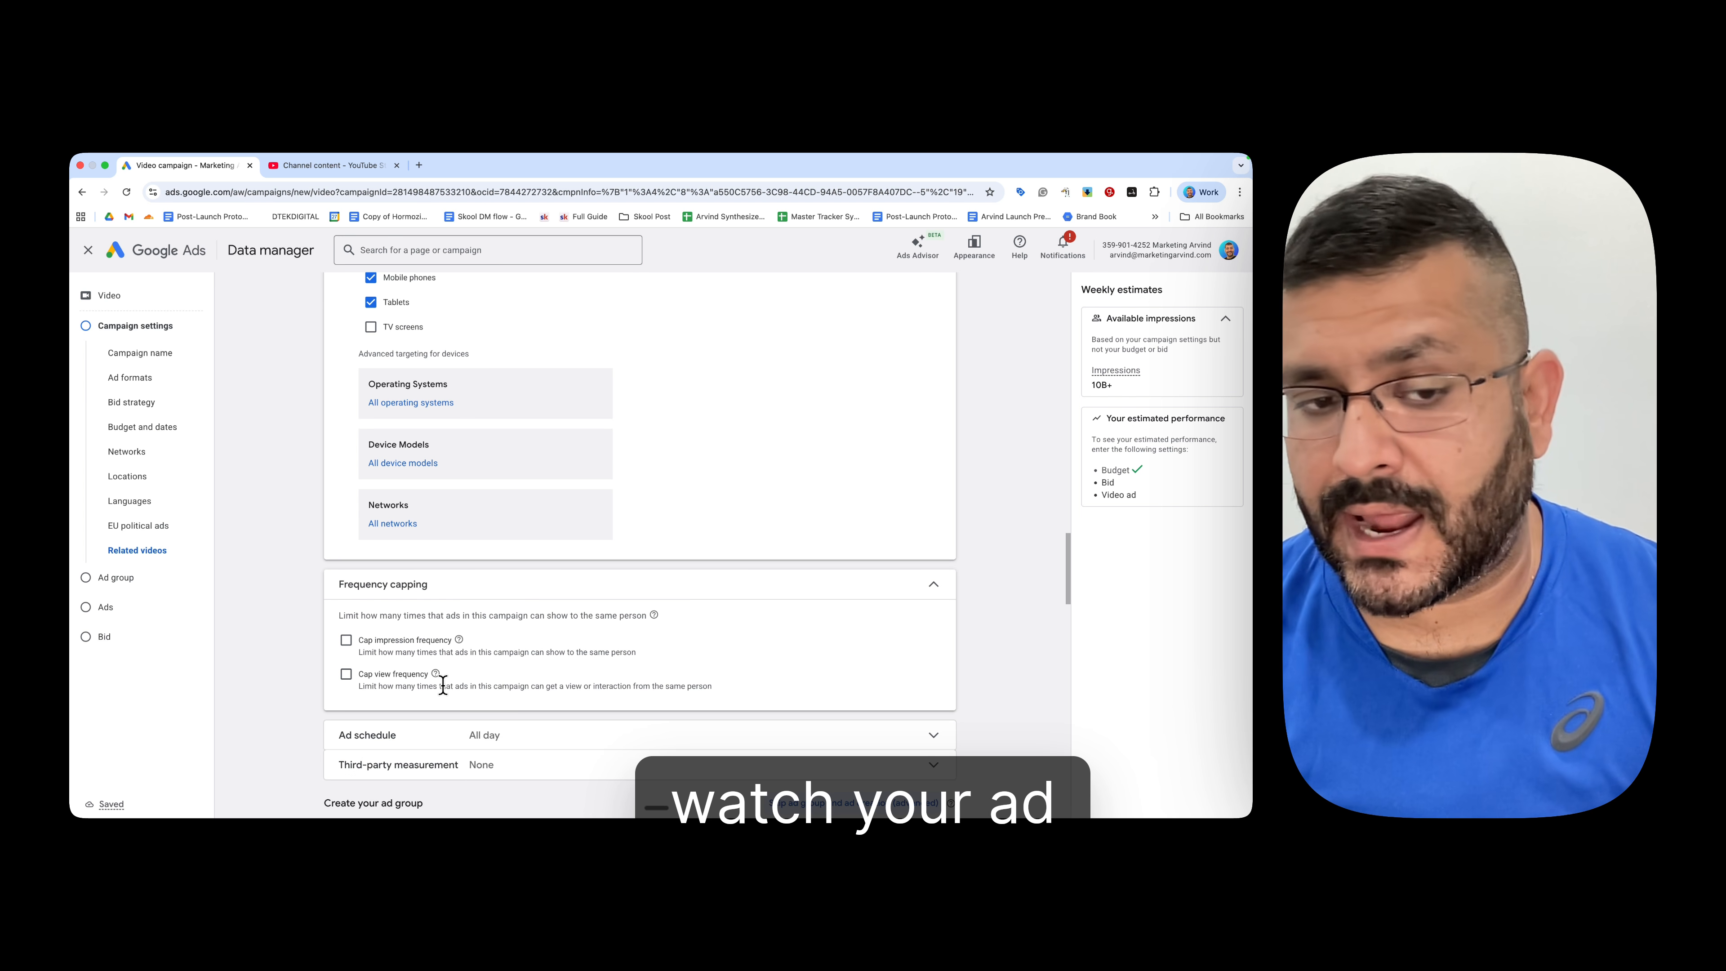
Step: Try an impression frequency cap of 4 per day and clear it again
{"action": "left_click", "coordinate": [346, 642]}
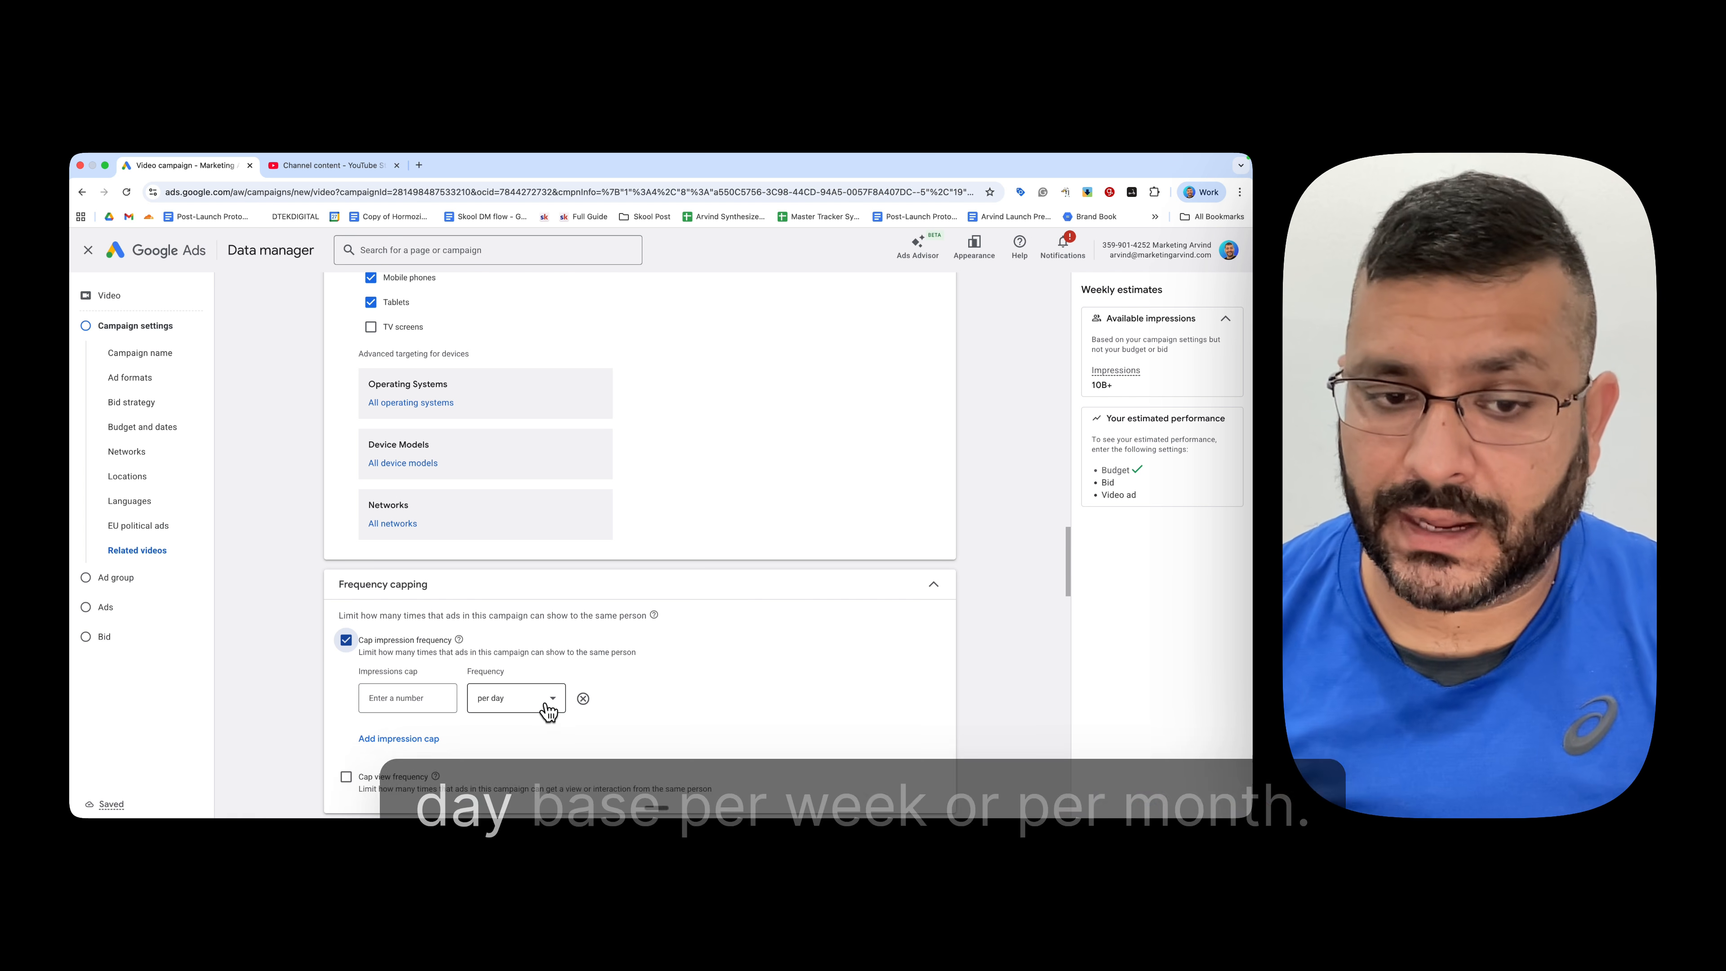
{"action": "left_click", "coordinate": [547, 707]}
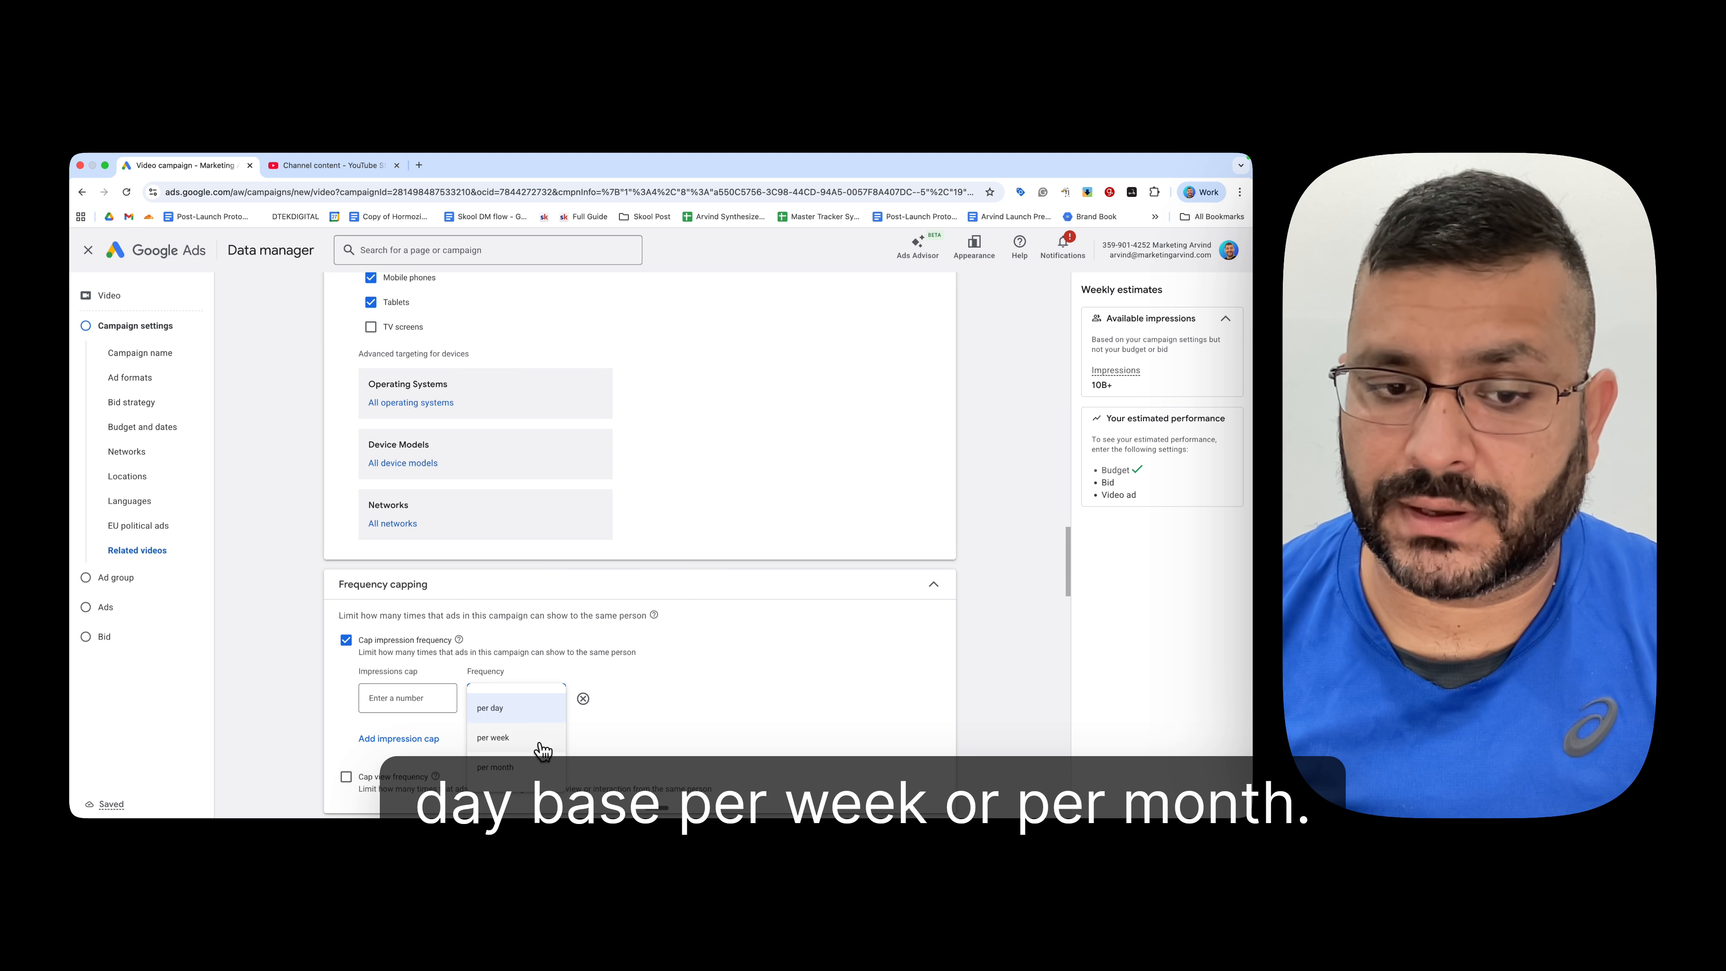
{"action": "left_click", "coordinate": [528, 710]}
{"action": "left_click", "coordinate": [451, 704]}
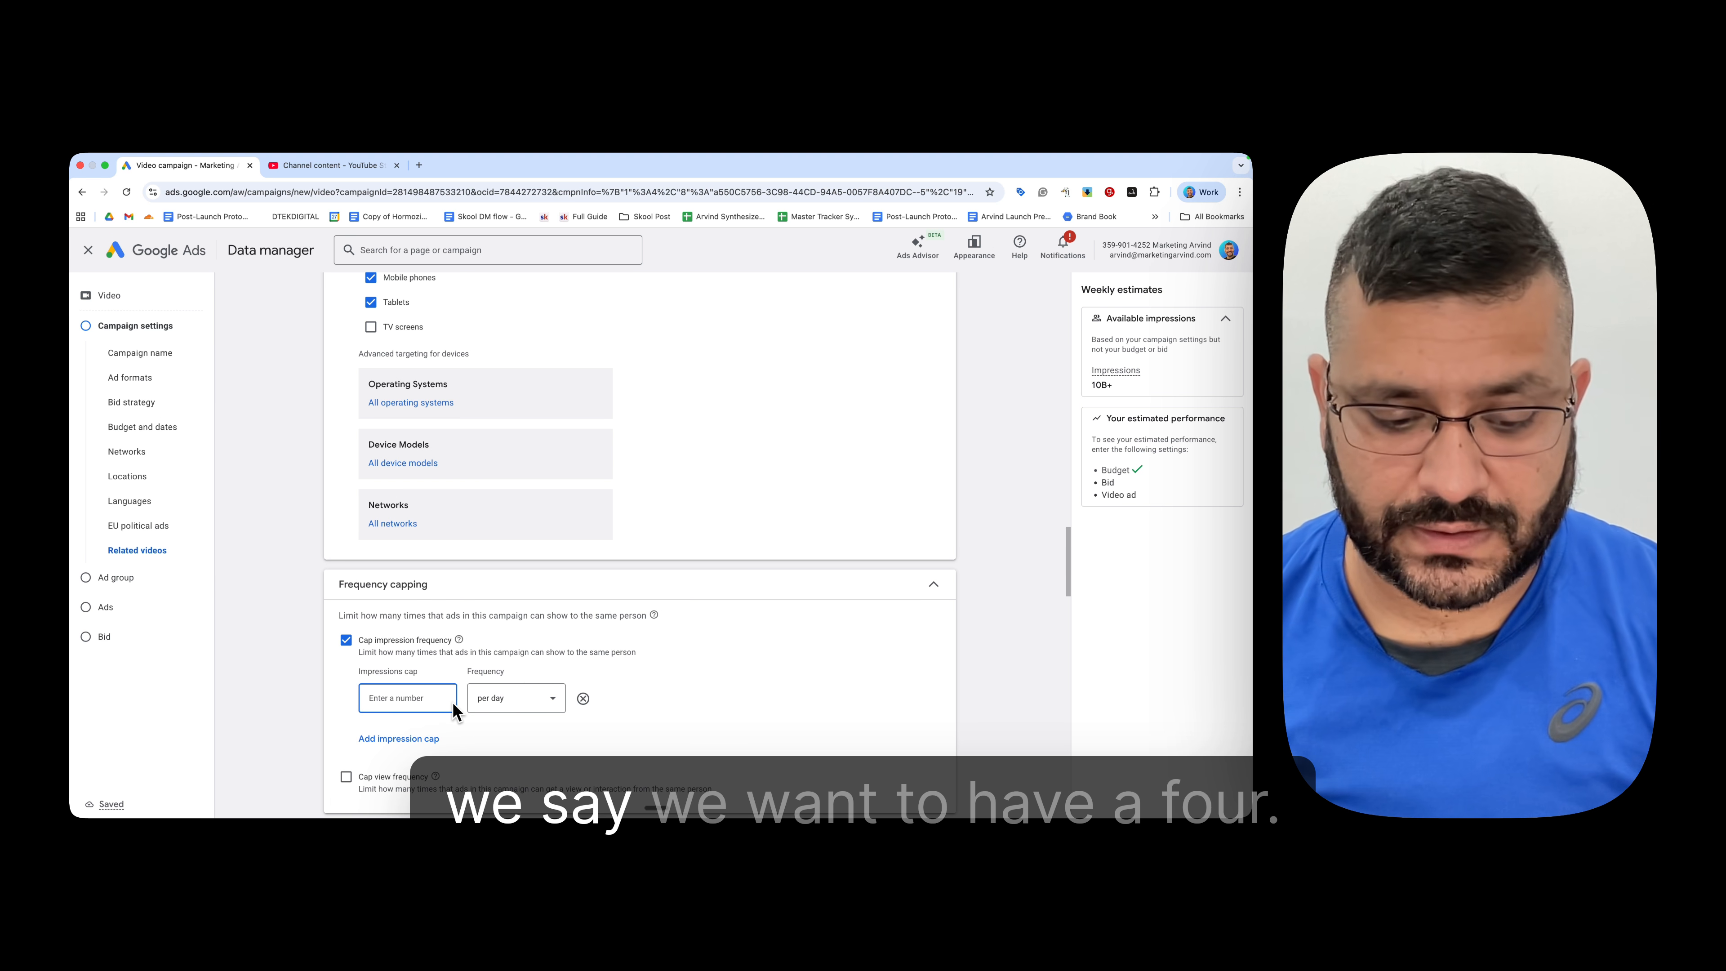
{"action": "type", "text": "4"}
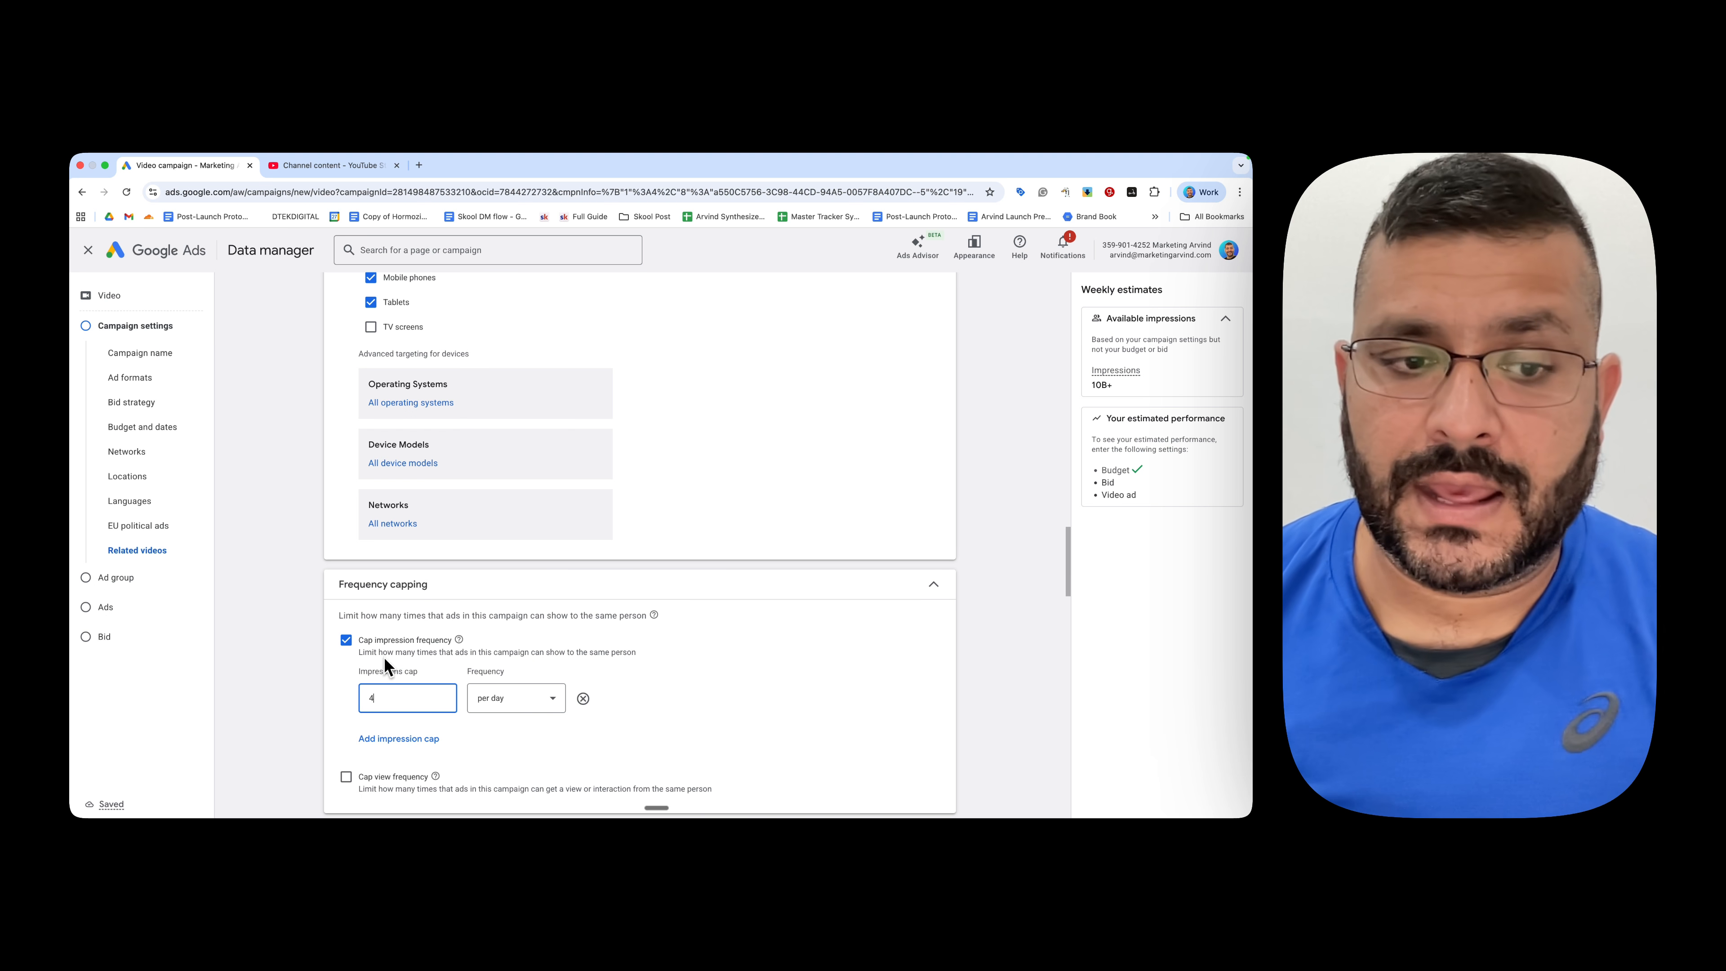
{"action": "left_click", "coordinate": [346, 642]}
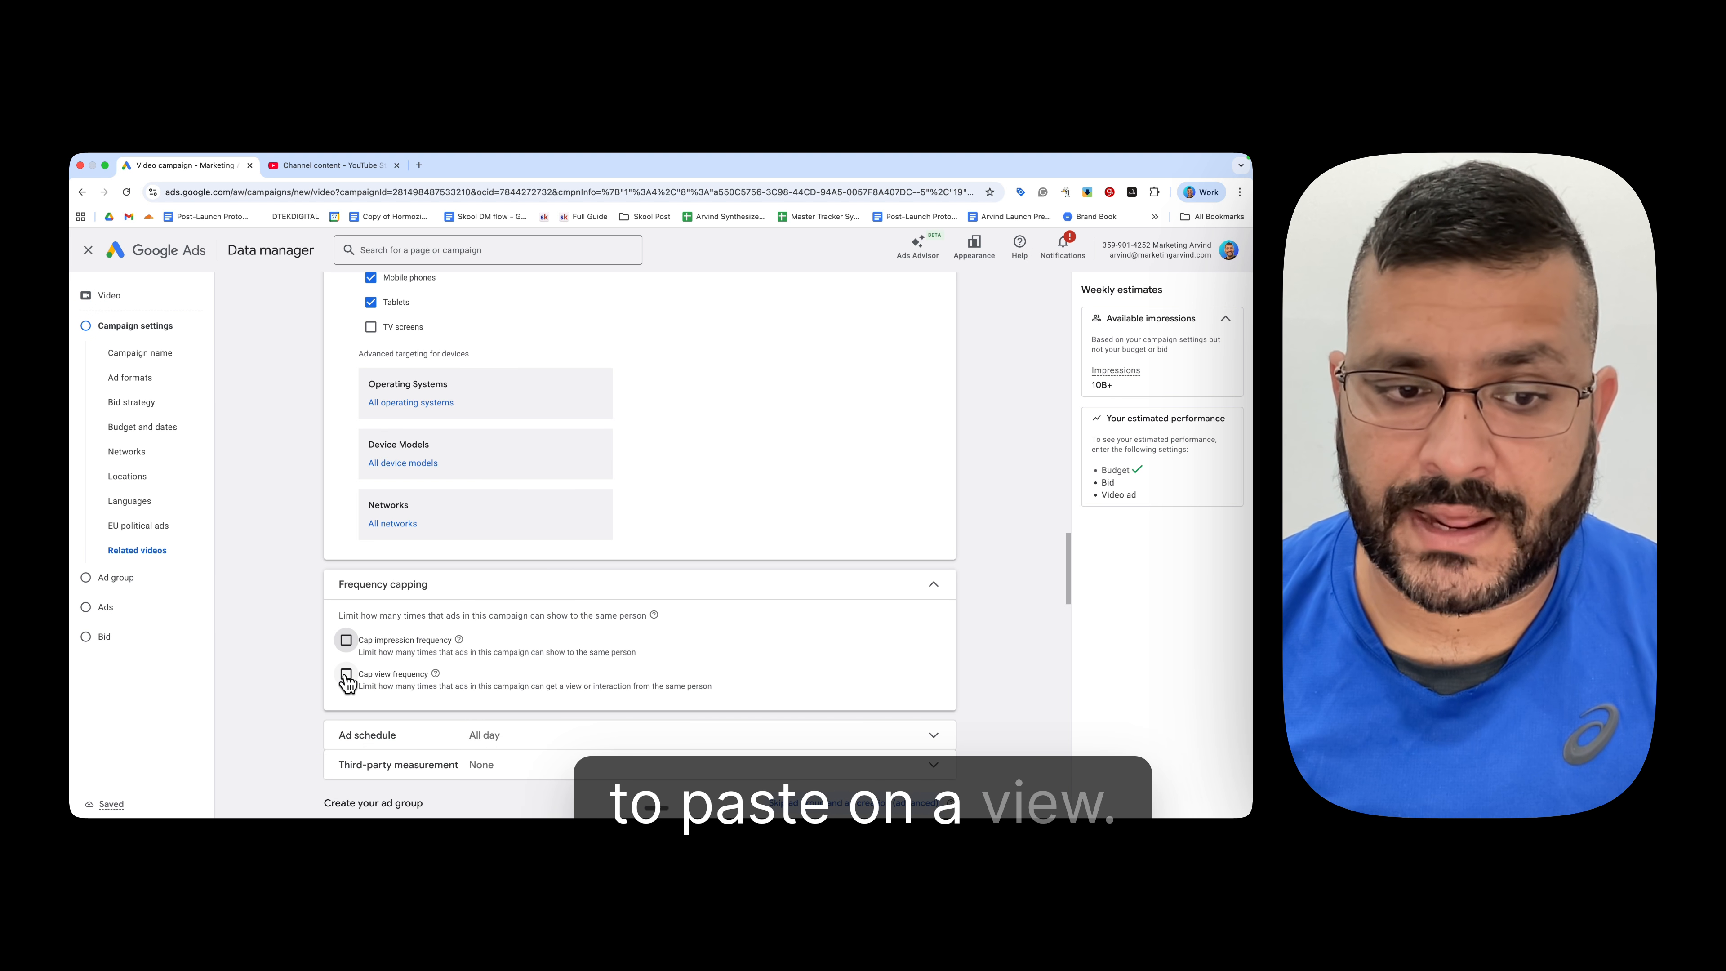
Step: Enable the view frequency cap and limit it to 4 views per week
{"action": "left_click", "coordinate": [346, 674]}
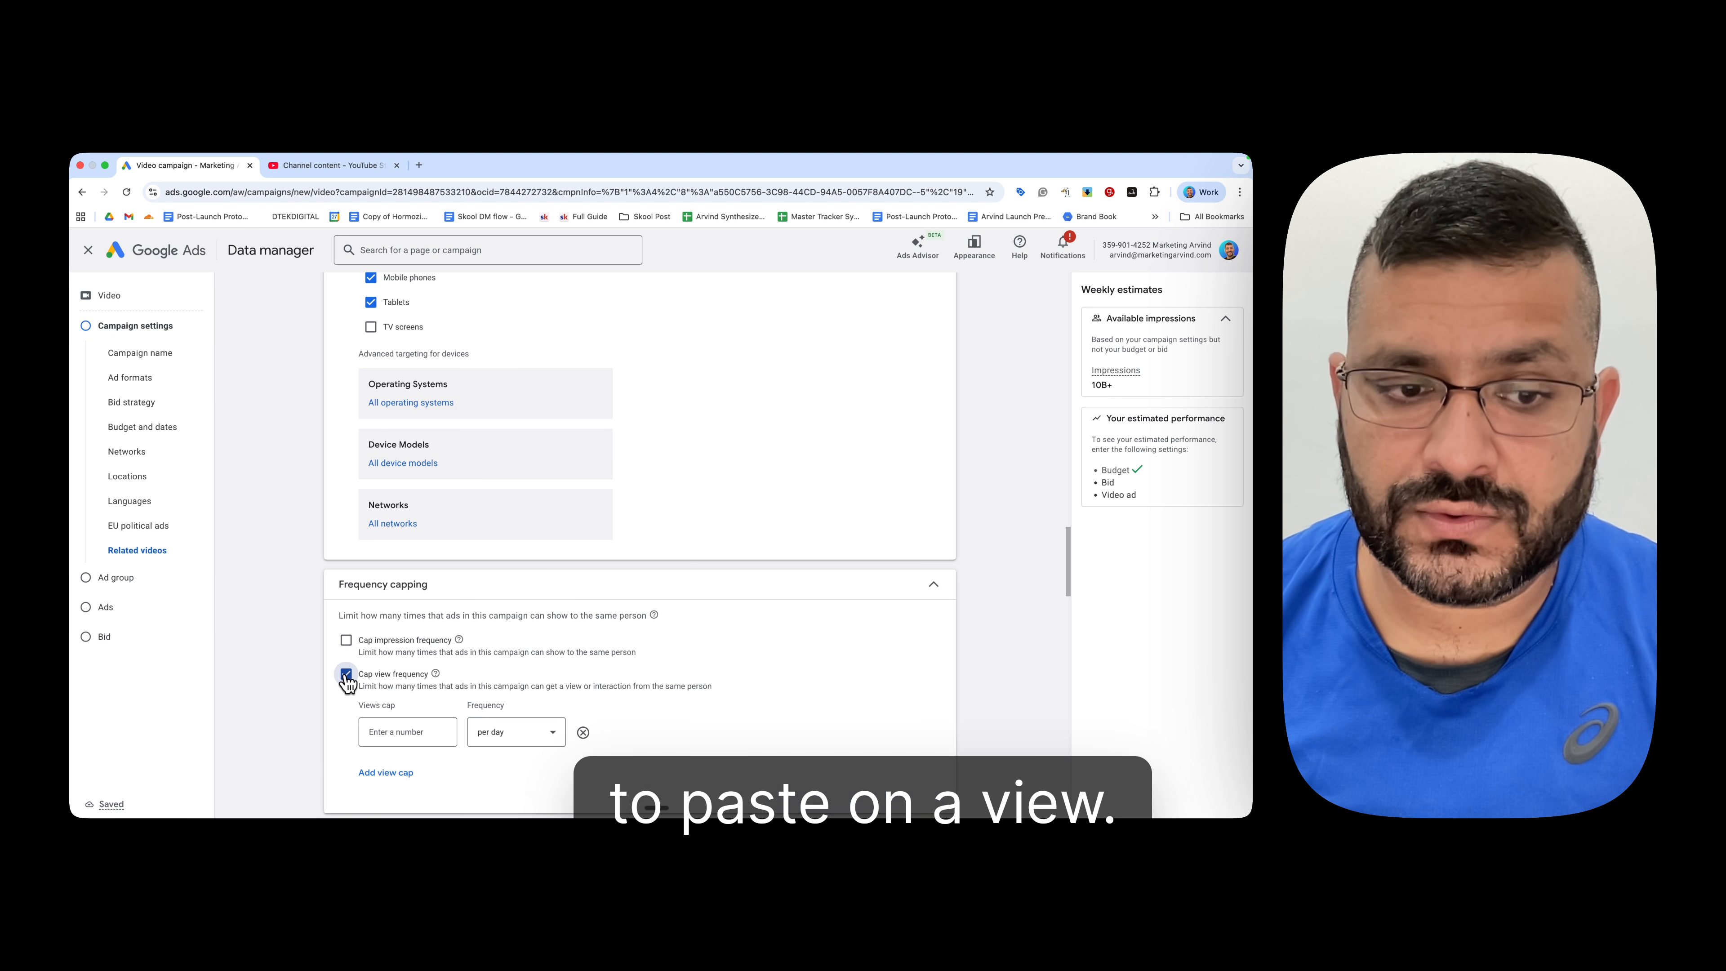
{"action": "left_click", "coordinate": [537, 741]}
{"action": "left_click", "coordinate": [651, 718]}
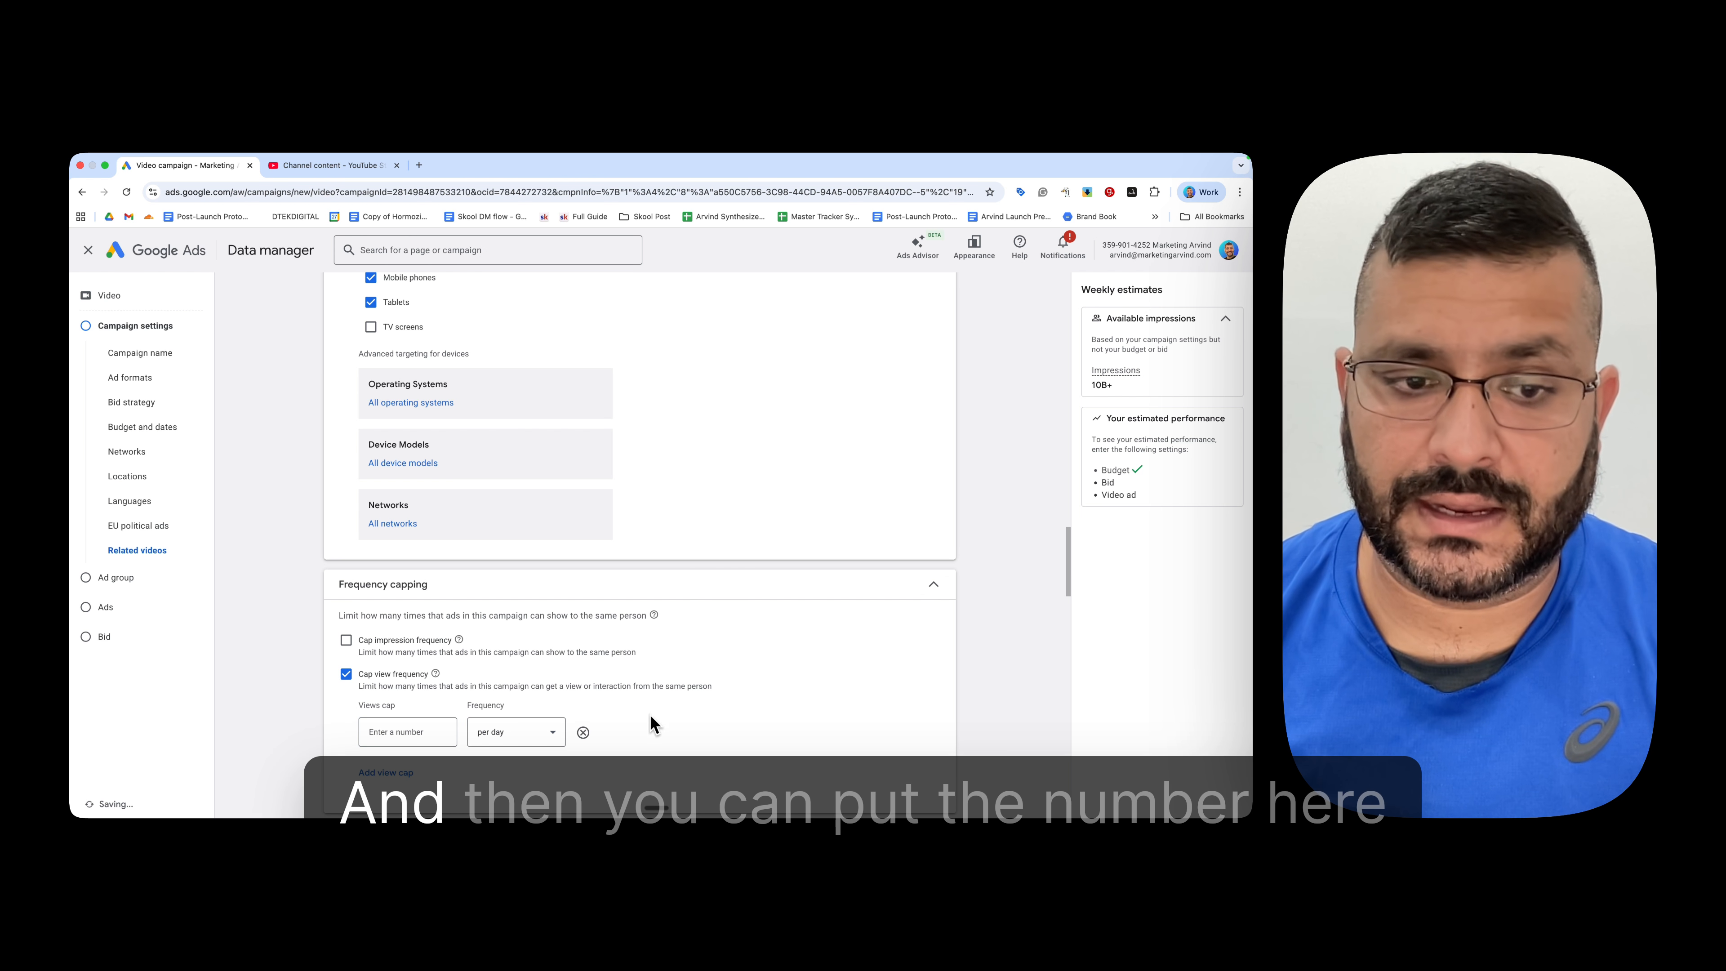
{"action": "left_click", "coordinate": [418, 731]}
{"action": "type", "text": "4"}
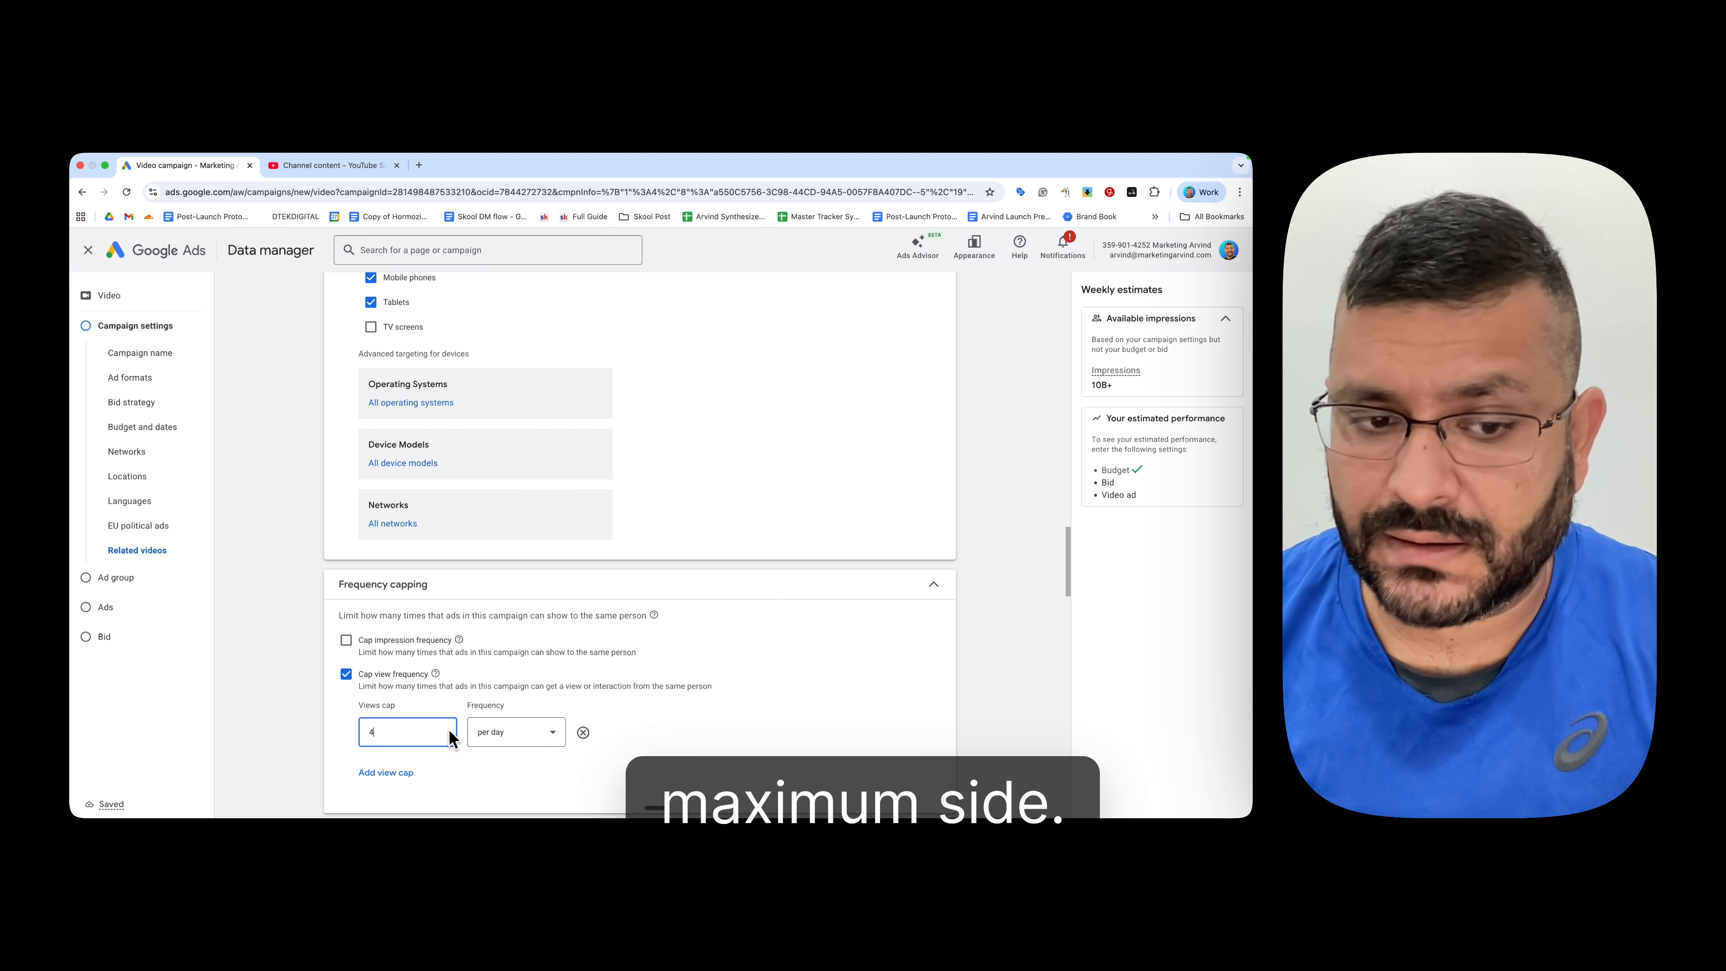
{"action": "left_click", "coordinate": [538, 741]}
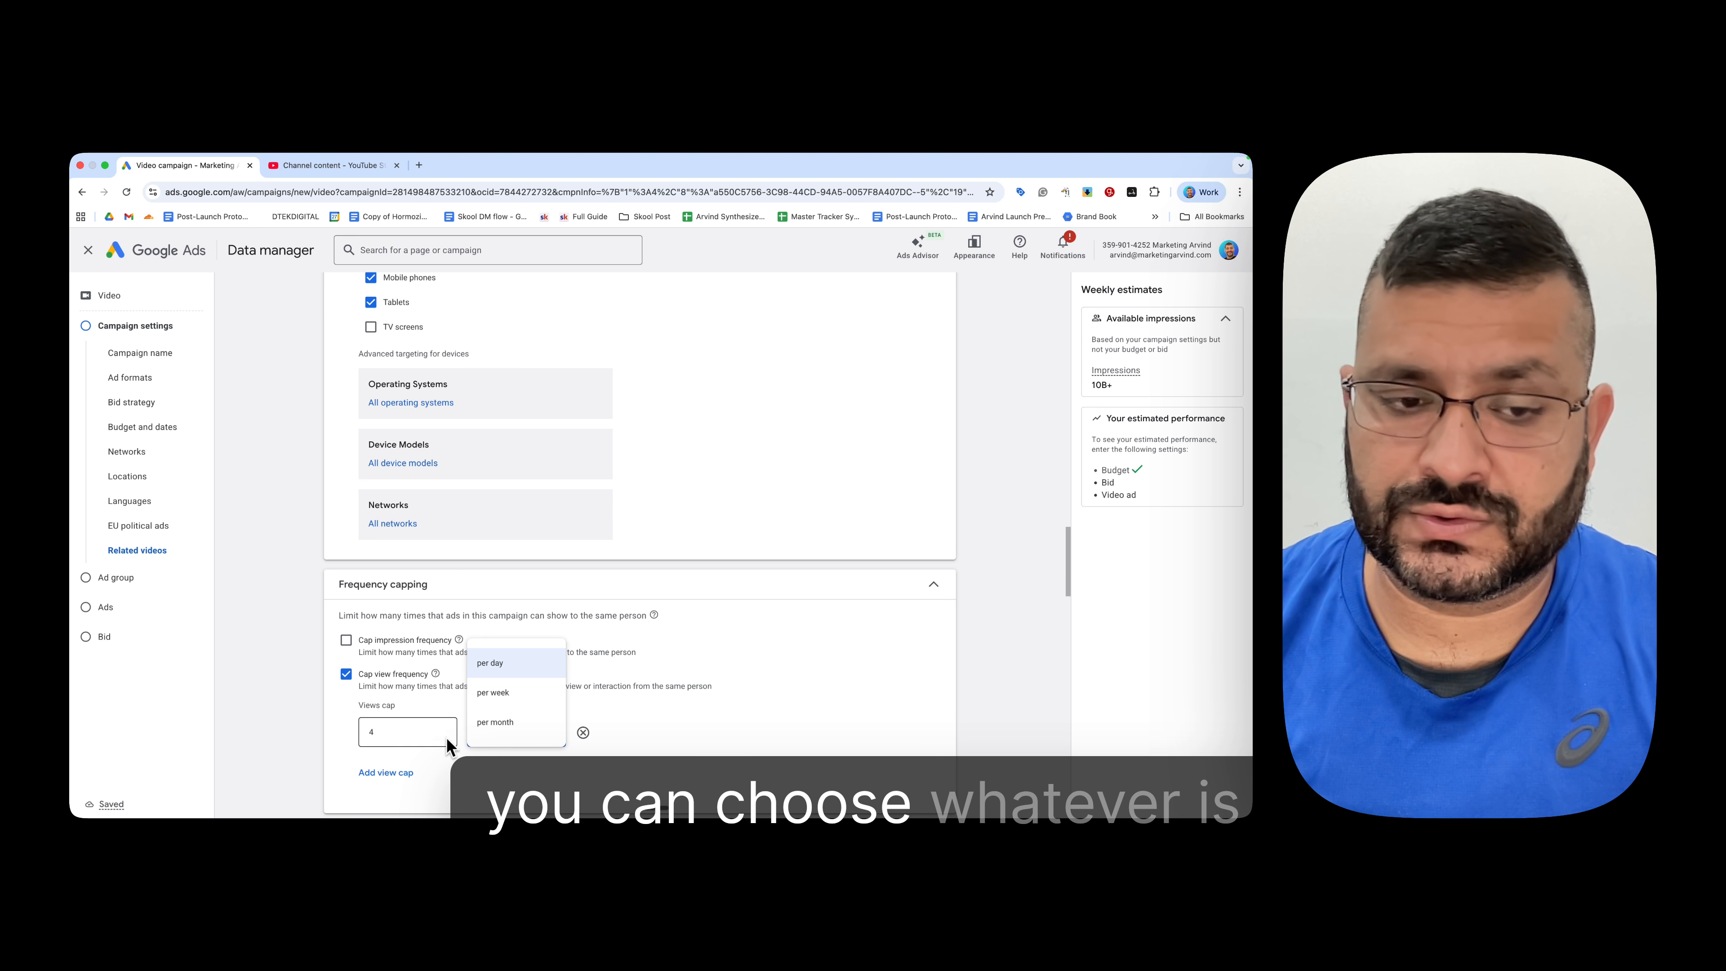
{"action": "left_click", "coordinate": [422, 741]}
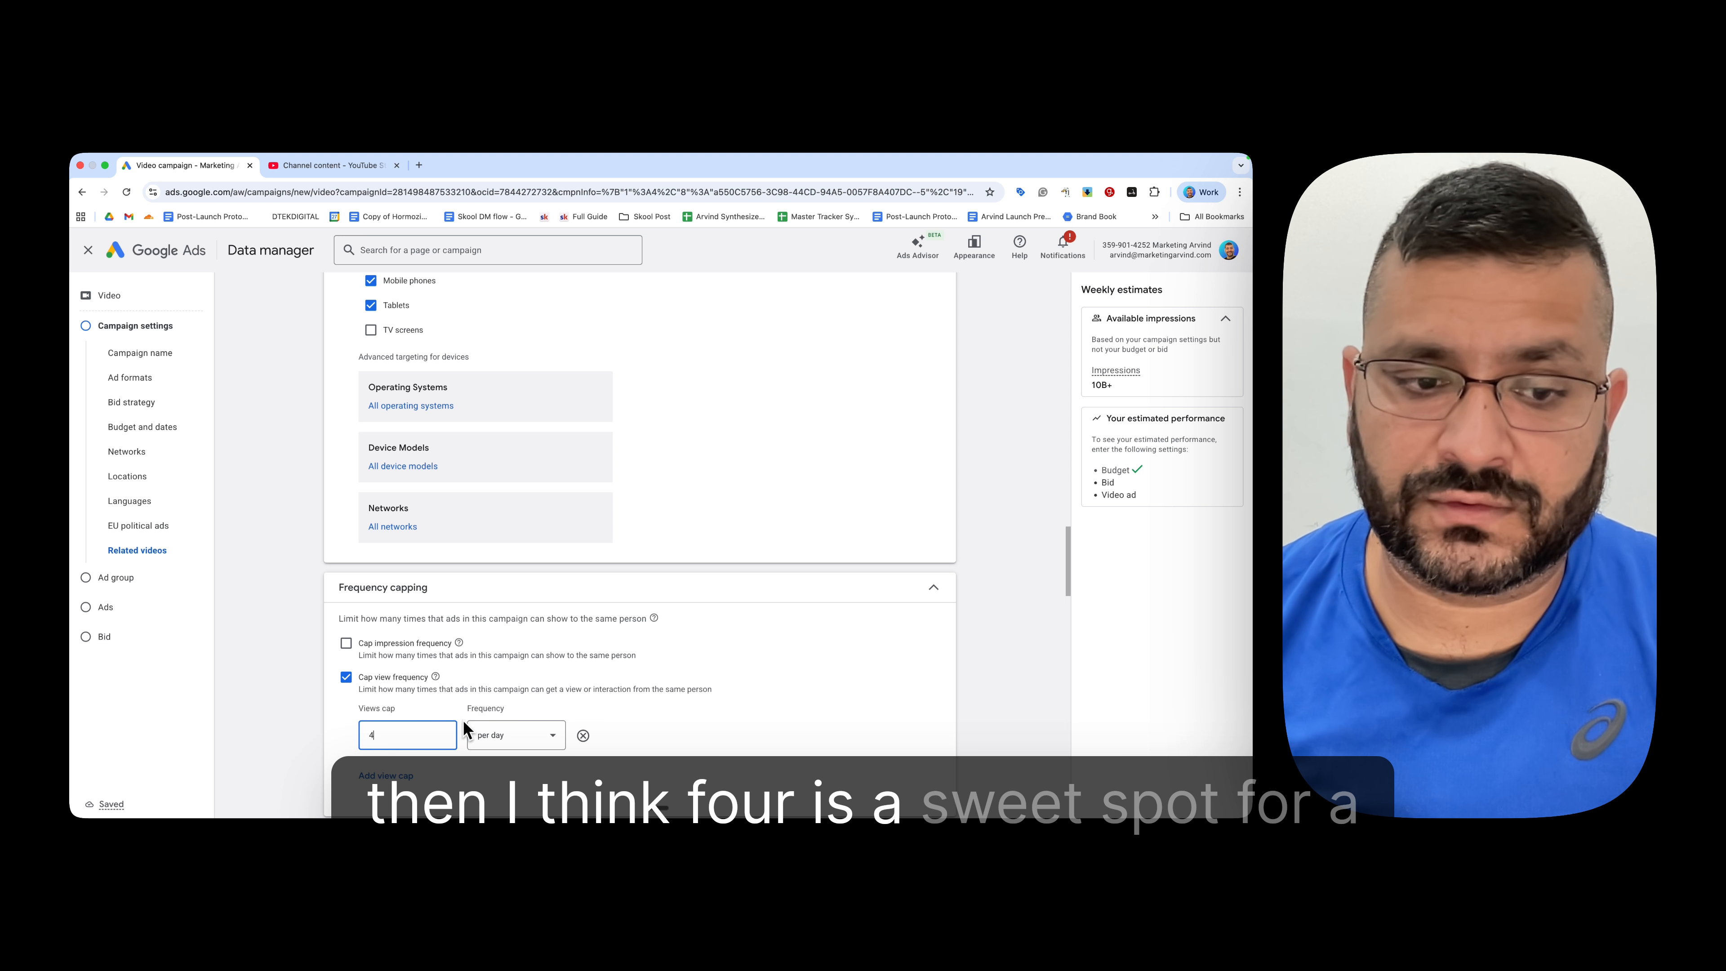
{"action": "scroll", "coordinate": [457, 665], "scroll_direction": "down", "scroll_amount": 1}
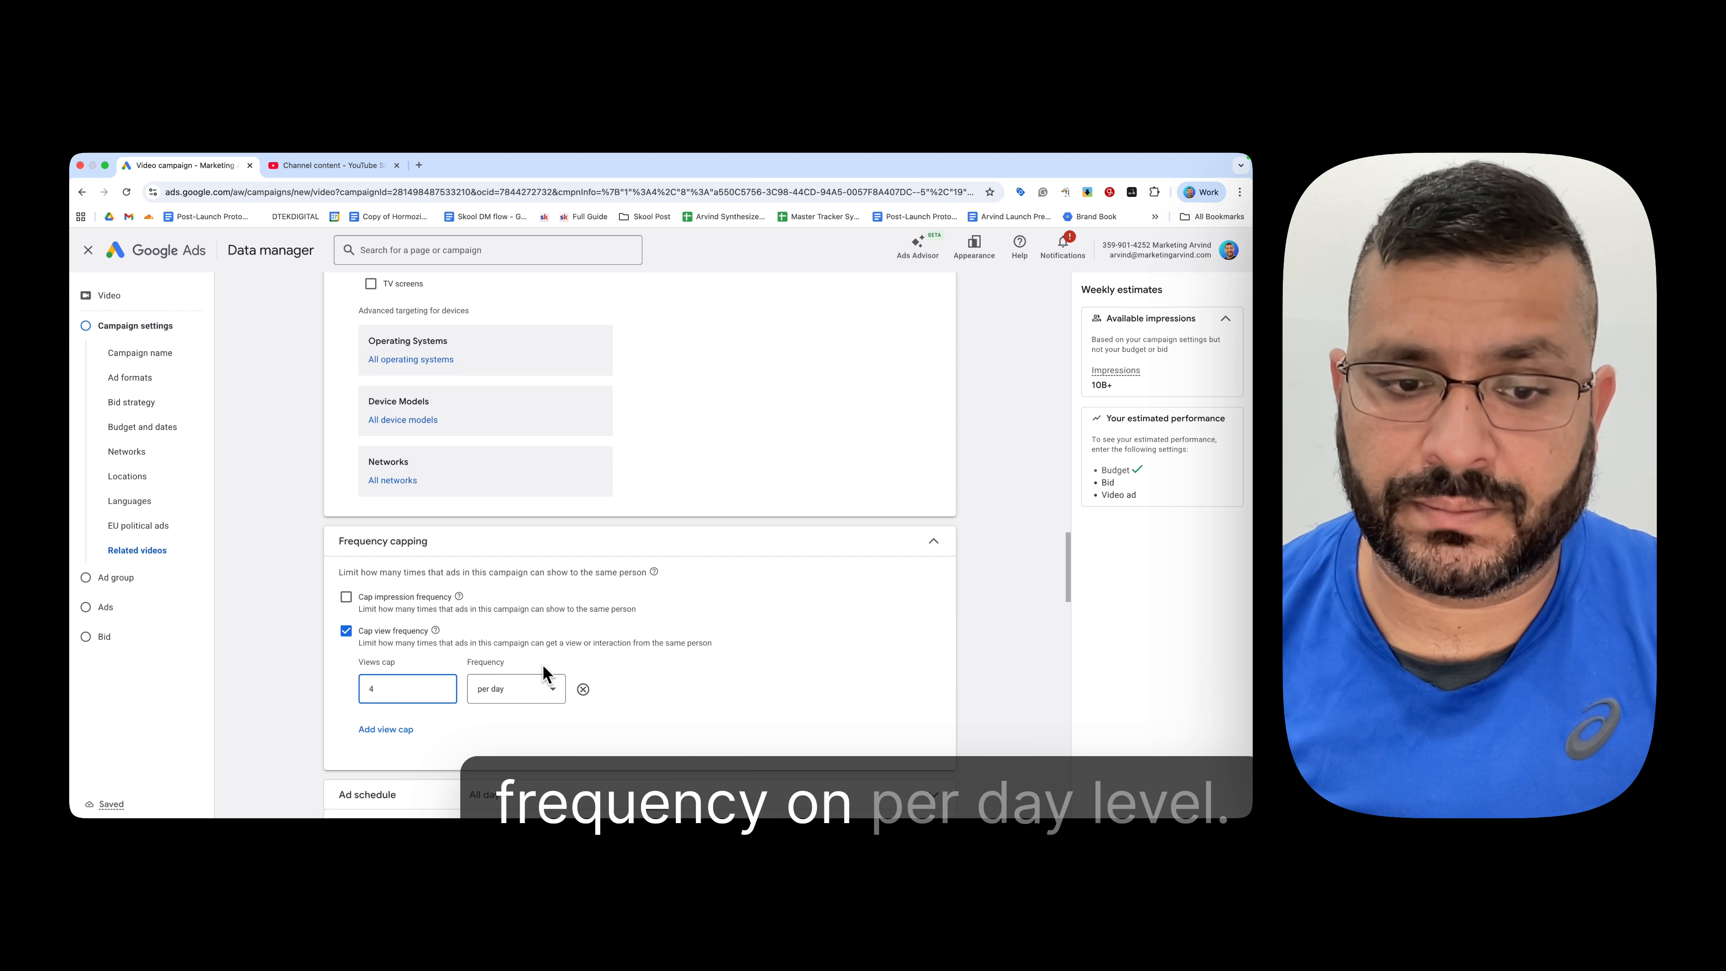
{"action": "left_click", "coordinate": [543, 688]}
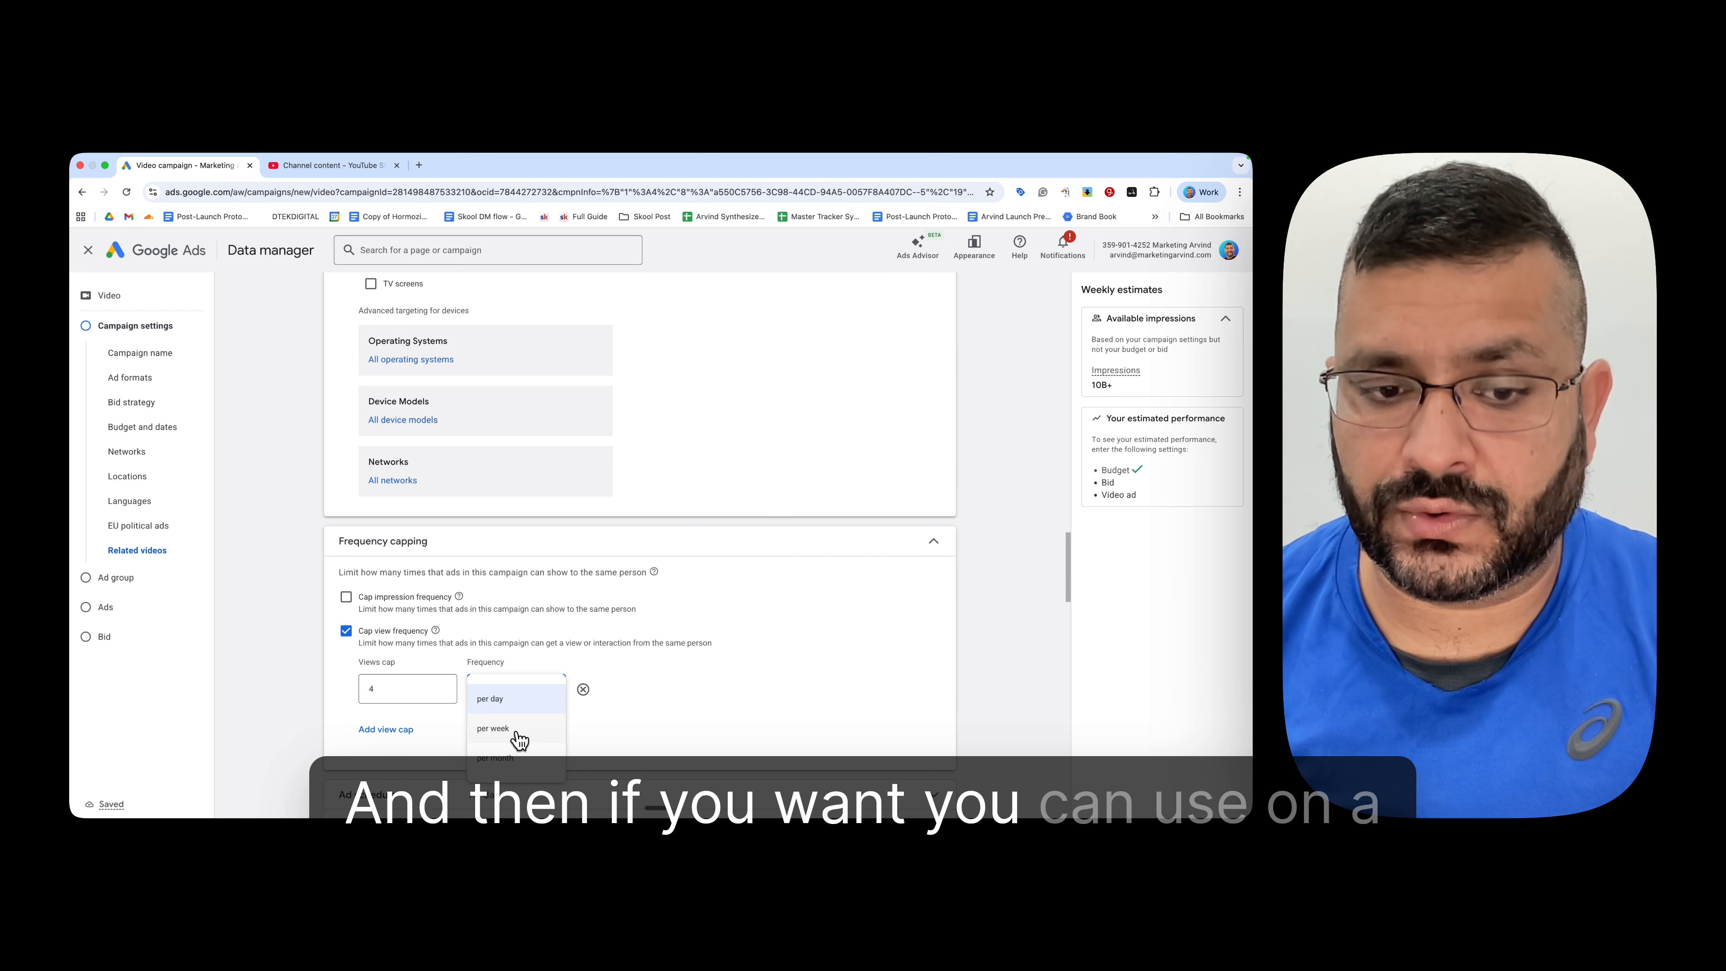
{"action": "left_click", "coordinate": [517, 731]}
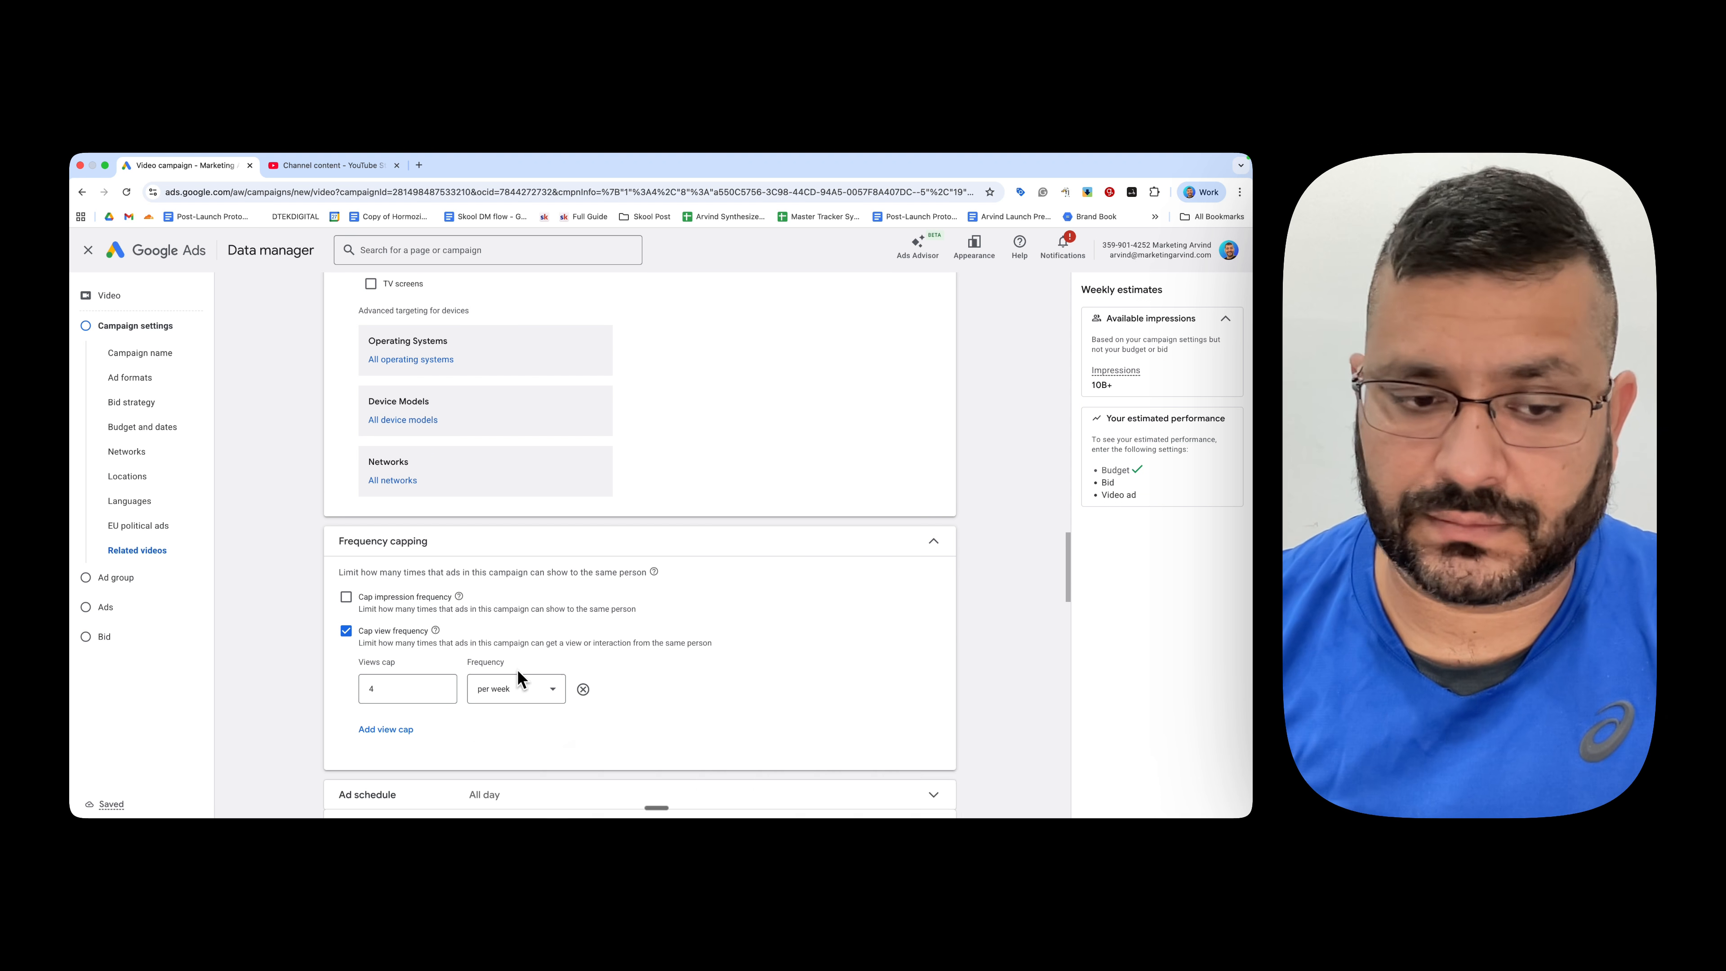
Step: Open the ad schedule settings and review the days and hours when ads can run
{"action": "scroll", "coordinate": [517, 678], "scroll_direction": "down", "scroll_amount": 2}
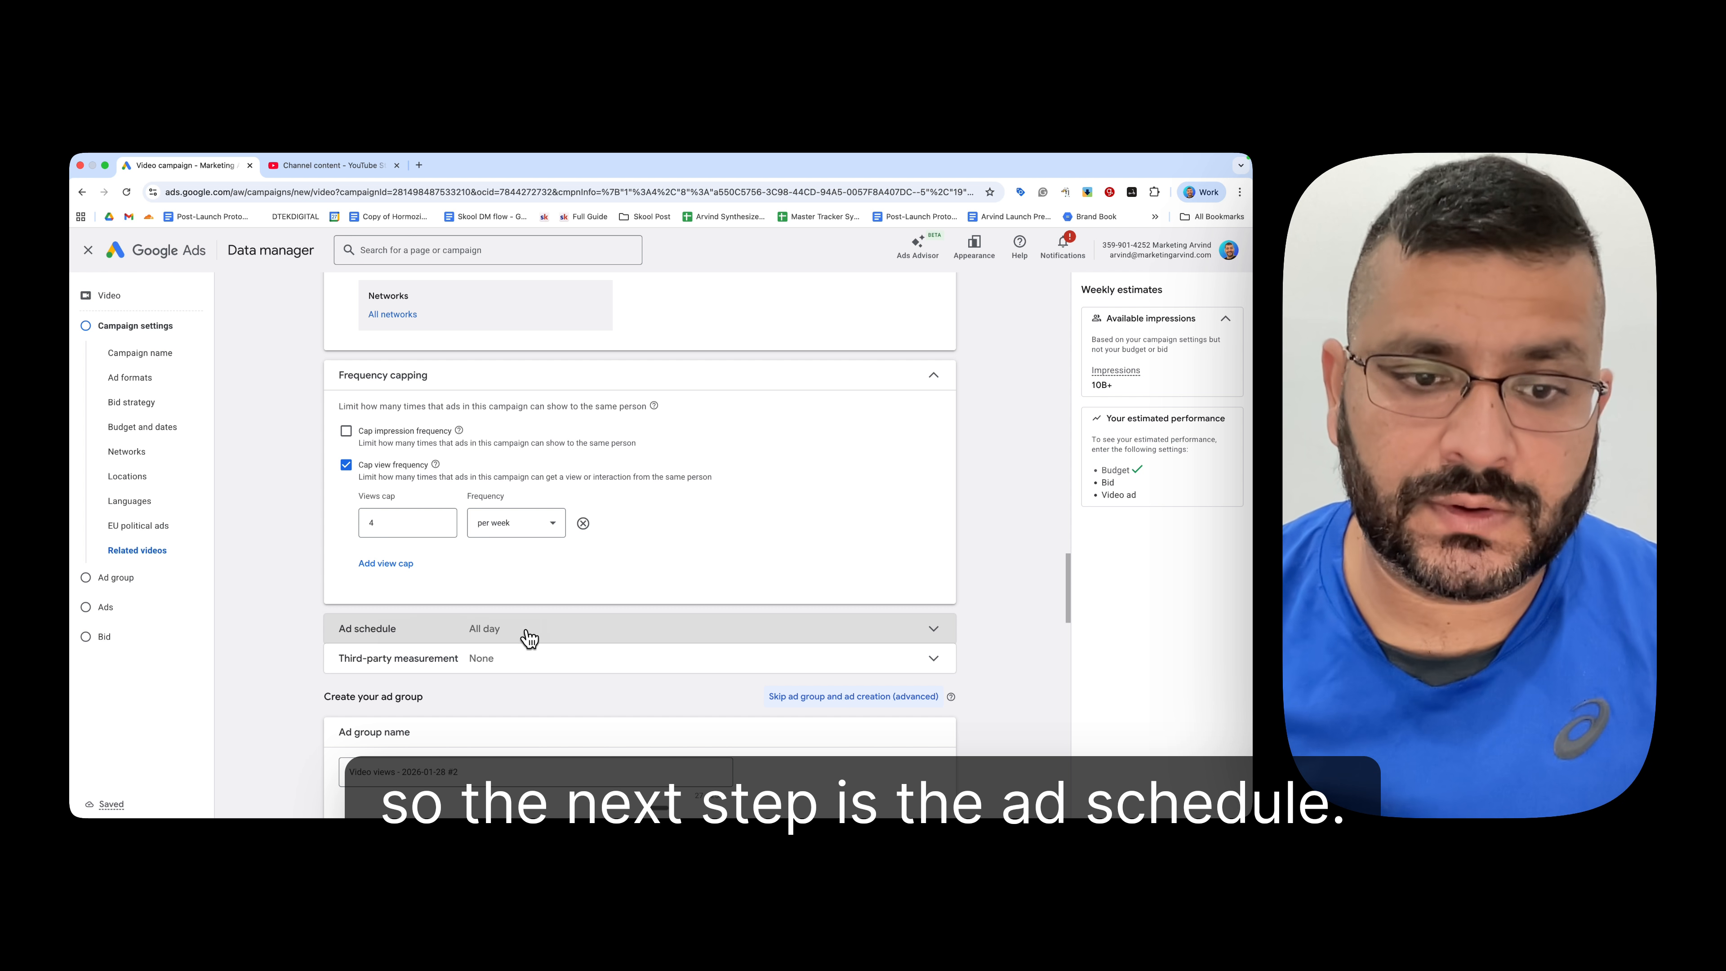
{"action": "left_click", "coordinate": [541, 638]}
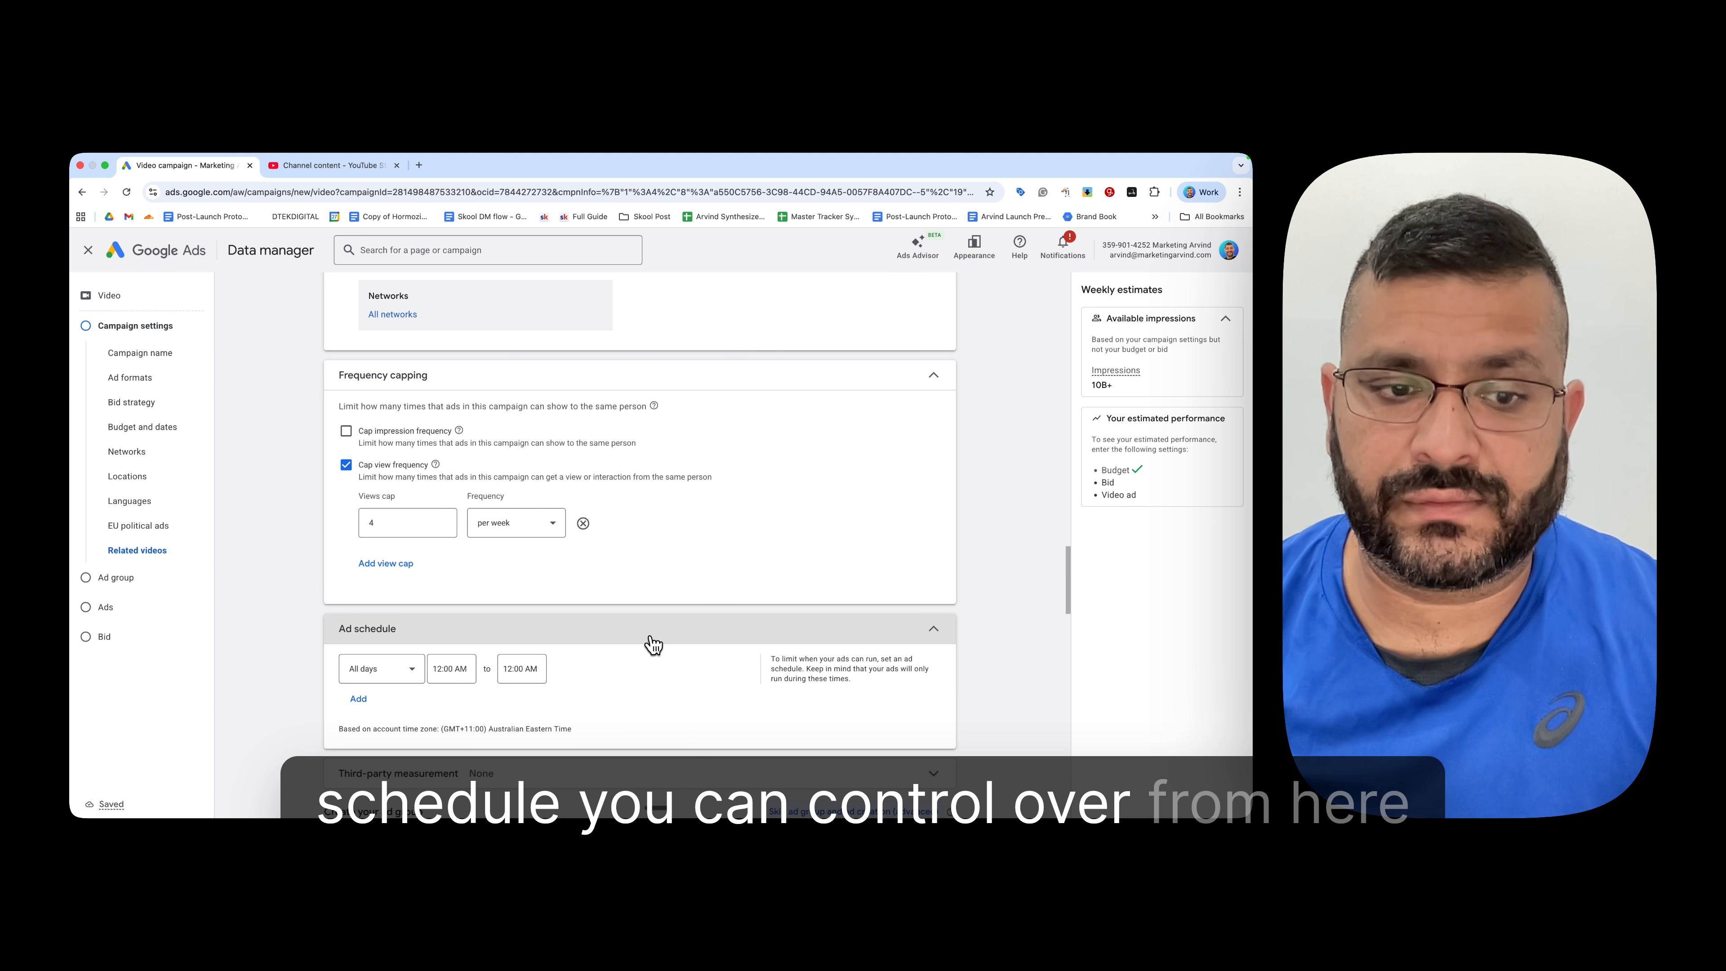
{"action": "scroll", "coordinate": [662, 642], "scroll_direction": "down", "scroll_amount": 2}
Step: Replace the default ad group name with "Join My Skool Group"
{"action": "left_click", "coordinate": [503, 670]}
{"action": "scroll", "coordinate": [679, 672], "scroll_direction": "down", "scroll_amount": 3}
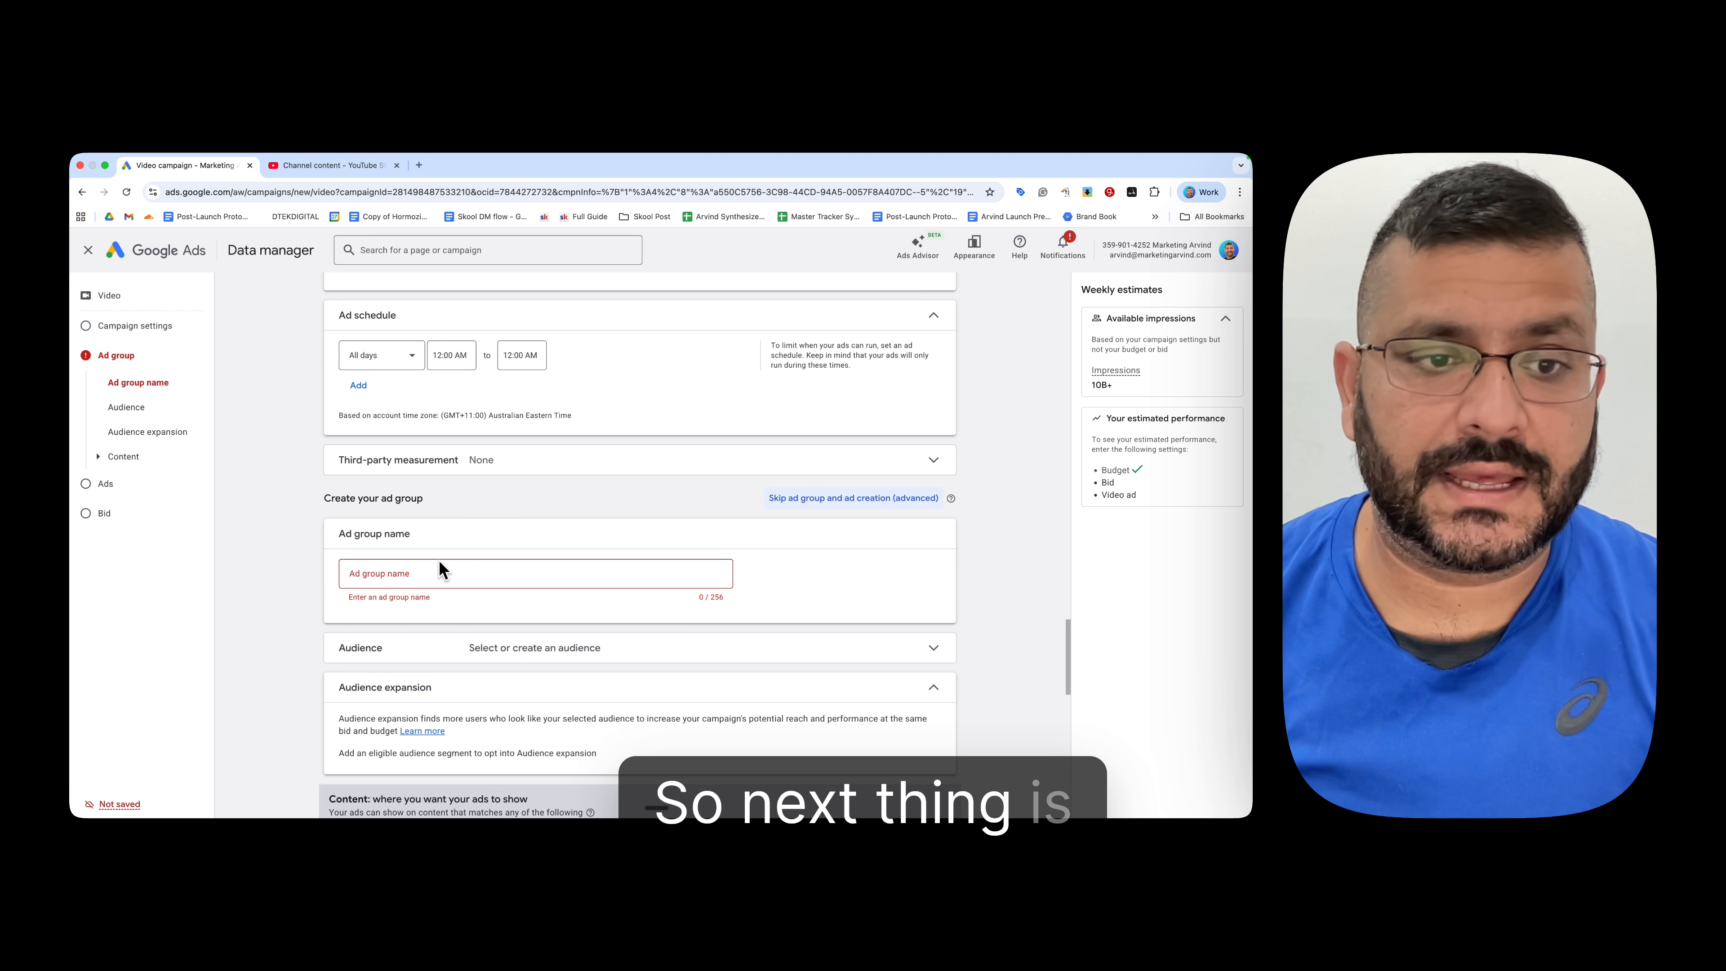
{"action": "scroll", "coordinate": [608, 554], "scroll_direction": "down", "scroll_amount": 1}
{"action": "left_click", "coordinate": [440, 522]}
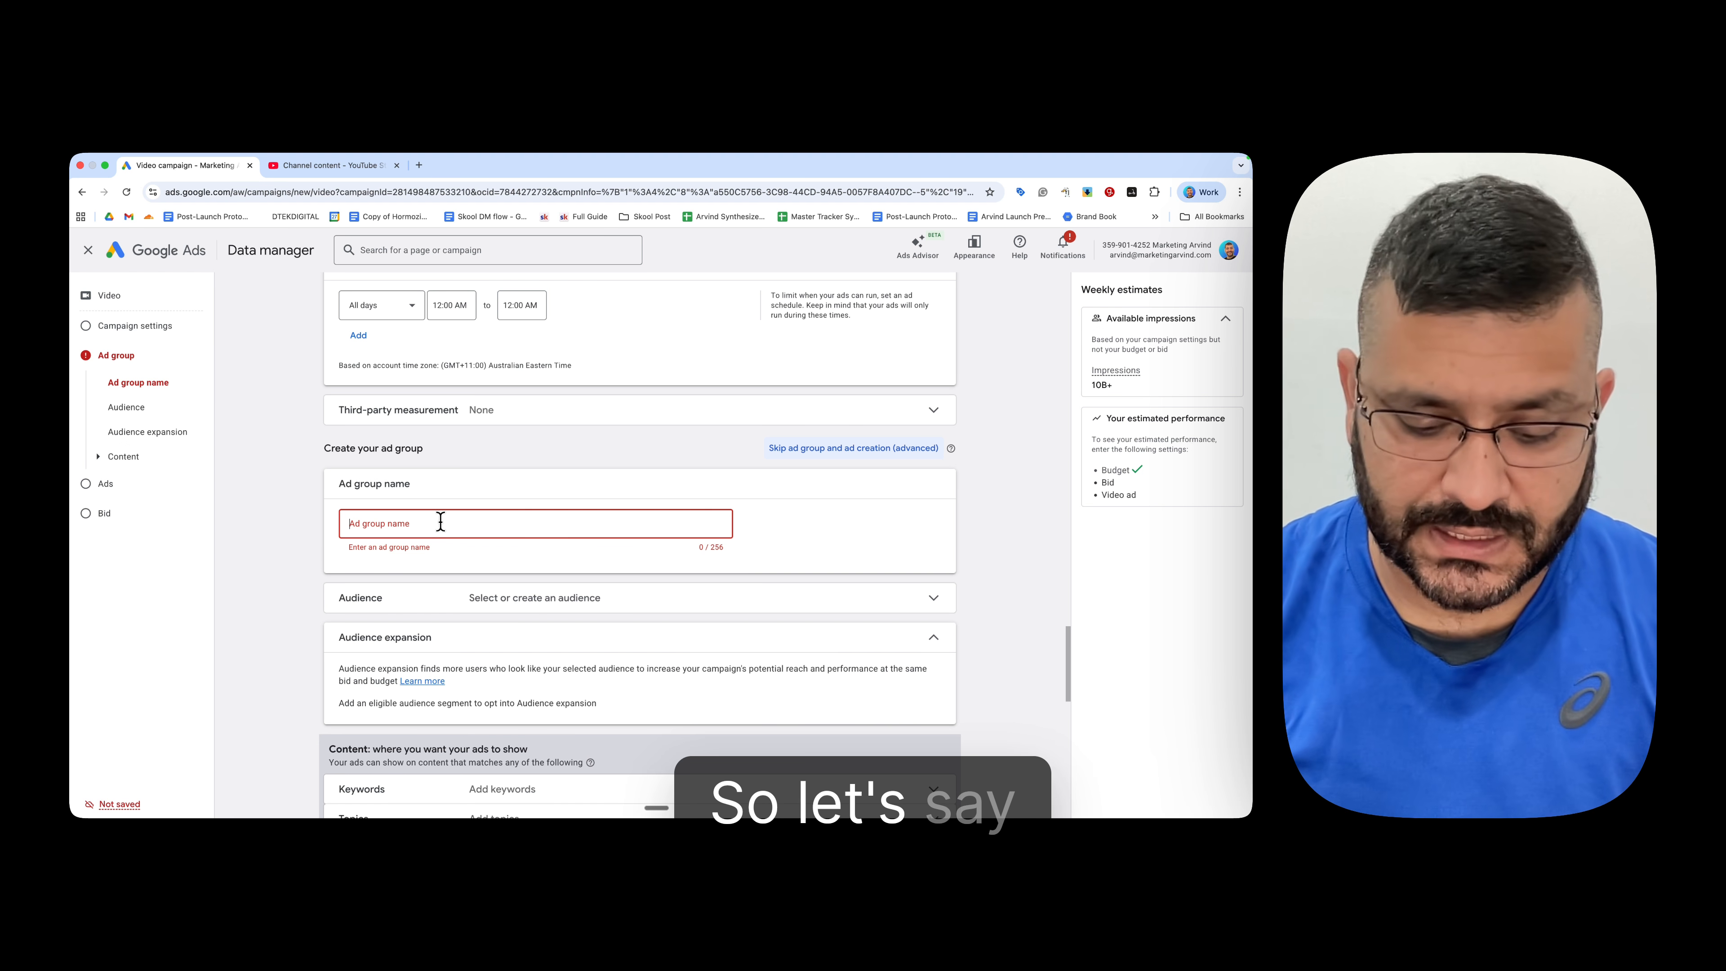
{"action": "type", "text": "Join mY"}
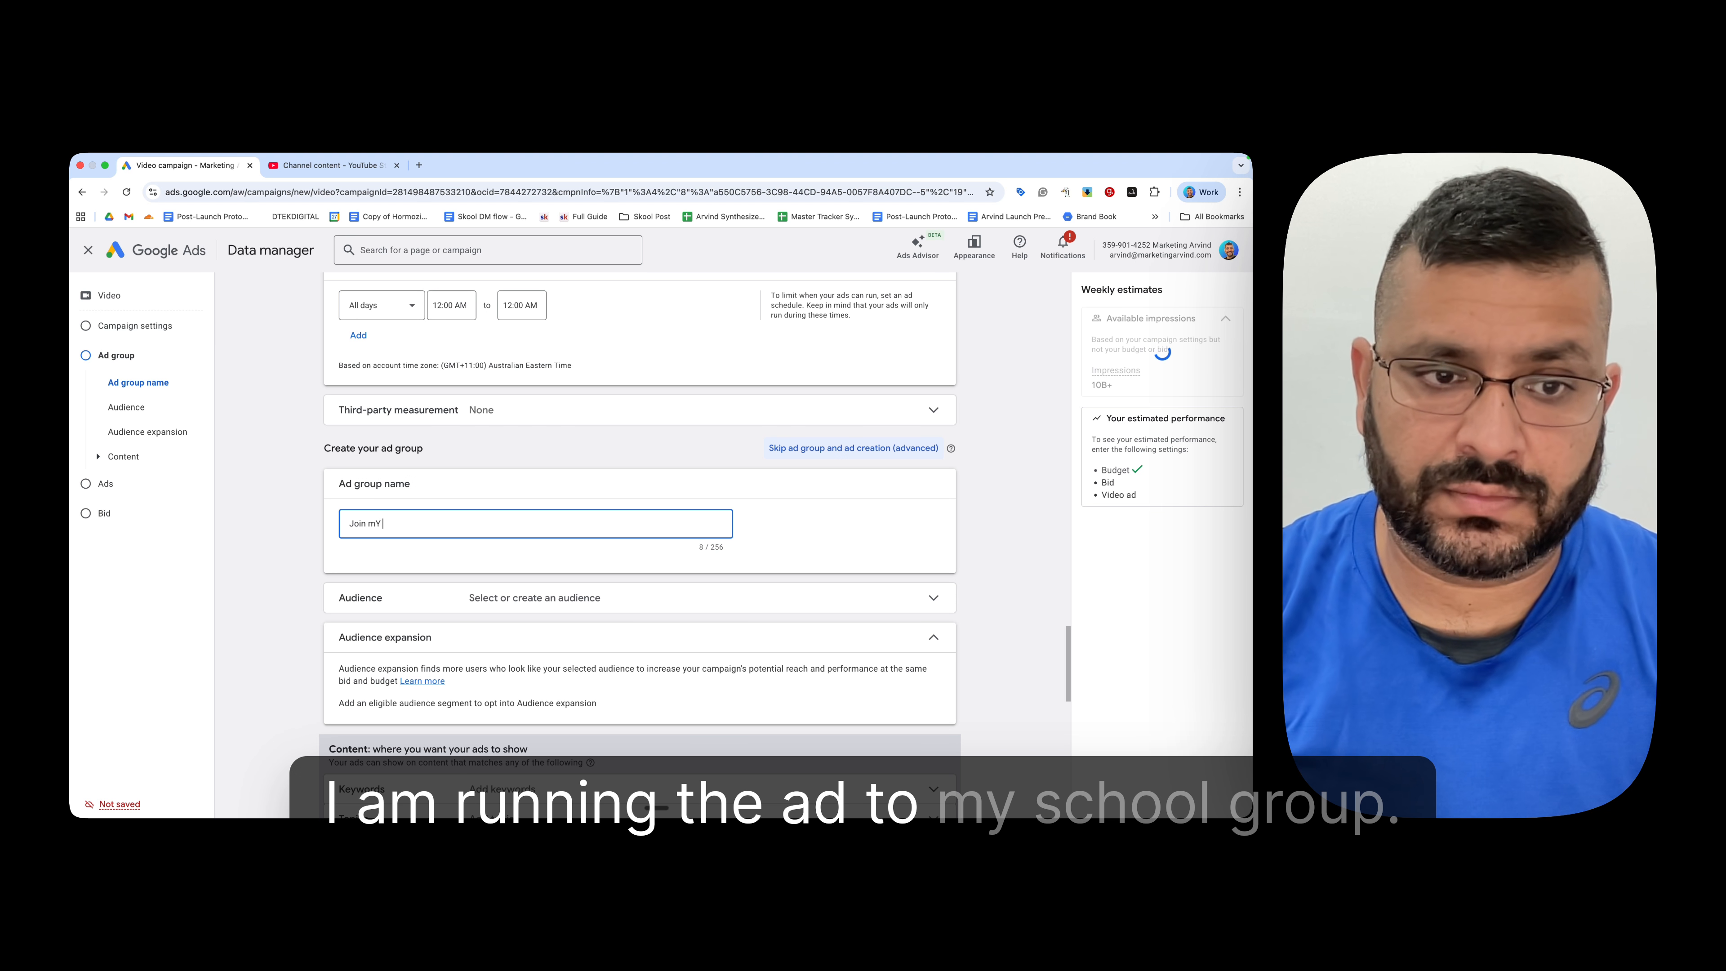
{"action": "key", "text": "BackSpace"}
{"action": "key", "text": "BackSpace"}
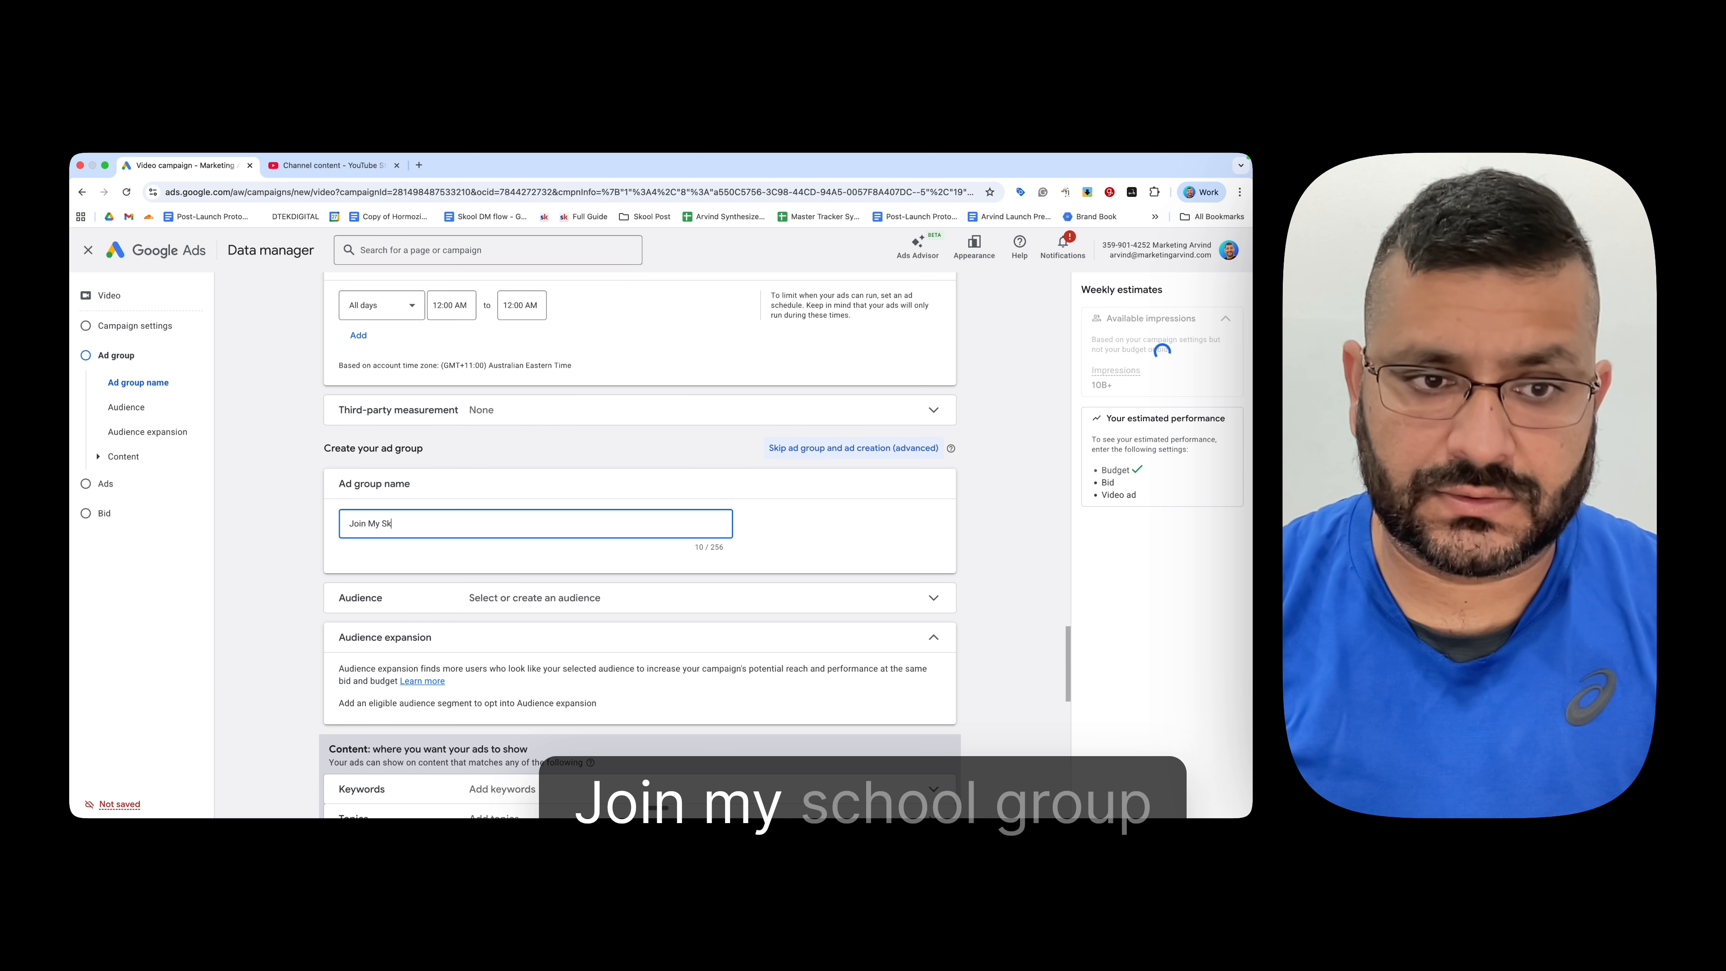
{"action": "type", "text": "Group"}
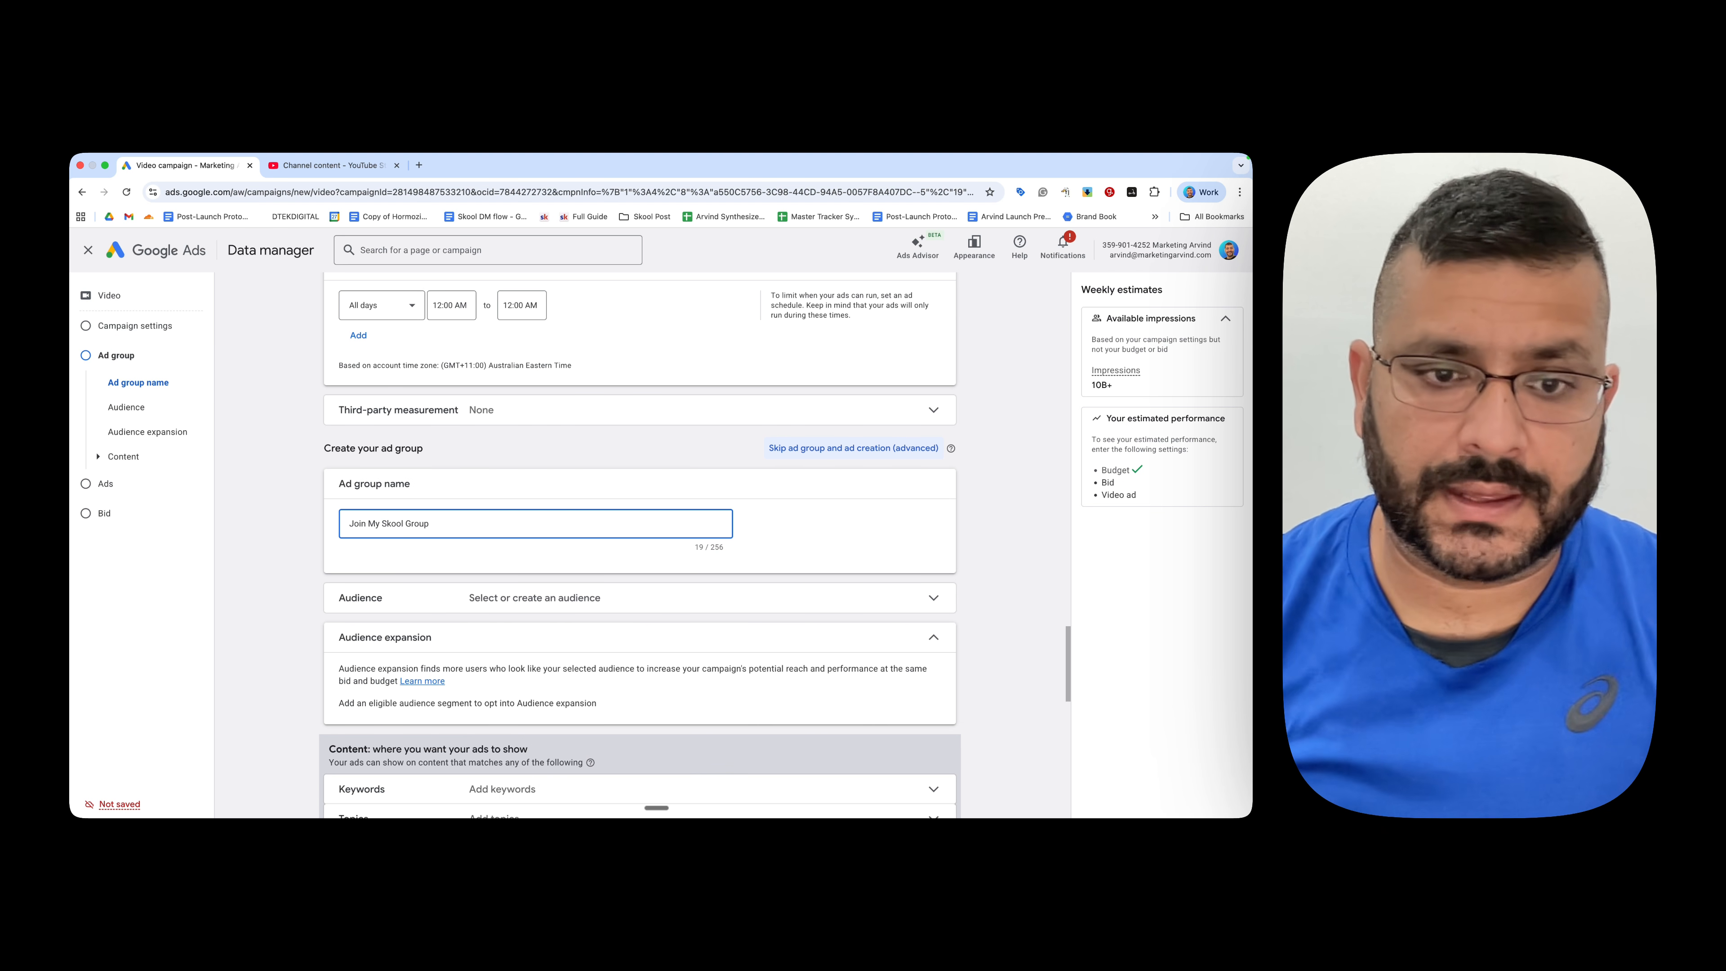
Step: Examine the ad group's audience options, including additional audience segments and audience expansion, and its content targeting by keywords, topics and placements
{"action": "scroll", "coordinate": [638, 551], "scroll_direction": "down", "scroll_amount": 1}
{"action": "left_click", "coordinate": [642, 558]}
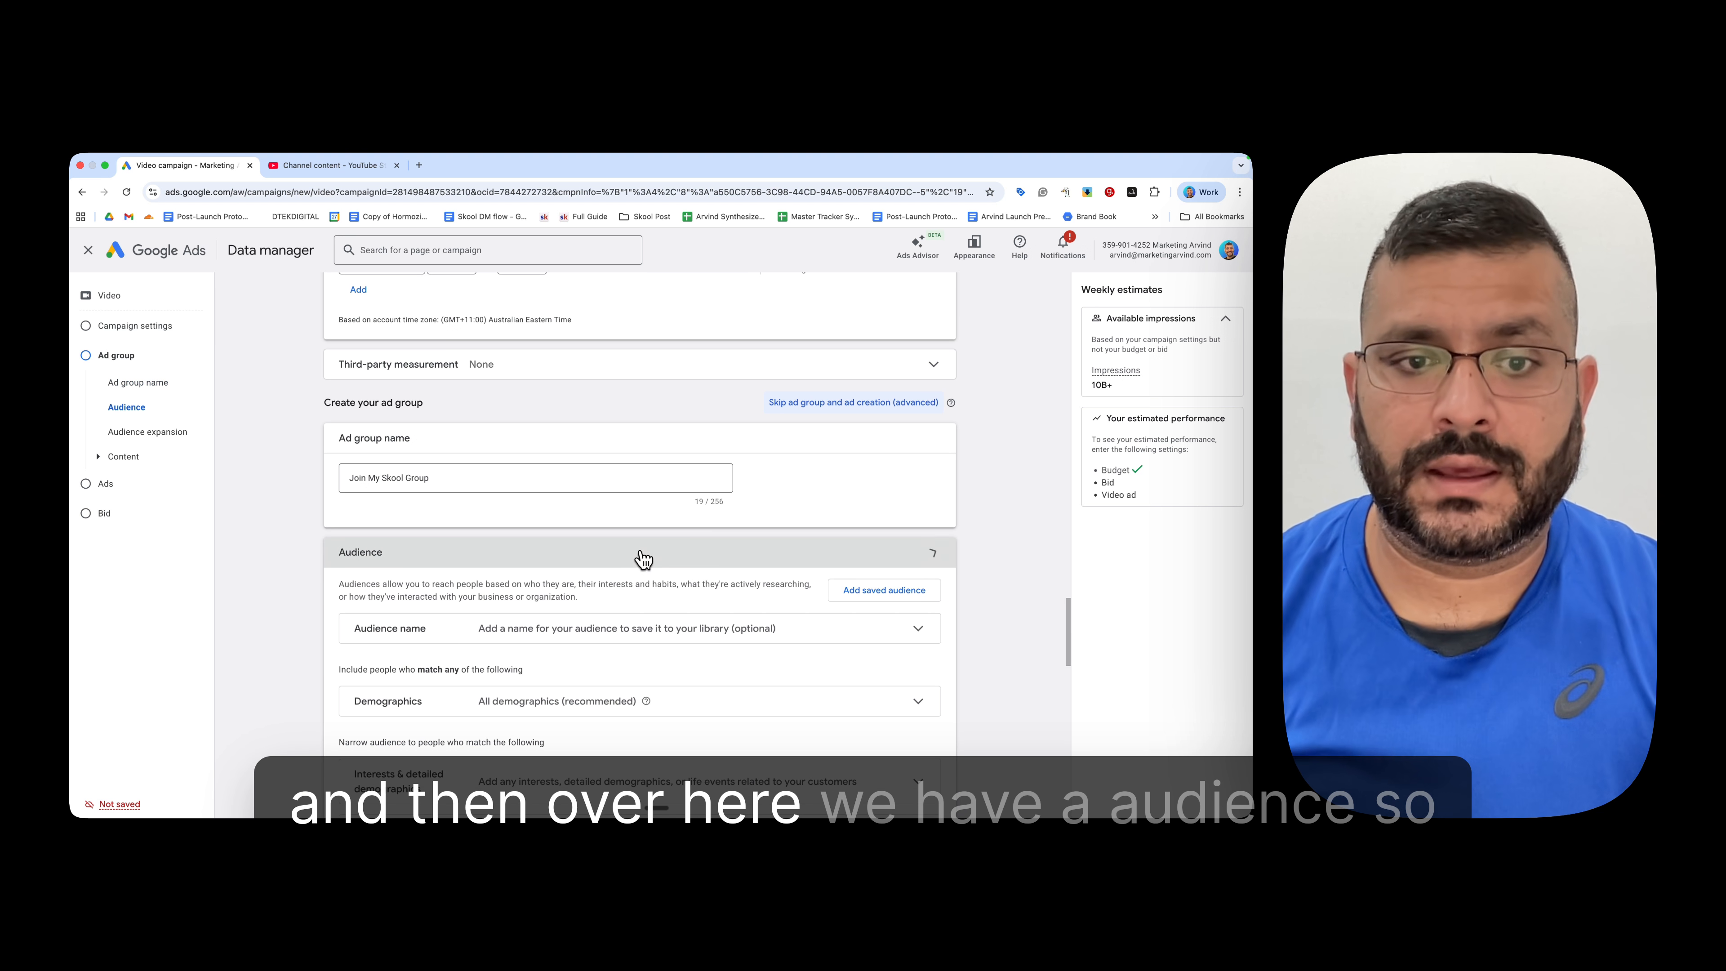
{"action": "scroll", "coordinate": [772, 554], "scroll_direction": "down", "scroll_amount": 3}
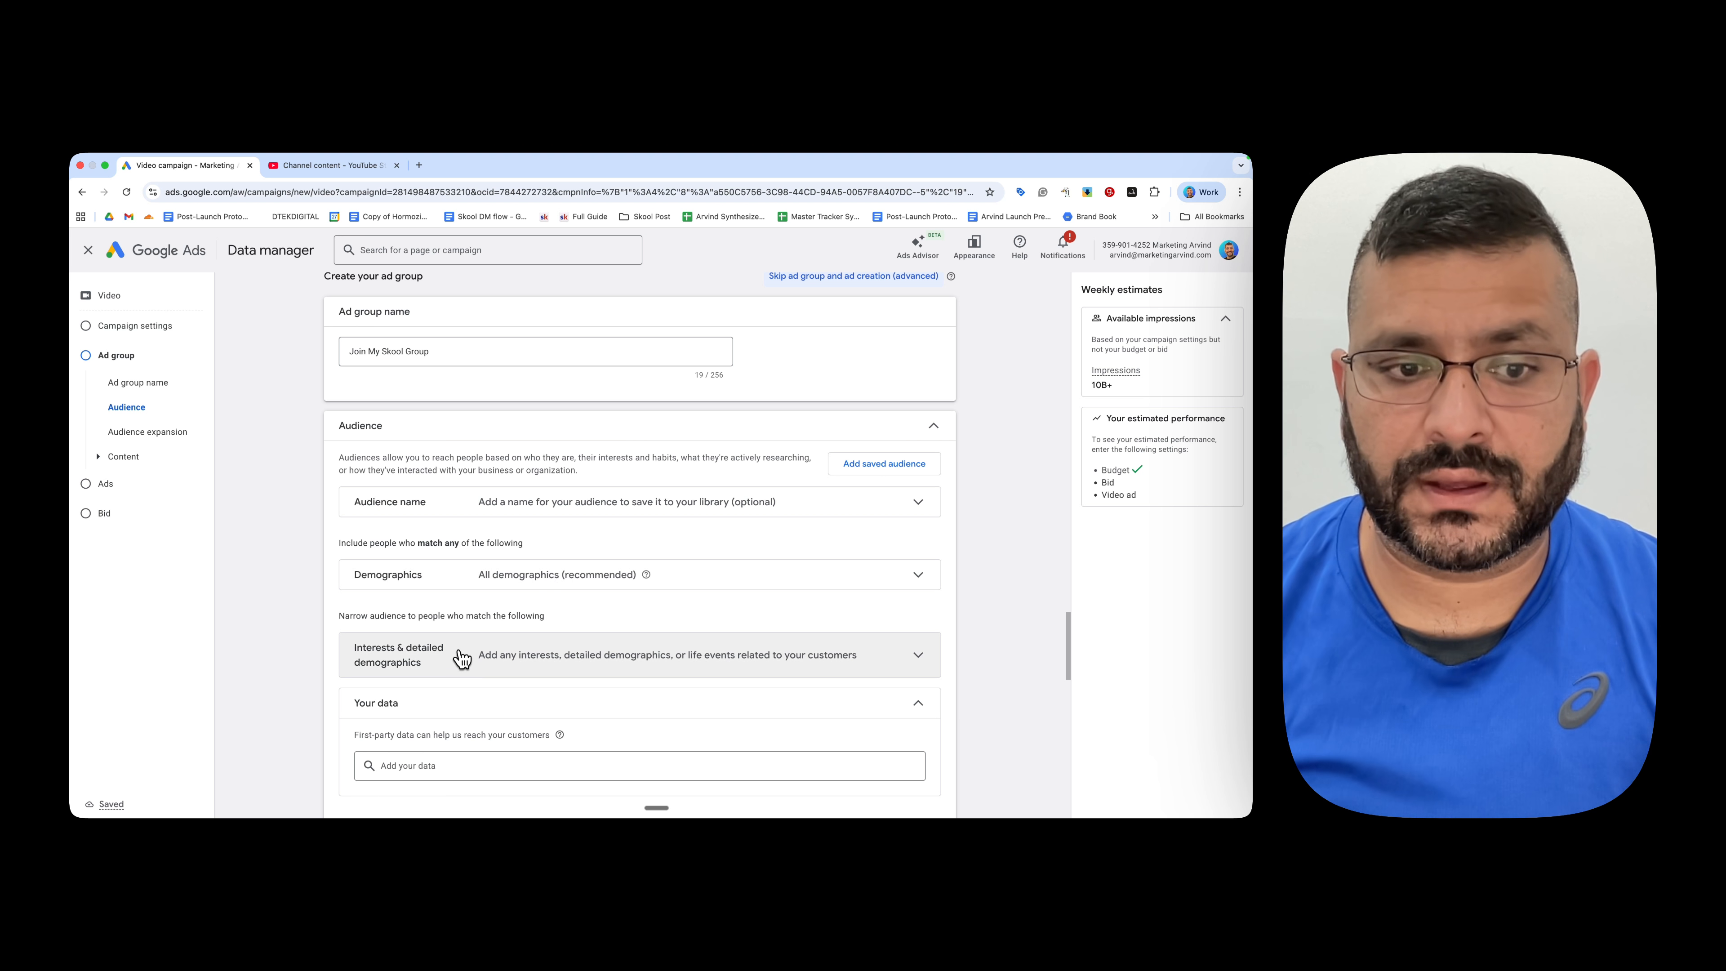
{"action": "scroll", "coordinate": [496, 646], "scroll_direction": "down", "scroll_amount": 1}
{"action": "scroll", "coordinate": [501, 663], "scroll_direction": "down", "scroll_amount": 4}
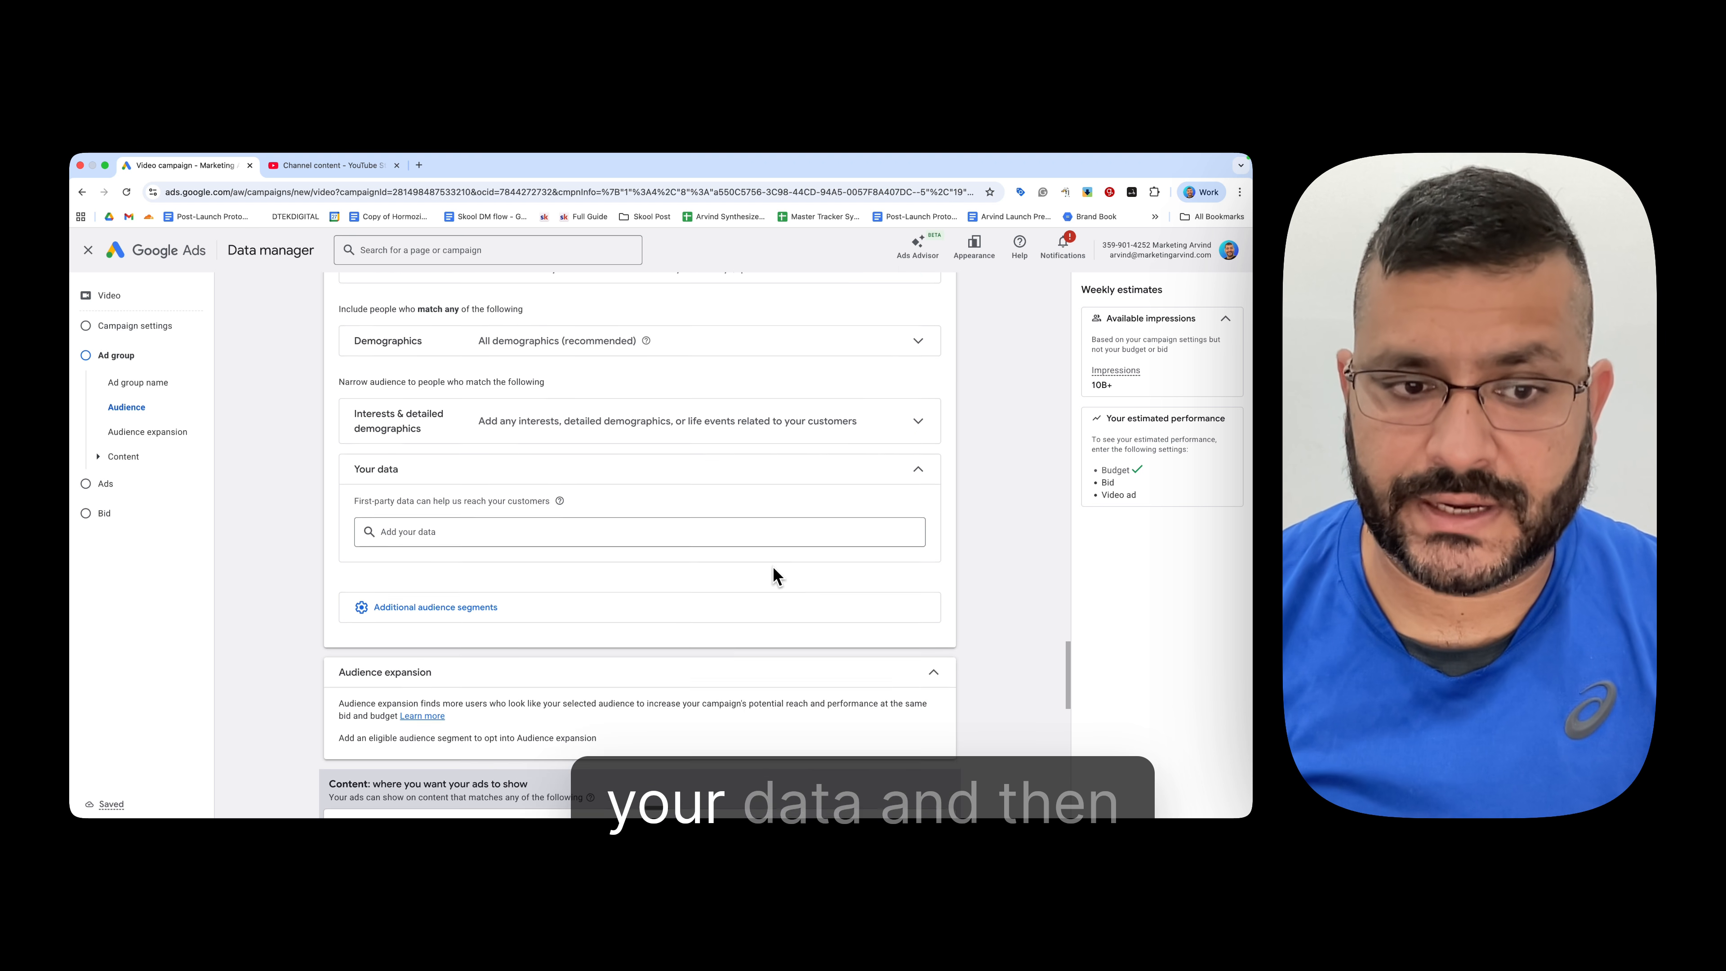
{"action": "scroll", "coordinate": [520, 673], "scroll_direction": "down", "scroll_amount": 3}
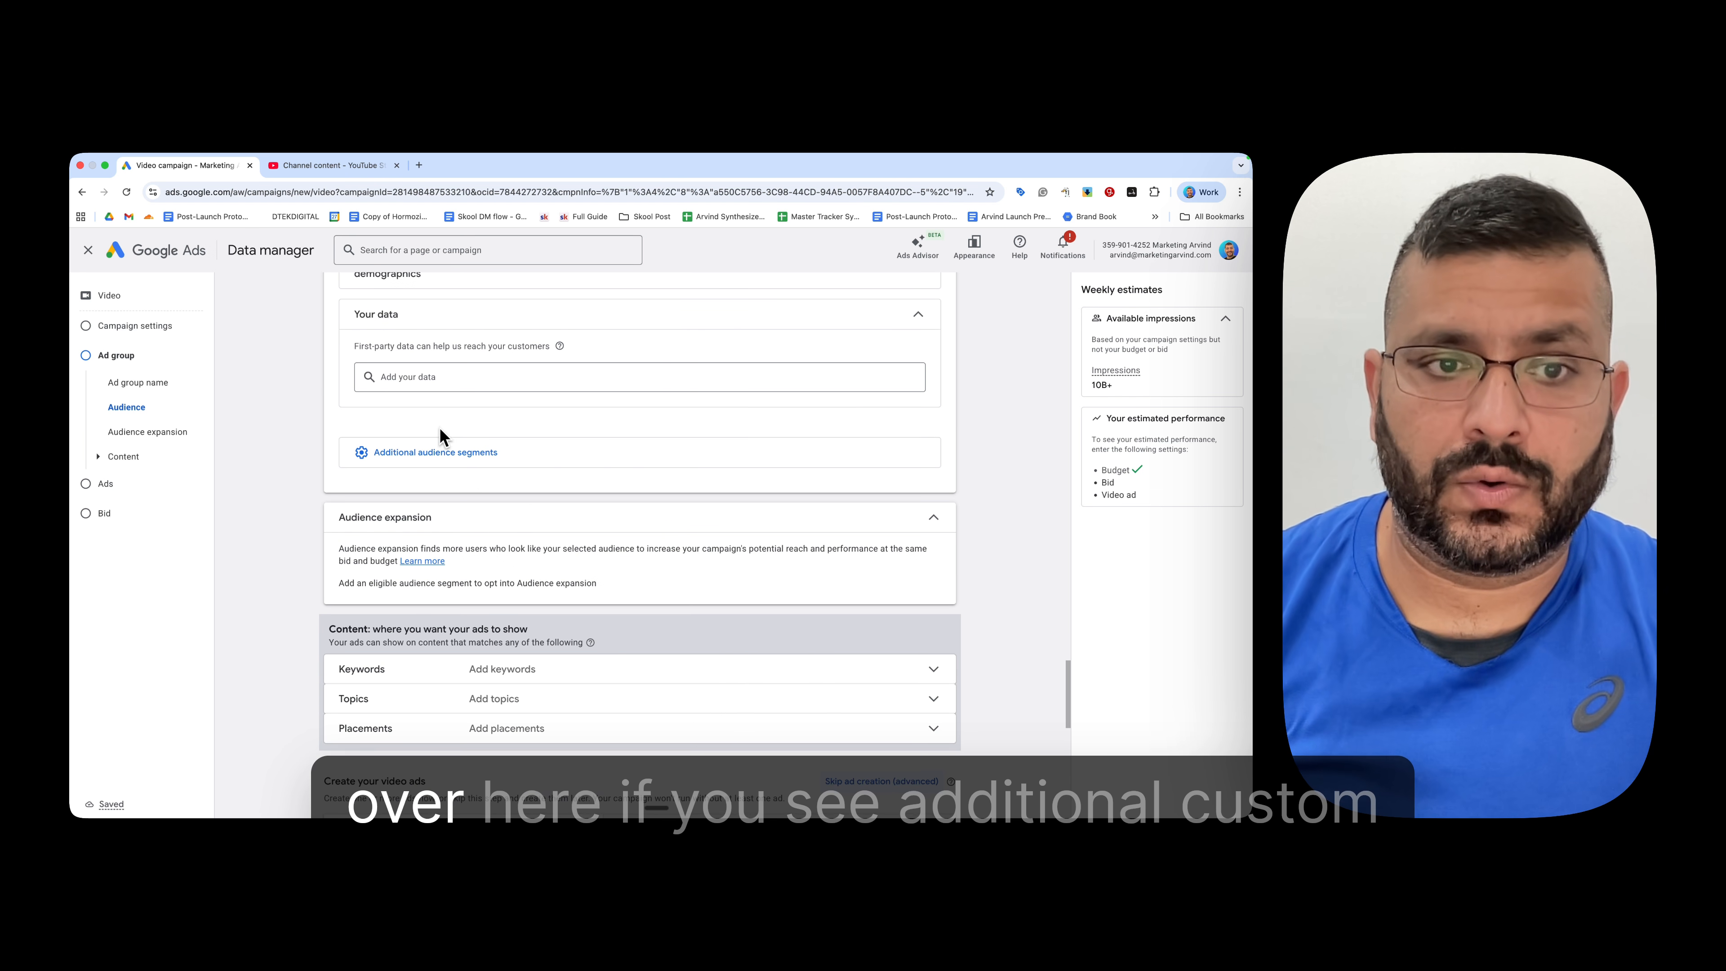
{"action": "left_click", "coordinate": [445, 455]}
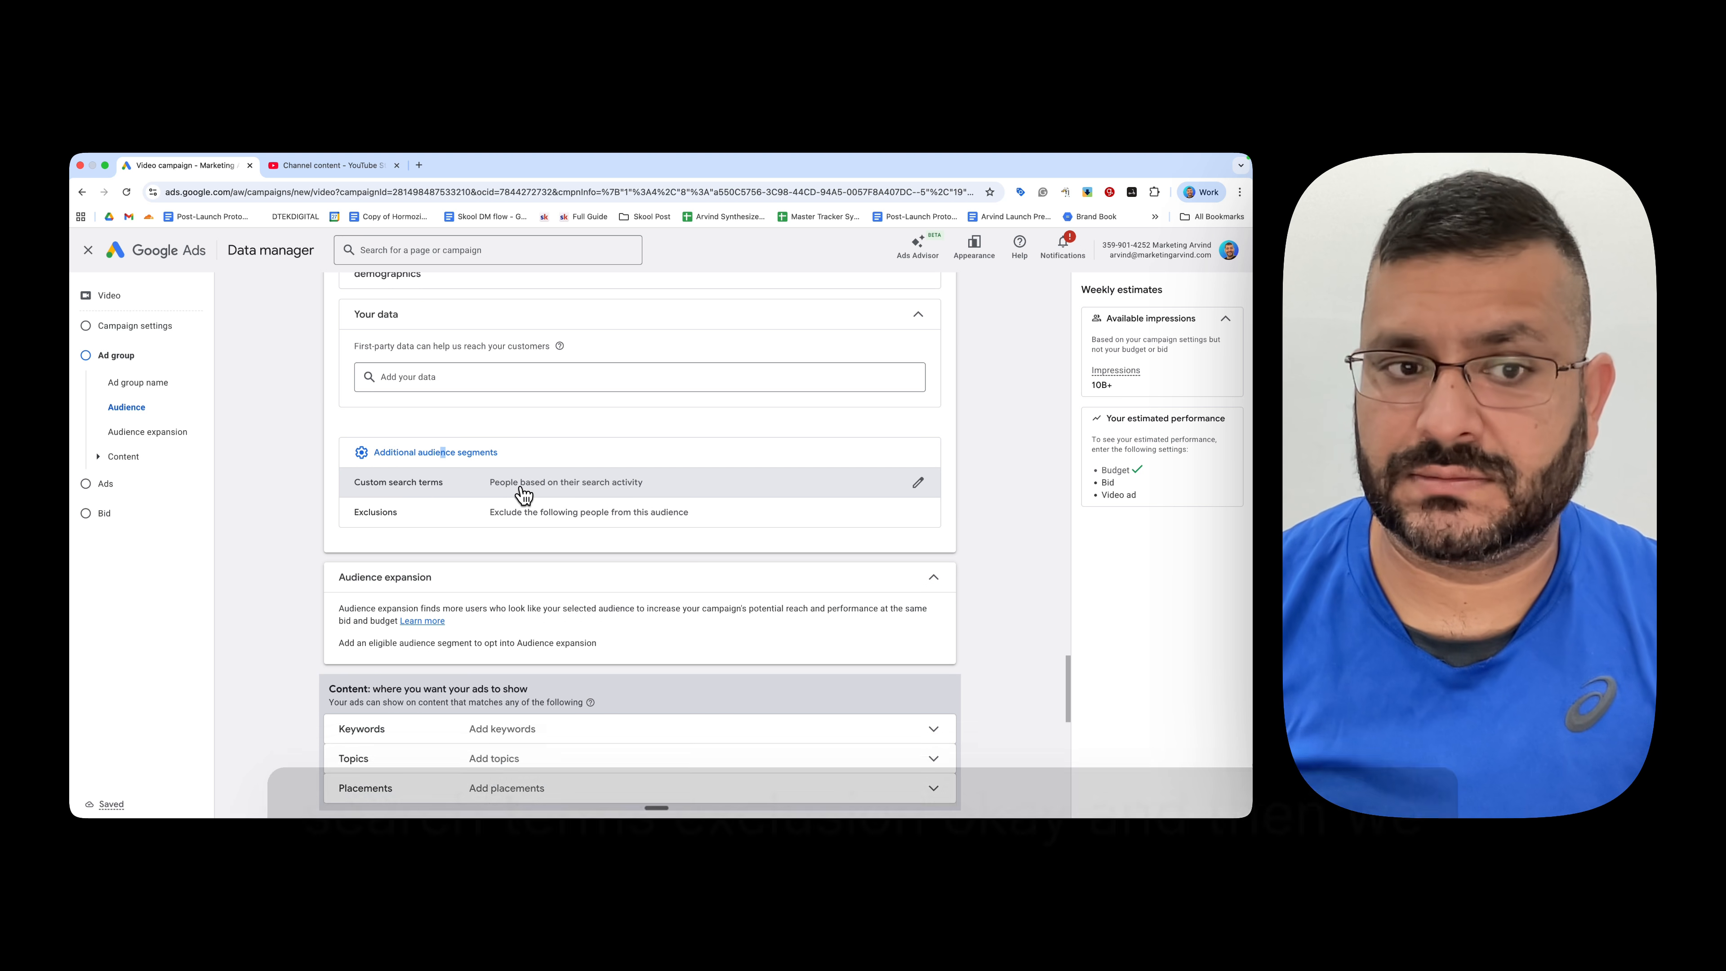
{"action": "scroll", "coordinate": [625, 528], "scroll_direction": "down", "scroll_amount": 2}
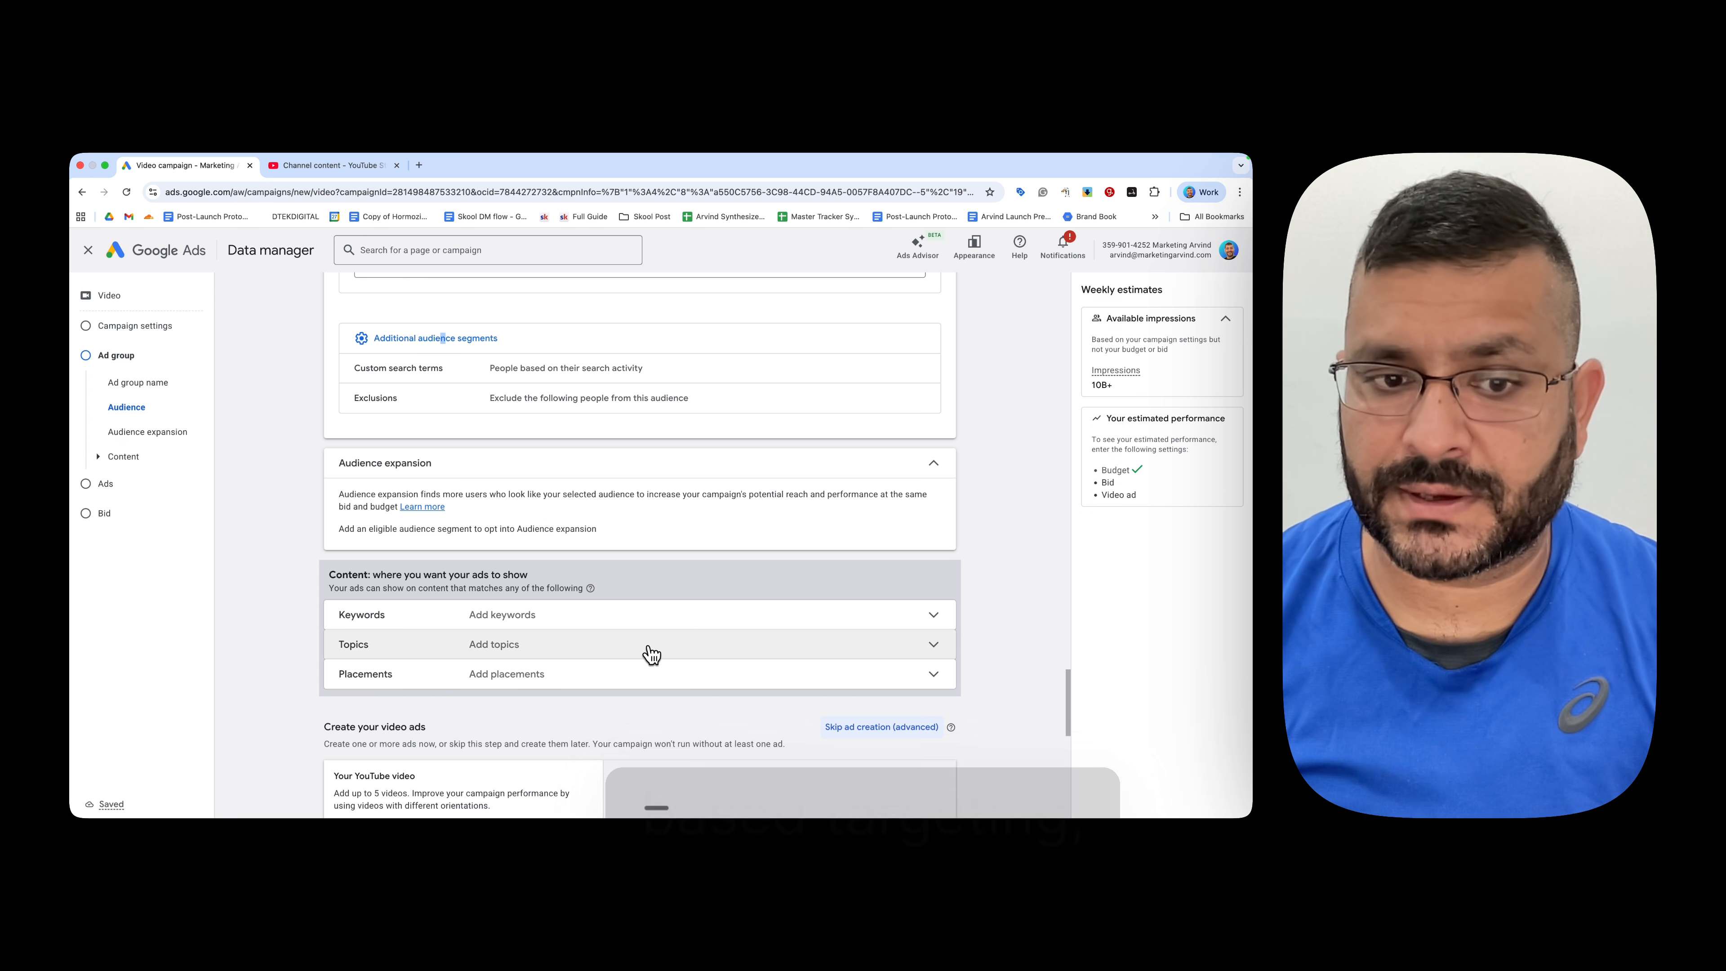
{"action": "scroll", "coordinate": [551, 676], "scroll_direction": "down", "scroll_amount": 2}
{"action": "scroll", "coordinate": [573, 667], "scroll_direction": "up", "scroll_amount": 2}
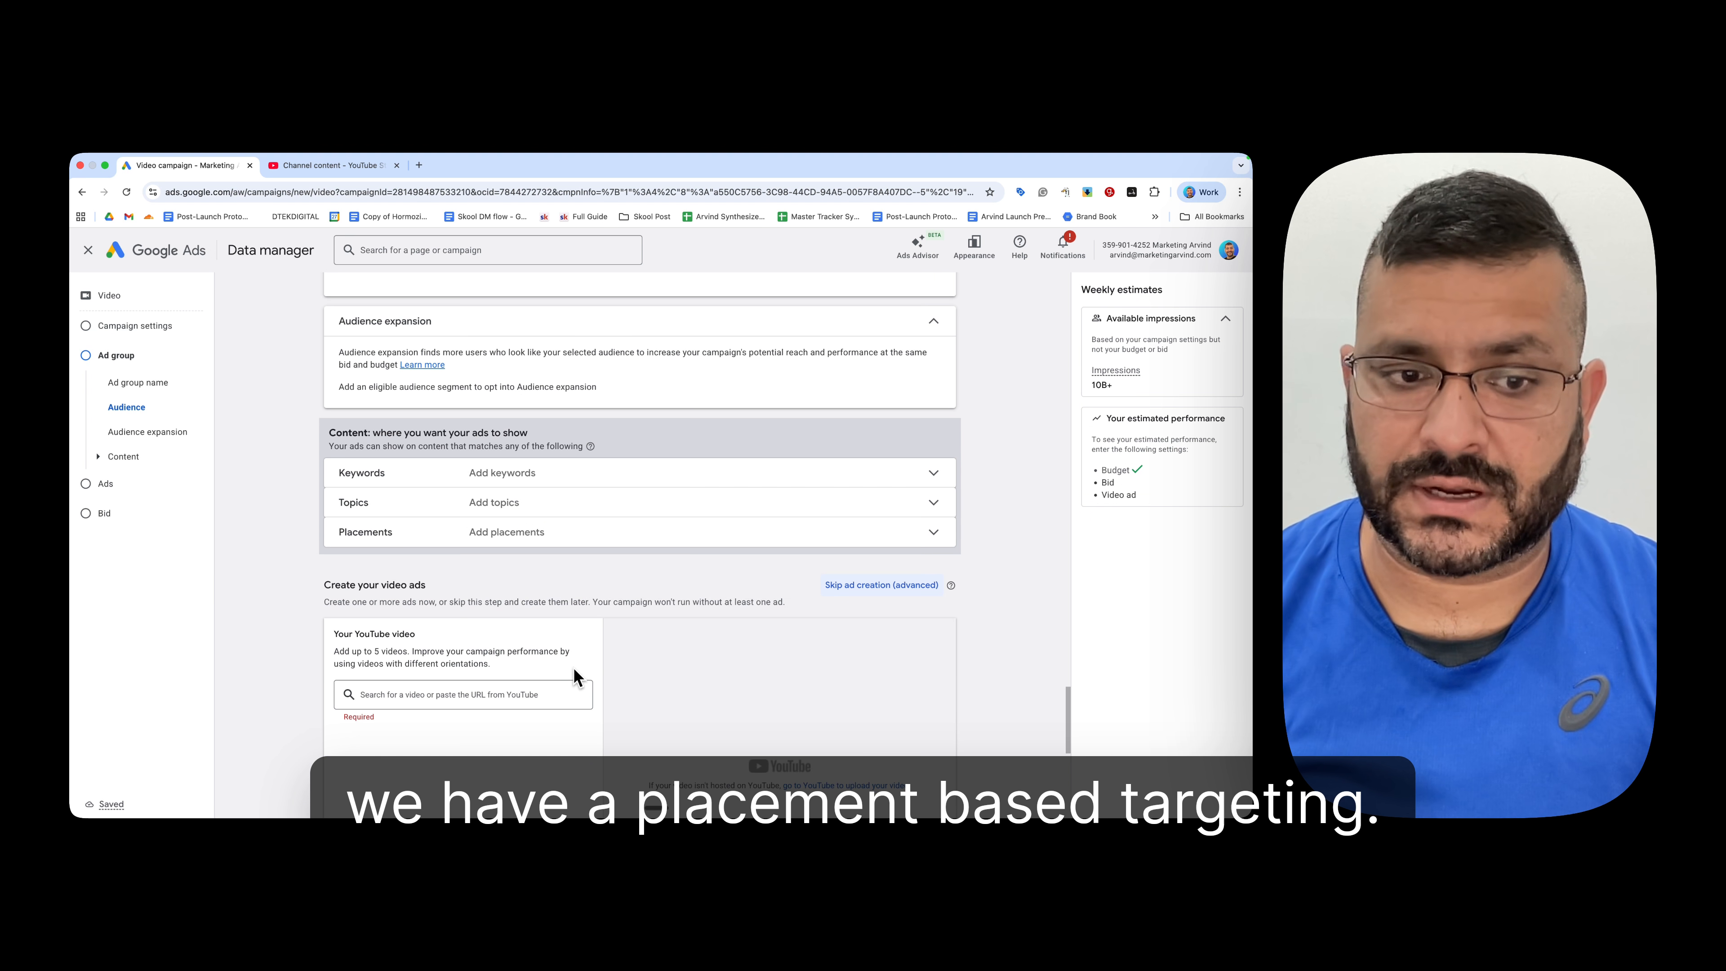
{"action": "scroll", "coordinate": [631, 583], "scroll_direction": "up", "scroll_amount": 8}
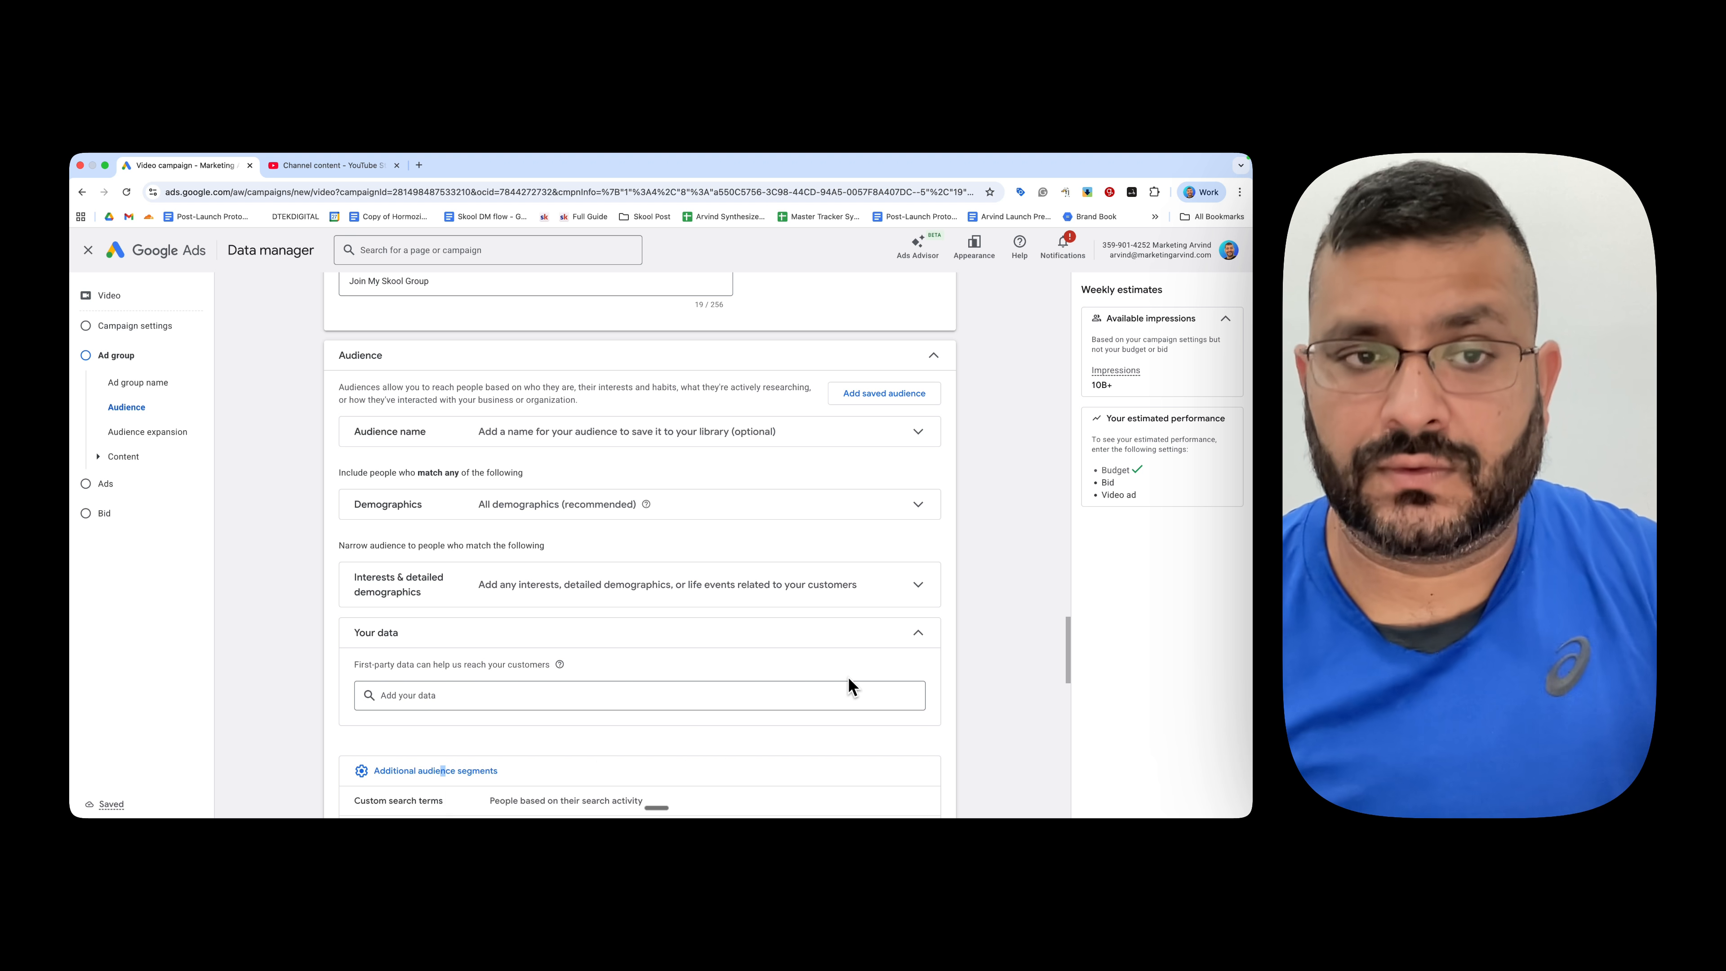
Step: Search the audience's interests and detailed demographics for "Marketing" and add the Digital Marketing Services in-market segment
{"action": "left_click", "coordinate": [600, 441]}
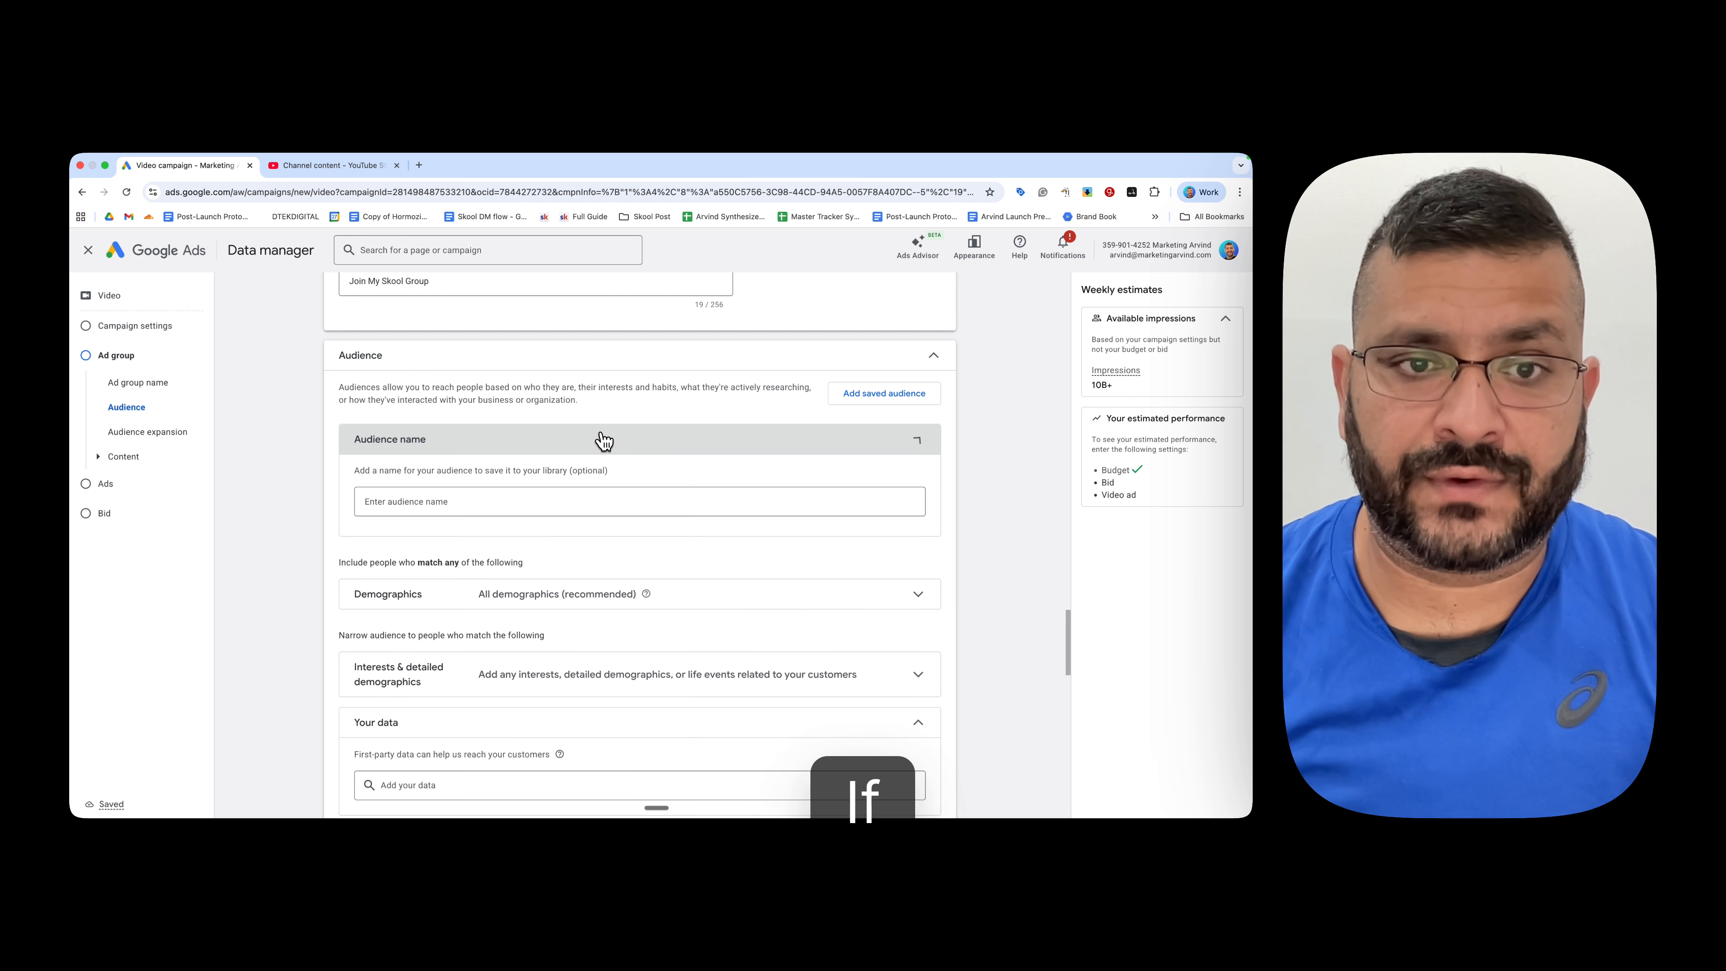
{"action": "left_click", "coordinate": [454, 503]}
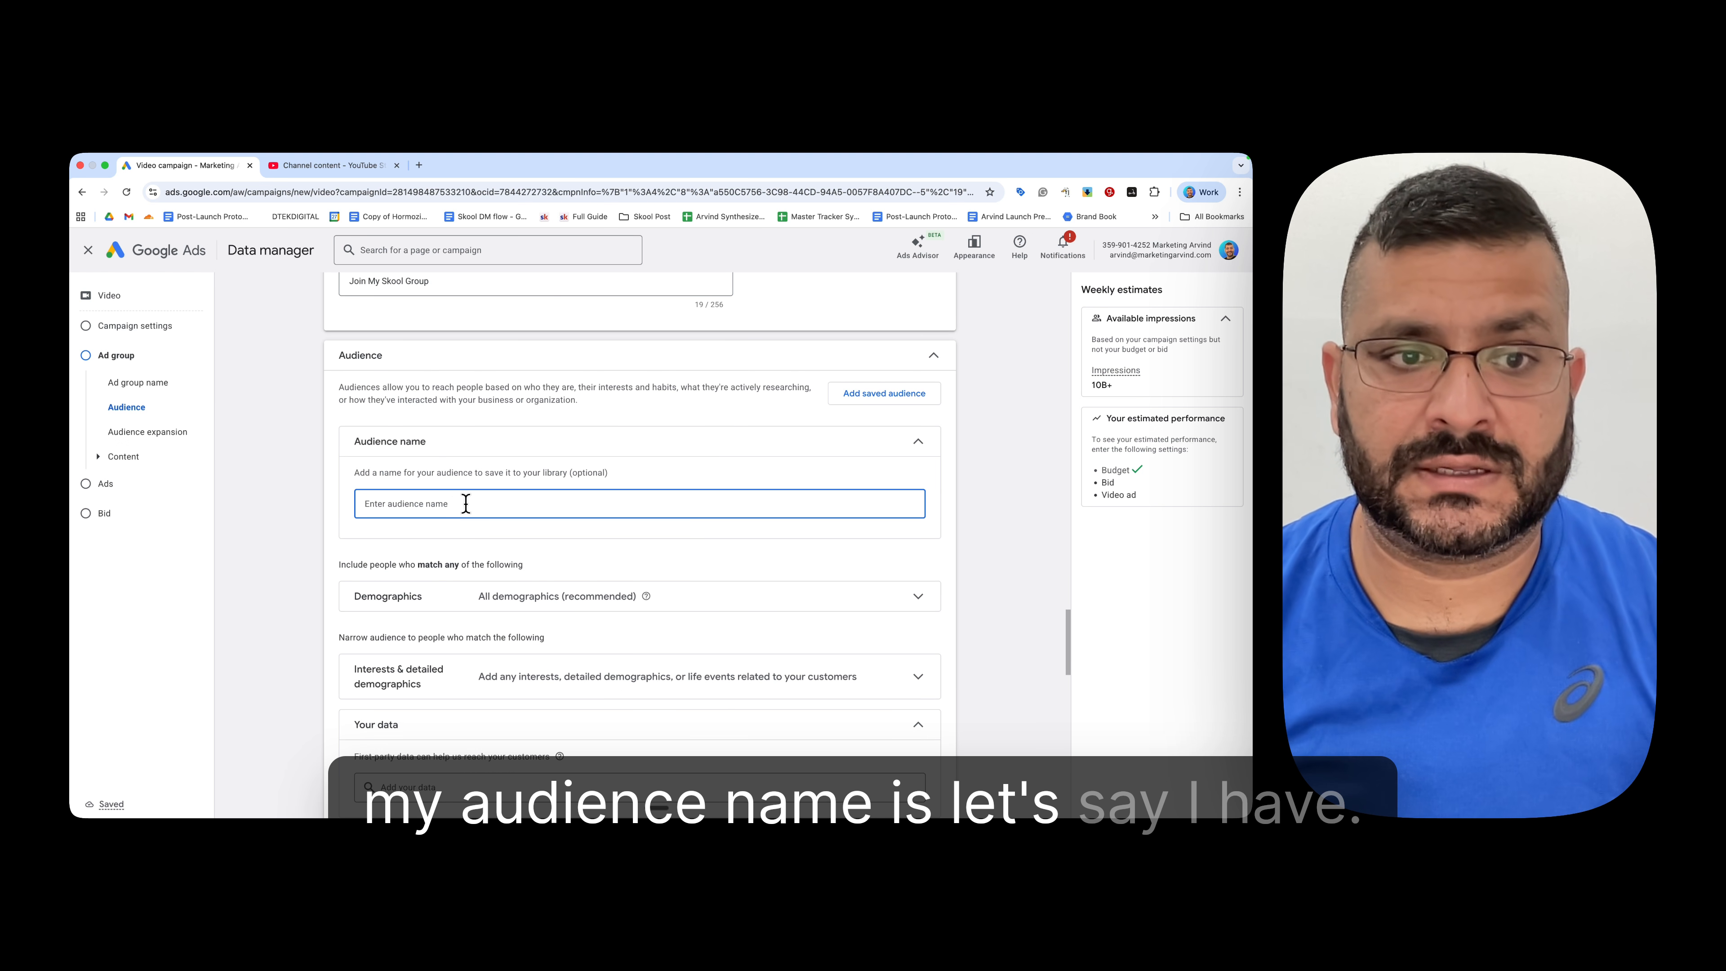
{"action": "scroll", "coordinate": [624, 513], "scroll_direction": "down", "scroll_amount": 2}
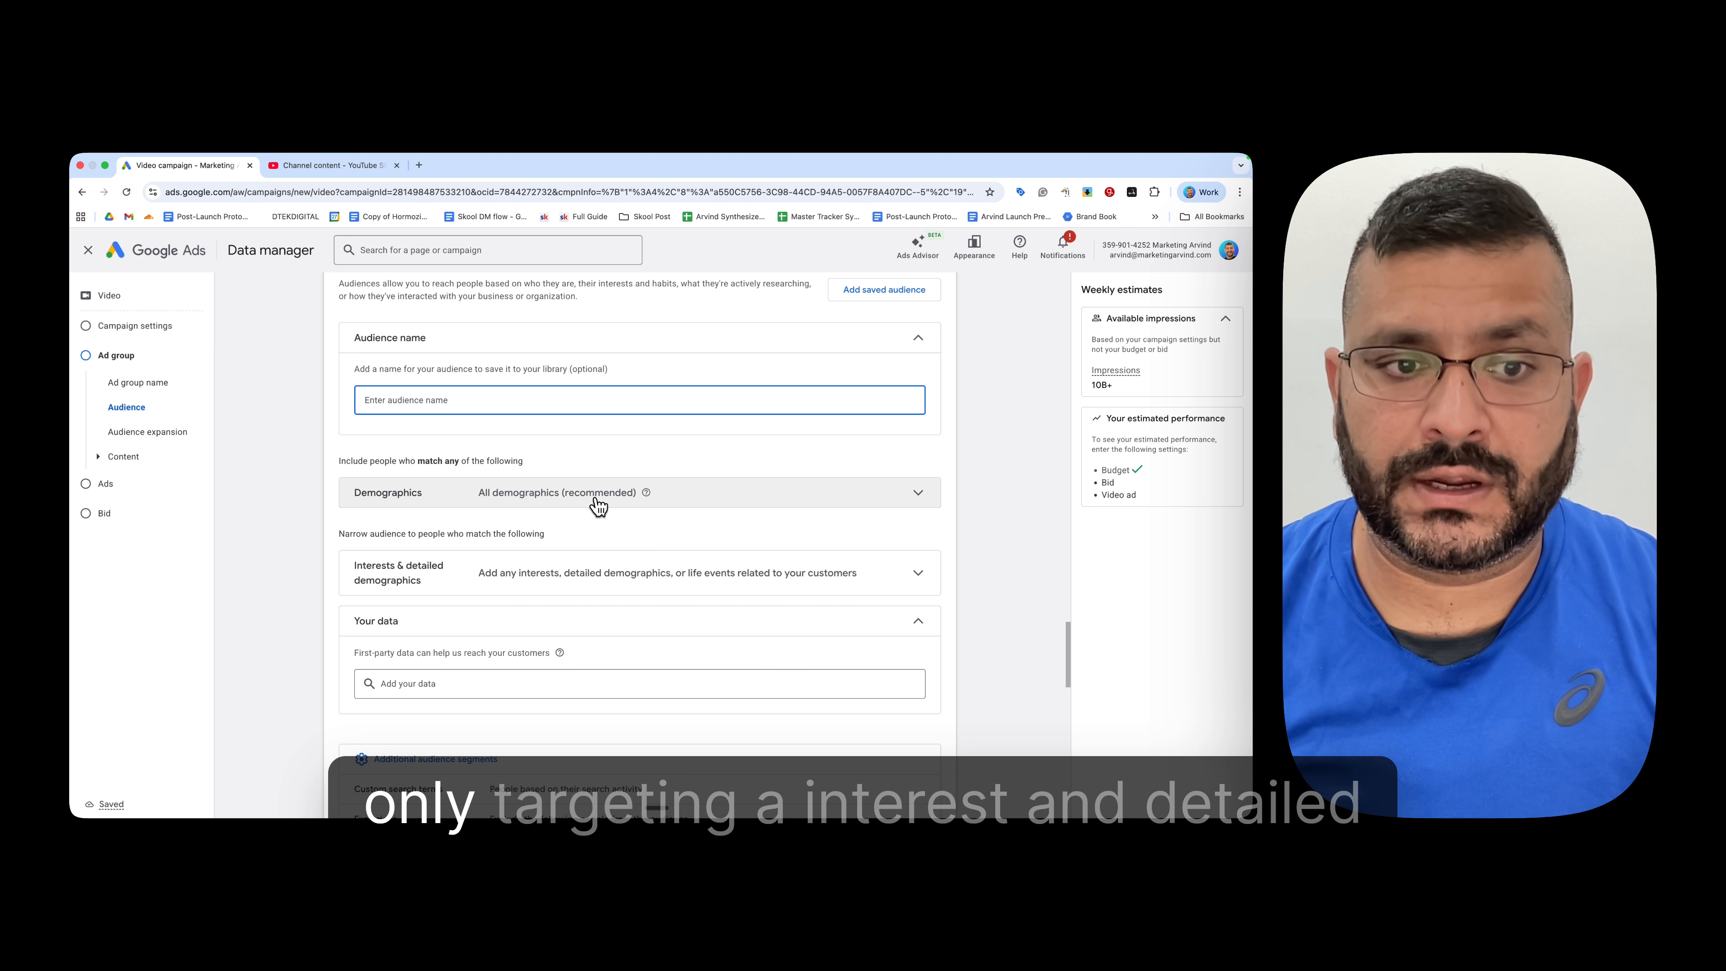
{"action": "left_click", "coordinate": [552, 583]}
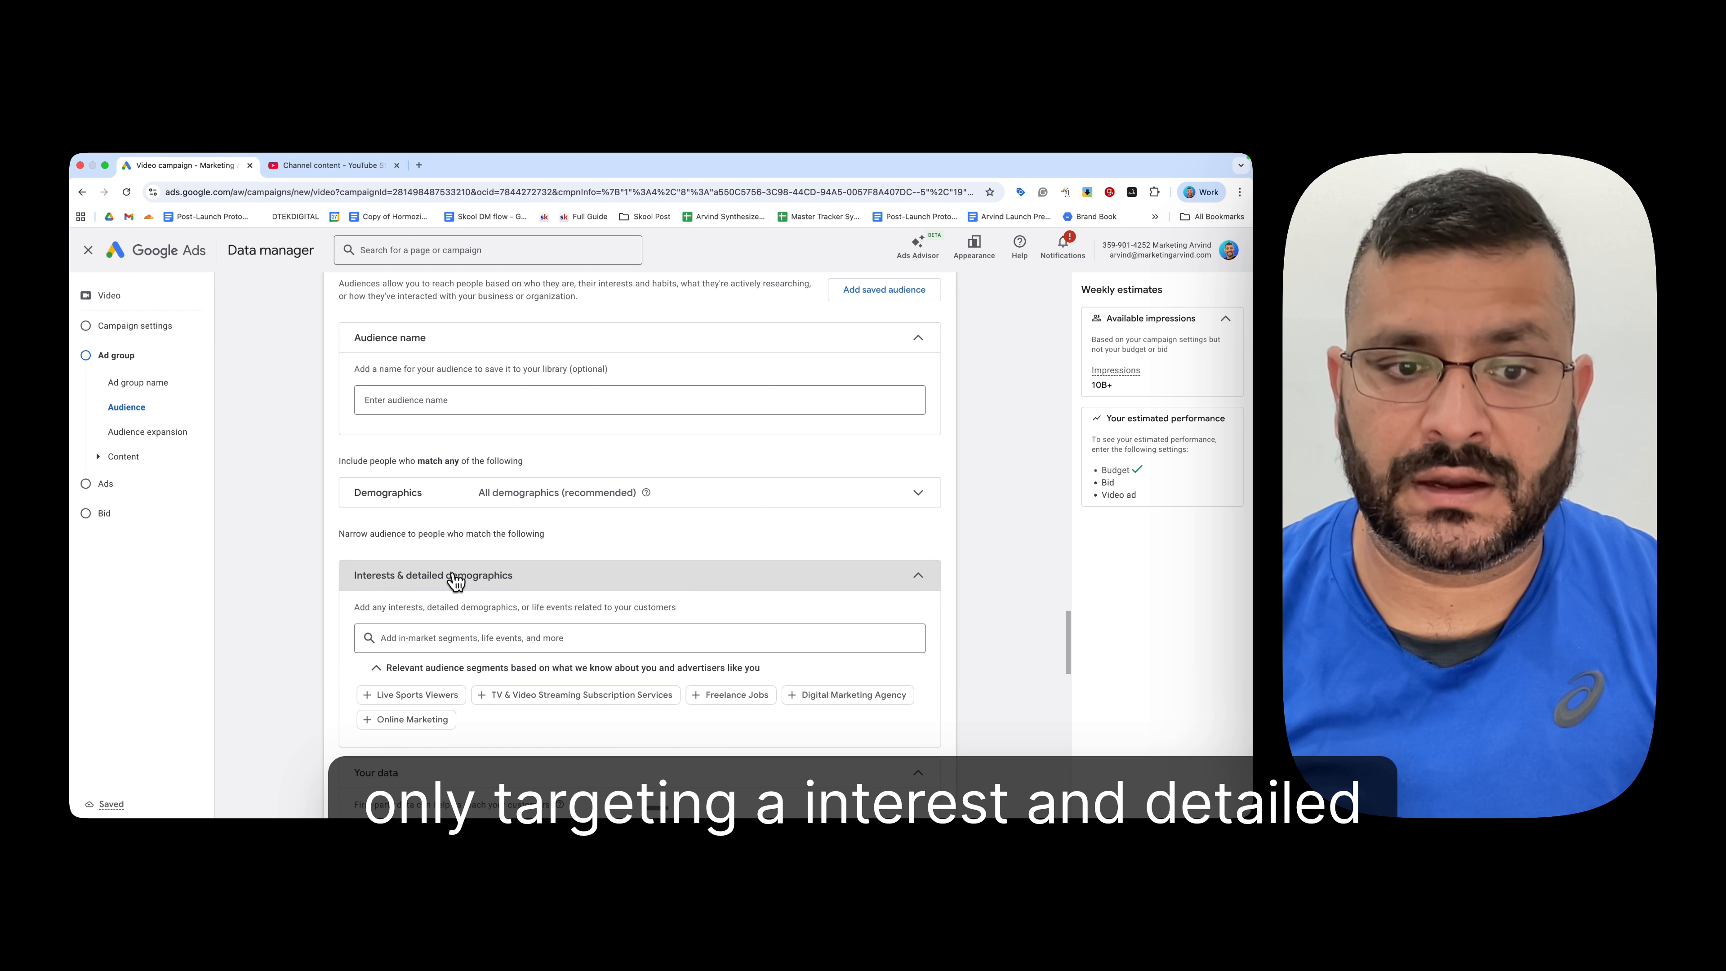
{"action": "left_click", "coordinate": [455, 637]}
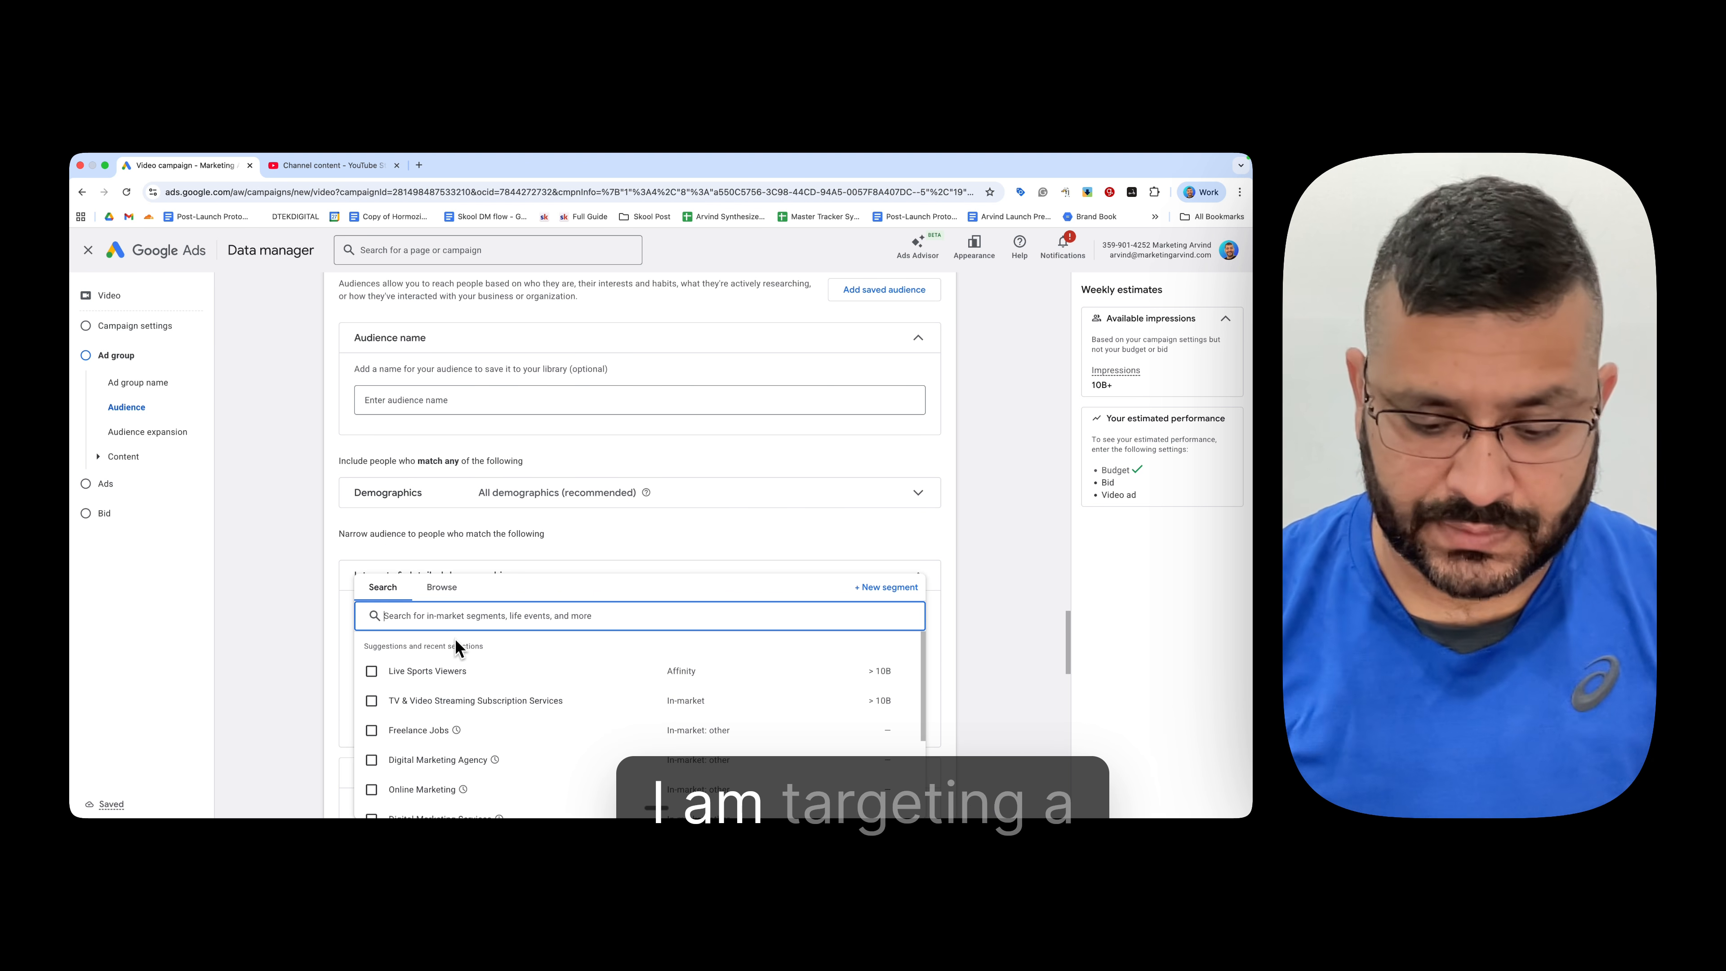
{"action": "type", "text": "Marketing"}
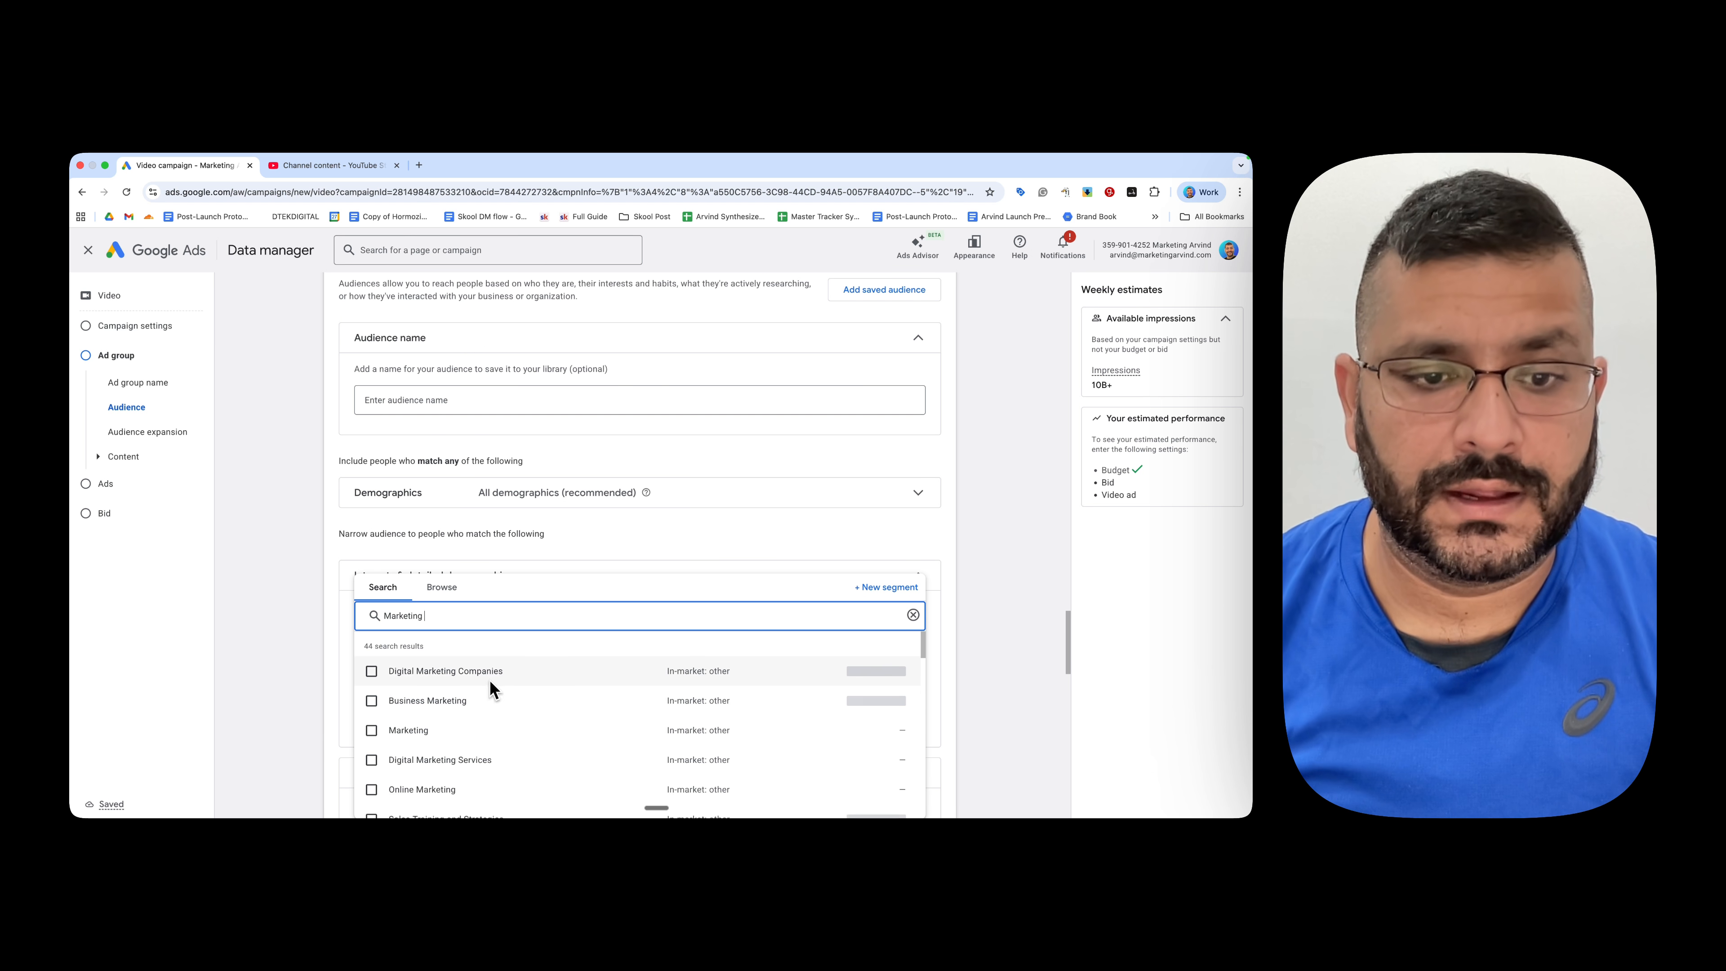
{"action": "left_click", "coordinate": [372, 672]}
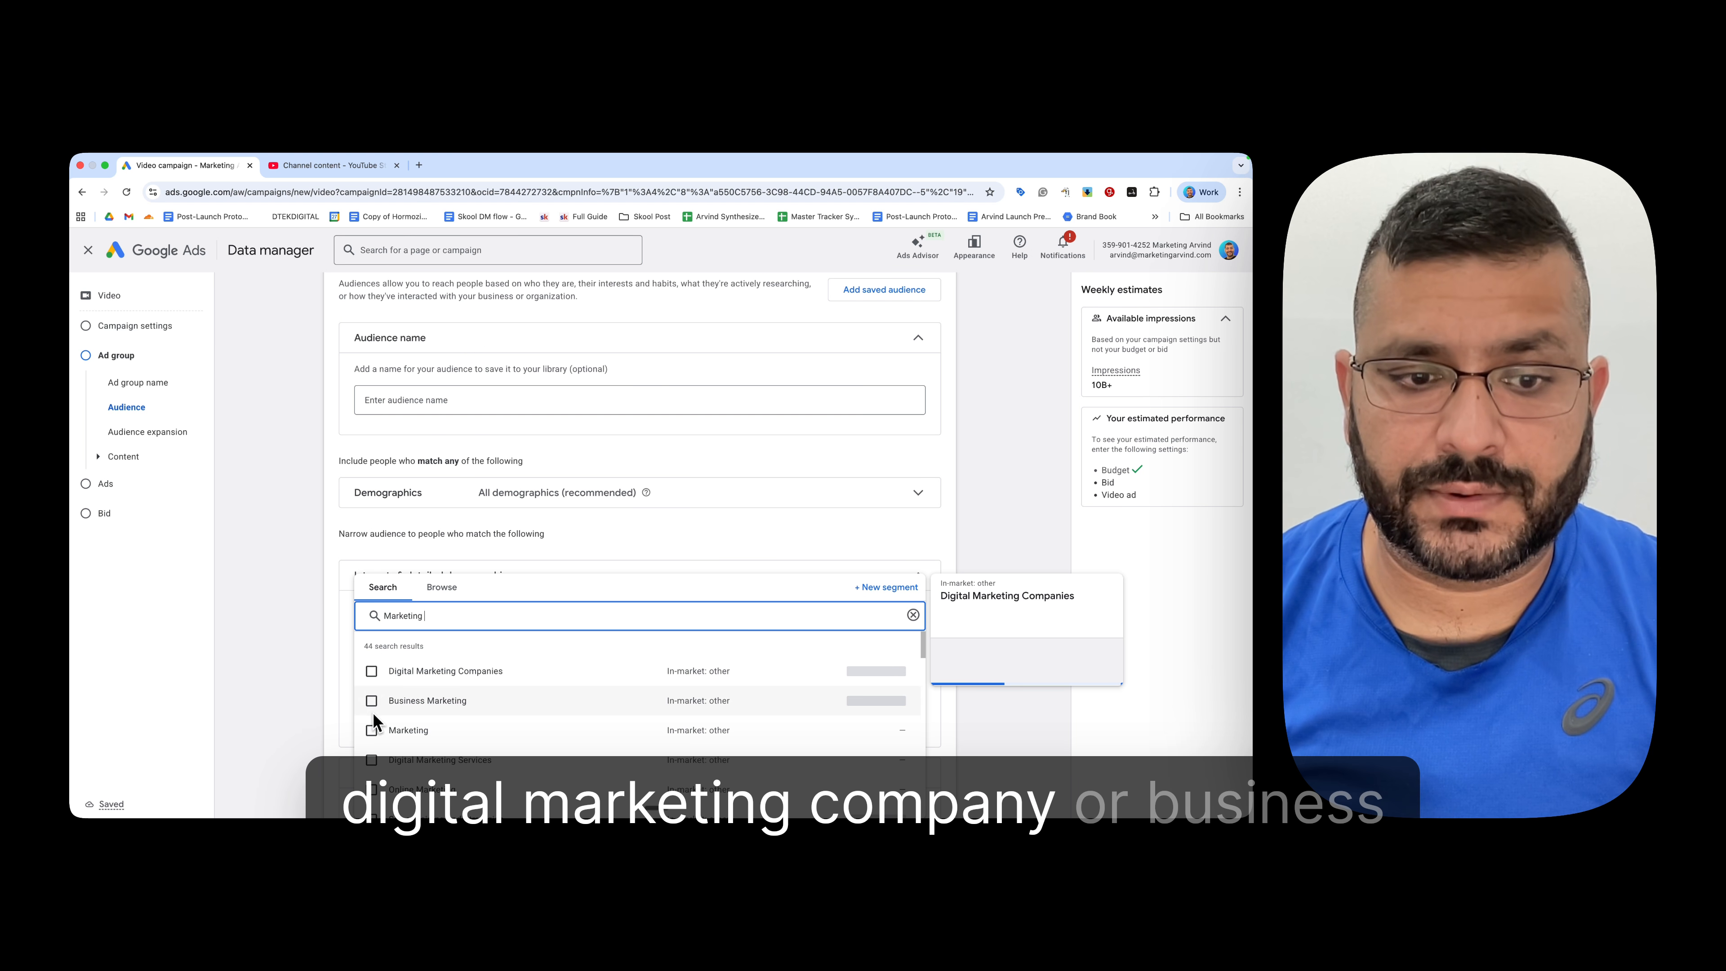
{"action": "left_click", "coordinate": [372, 762]}
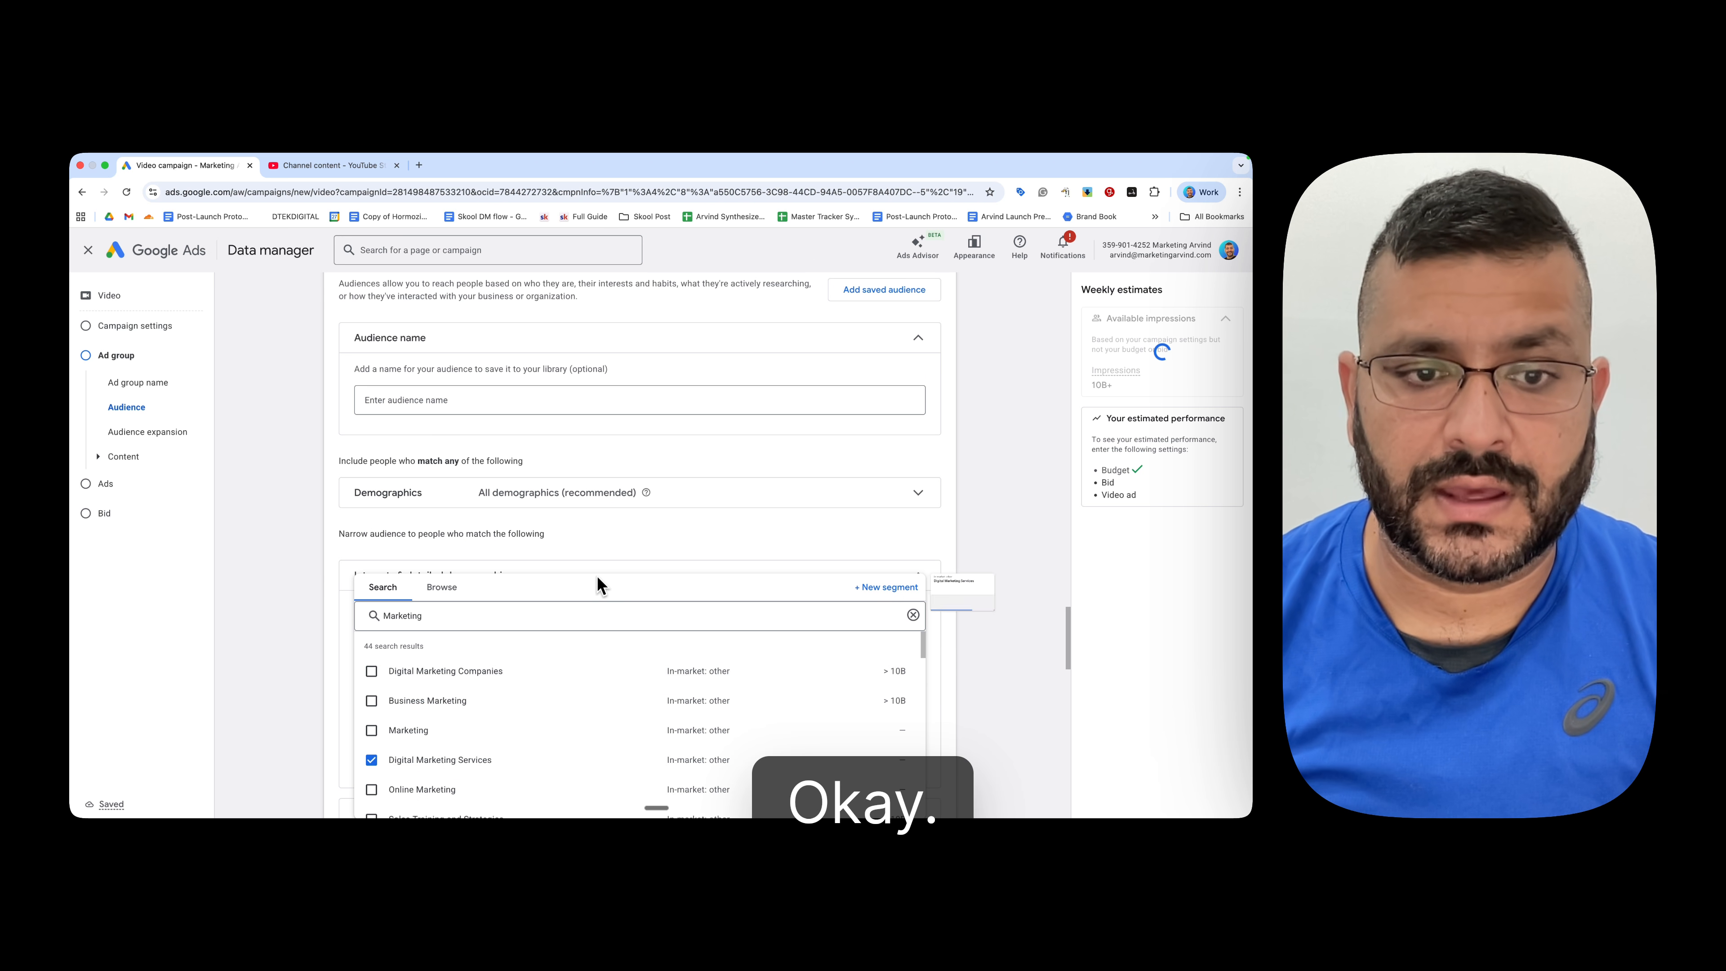
{"action": "left_click", "coordinate": [698, 547]}
Step: Name the audience "Digital Marketing (Audience)"
{"action": "scroll", "coordinate": [525, 374], "scroll_direction": "up", "scroll_amount": 4}
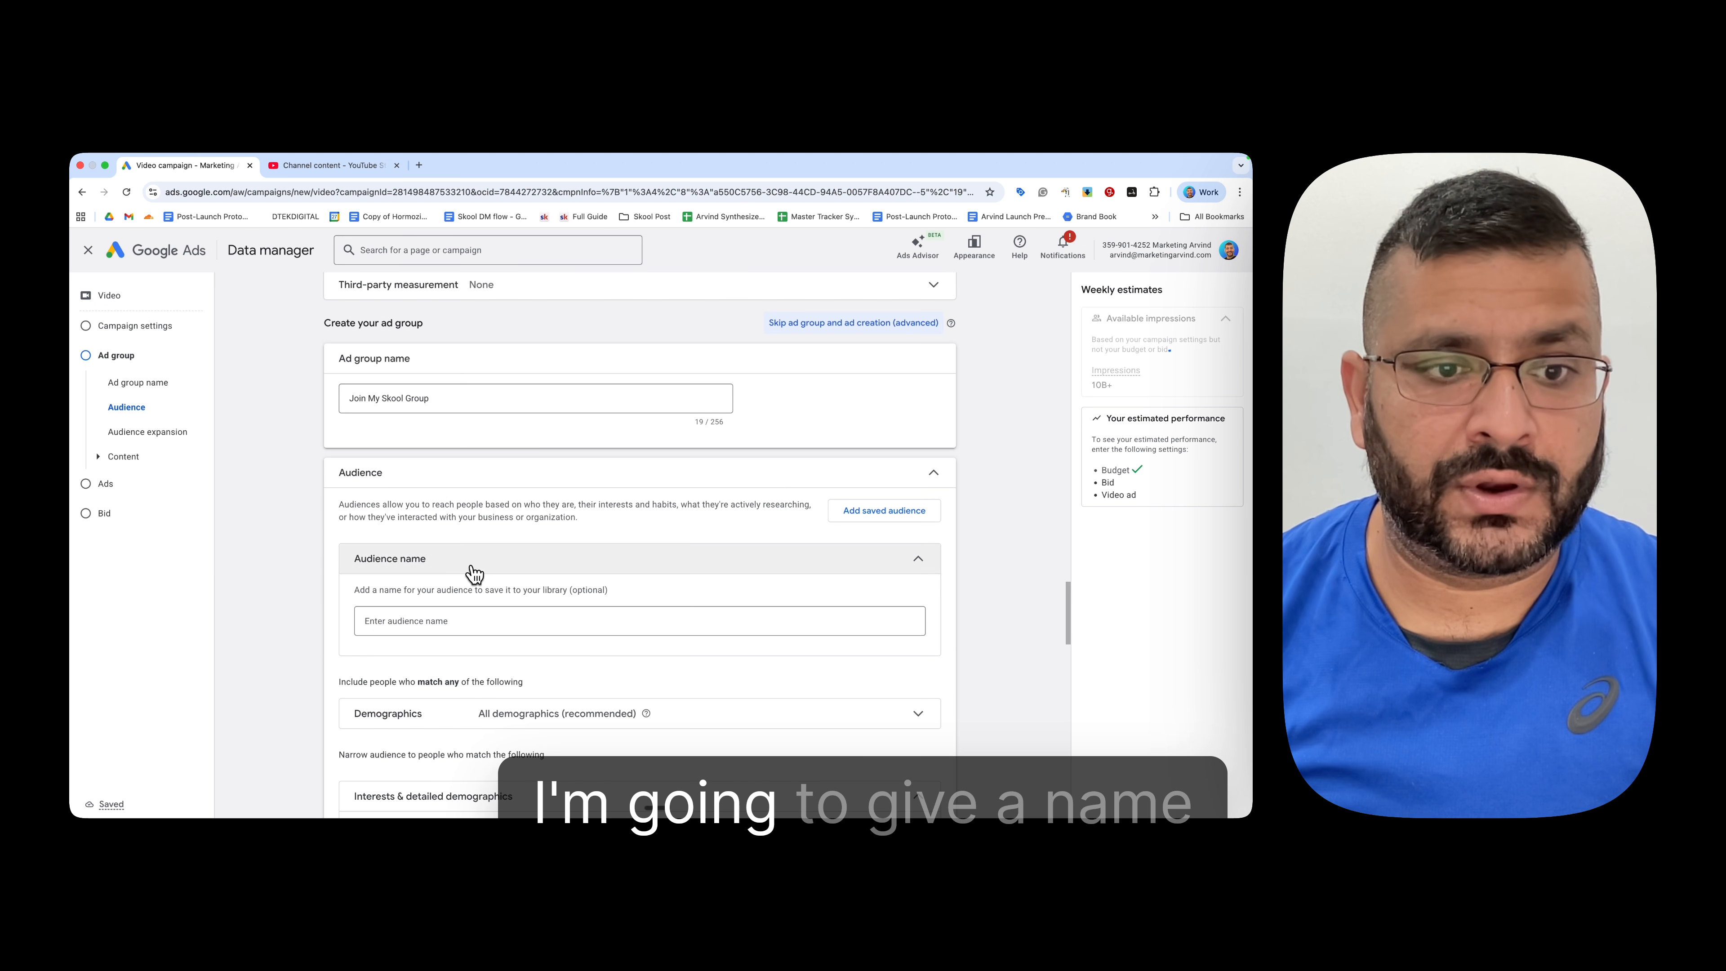
{"action": "left_click", "coordinate": [438, 615]}
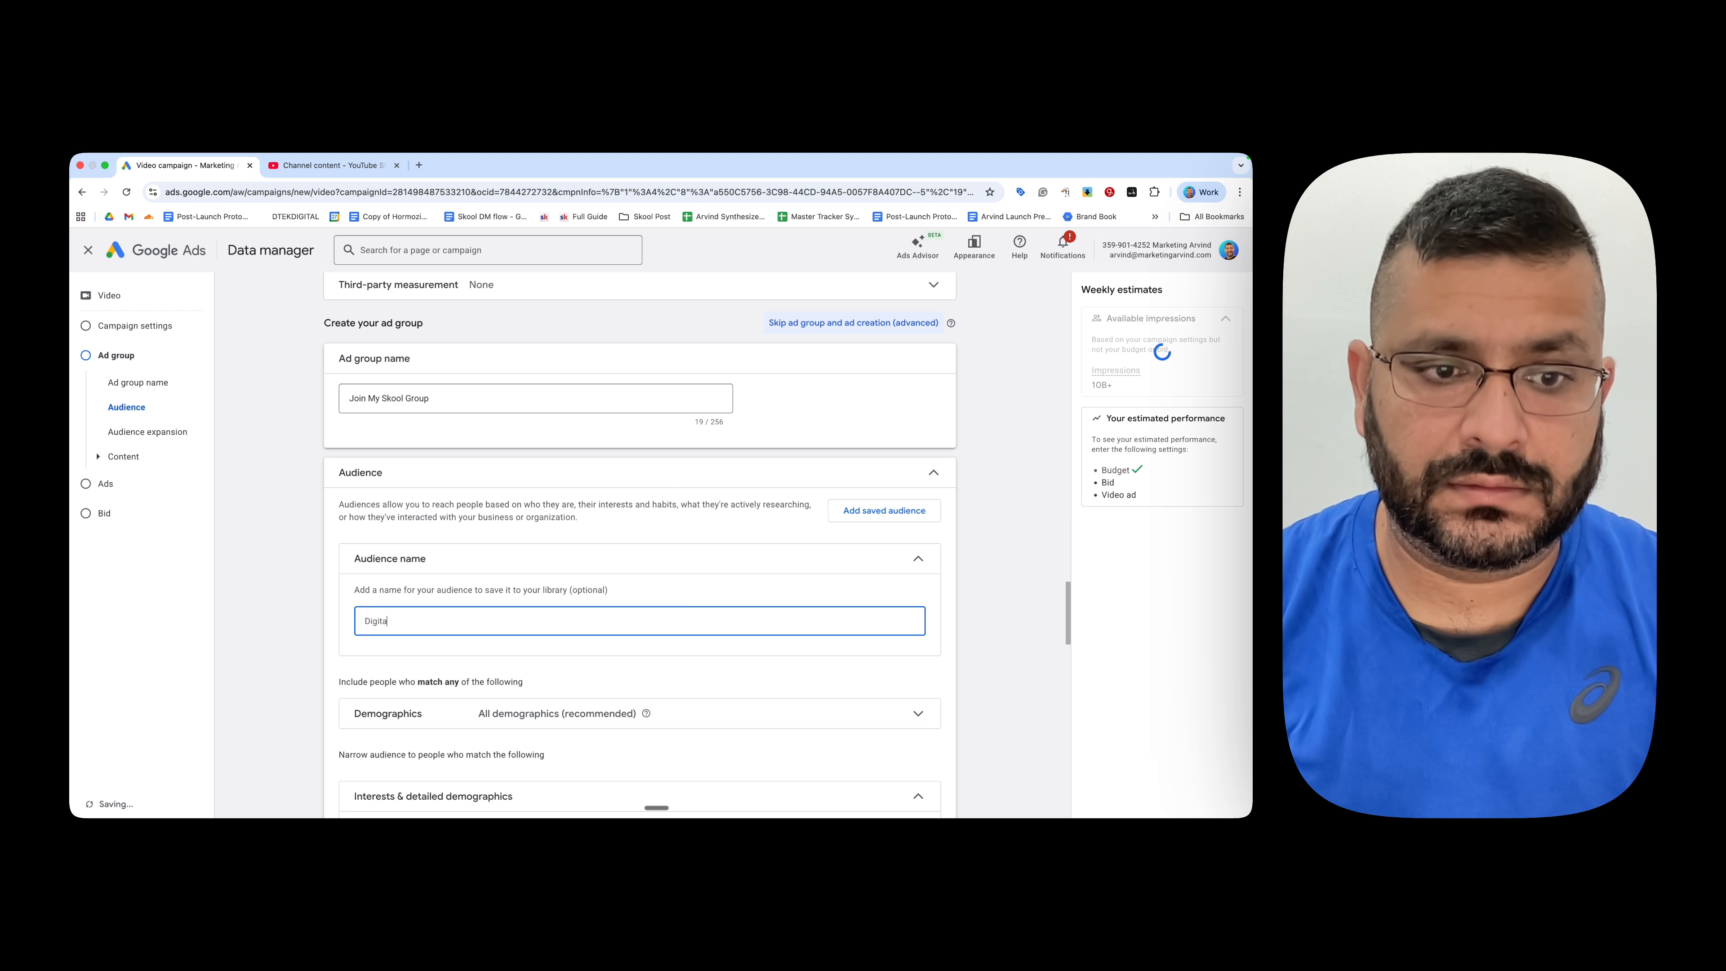
{"action": "type", "text": "Digital Marketing"}
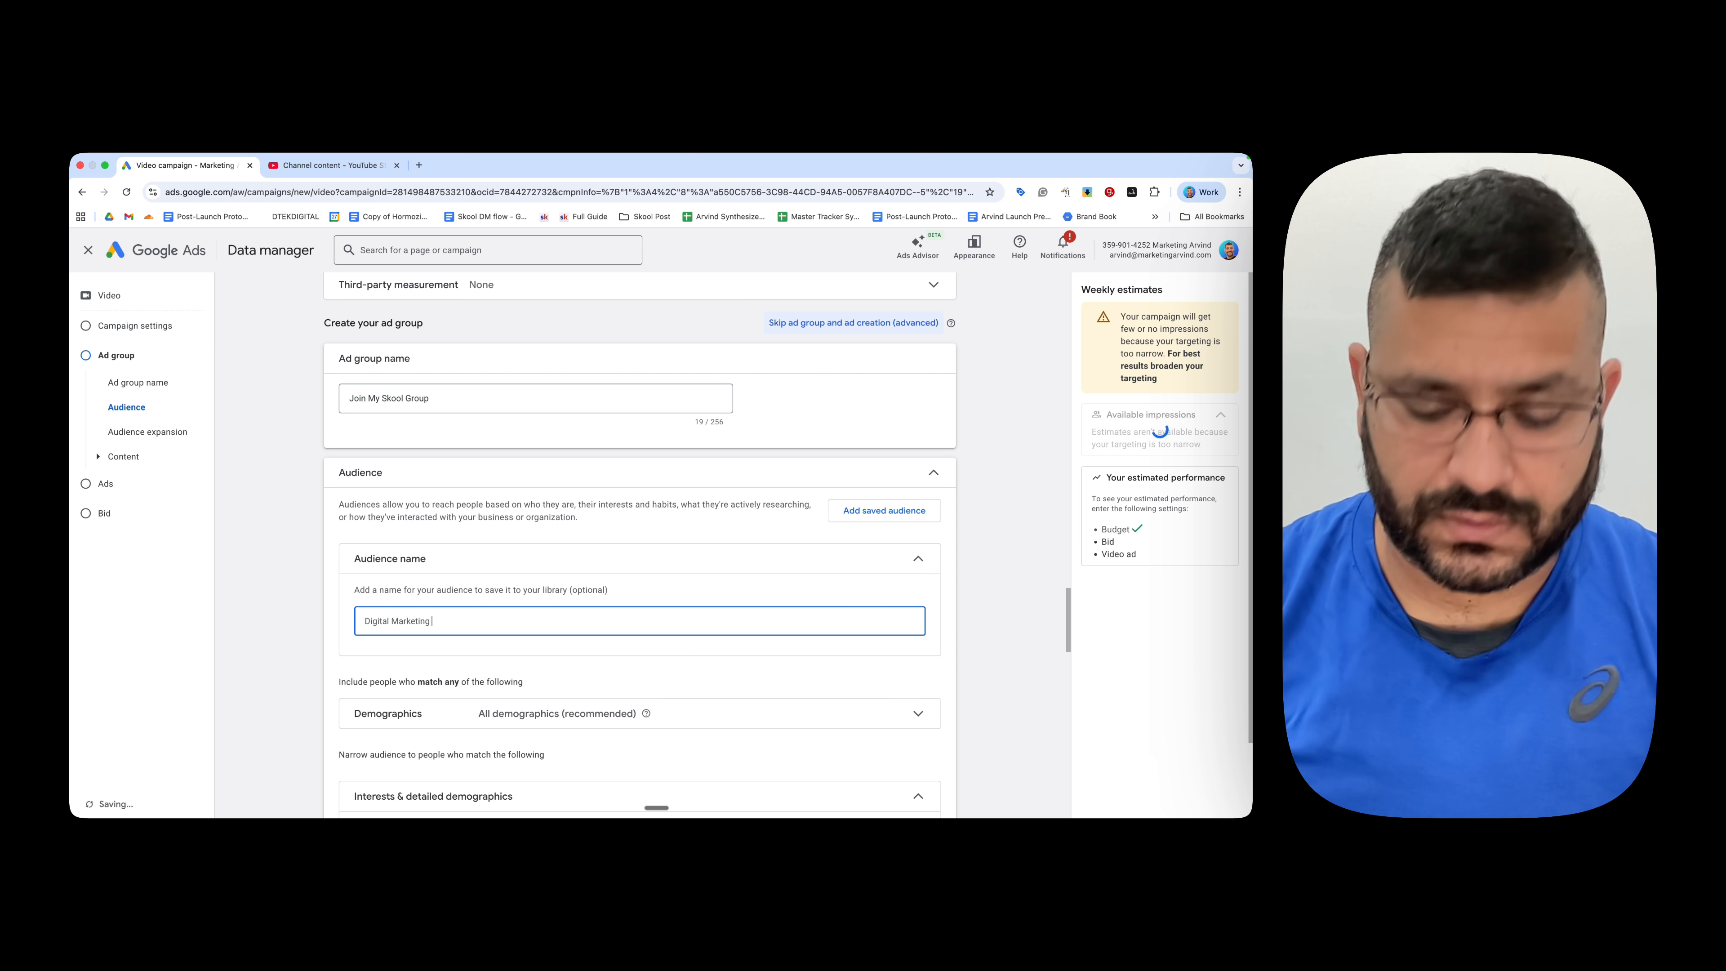
{"action": "type", "text": " (Audienc"}
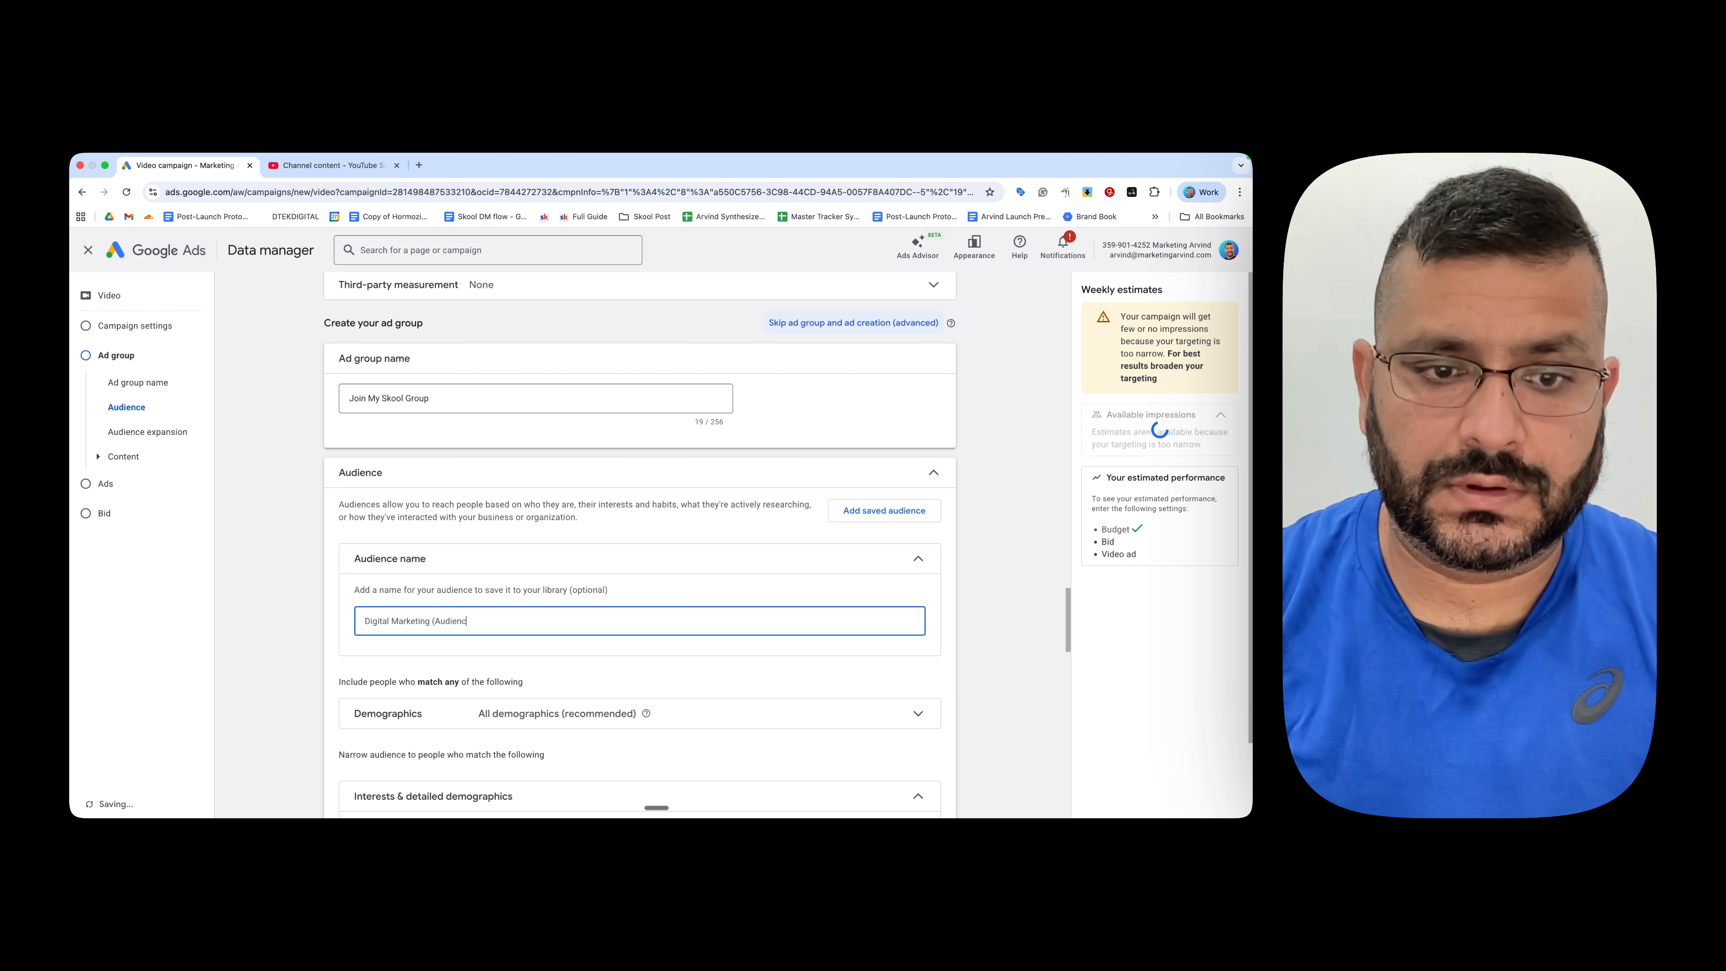
{"action": "type", "text": "e"}
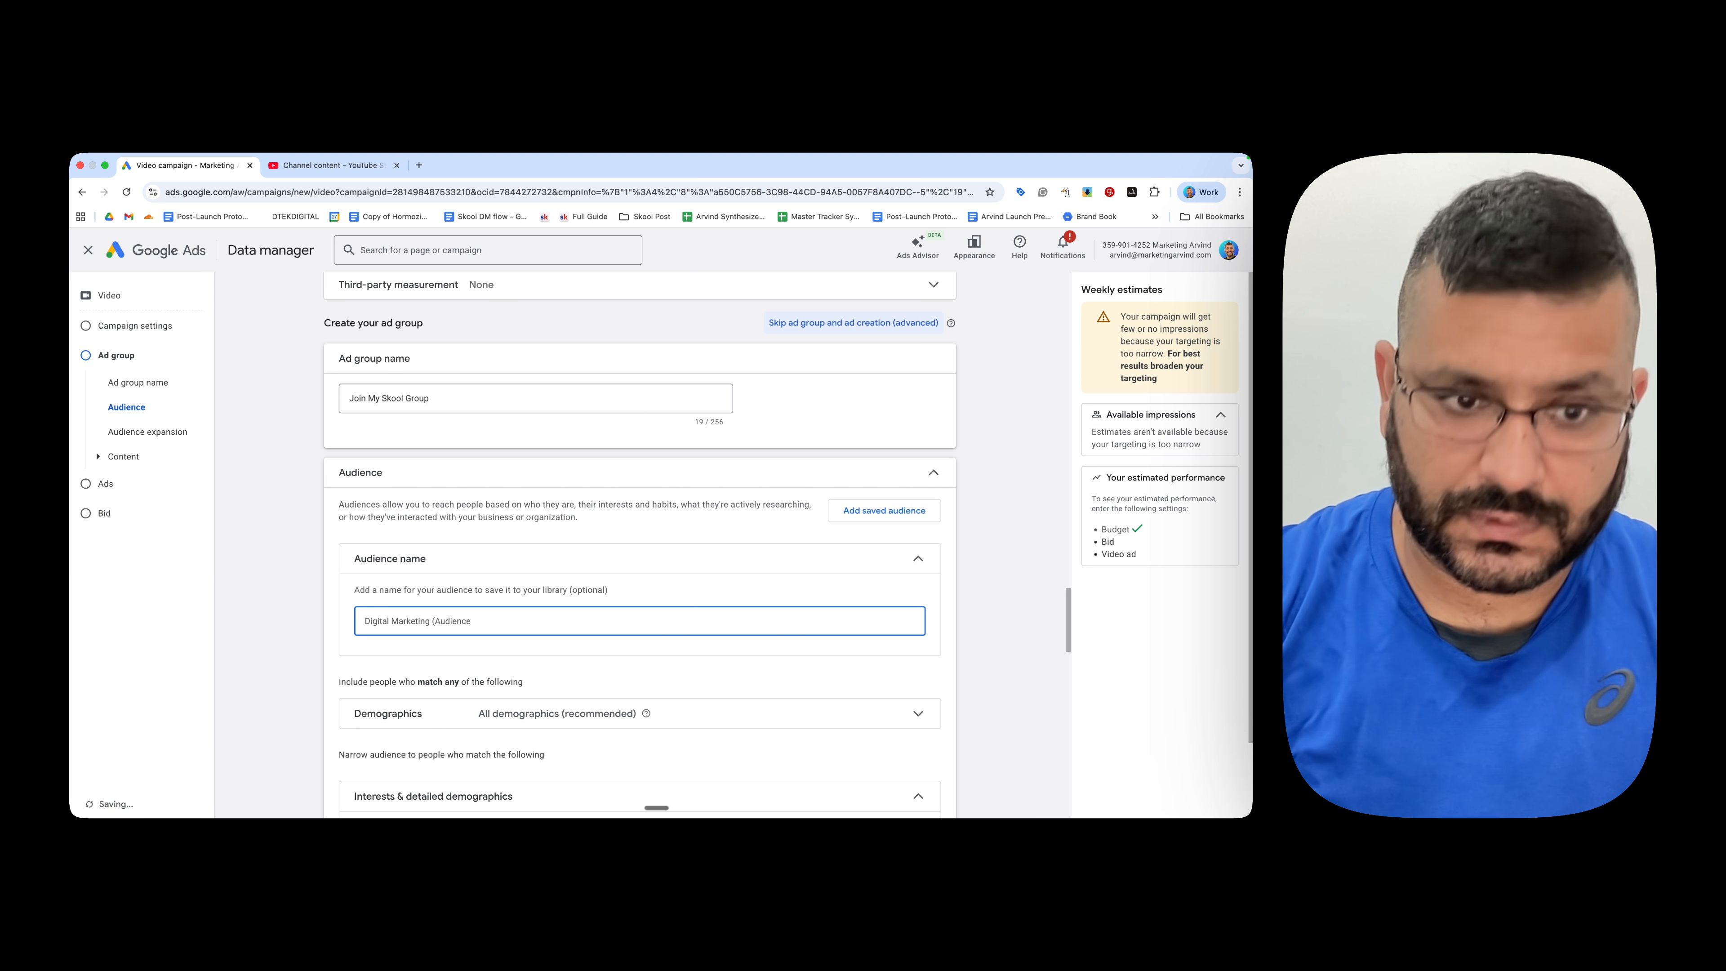
{"action": "type", "text": ")"}
Step: Review the audience setup, including the details of the Digital Marketing Services segment, and the remaining audience expansion and content options
{"action": "scroll", "coordinate": [505, 560], "scroll_direction": "down", "scroll_amount": 5}
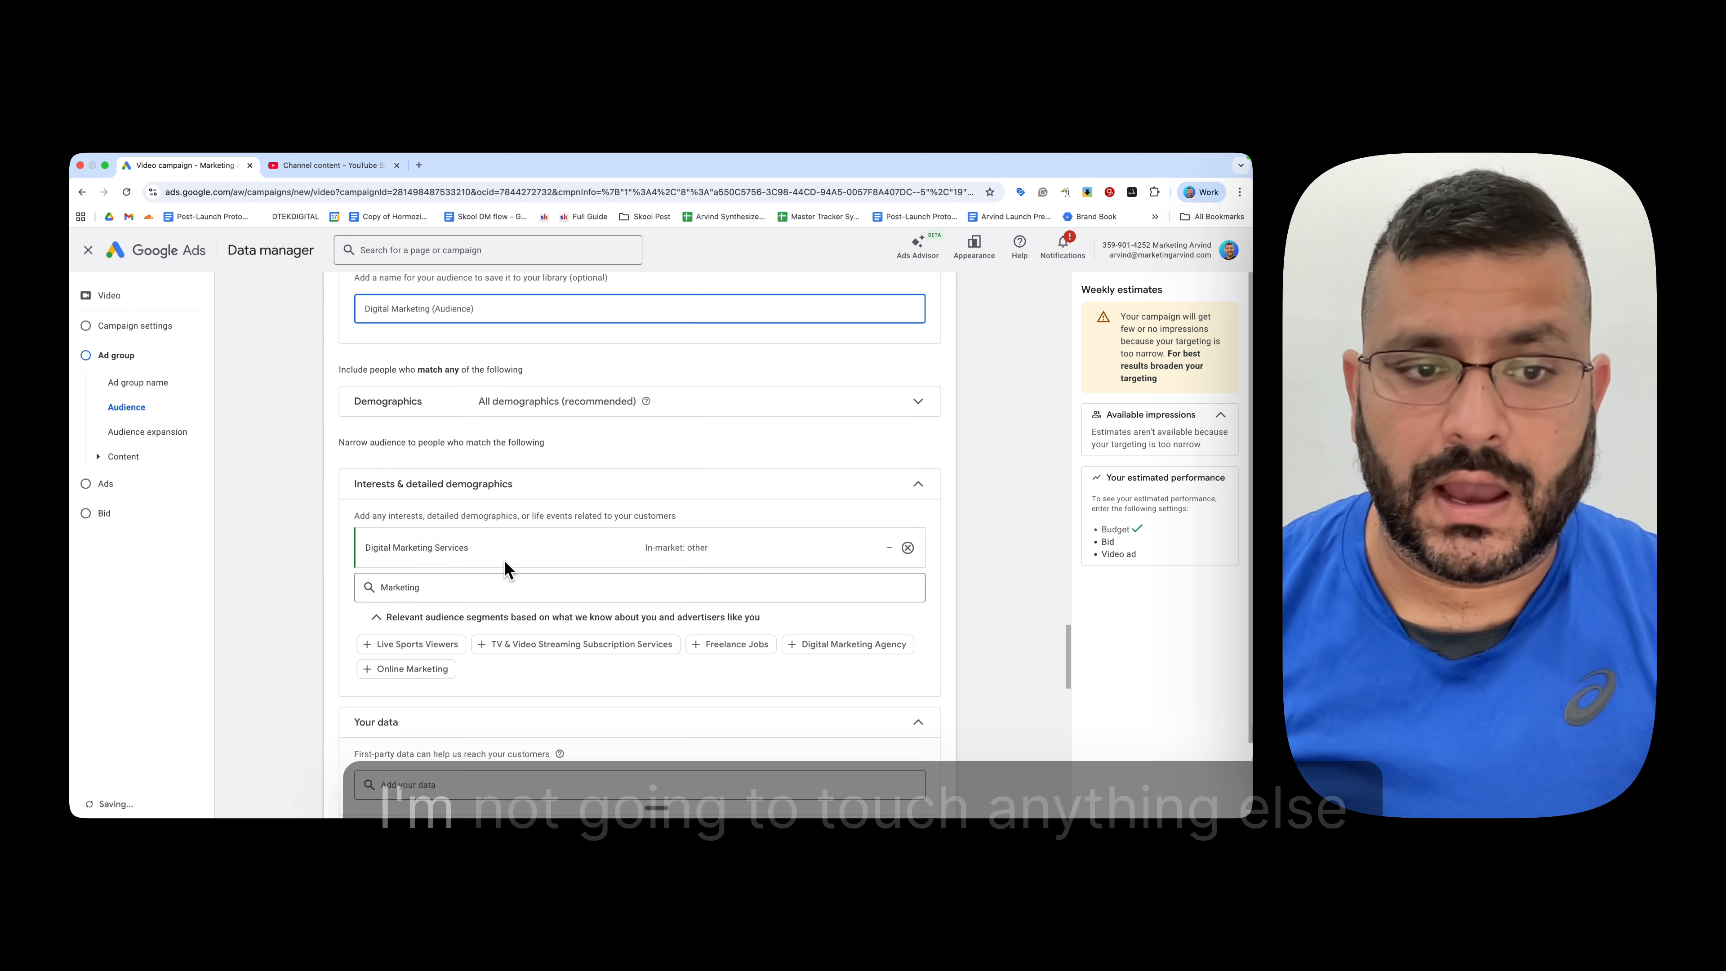
{"action": "scroll", "coordinate": [539, 612], "scroll_direction": "down", "scroll_amount": 2}
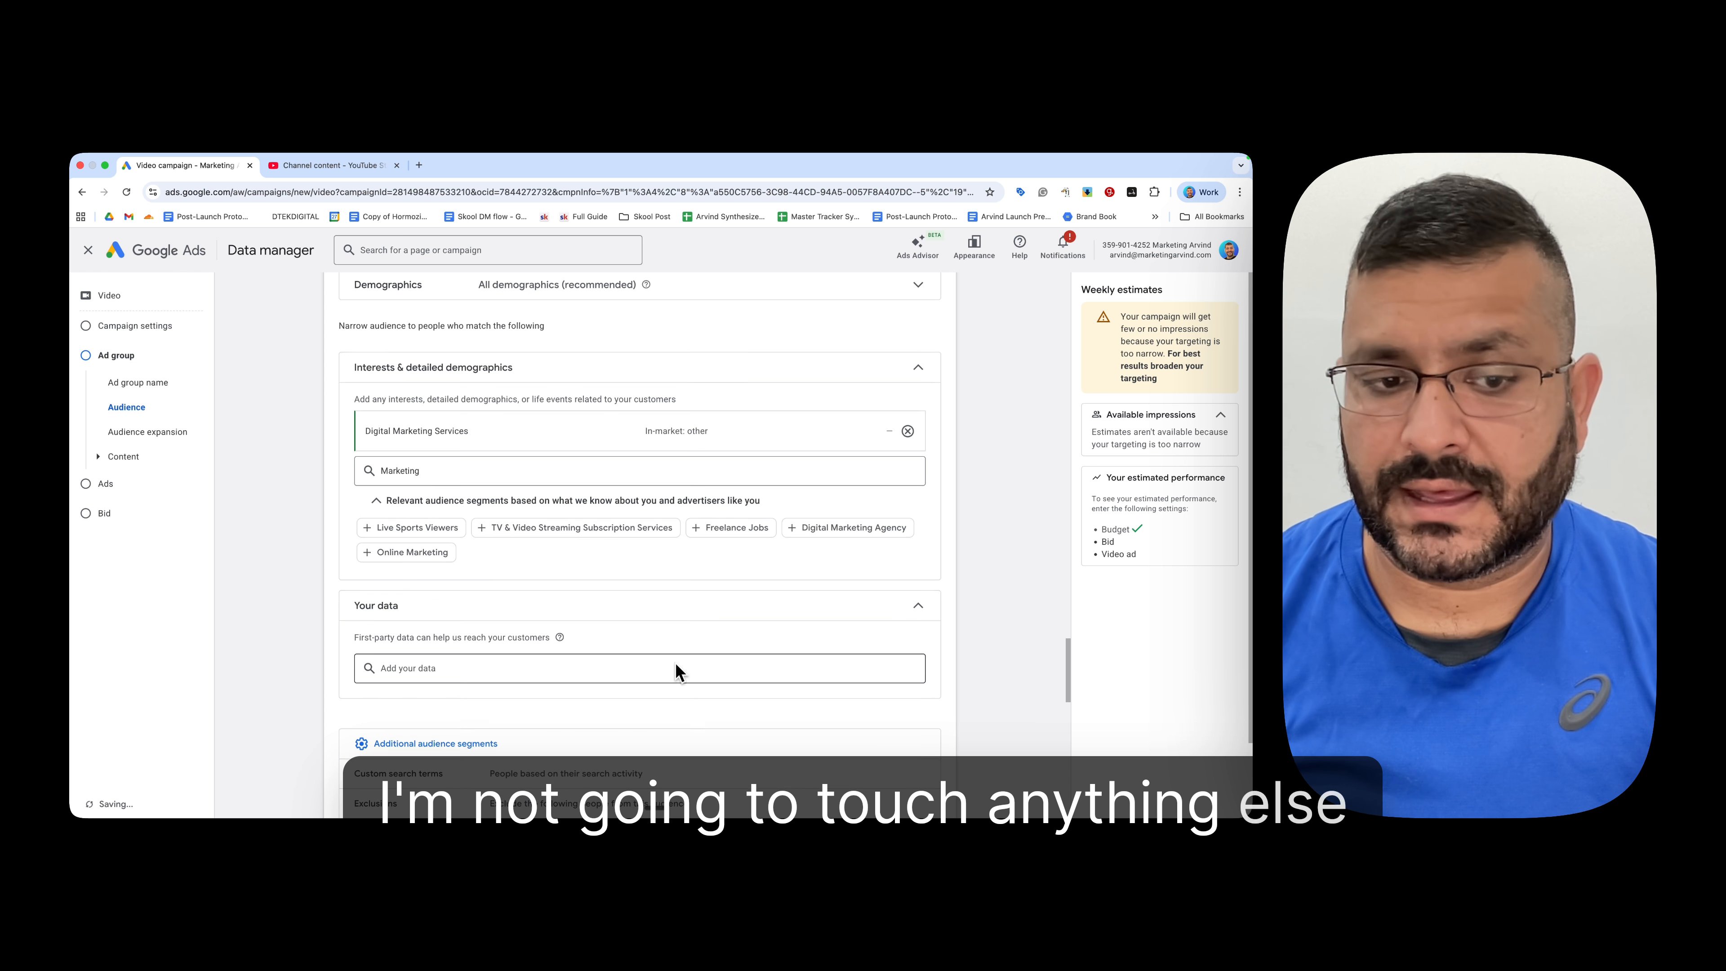
{"action": "scroll", "coordinate": [676, 672], "scroll_direction": "down", "scroll_amount": 3}
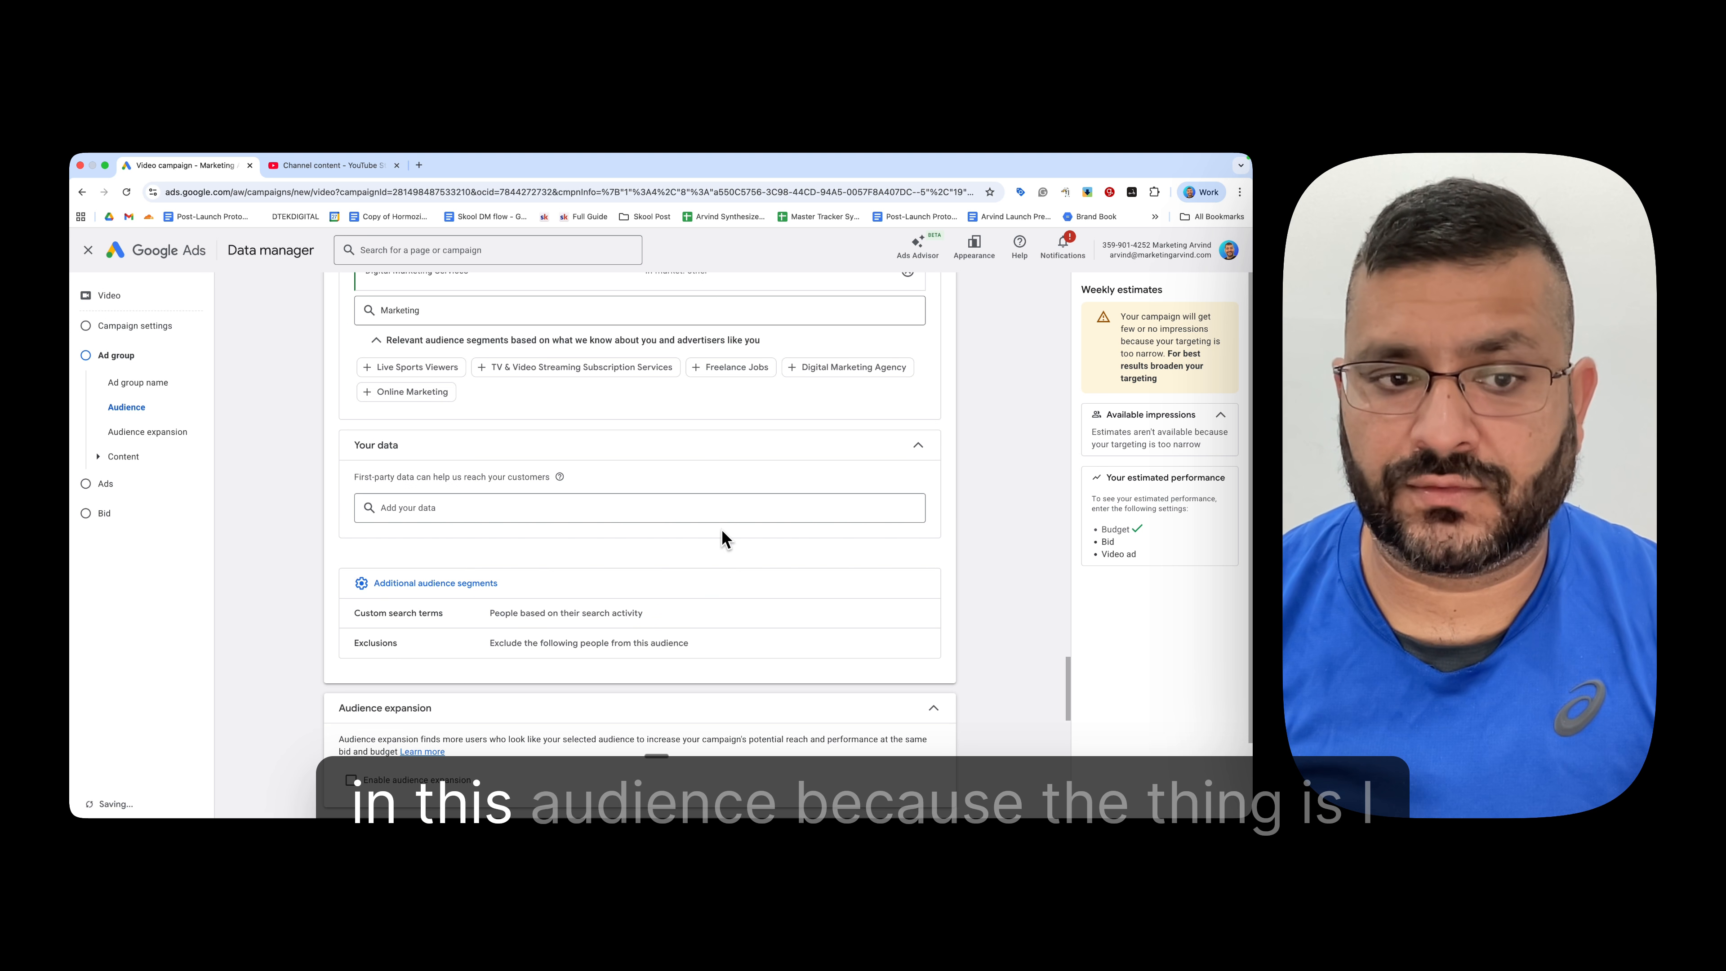
{"action": "scroll", "coordinate": [722, 538], "scroll_direction": "up", "scroll_amount": 8}
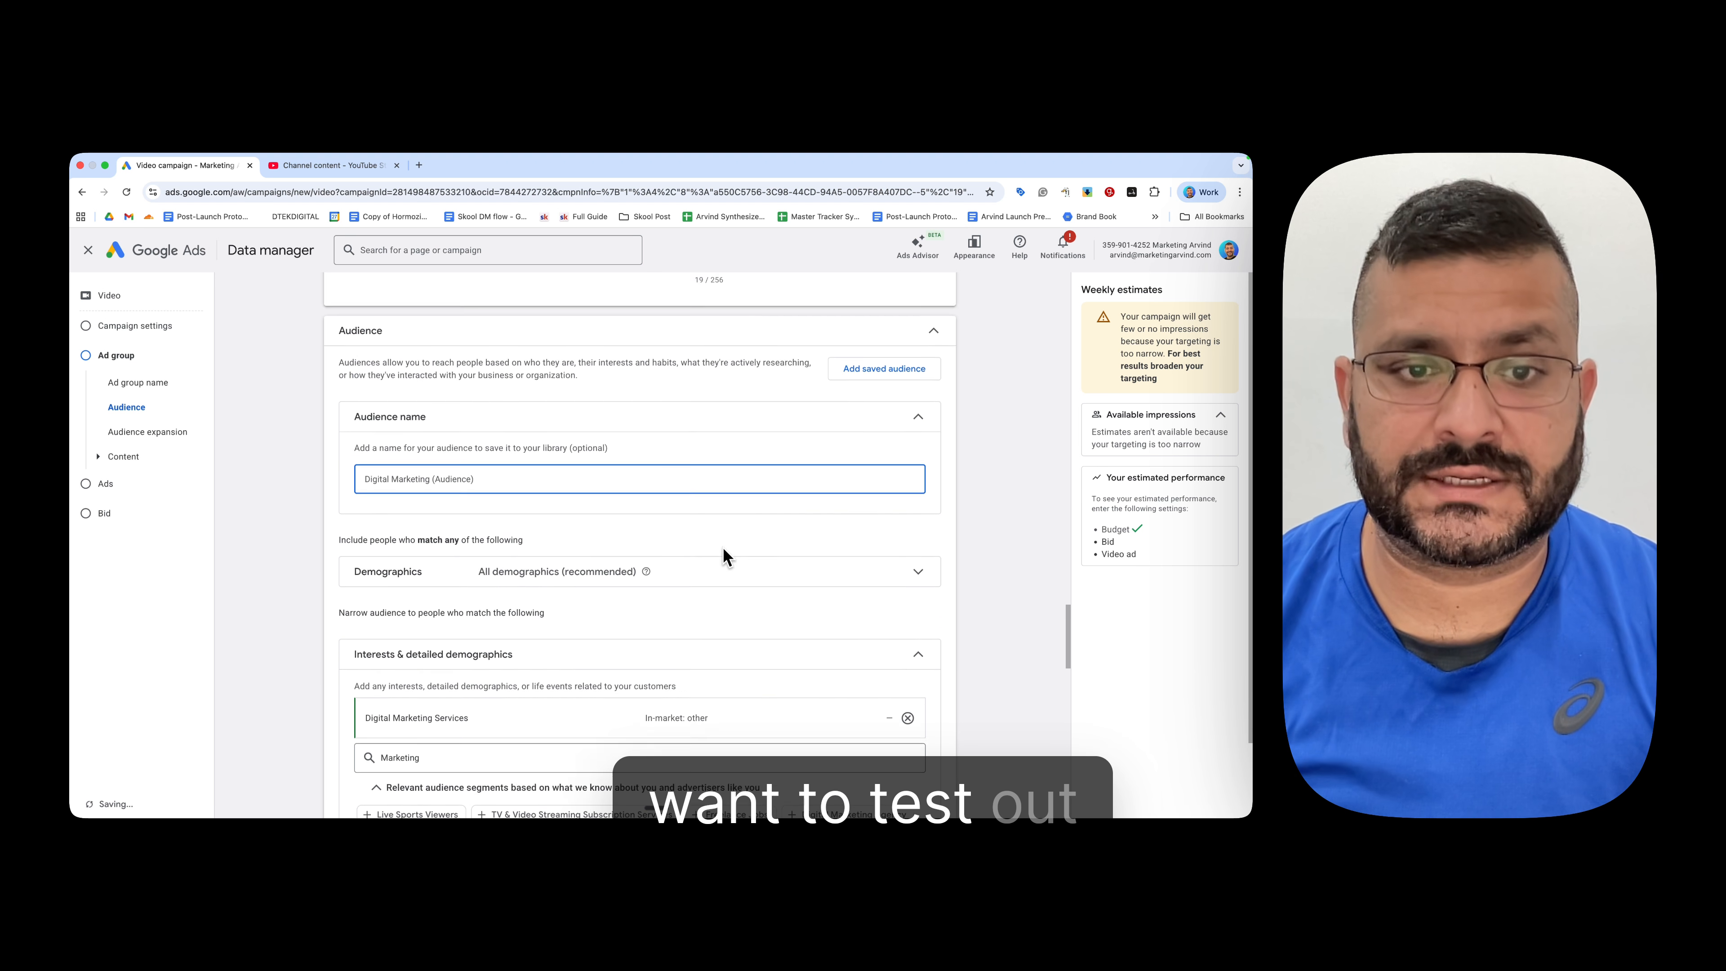
{"action": "scroll", "coordinate": [723, 556], "scroll_direction": "down", "scroll_amount": 1}
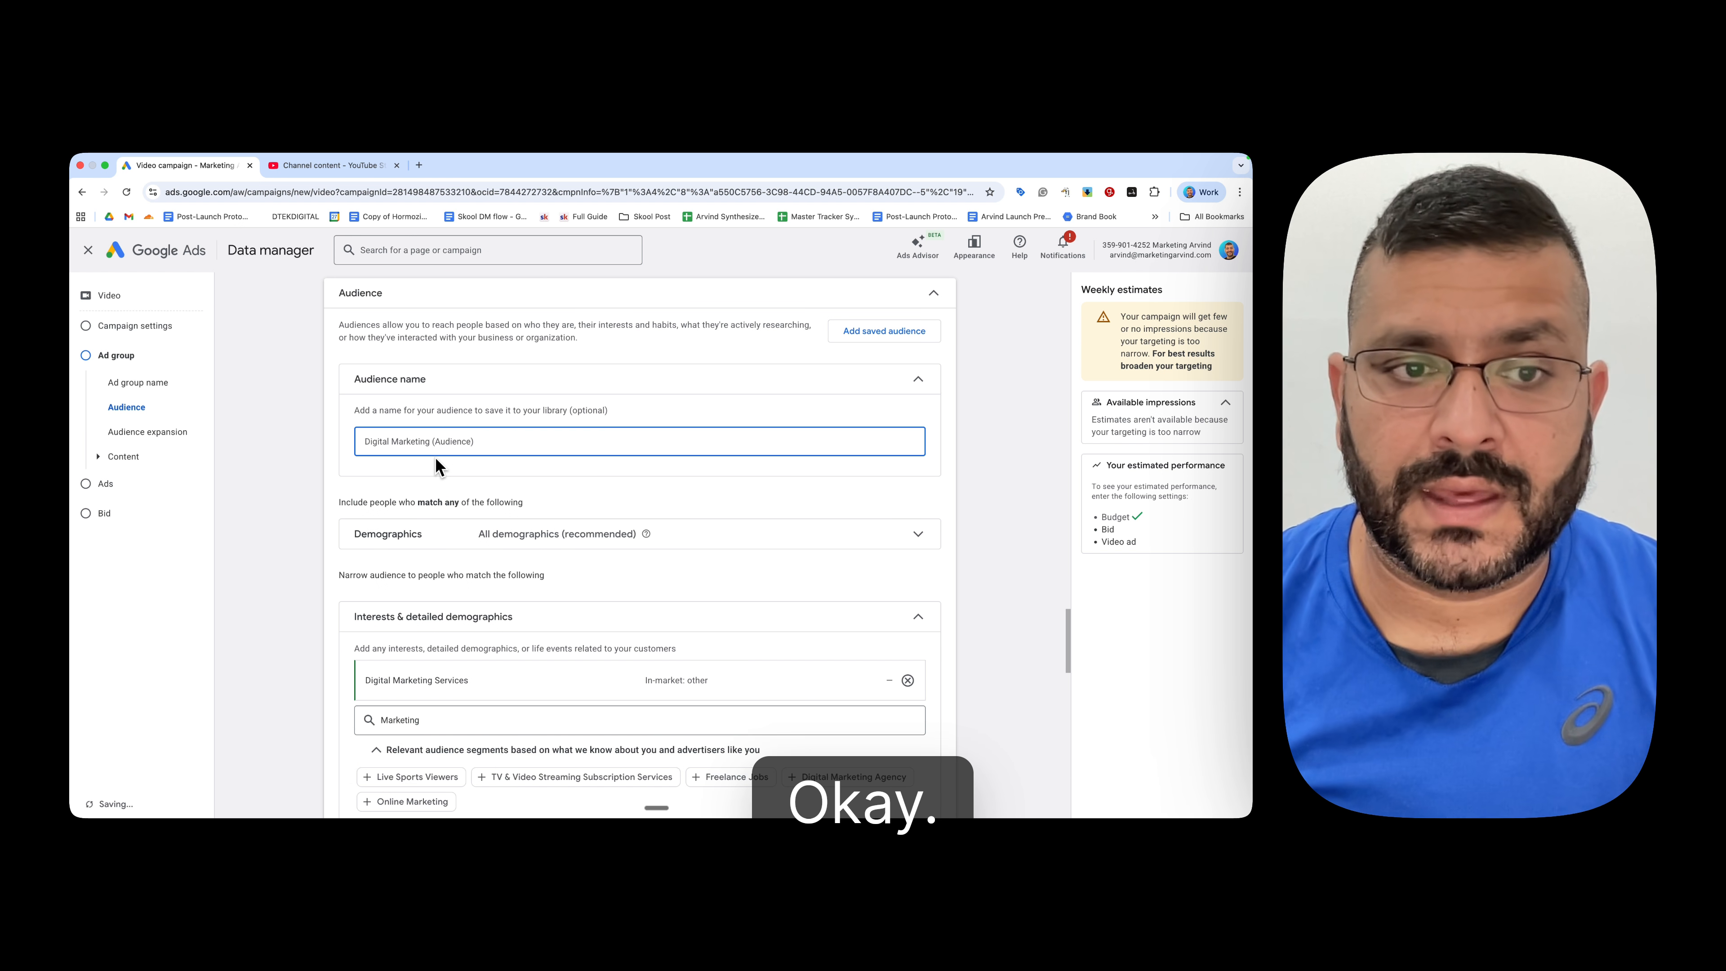
{"action": "scroll", "coordinate": [441, 458], "scroll_direction": "up", "scroll_amount": 1}
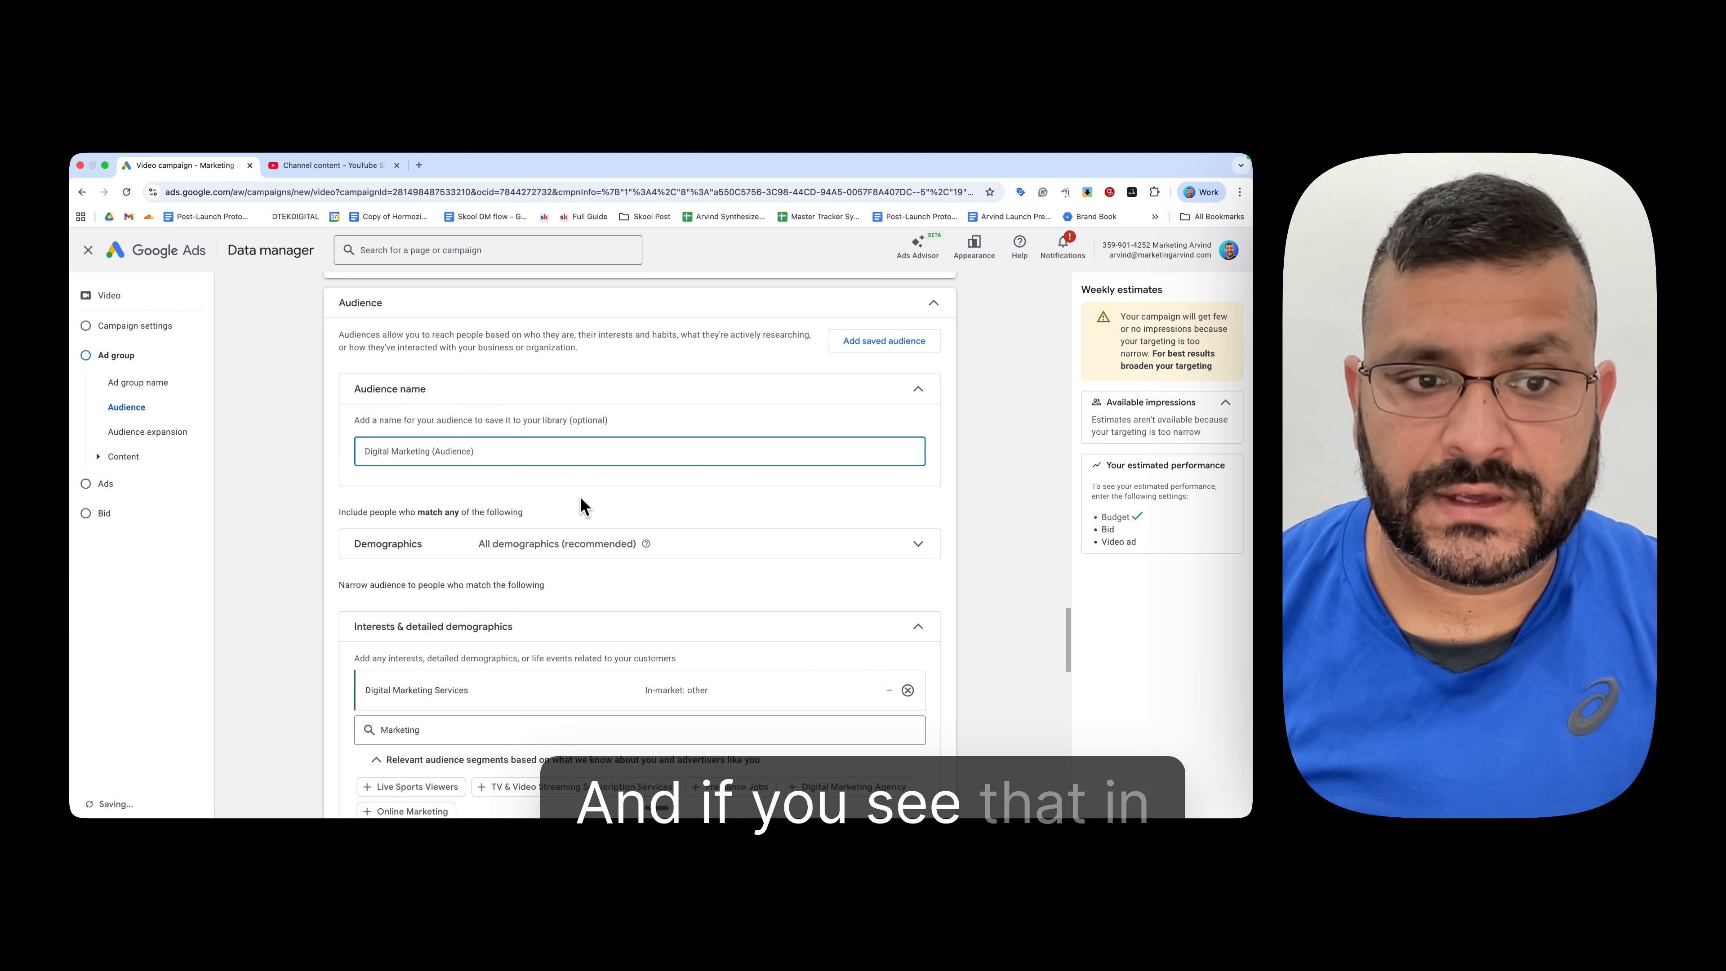
{"action": "scroll", "coordinate": [706, 543], "scroll_direction": "down", "scroll_amount": 3}
{"action": "scroll", "coordinate": [712, 538], "scroll_direction": "down", "scroll_amount": 2}
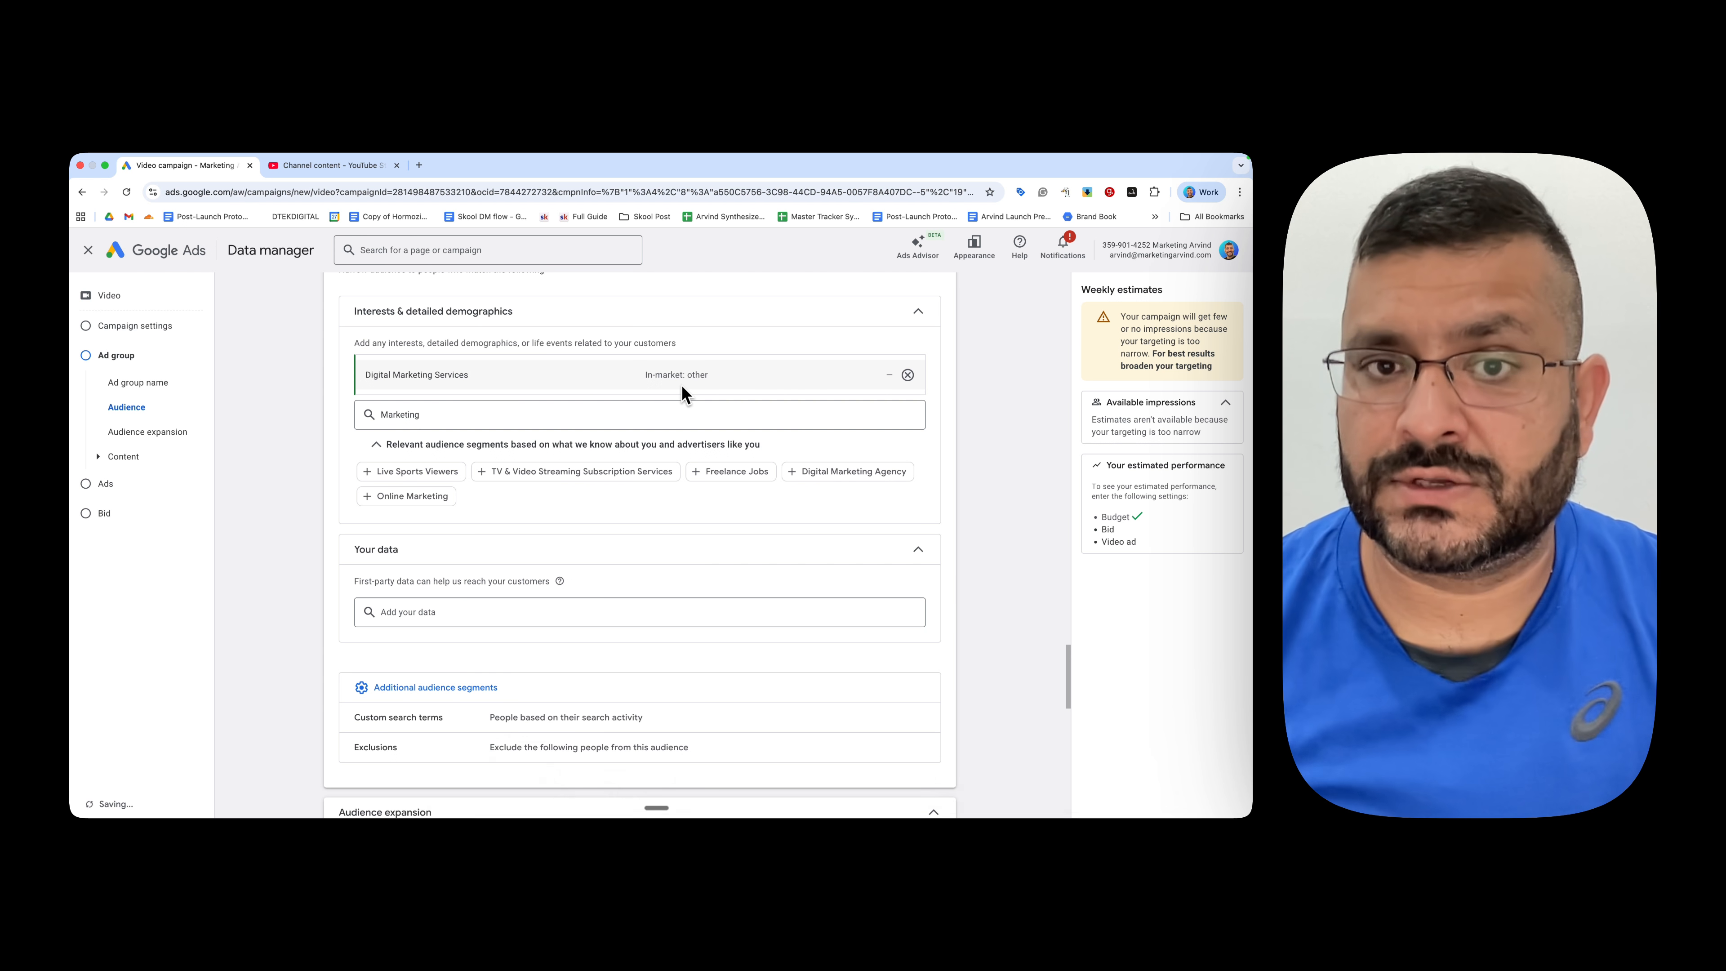
{"action": "mouse_move", "coordinate": [683, 381]}
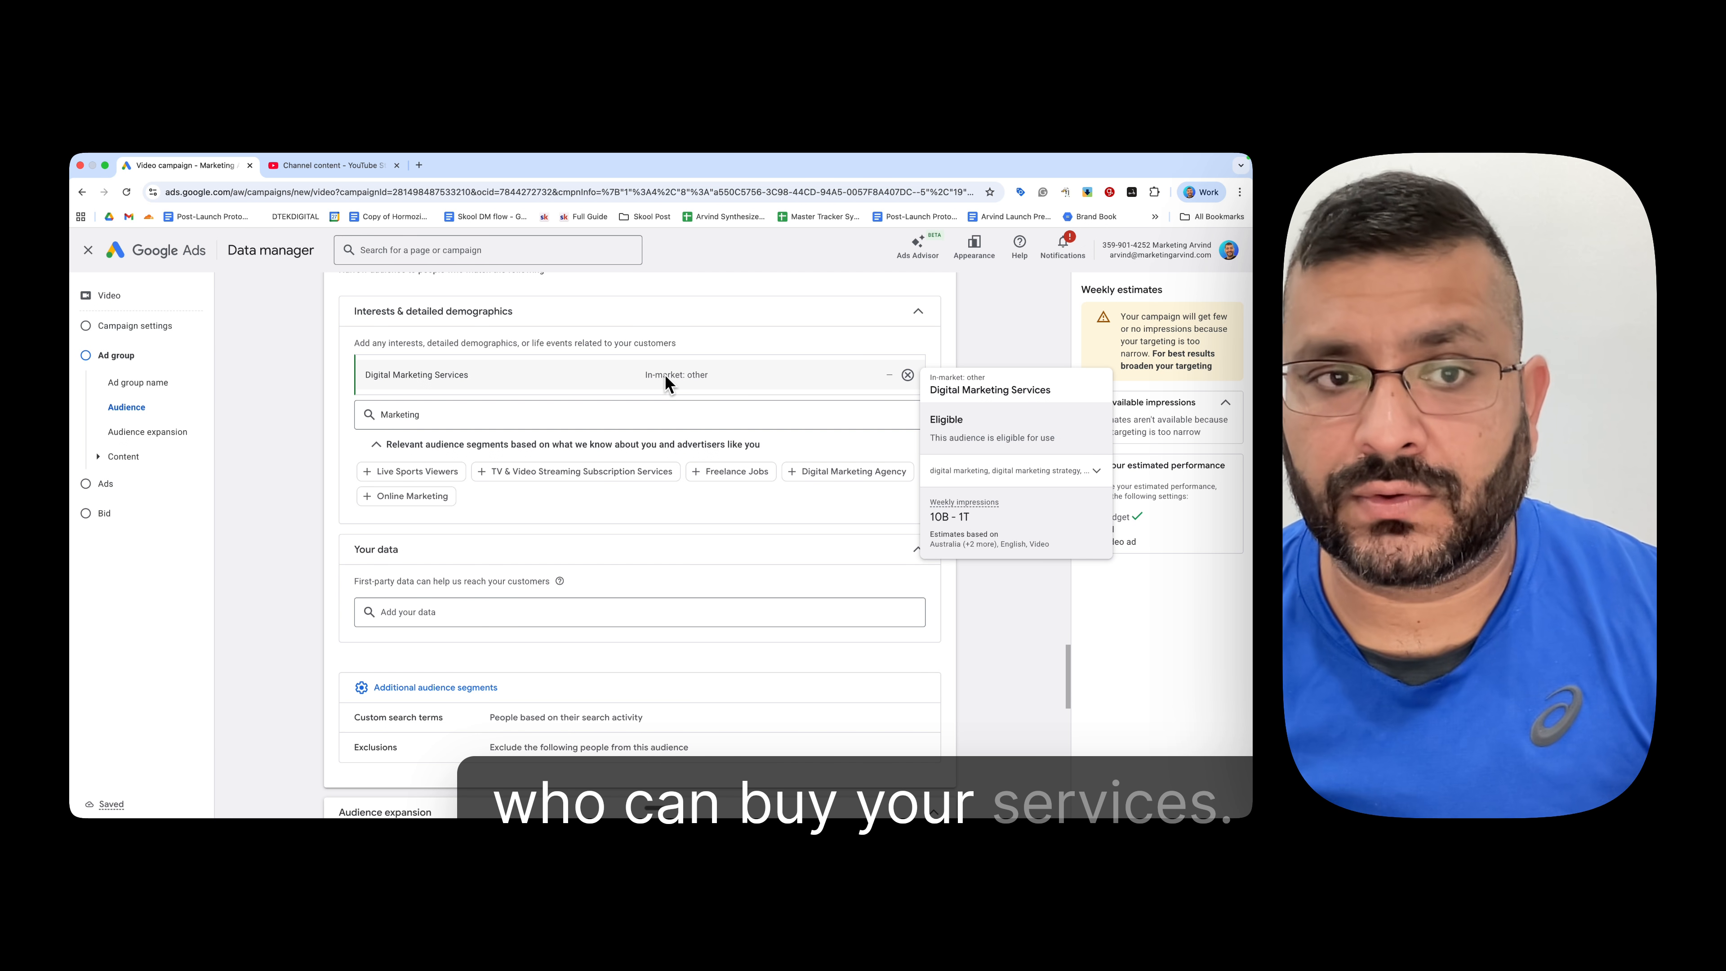
{"action": "left_click", "coordinate": [523, 385]}
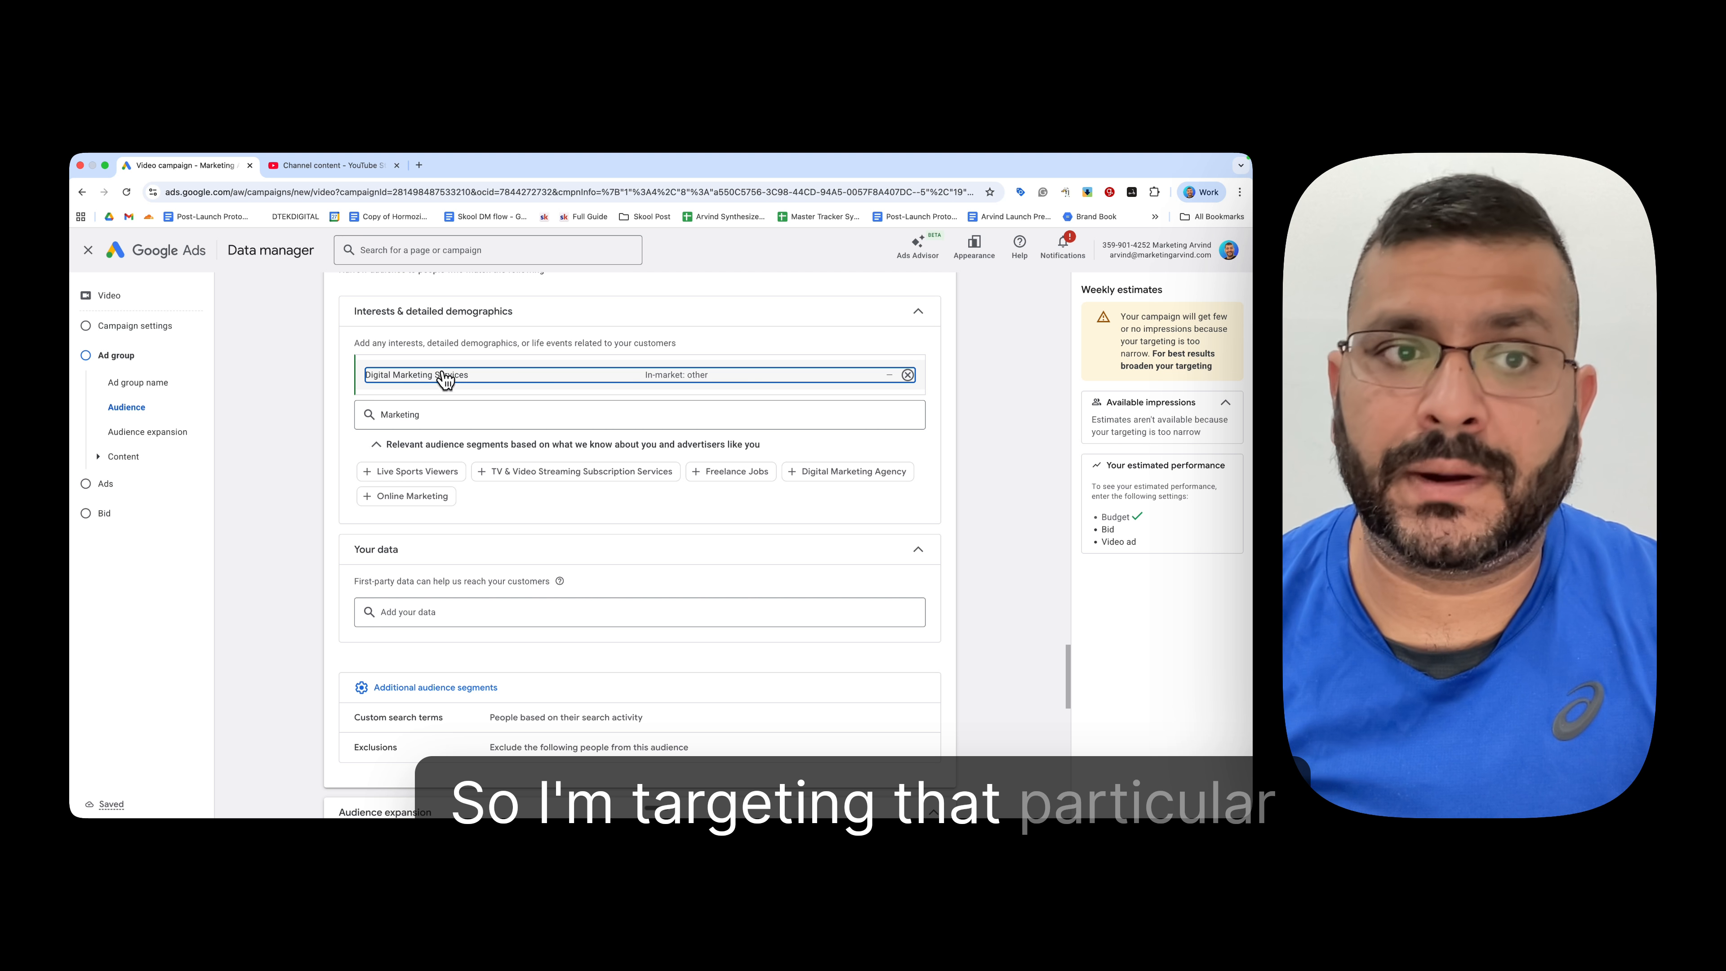
{"action": "scroll", "coordinate": [428, 361], "scroll_direction": "down", "scroll_amount": 1}
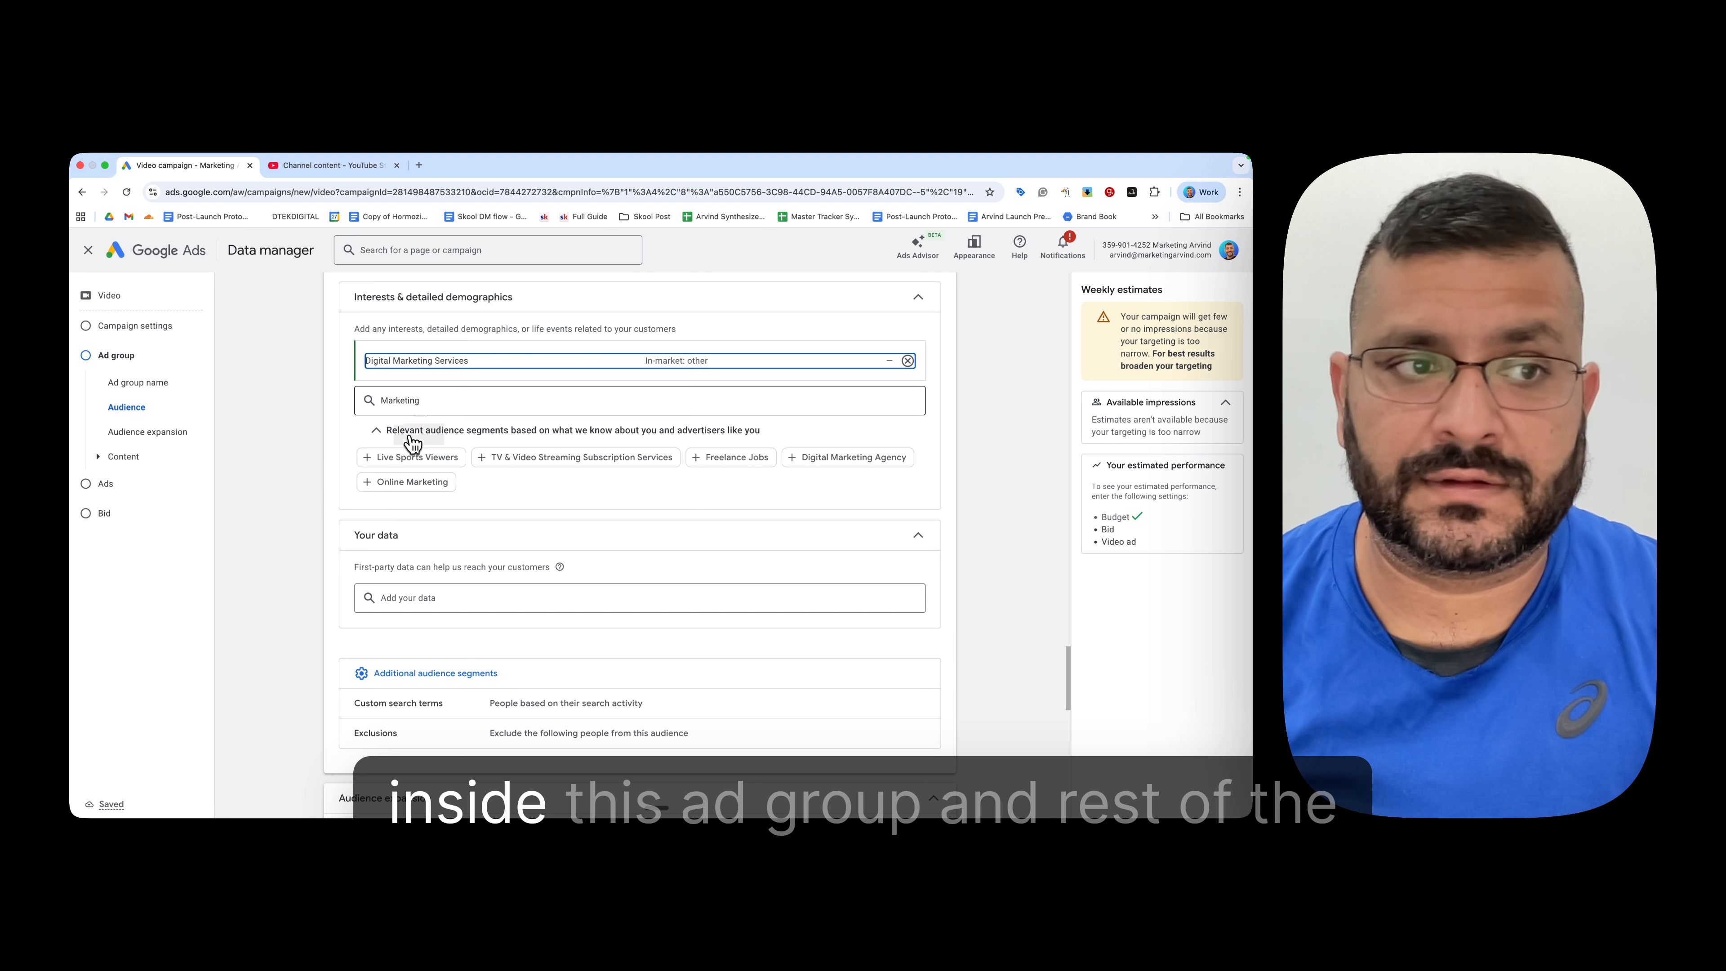
{"action": "scroll", "coordinate": [541, 559], "scroll_direction": "down", "scroll_amount": 2}
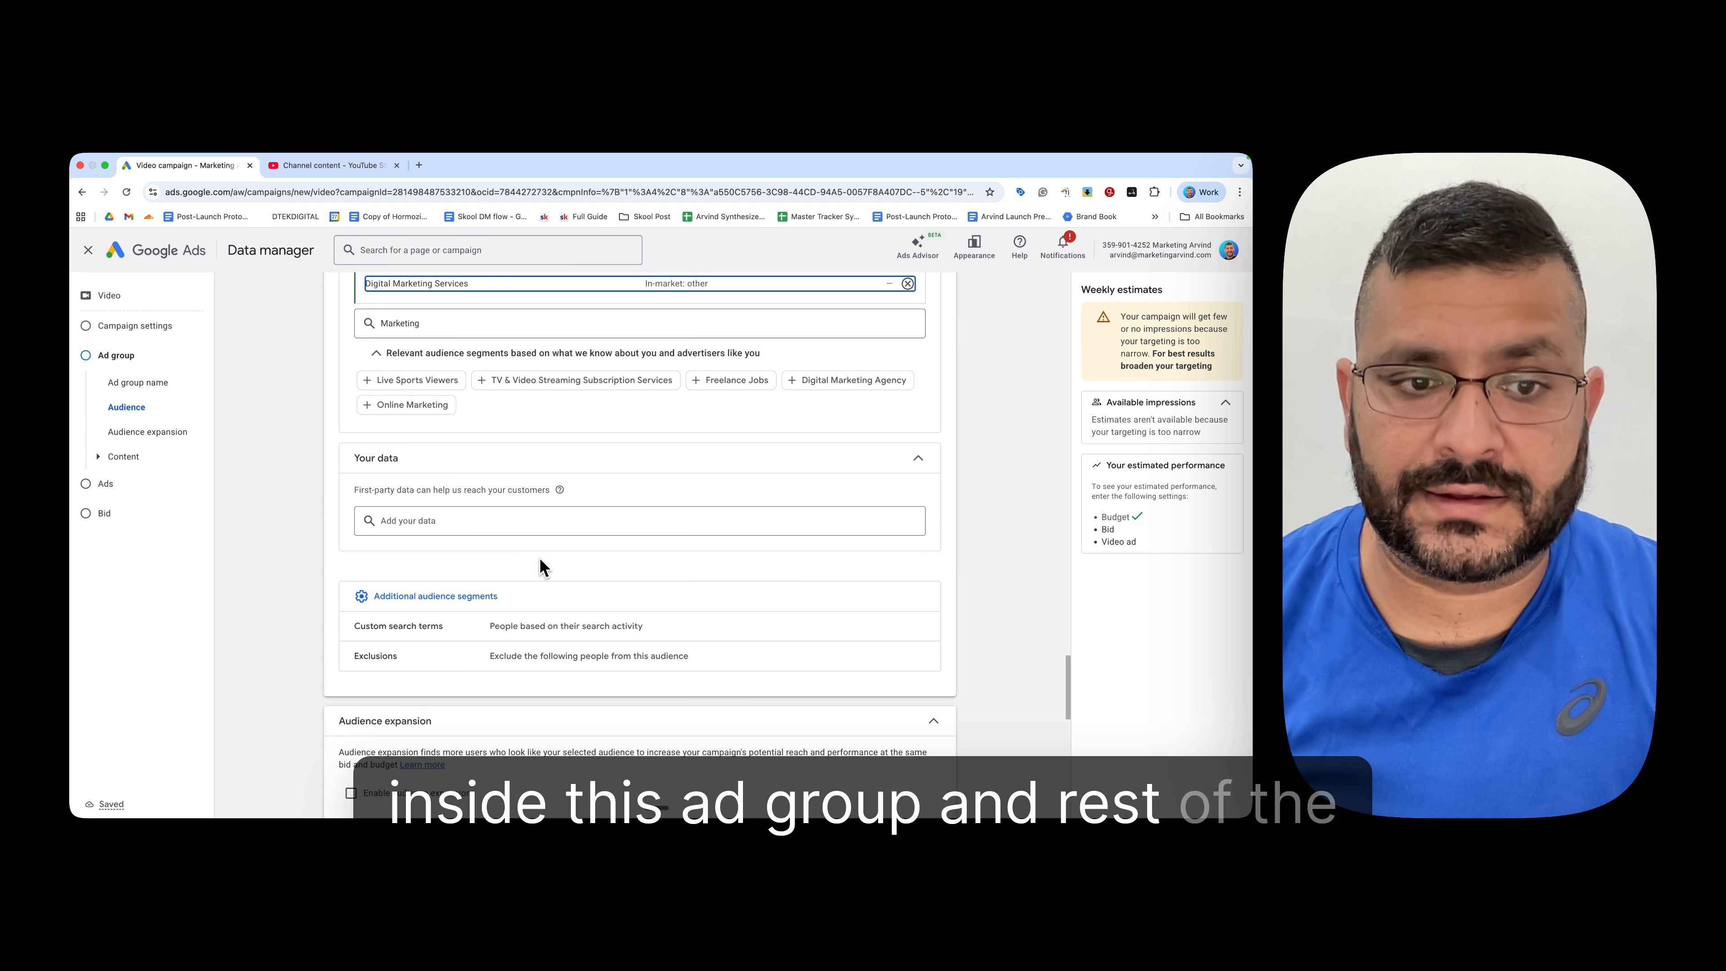
{"action": "scroll", "coordinate": [526, 544], "scroll_direction": "down", "scroll_amount": 2}
{"action": "scroll", "coordinate": [634, 547], "scroll_direction": "down", "scroll_amount": 2}
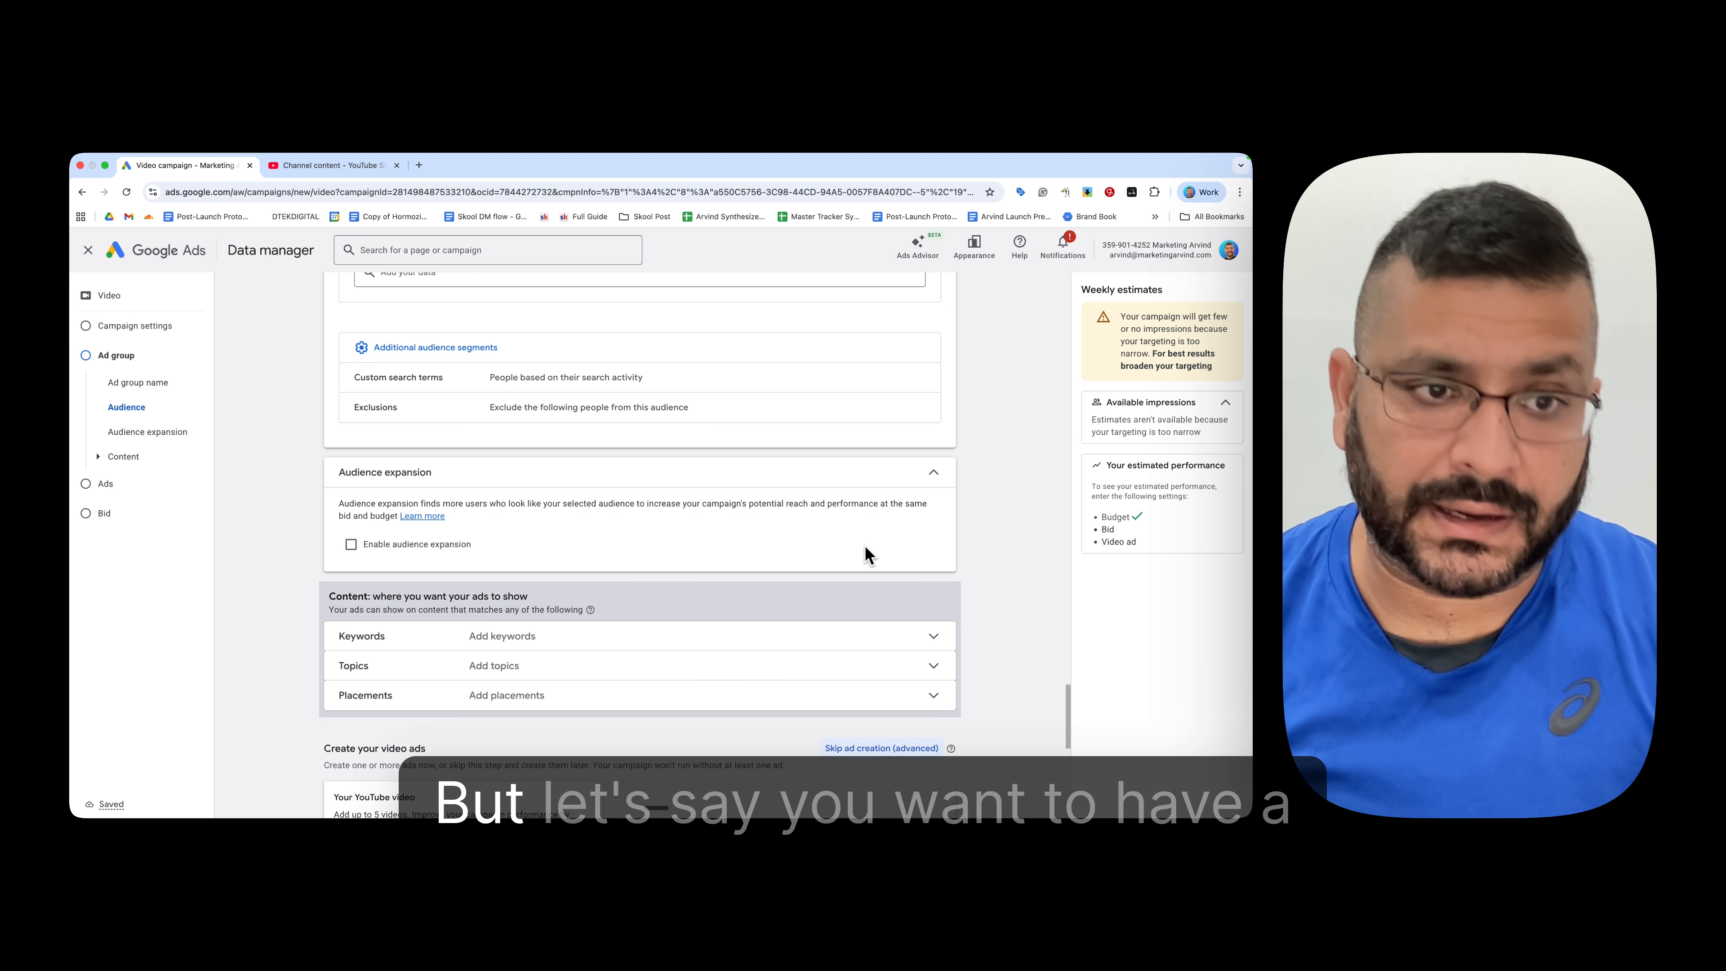
Step: Browse the audience's first-party data segments for retargeting under custom combination, website visitors and YouTube users
{"action": "scroll", "coordinate": [700, 540], "scroll_direction": "up", "scroll_amount": 3}
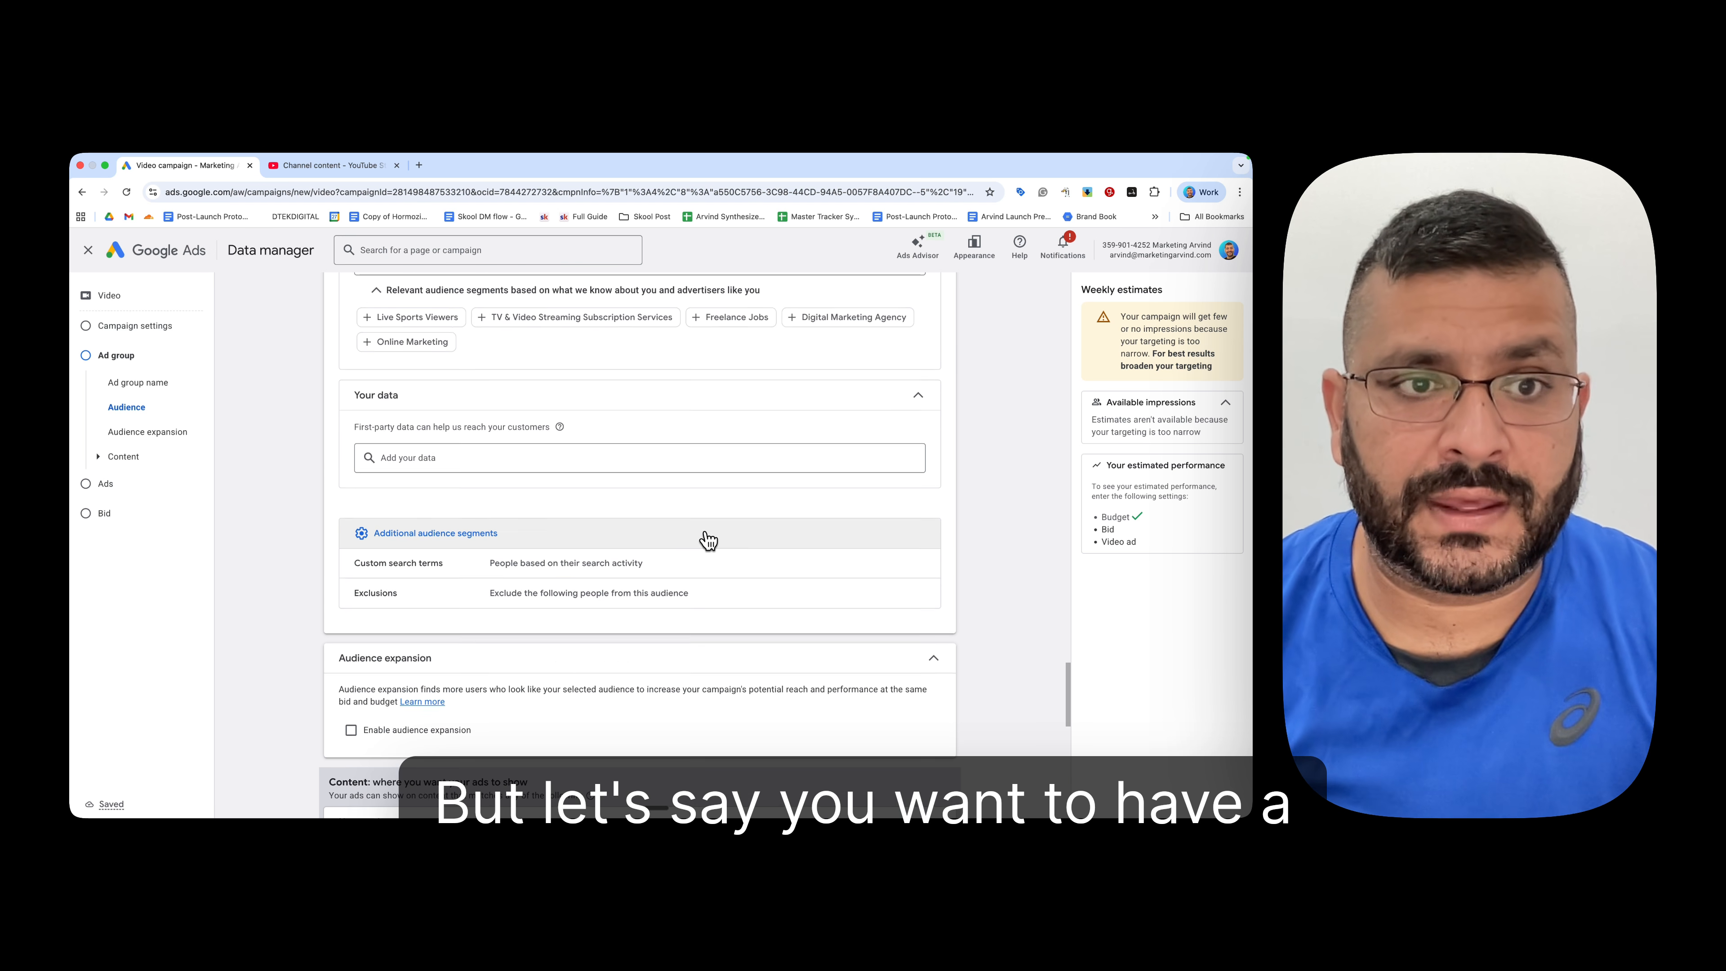
{"action": "scroll", "coordinate": [714, 541], "scroll_direction": "up", "scroll_amount": 3}
{"action": "left_click", "coordinate": [515, 670]}
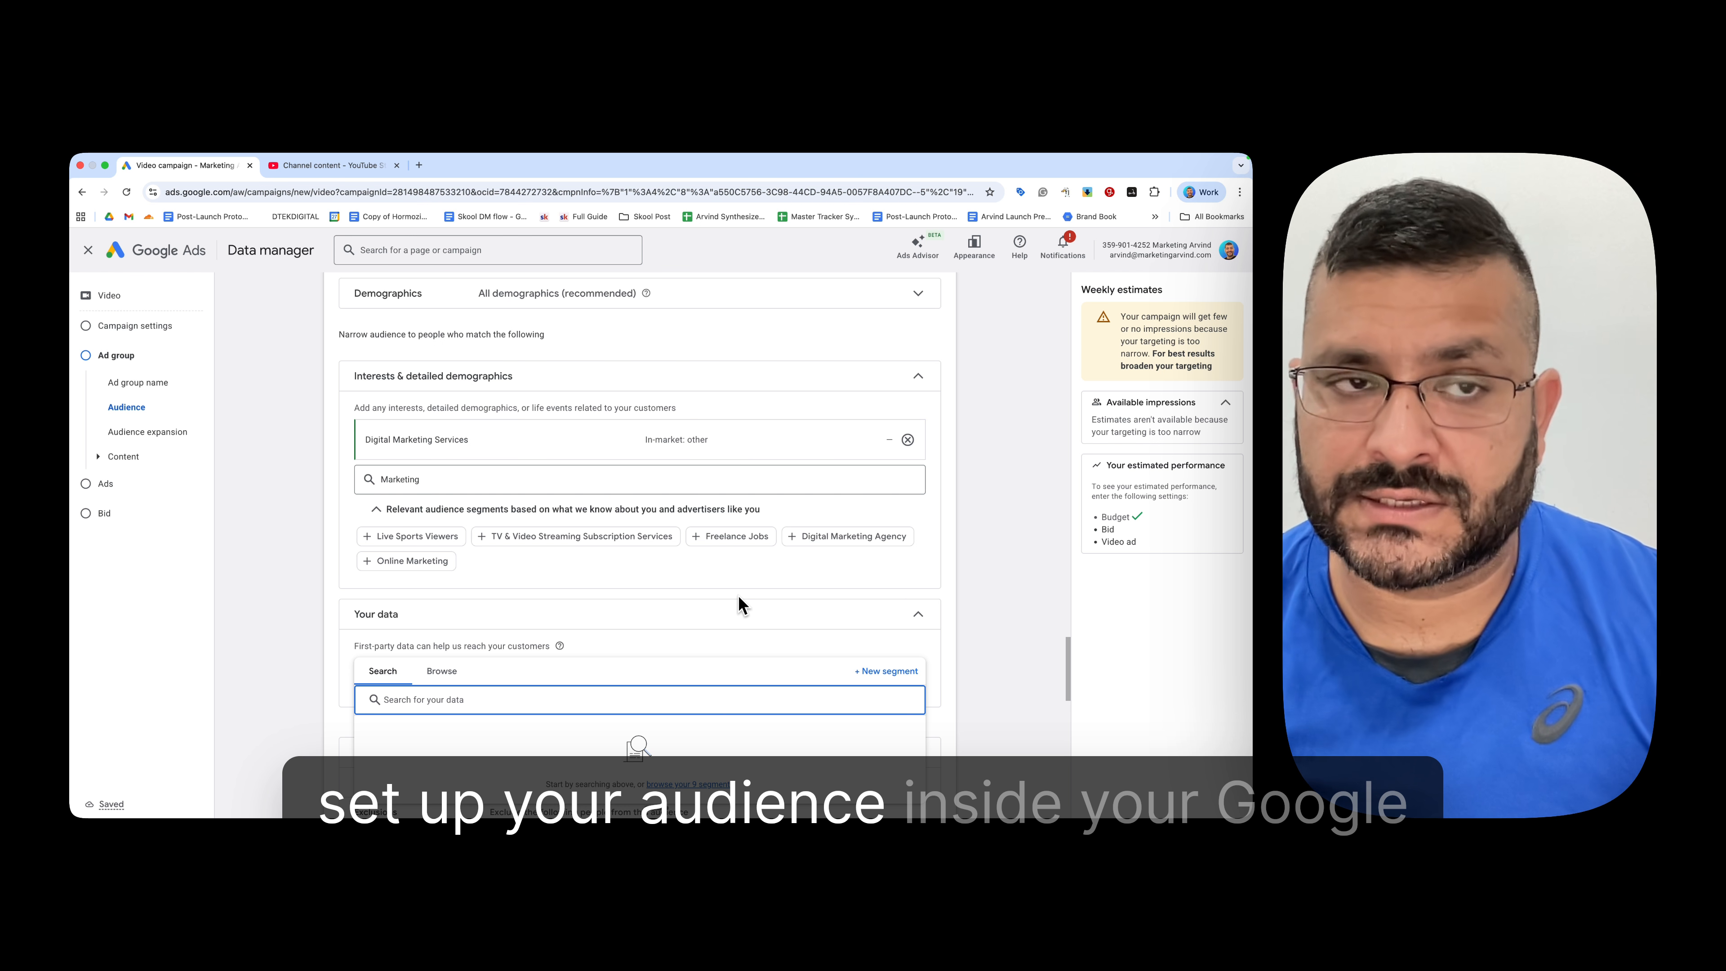
{"action": "scroll", "coordinate": [540, 694], "scroll_direction": "down", "scroll_amount": 2}
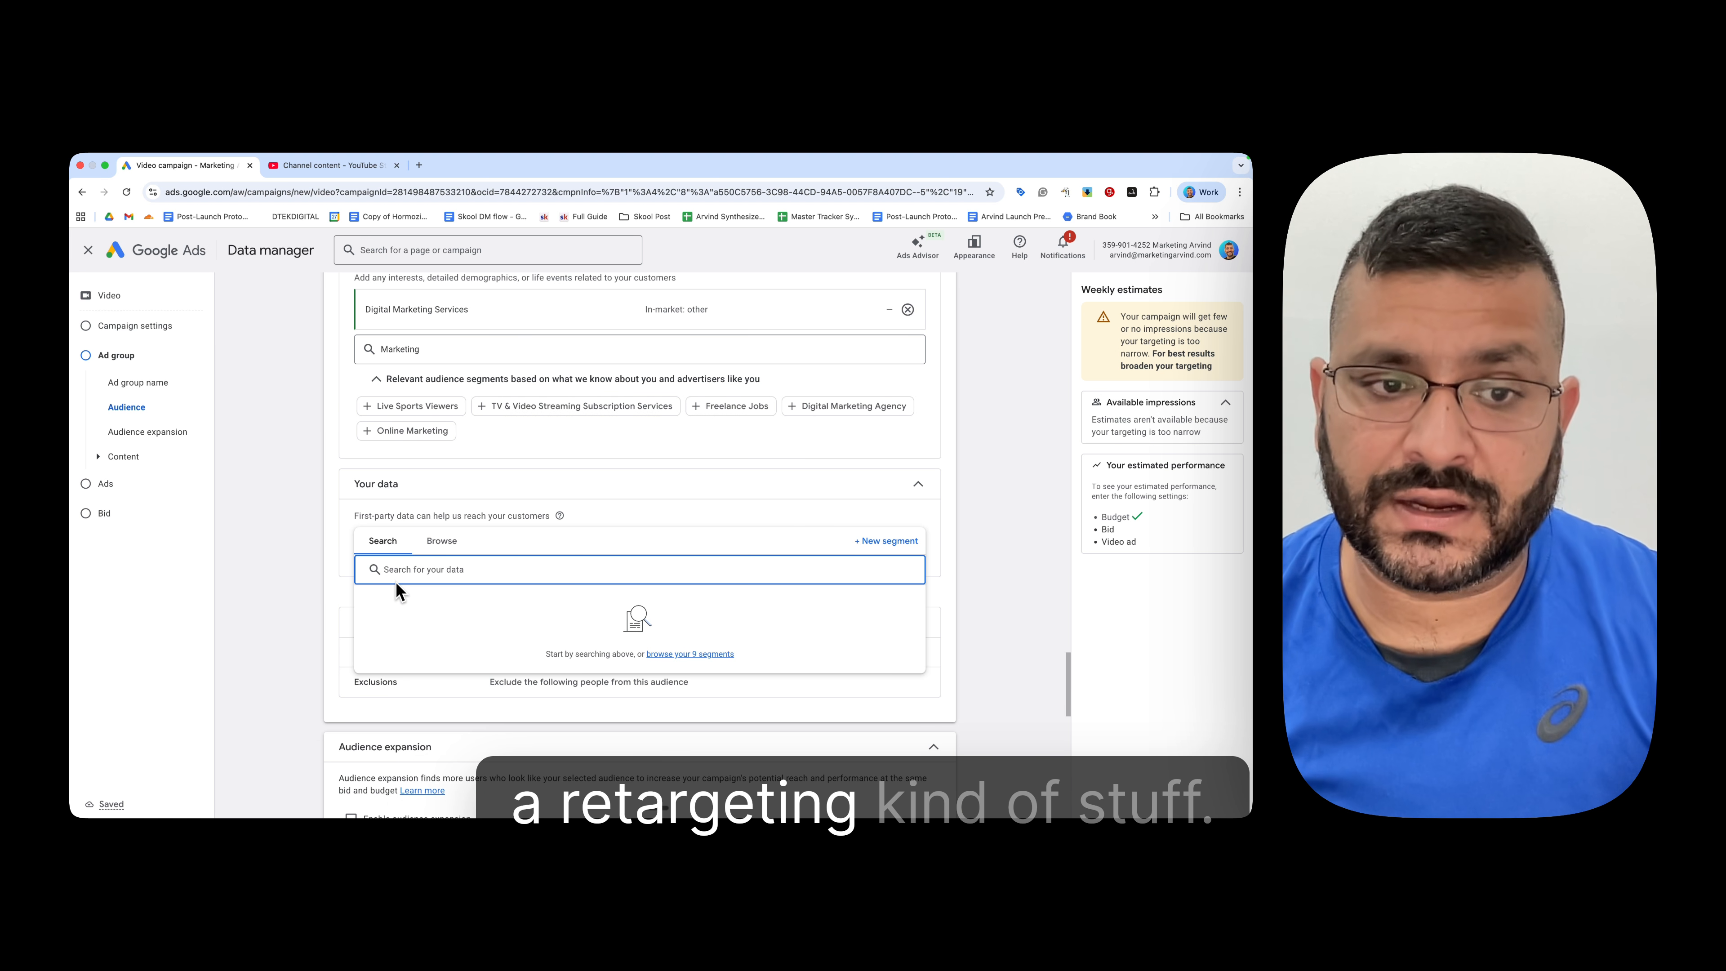
{"action": "left_click", "coordinate": [446, 546]}
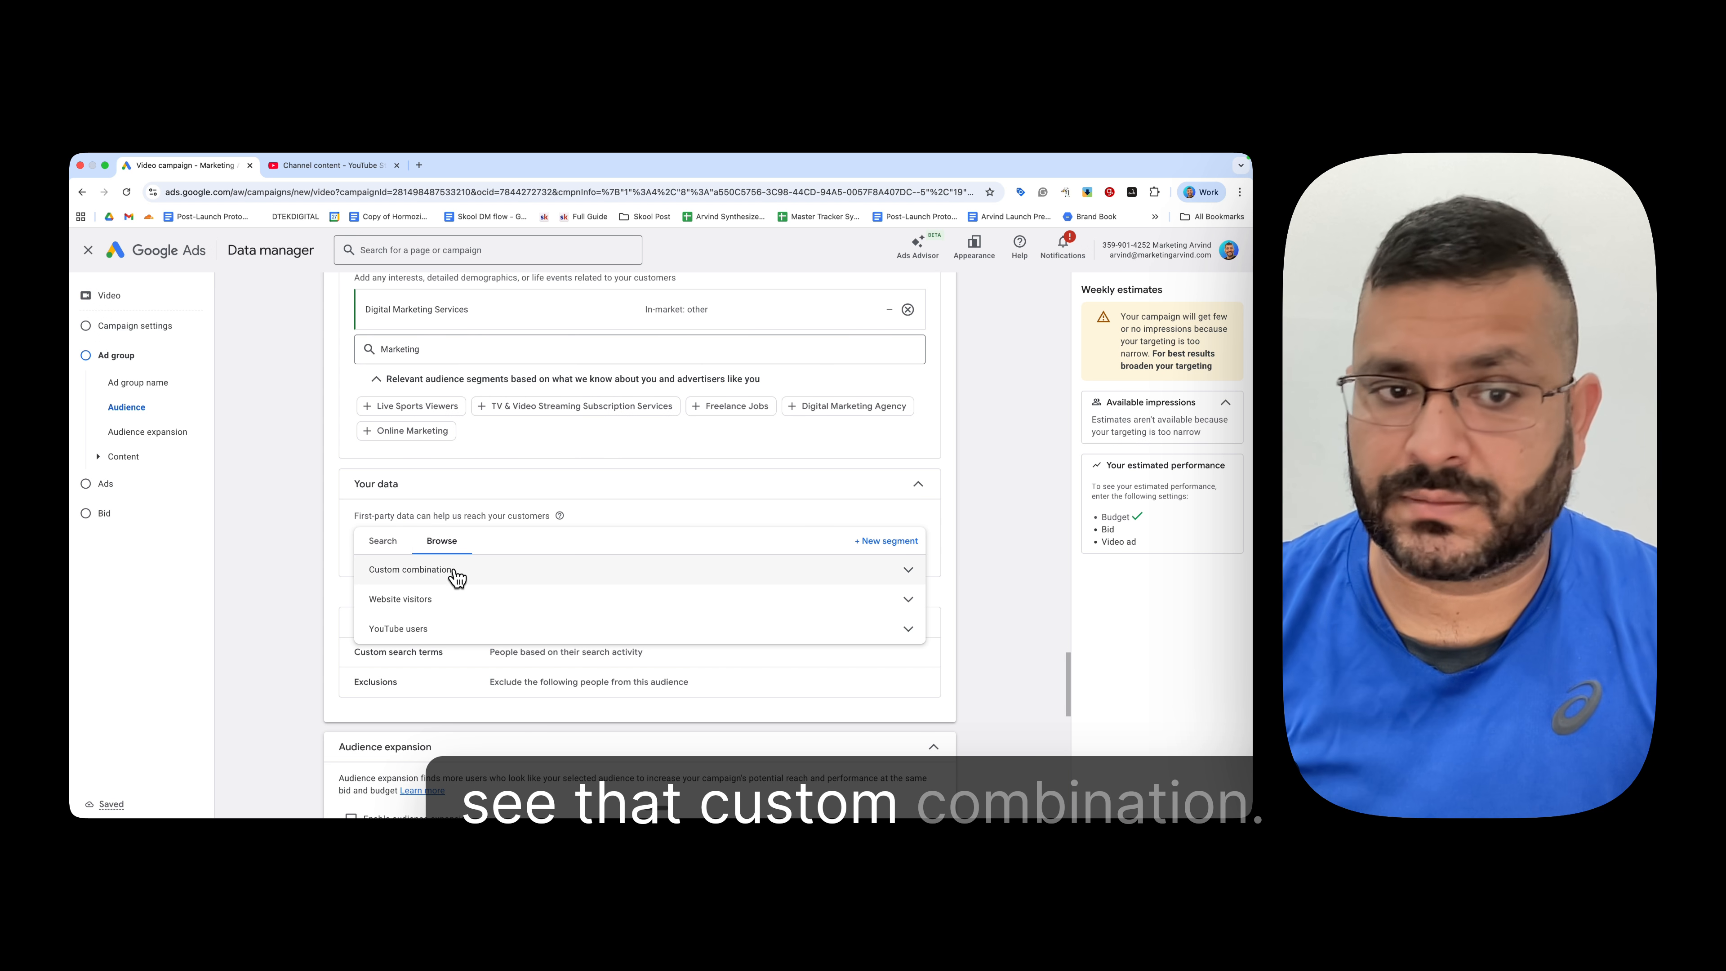
{"action": "left_click", "coordinate": [507, 571]}
{"action": "left_click", "coordinate": [566, 633]}
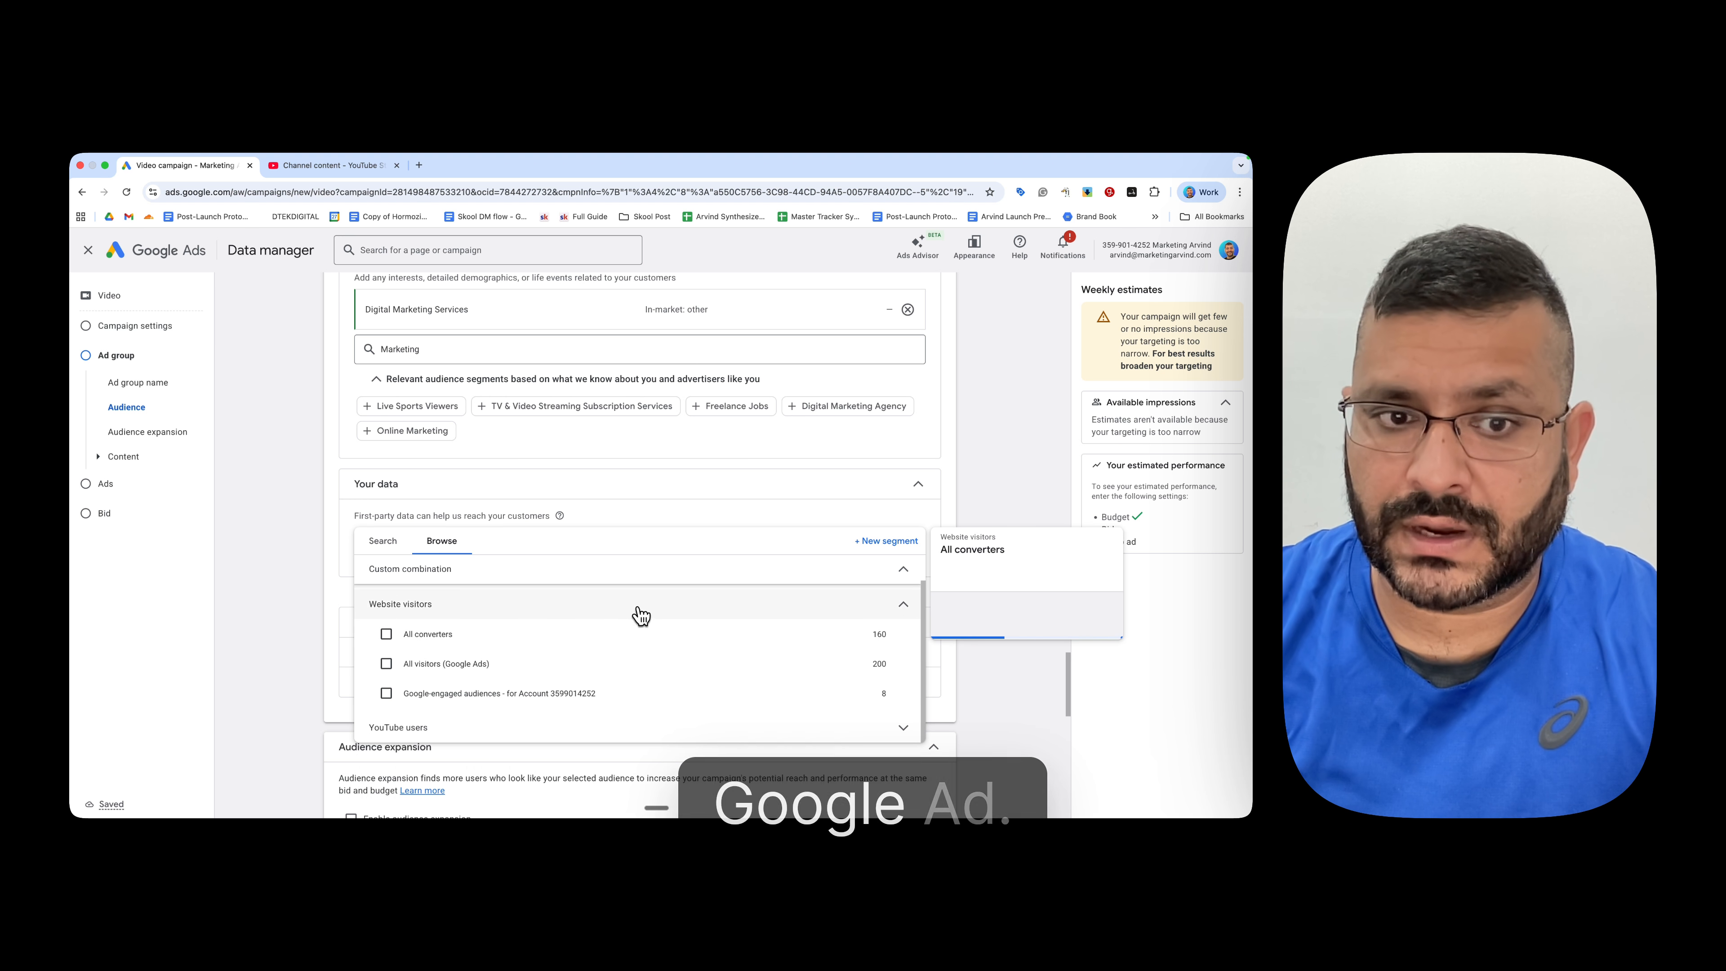
{"action": "left_click", "coordinate": [790, 729]}
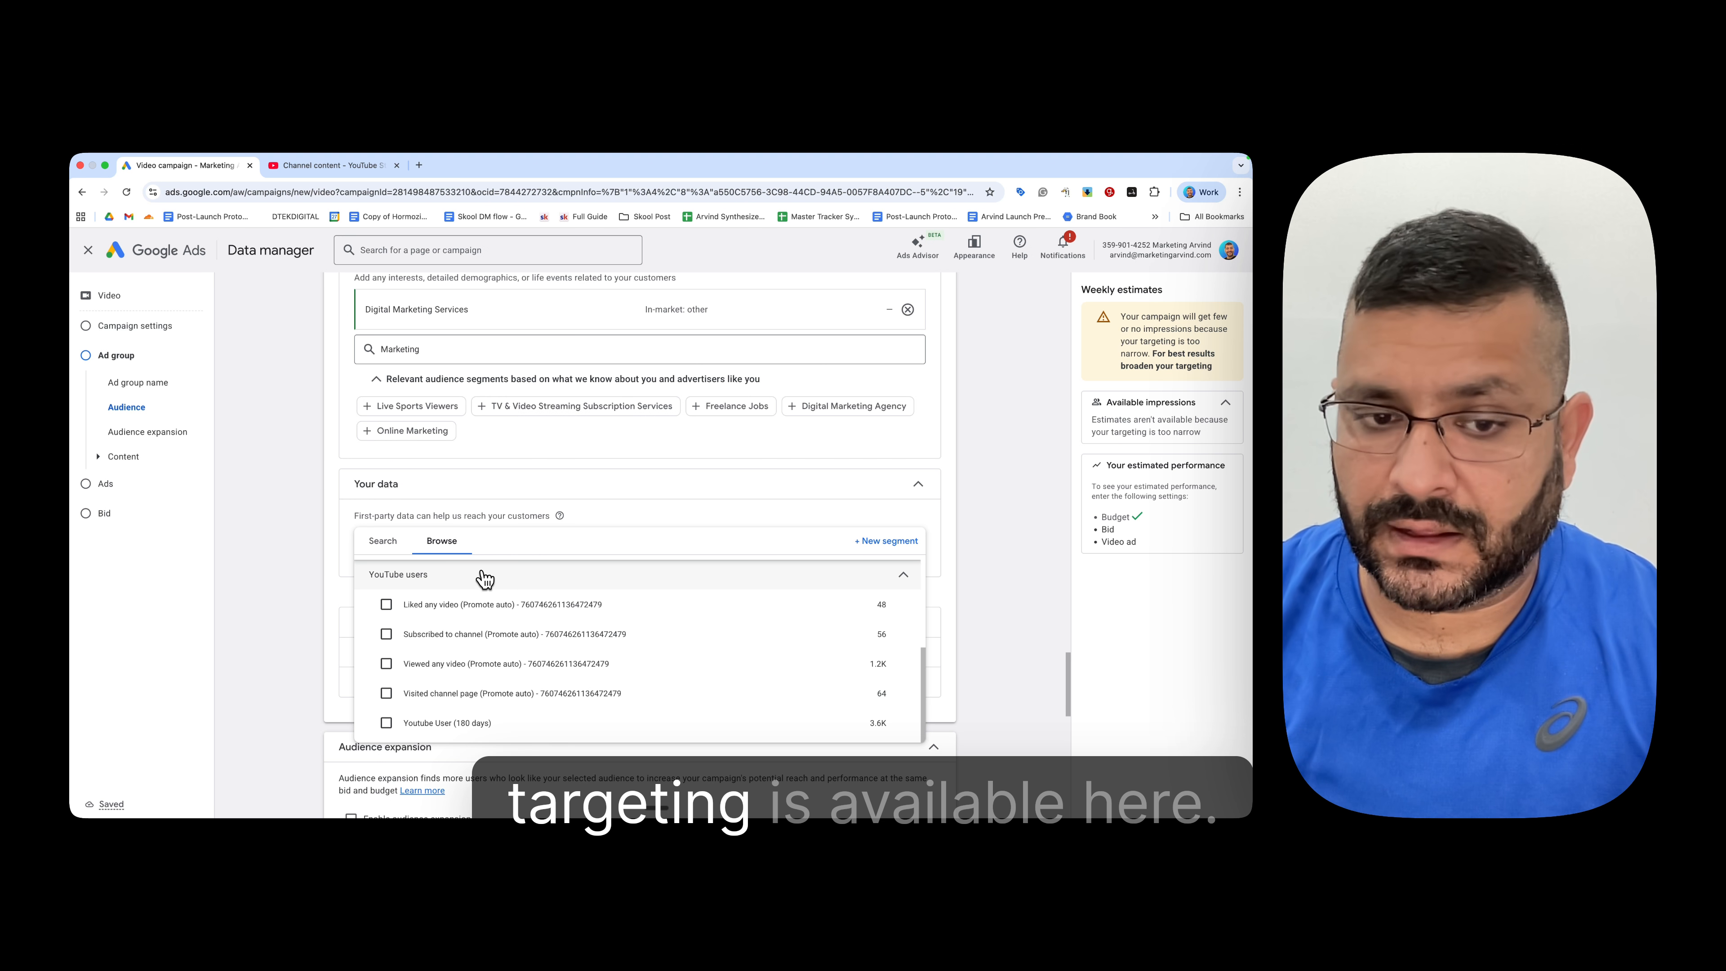
{"action": "mouse_move", "coordinate": [585, 642]}
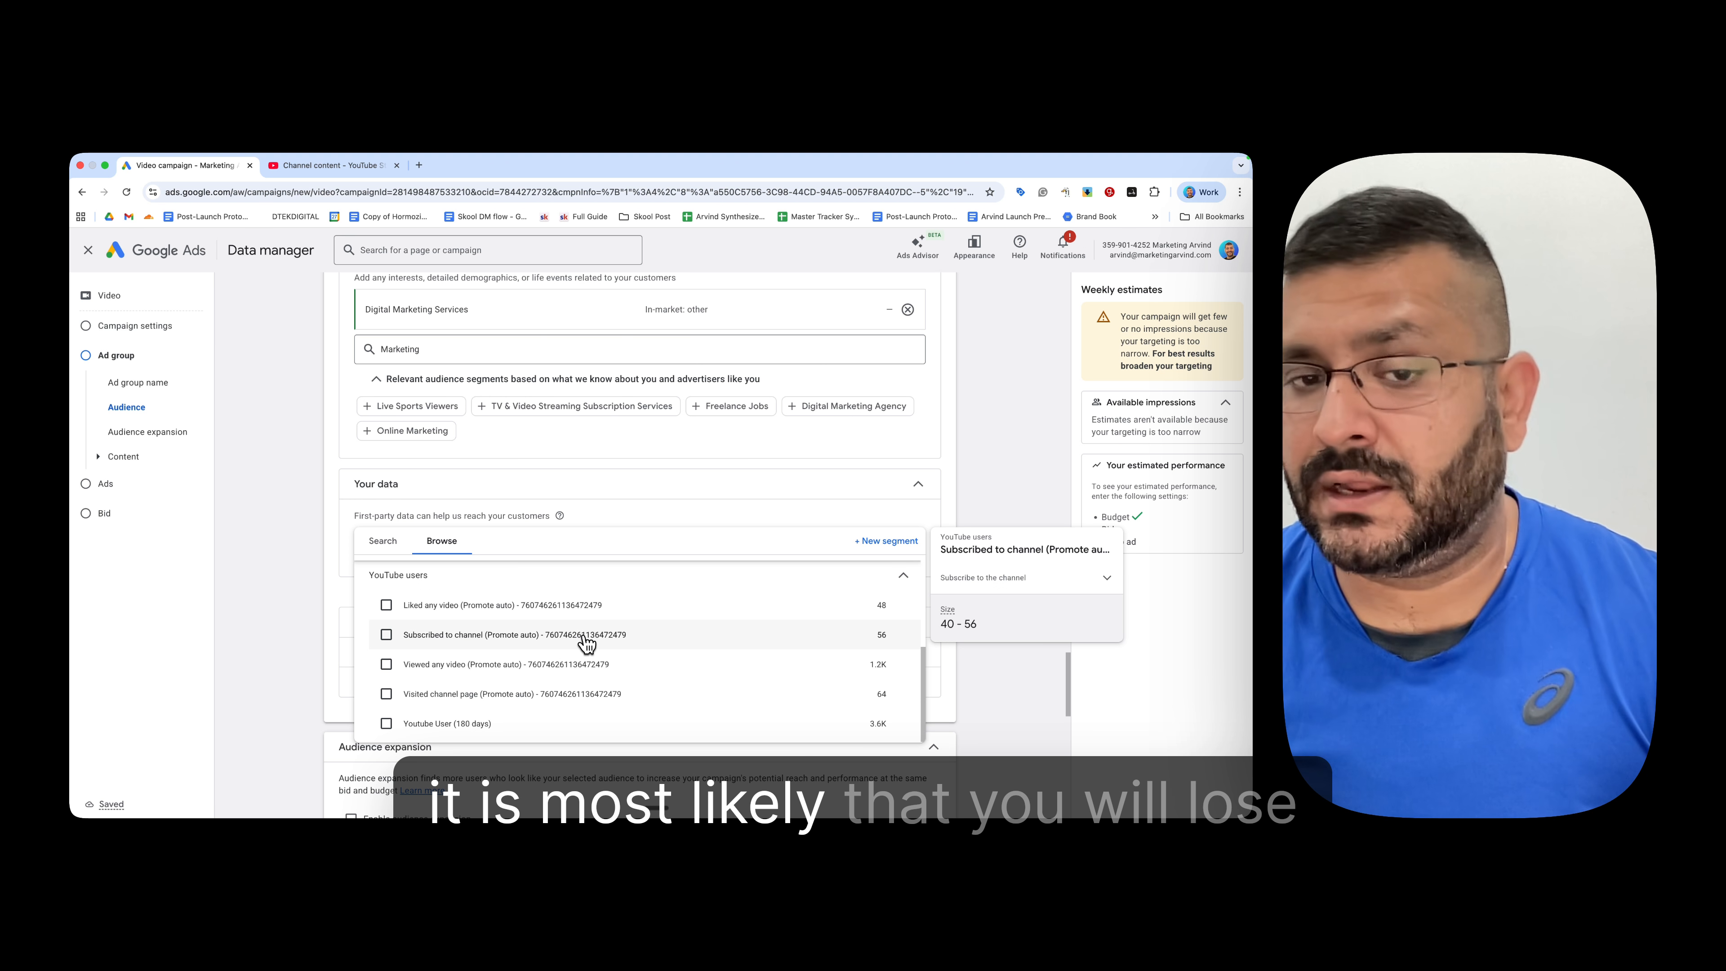
{"action": "left_click", "coordinate": [720, 489]}
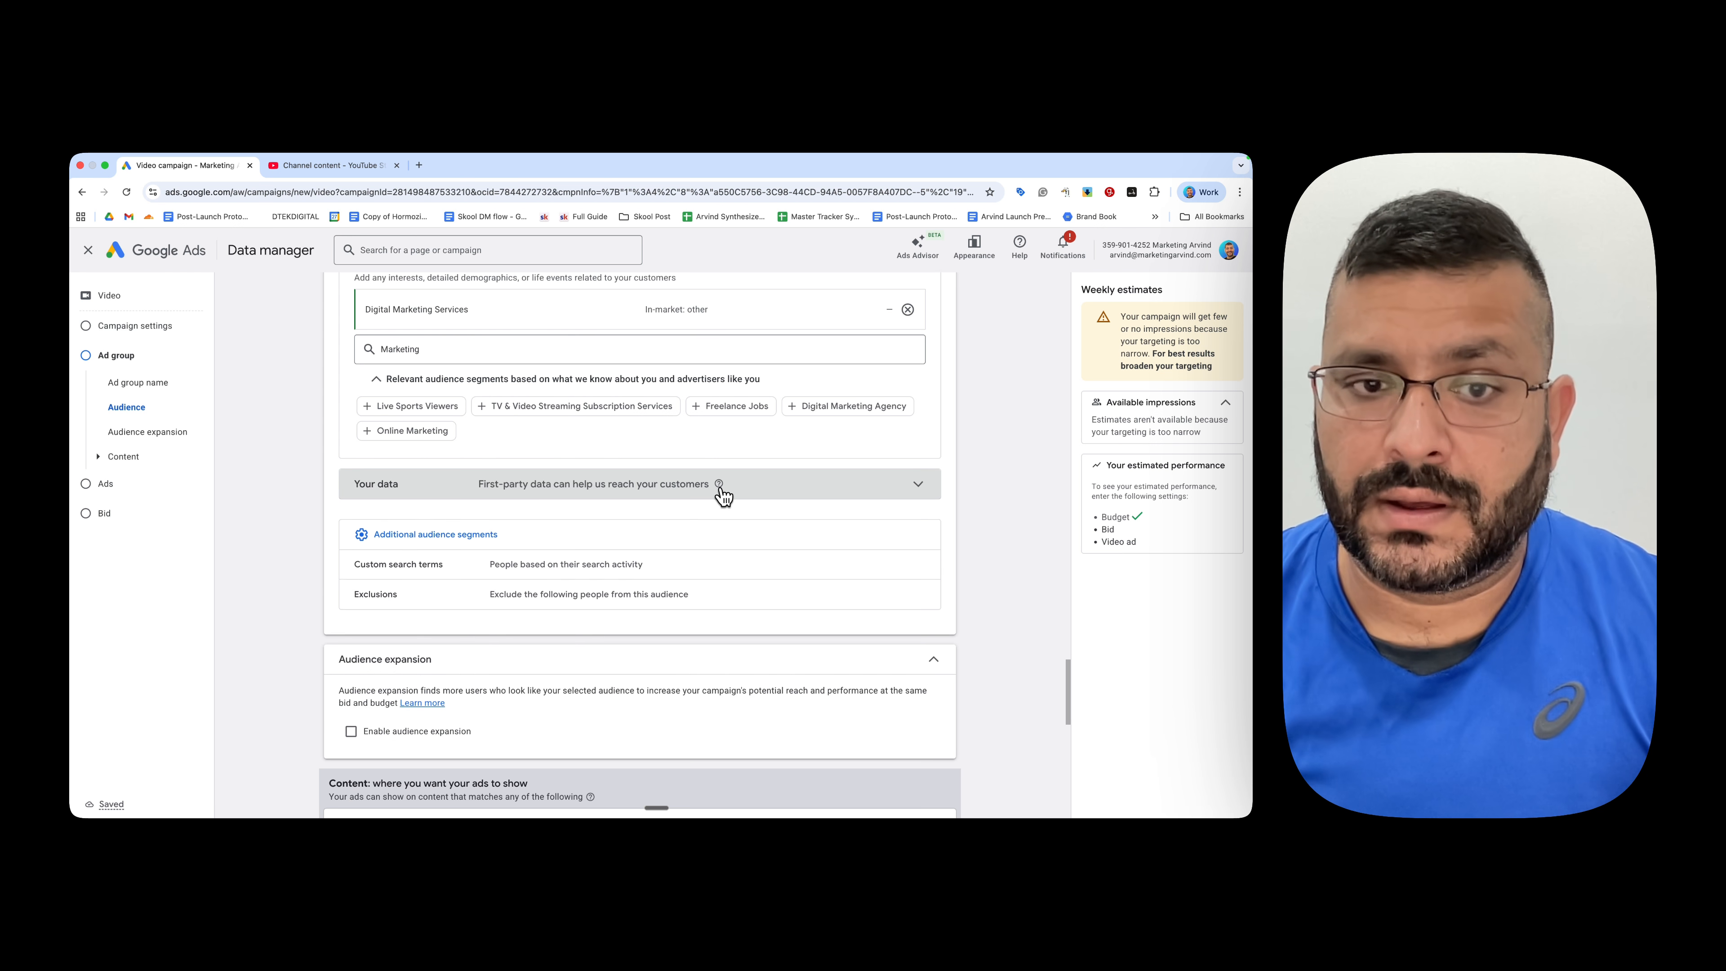
{"action": "mouse_move", "coordinate": [721, 492]}
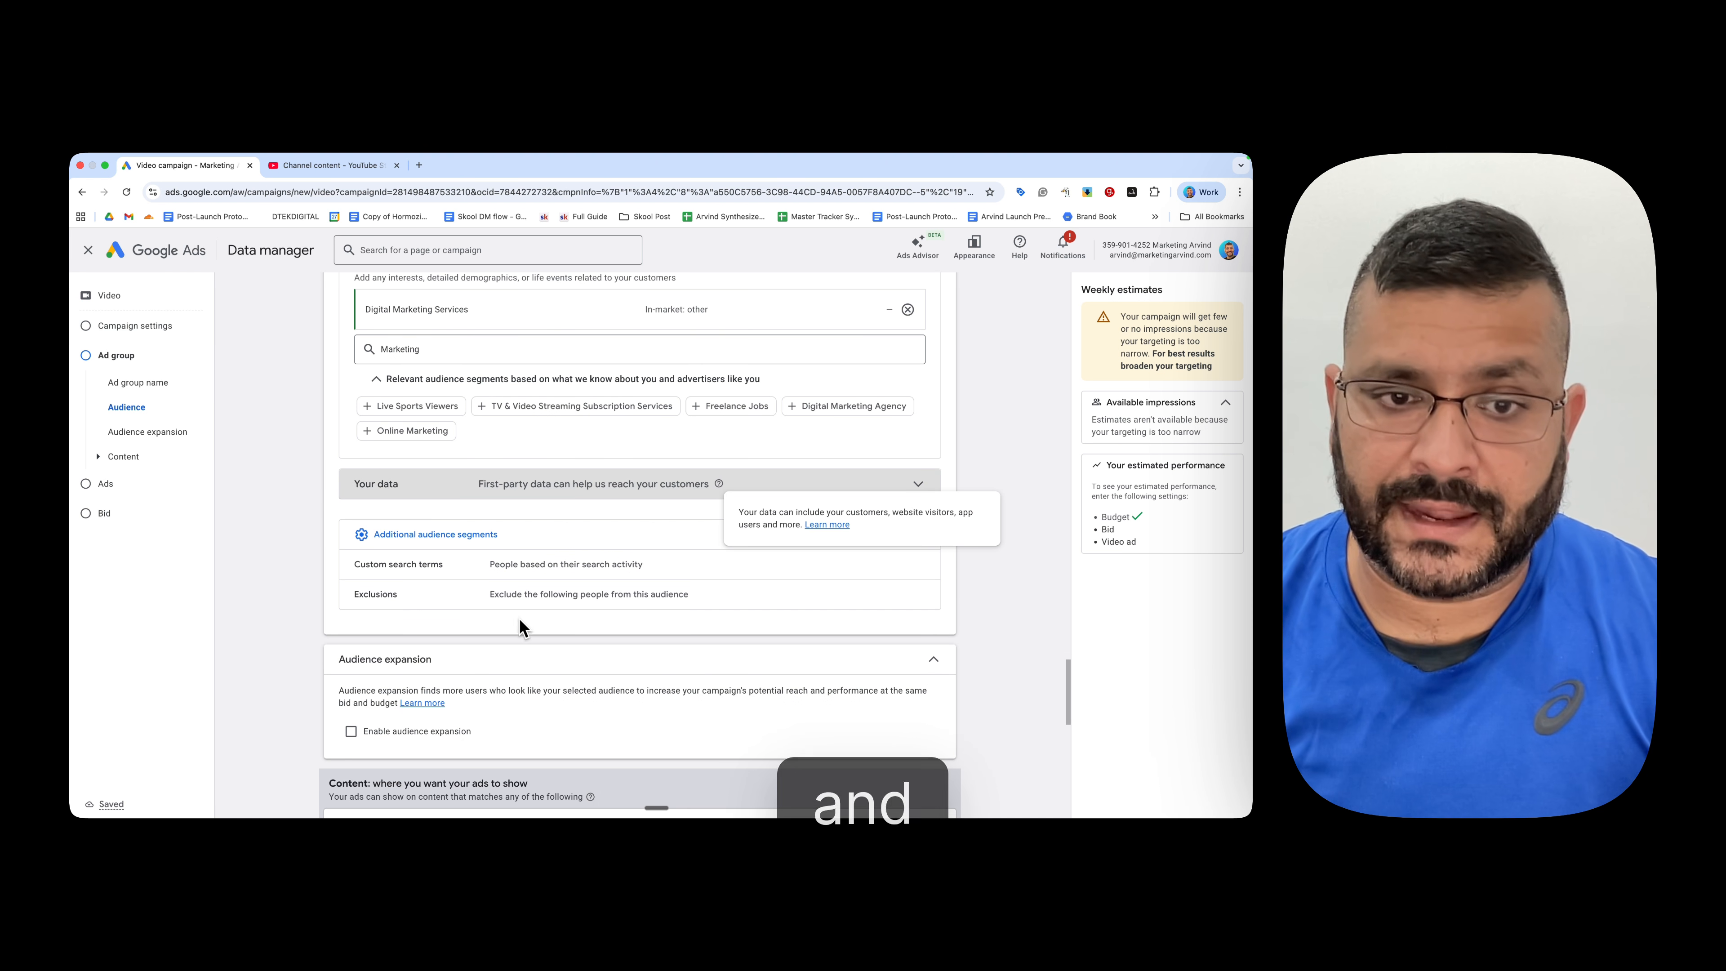
Step: Add the custom search terms section to the audience and view its options for targeting people by search activity
{"action": "left_click", "coordinate": [541, 572]}
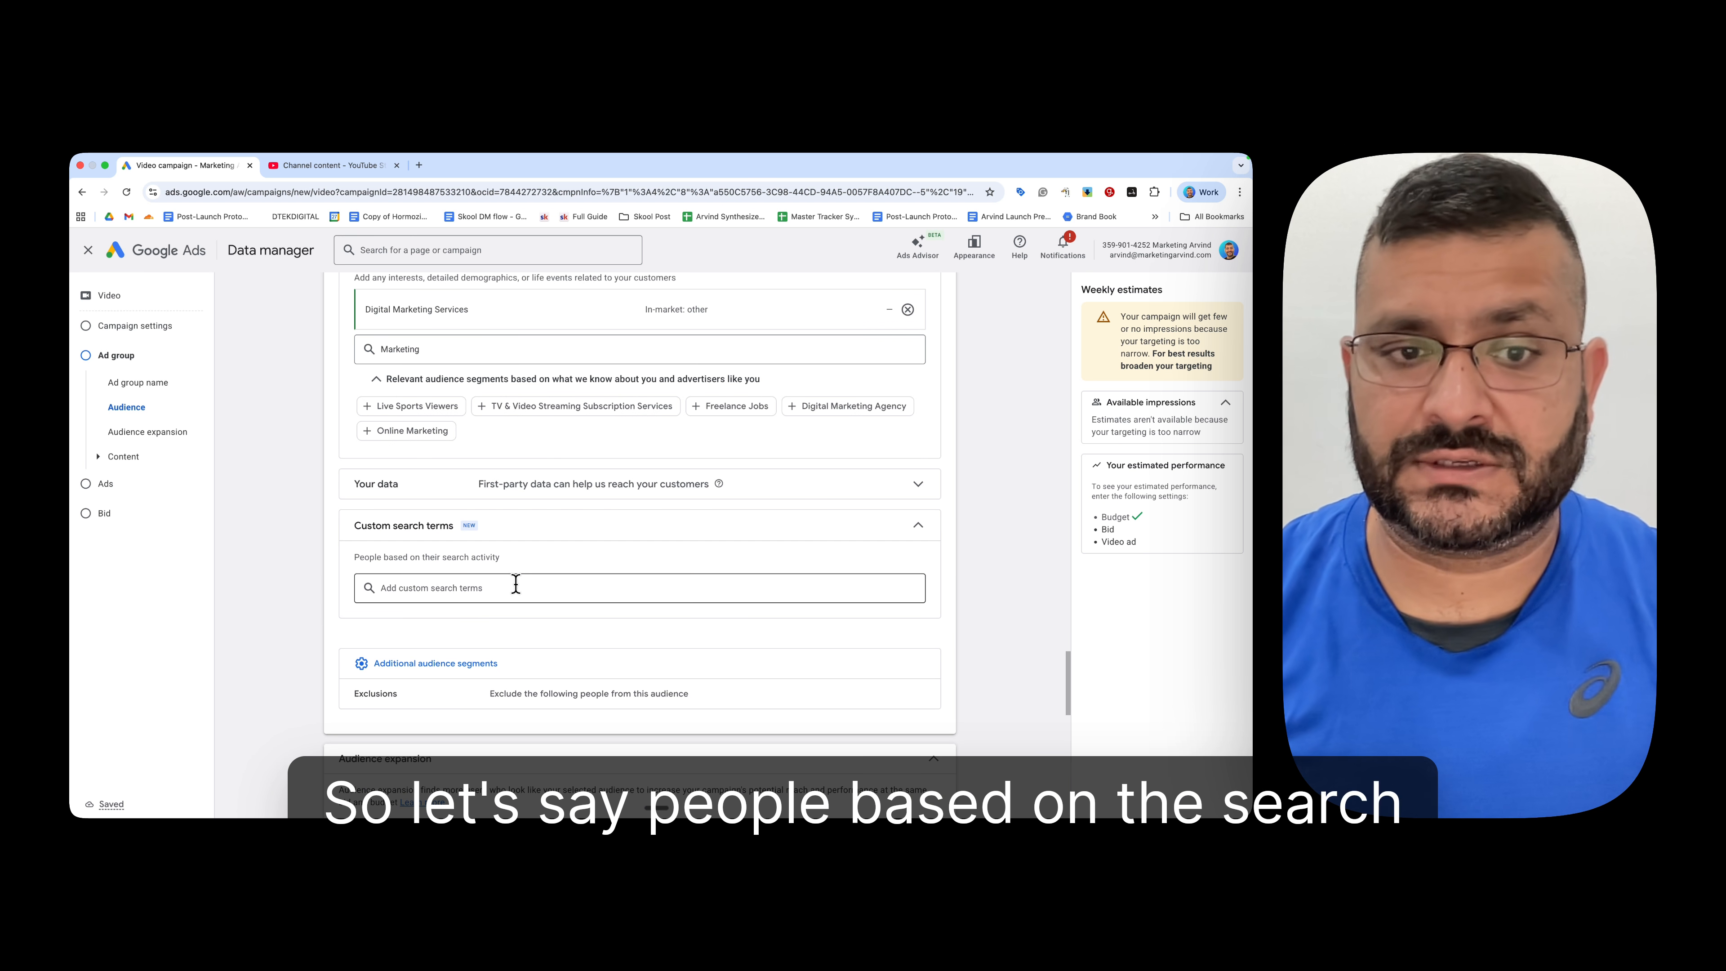
{"action": "left_click", "coordinate": [486, 586]}
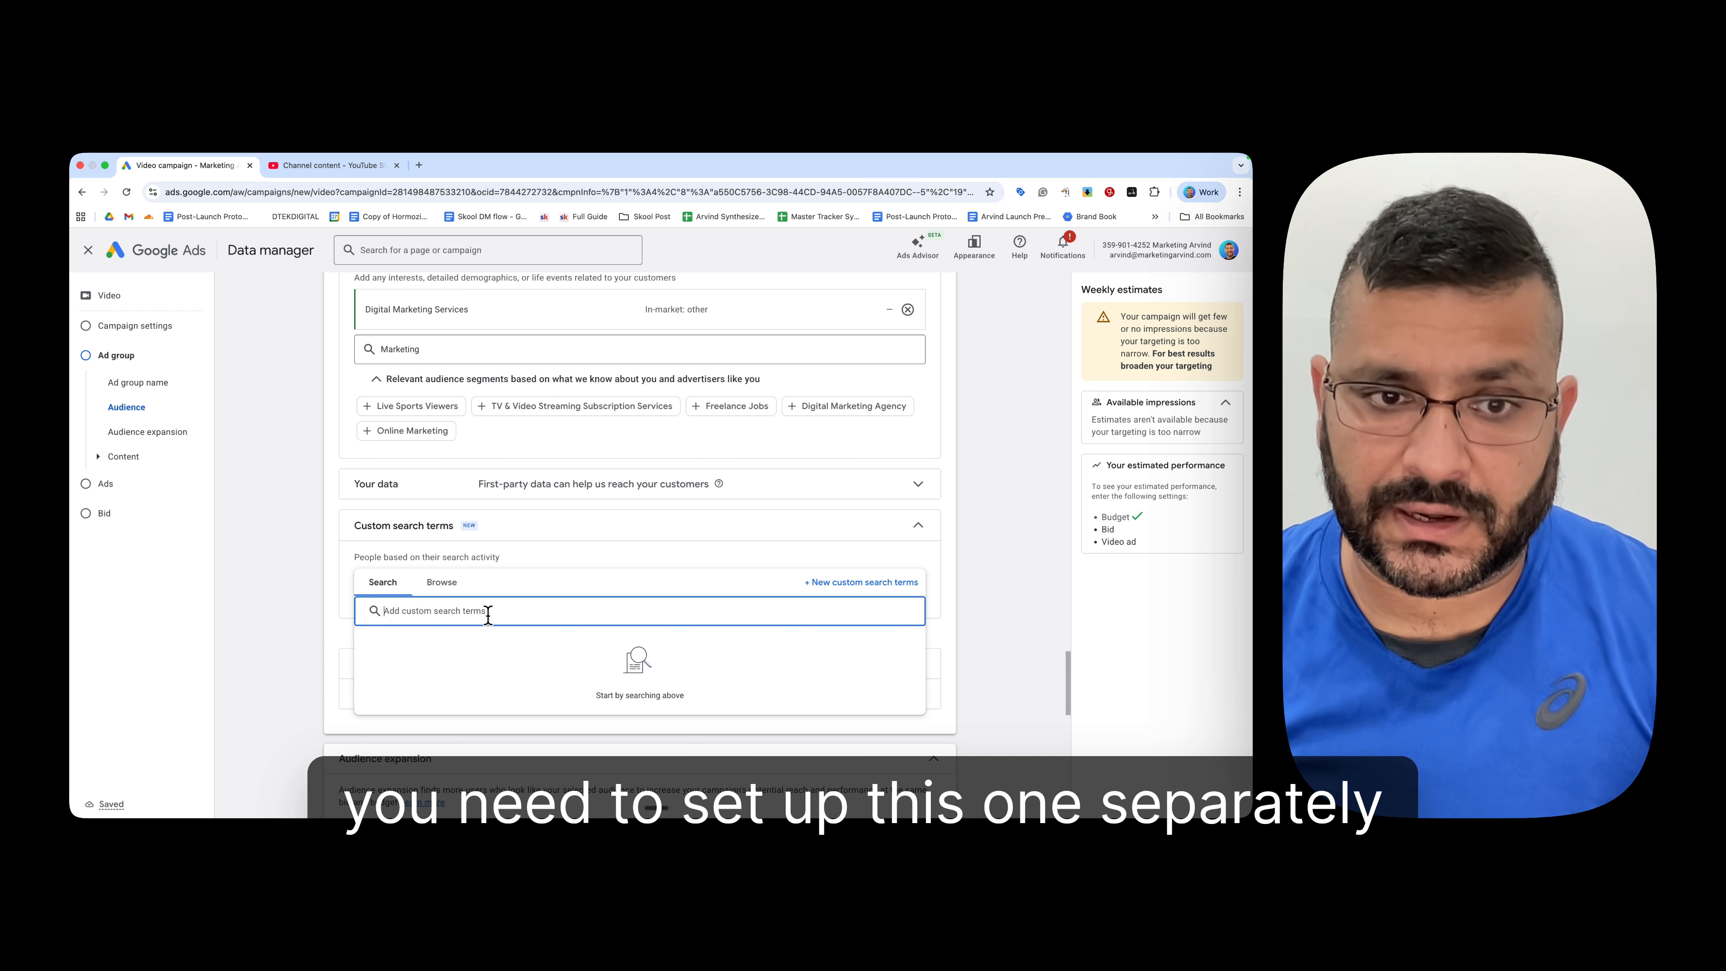
{"action": "scroll", "coordinate": [692, 549], "scroll_direction": "down", "scroll_amount": 1}
{"action": "left_click", "coordinate": [353, 675]}
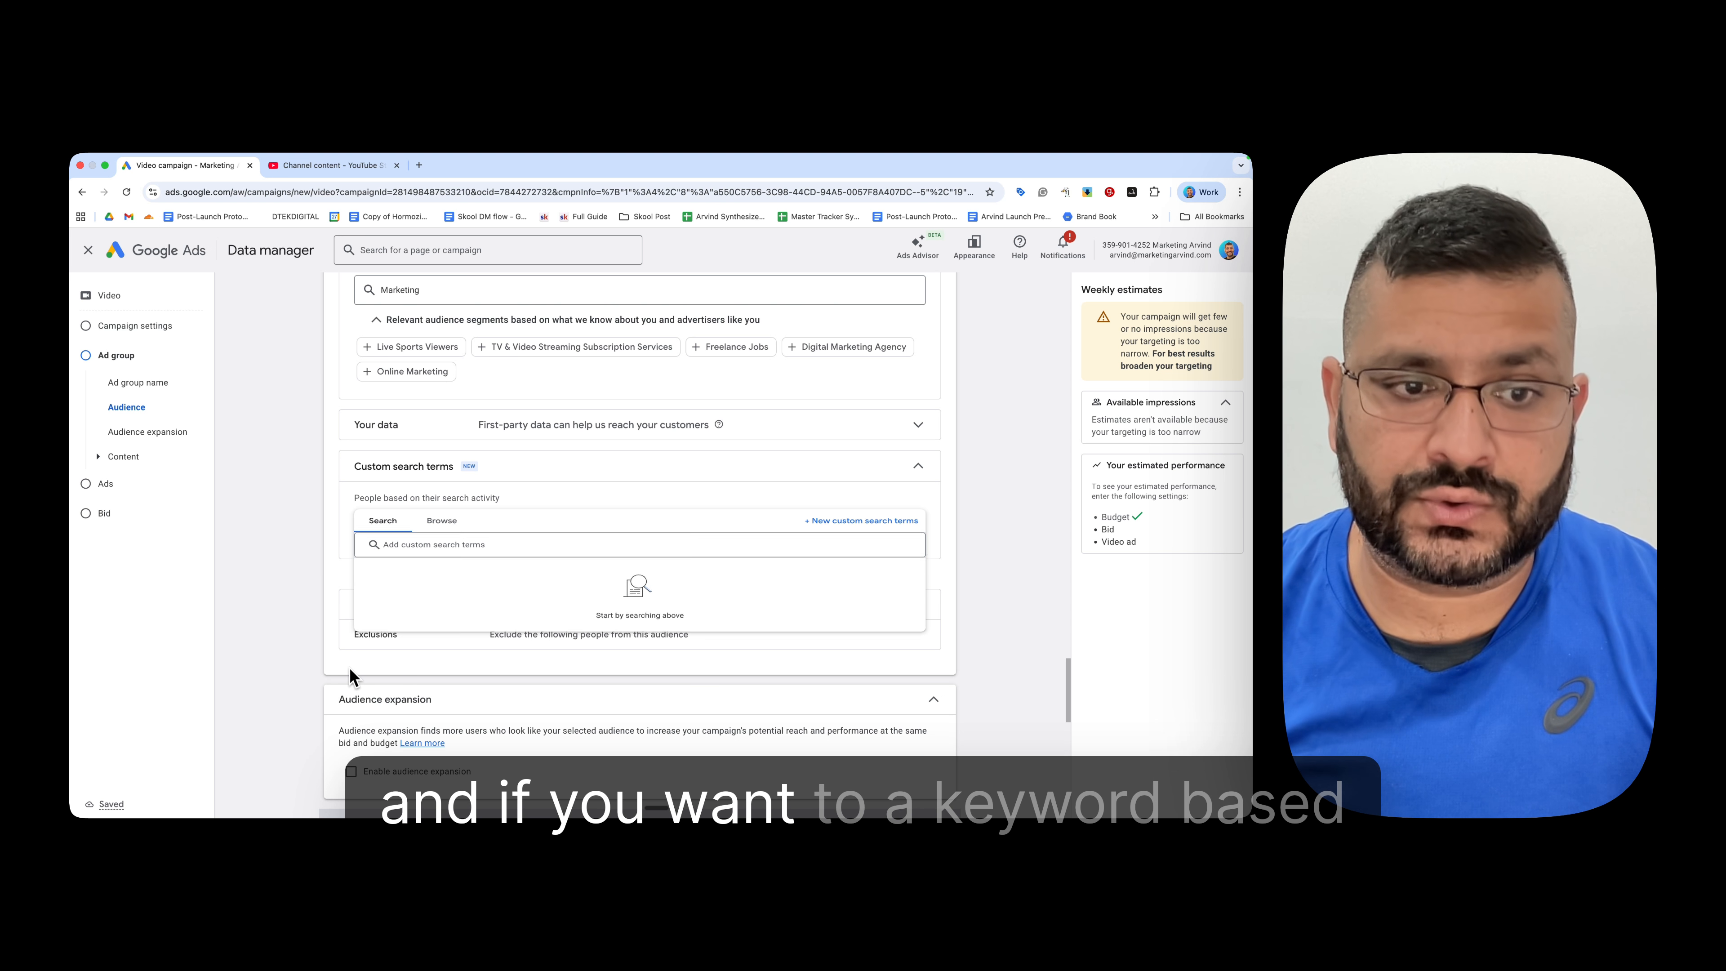
Step: Enter the content keywords "Digital Marketing", "Google ads course" and "Google ads tutorial" for the ad group, one per line
{"action": "scroll", "coordinate": [655, 663], "scroll_direction": "down", "scroll_amount": 2}
{"action": "scroll", "coordinate": [663, 656], "scroll_direction": "down", "scroll_amount": 1}
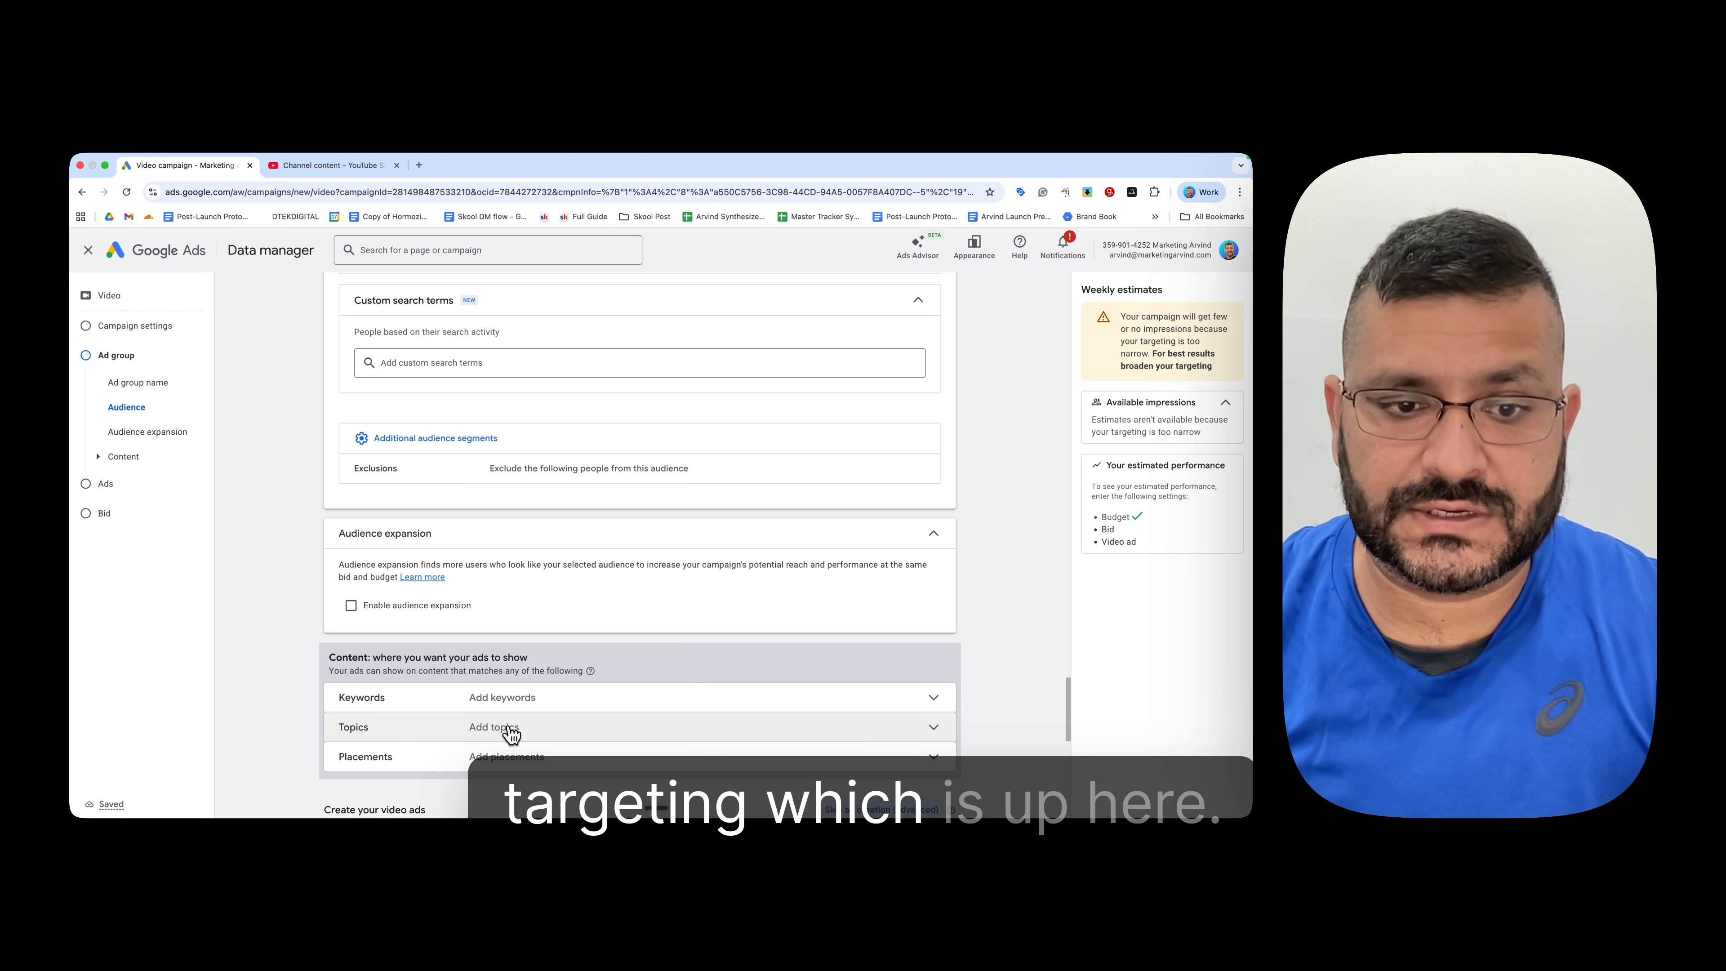
{"action": "left_click", "coordinate": [537, 698]}
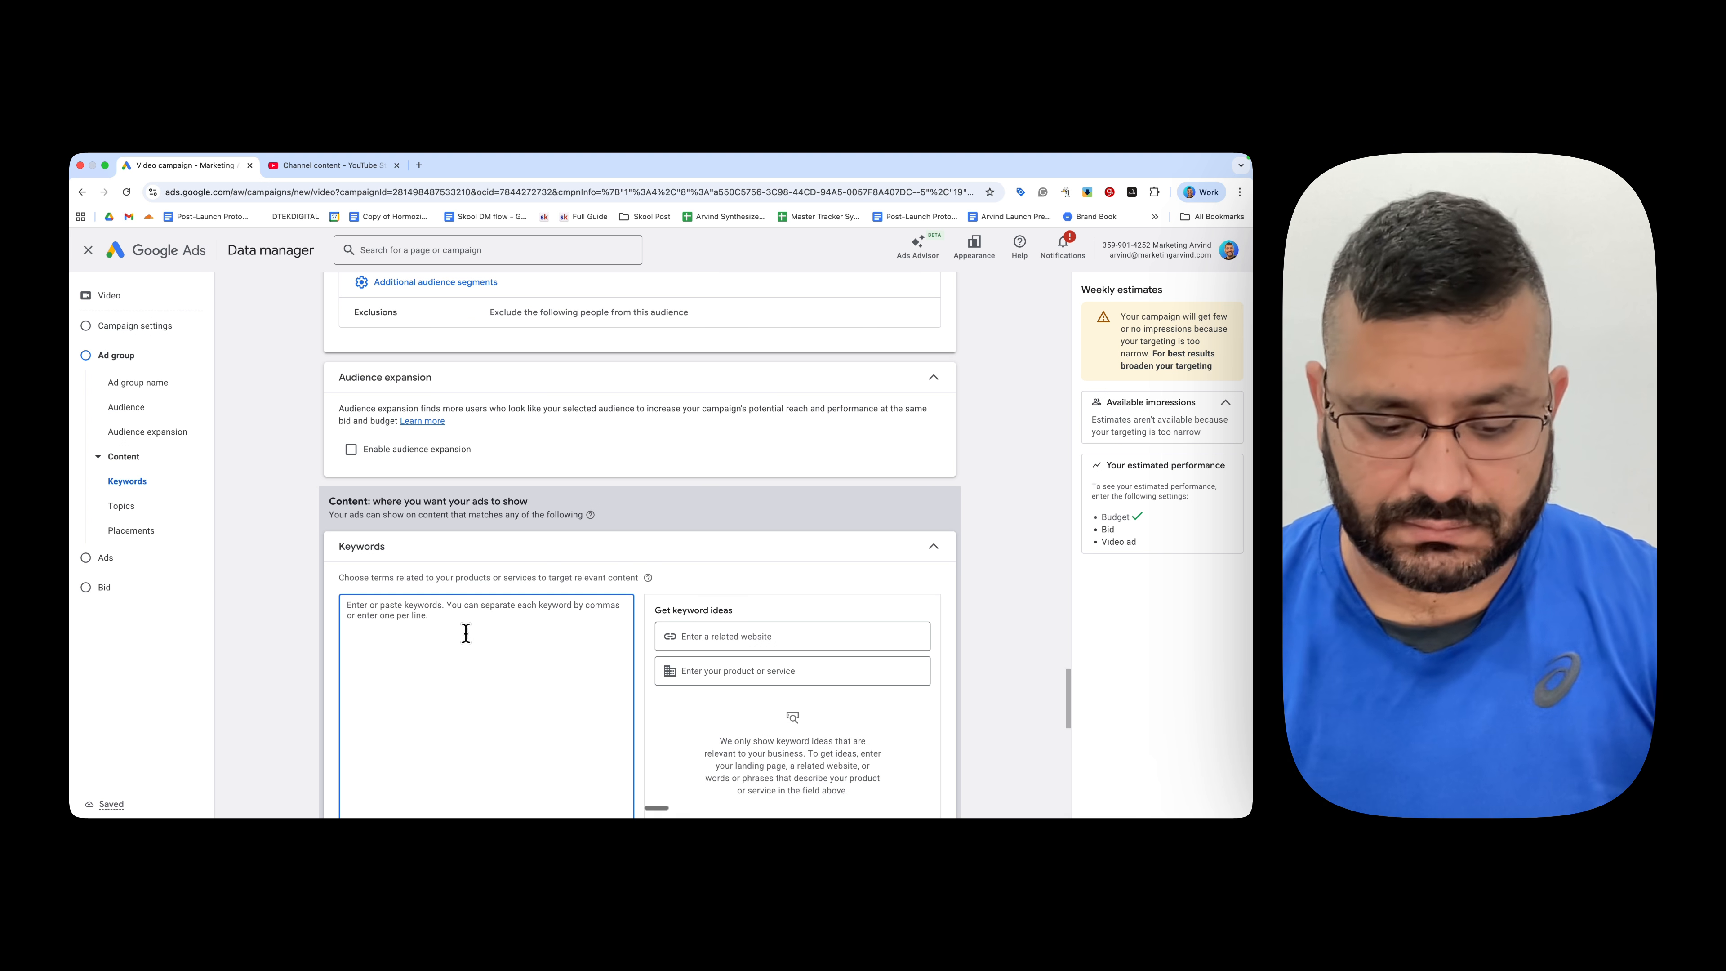
{"action": "type", "text": "Digital M"}
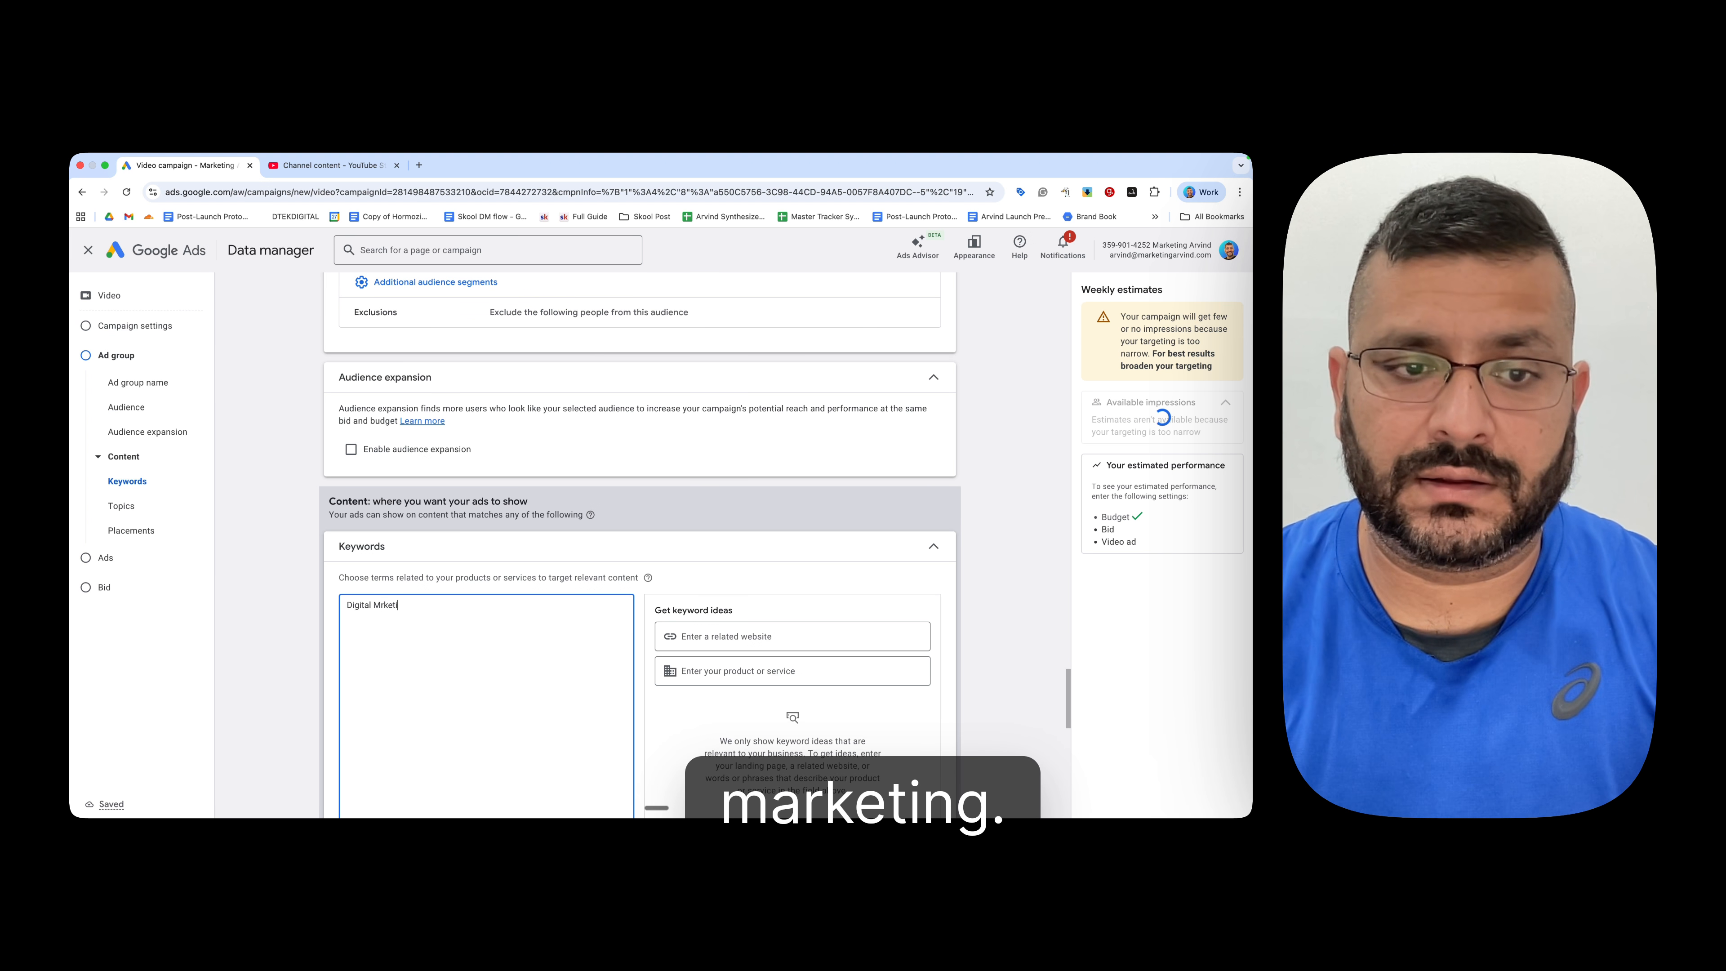
{"action": "type", "text": "arketing"}
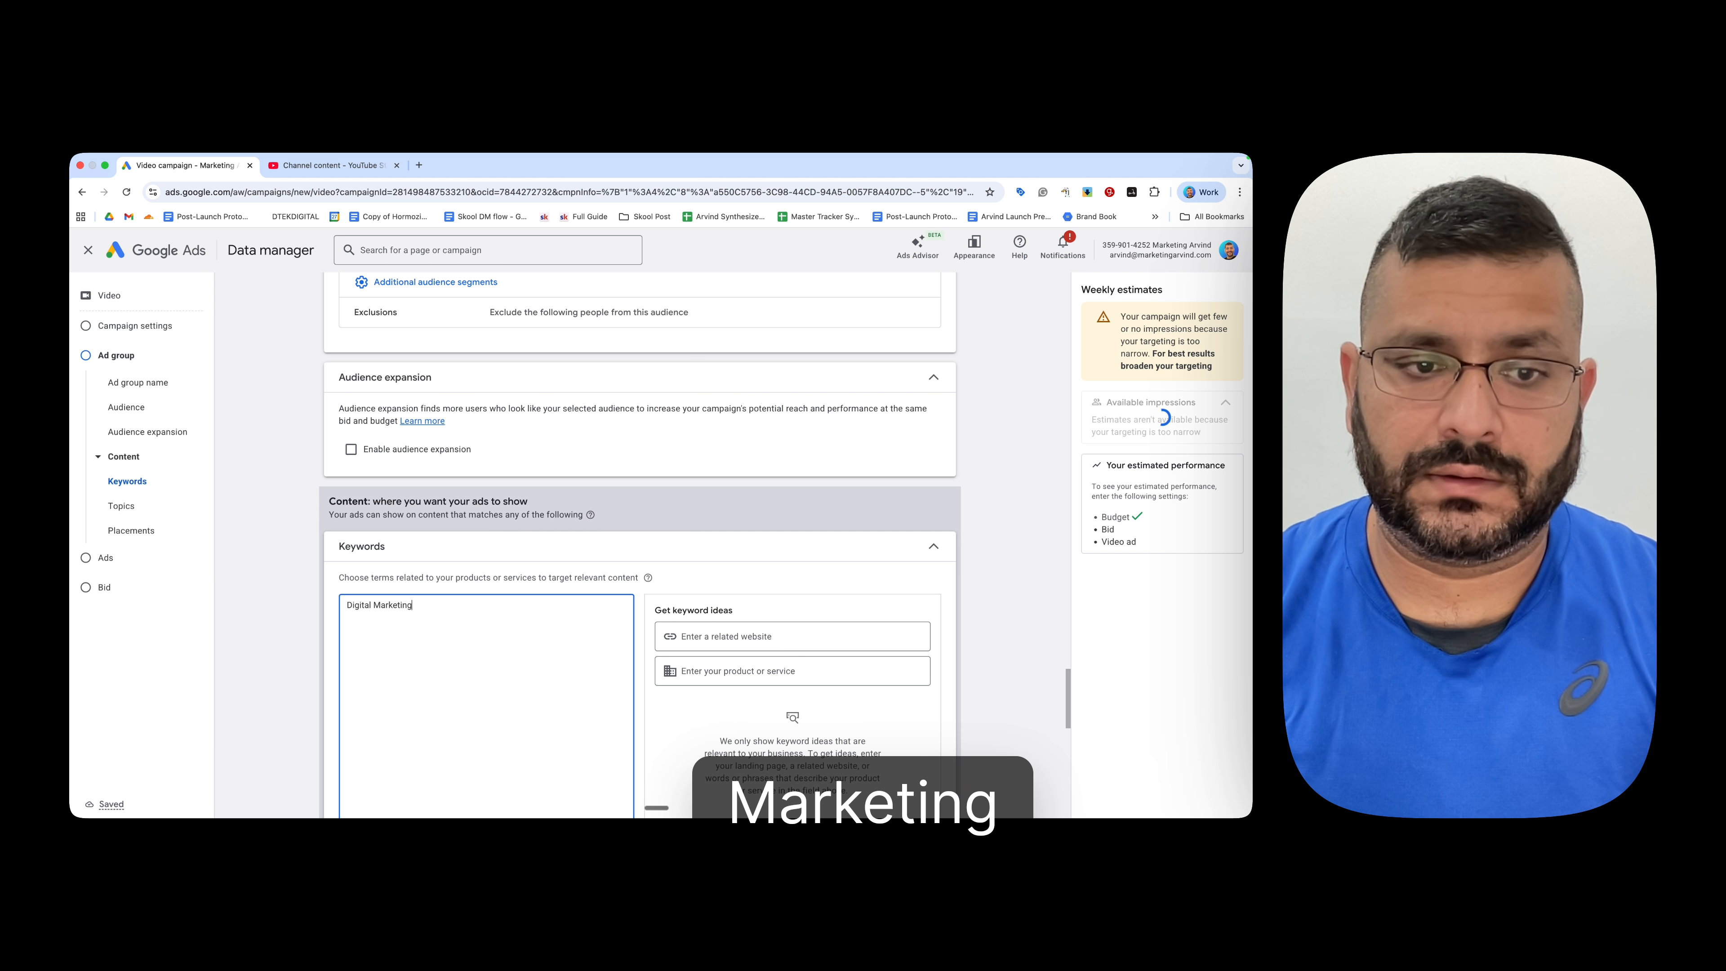
{"action": "key", "text": "Return"}
{"action": "type", "text": "Google a"}
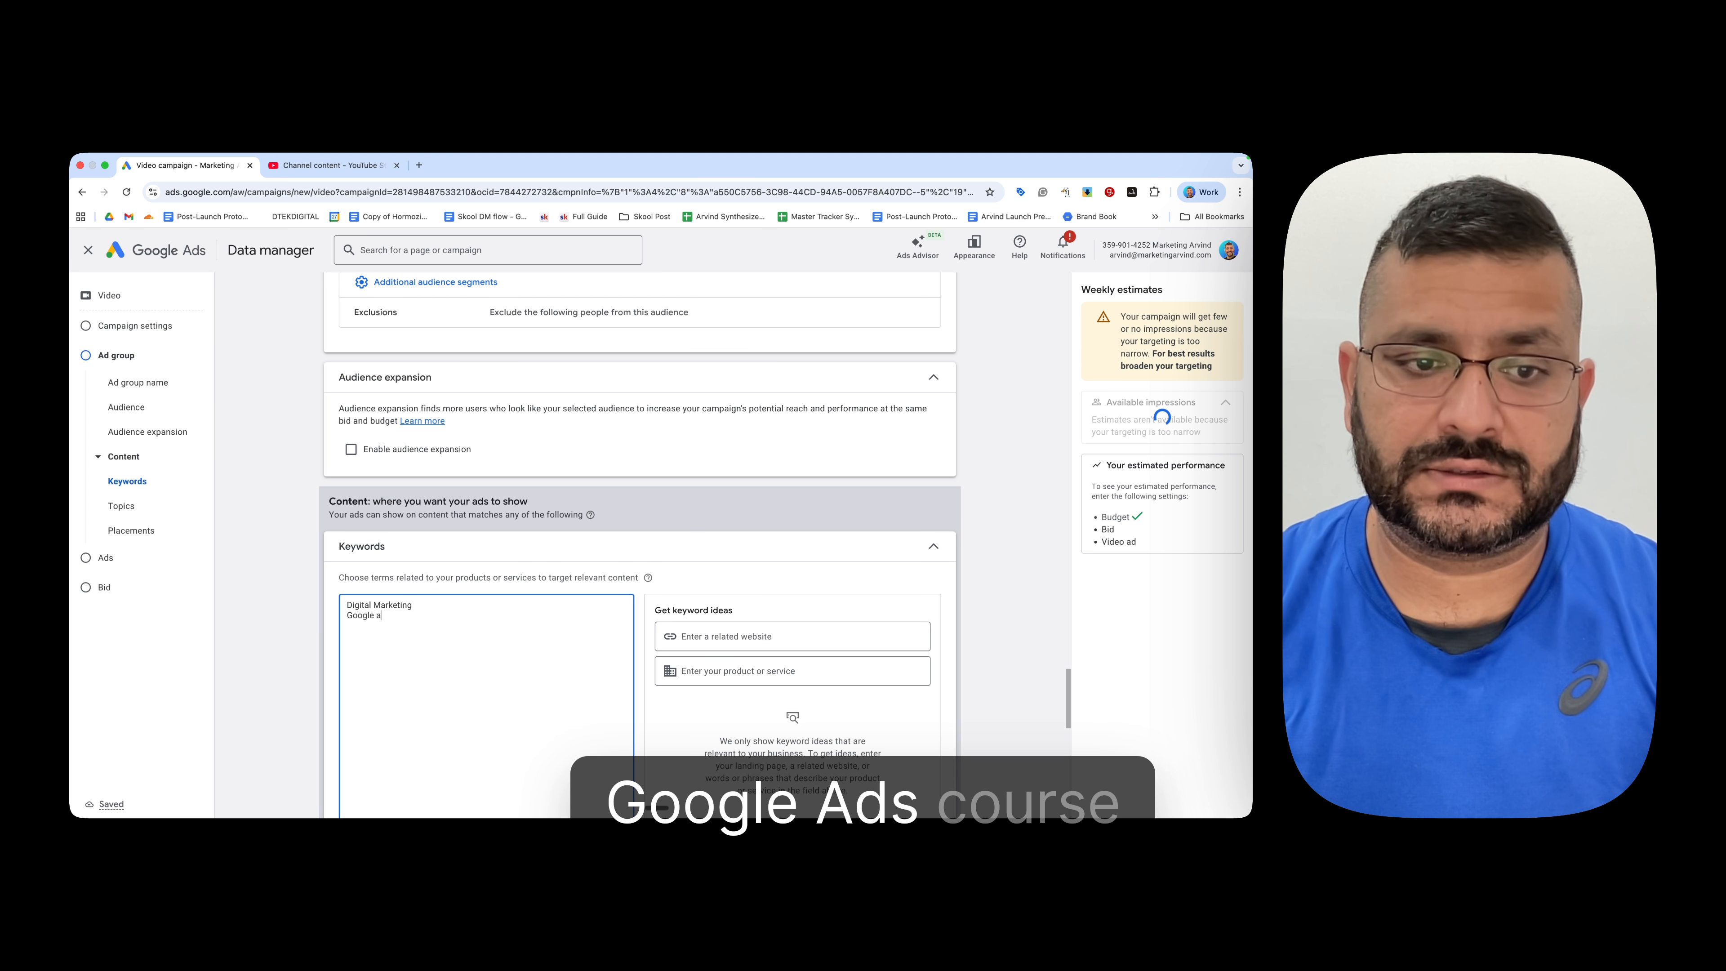
{"action": "type", "text": "ds course "}
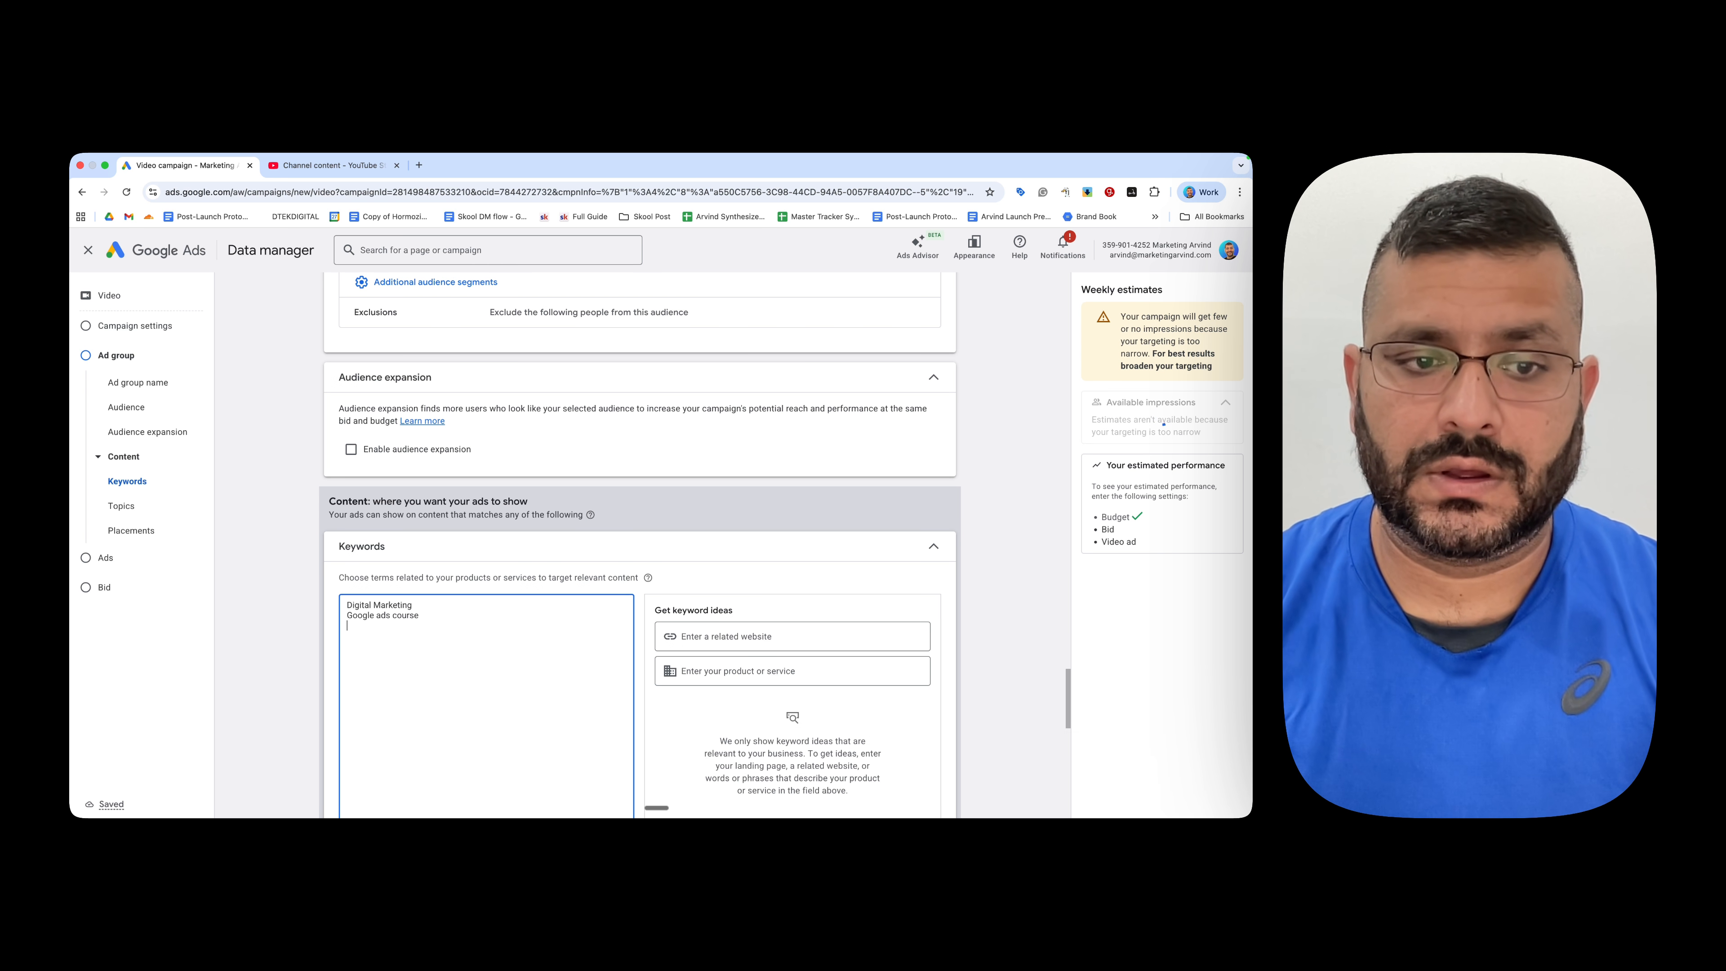
{"action": "type", "text": "Google a"}
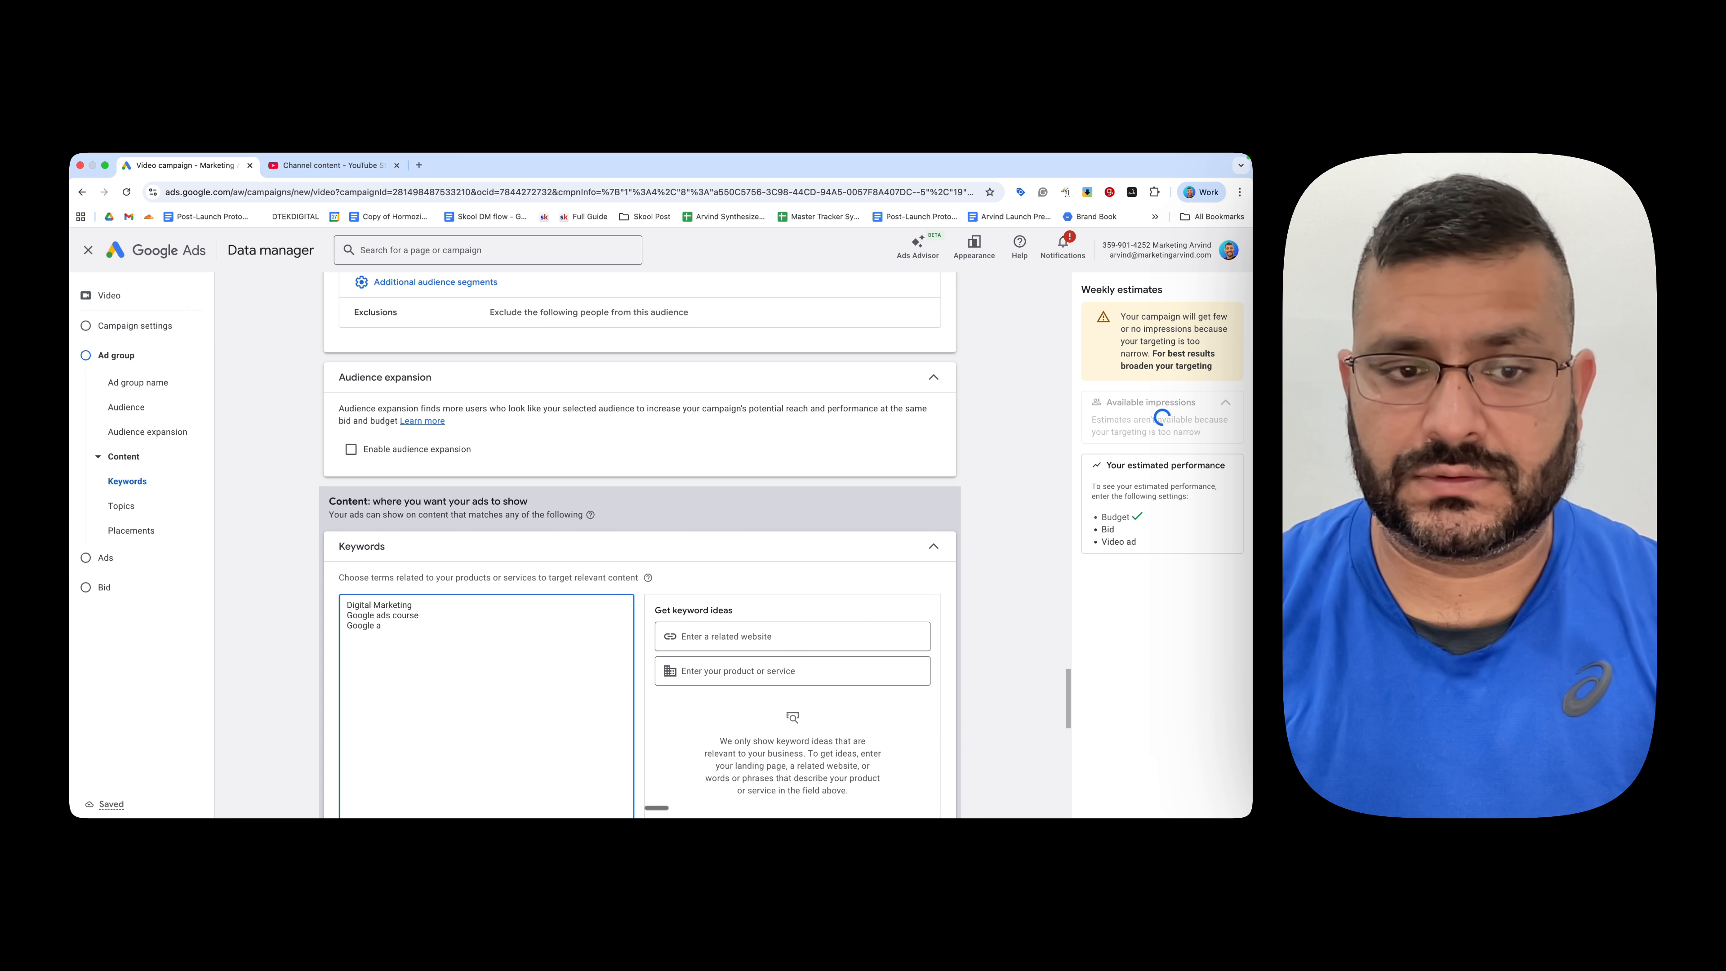
{"action": "type", "text": "ds tur"}
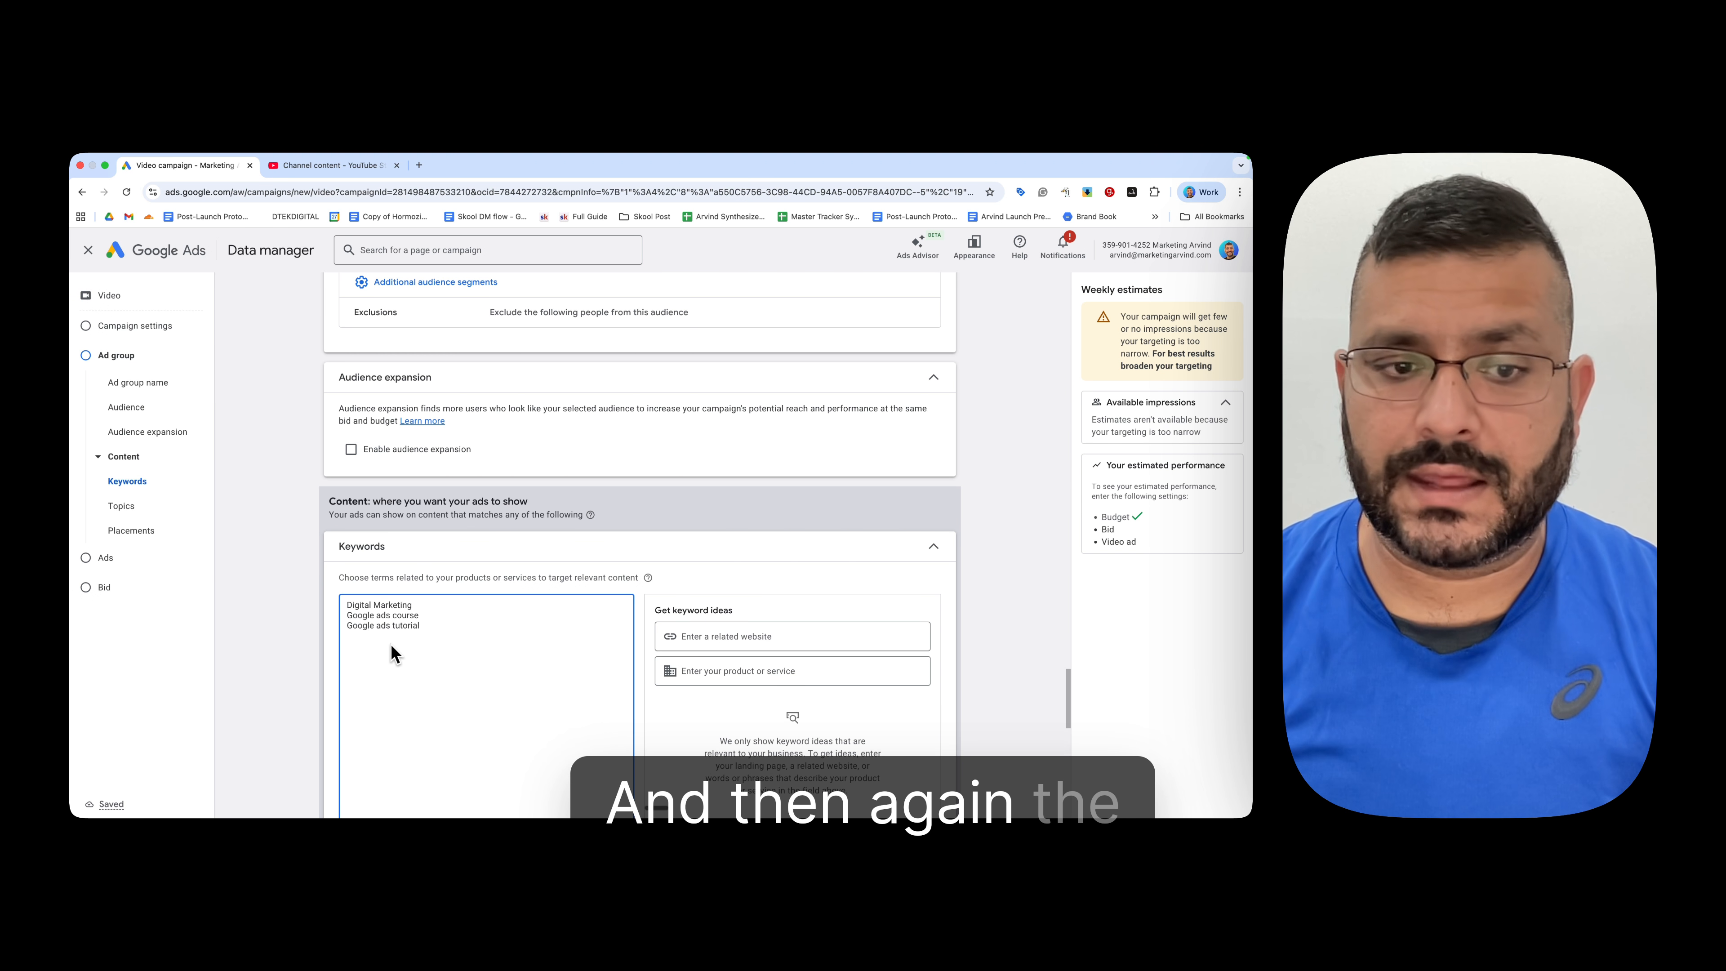
{"action": "key", "text": "Return"}
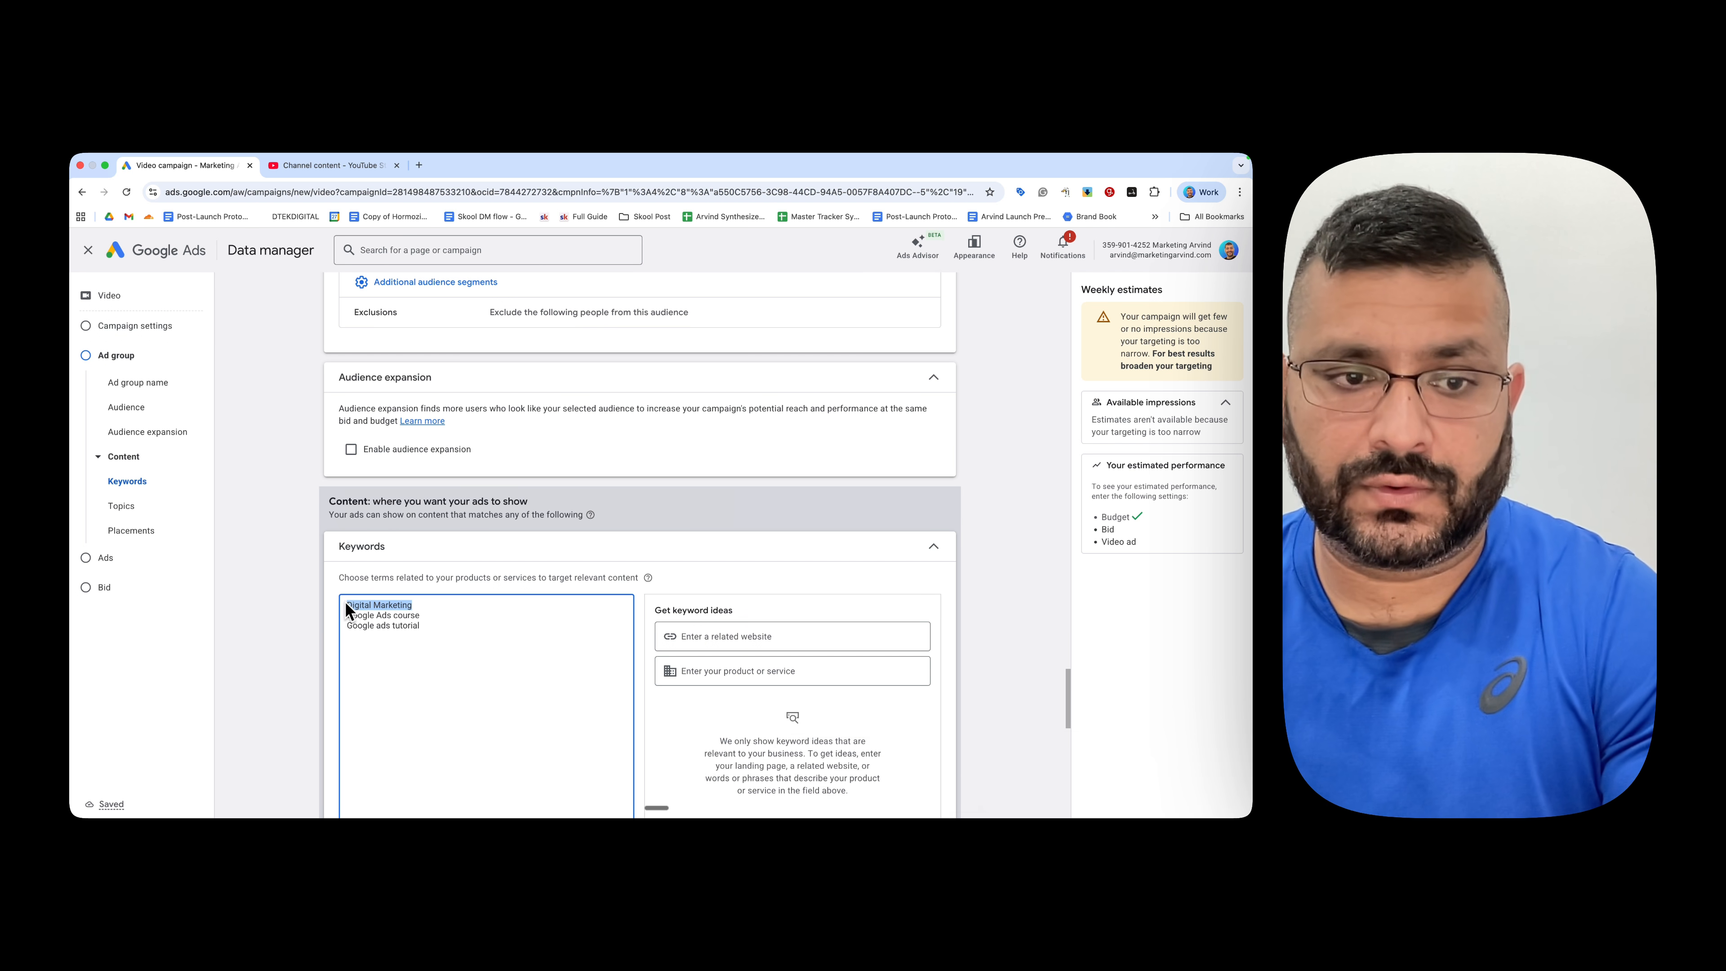
Step: Remove "Digital Marketing" and its empty line from the ad group's content keywords
{"action": "left_click", "coordinate": [420, 619]}
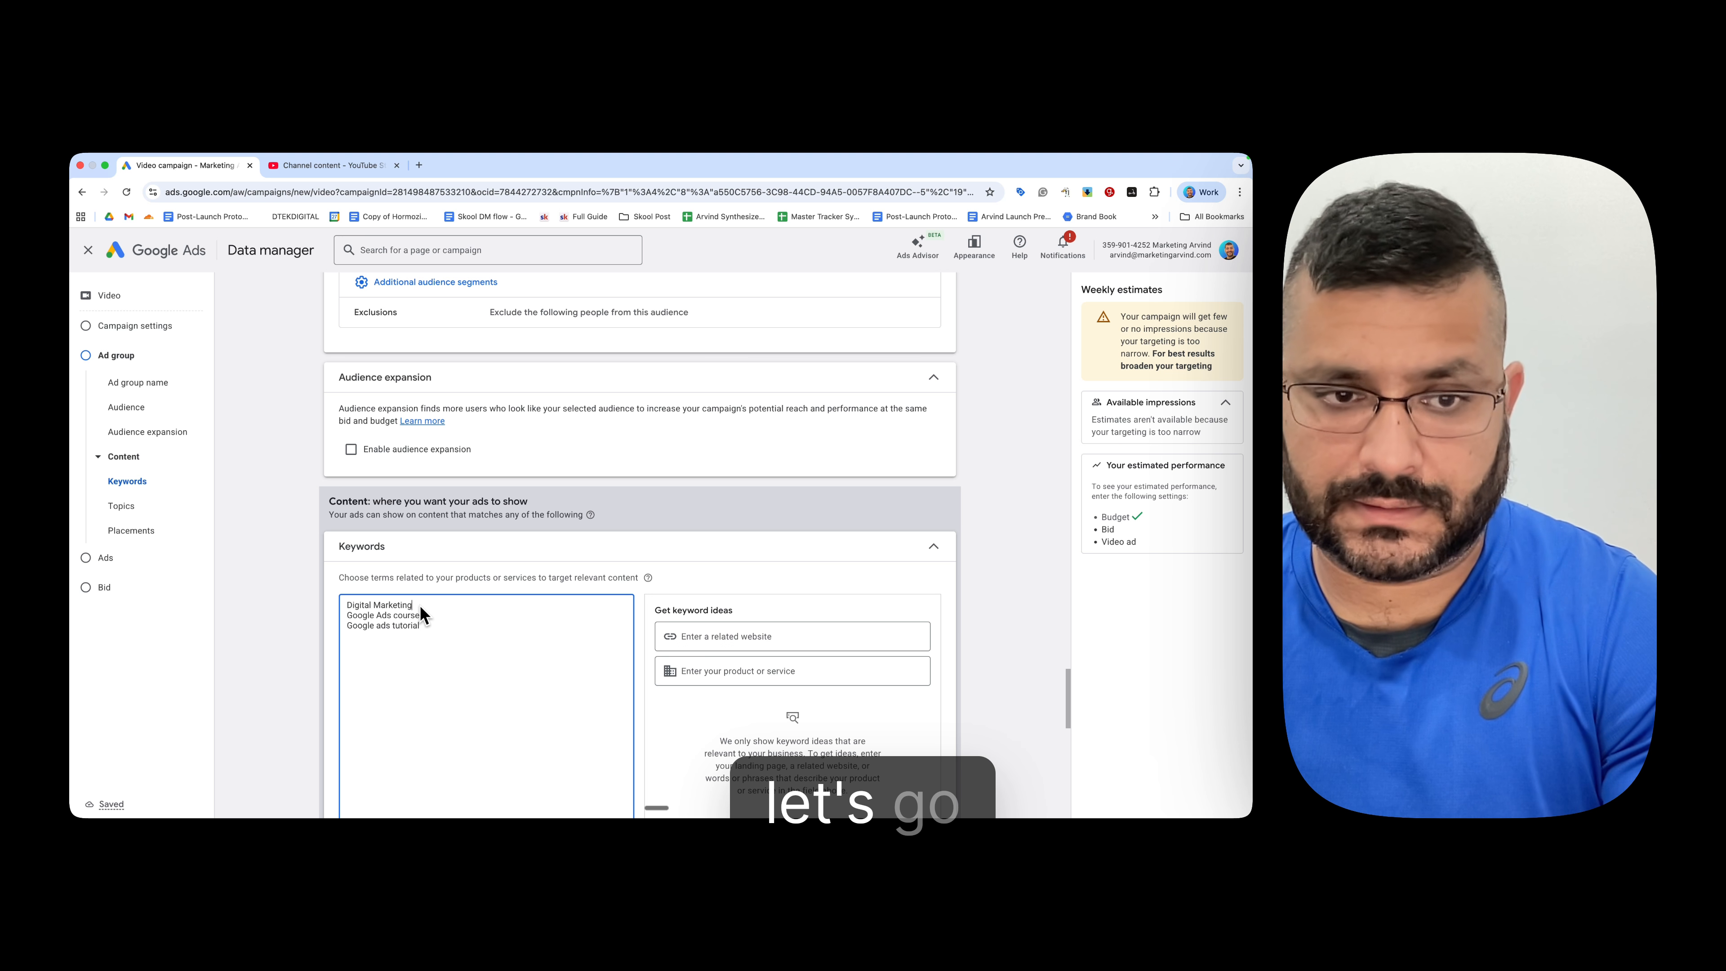
{"action": "key", "text": "BackSpace"}
{"action": "key", "text": "BackSpace"}
{"action": "key", "text": "BackSpace"}
{"action": "key", "text": "BackSpace"}
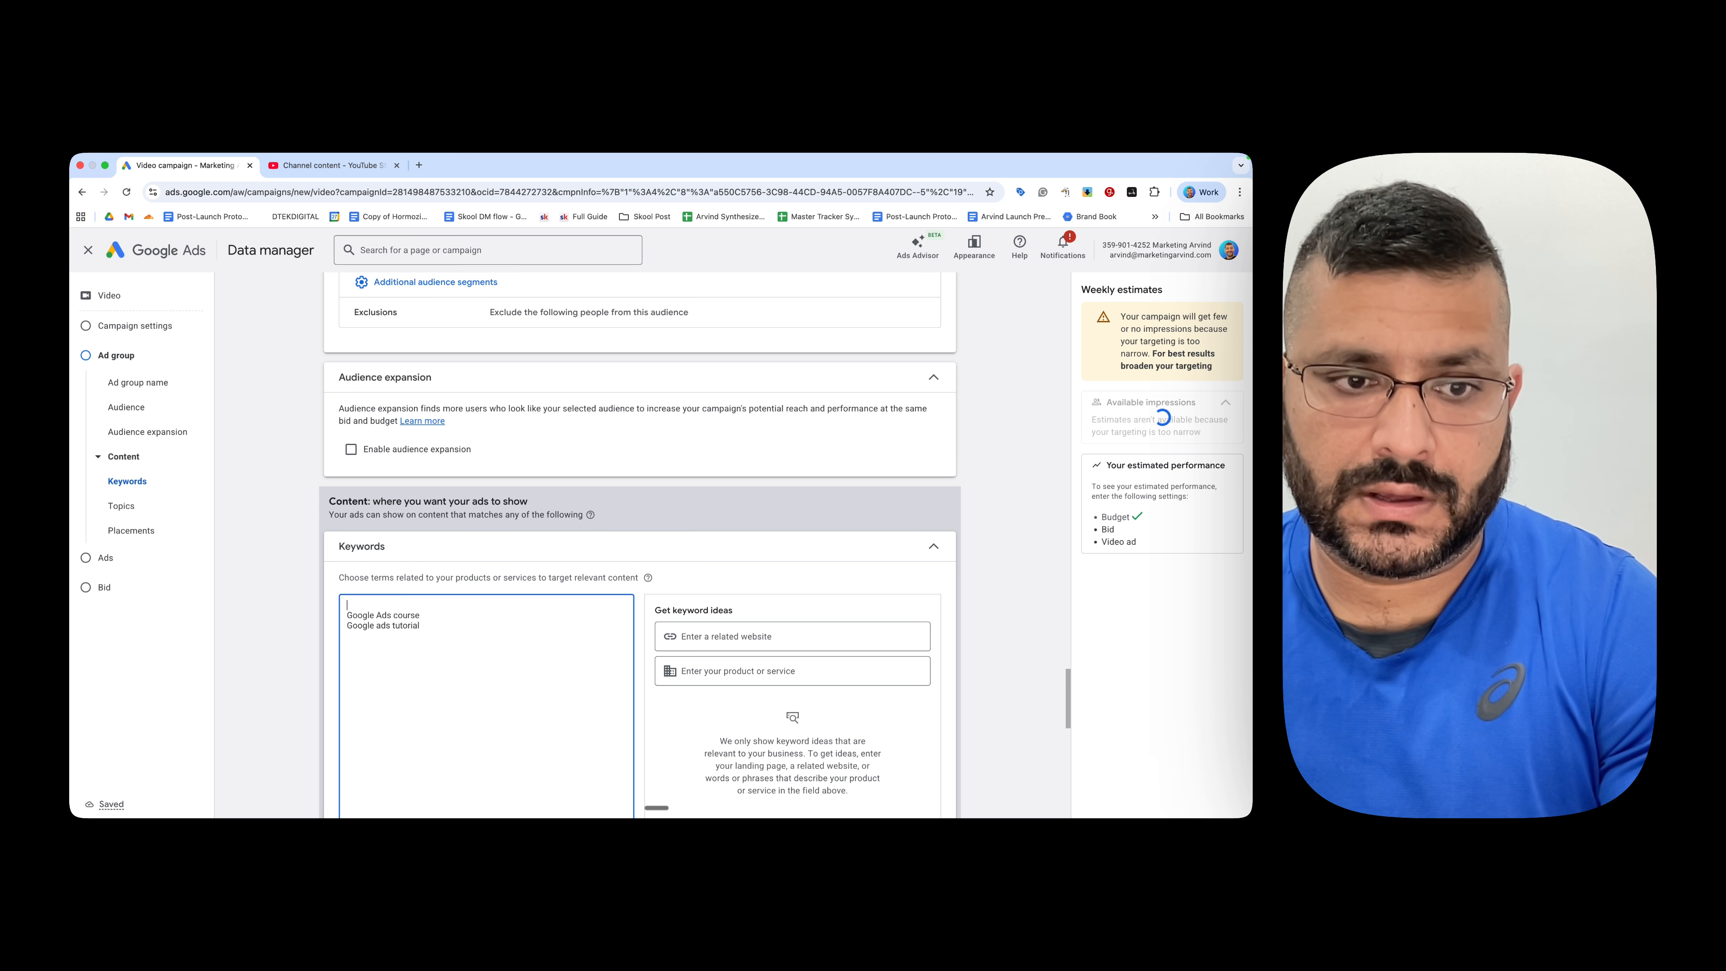
{"action": "key", "text": "Delete"}
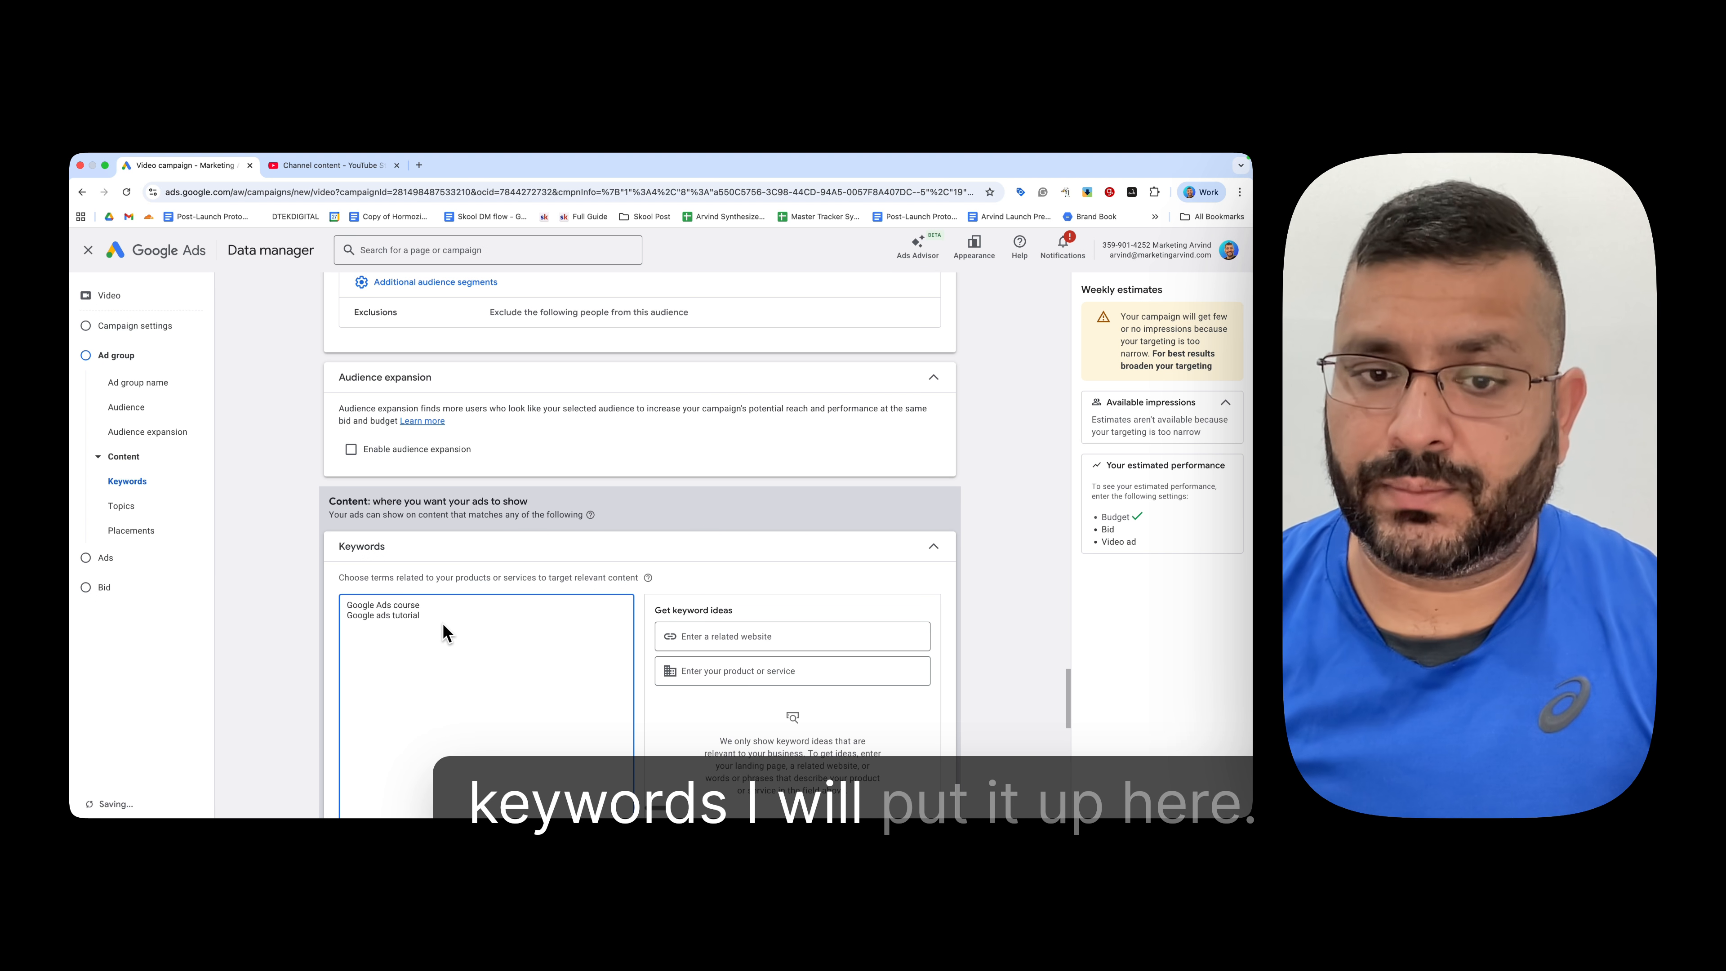
Step: Search the ad group's content topics for "Digital" and replace the search term with "Google ads"
{"action": "scroll", "coordinate": [475, 651], "scroll_direction": "down", "scroll_amount": 2}
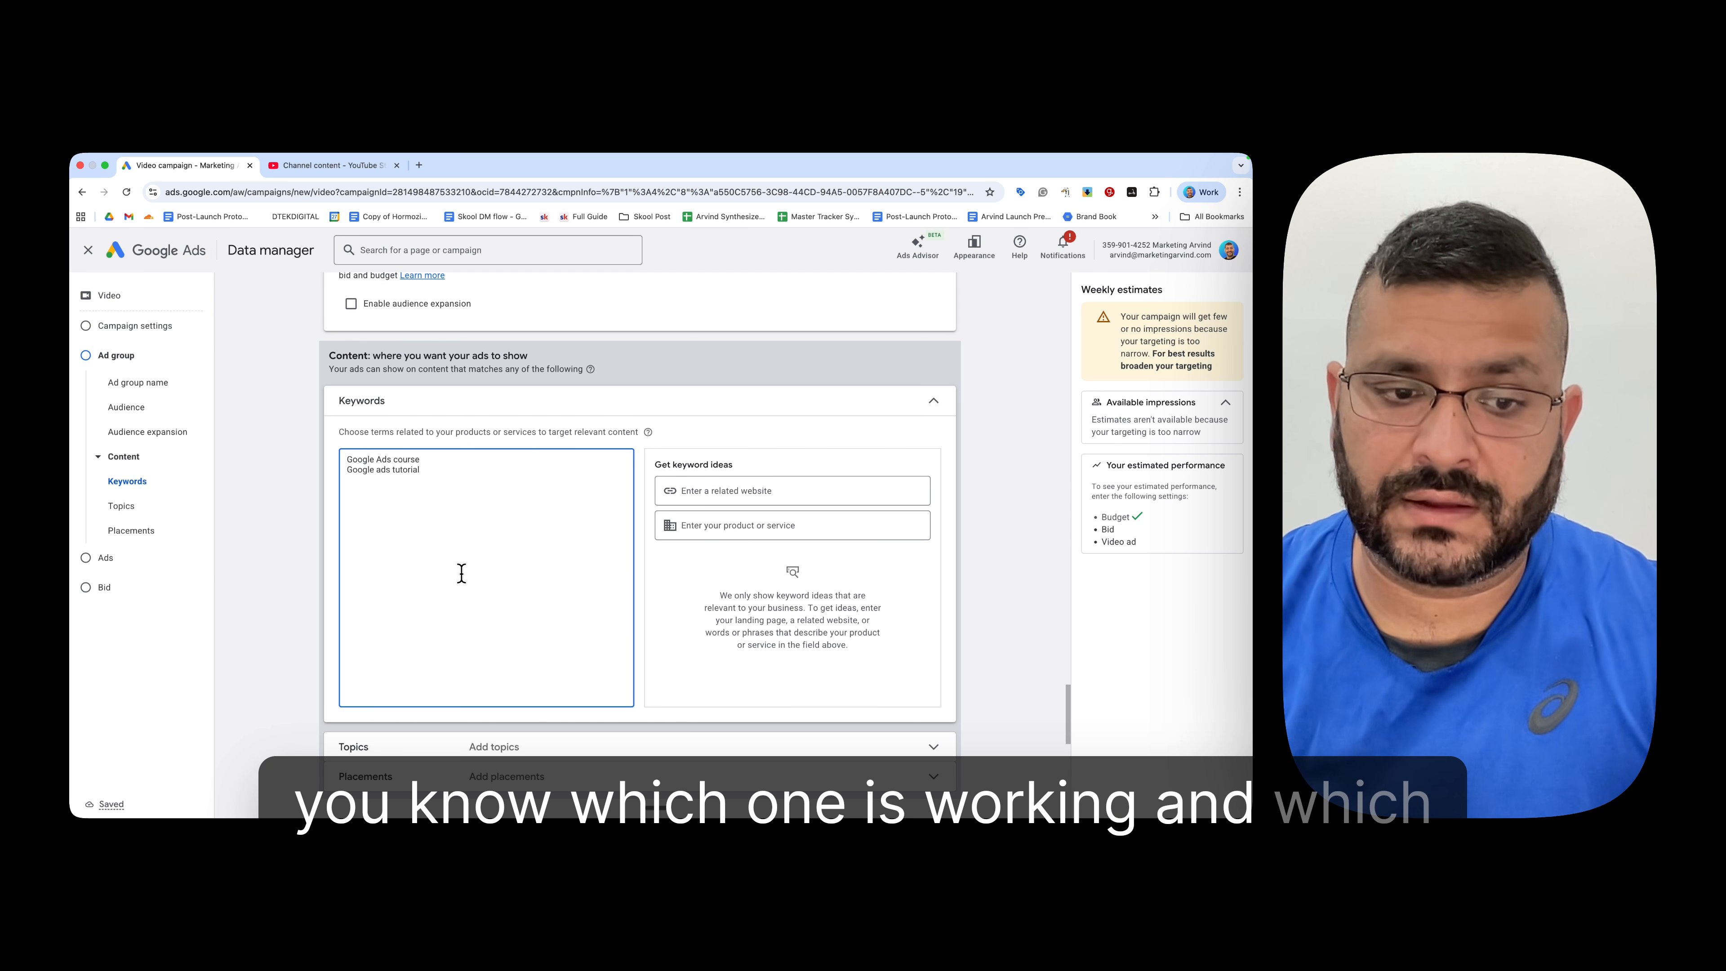
{"action": "left_click", "coordinate": [500, 748]}
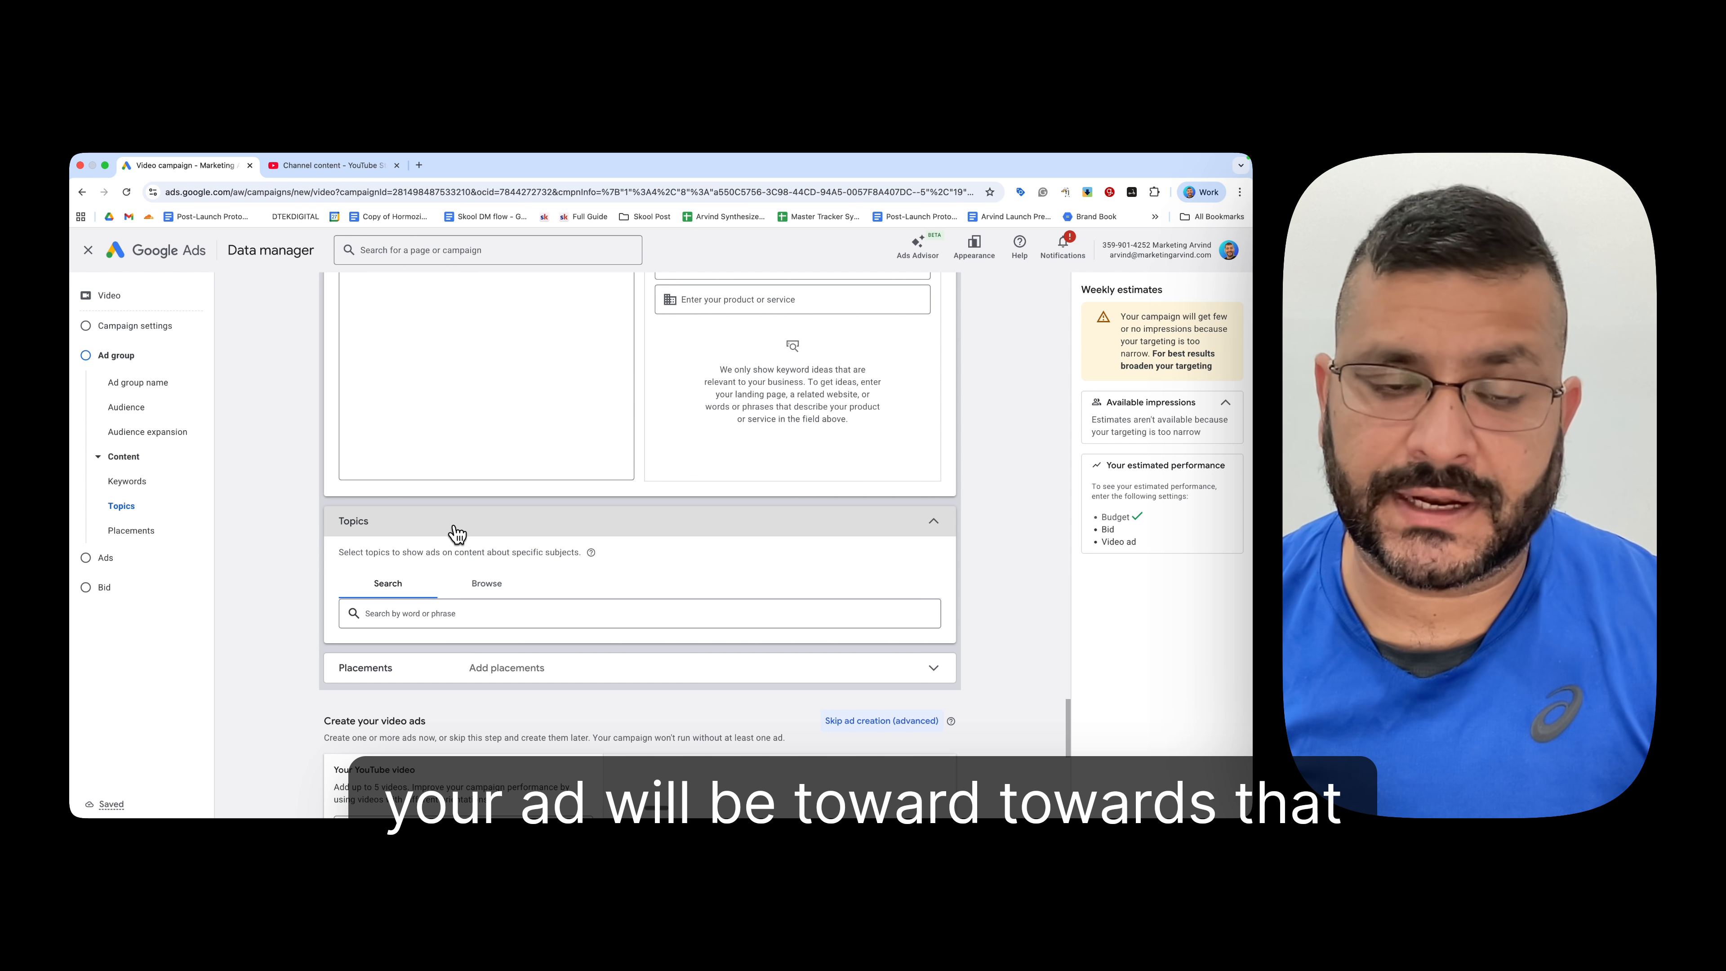
{"action": "left_click", "coordinate": [435, 610]}
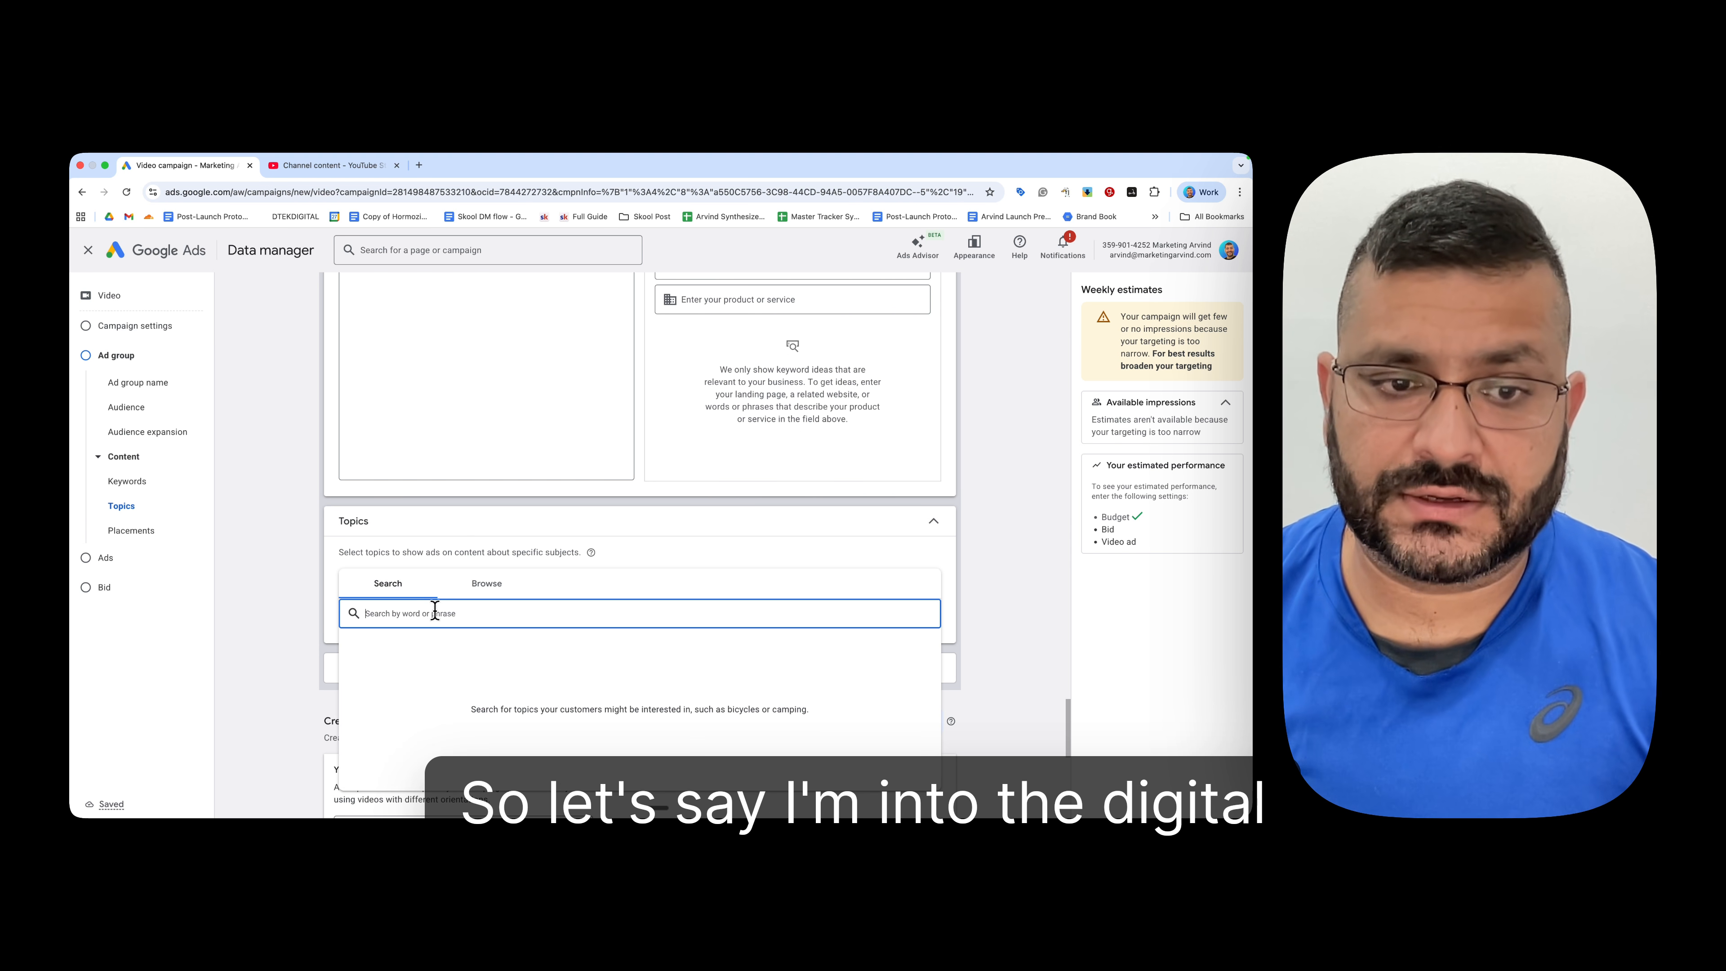
{"action": "type", "text": "Digital"}
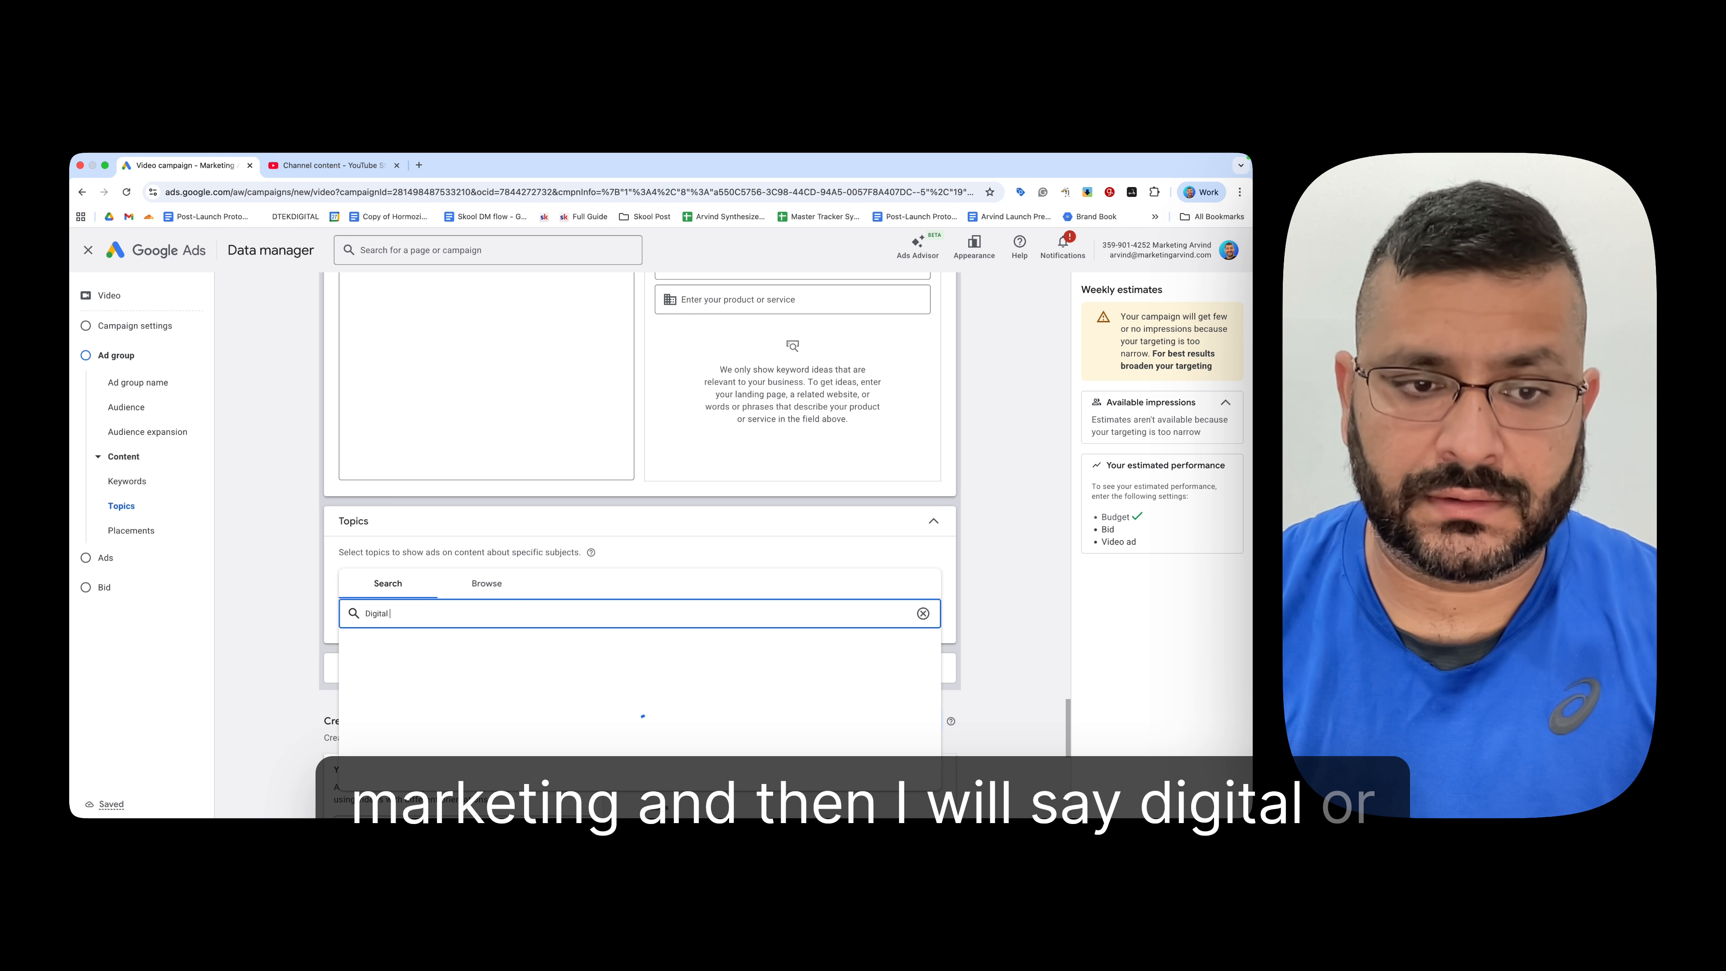
{"action": "key", "text": "BackSpace"}
{"action": "key", "text": "BackSpace"}
{"action": "key", "text": "BackSpace"}
{"action": "key", "text": "BackSpace"}
{"action": "key", "text": "BackSpace"}
{"action": "key", "text": "BackSpace"}
{"action": "key", "text": "BackSpace"}
{"action": "type", "text": "Google ads"}
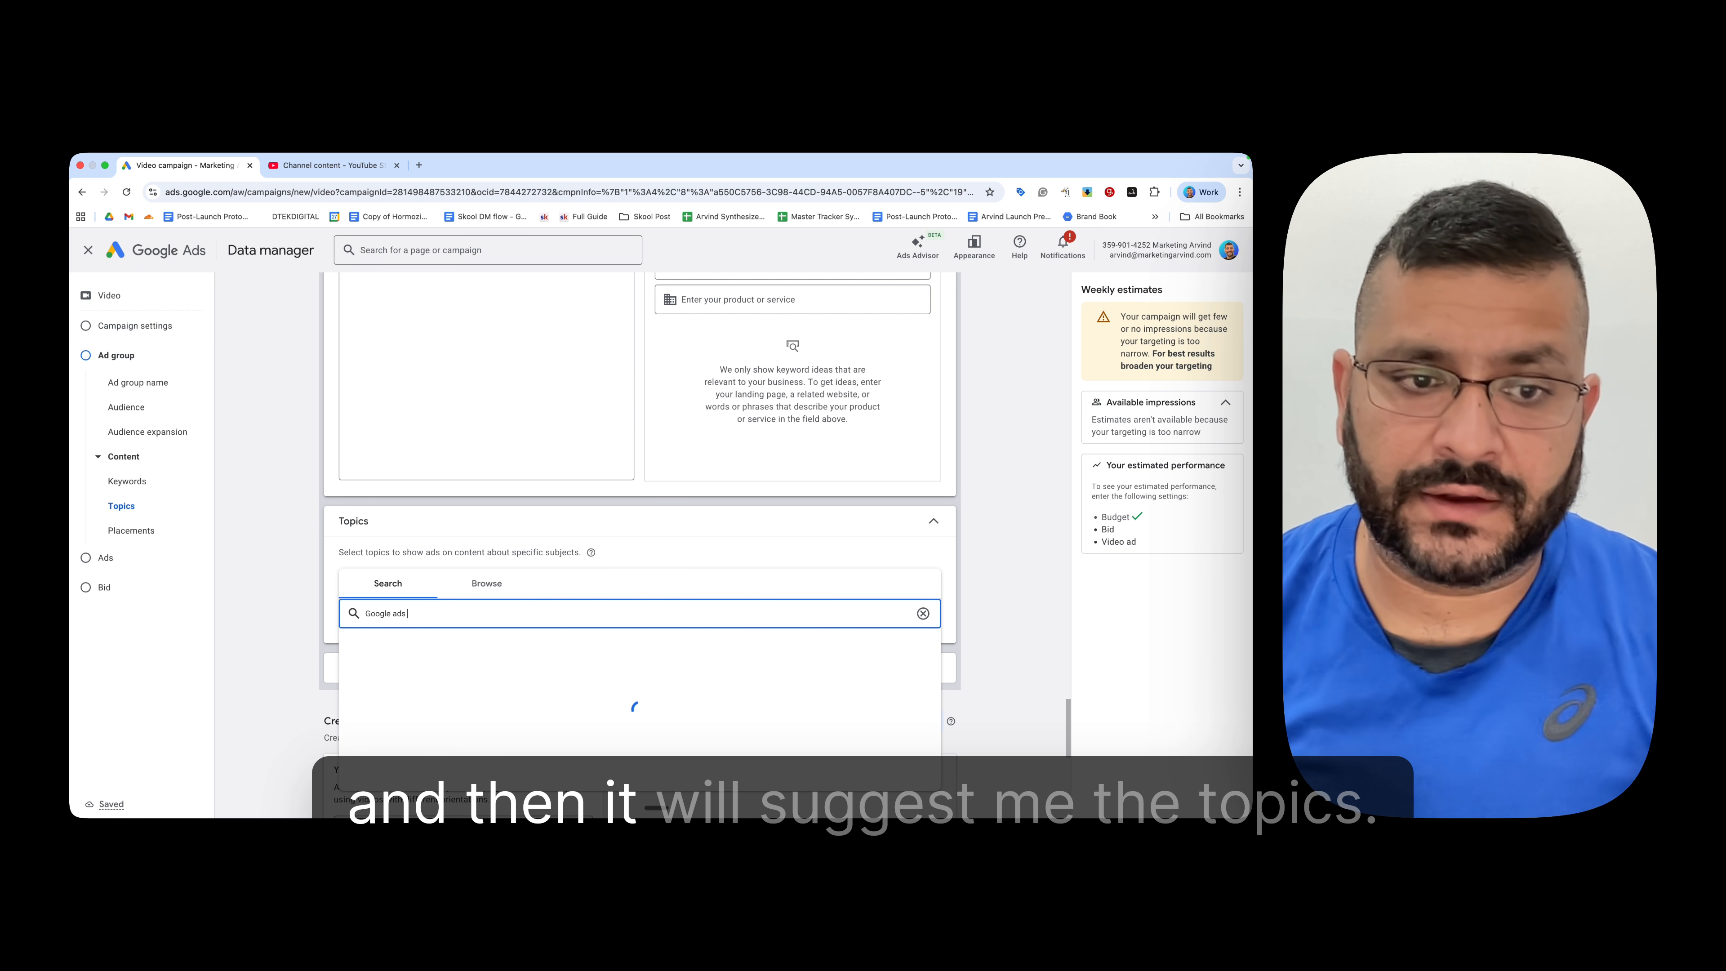
Step: Look through the topics suggested for "Google ads" and close the suggestions without selecting any
{"action": "scroll", "coordinate": [539, 589], "scroll_direction": "up", "scroll_amount": 1}
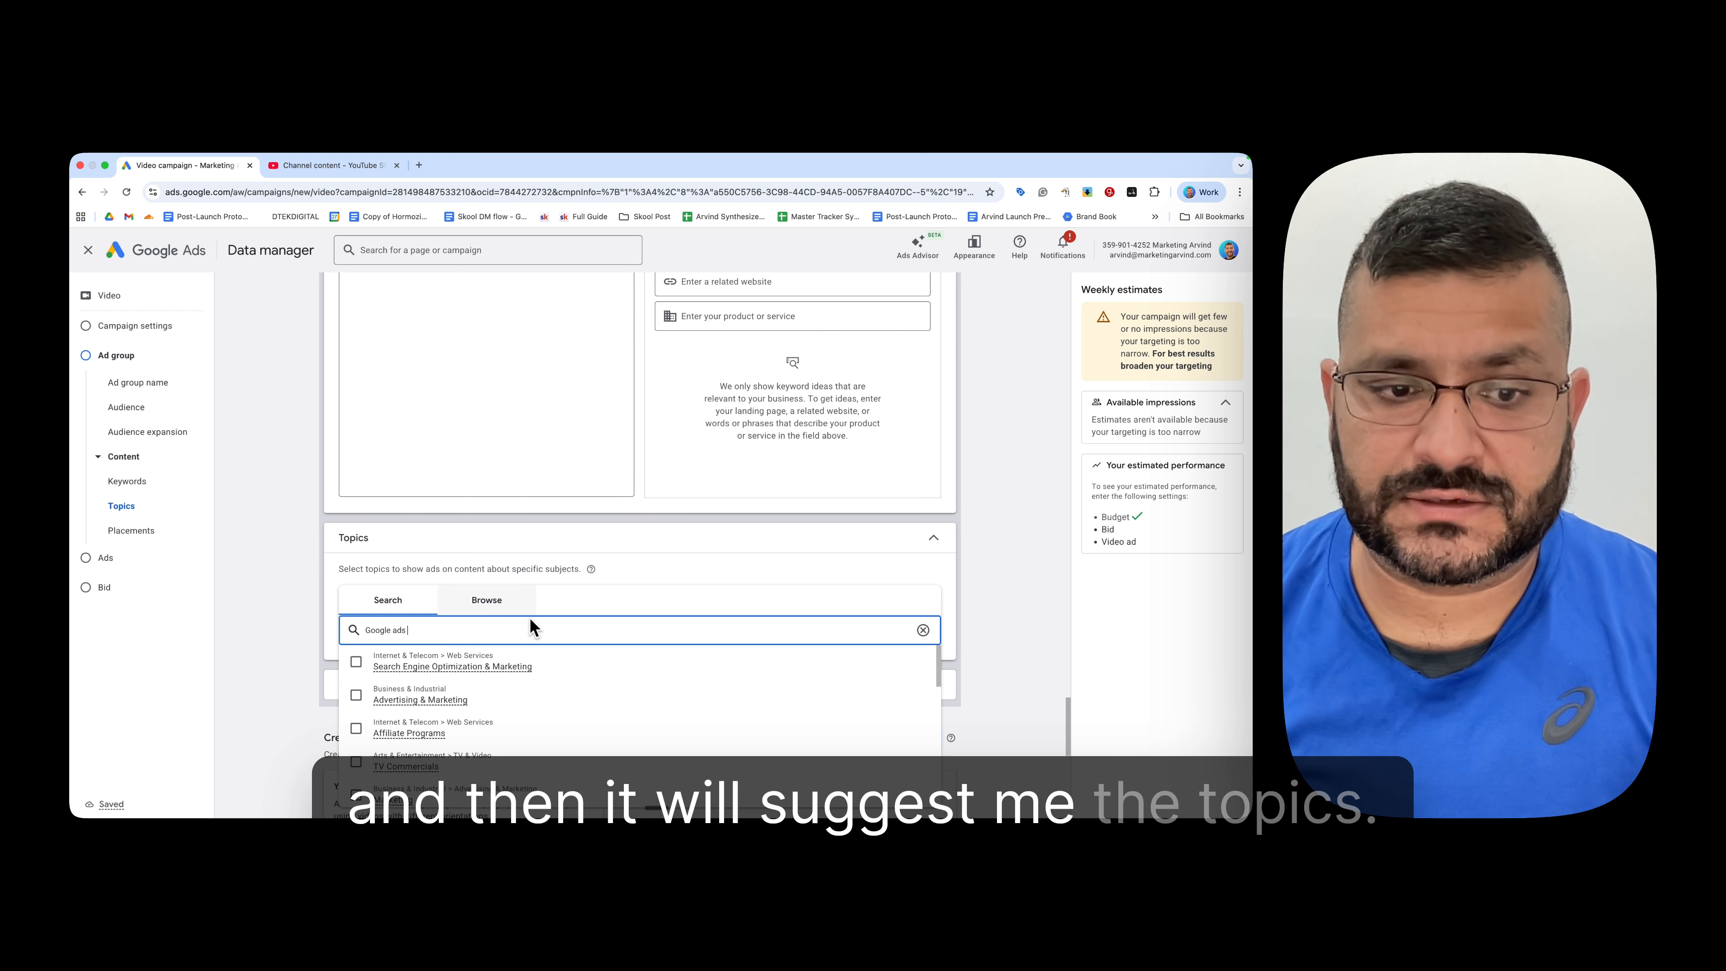
{"action": "scroll", "coordinate": [636, 679], "scroll_direction": "down", "scroll_amount": 1}
{"action": "scroll", "coordinate": [543, 692], "scroll_direction": "down", "scroll_amount": 1}
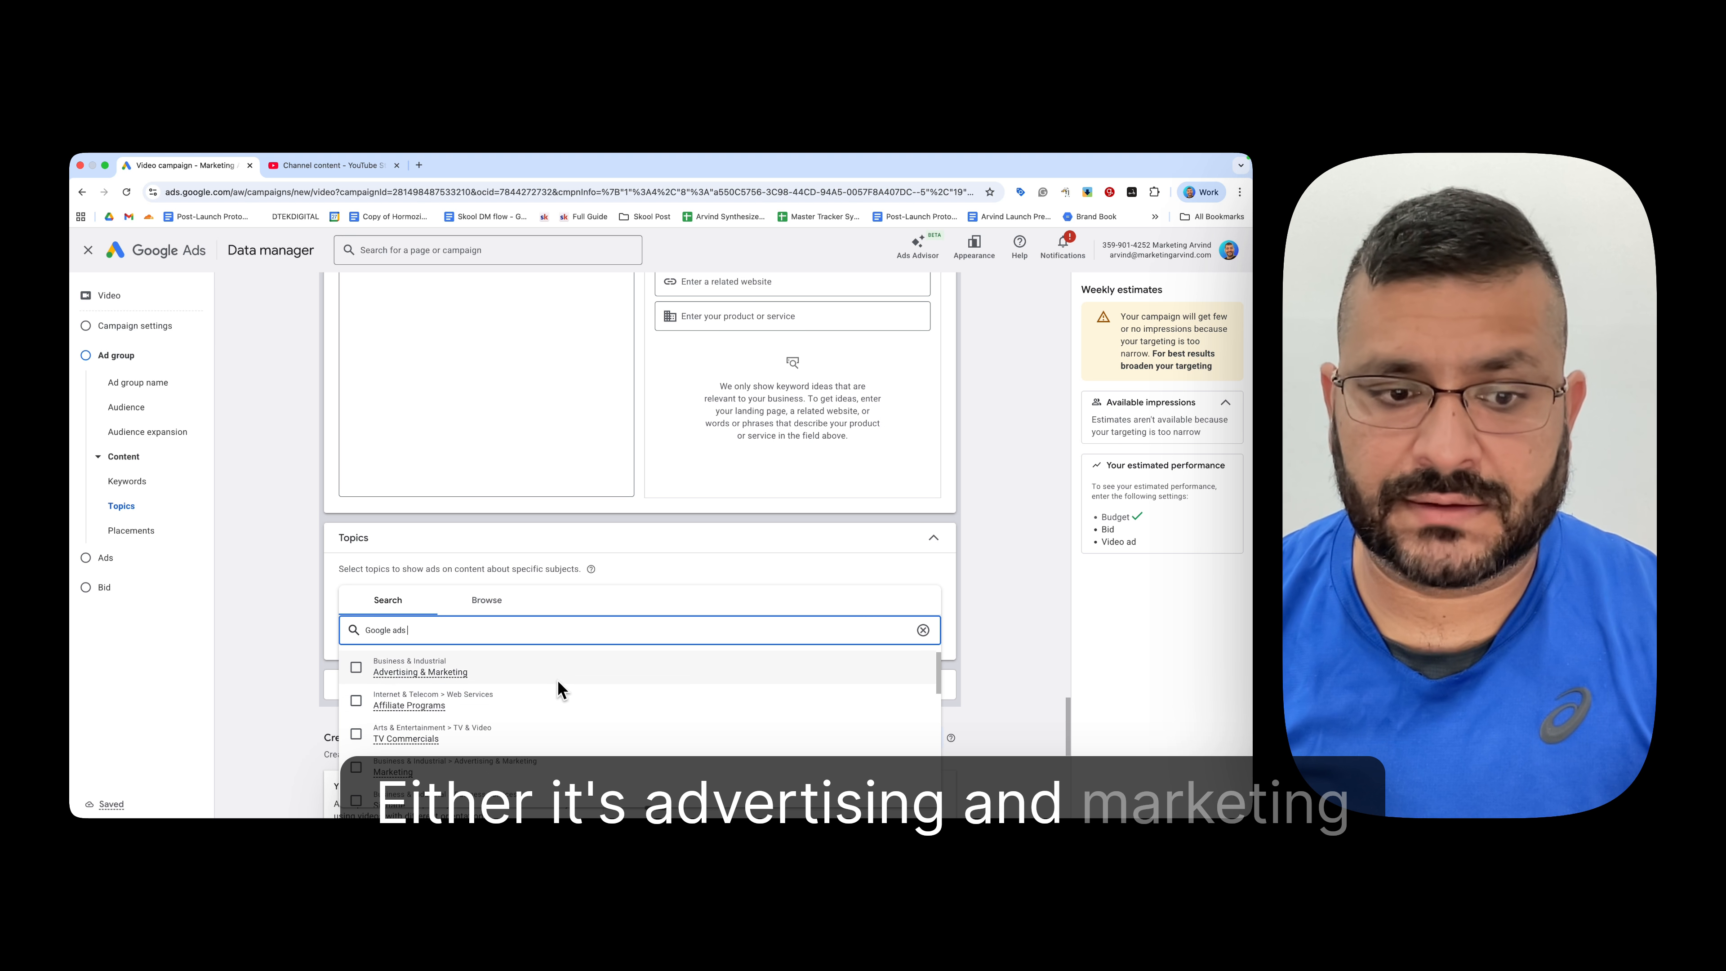
{"action": "scroll", "coordinate": [541, 767], "scroll_direction": "down", "scroll_amount": 5}
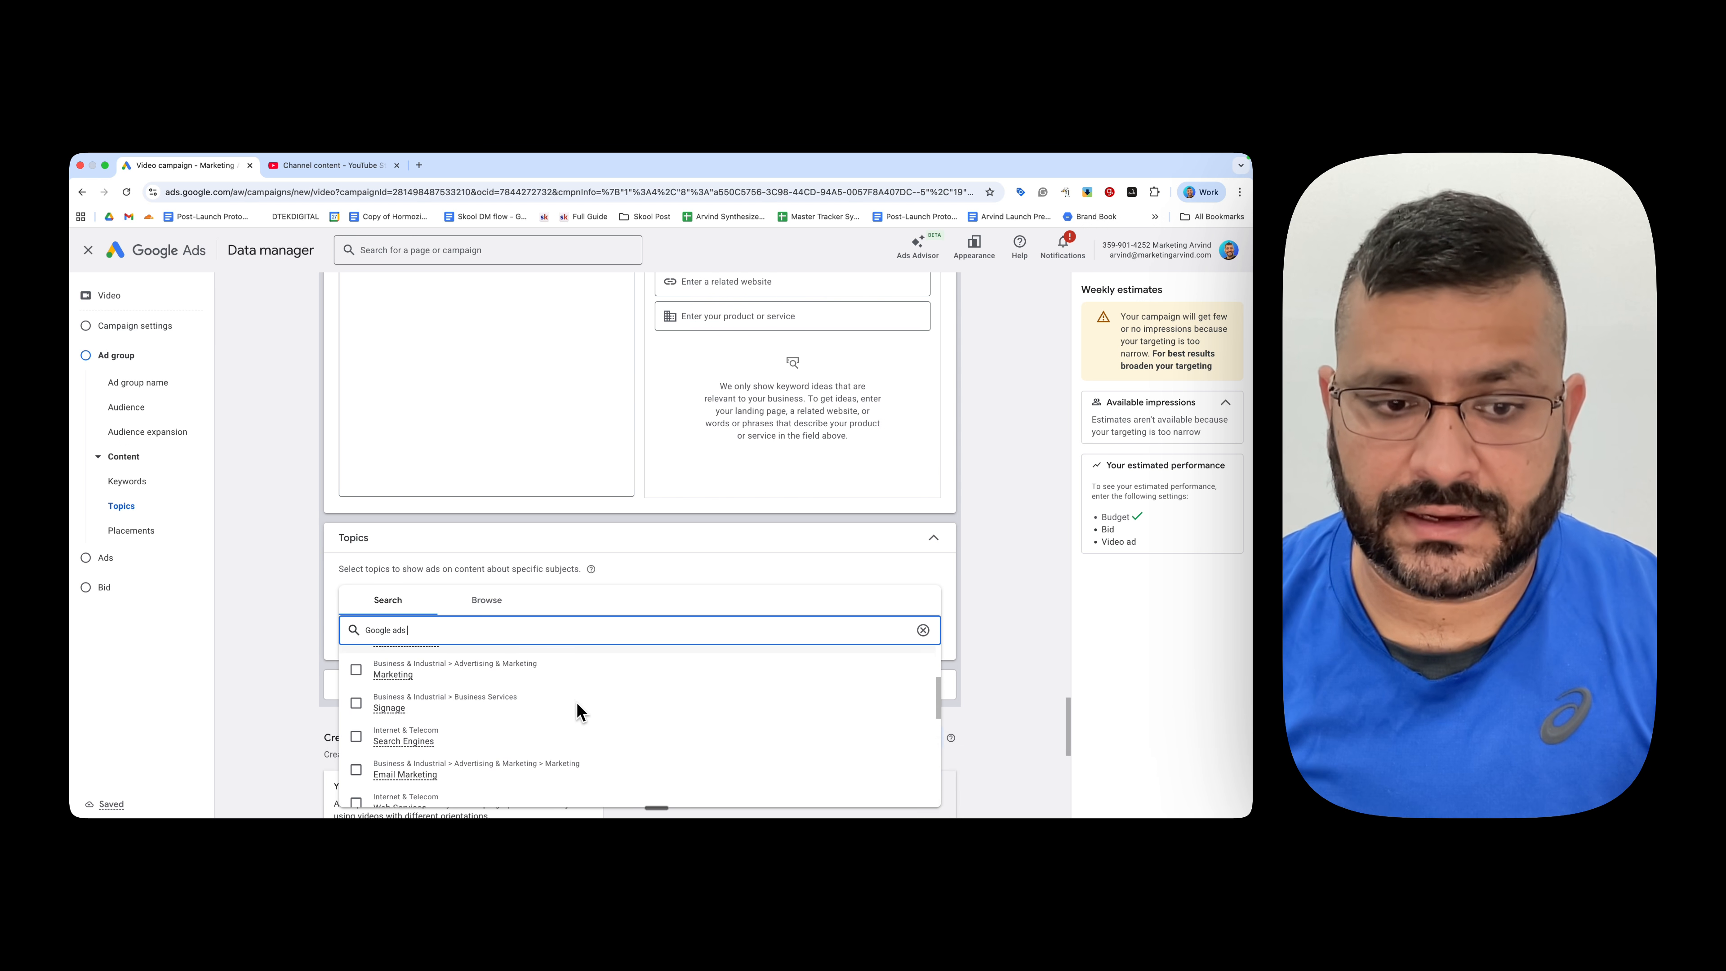
{"action": "scroll", "coordinate": [527, 754], "scroll_direction": "down", "scroll_amount": 3}
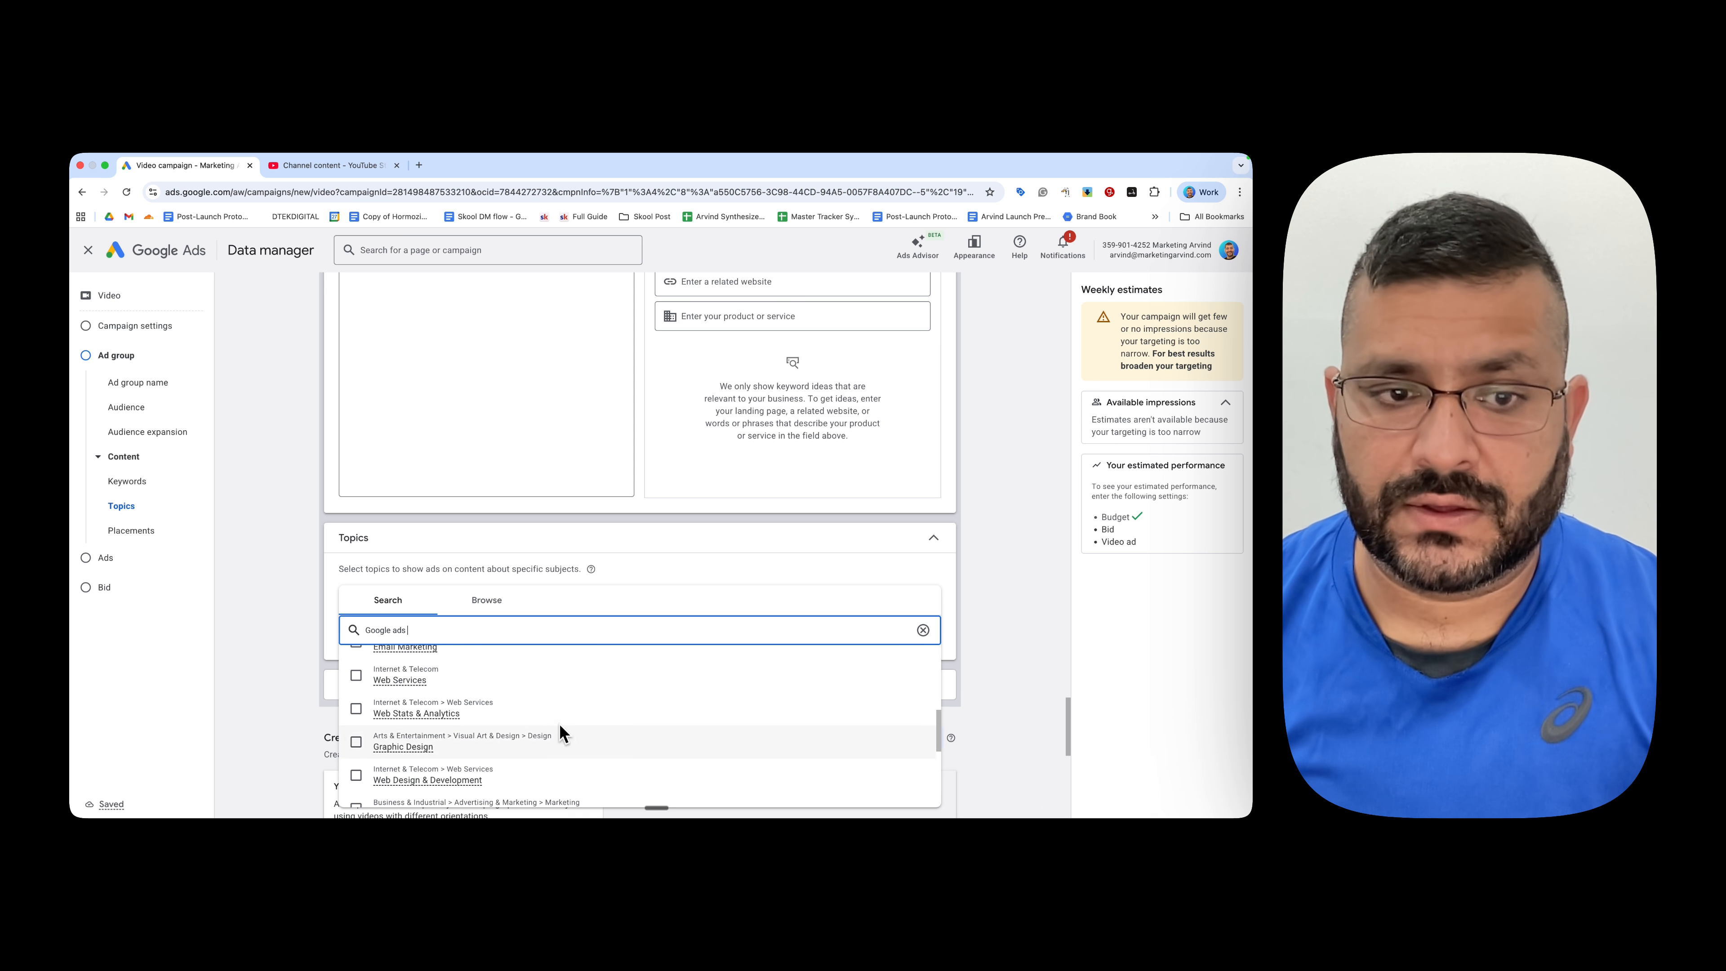
{"action": "scroll", "coordinate": [494, 355], "scroll_direction": "up", "scroll_amount": 3}
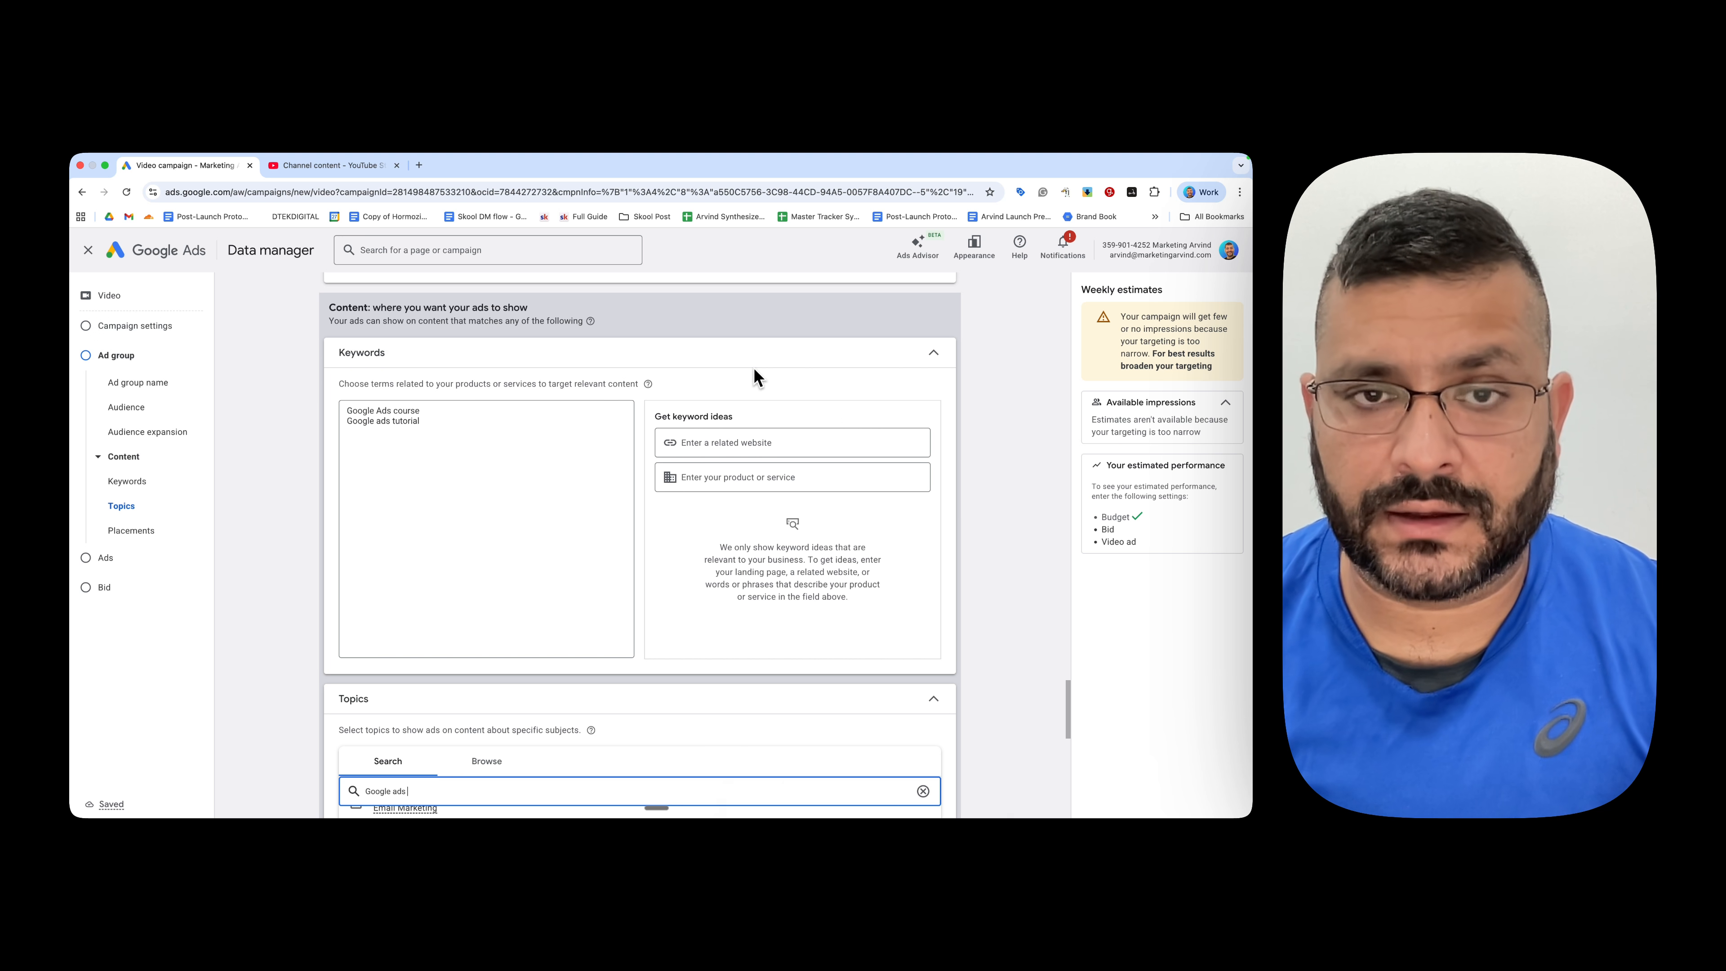
{"action": "scroll", "coordinate": [636, 687], "scroll_direction": "down", "scroll_amount": 2}
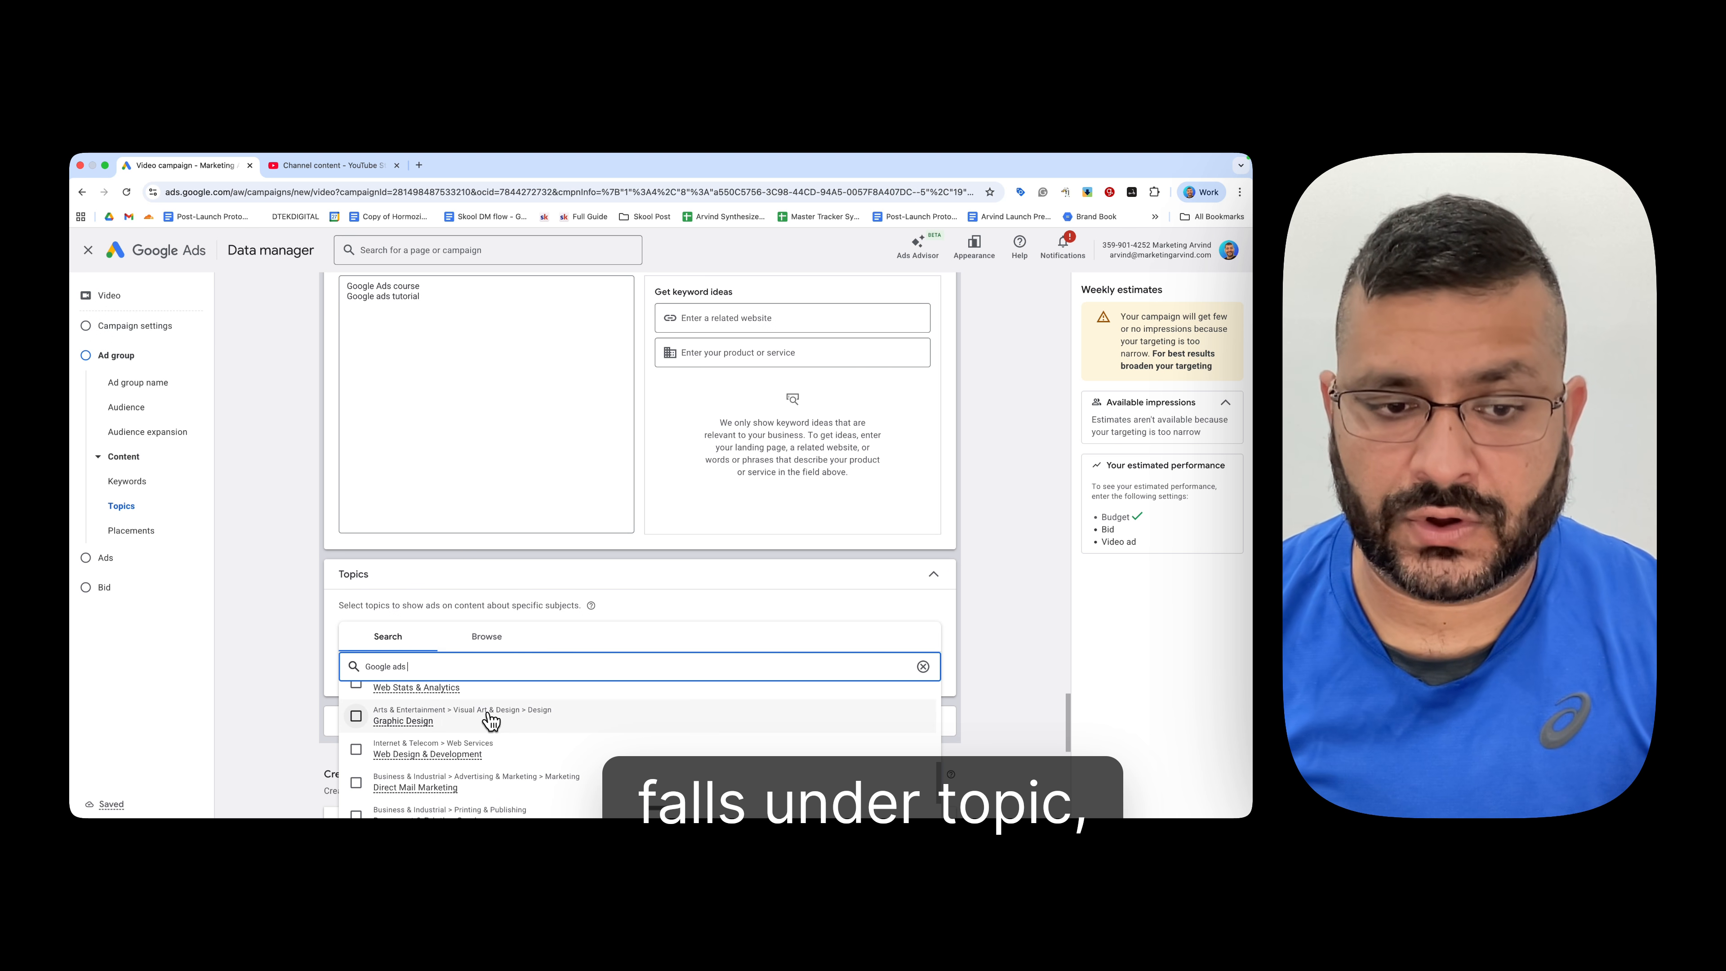
{"action": "left_click", "coordinate": [661, 611]}
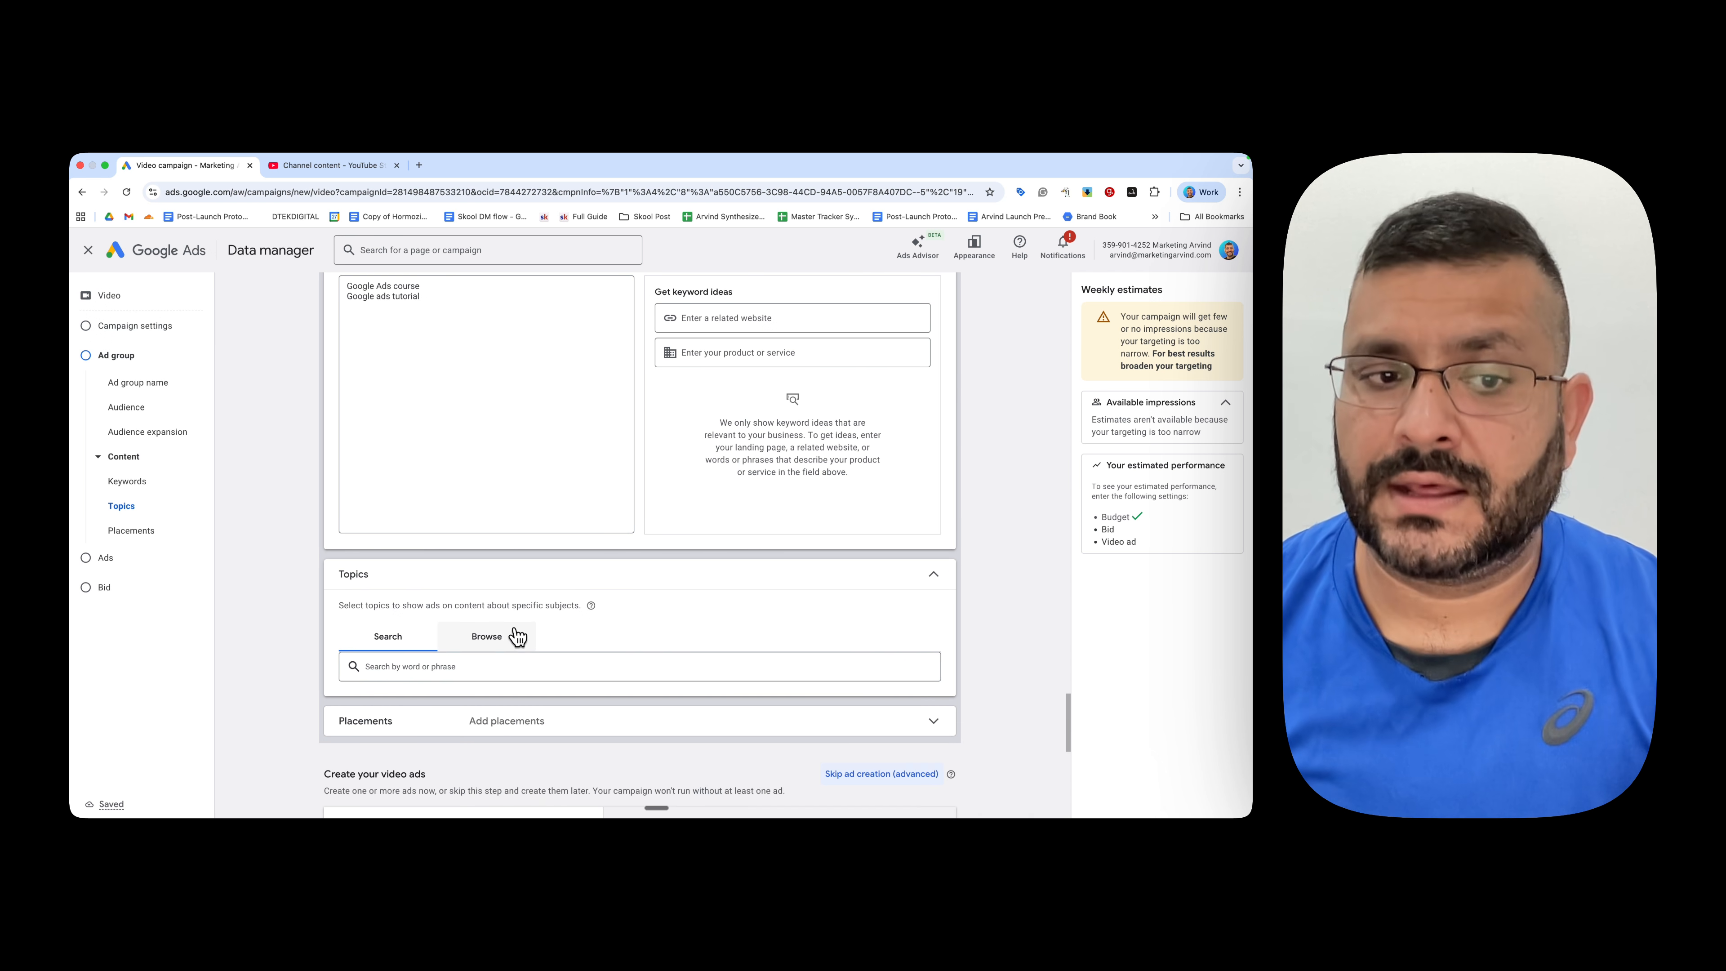
Step: Explore the ad group's placement targeting options for YouTube channels and YouTube videos without selecting a placement
{"action": "scroll", "coordinate": [537, 599], "scroll_direction": "down", "scroll_amount": 1}
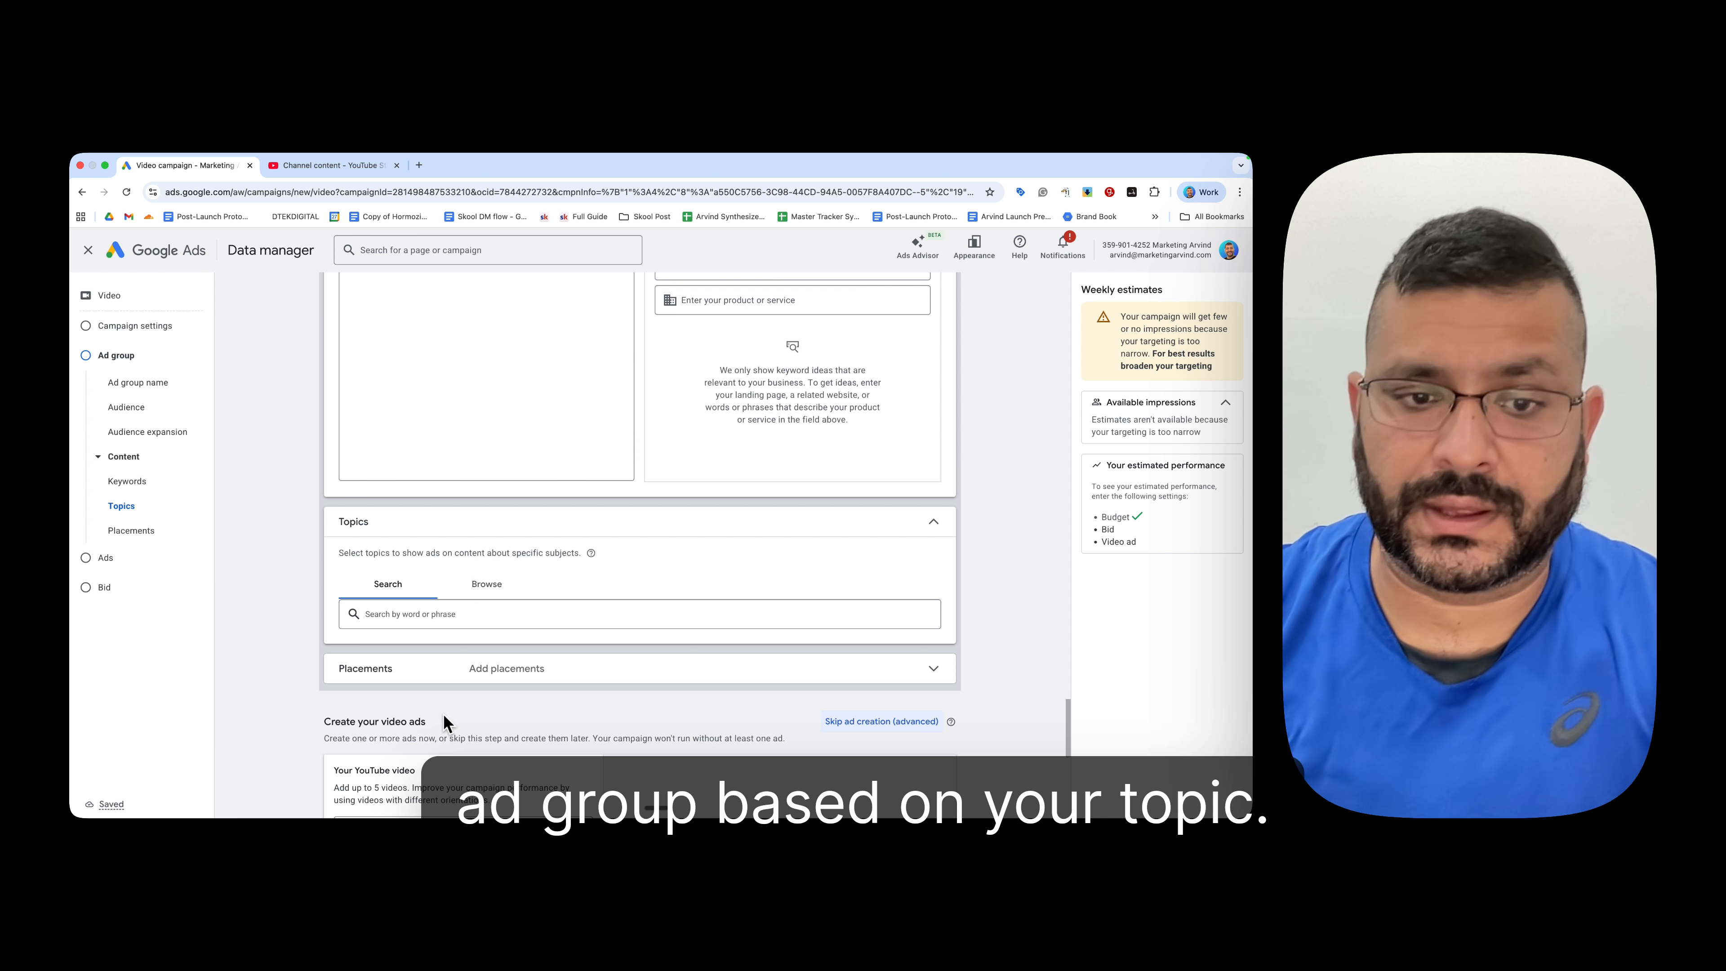
{"action": "scroll", "coordinate": [414, 489], "scroll_direction": "down", "scroll_amount": 4}
{"action": "left_click", "coordinate": [431, 488]}
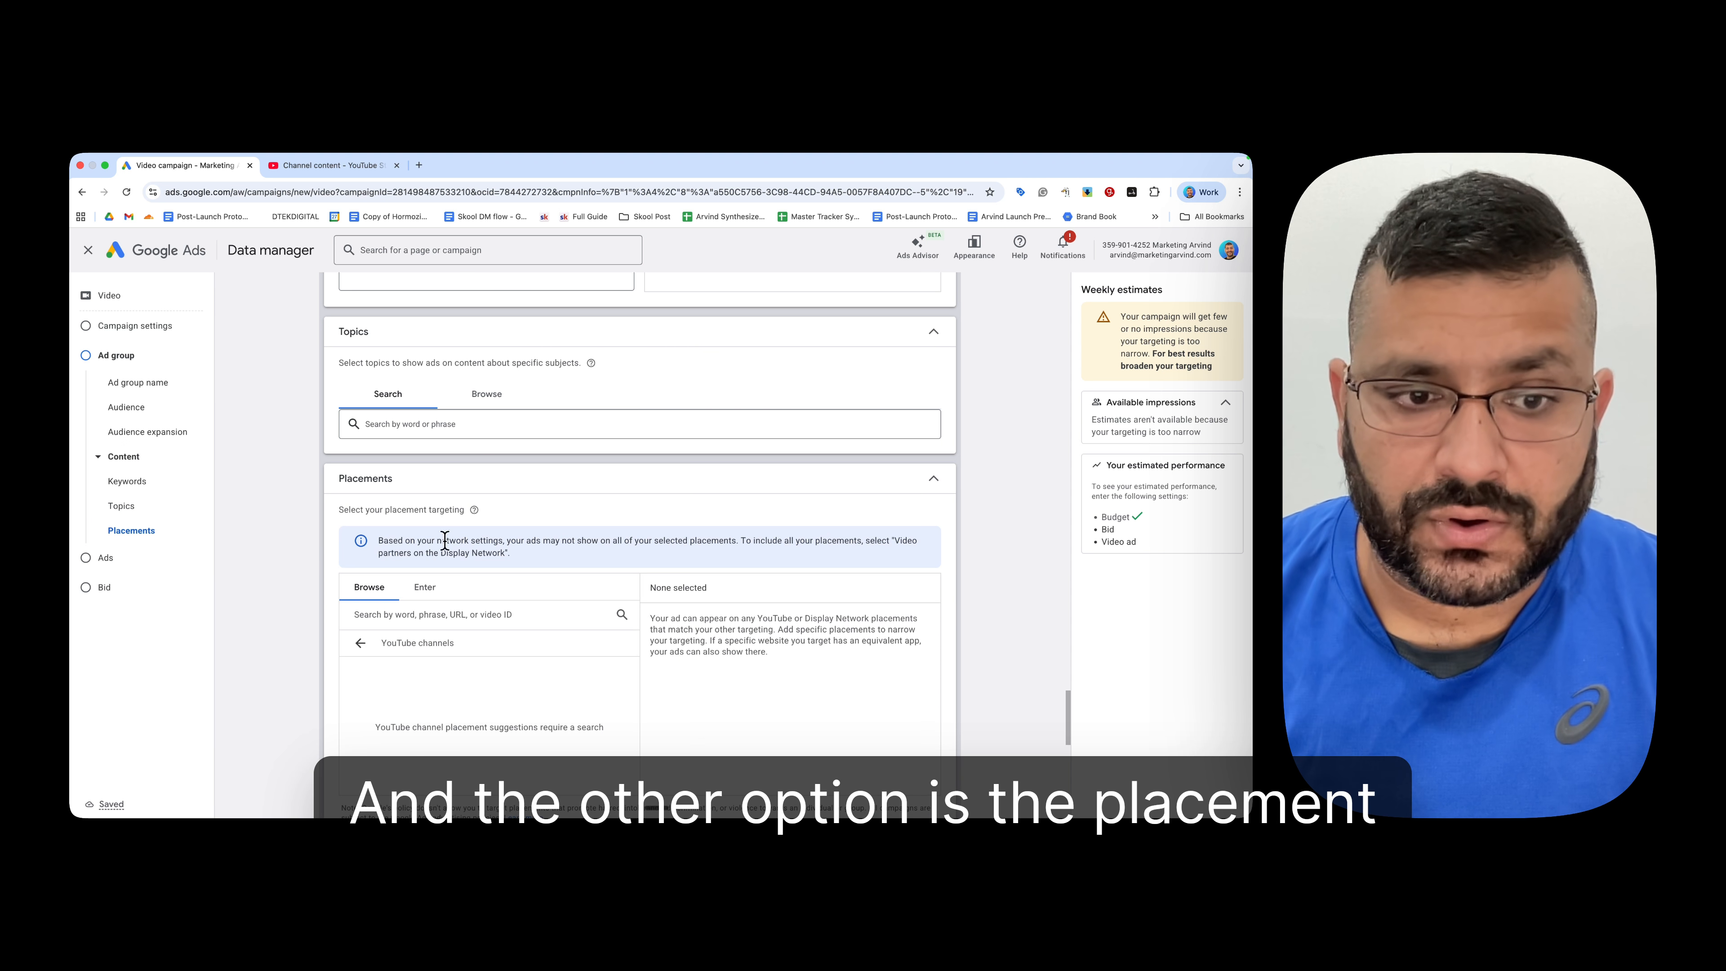
{"action": "left_click", "coordinate": [361, 658]}
{"action": "left_click", "coordinate": [360, 643]}
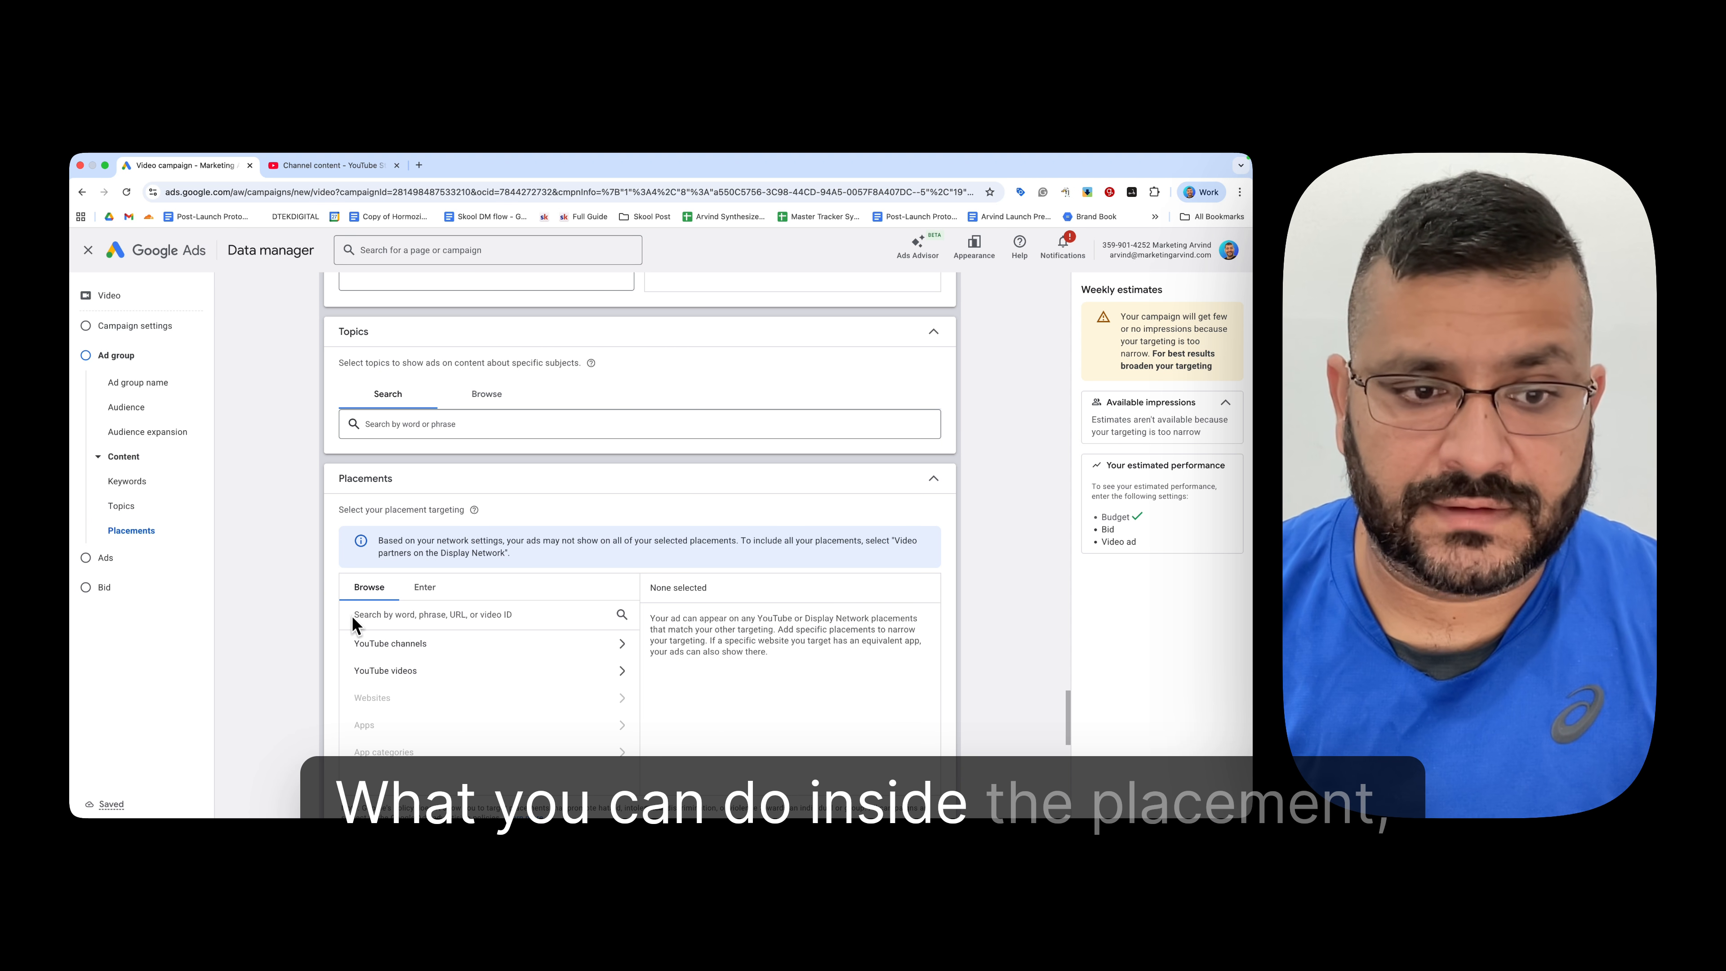
{"action": "left_click", "coordinate": [590, 673]}
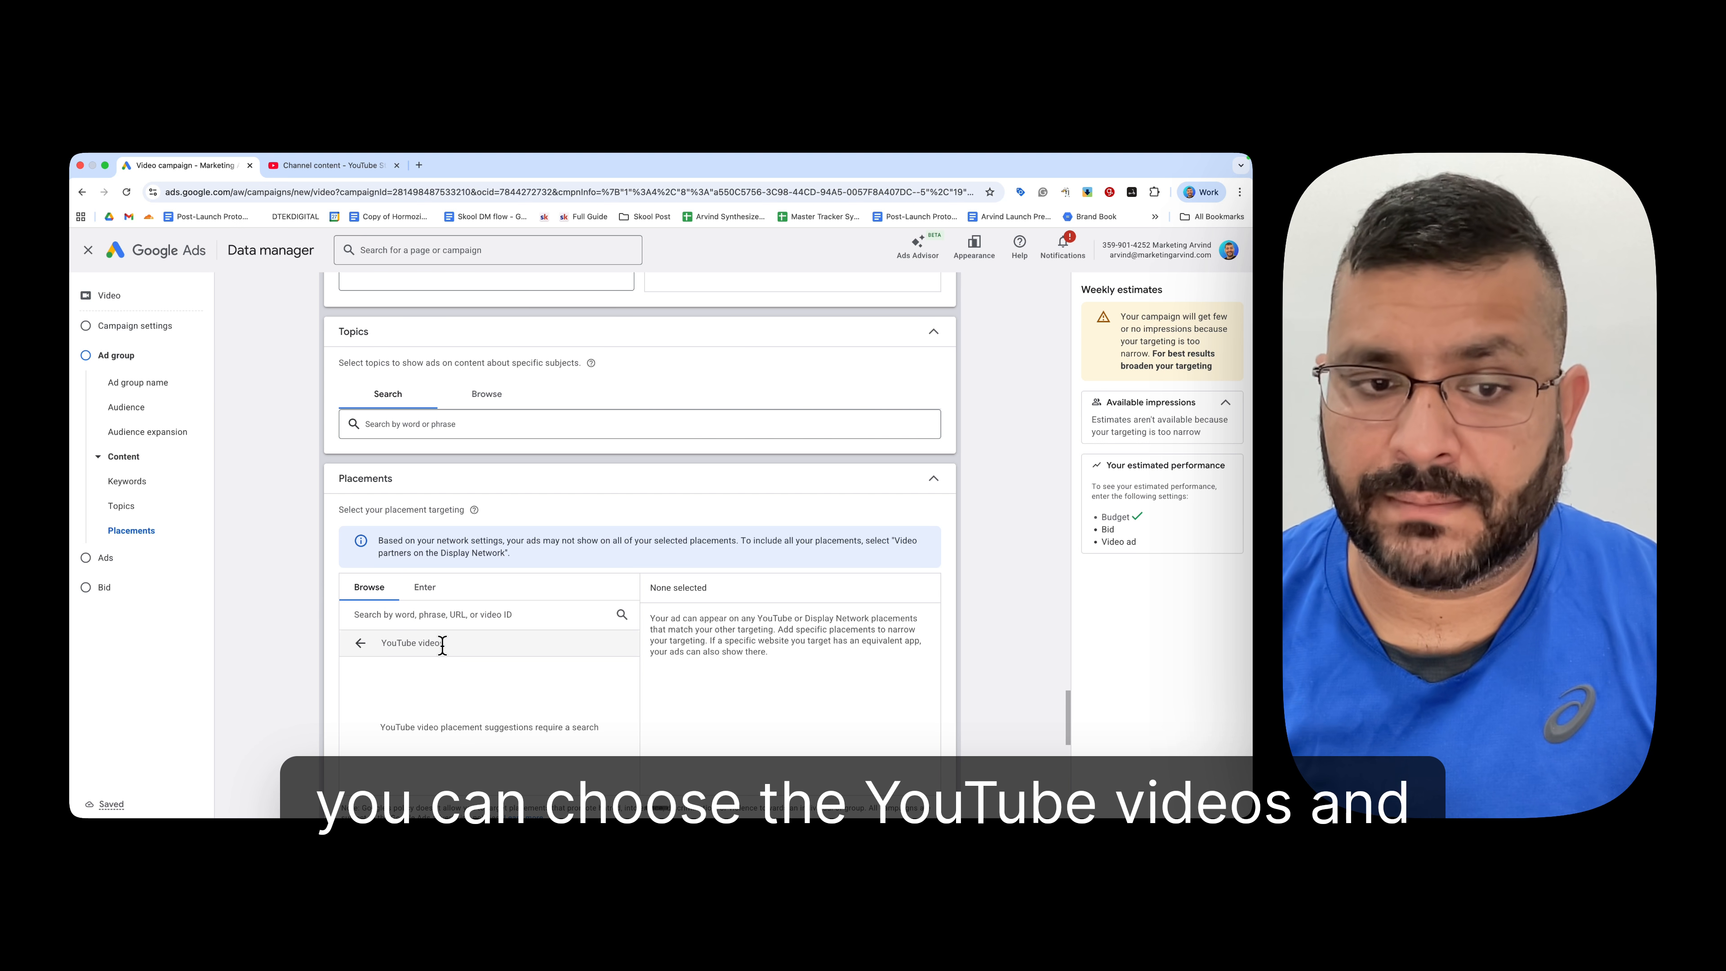
{"action": "left_click", "coordinate": [360, 642]}
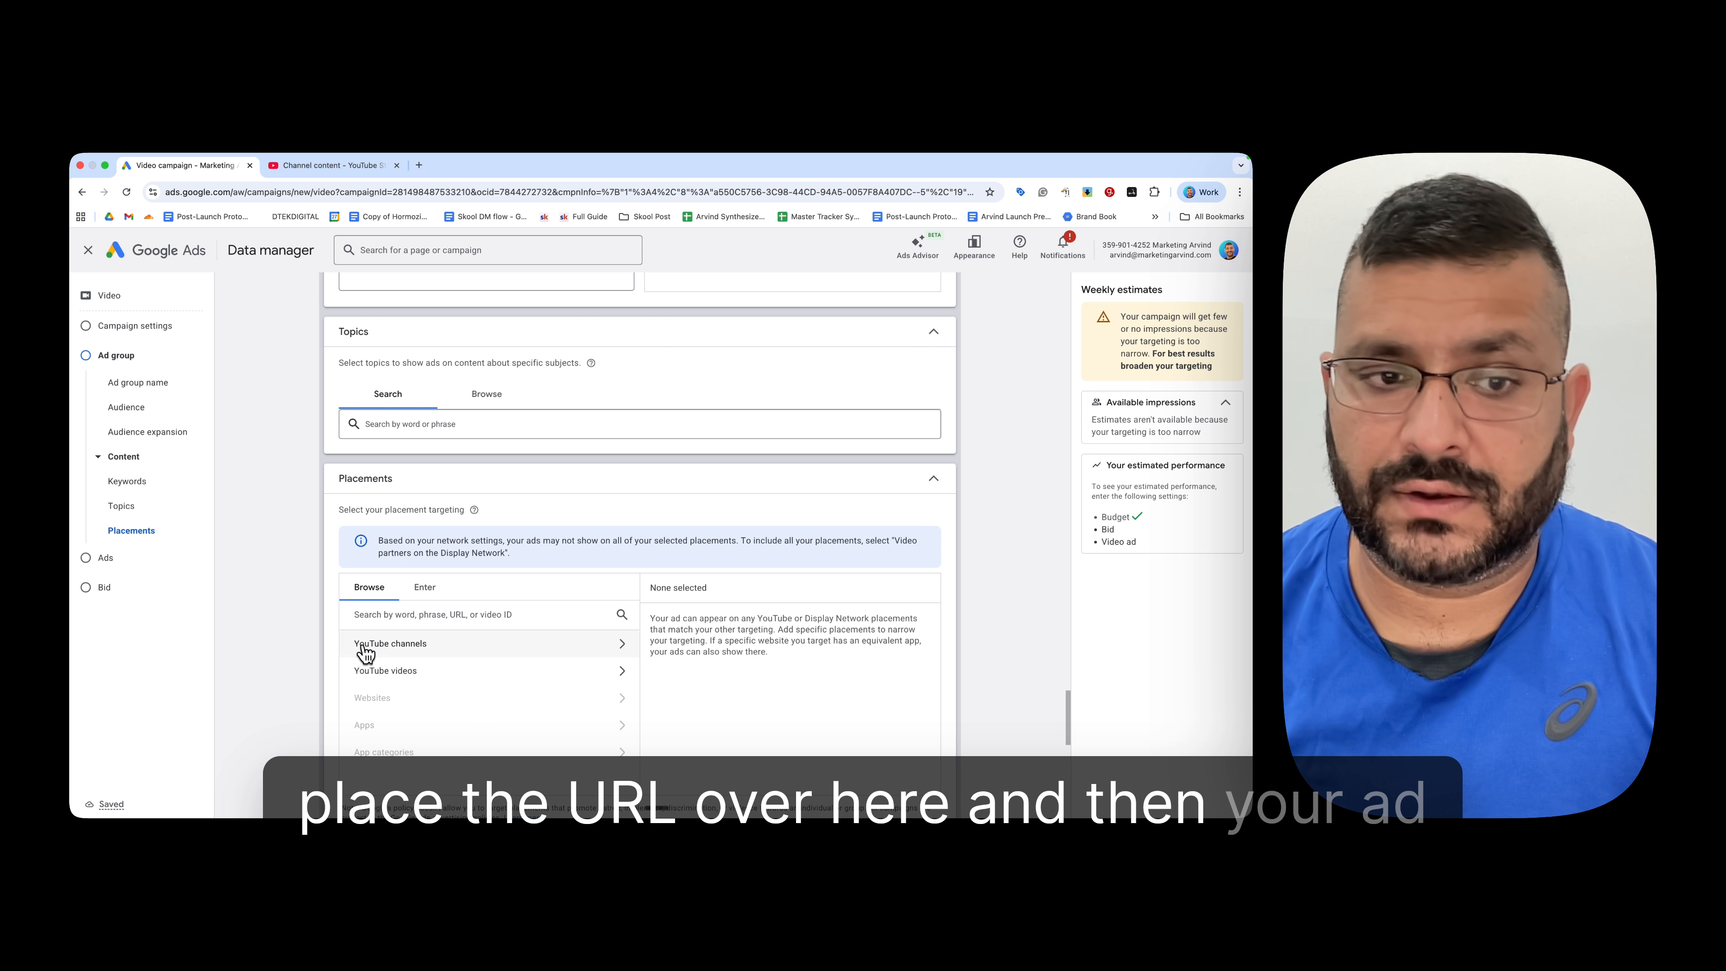
{"action": "left_click", "coordinate": [499, 647]}
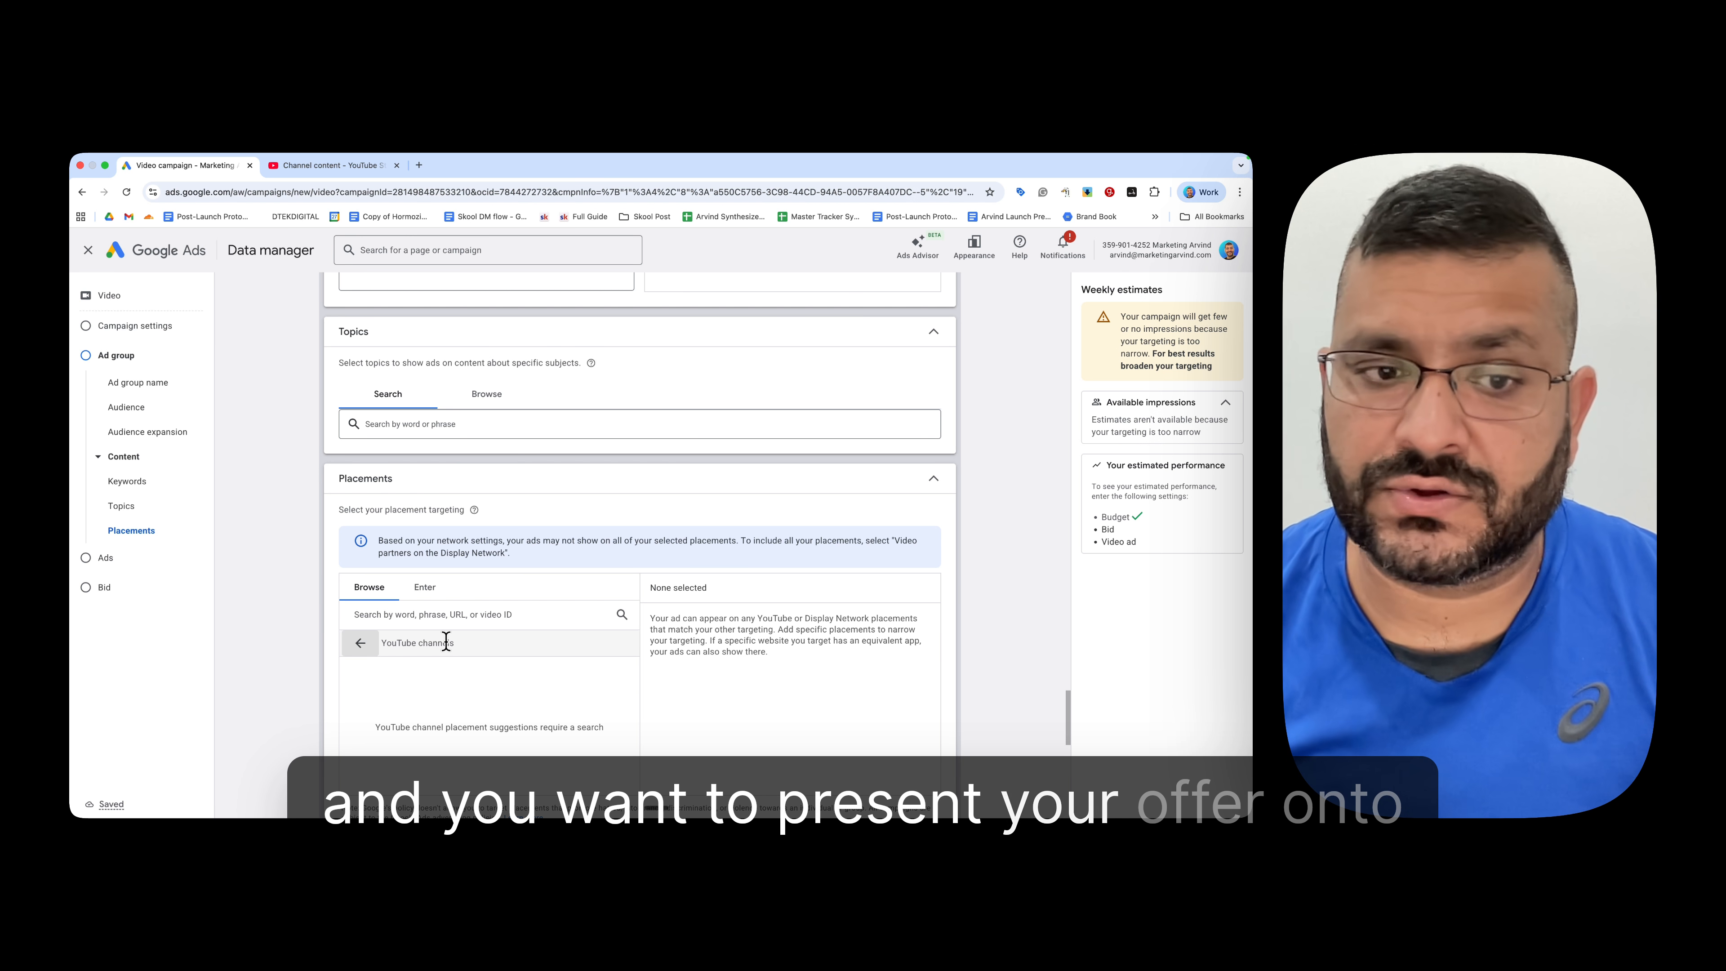
{"action": "left_click", "coordinate": [360, 643]}
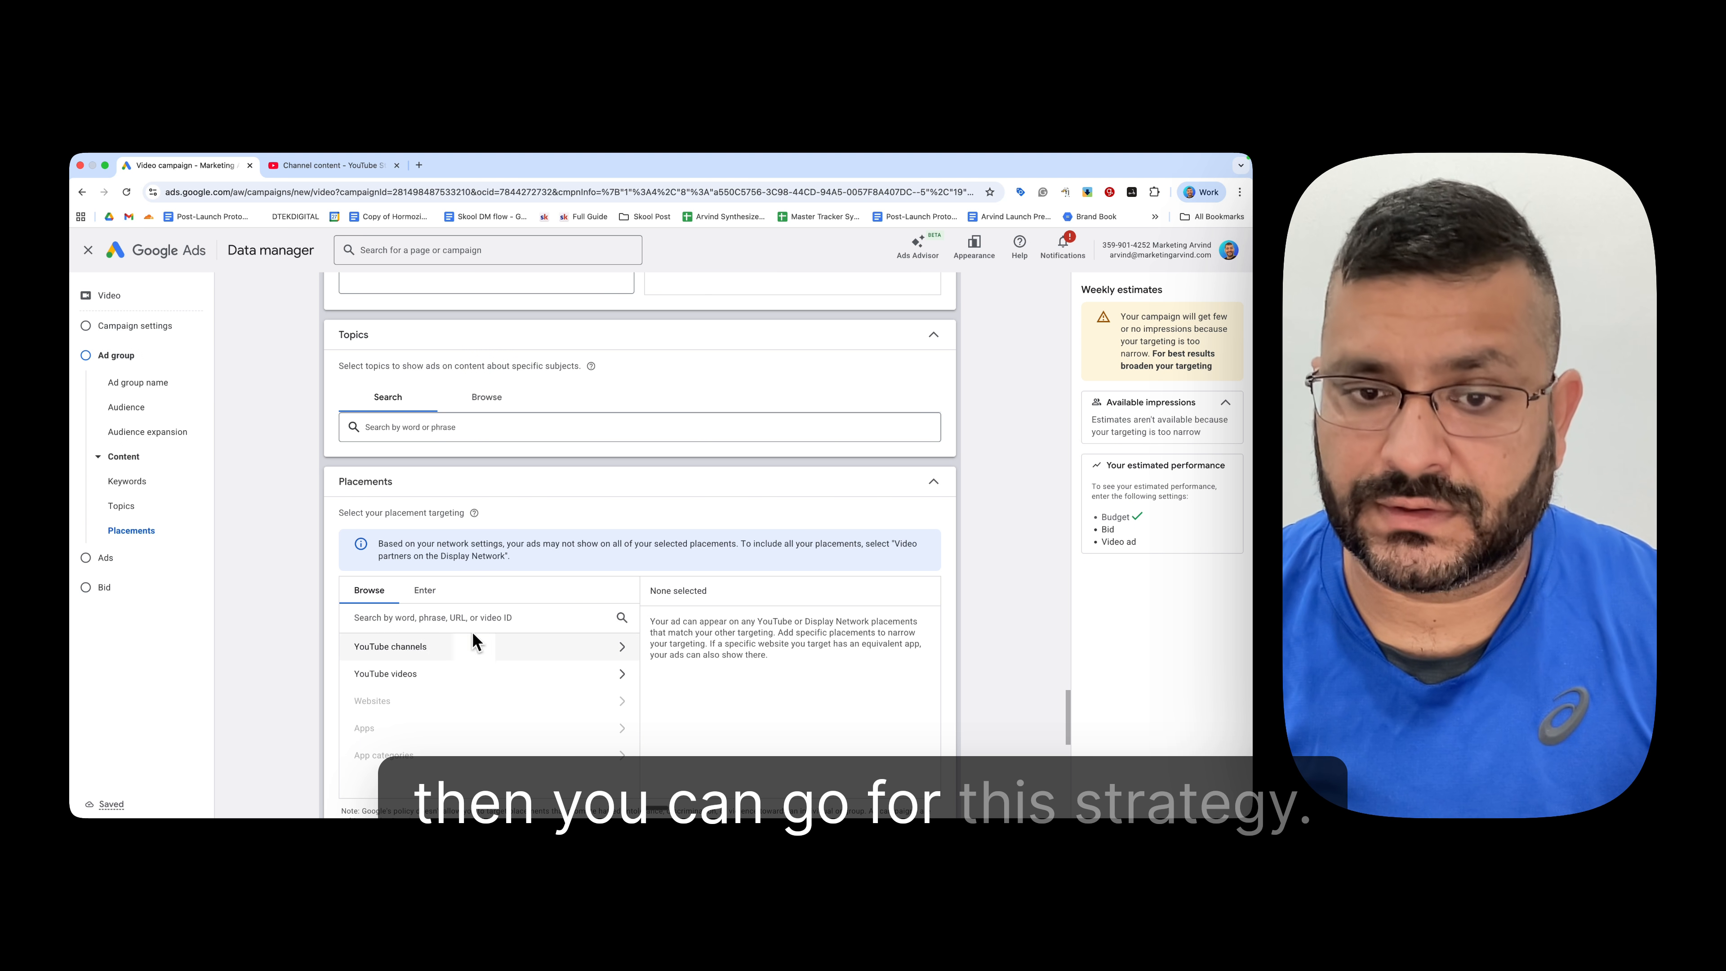
{"action": "scroll", "coordinate": [616, 652], "scroll_direction": "down", "scroll_amount": 3}
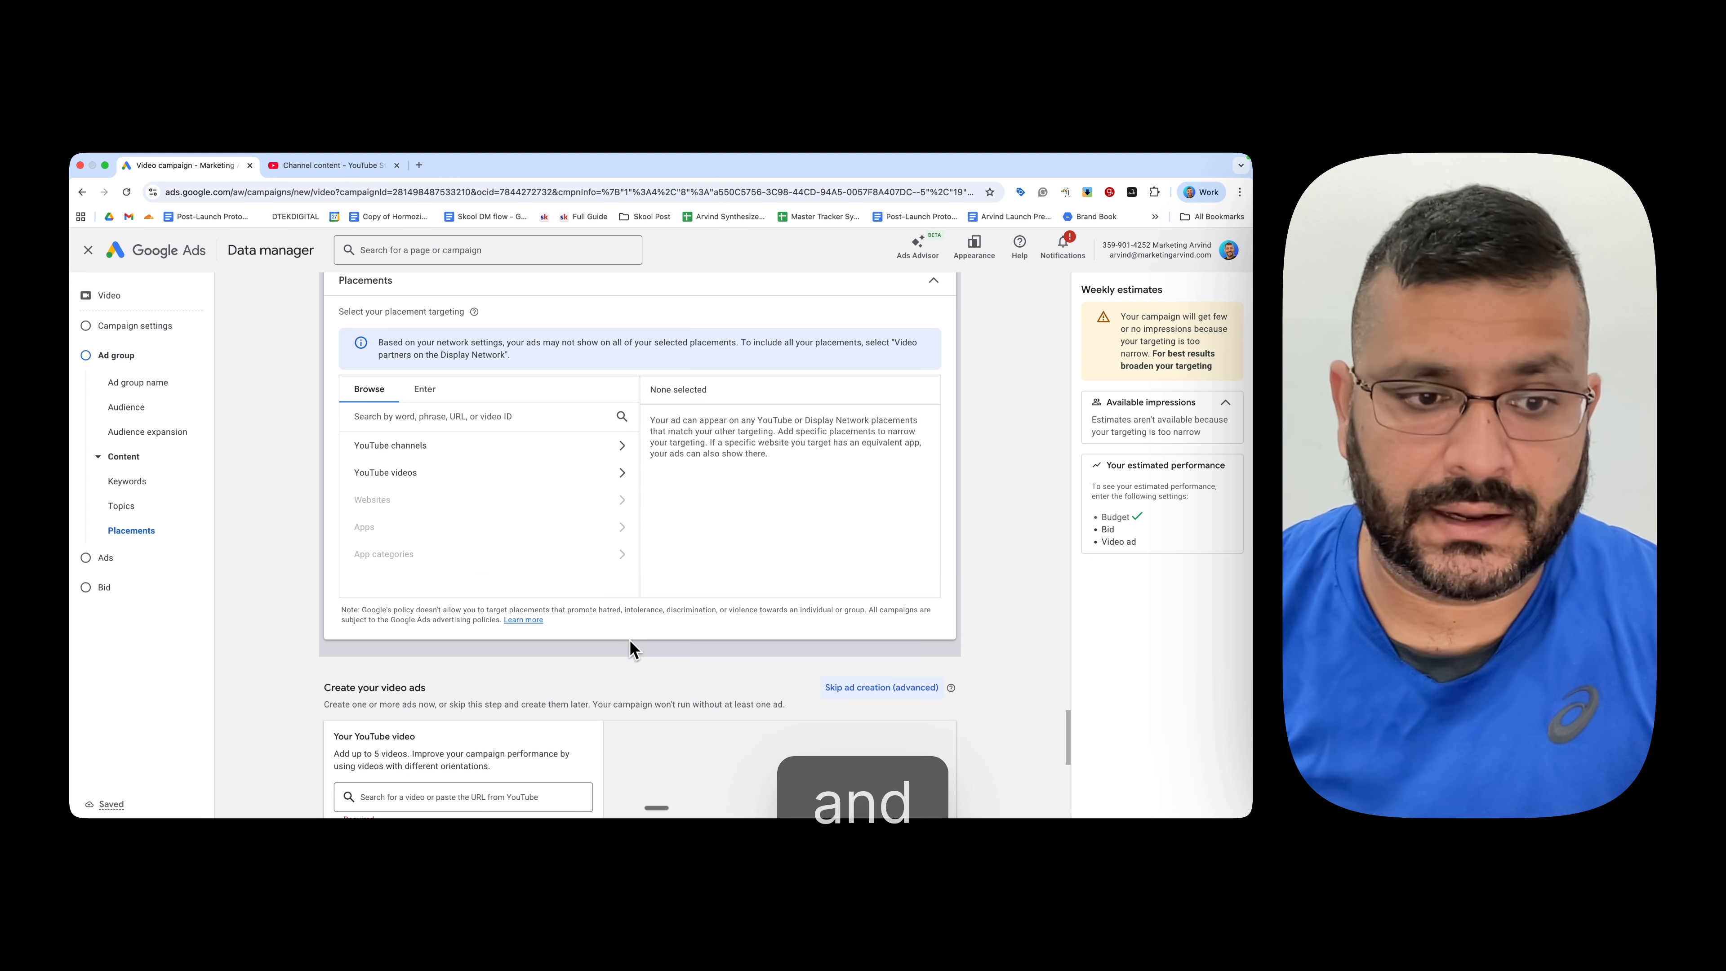
Step: Review the ad group's placements, topics, keywords and audience targeting, and the campaign's device settings
{"action": "scroll", "coordinate": [630, 640], "scroll_direction": "down", "scroll_amount": 4}
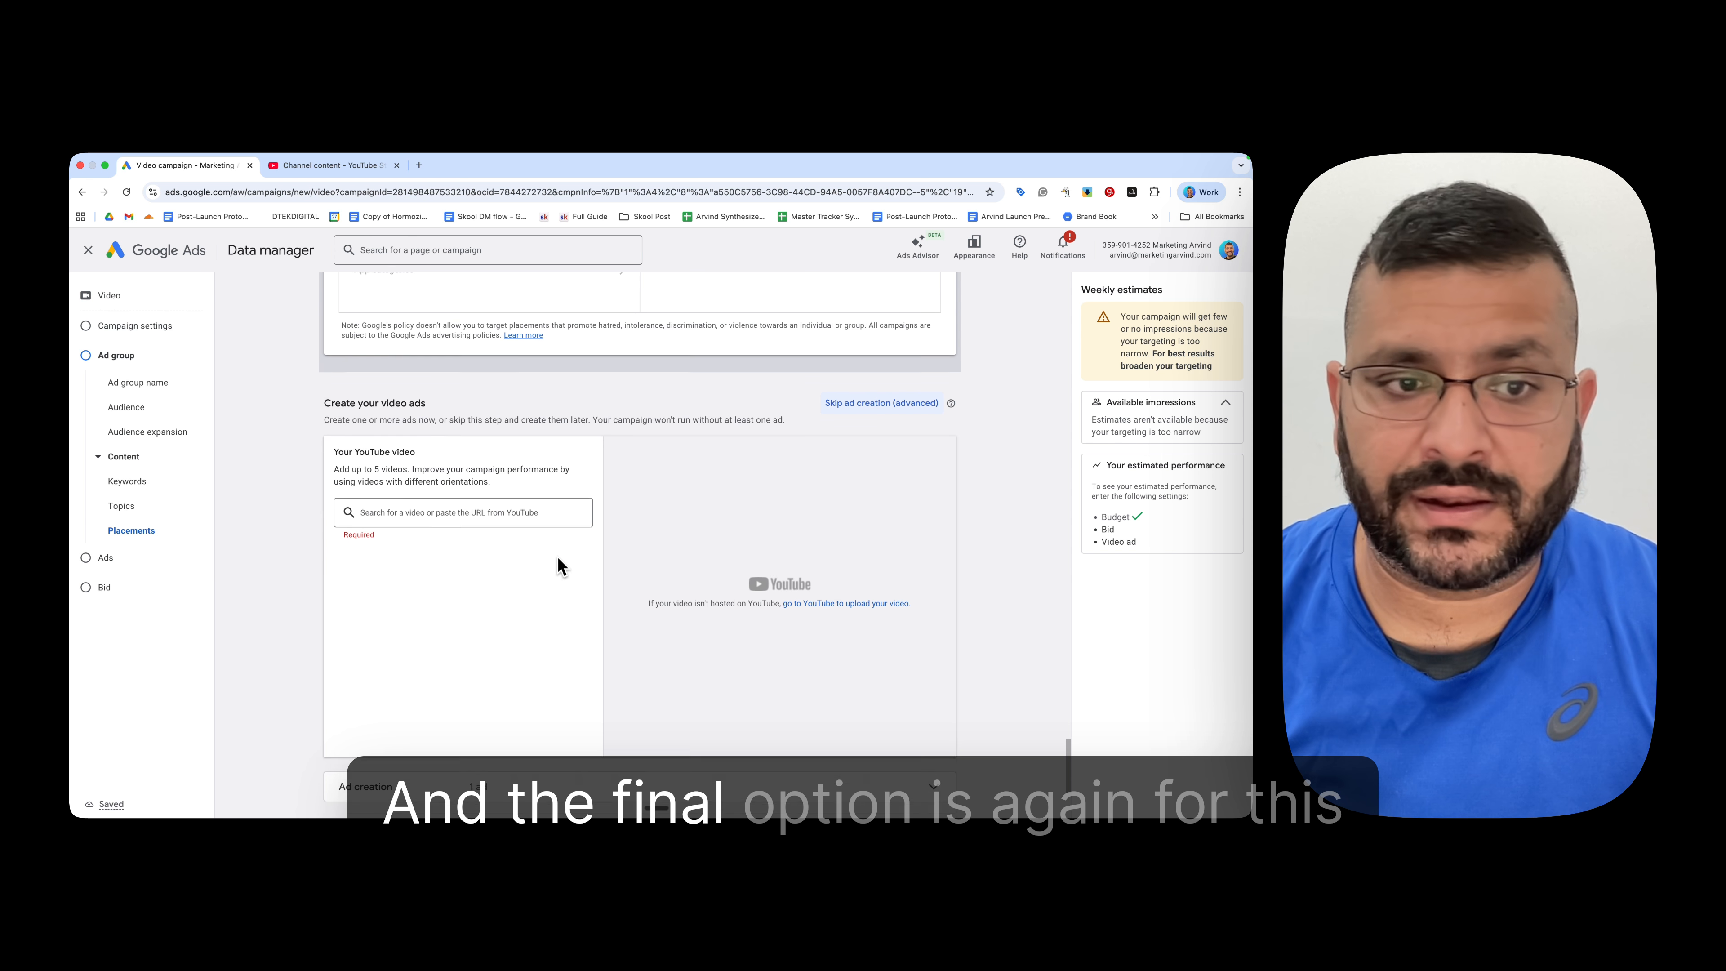
{"action": "scroll", "coordinate": [561, 571], "scroll_direction": "up", "scroll_amount": 5}
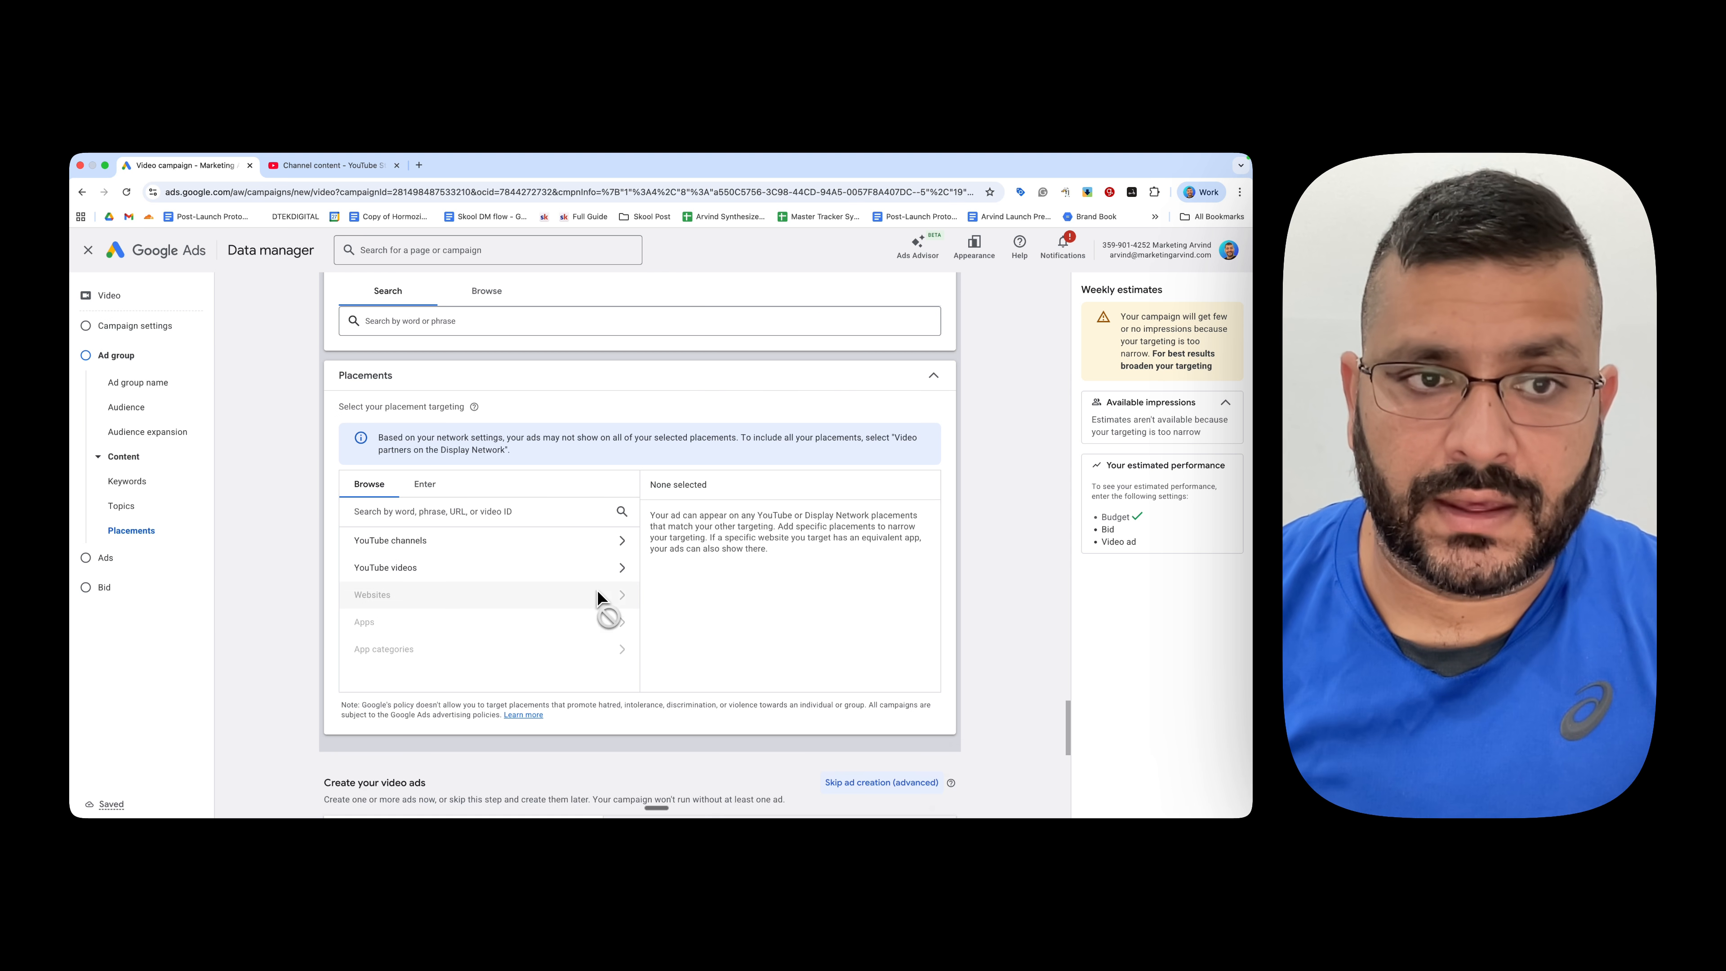
{"action": "scroll", "coordinate": [605, 603], "scroll_direction": "up", "scroll_amount": 3}
{"action": "scroll", "coordinate": [604, 598], "scroll_direction": "down", "scroll_amount": 3}
{"action": "scroll", "coordinate": [471, 563], "scroll_direction": "up", "scroll_amount": 5}
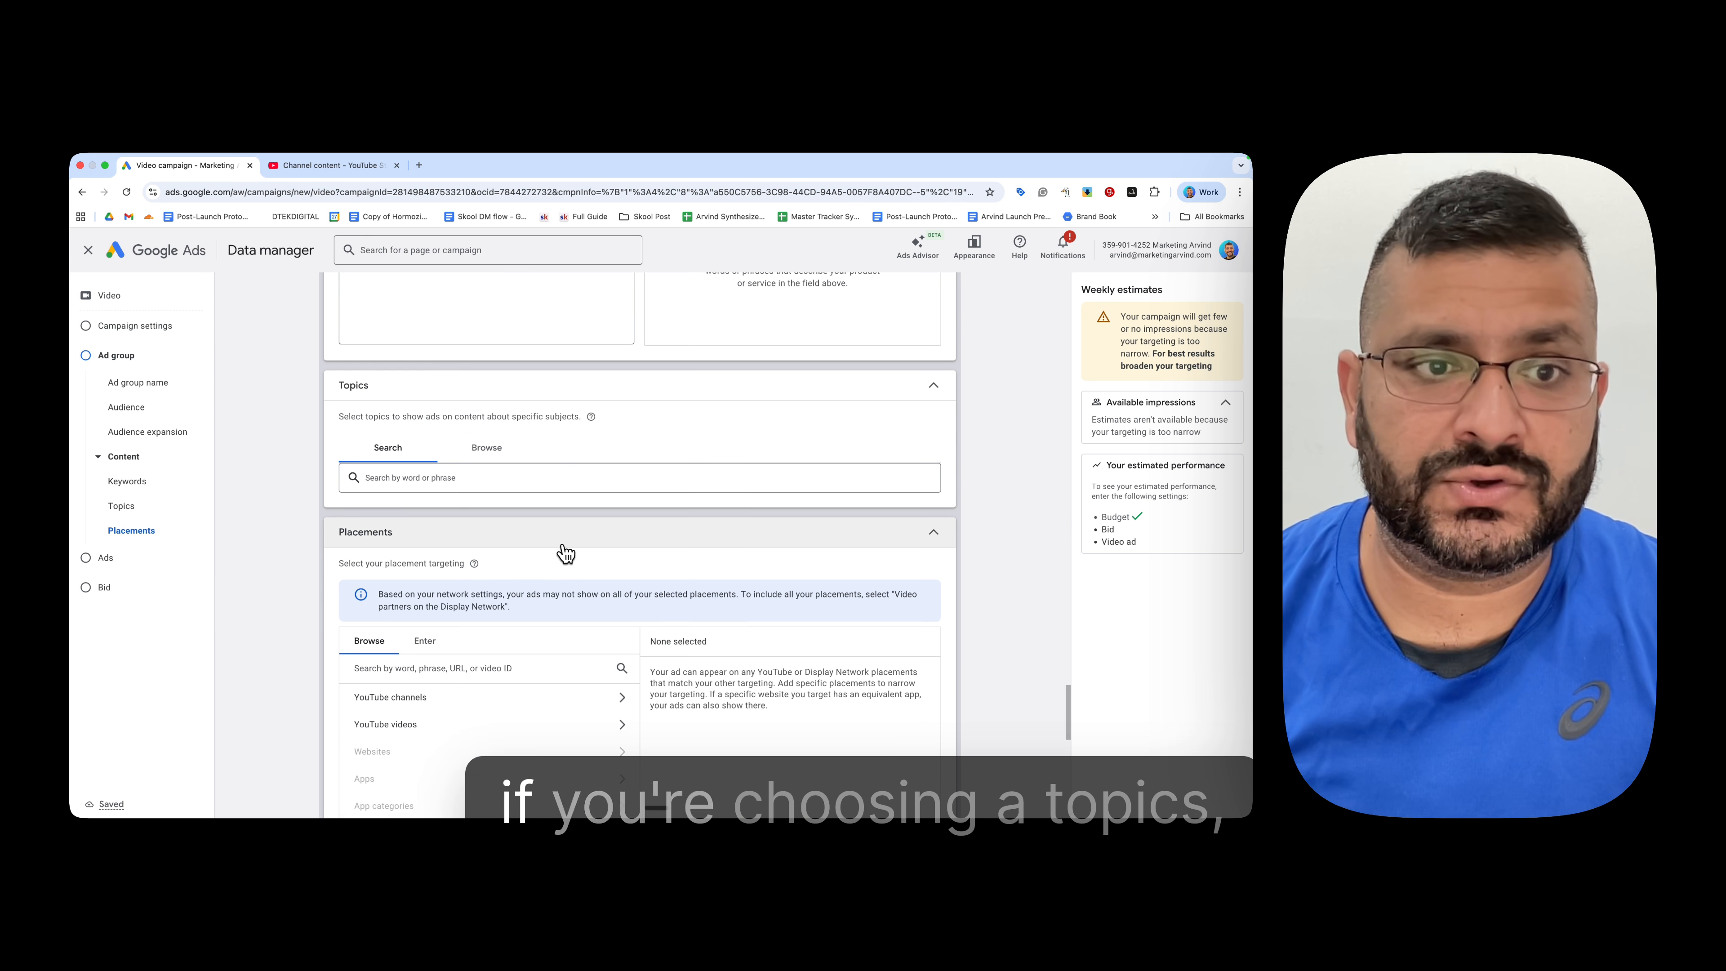
{"action": "scroll", "coordinate": [570, 552], "scroll_direction": "up", "scroll_amount": 5}
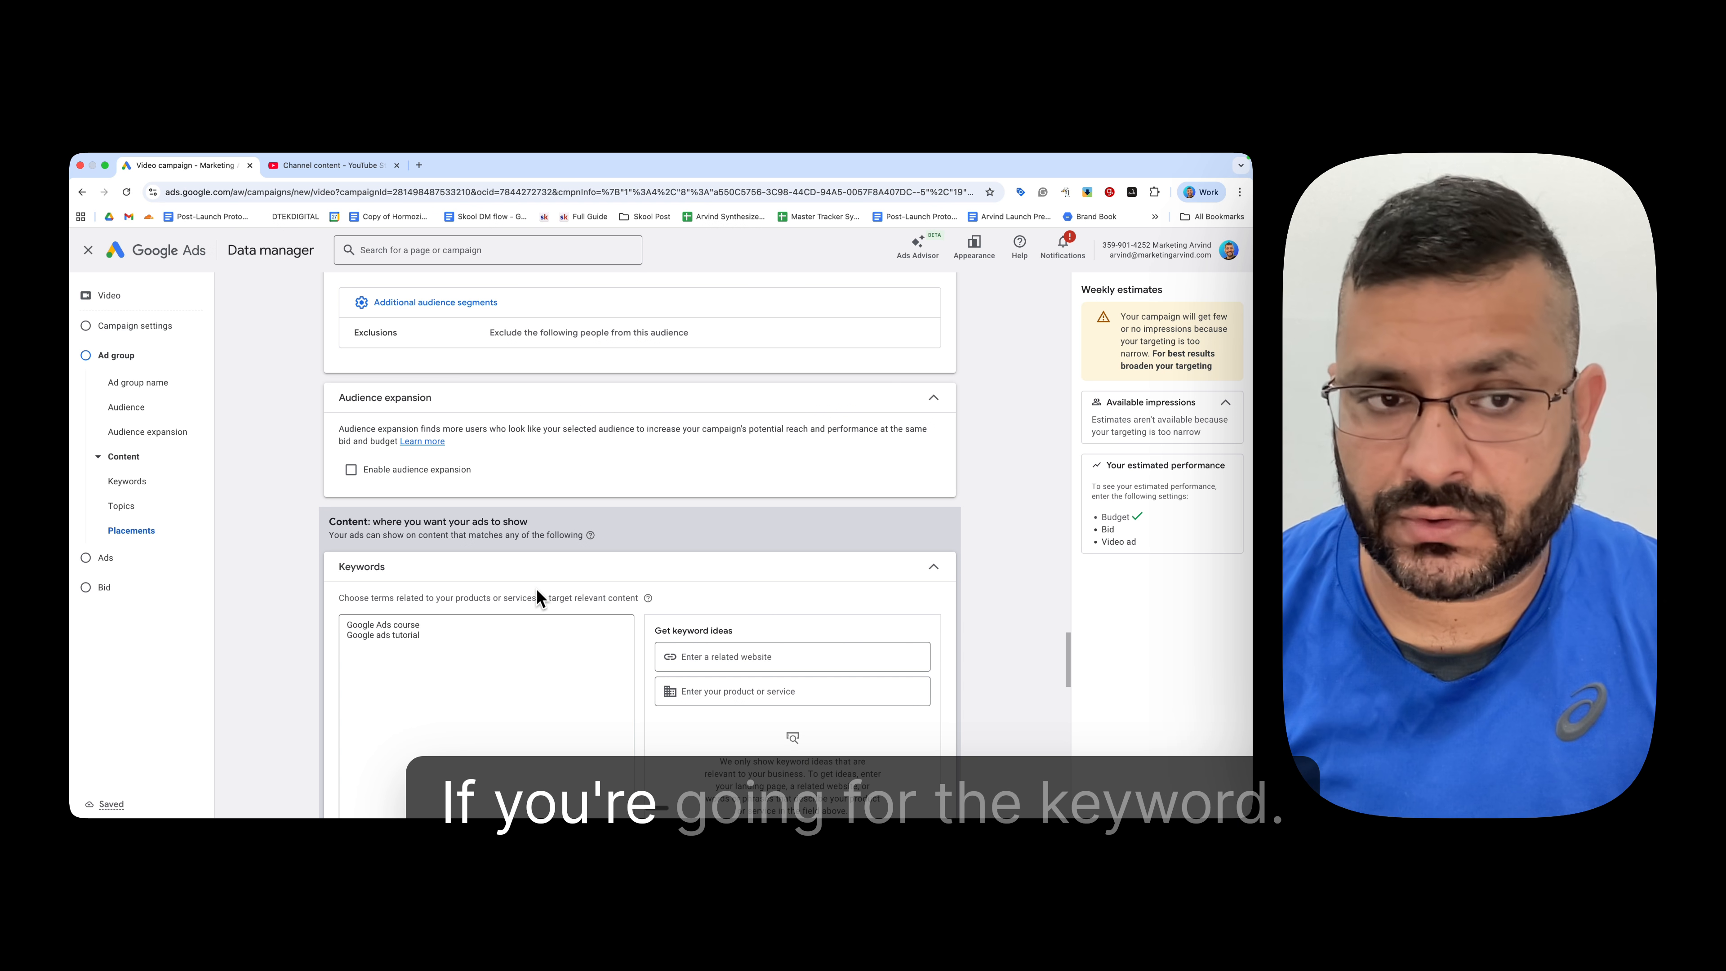
{"action": "scroll", "coordinate": [530, 590], "scroll_direction": "up", "scroll_amount": 15}
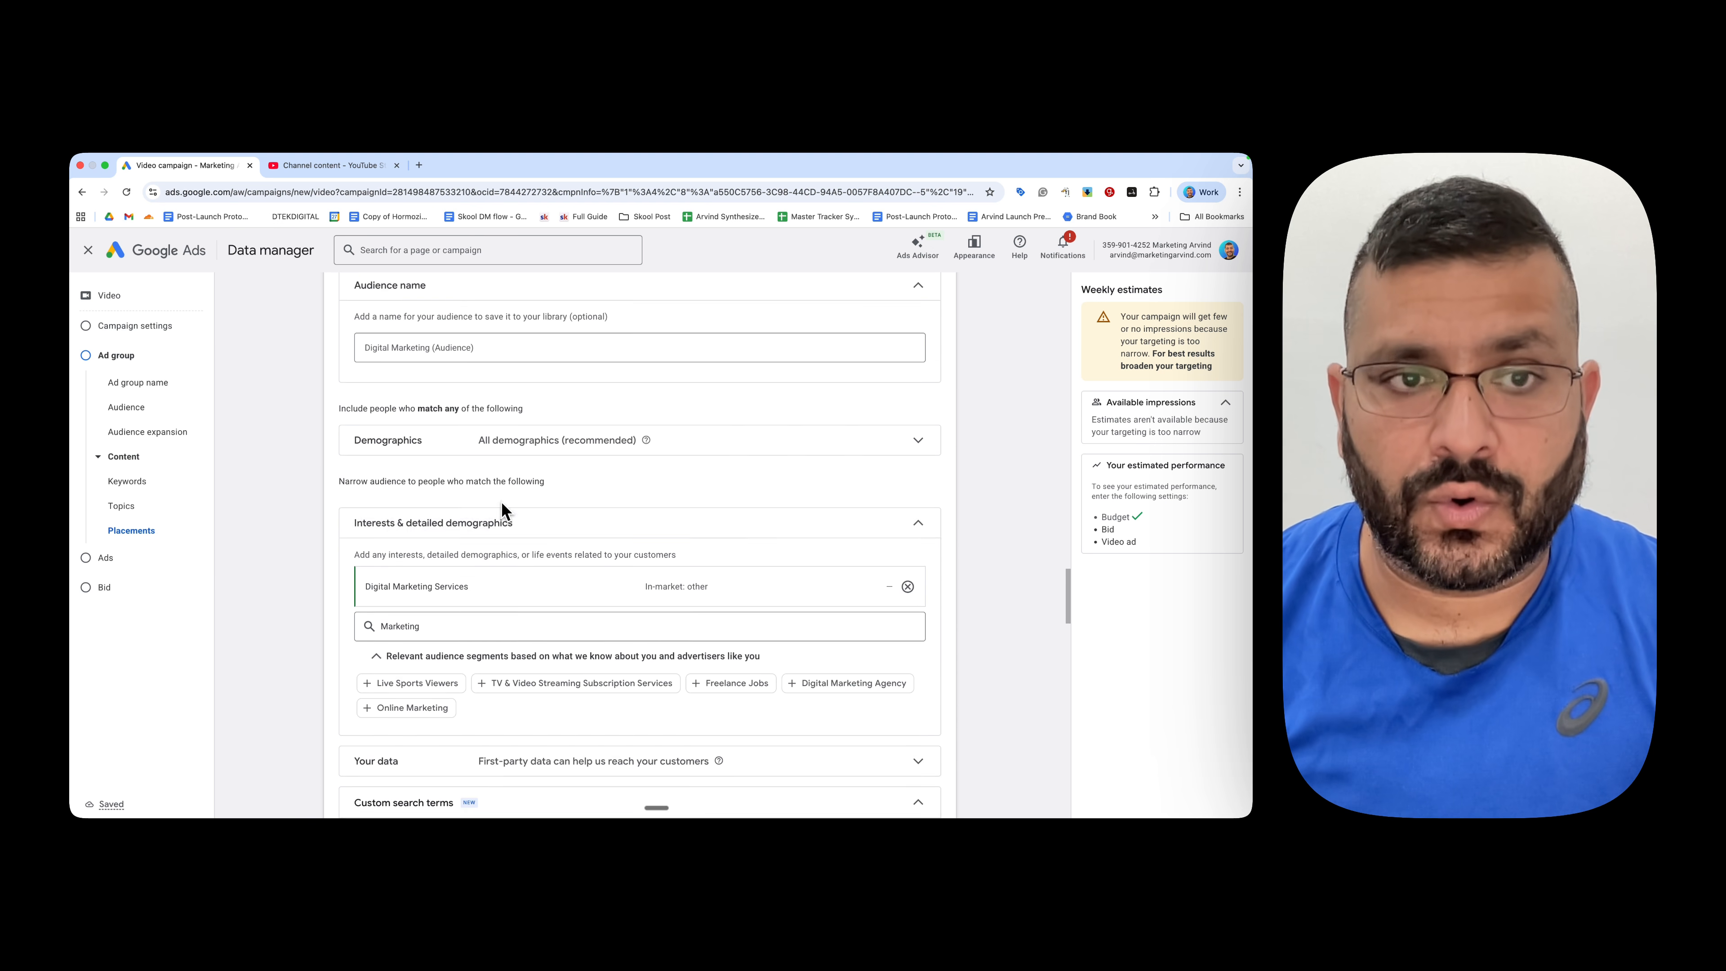
{"action": "scroll", "coordinate": [506, 511], "scroll_direction": "up", "scroll_amount": 15}
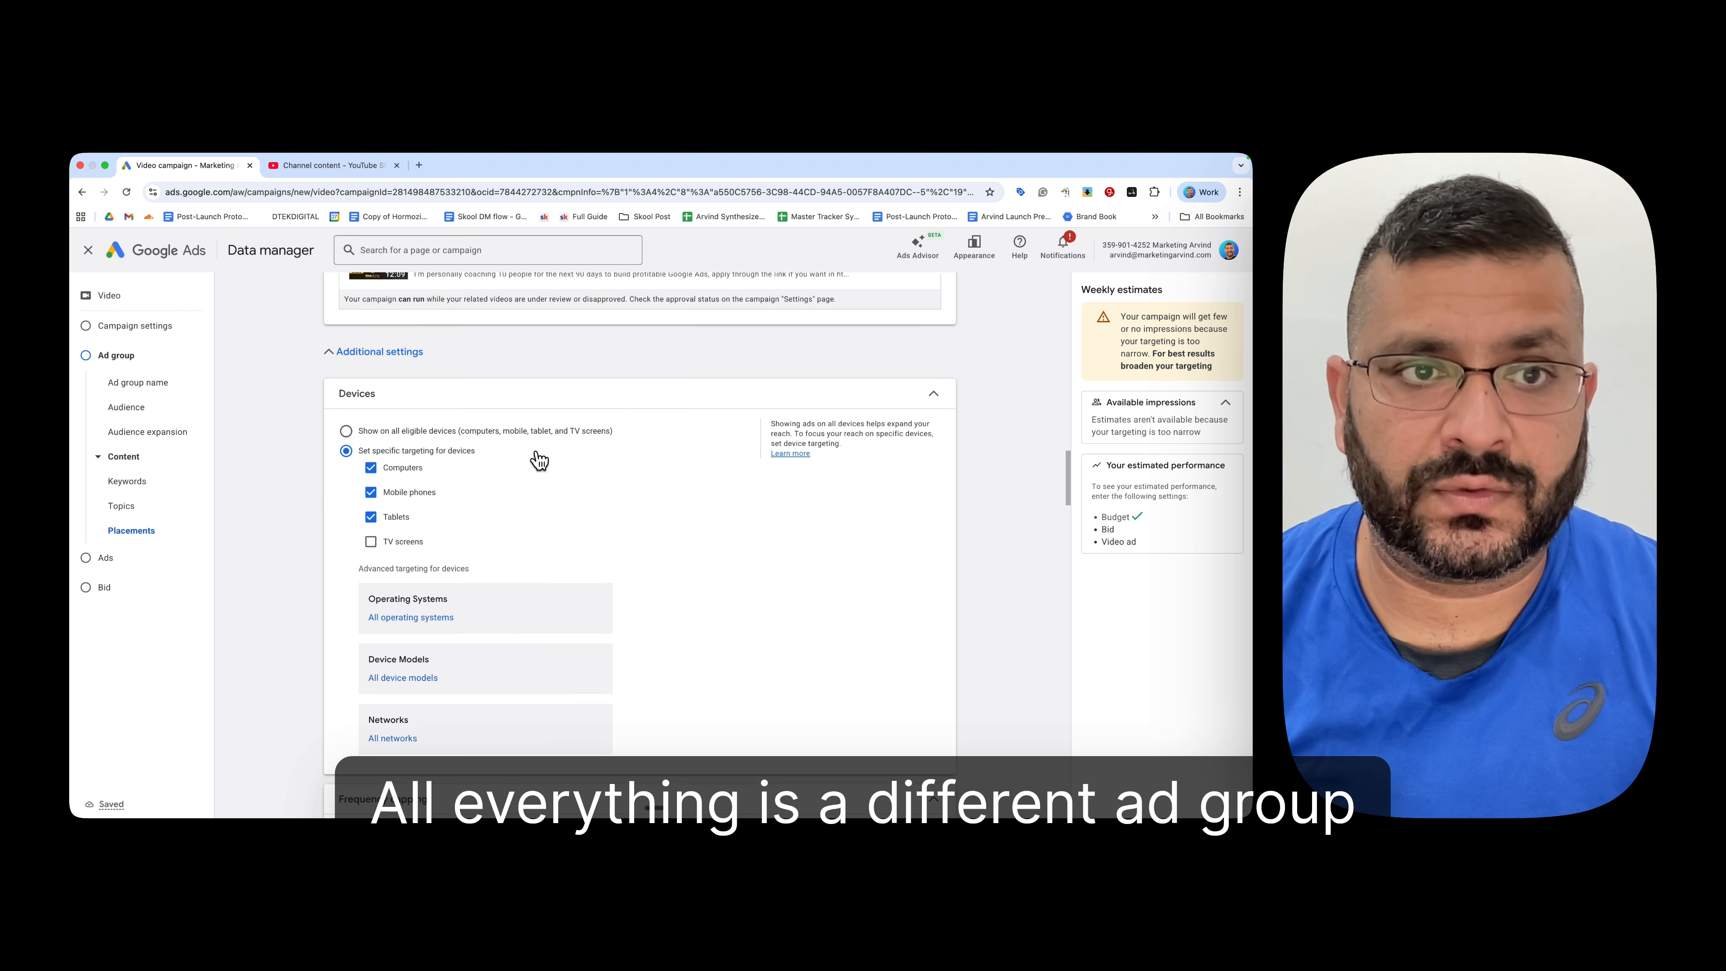
{"action": "scroll", "coordinate": [532, 455], "scroll_direction": "down", "scroll_amount": 6}
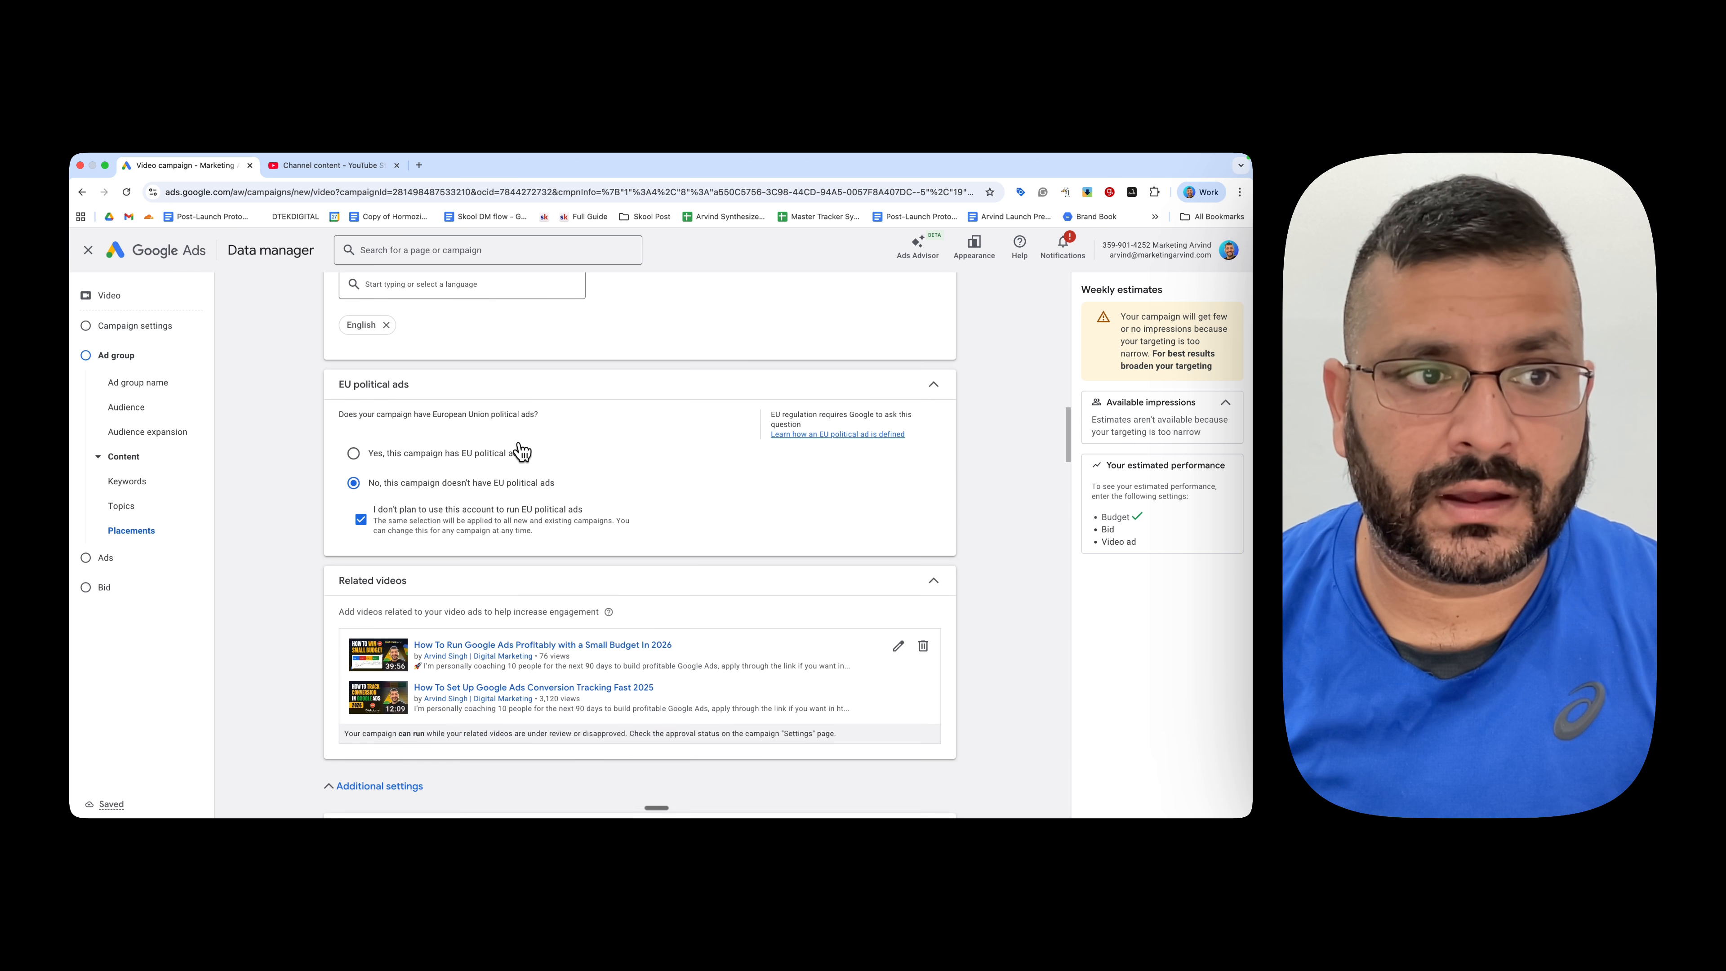
Step: Rename the ad group as "Join My Skool Group (Digital Marketing -in market audience)"
{"action": "left_click", "coordinate": [146, 386]}
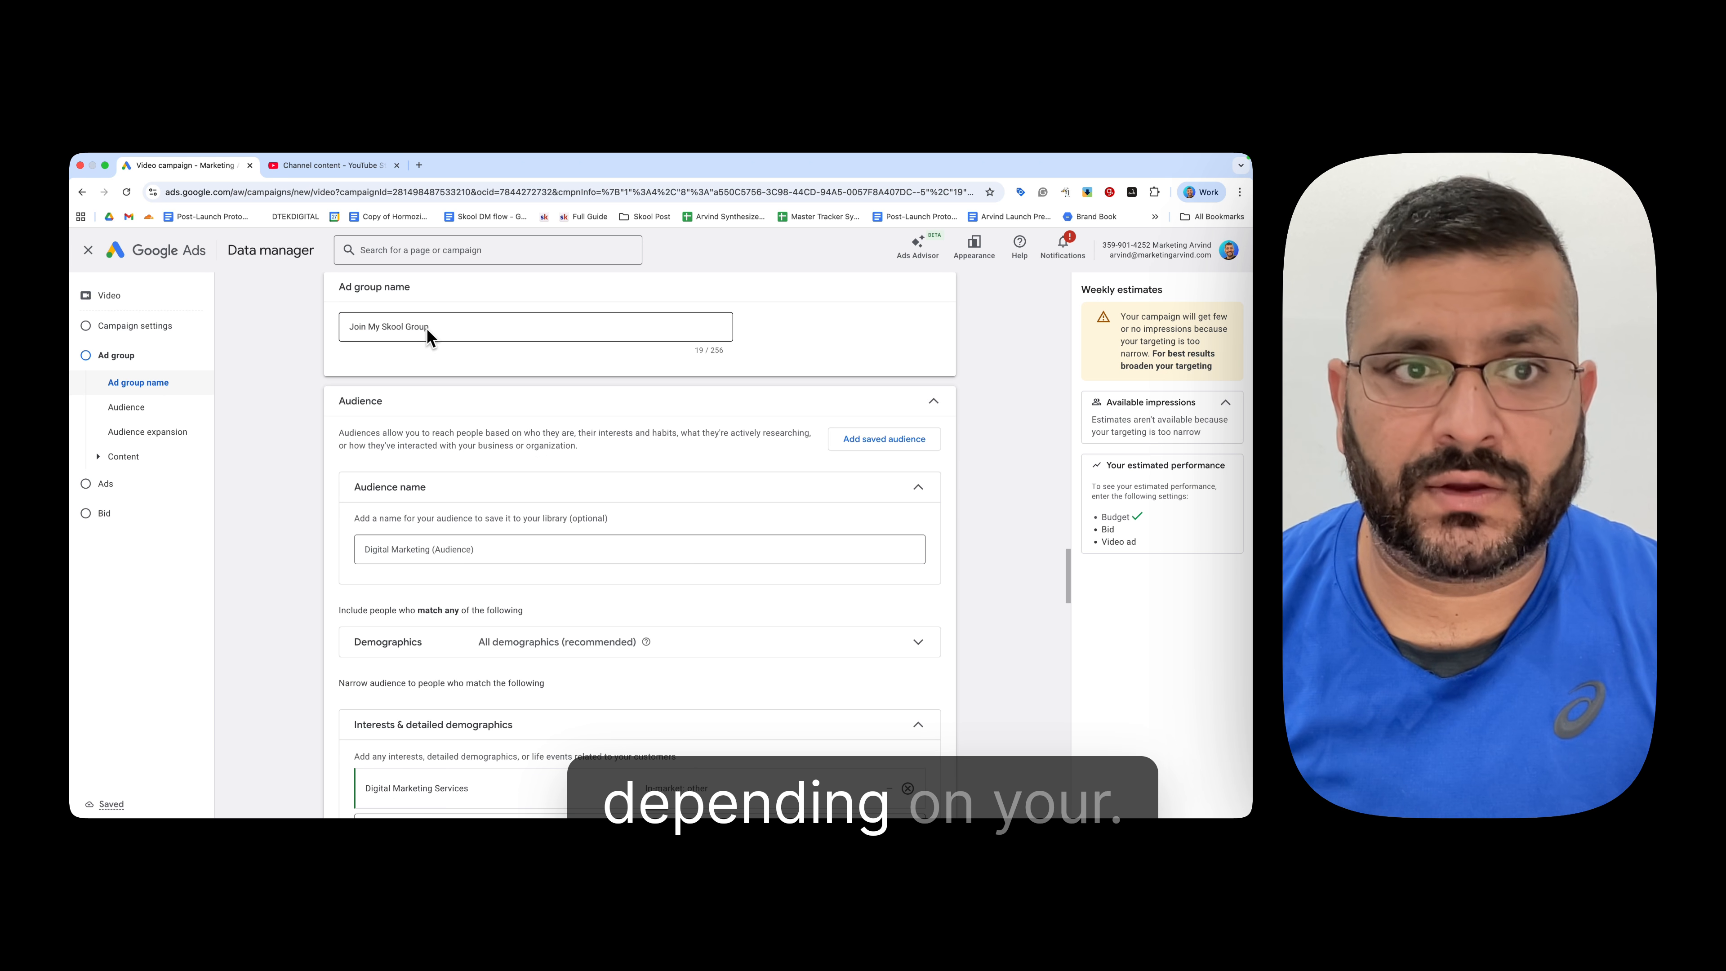
{"action": "left_click", "coordinate": [455, 329]}
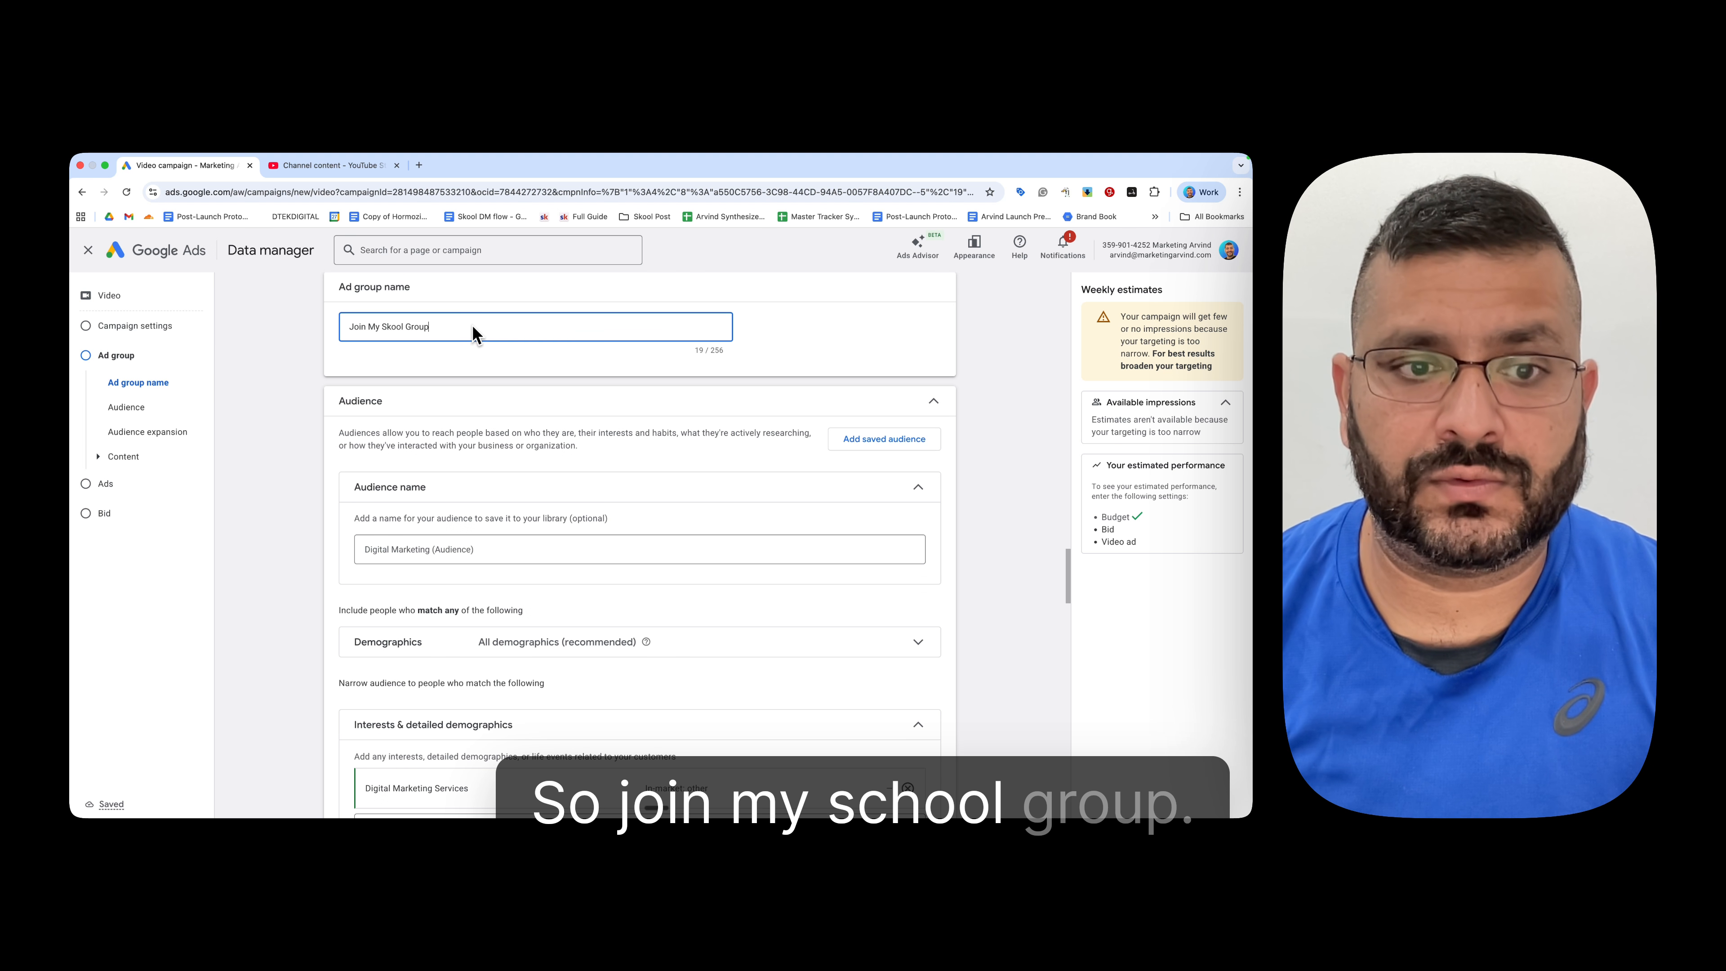
{"action": "type", "text": "(T"}
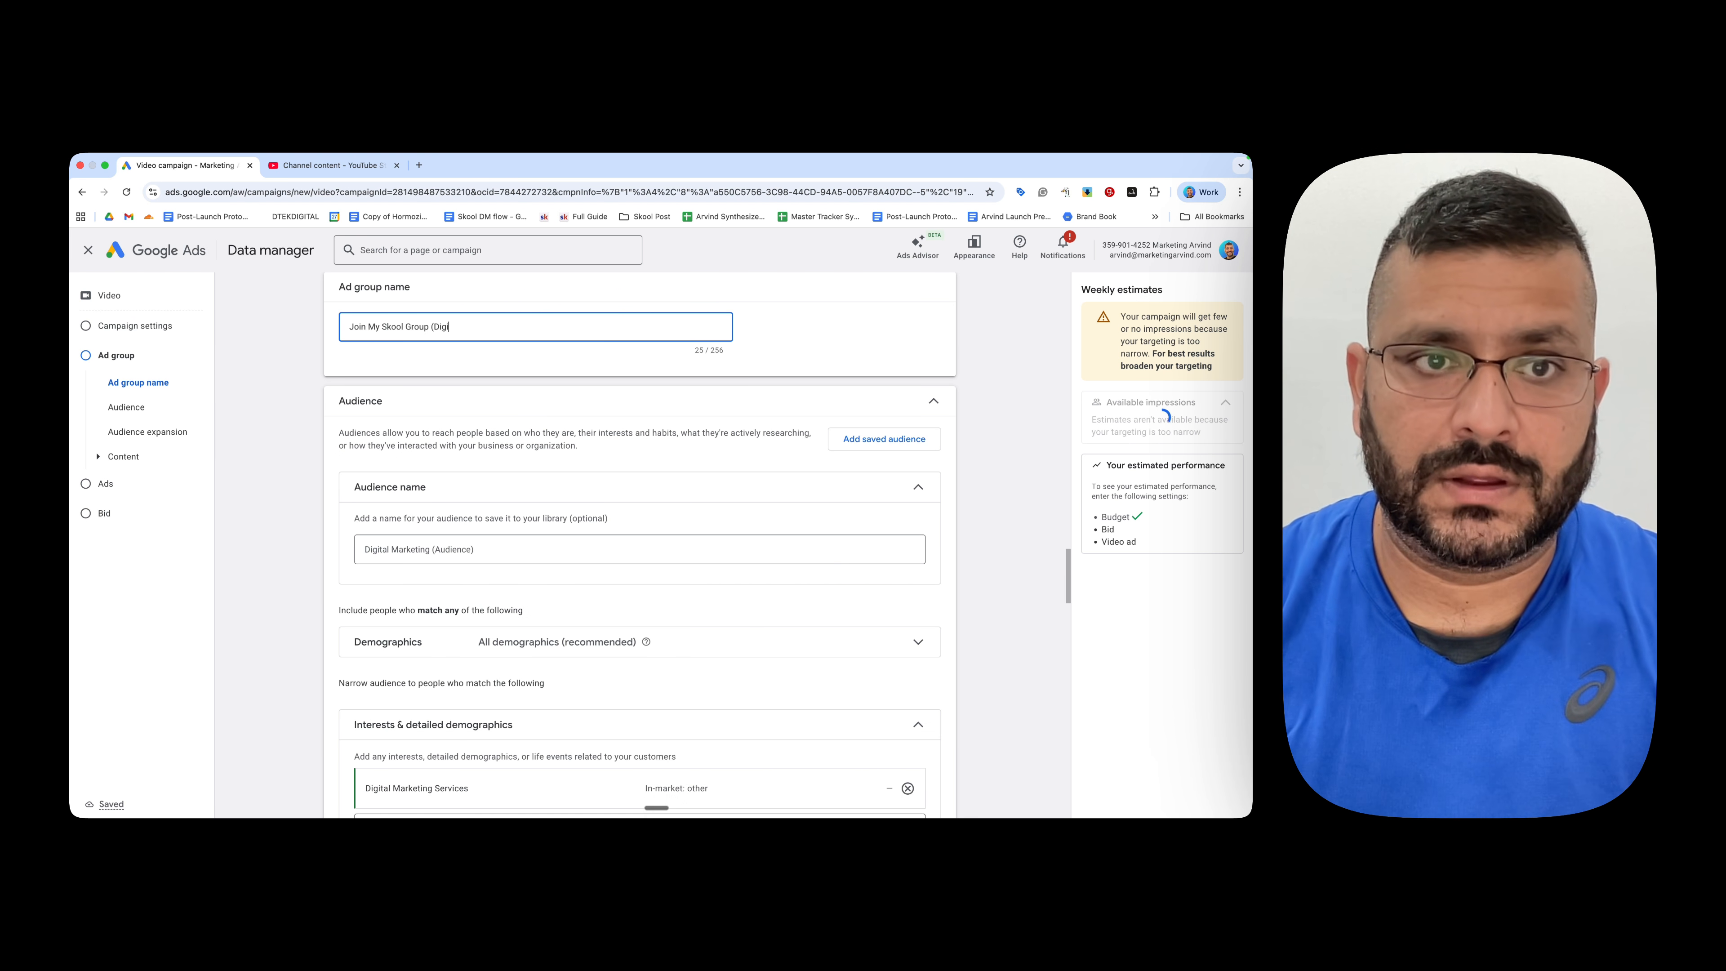
{"action": "type", "text": "igital Marketin"}
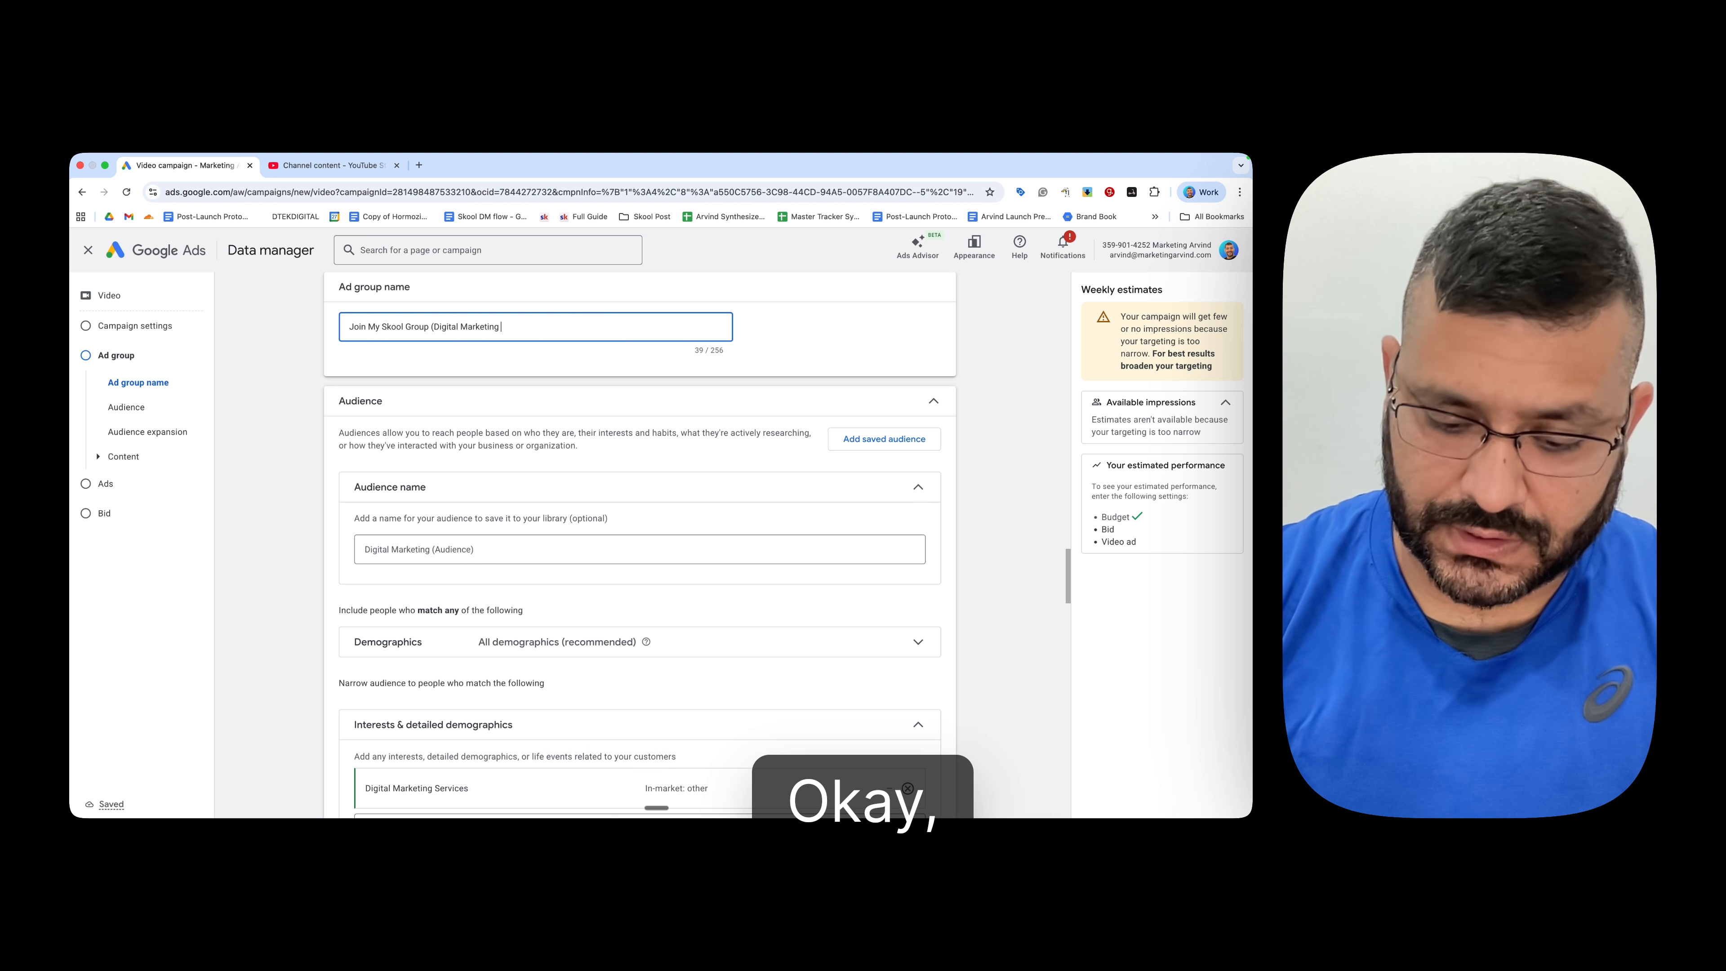
{"action": "type", "text": "g -"}
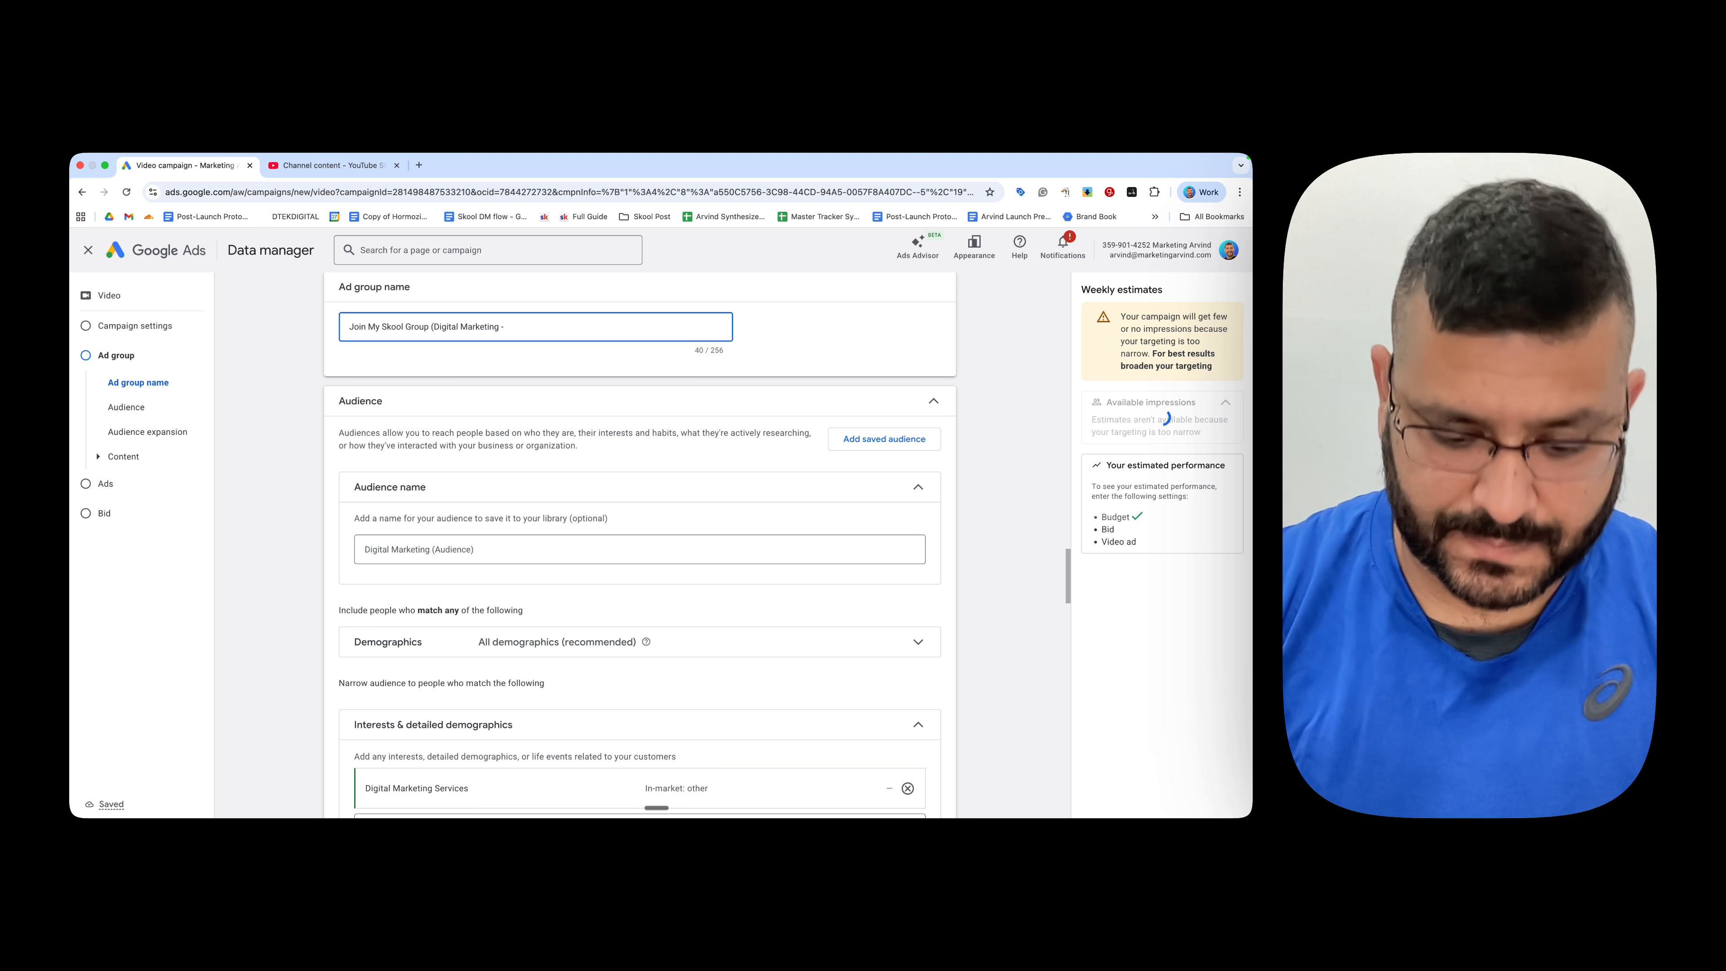
{"action": "type", "text": "un mar"}
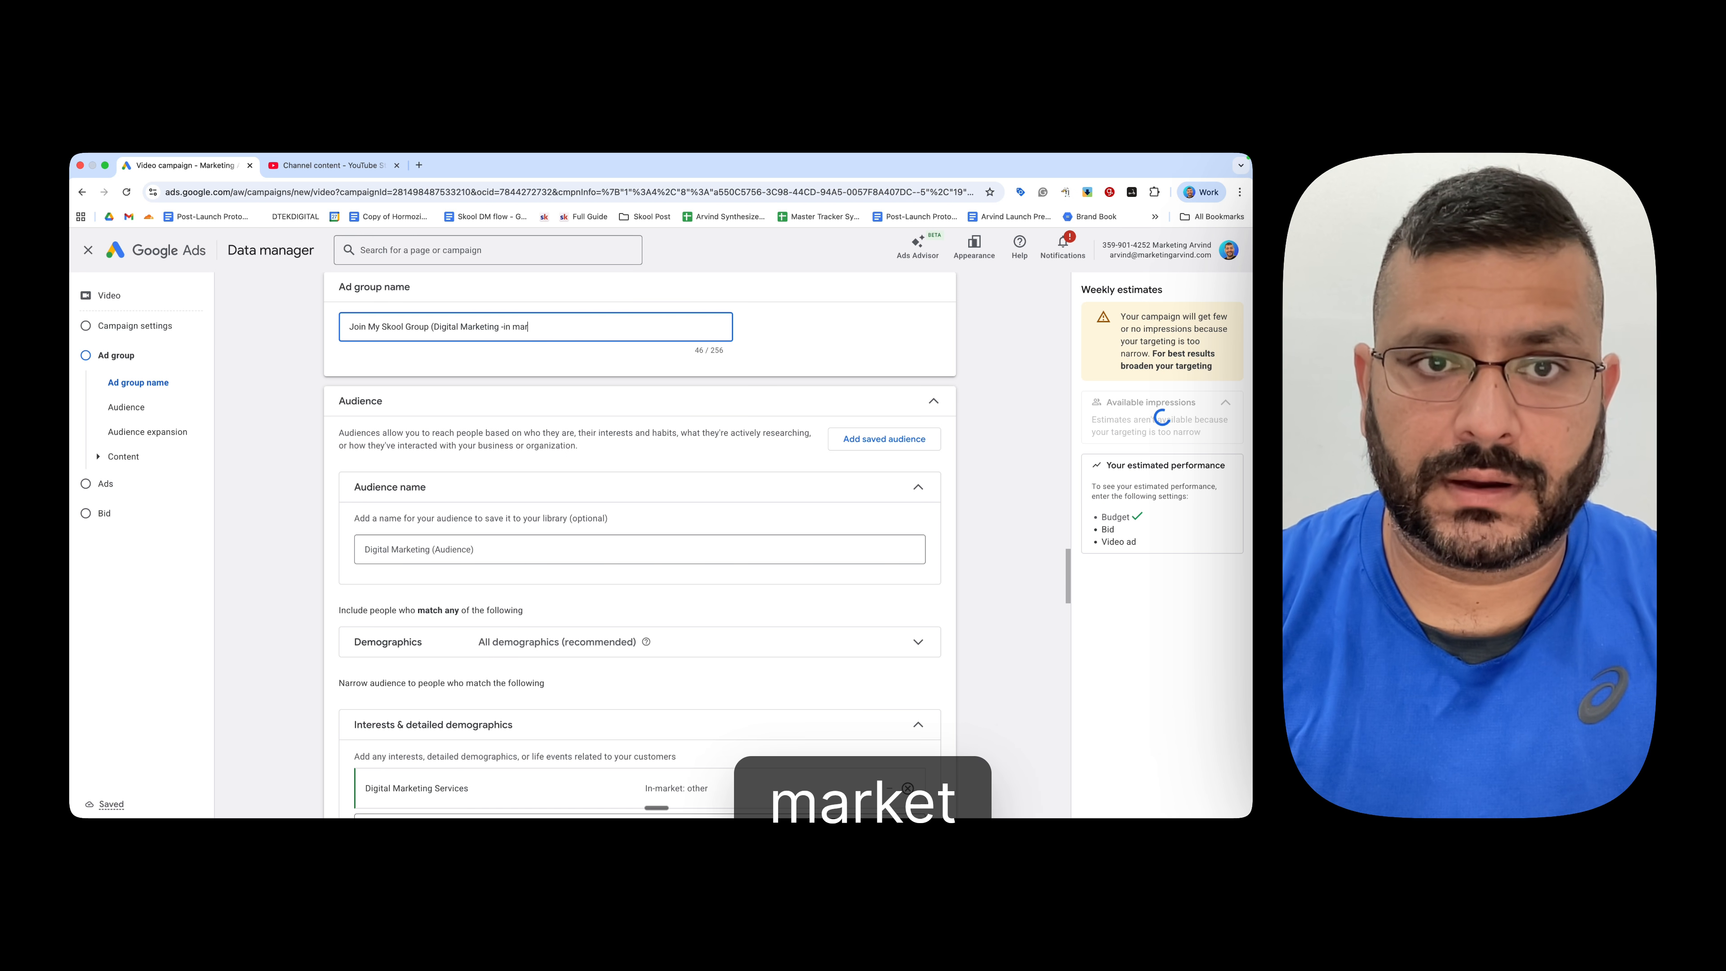
{"action": "type", "text": "ket audience"}
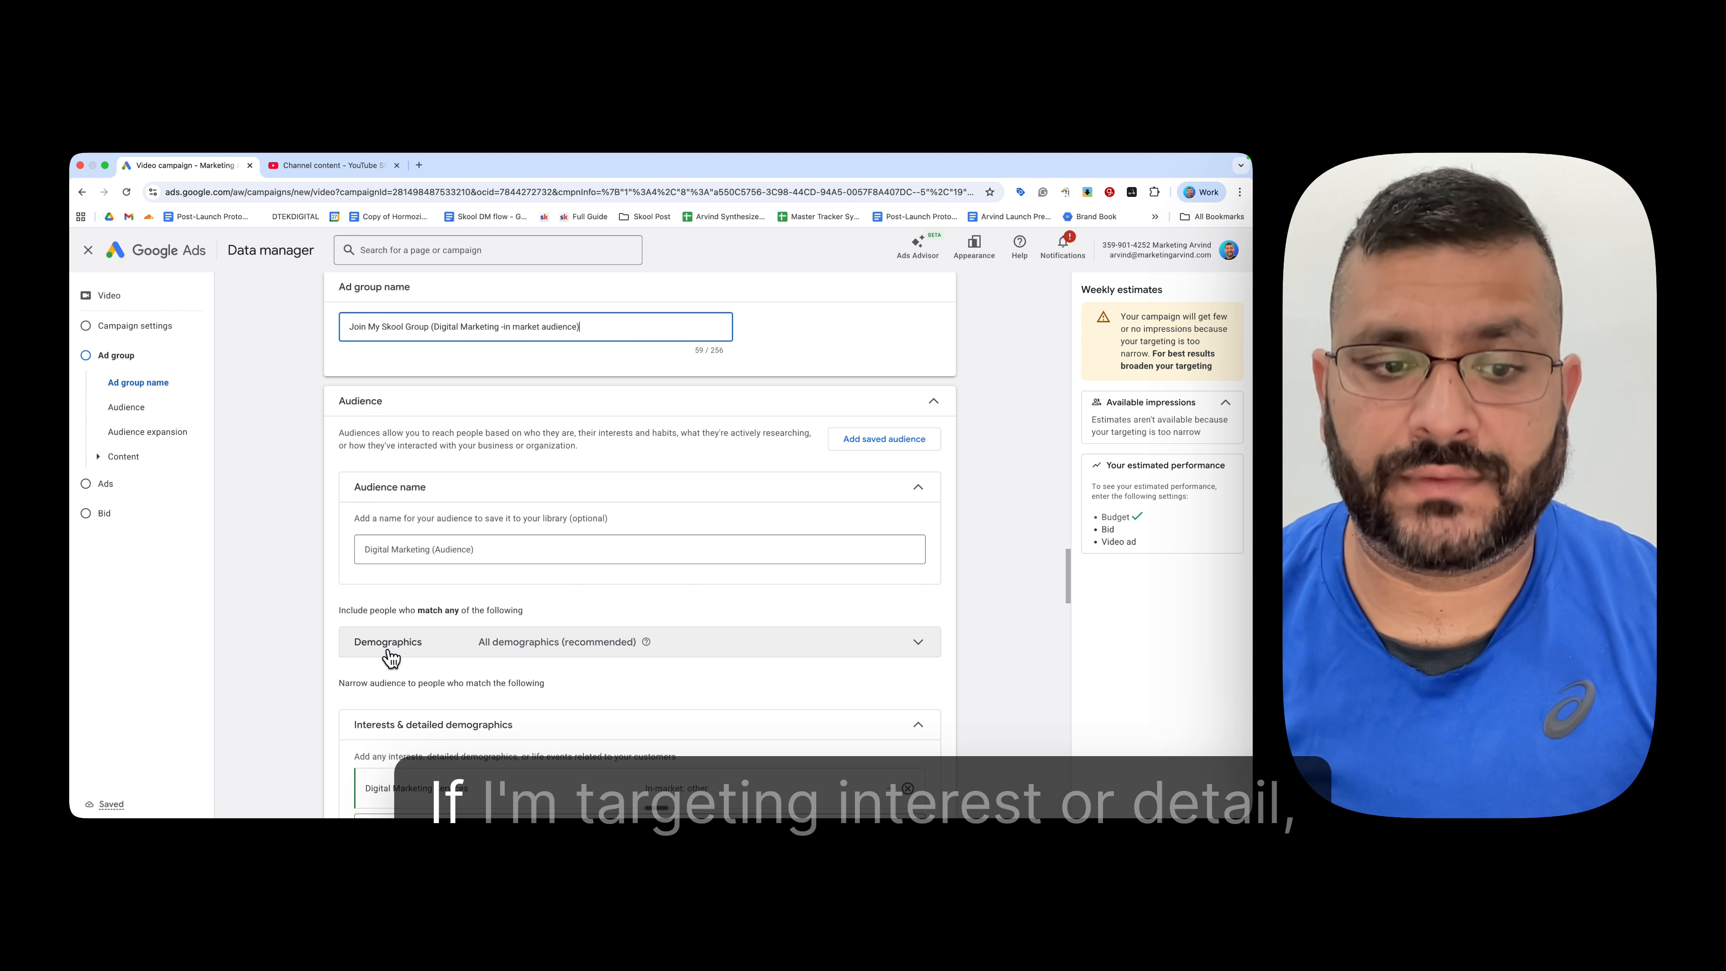
Step: Add the YouTube video "How To Set Up Google Ads Conversion Tracking Fast 2025" to the video ad using its URL
{"action": "scroll", "coordinate": [589, 685], "scroll_direction": "down", "scroll_amount": 5}
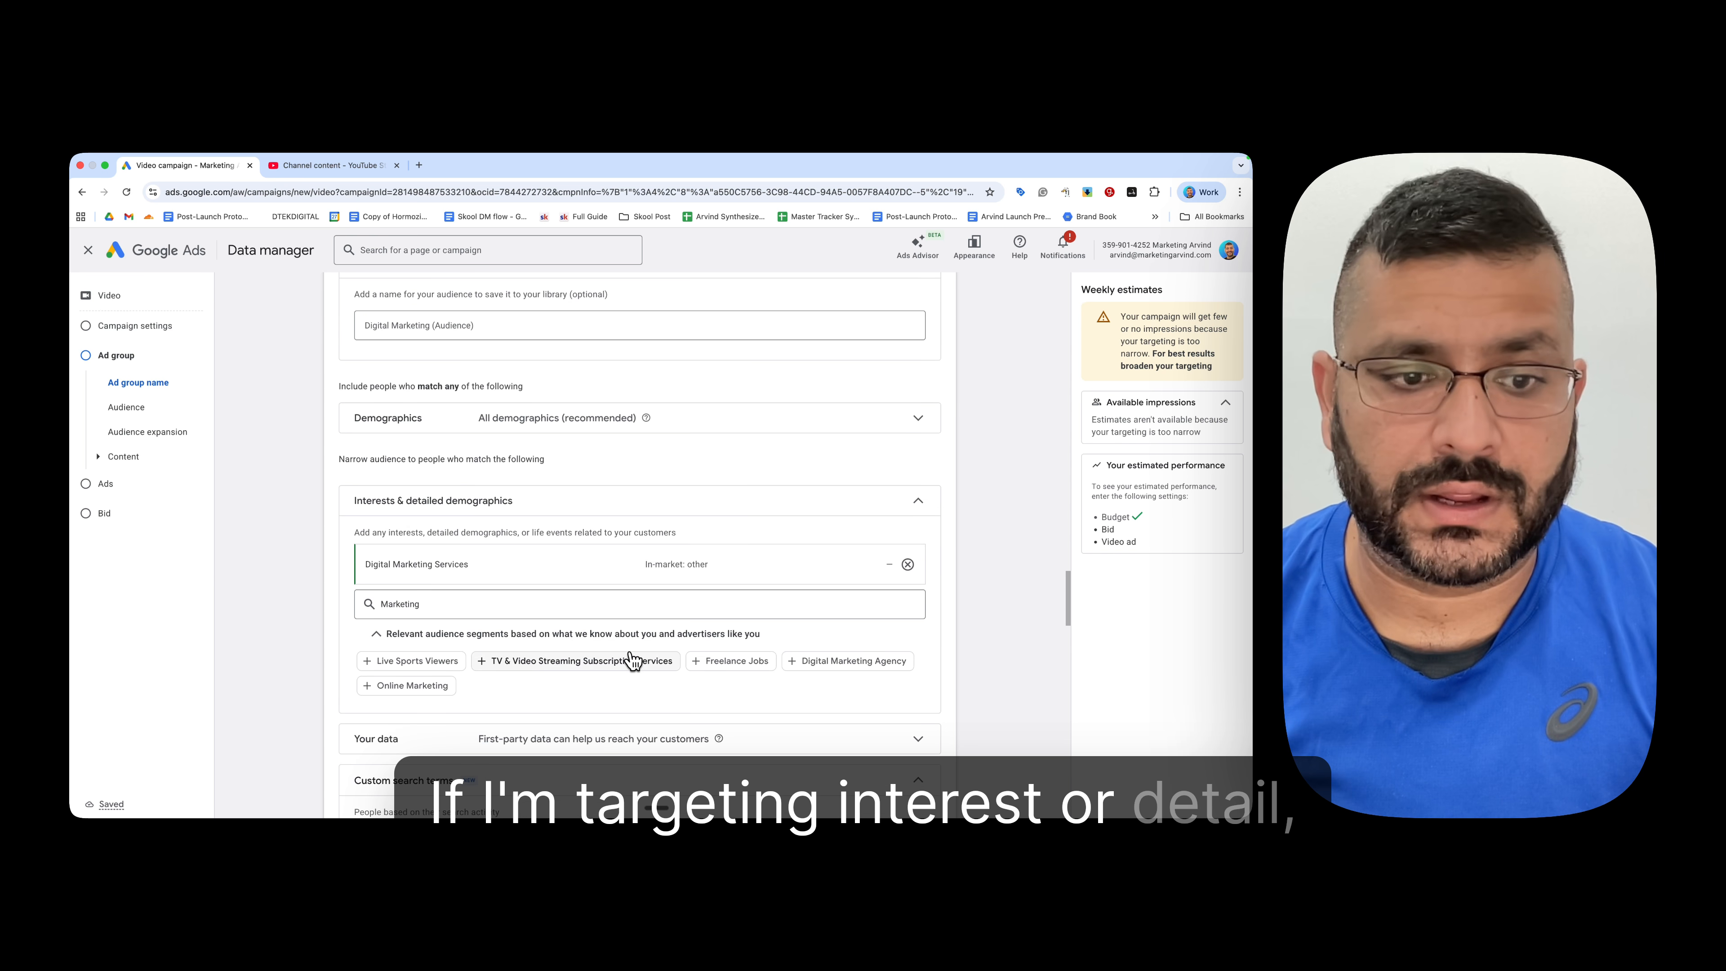
{"action": "scroll", "coordinate": [492, 455], "scroll_direction": "up", "scroll_amount": 5}
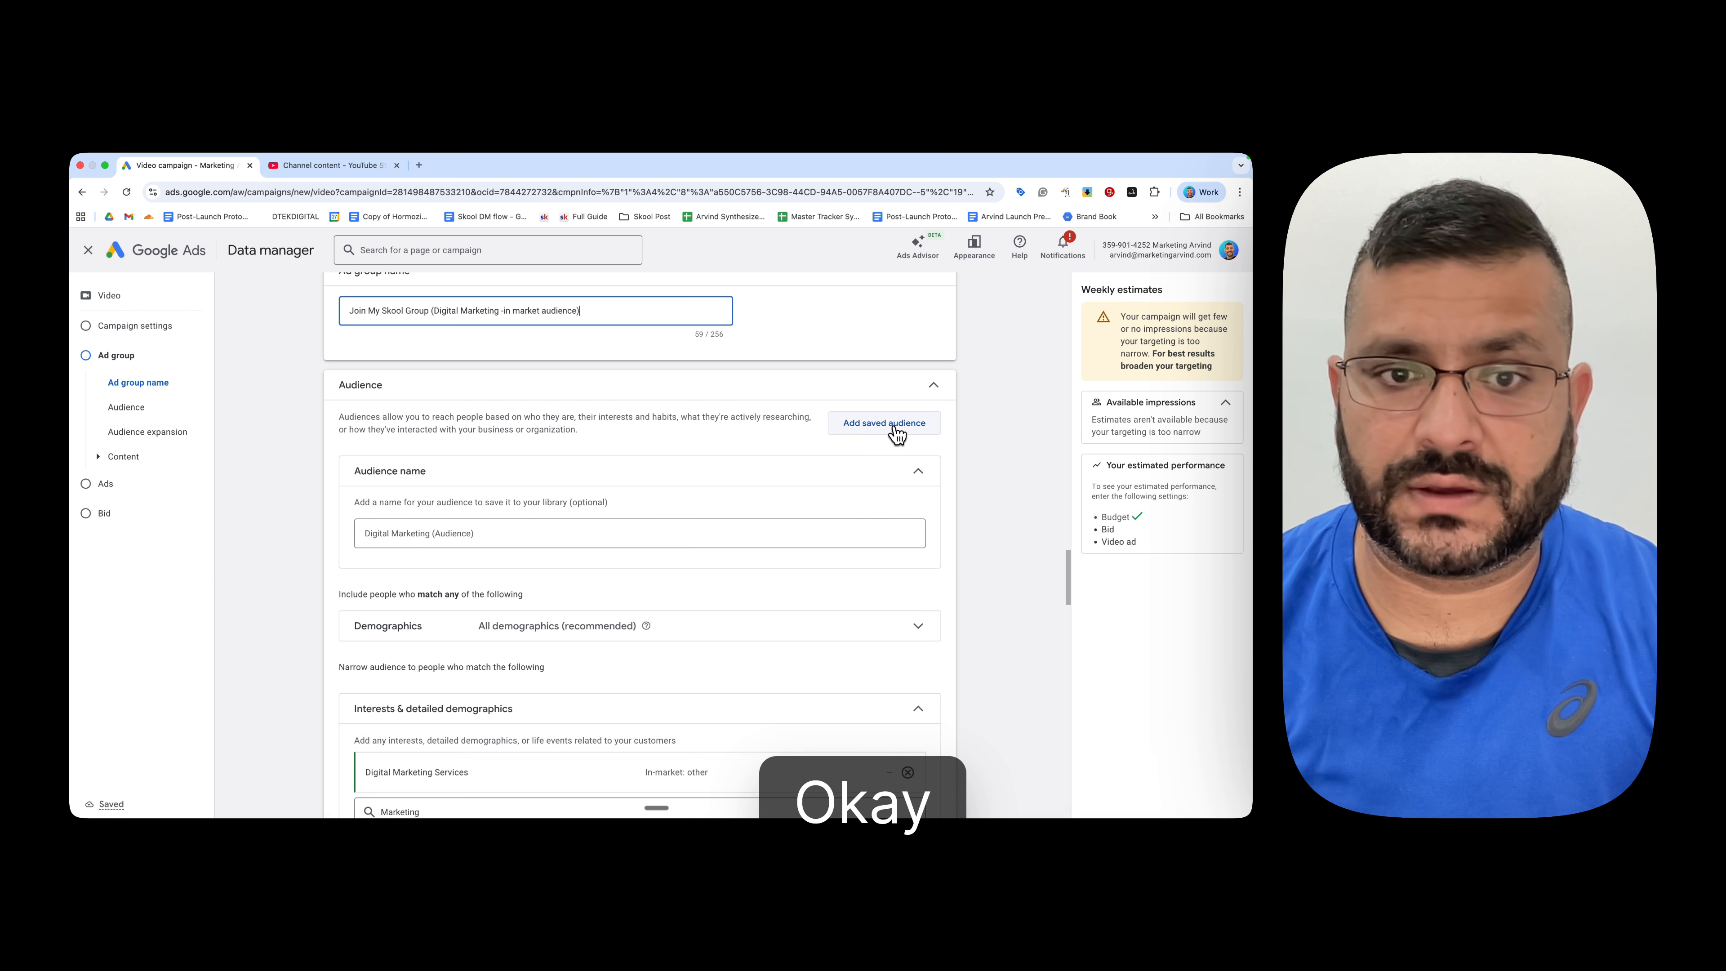
{"action": "scroll", "coordinate": [766, 581], "scroll_direction": "down", "scroll_amount": 20}
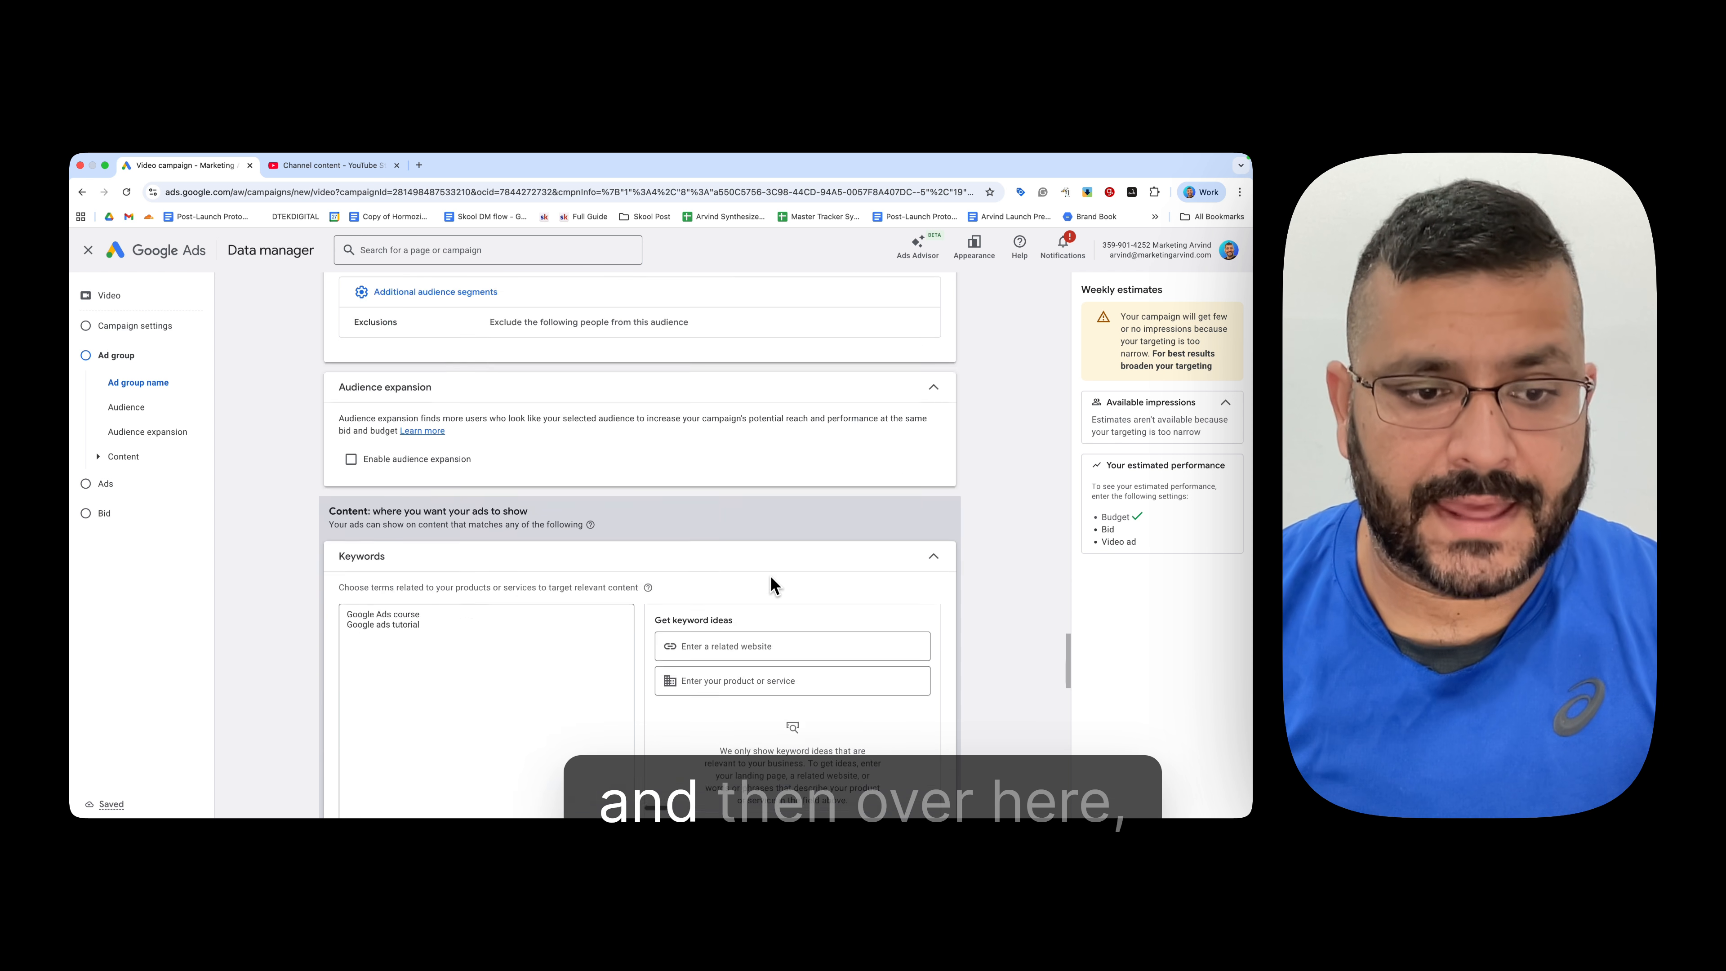
{"action": "scroll", "coordinate": [772, 585], "scroll_direction": "down", "scroll_amount": 5}
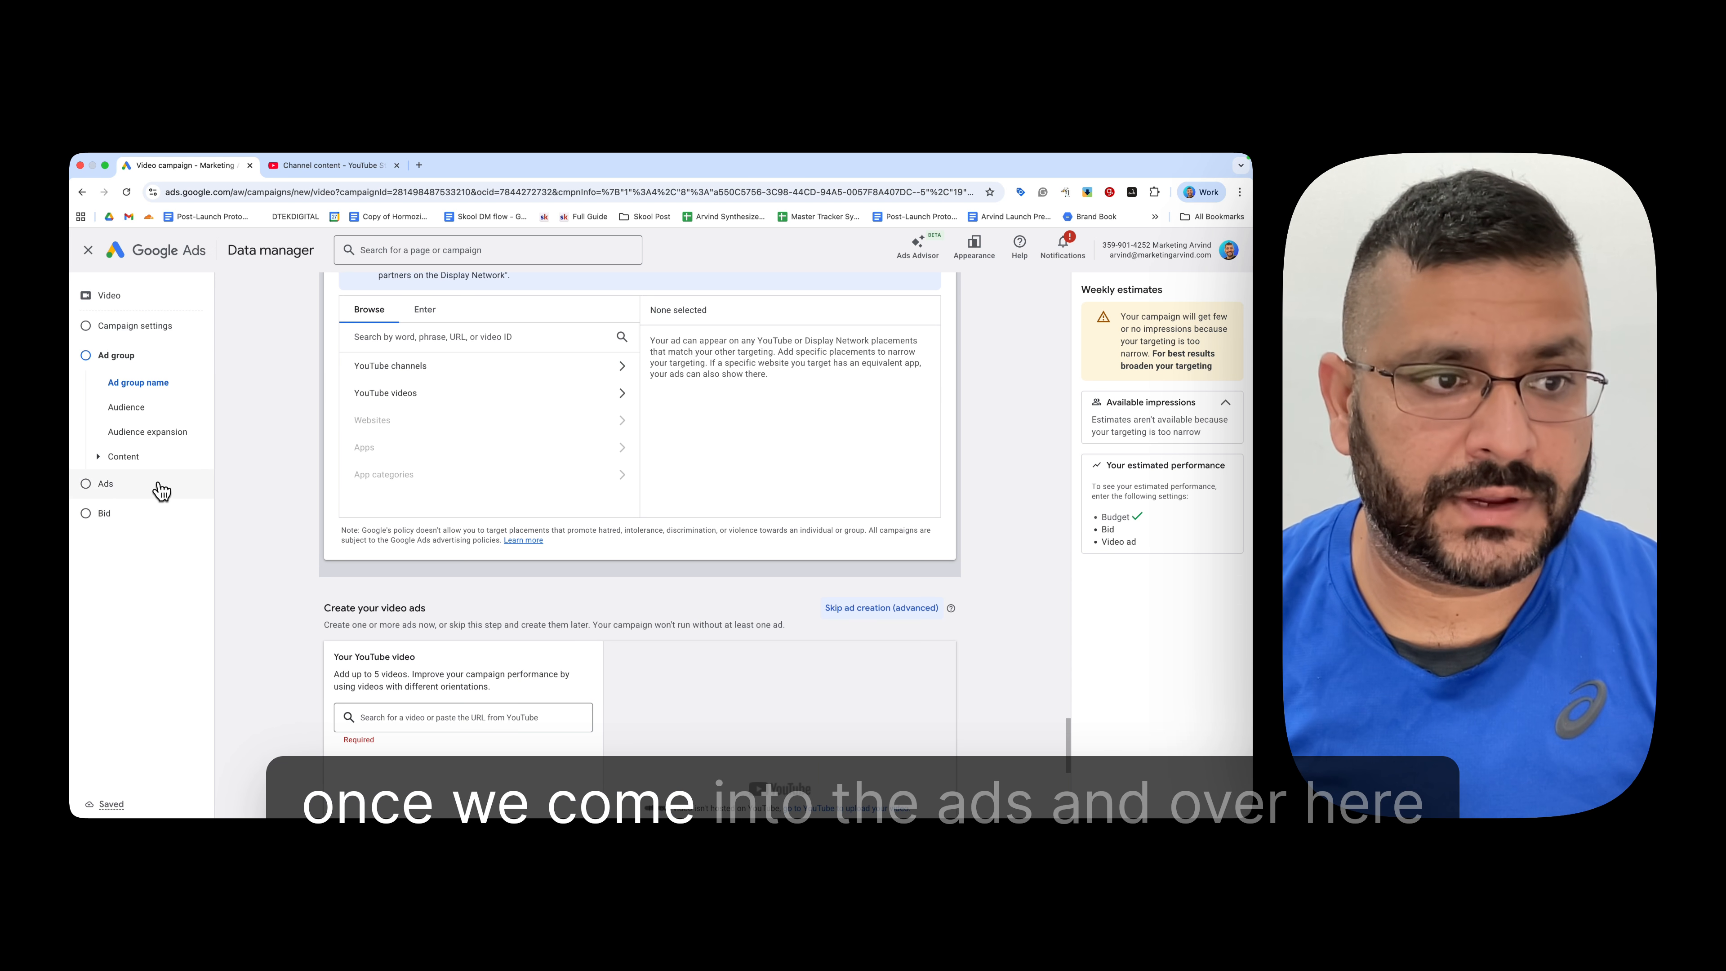
{"action": "left_click", "coordinate": [119, 484]}
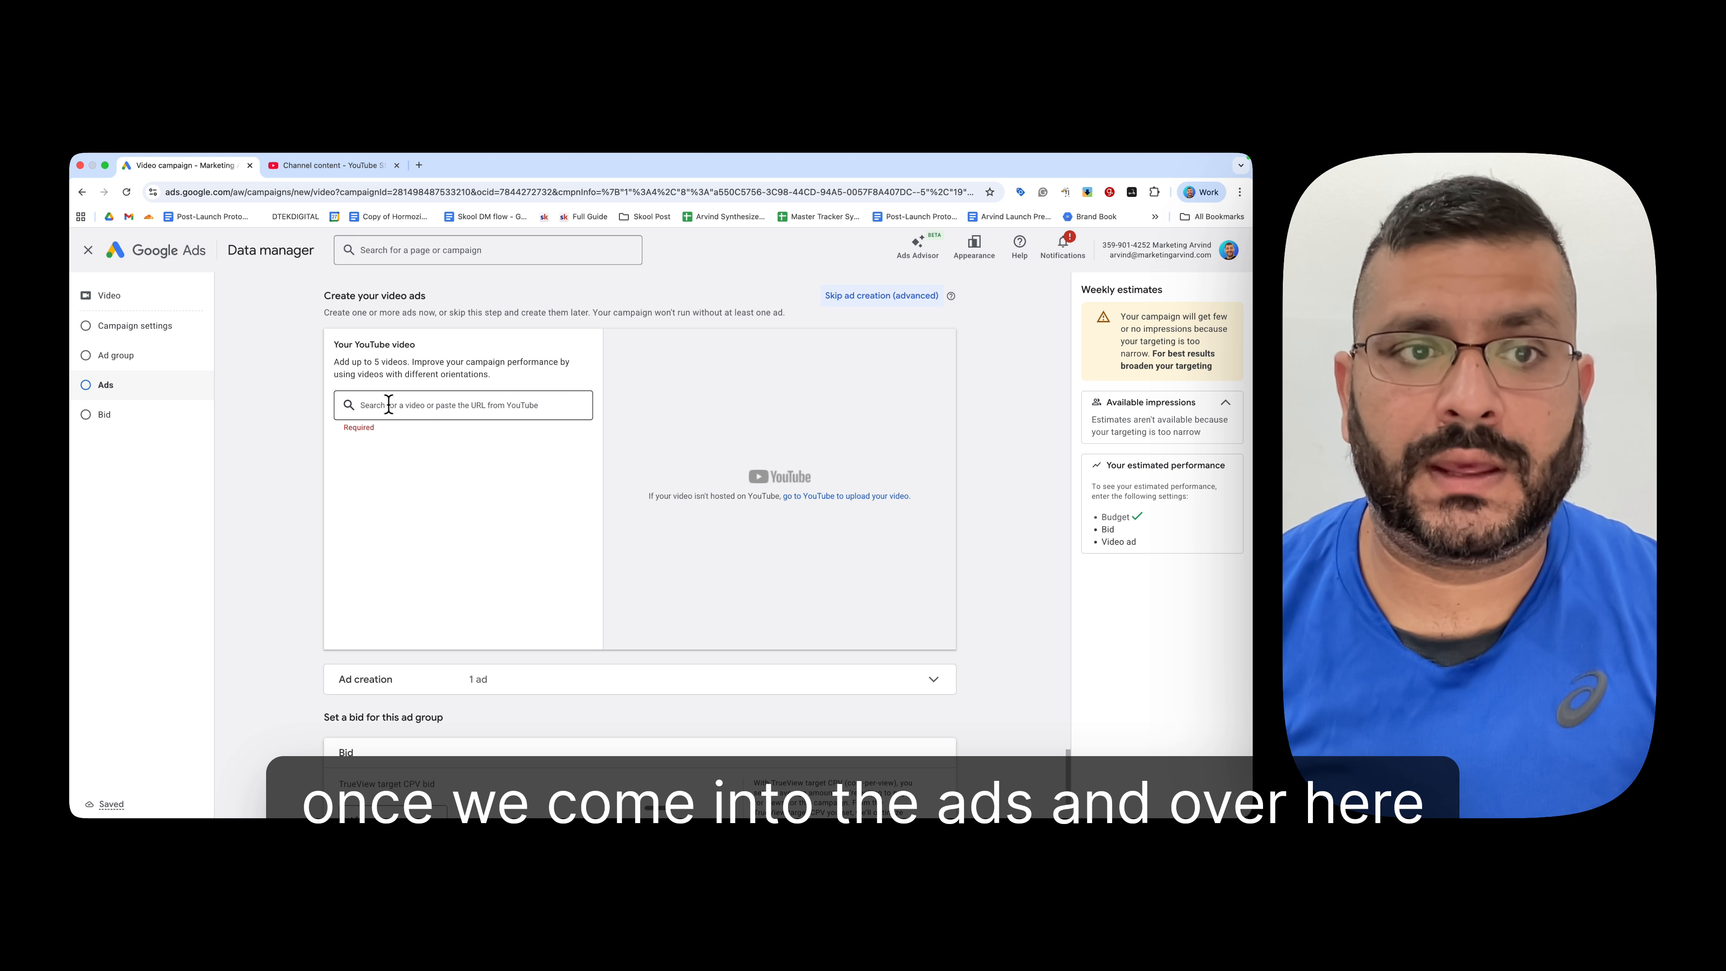
{"action": "left_click", "coordinate": [417, 402]}
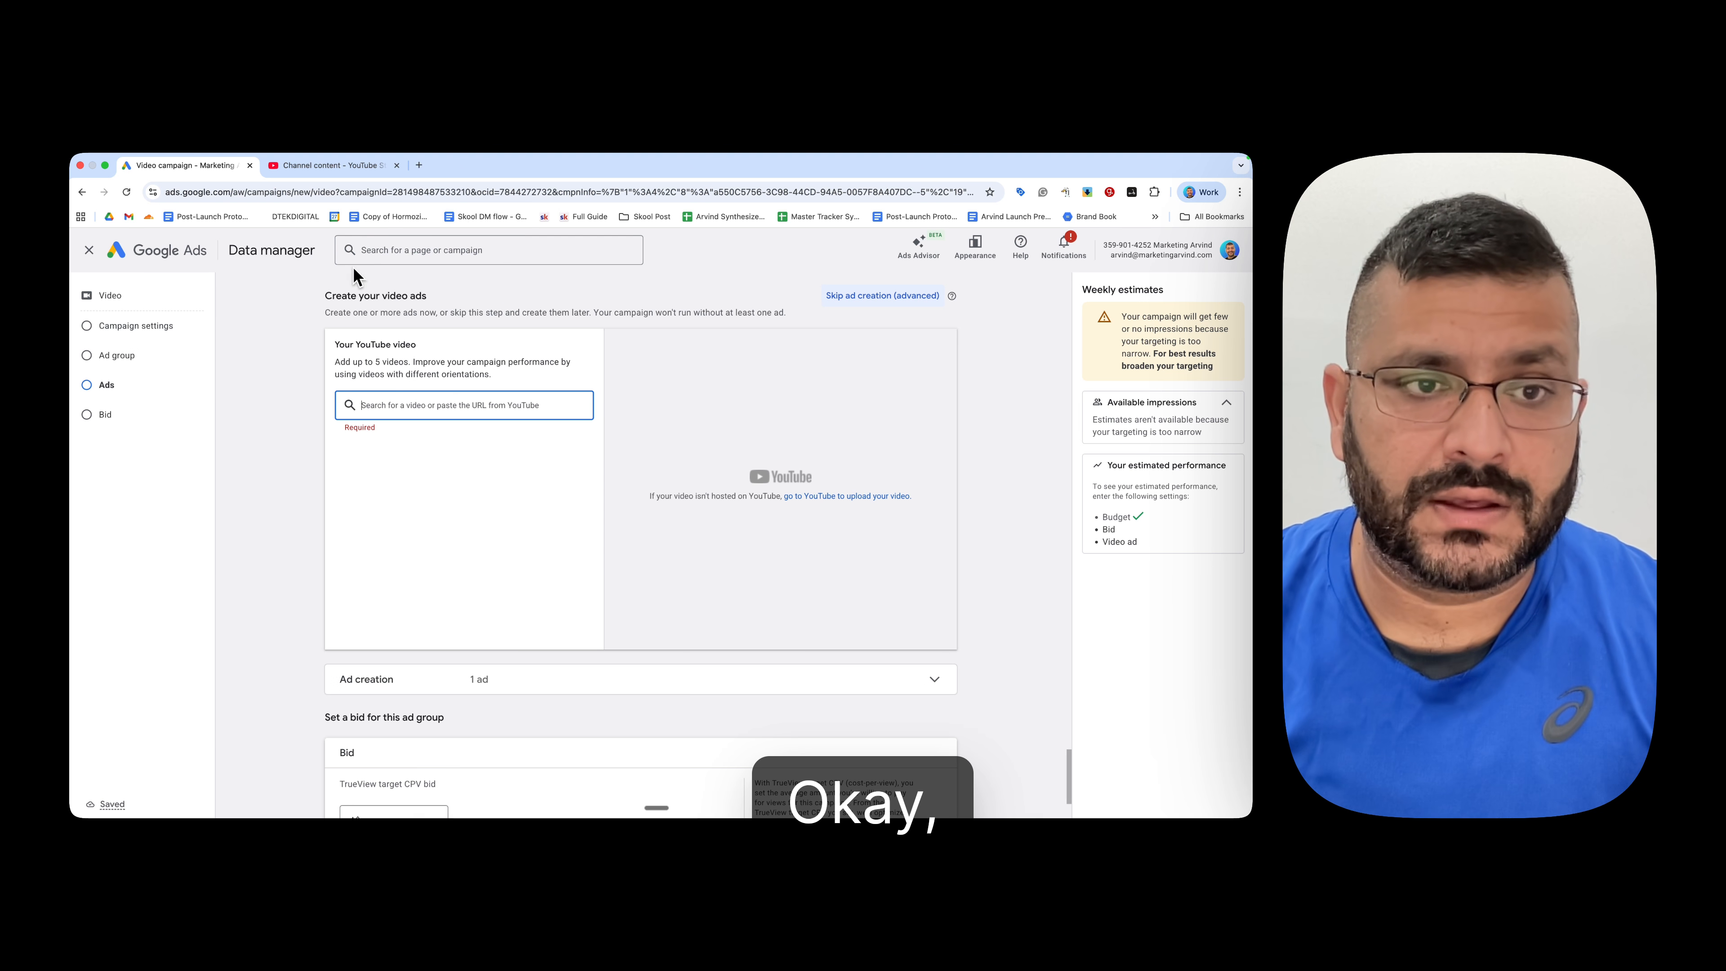
{"action": "type", "text": "https://youtu.be/gW_Mmcam_tE"}
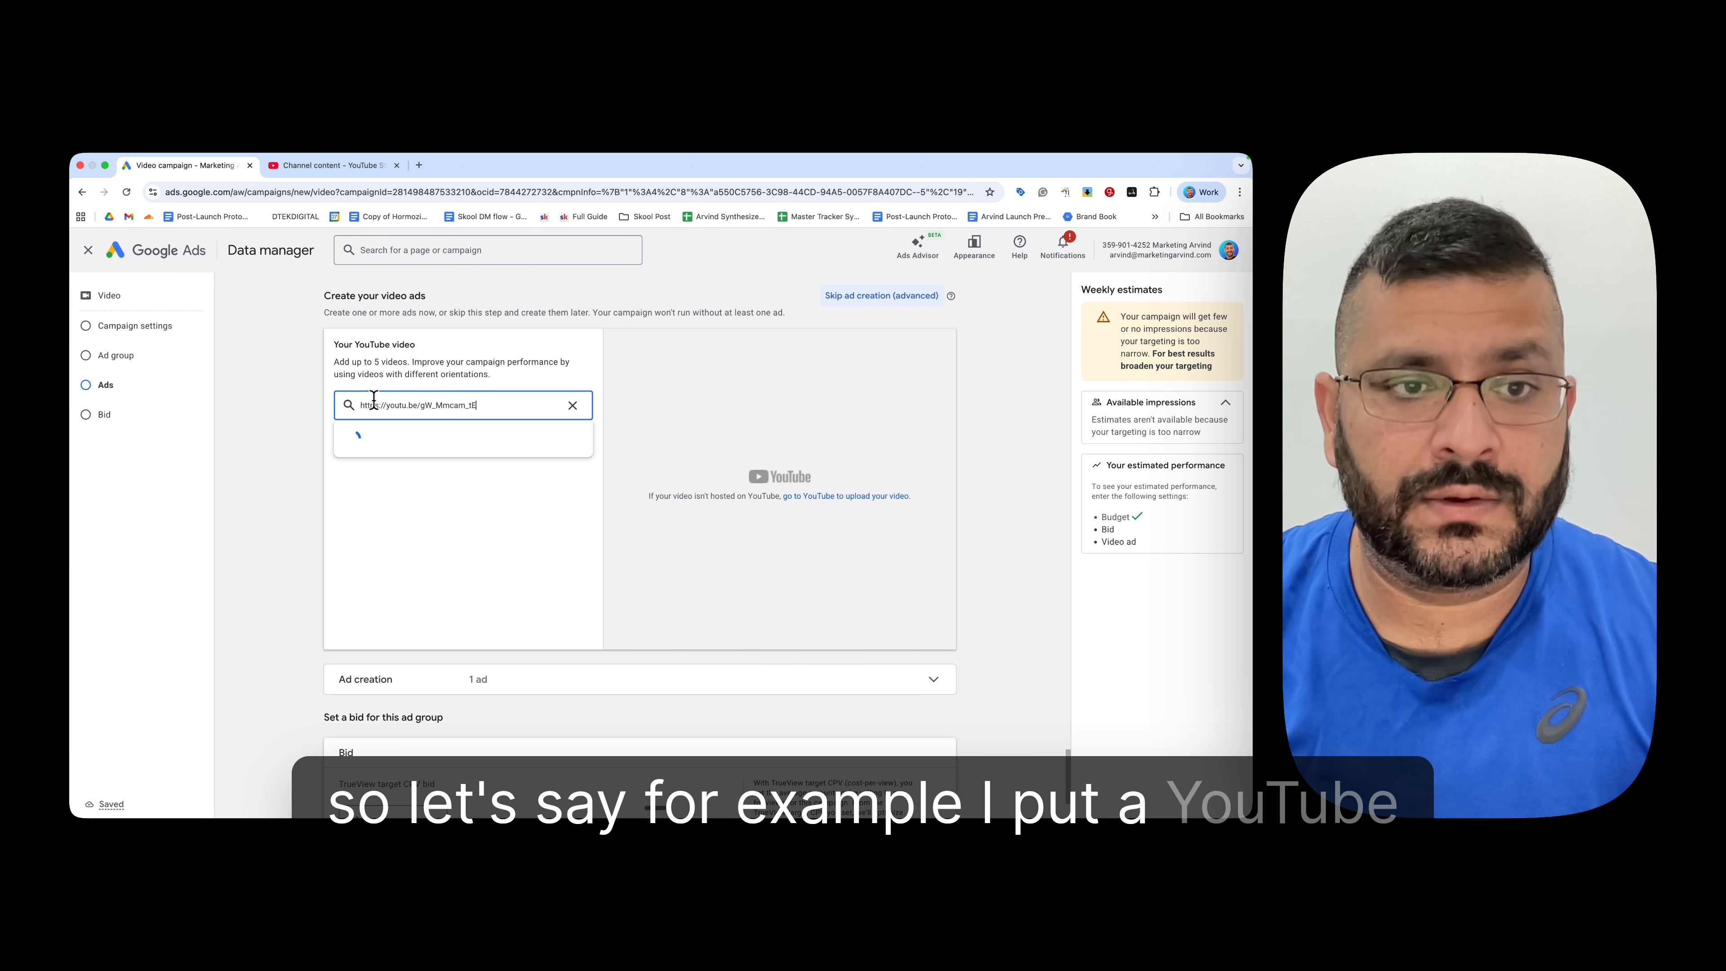
{"action": "left_click", "coordinate": [475, 442]}
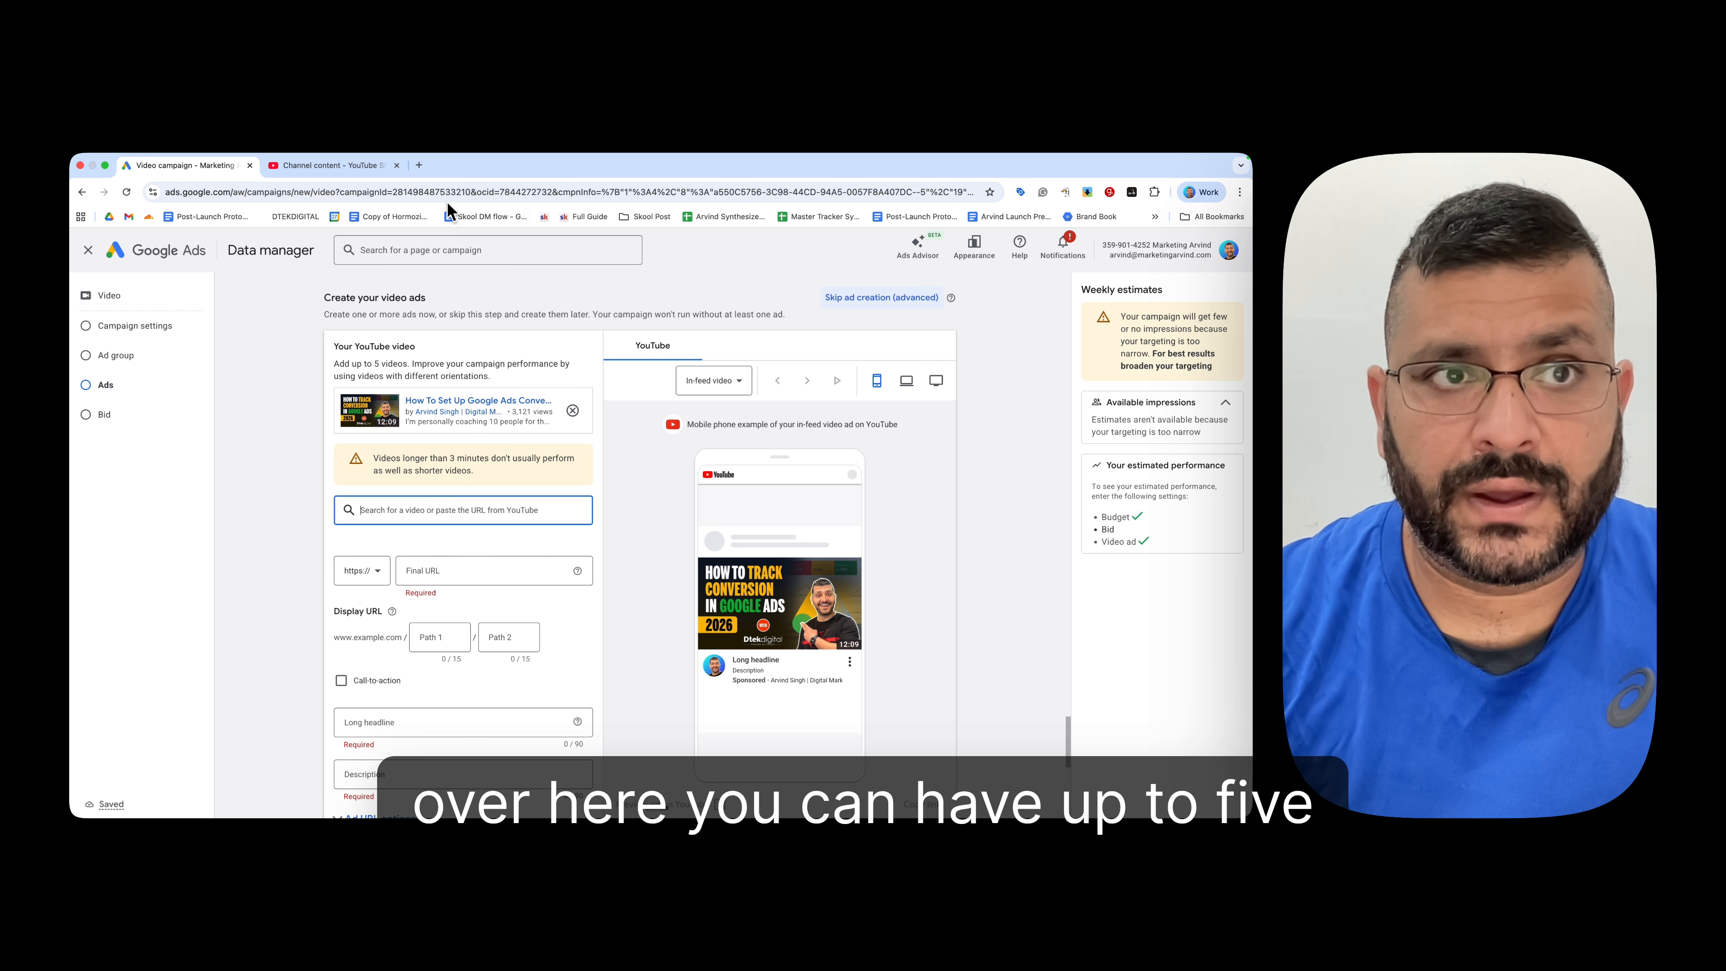
Step: Copy the shareable link of "90 Days Google Ads Coaching" from YouTube Studio and add it as the ad's second video
{"action": "left_click", "coordinate": [339, 169]}
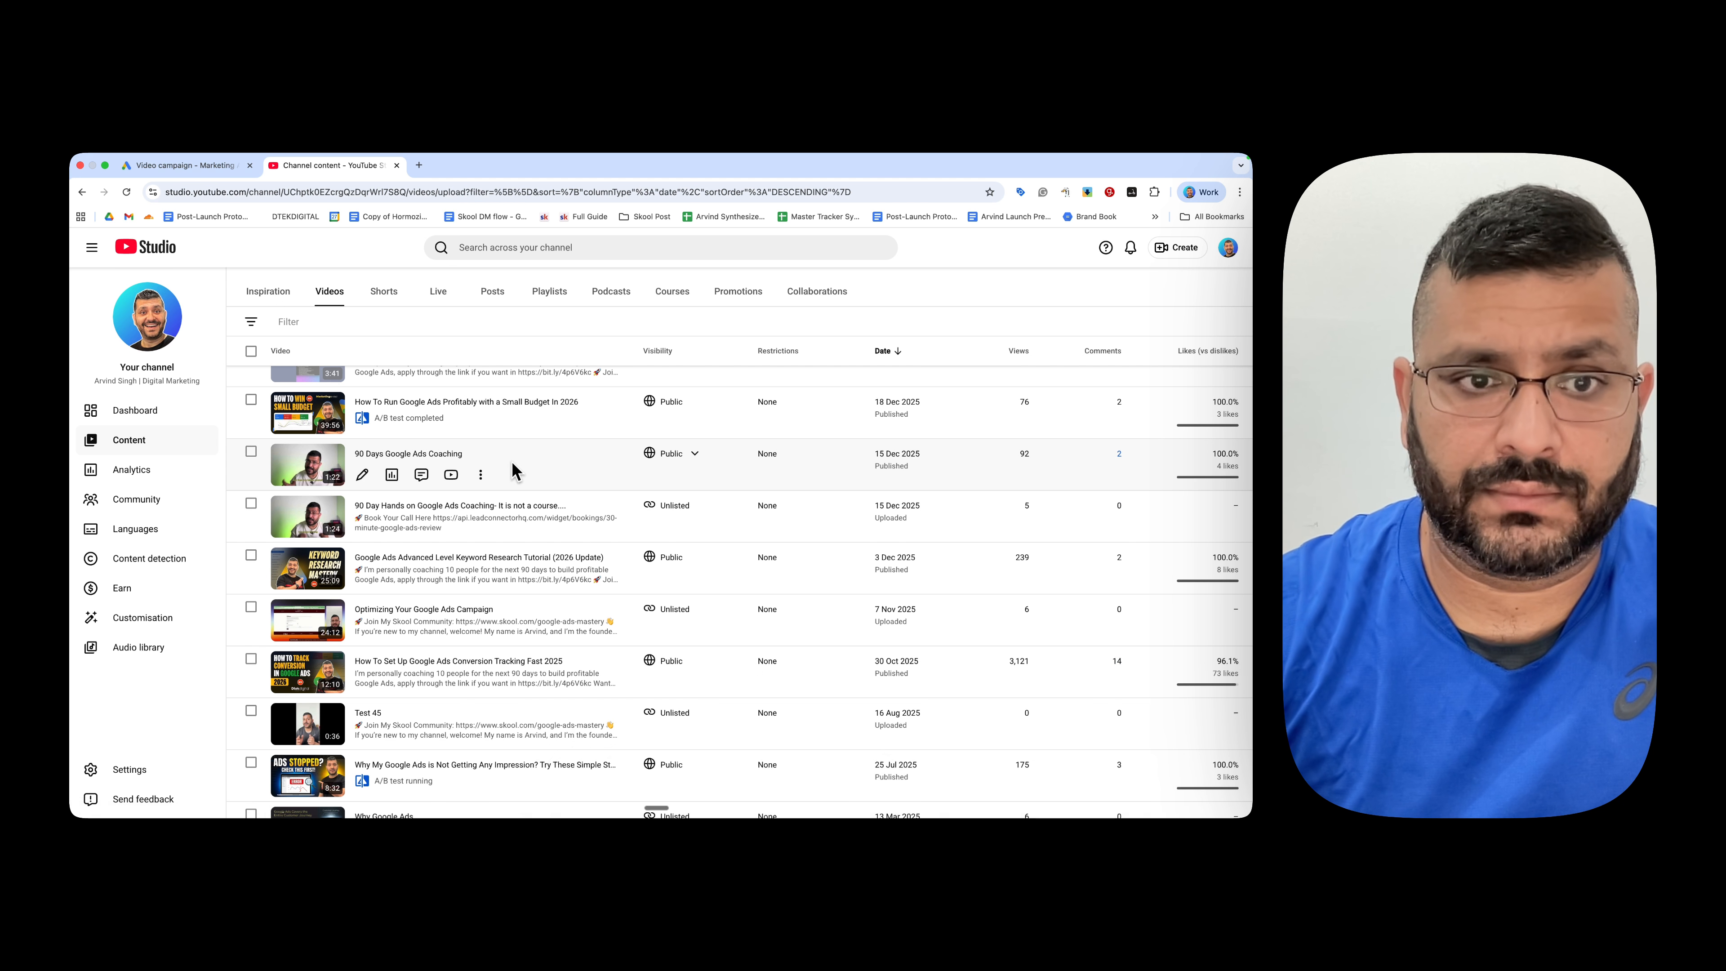
{"action": "left_click", "coordinate": [480, 475]}
{"action": "left_click", "coordinate": [415, 499]}
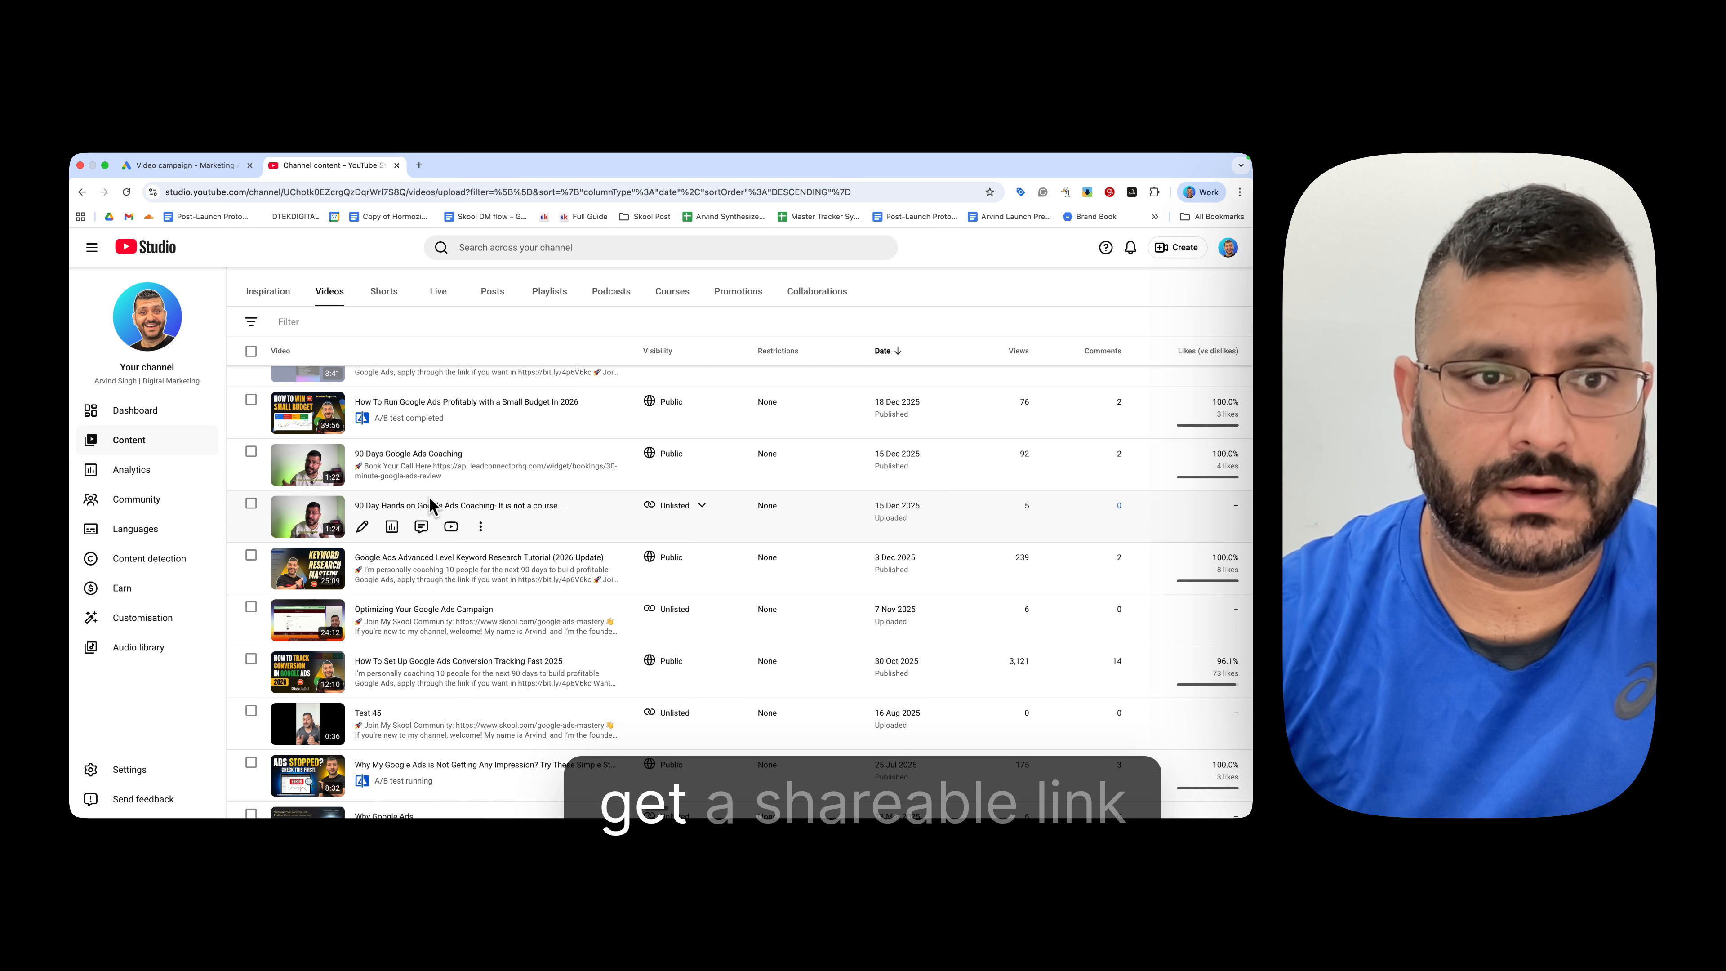
{"action": "left_click", "coordinate": [166, 170]}
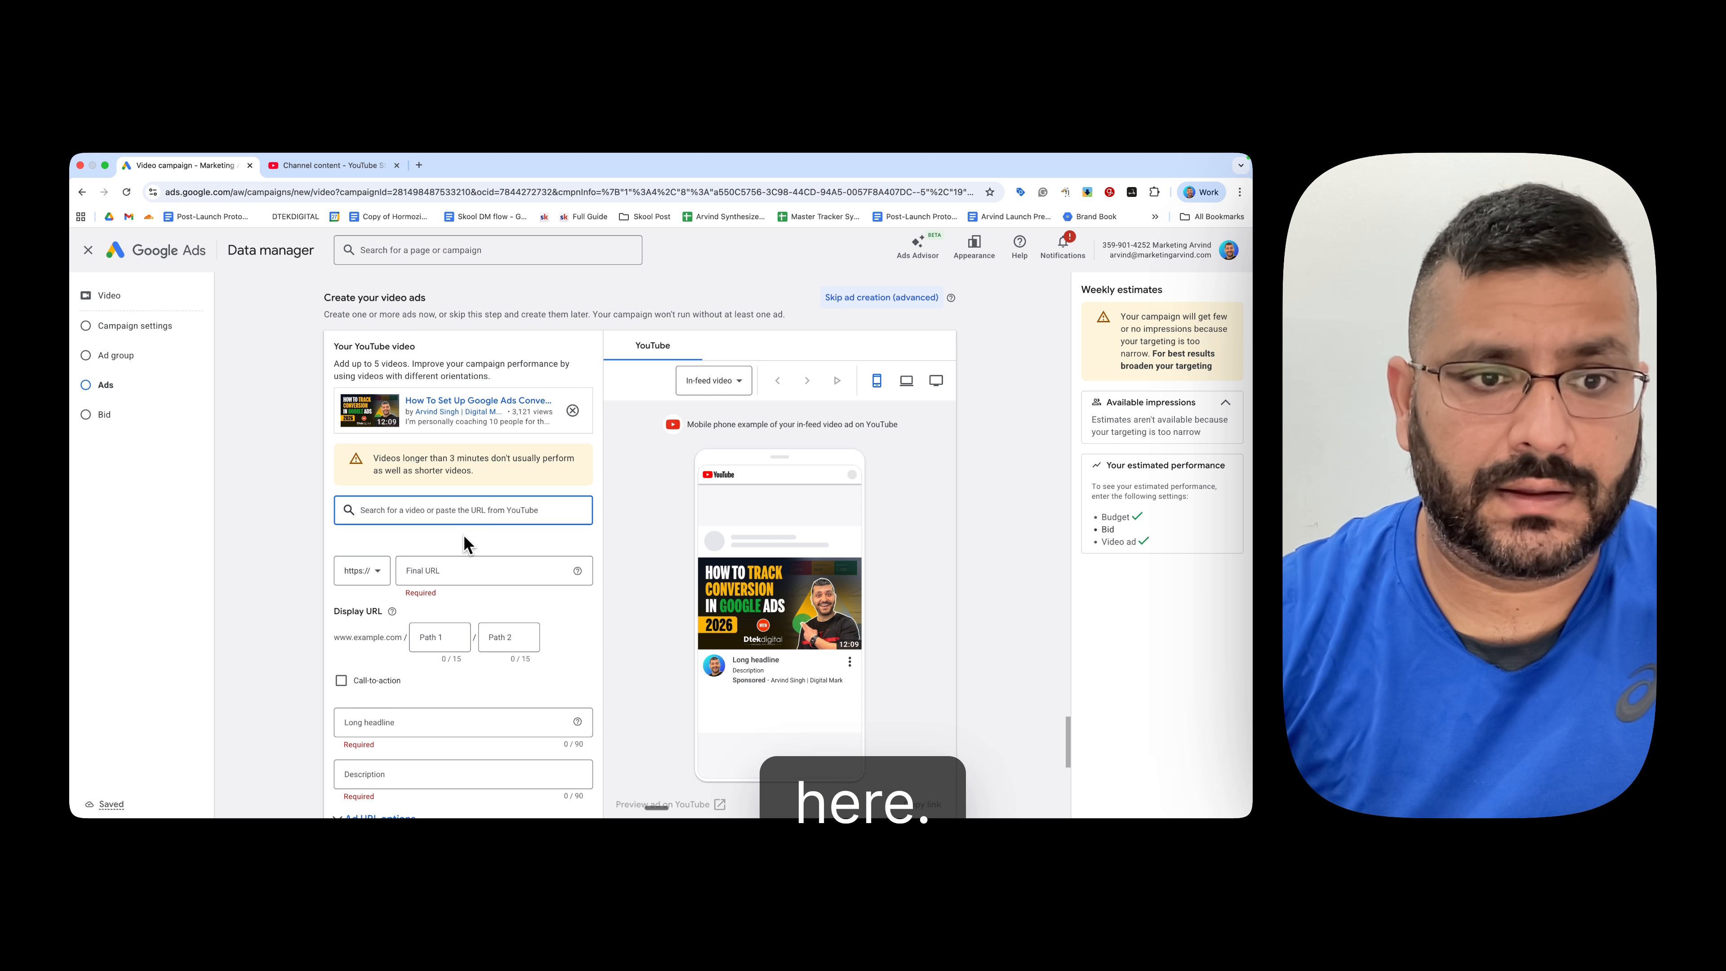
{"action": "type", "text": "https://youtu.be/2tF--dqE7C4"}
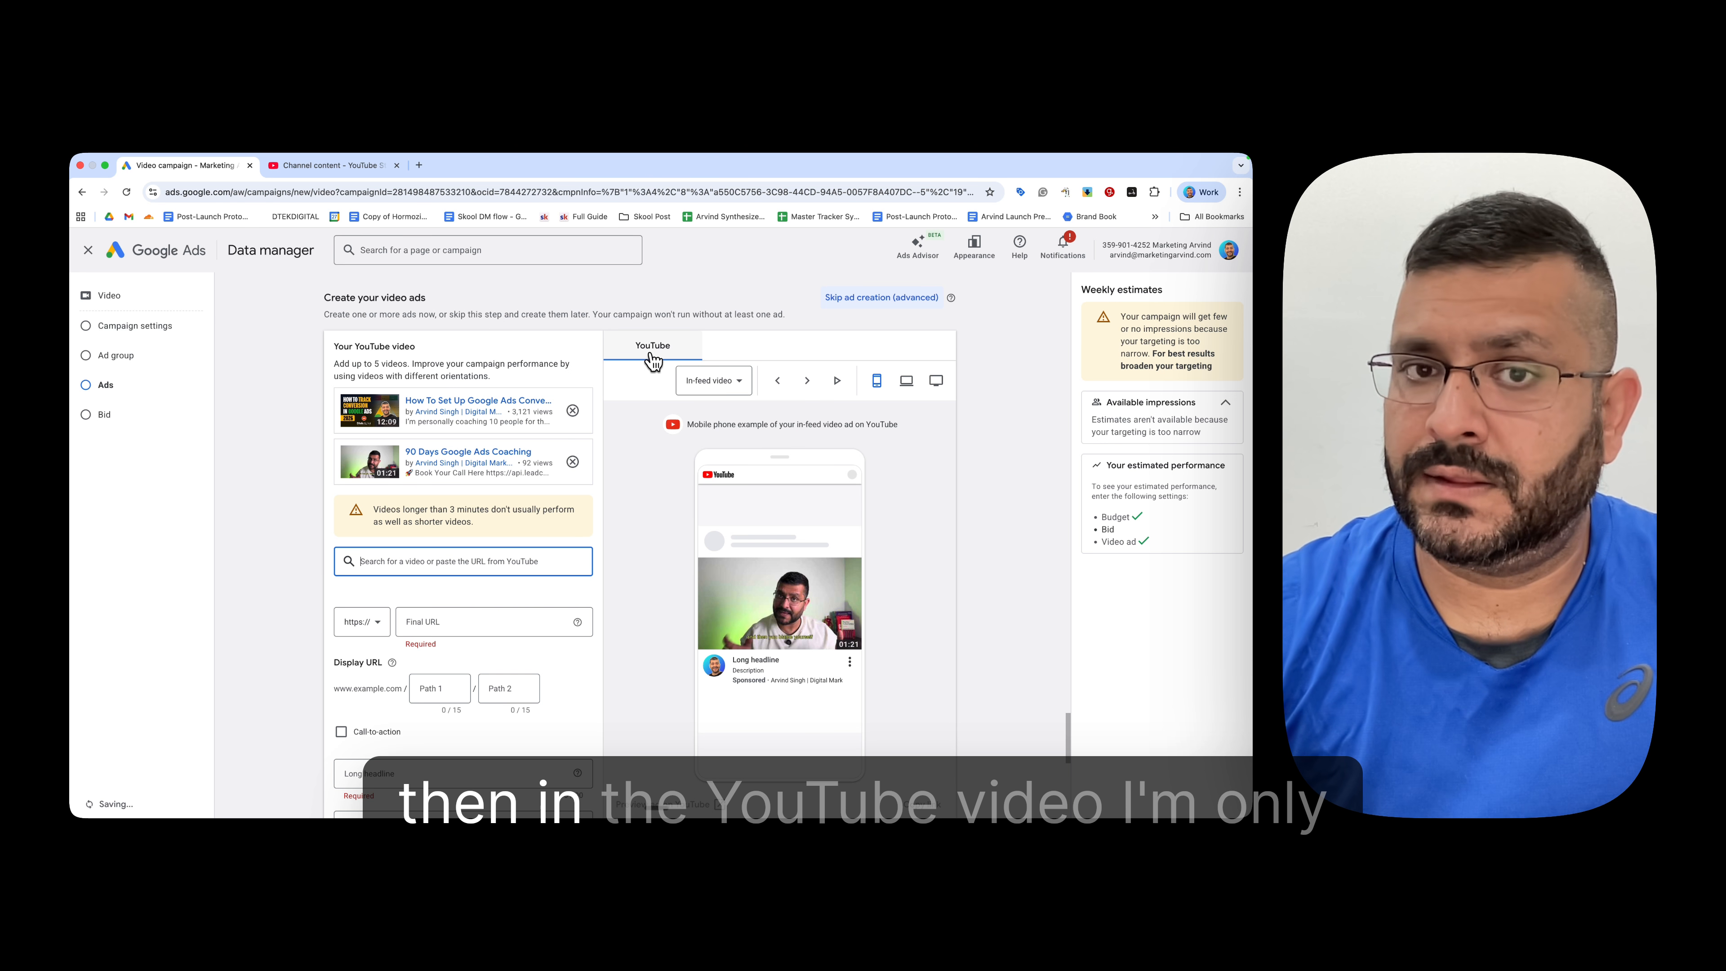
Step: Check the available ad preview formats and preview the in-feed video ad on computer and TV screen
{"action": "left_click", "coordinate": [717, 383]}
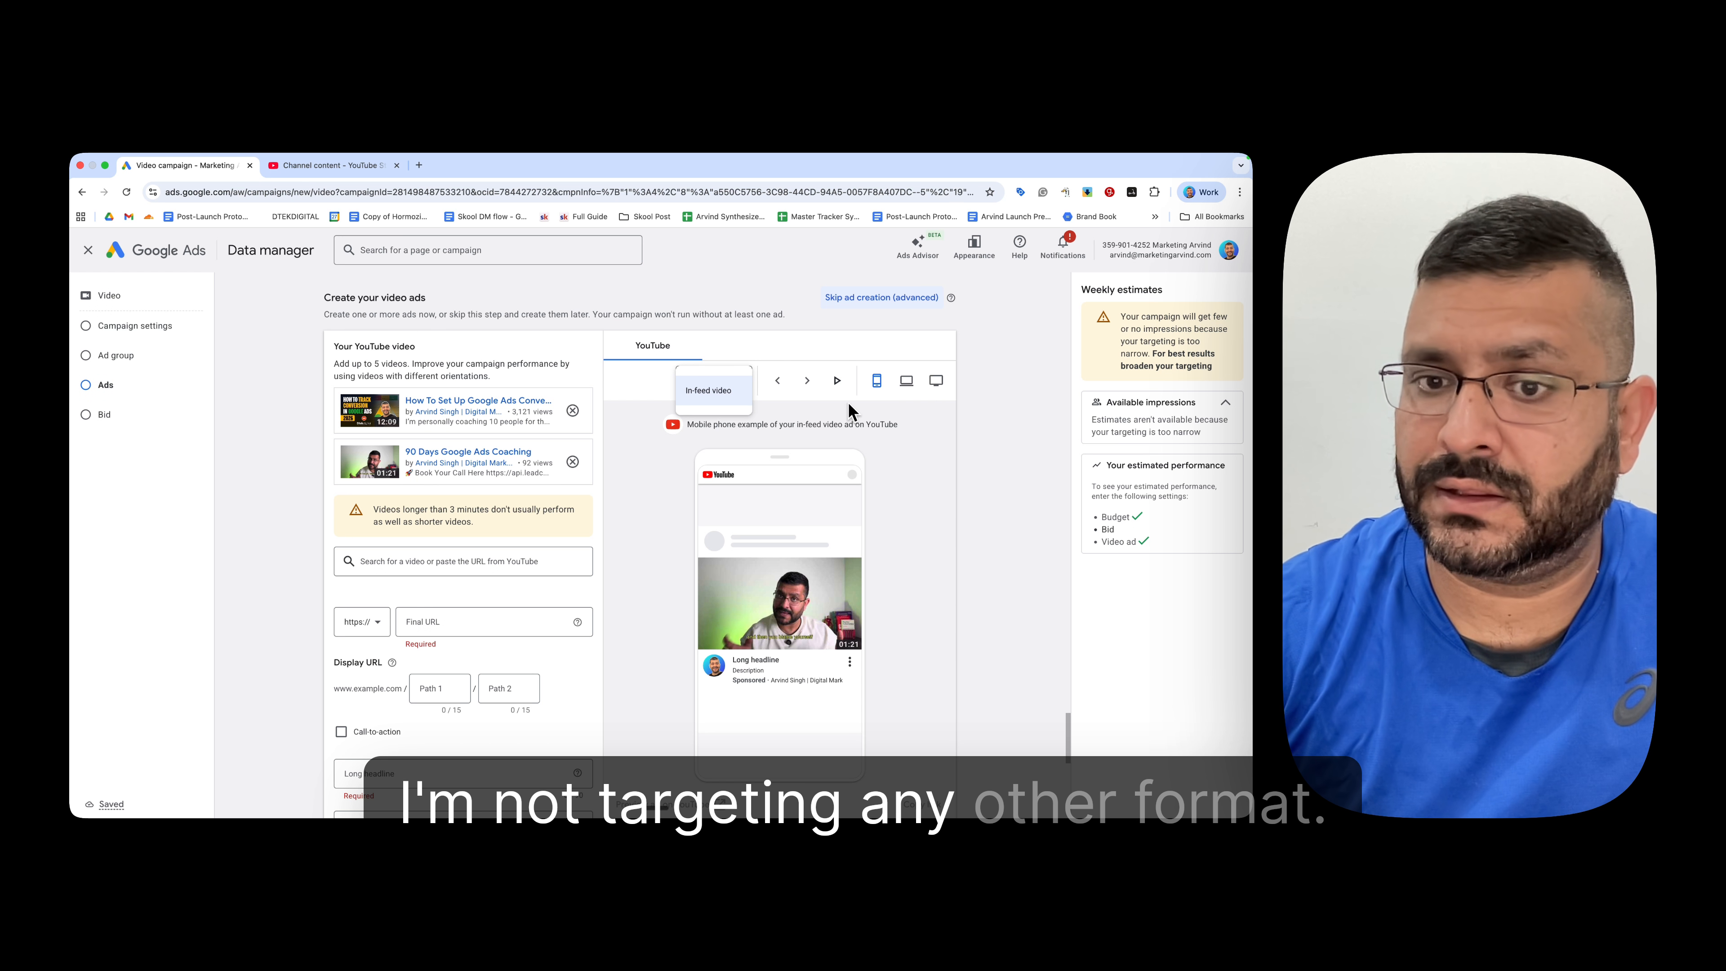
{"action": "left_click", "coordinate": [907, 381]}
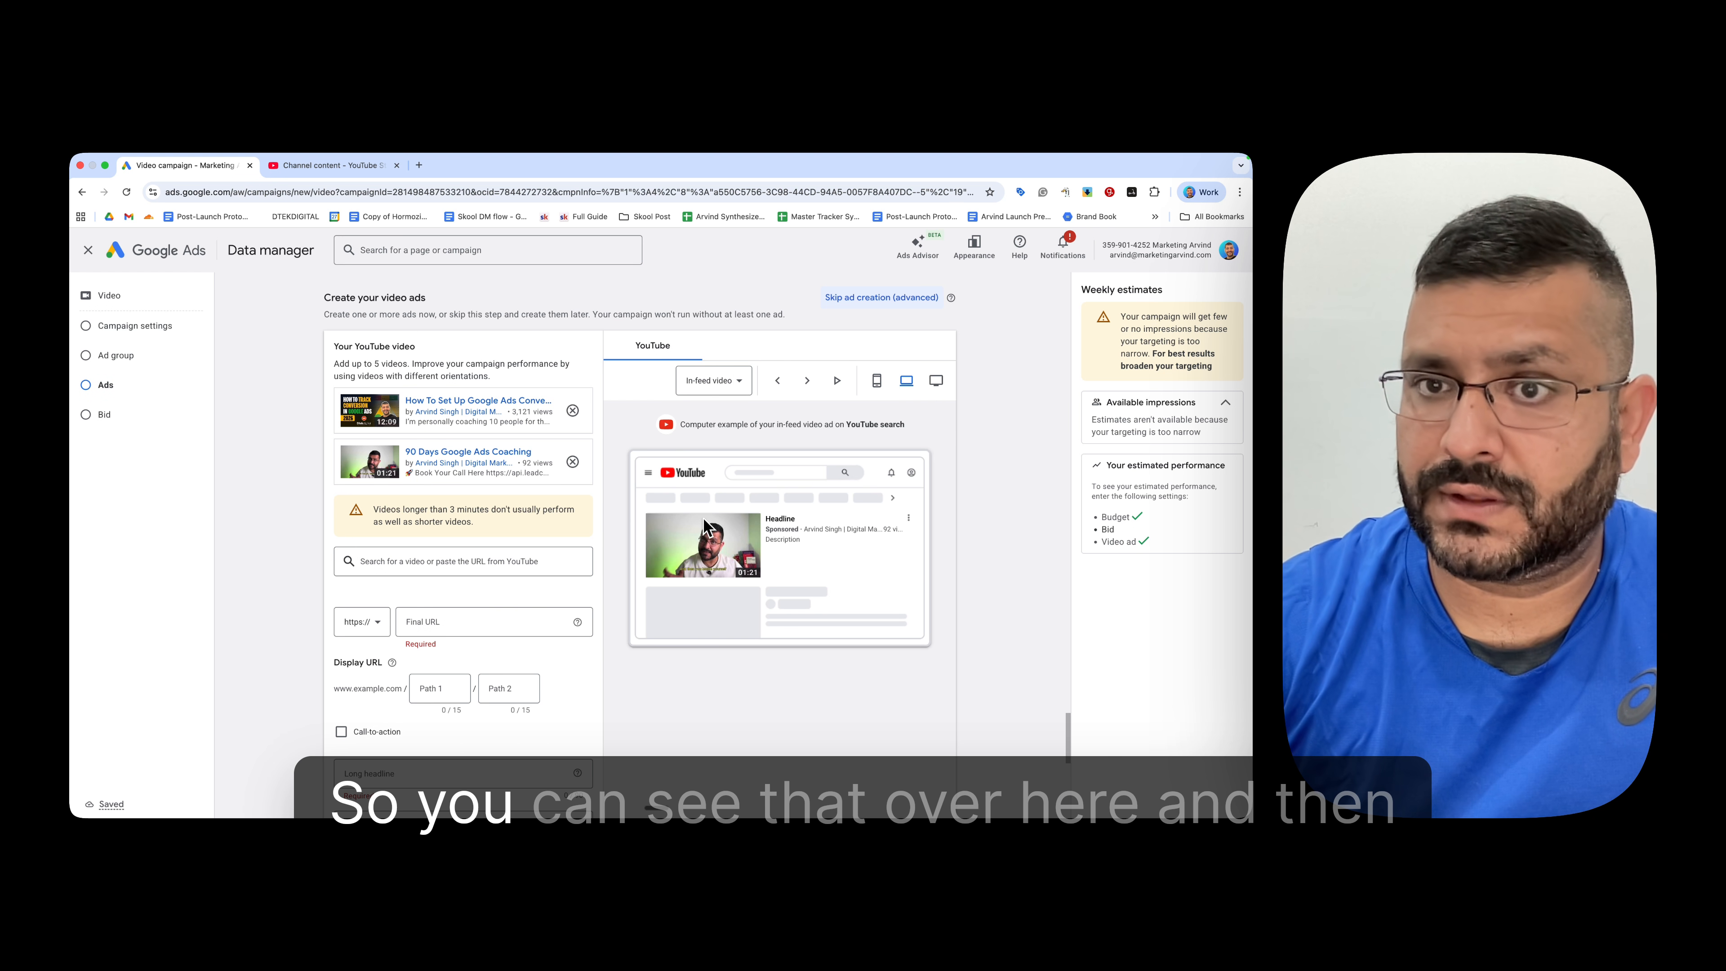
{"action": "left_click", "coordinate": [937, 381]}
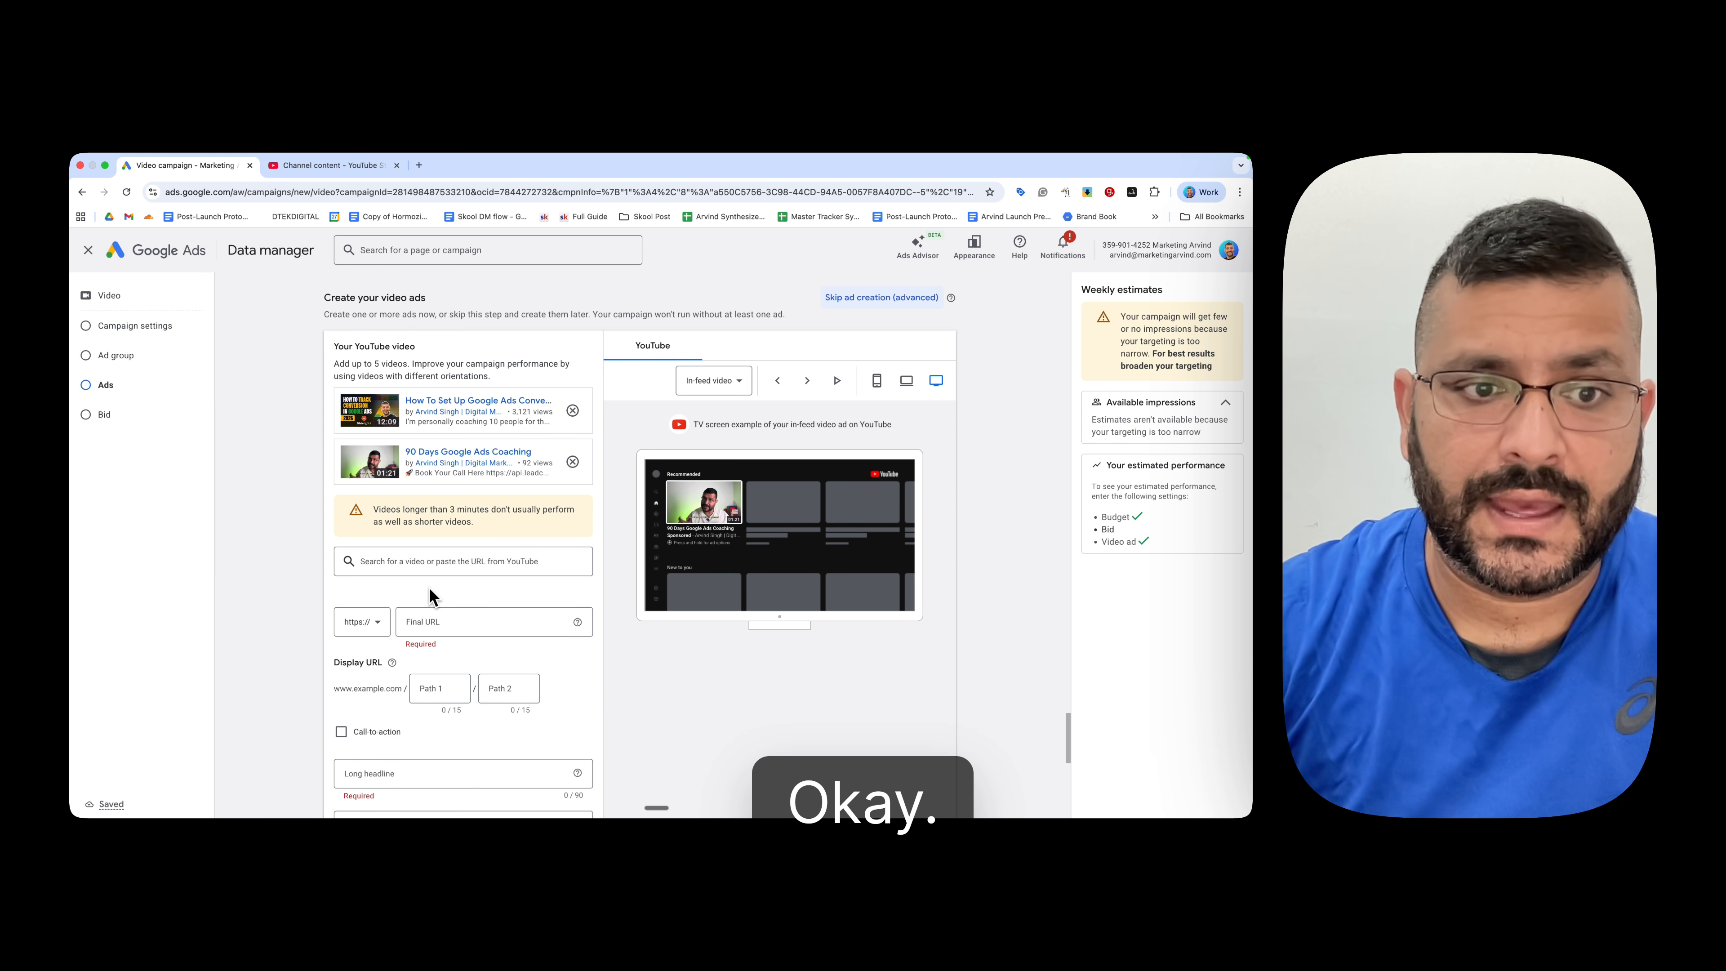
Step: Open marketingarvind.com in a new browser tab, copy its address, and set it as the video ad's final URL
{"action": "left_click", "coordinate": [458, 615]}
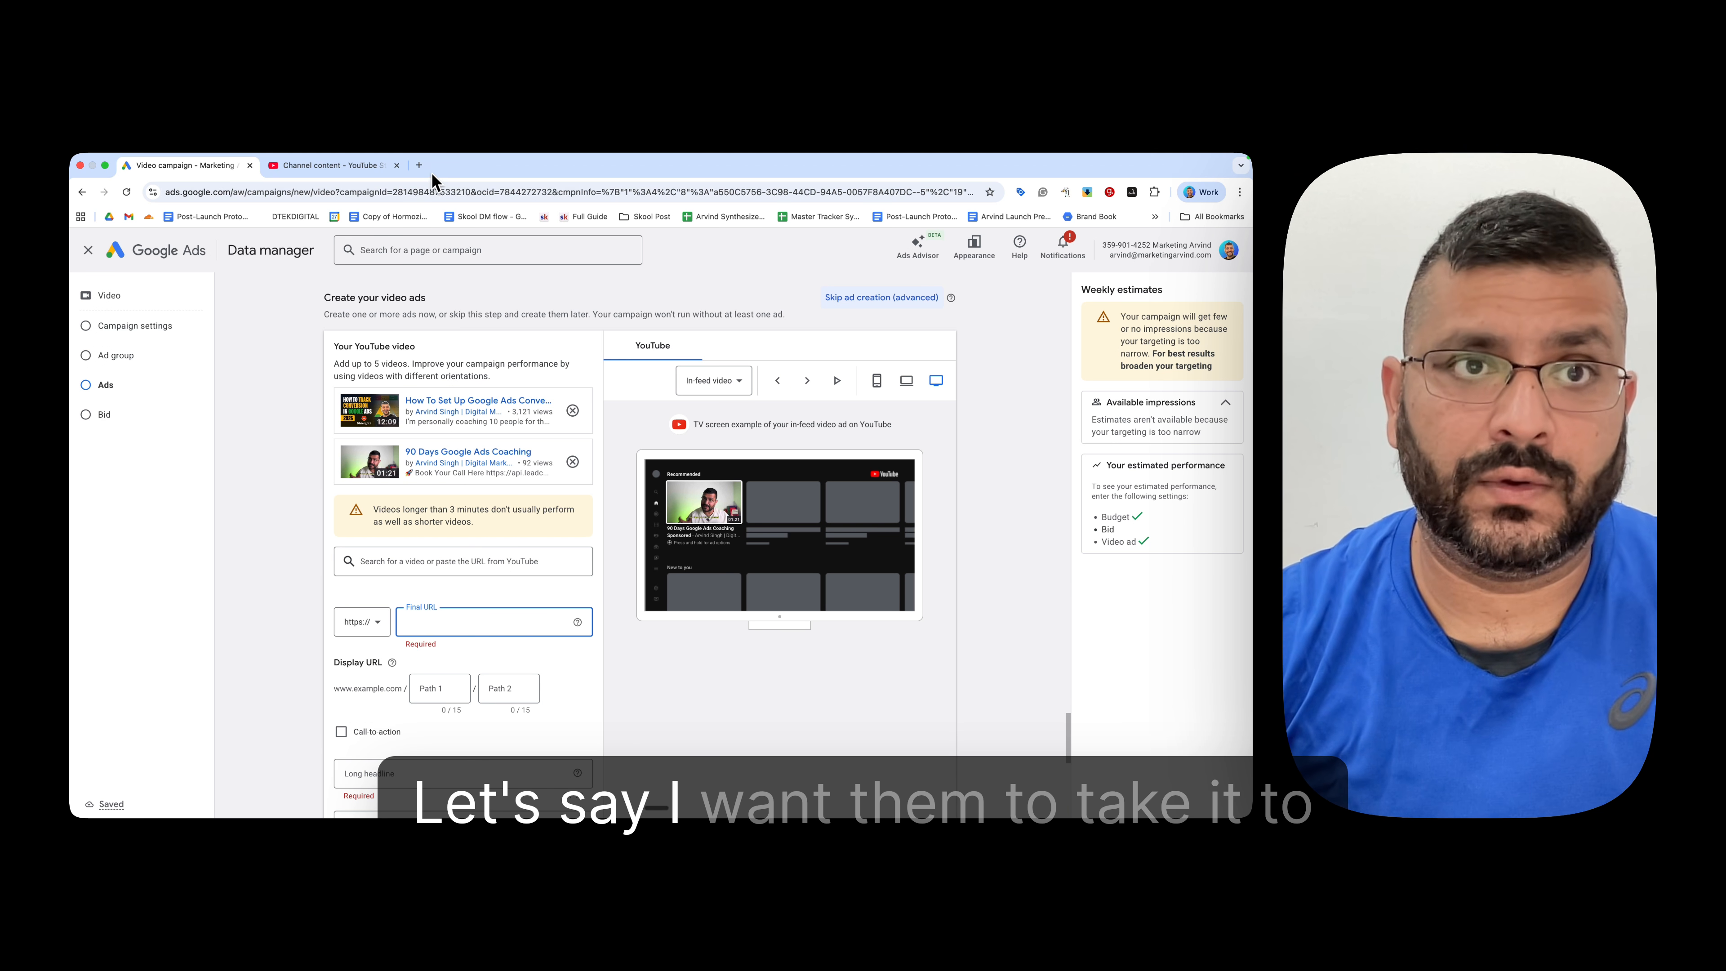
{"action": "left_click", "coordinate": [419, 165]}
{"action": "type", "text": "mark"}
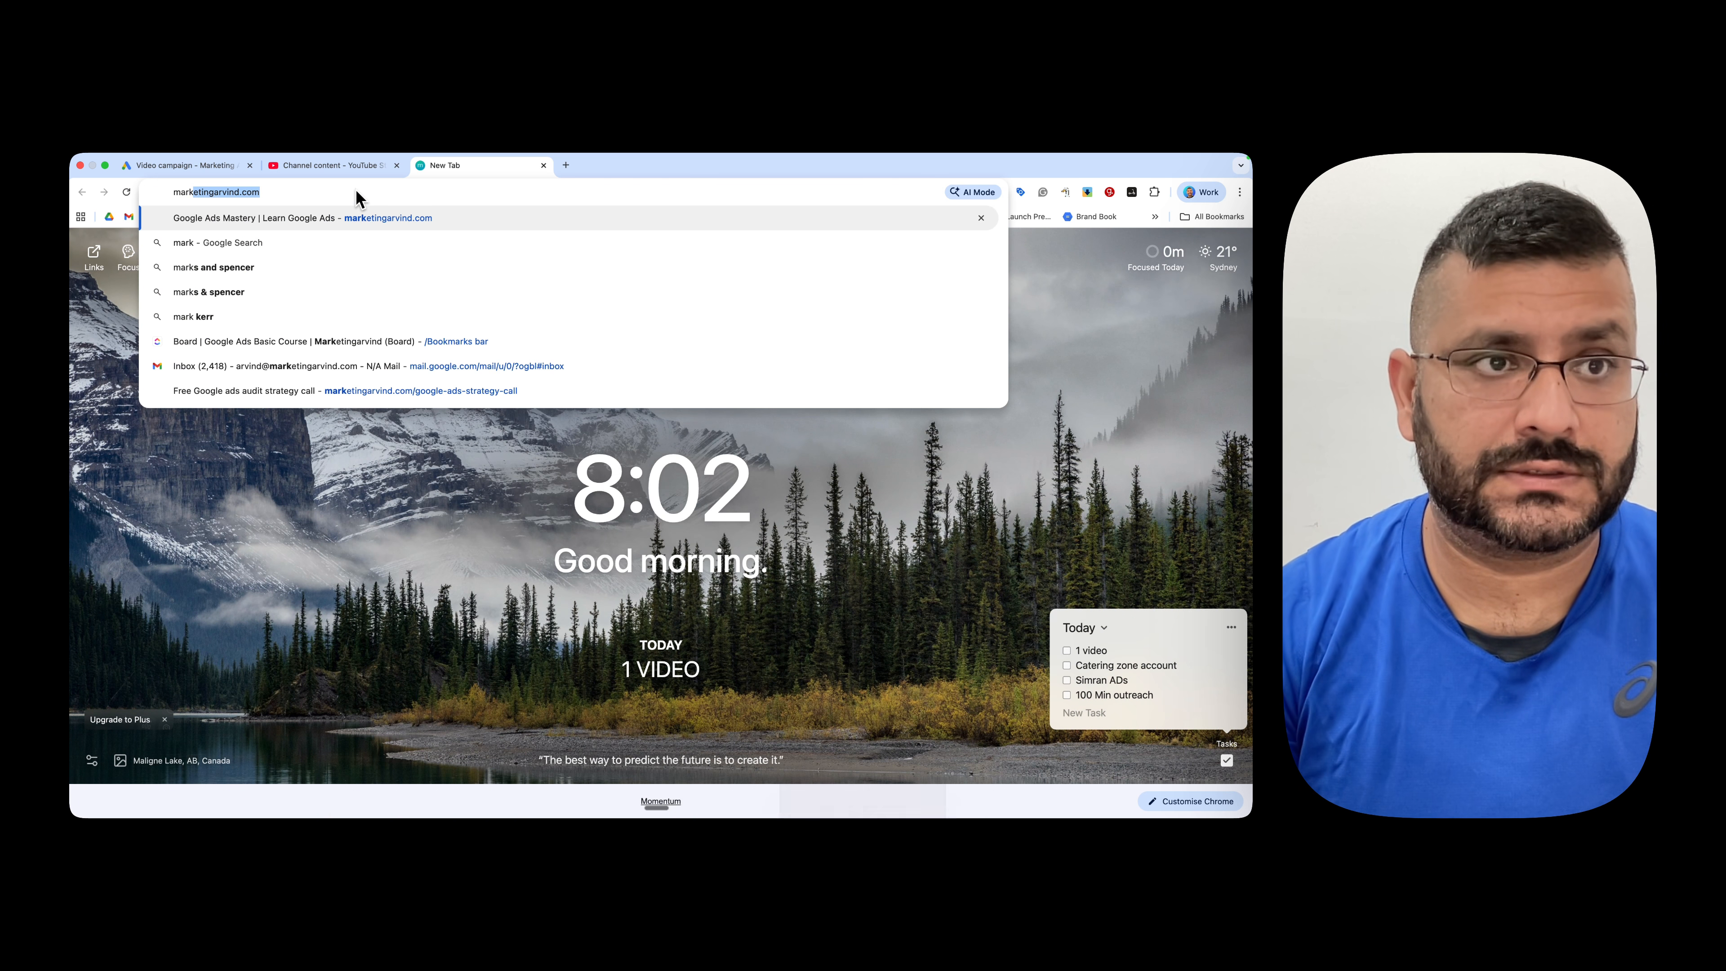
{"action": "key", "text": "Return"}
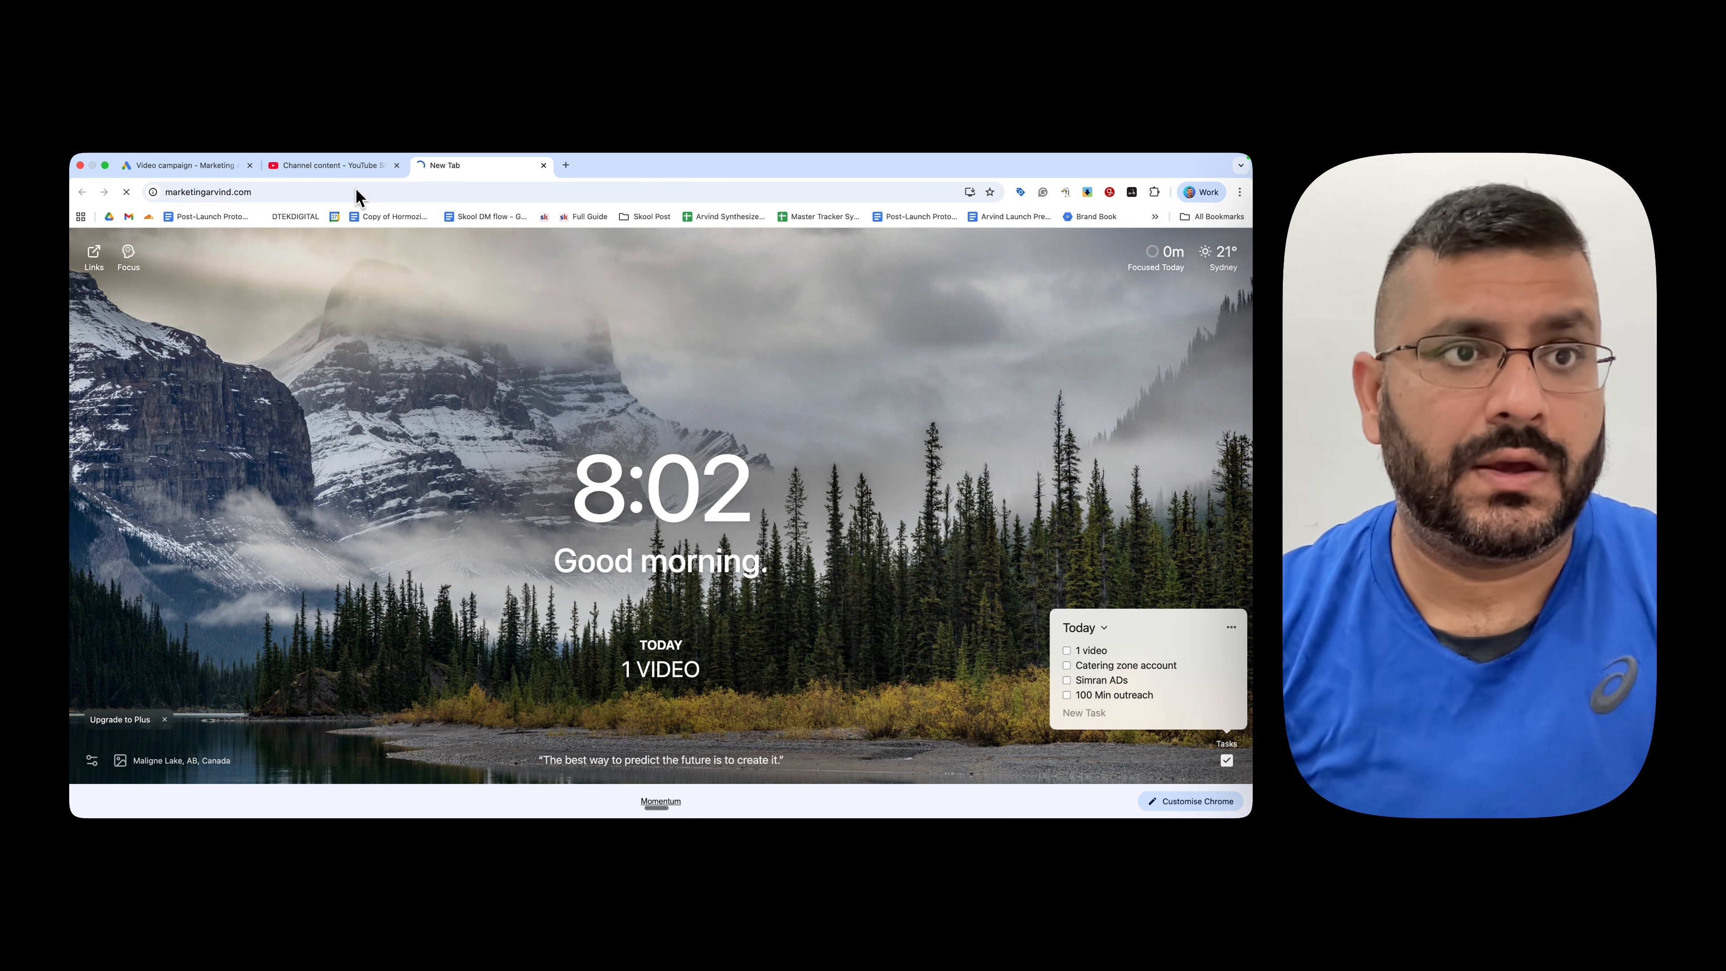
{"action": "left_click", "coordinate": [302, 194]}
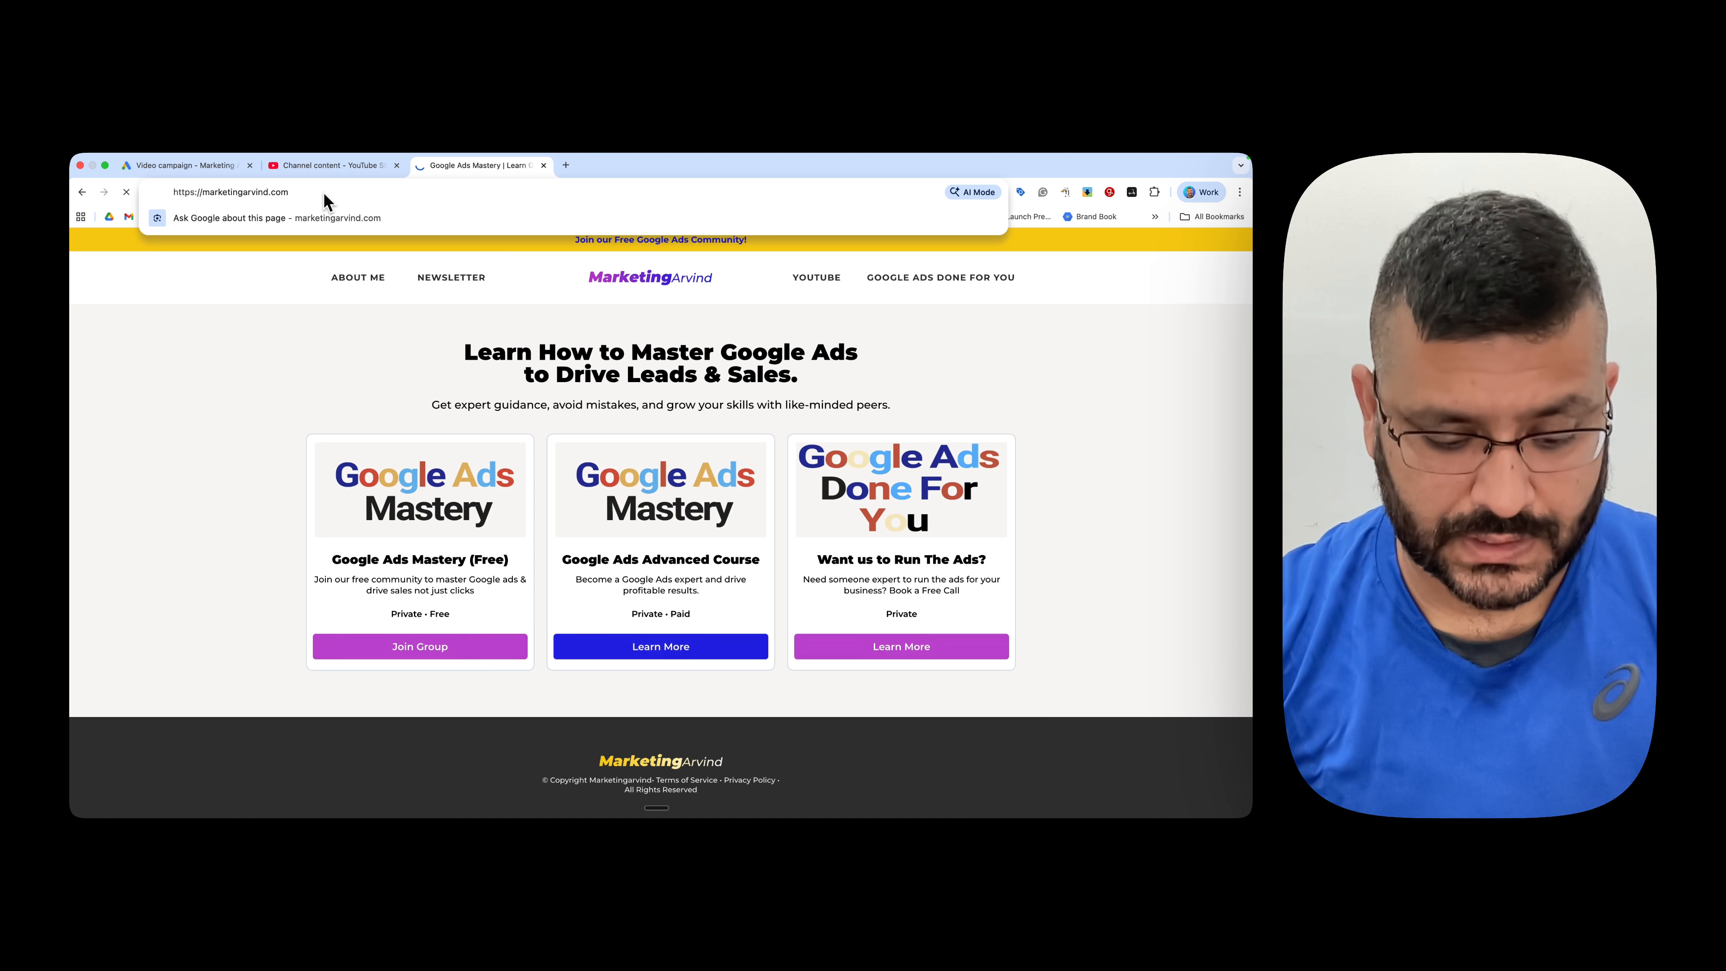
{"action": "key", "text": "super+a"}
{"action": "left_click", "coordinate": [218, 169]}
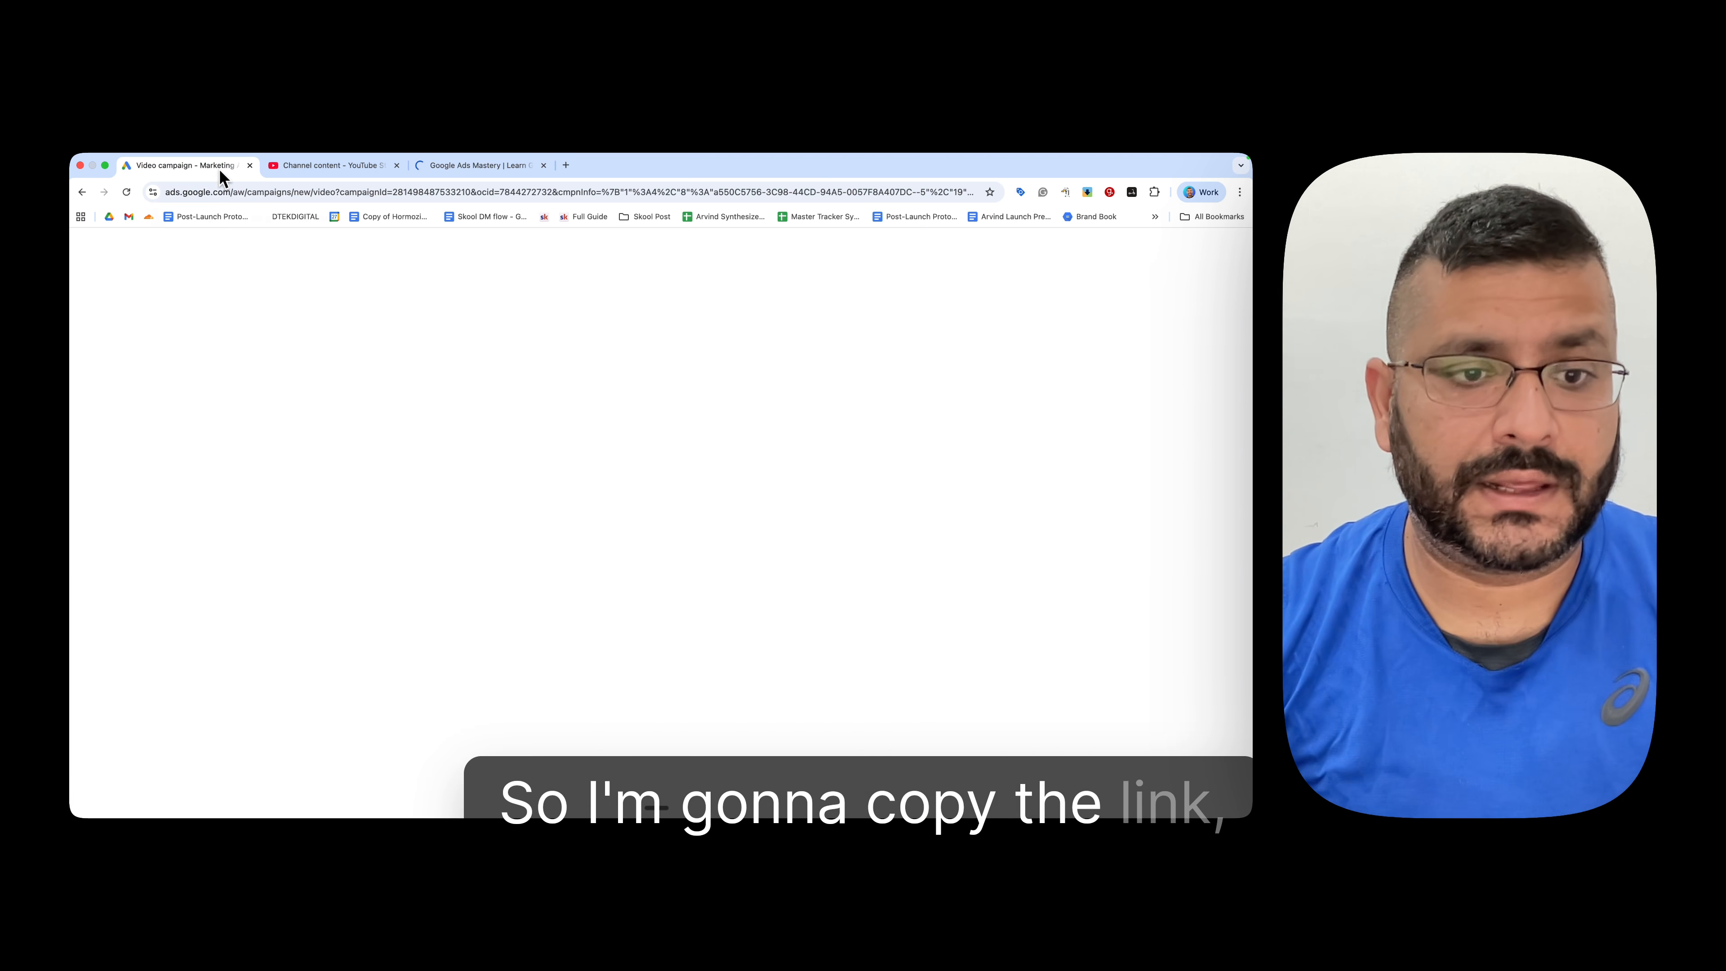
{"action": "left_click", "coordinate": [495, 601]}
{"action": "type", "text": "marketingarvind.com/"}
{"action": "scroll", "coordinate": [469, 571], "scroll_direction": "down", "scroll_amount": 2}
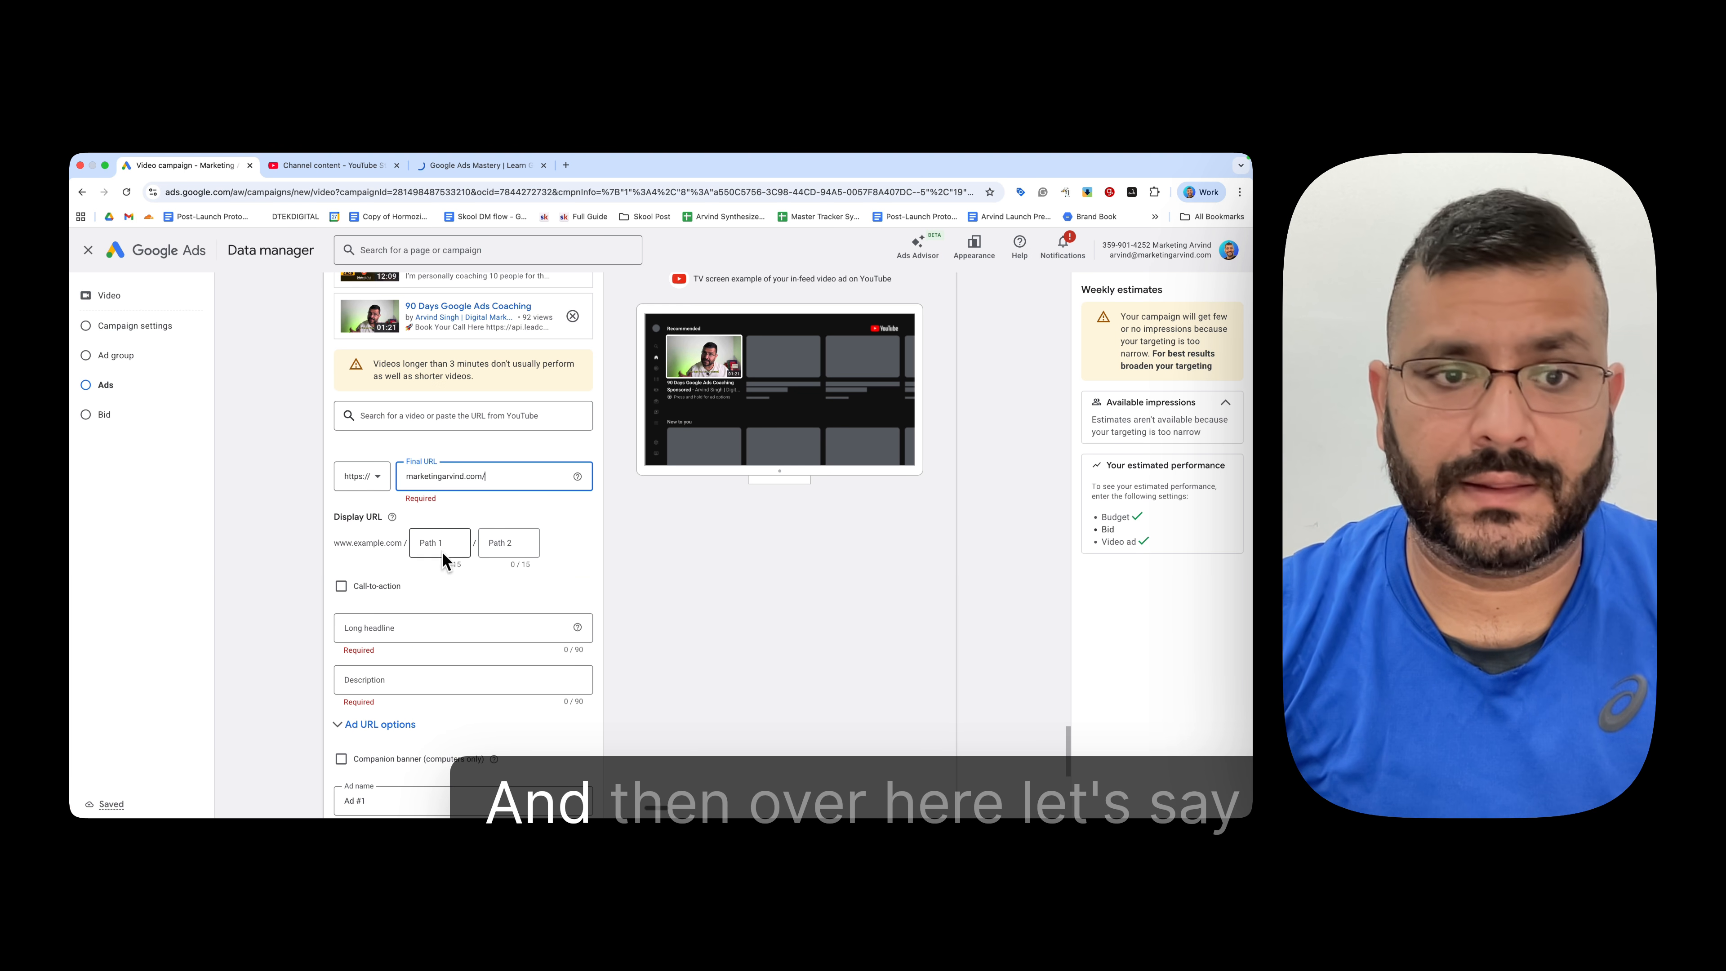
Step: Set the ad's display URL paths to "Join My" and "Skool"
{"action": "left_click", "coordinate": [442, 545]}
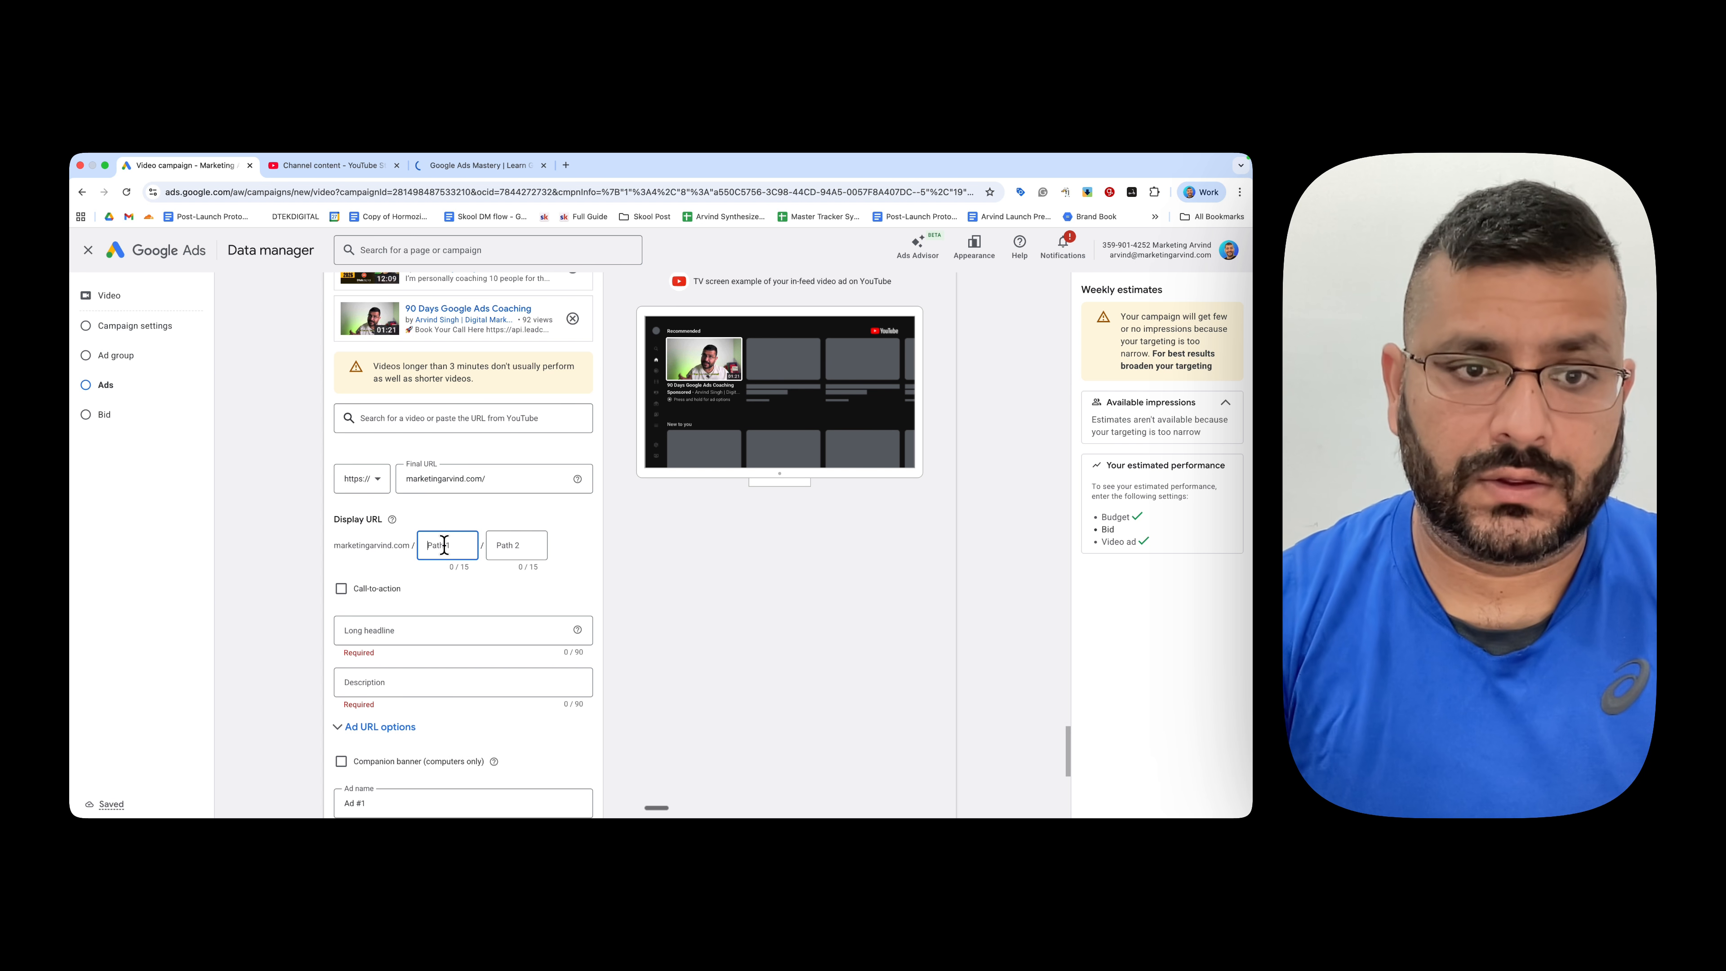
{"action": "type", "text": "Join My"}
{"action": "key", "text": "Tab"}
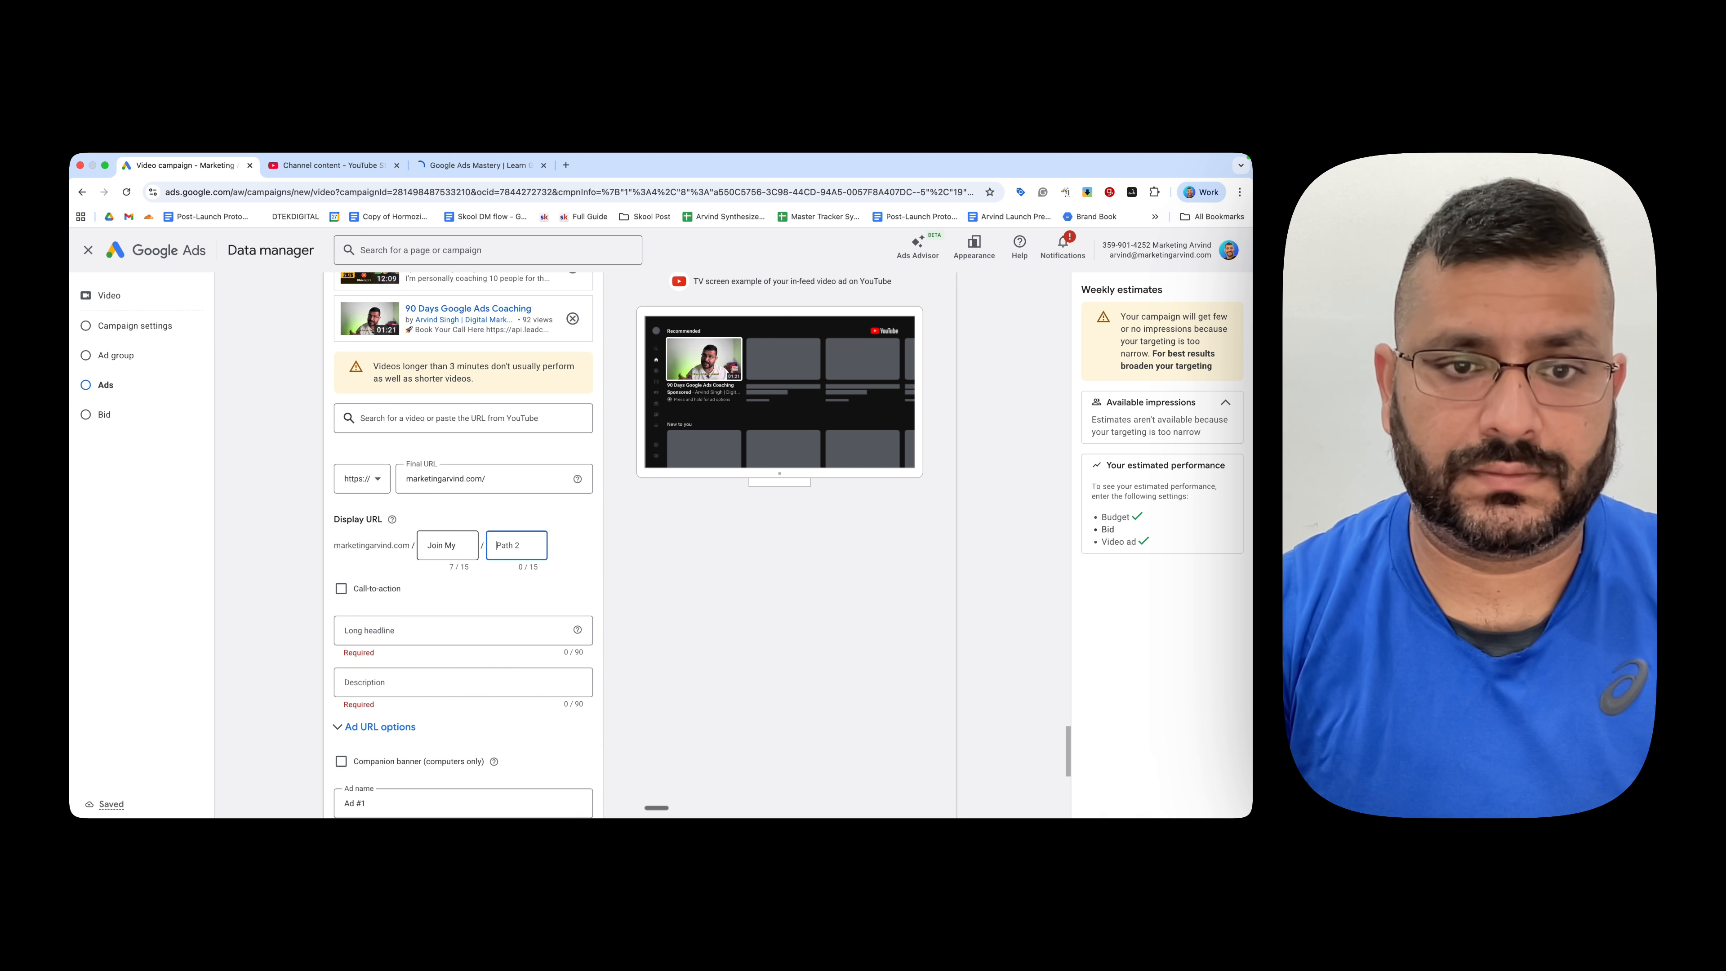
{"action": "type", "text": "Skool"}
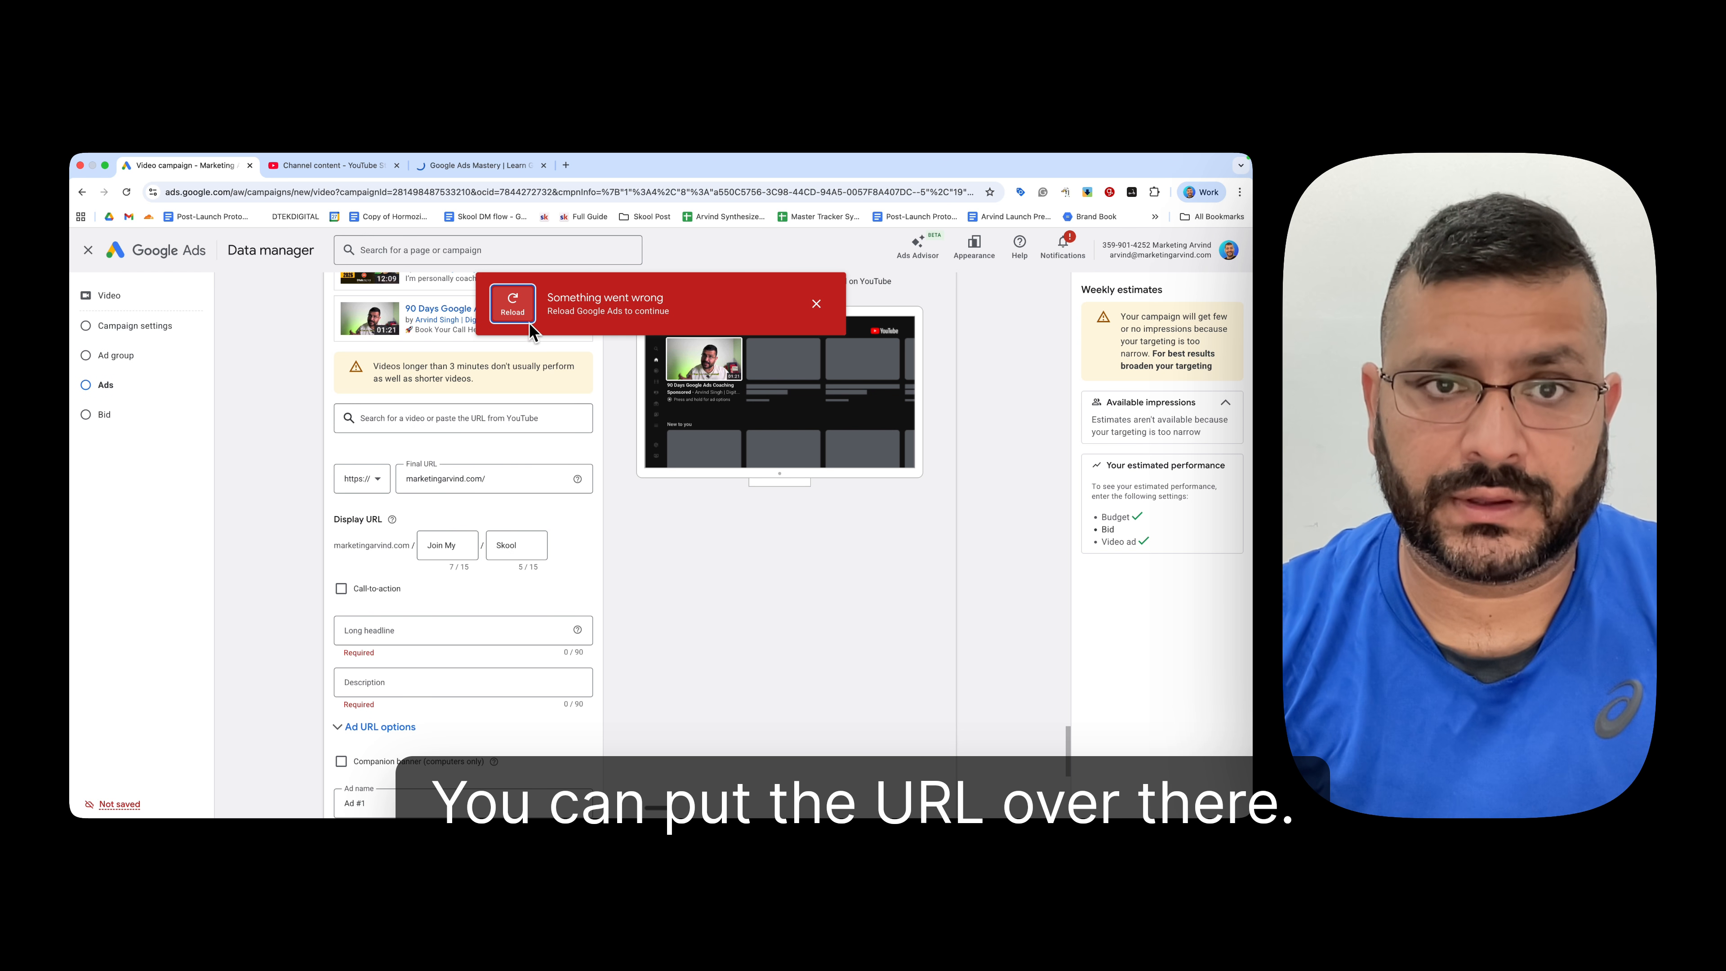
{"action": "left_click", "coordinate": [816, 304]}
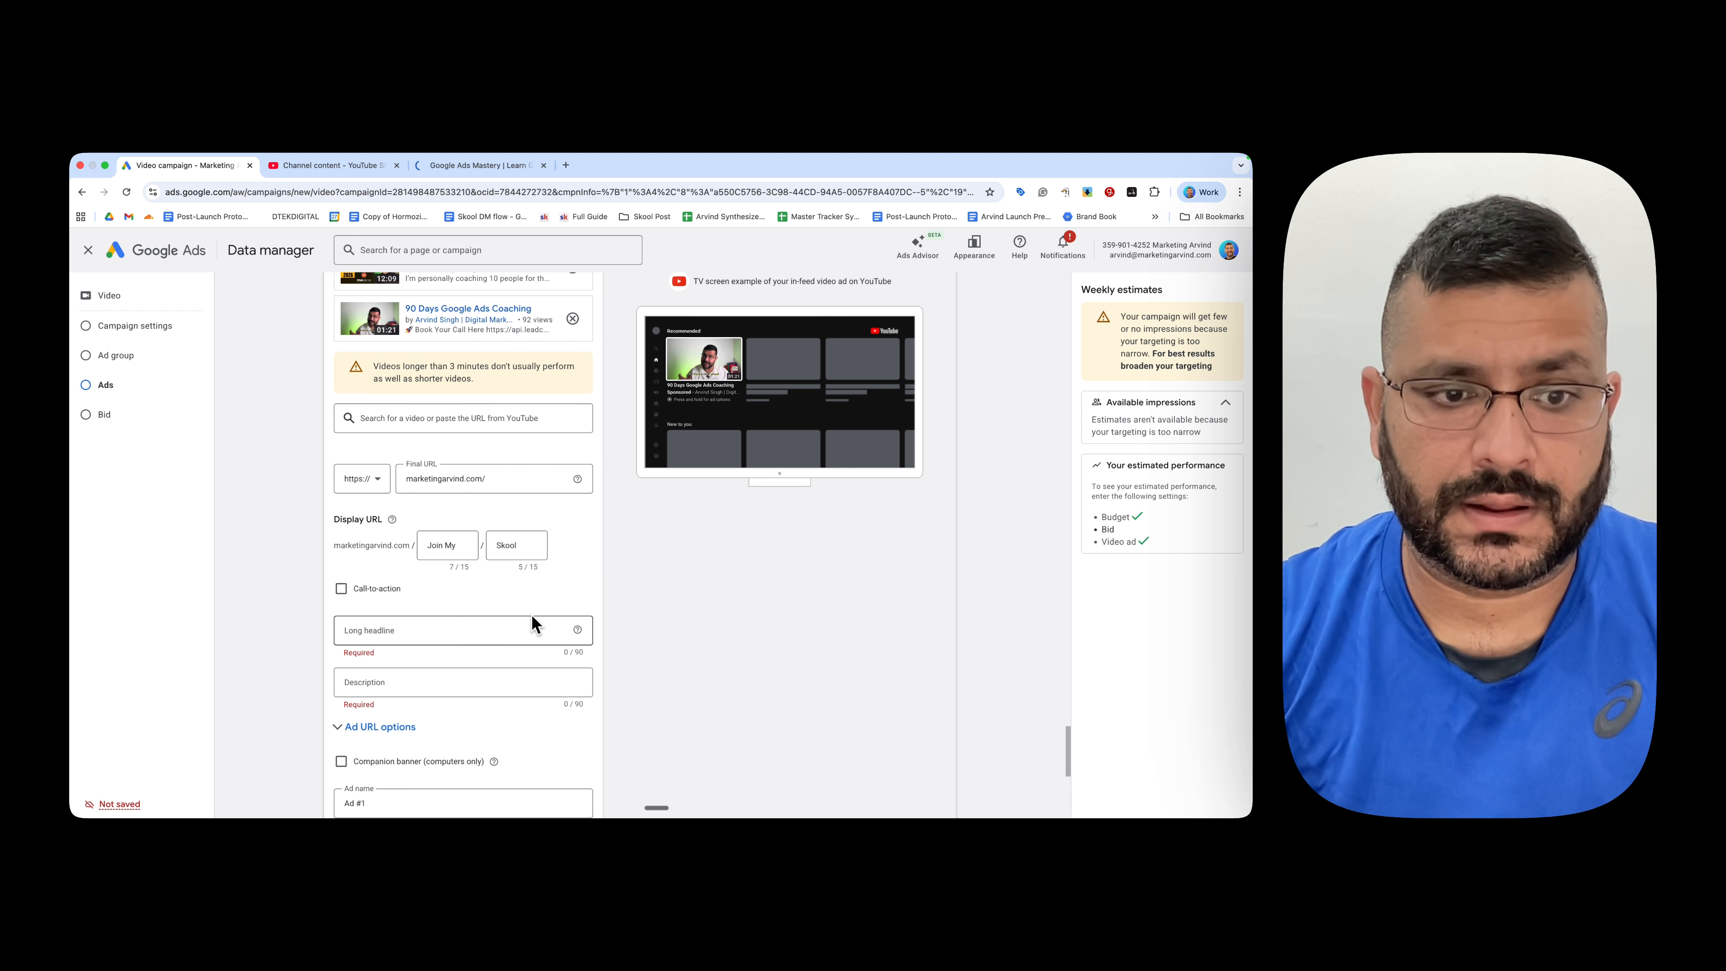
Step: Try a "Sign up" call-to-action on the video ad, and turn the call-to-action off again
{"action": "left_click", "coordinate": [430, 623]}
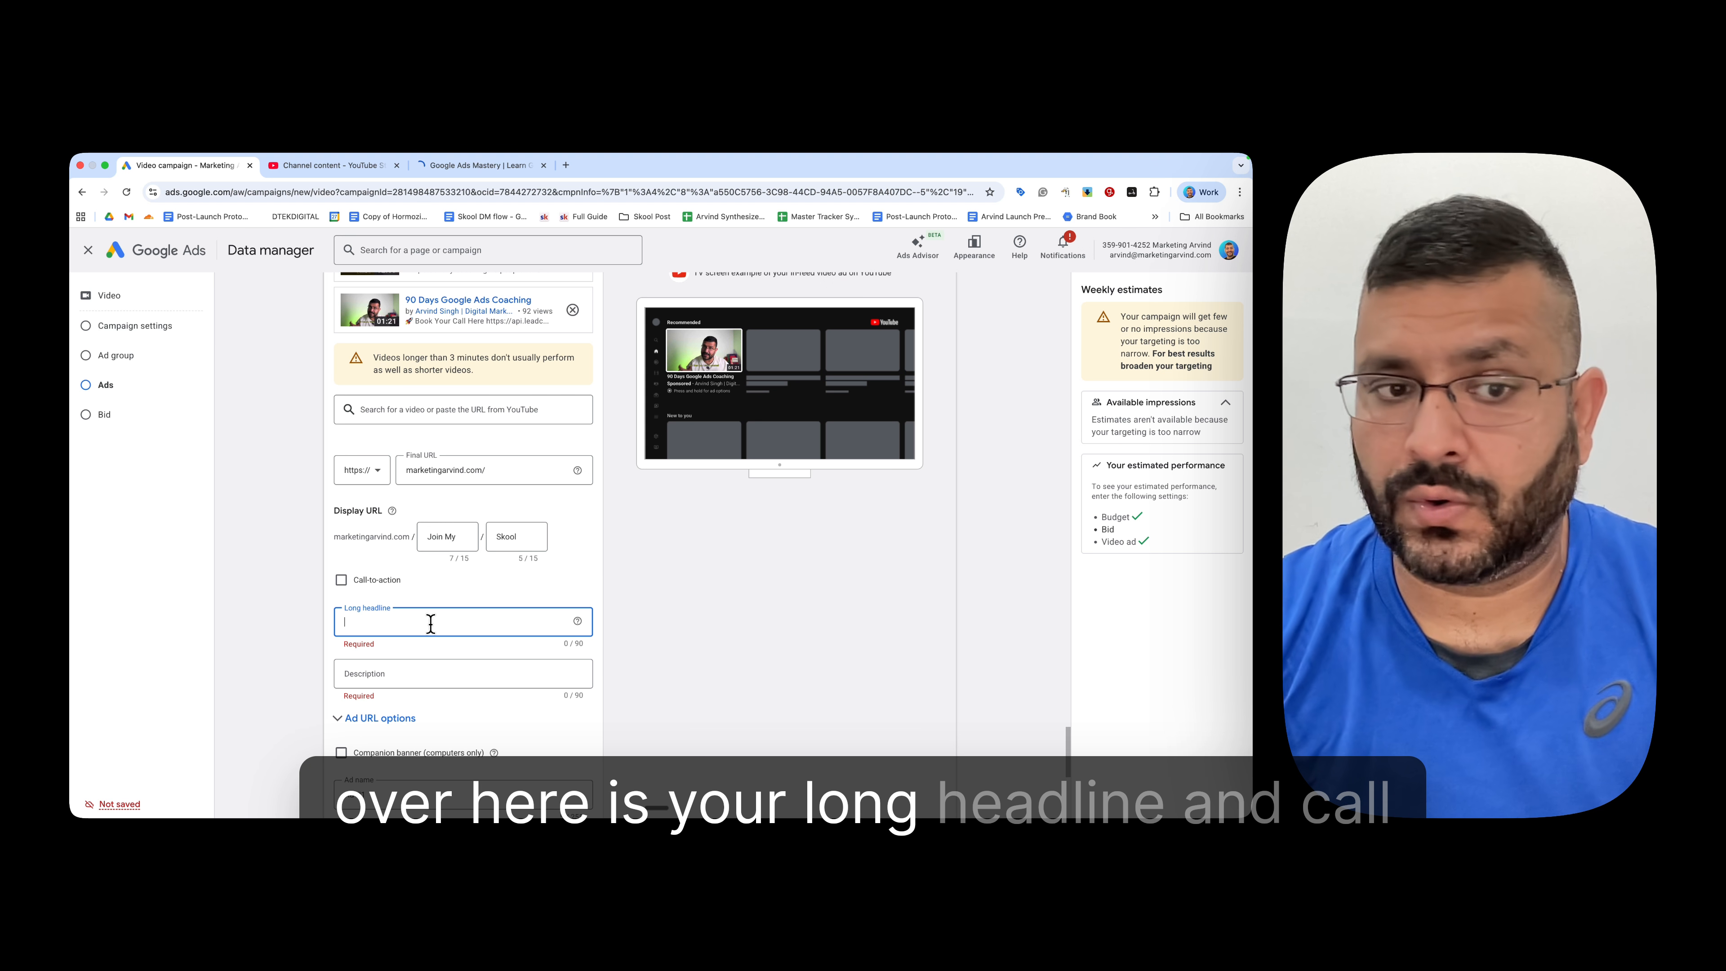
{"action": "left_click", "coordinate": [341, 579]}
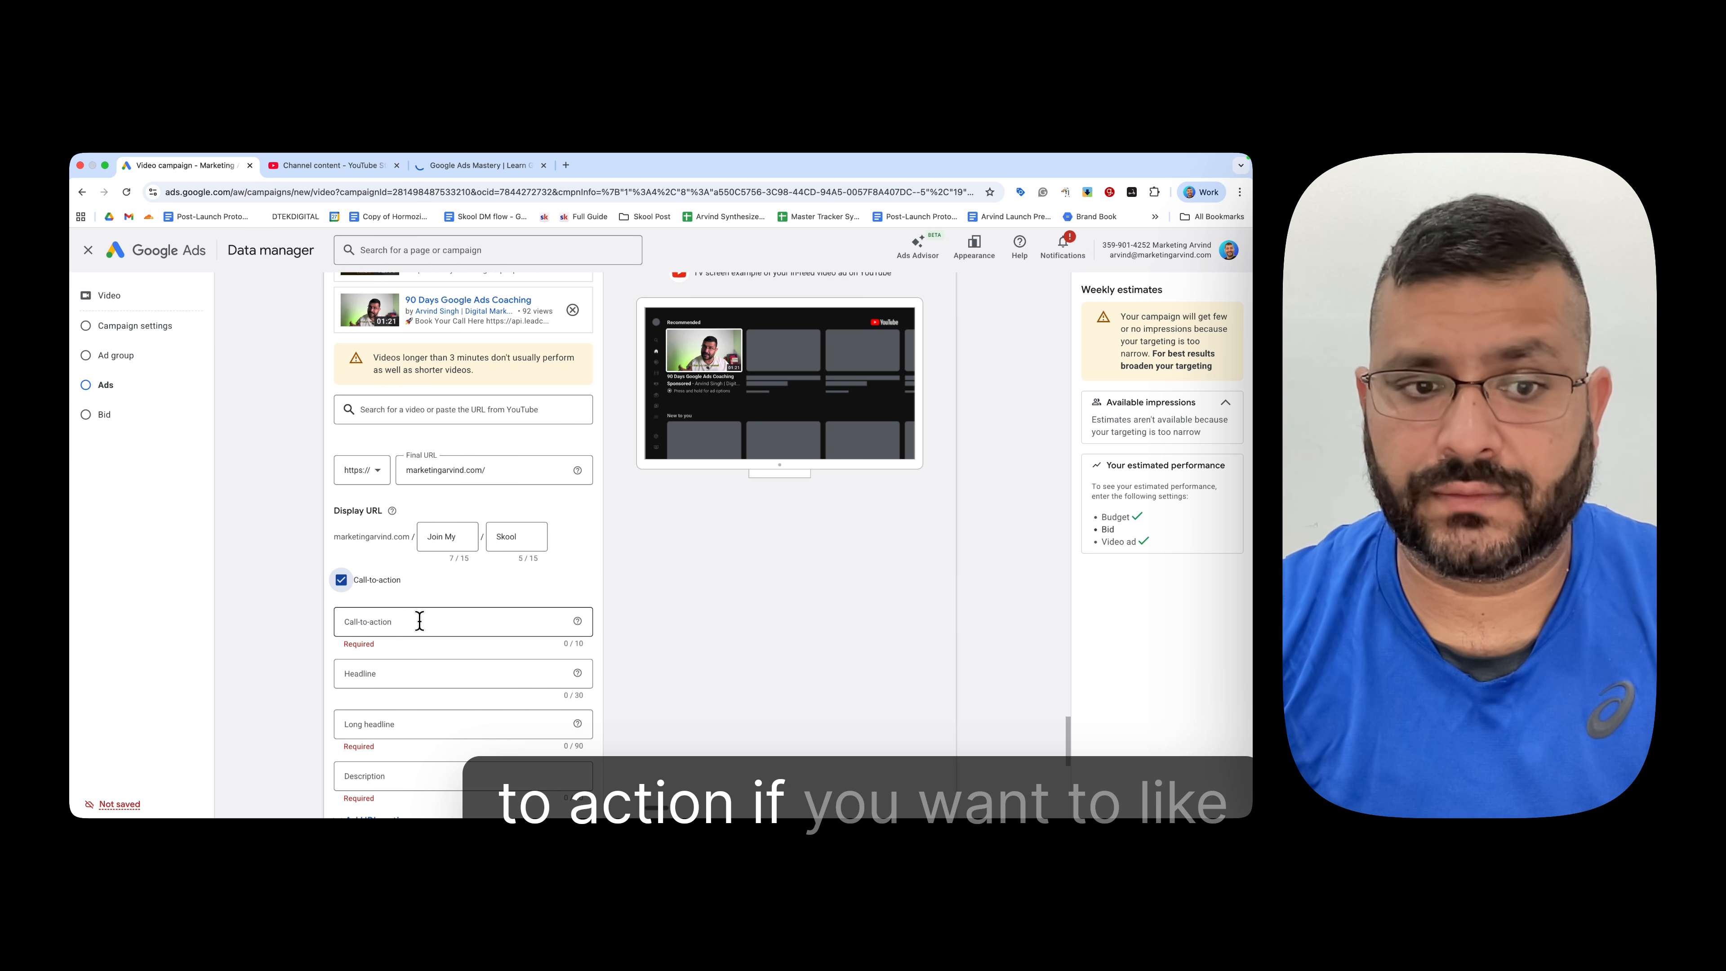
{"action": "left_click", "coordinate": [404, 621]}
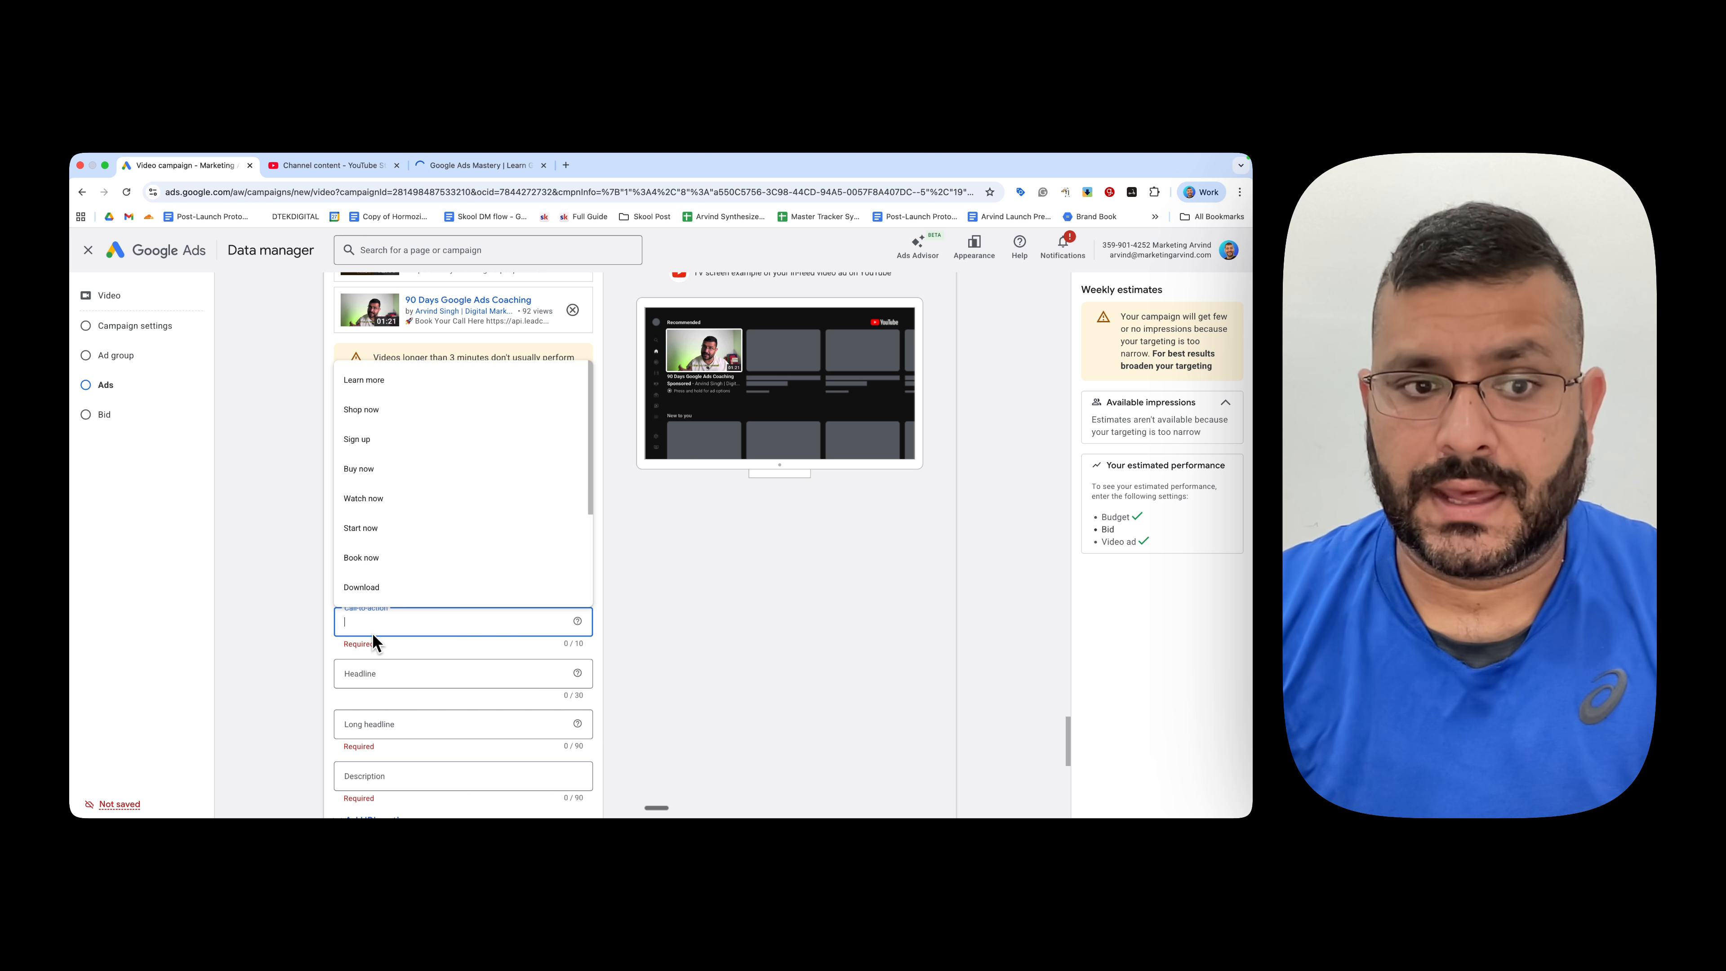
{"action": "left_click", "coordinate": [413, 619]}
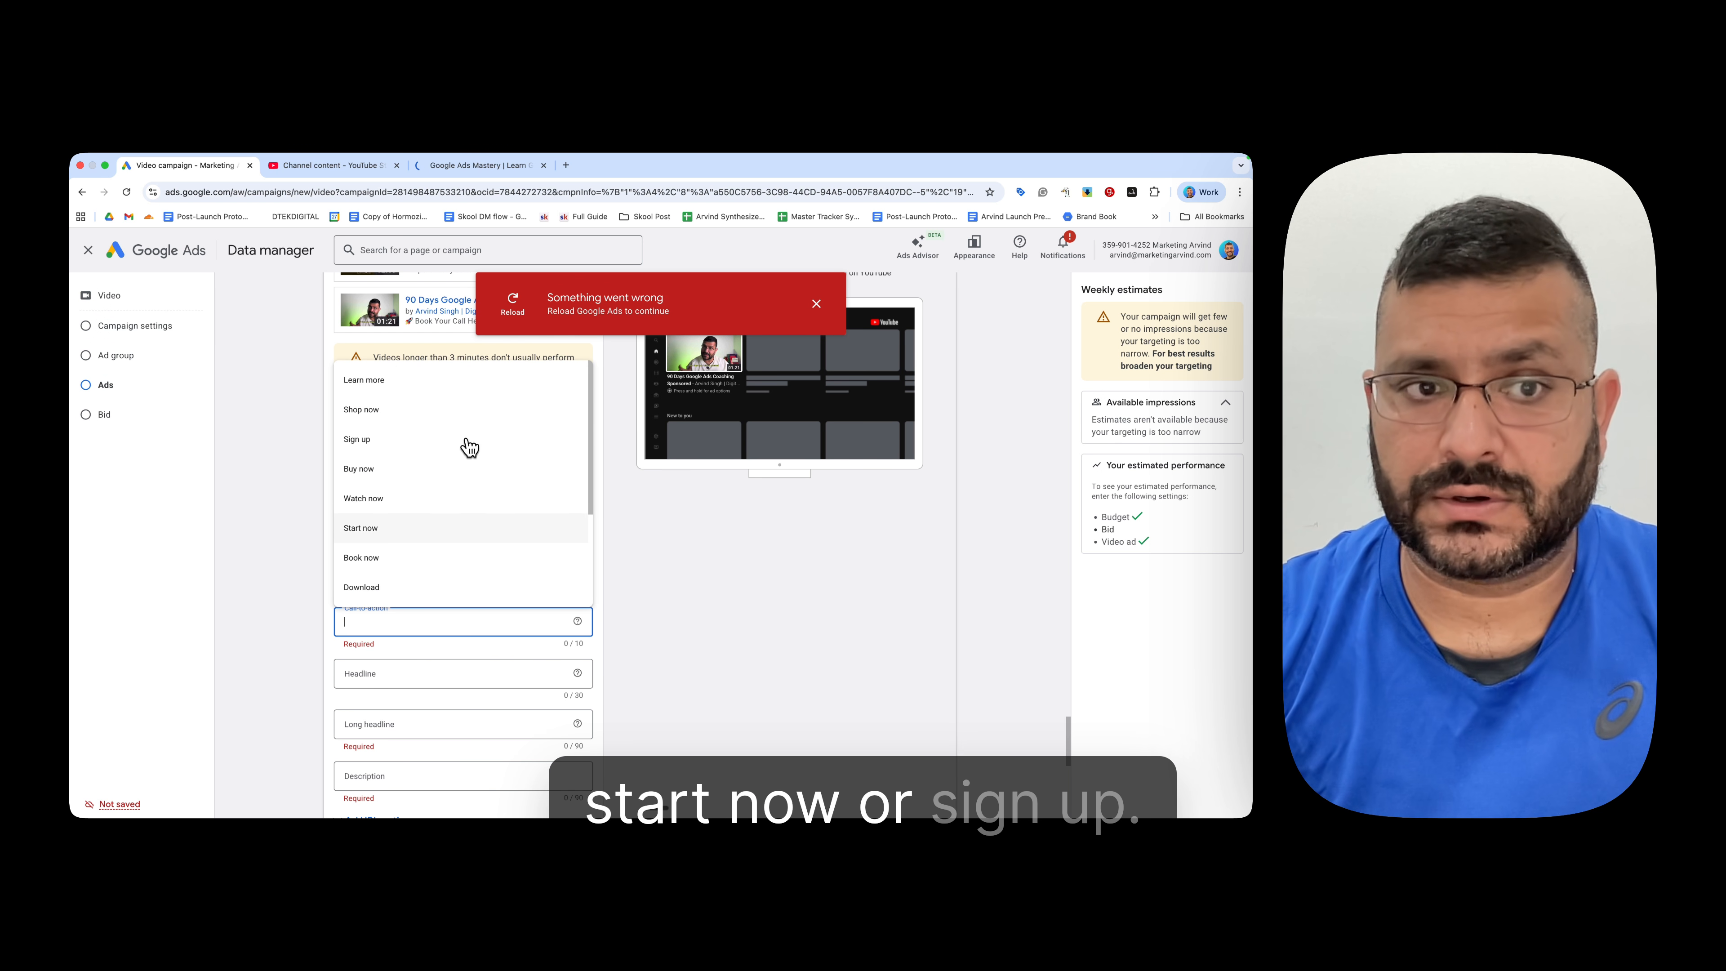
{"action": "left_click", "coordinate": [401, 442]}
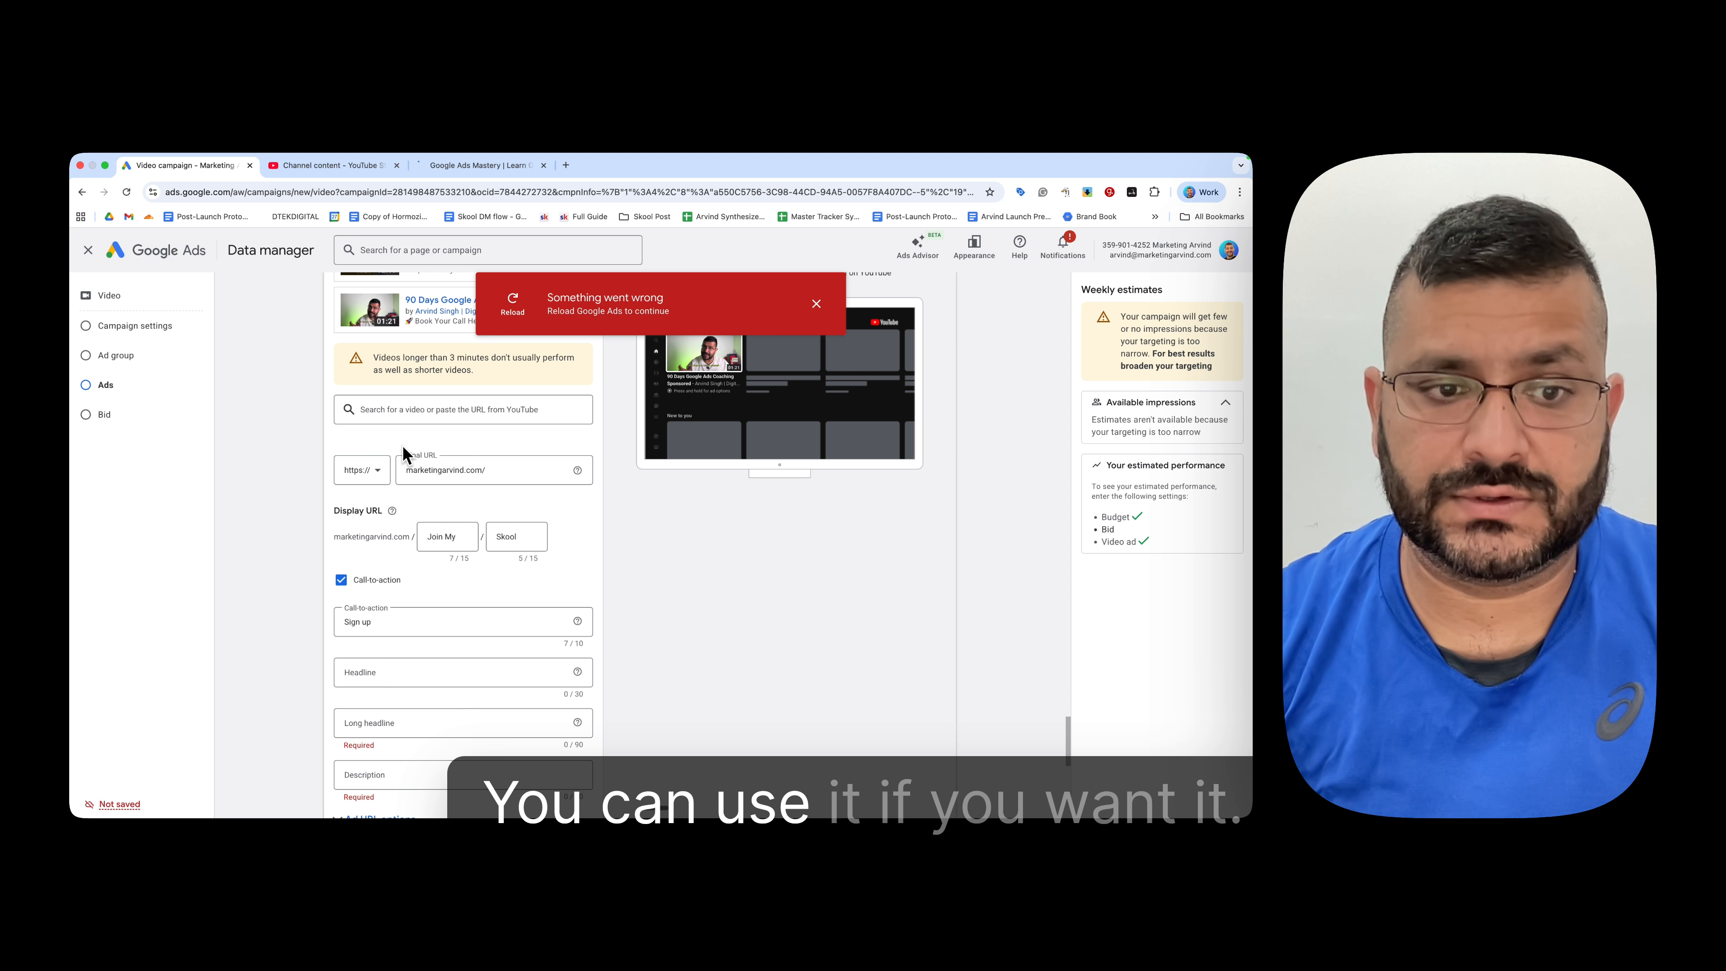
{"action": "left_click", "coordinate": [341, 581]}
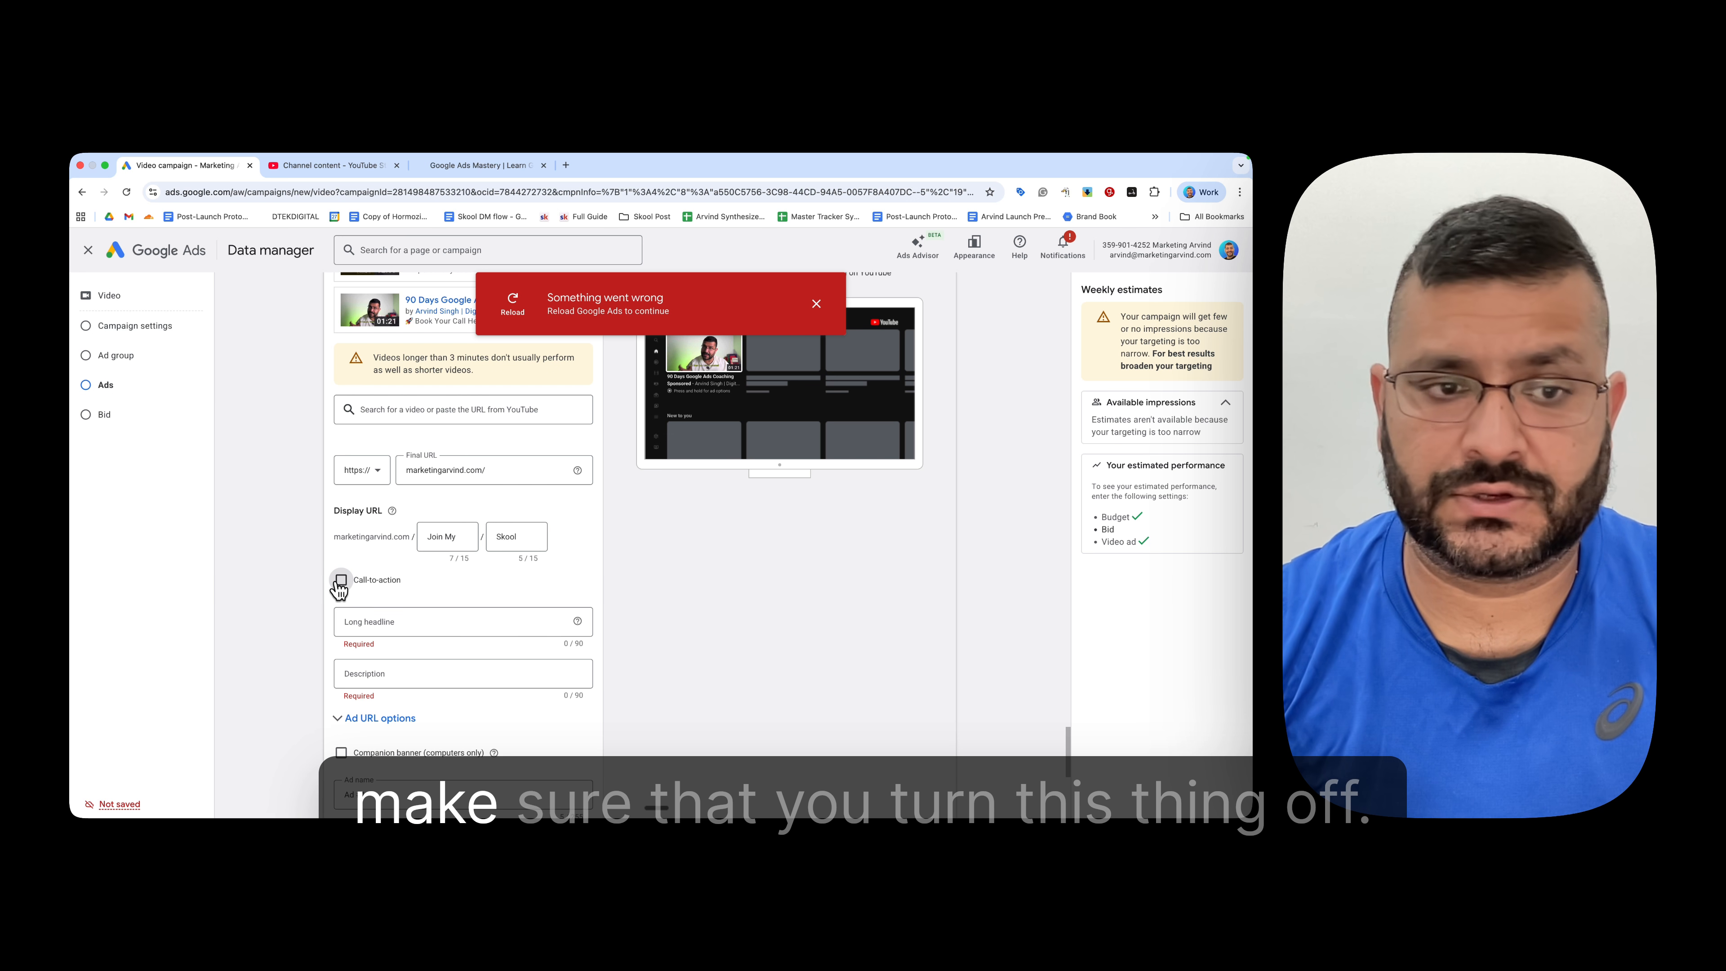
Step: Enter the long headline "Learn Google Ads For Free" and a description inviting viewers to join the free community to master Google Ads
{"action": "left_click", "coordinate": [478, 621]}
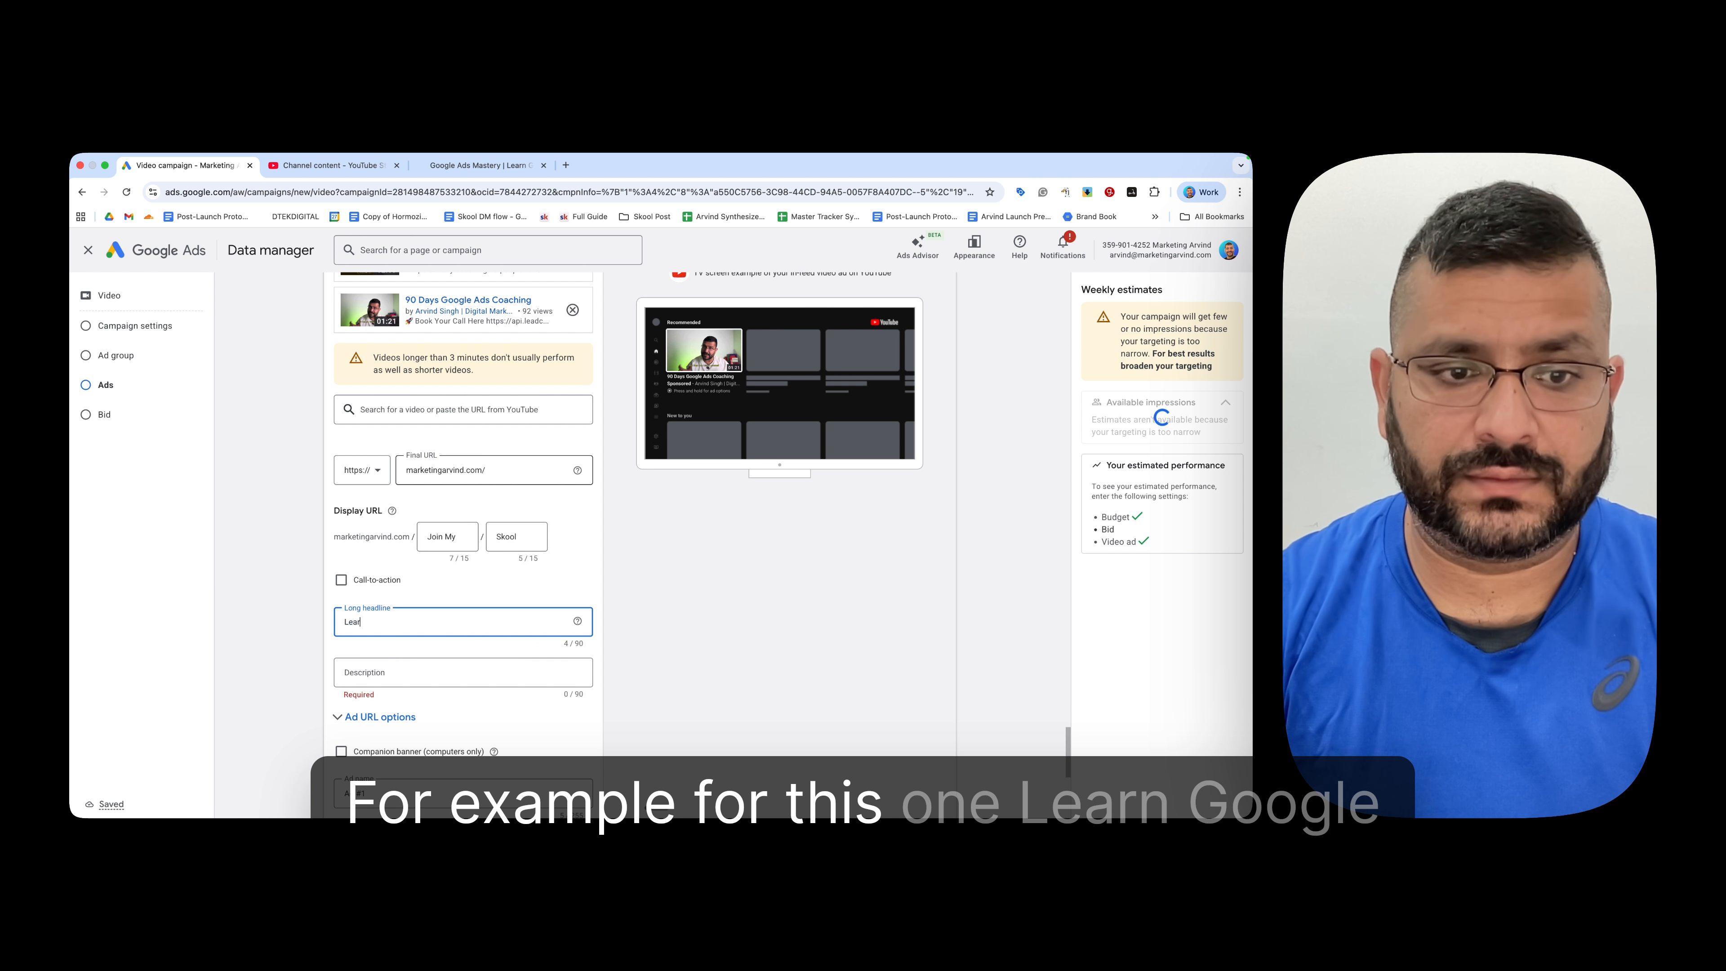
{"action": "type", "text": "oogle Ads For Free"}
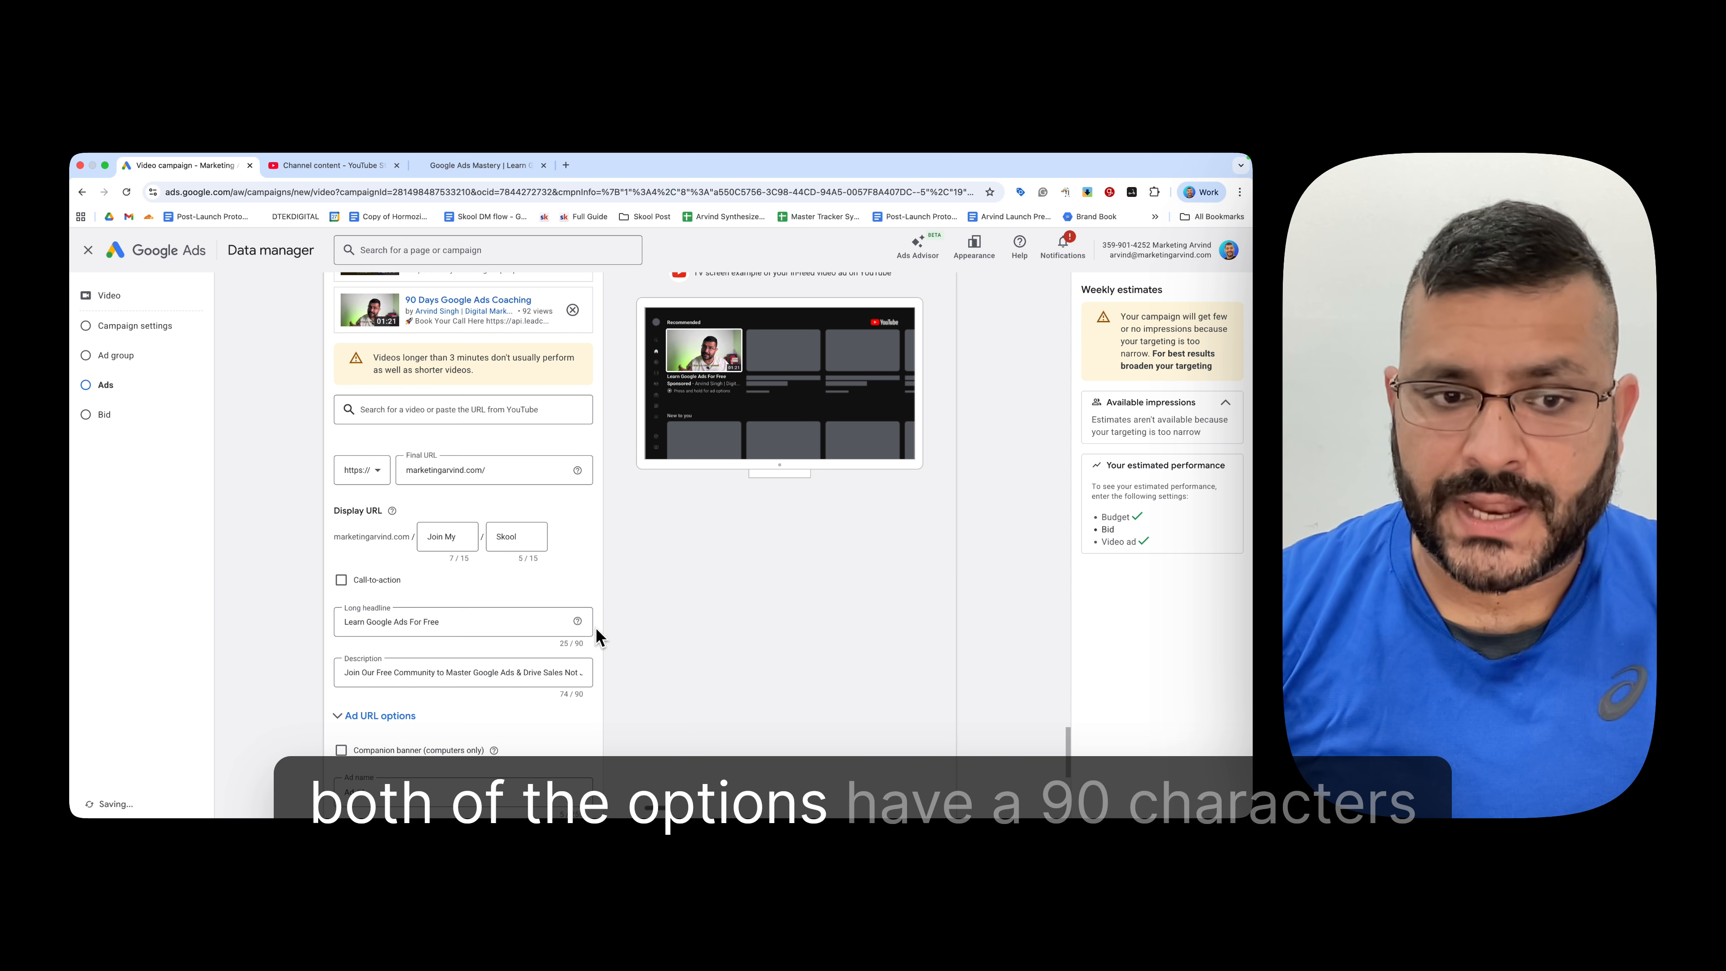
{"action": "scroll", "coordinate": [517, 599], "scroll_direction": "down", "scroll_amount": 2}
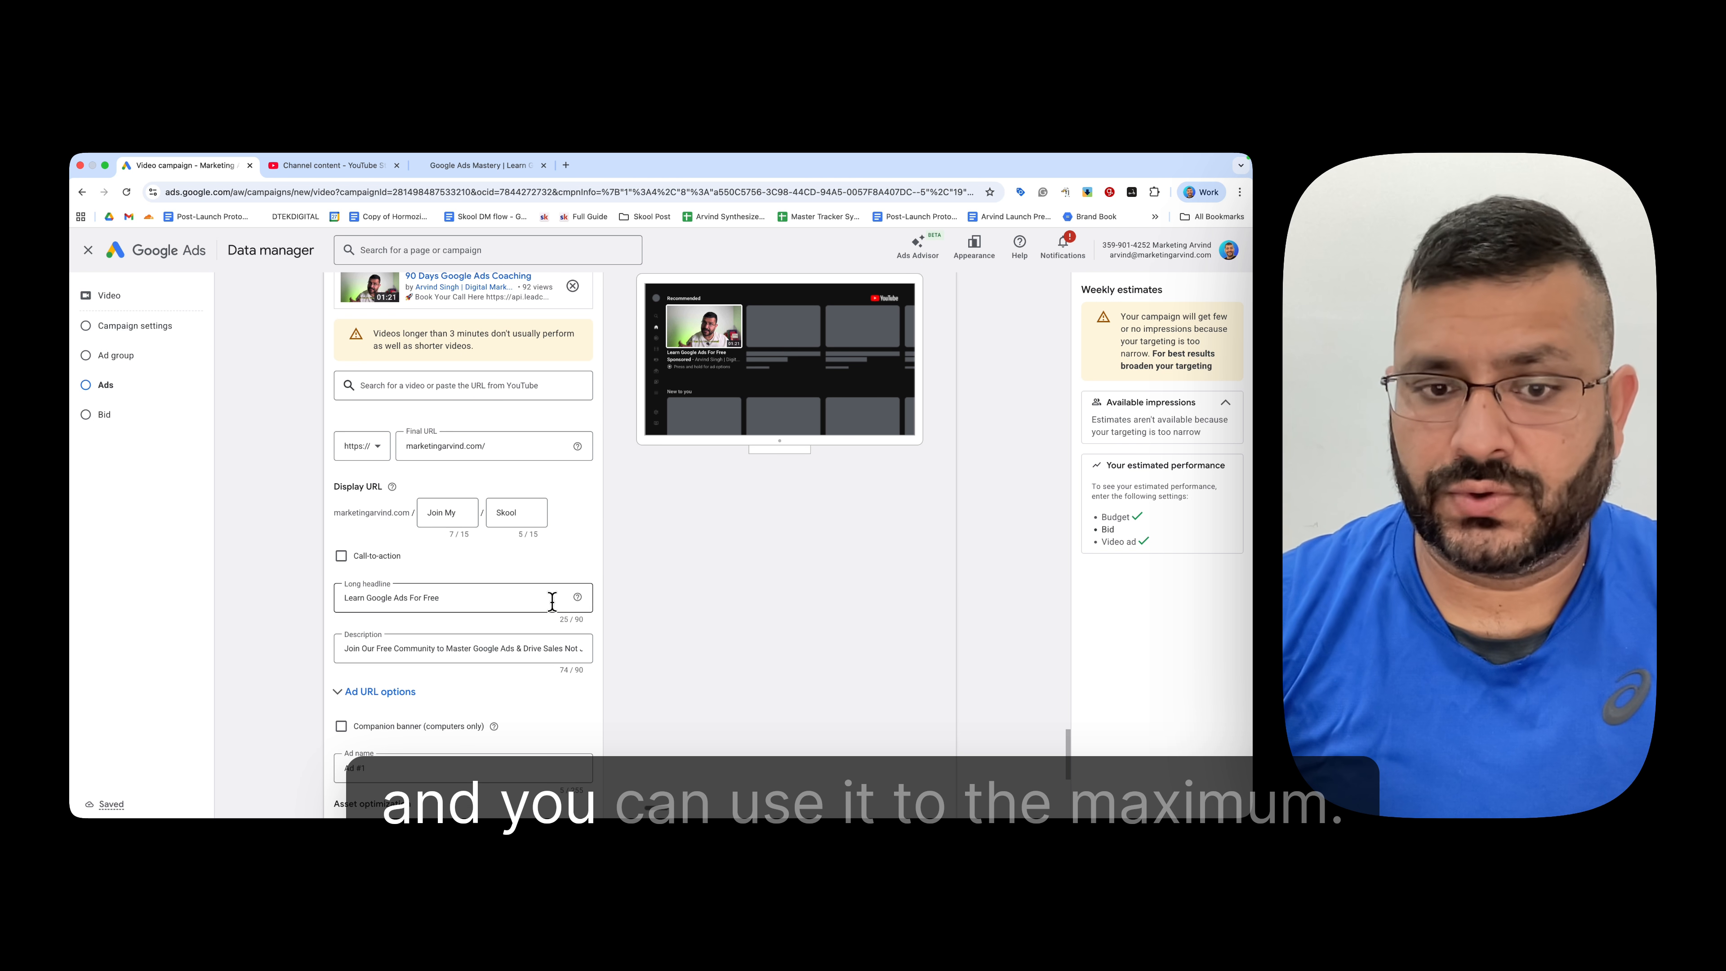
Step: Look over the ad URL options for the tracking template, final URL suffix and custom parameters, and collapse them again
{"action": "scroll", "coordinate": [538, 600], "scroll_direction": "down", "scroll_amount": 2}
{"action": "left_click", "coordinate": [346, 570]}
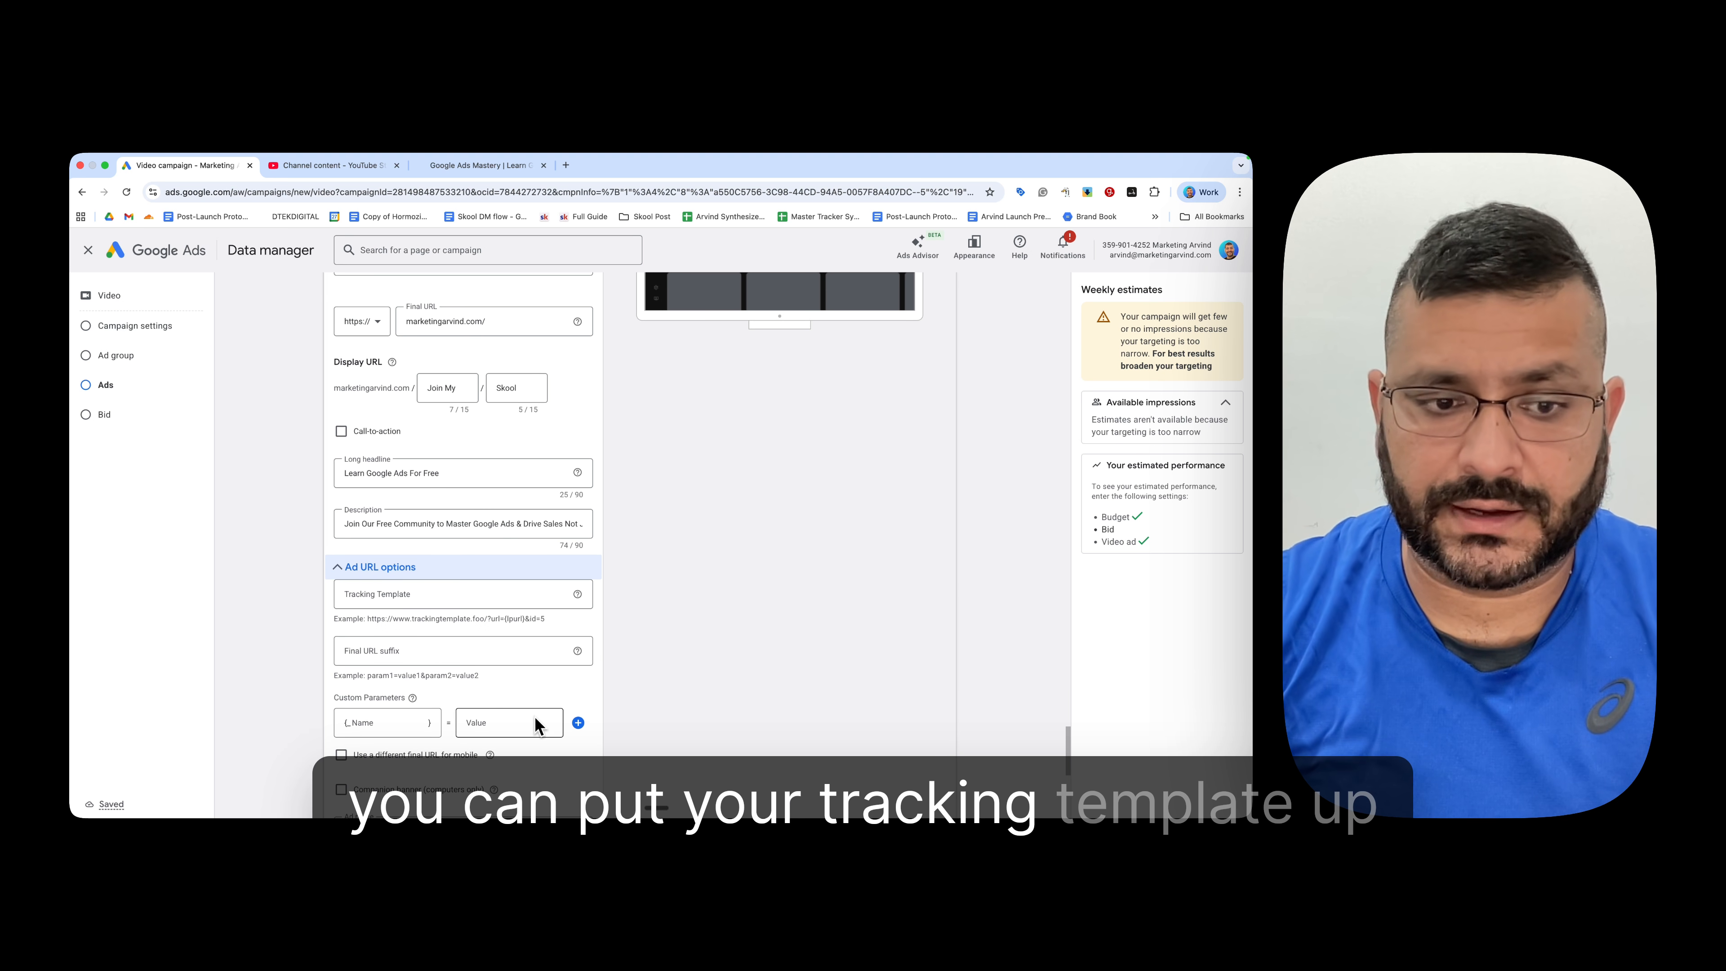
{"action": "scroll", "coordinate": [534, 721], "scroll_direction": "down", "scroll_amount": 3}
{"action": "left_click", "coordinate": [338, 457]}
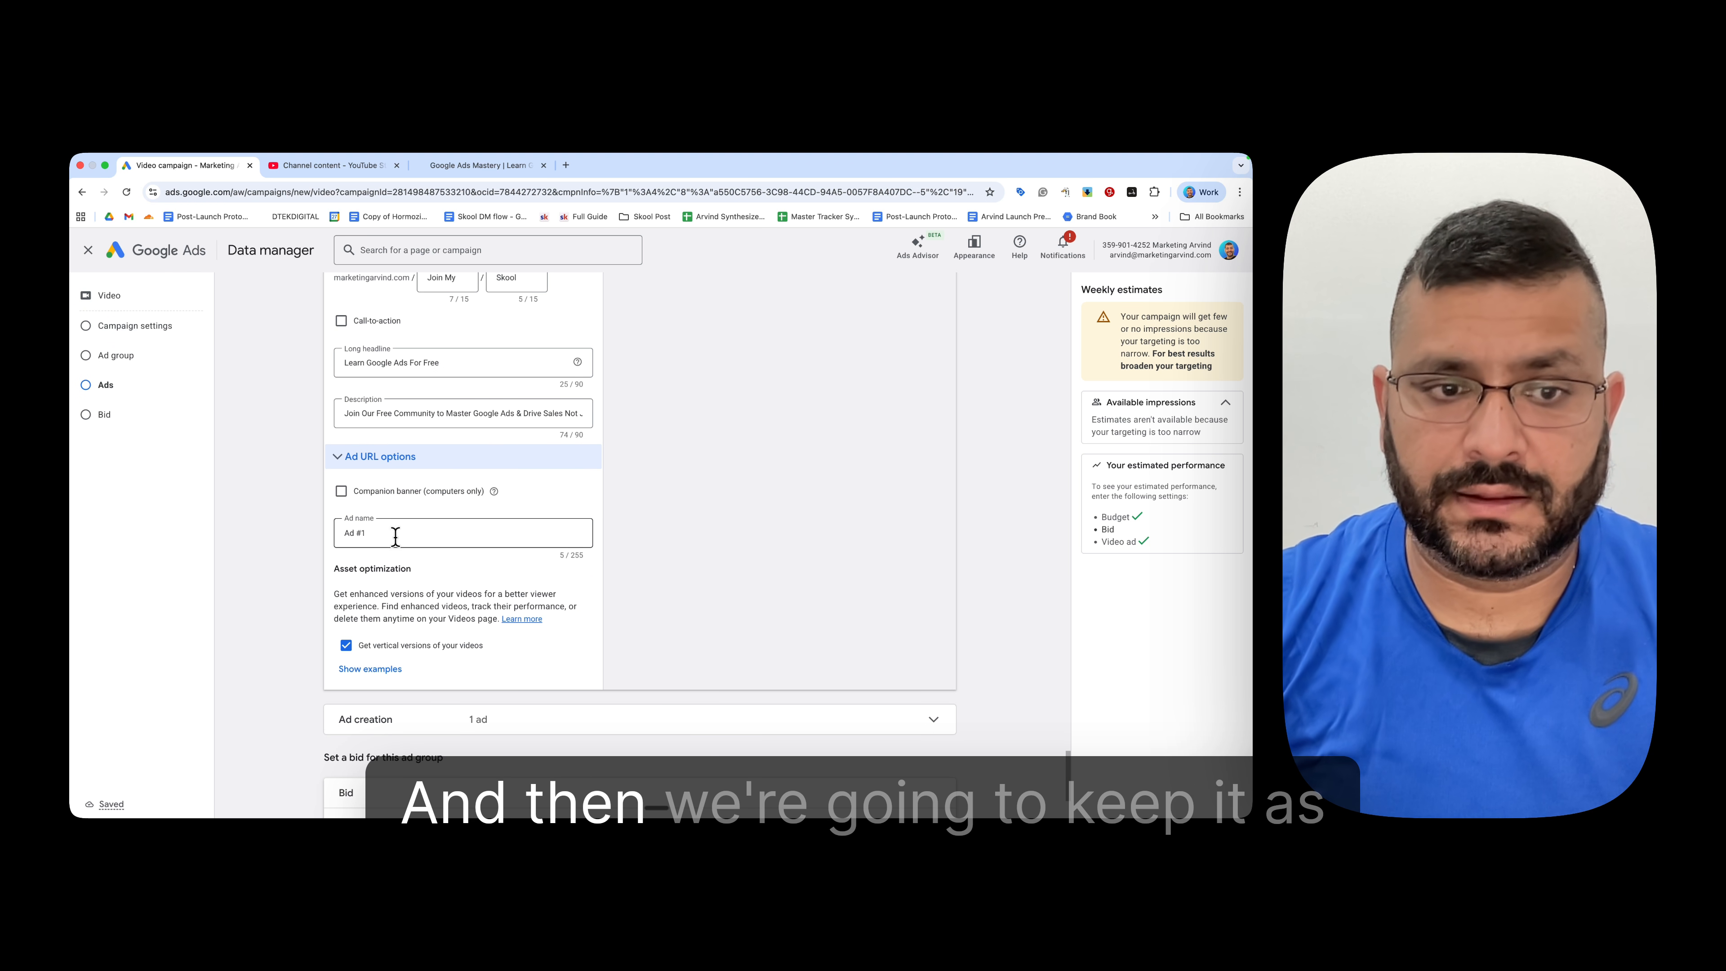
Step: Set the ad group's TrueView target CPV bid to A$0.50 and create the campaign, continuing to its overview
{"action": "scroll", "coordinate": [463, 689], "scroll_direction": "down", "scroll_amount": 5}
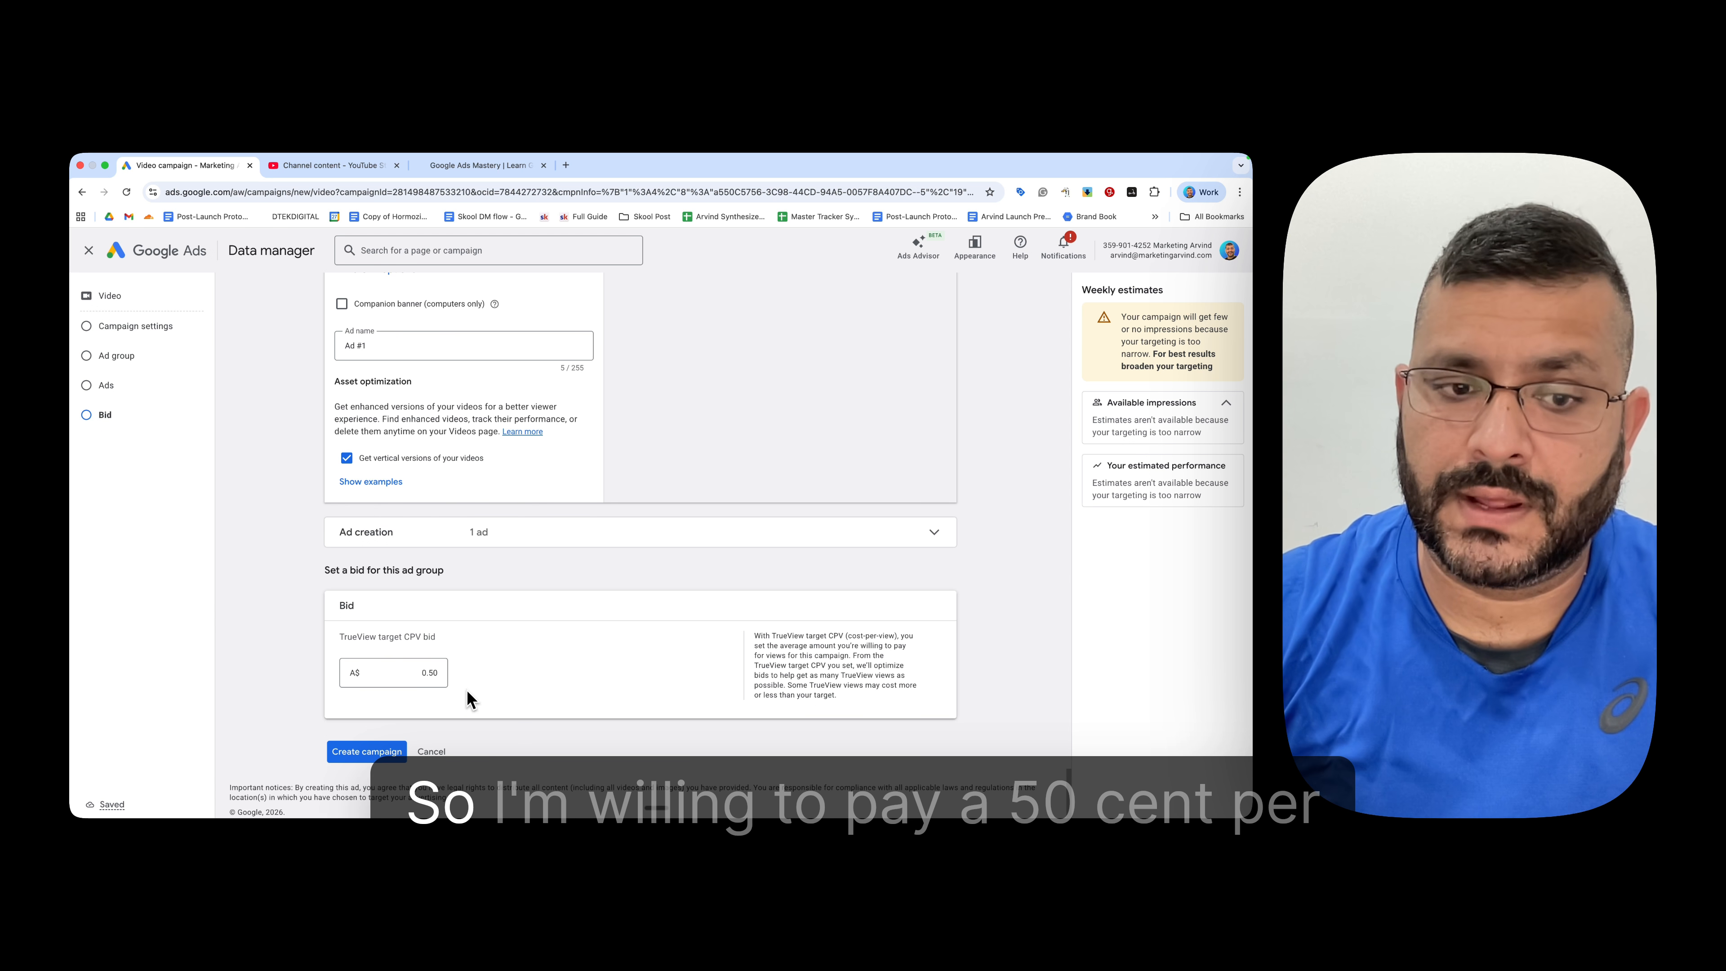
{"action": "scroll", "coordinate": [389, 640], "scroll_direction": "up", "scroll_amount": 1}
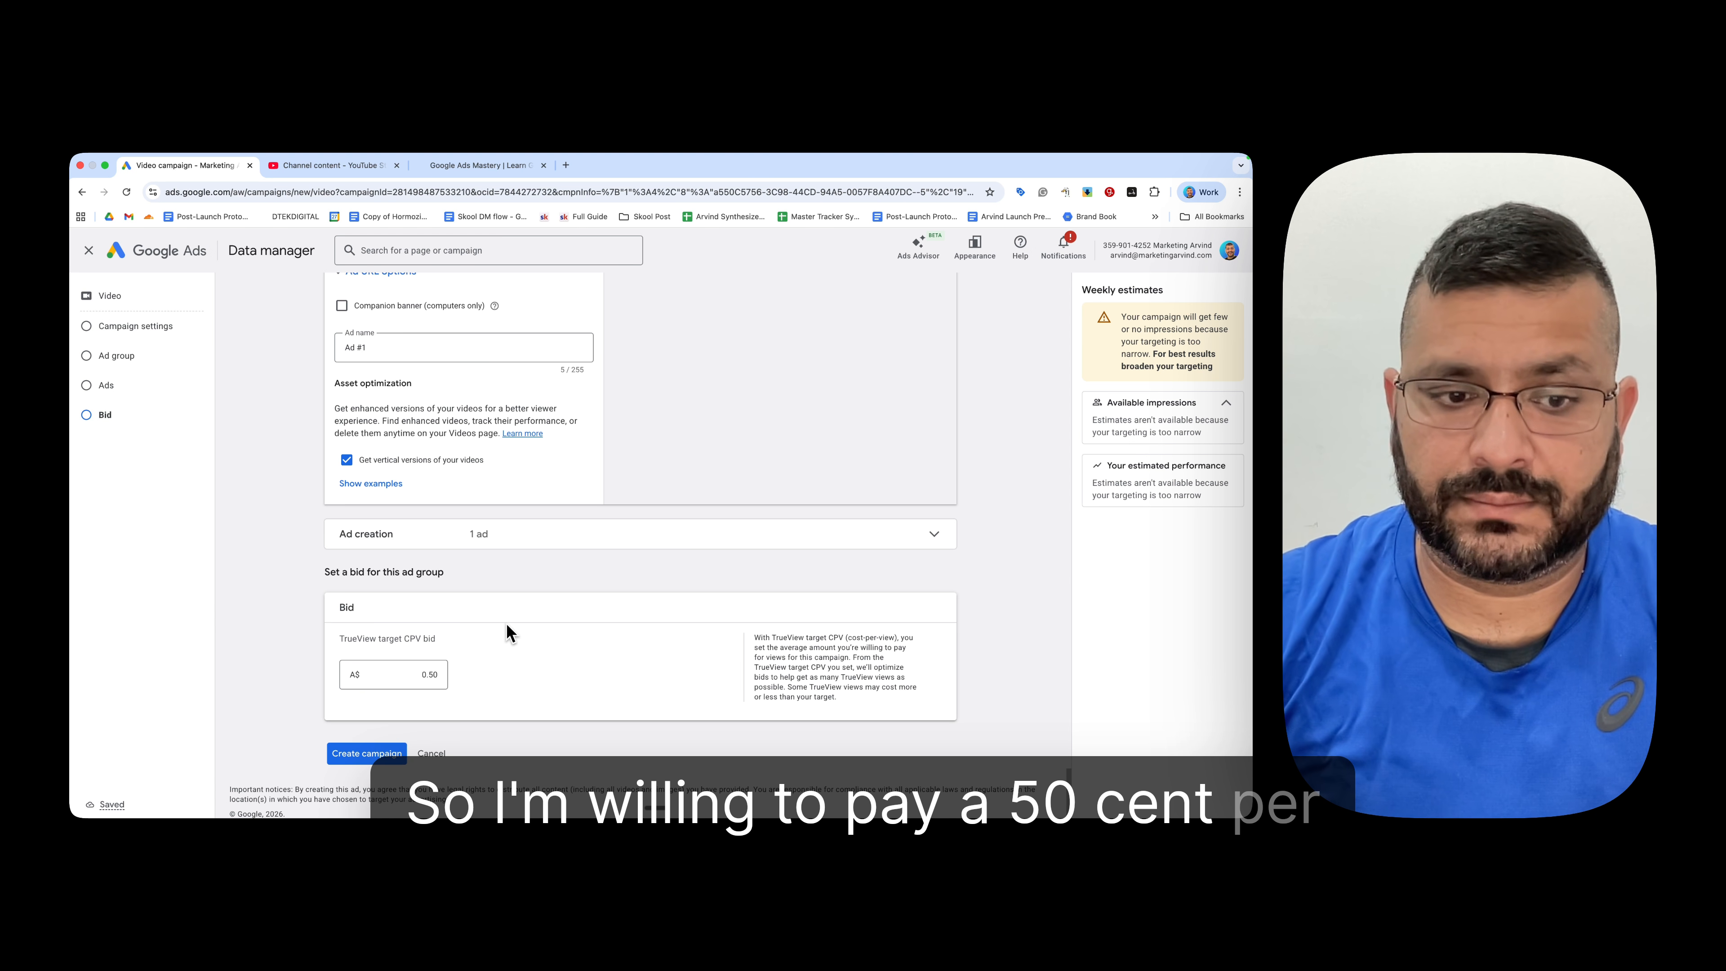
{"action": "scroll", "coordinate": [509, 632], "scroll_direction": "up", "scroll_amount": 15}
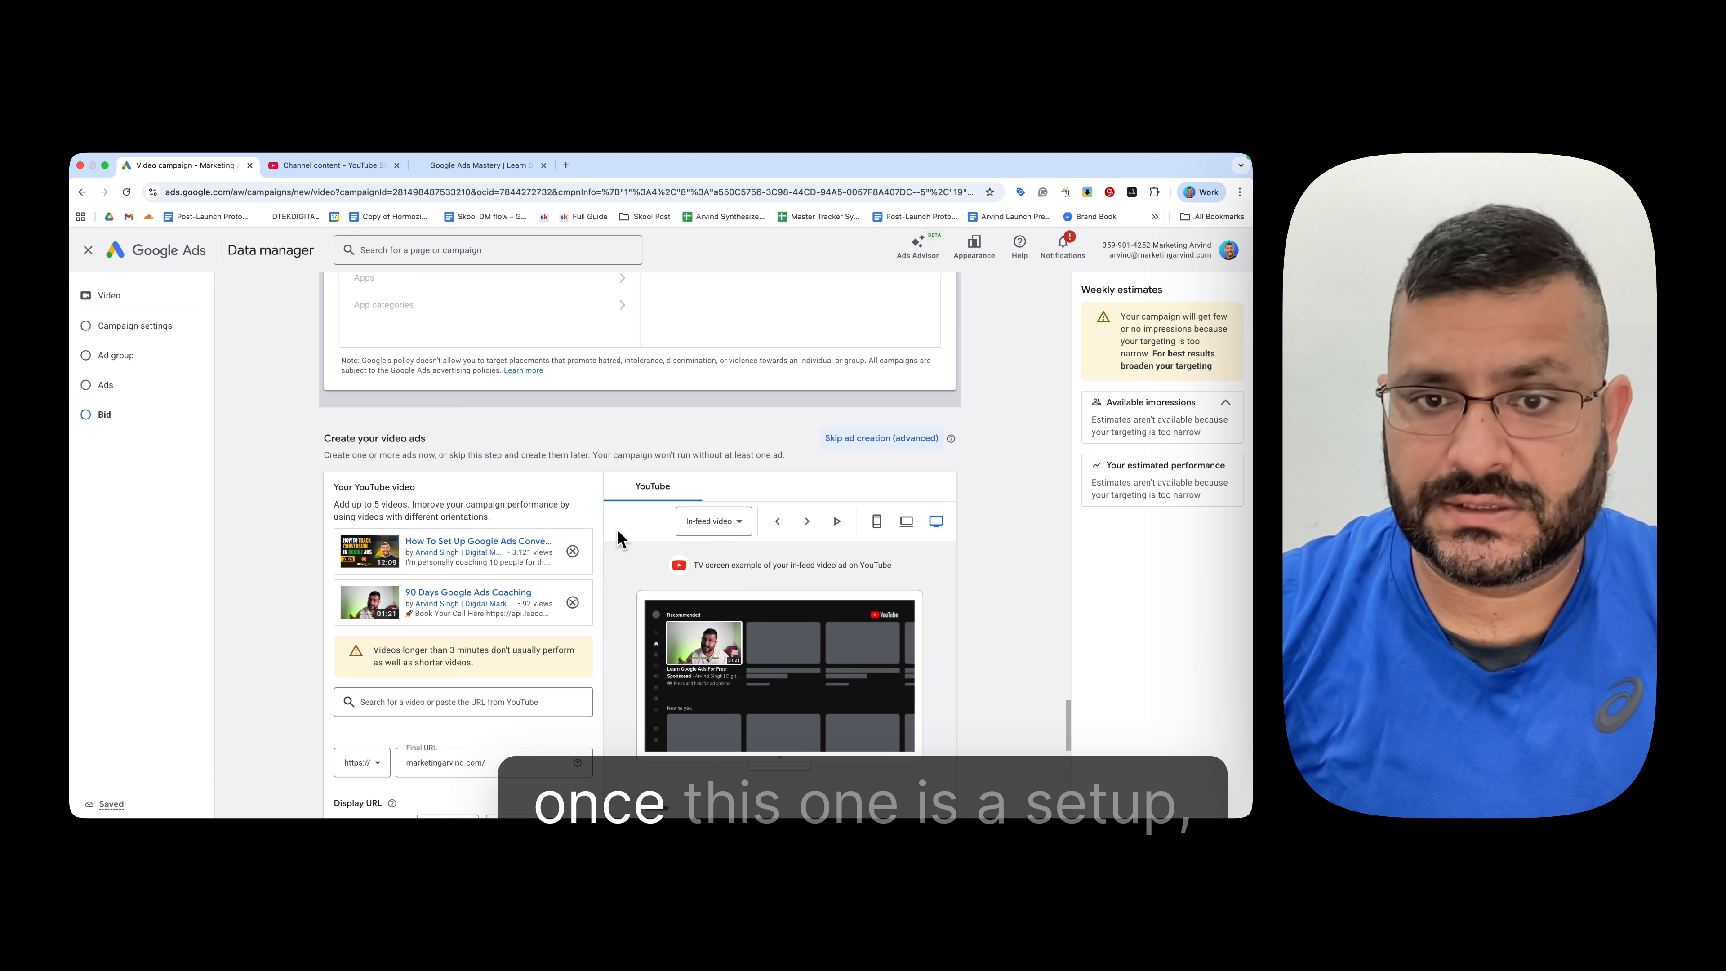
{"action": "scroll", "coordinate": [622, 537], "scroll_direction": "up", "scroll_amount": 15}
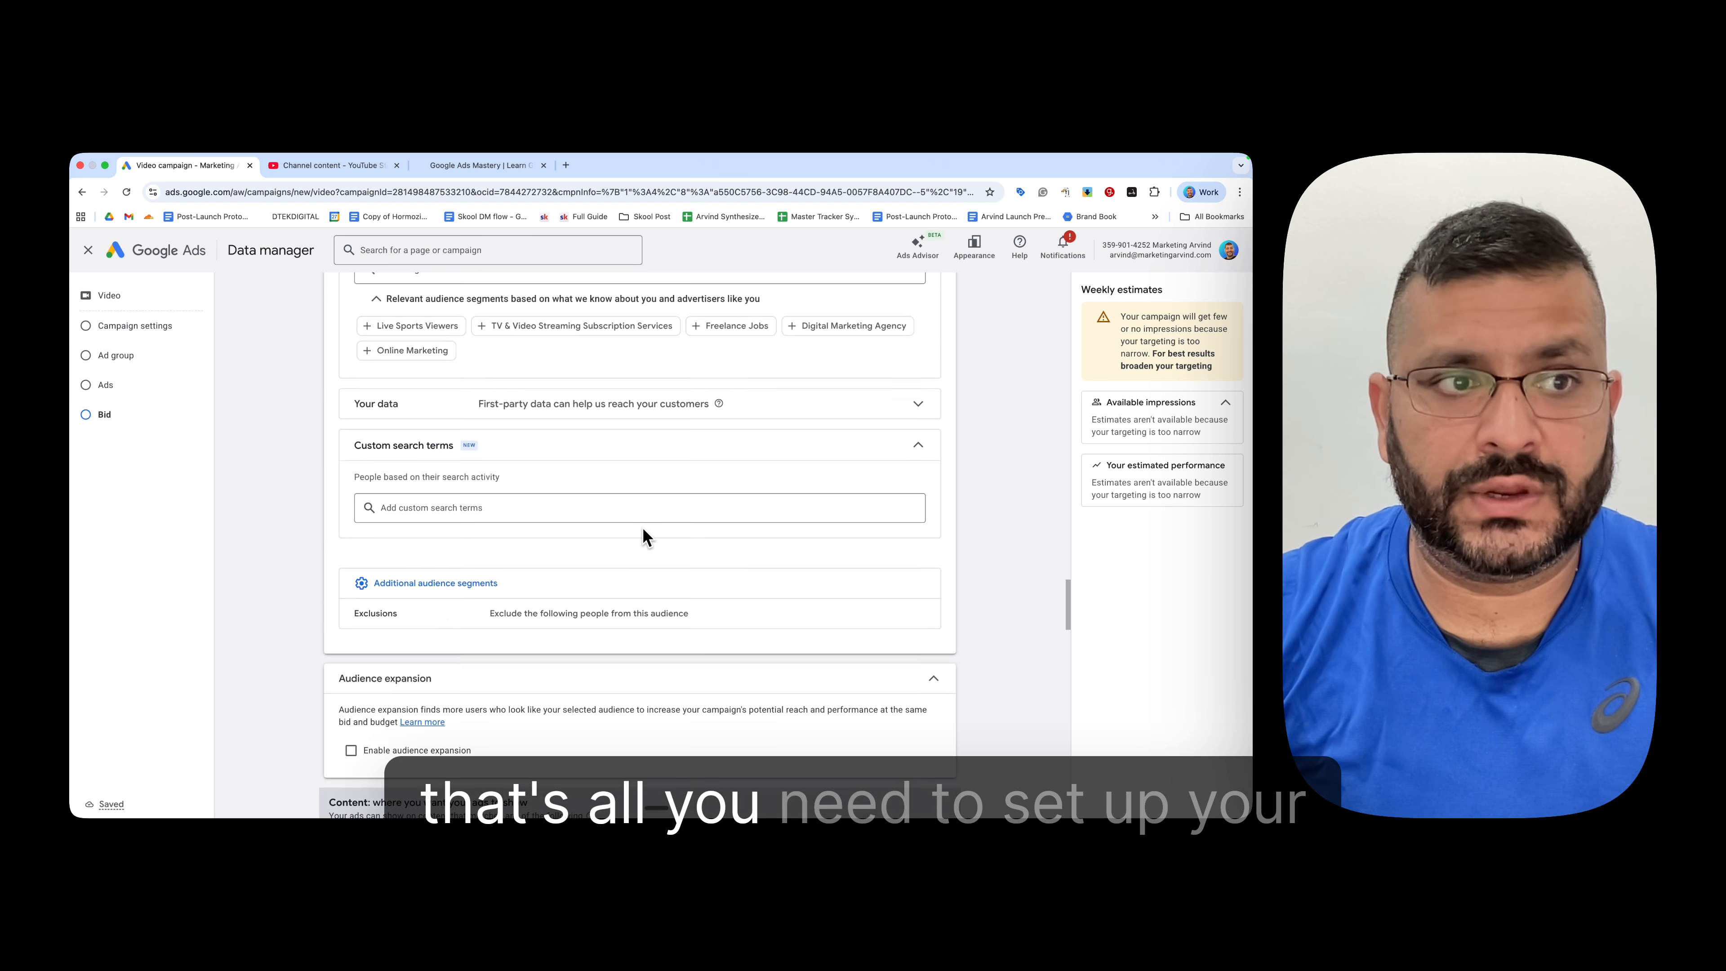
{"action": "scroll", "coordinate": [643, 536], "scroll_direction": "down", "scroll_amount": 20}
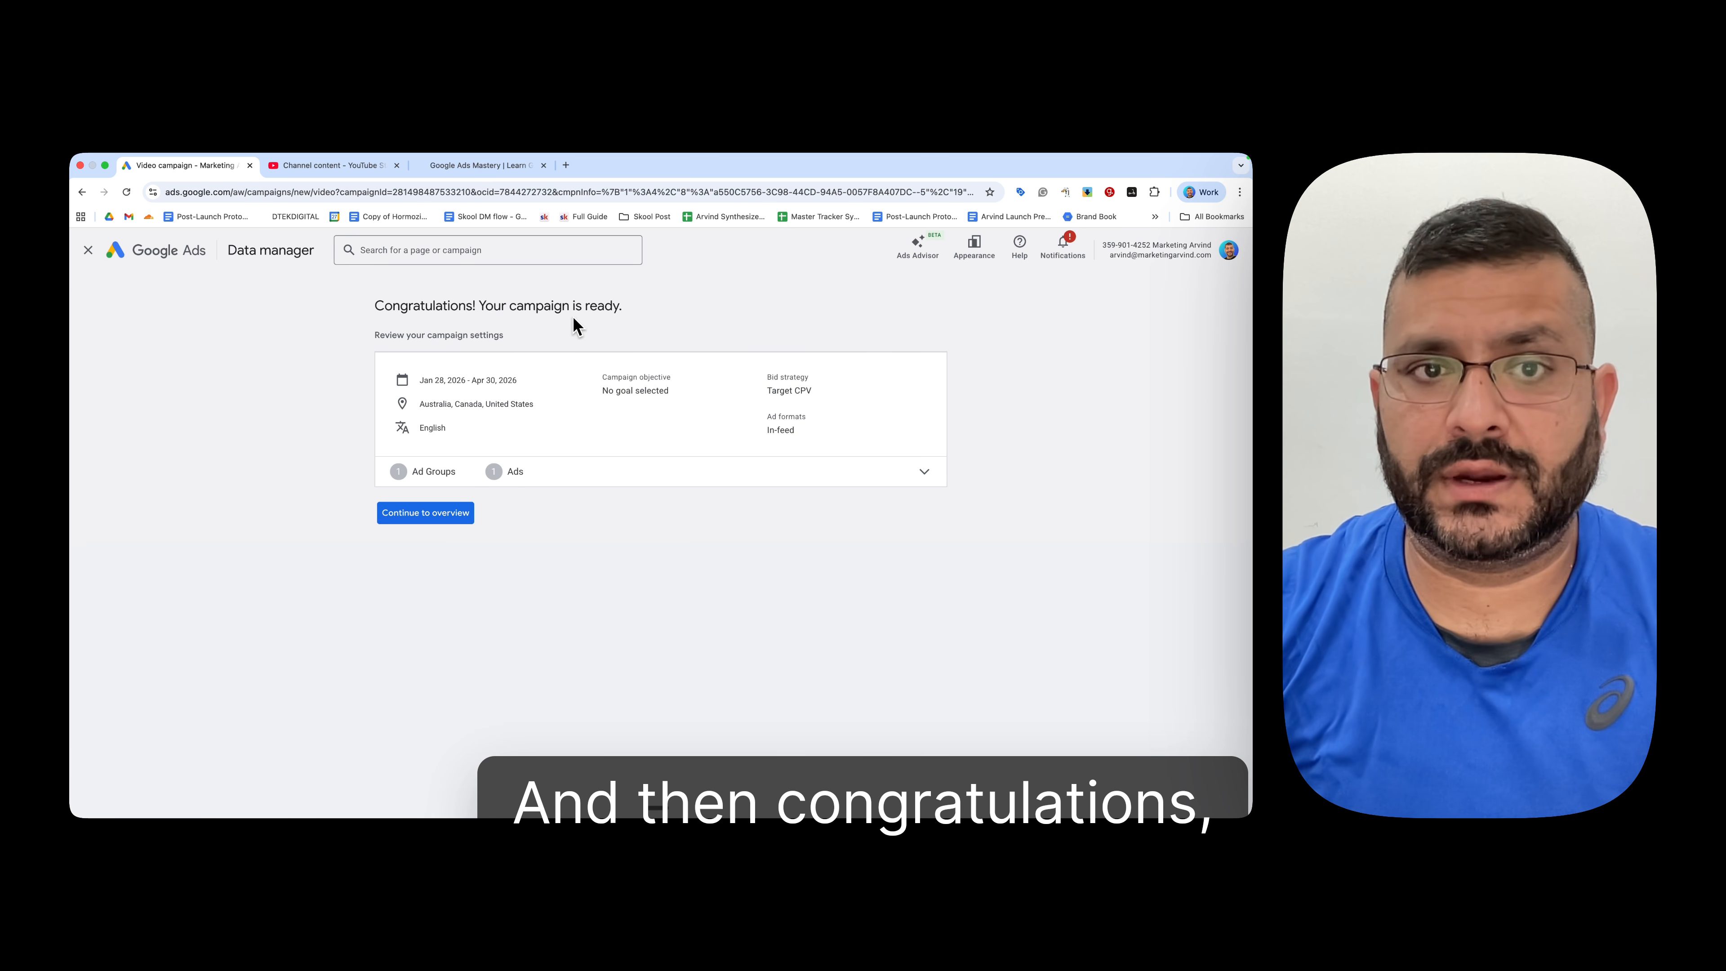
{"action": "left_click", "coordinate": [428, 513]}
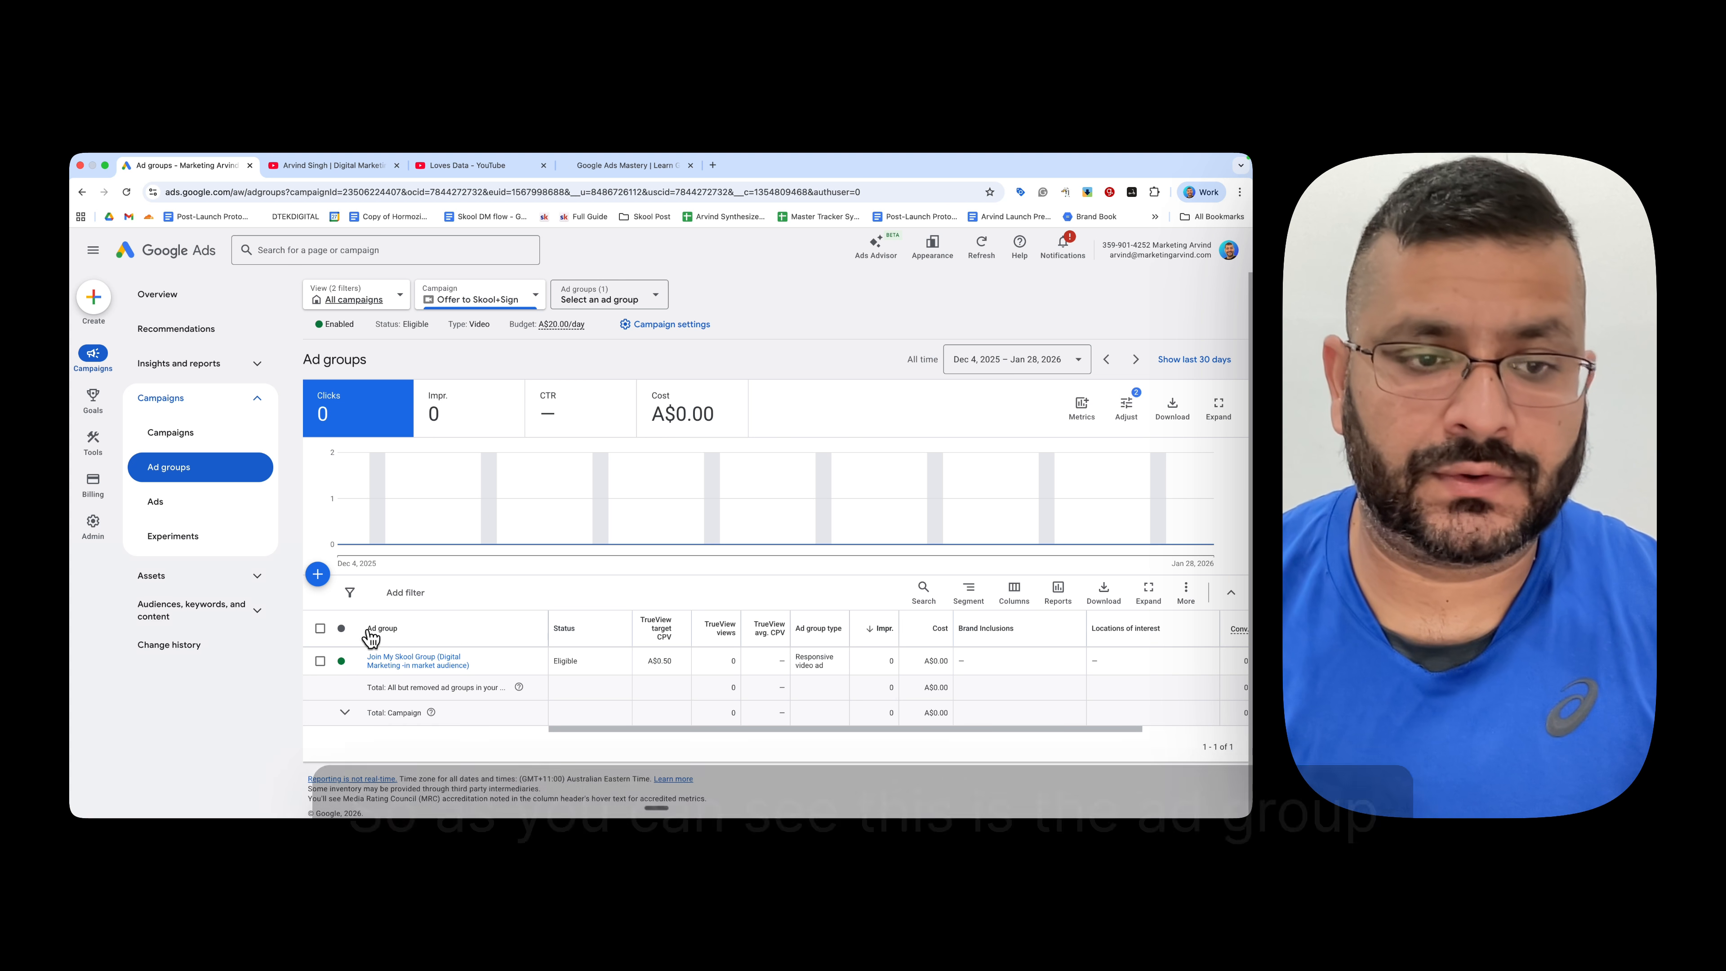
Step: Start a new ad group in the Offer to Skool+Sign campaign and name it "Google Ads Keyword"
{"action": "left_click", "coordinate": [318, 574]}
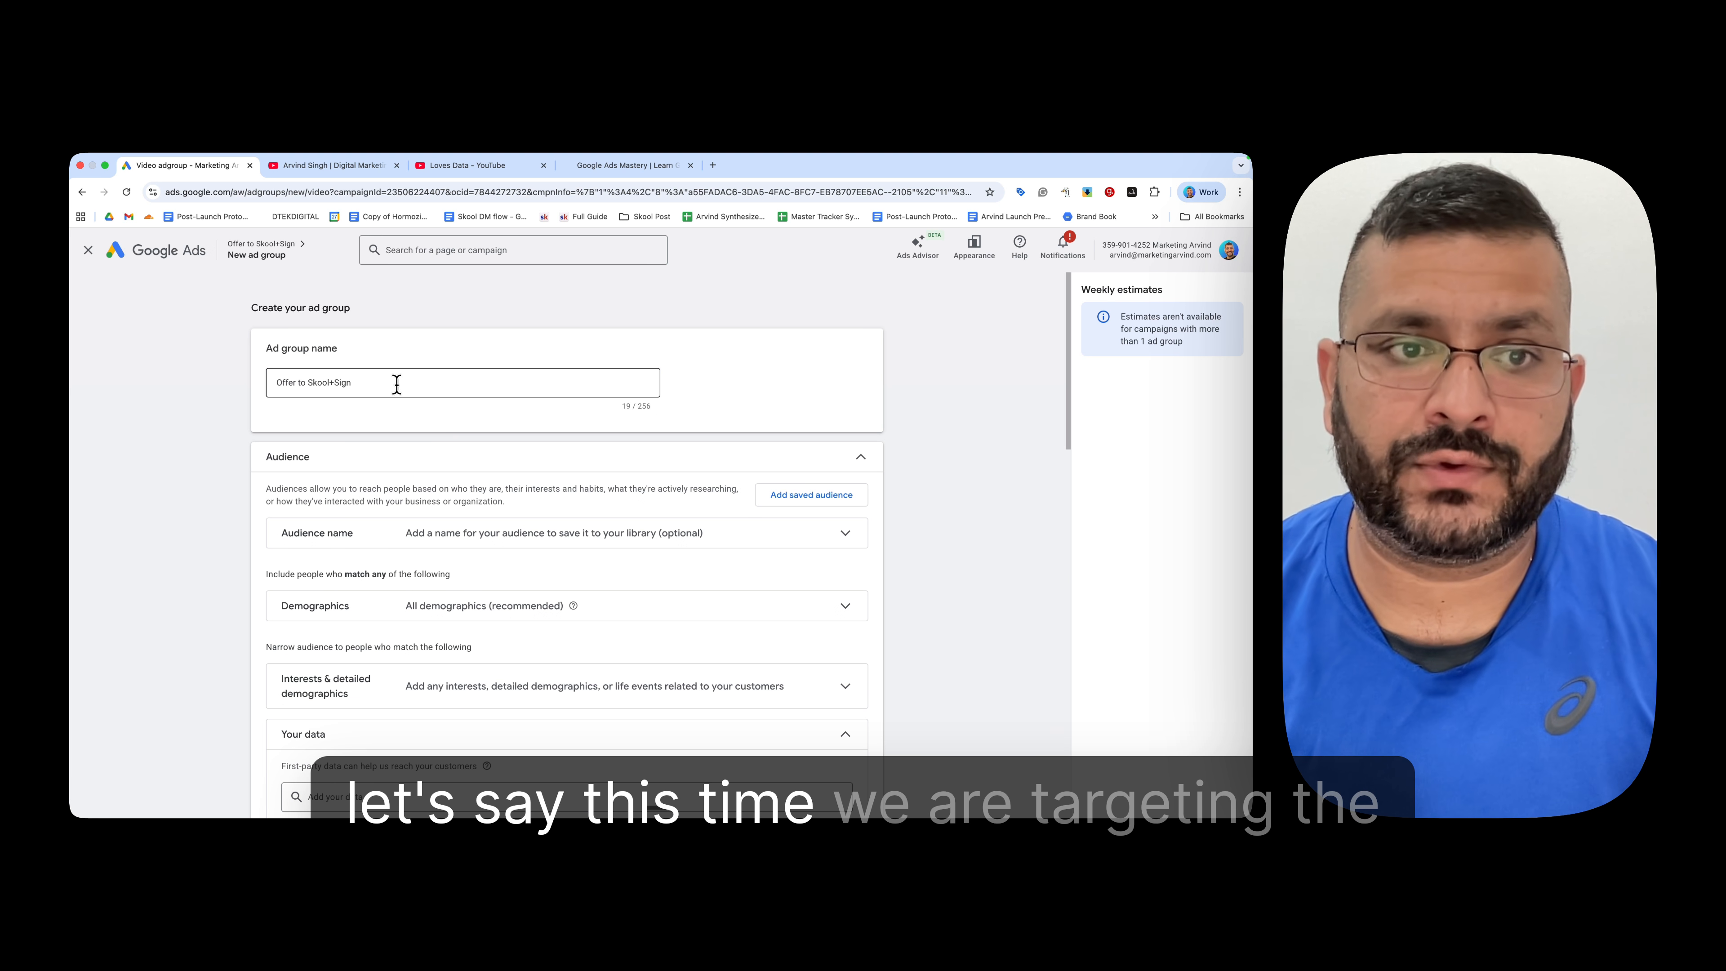
{"action": "left_click_drag", "start_coordinate": [397, 386], "coordinate": [206, 386]}
{"action": "type", "text": "K"}
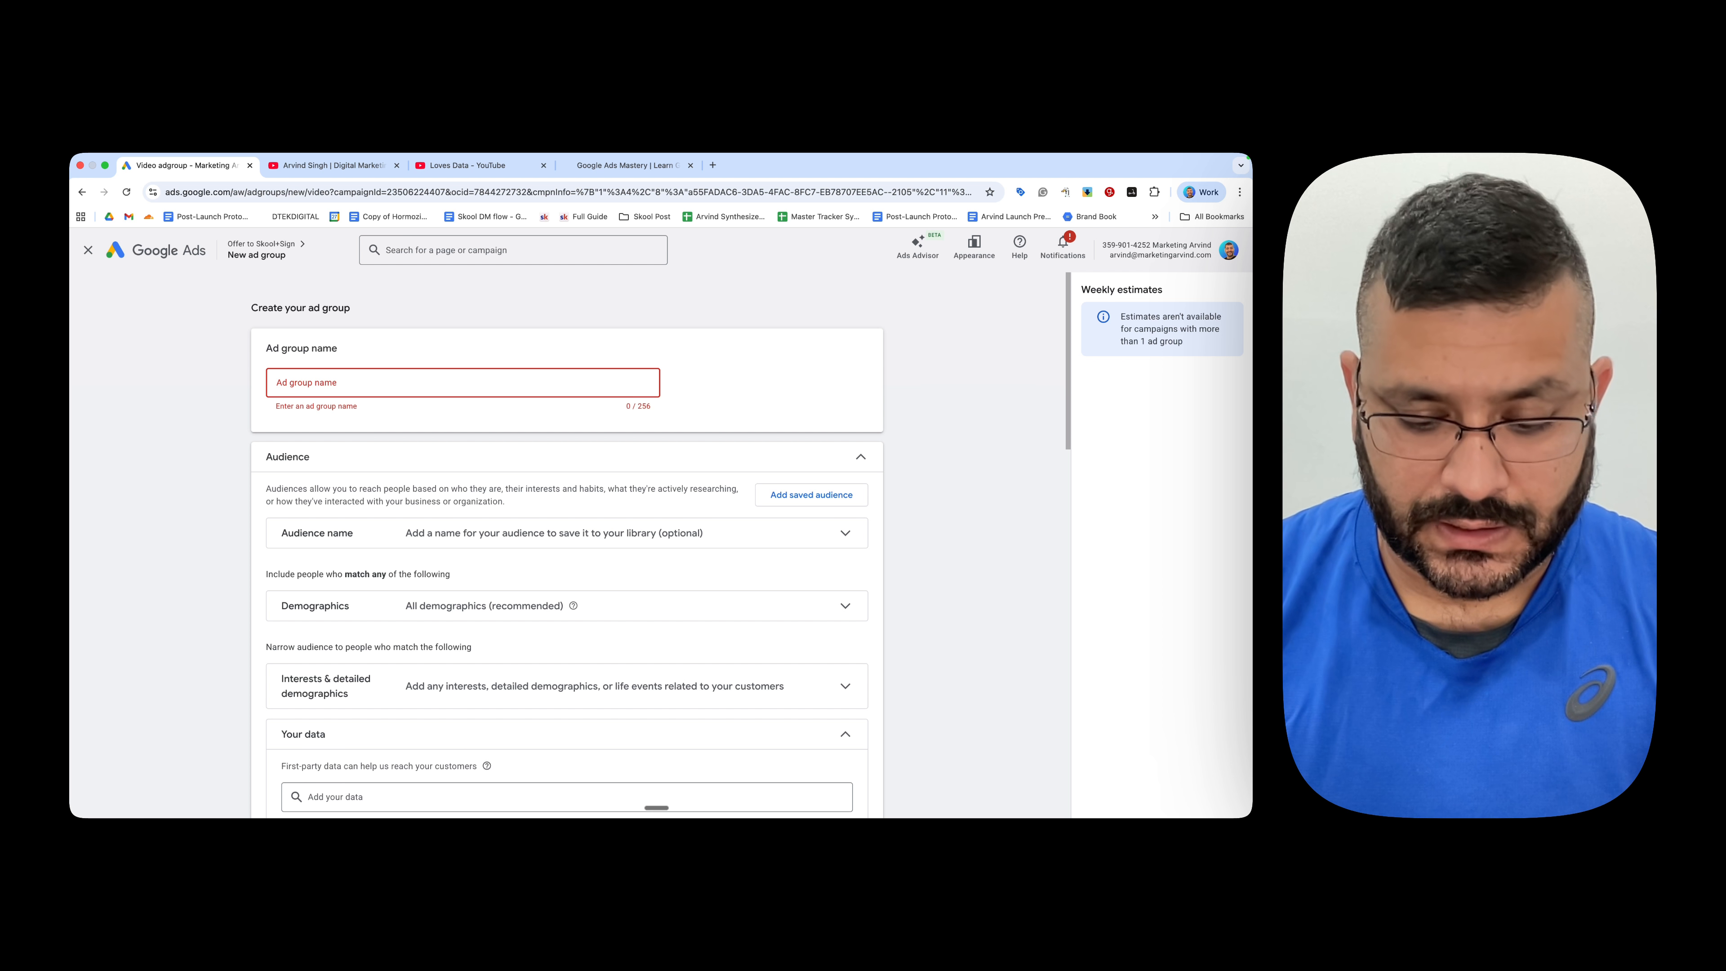
{"action": "type", "text": "Google "}
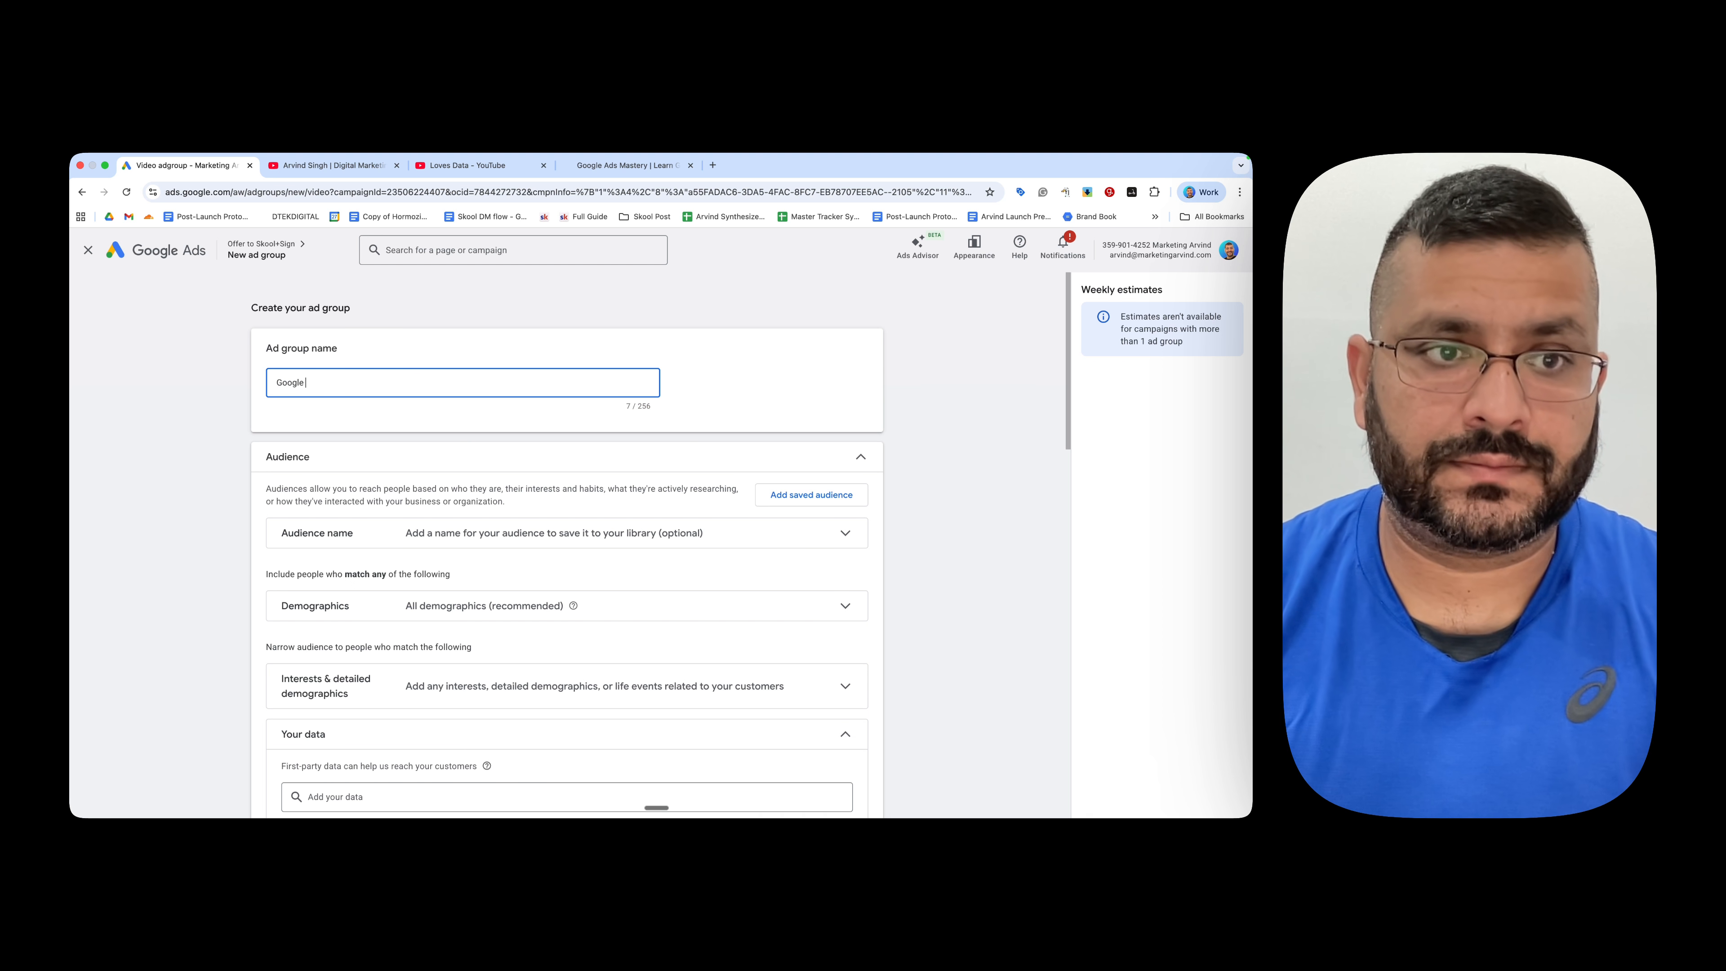
{"action": "type", "text": "Ads Keyword"}
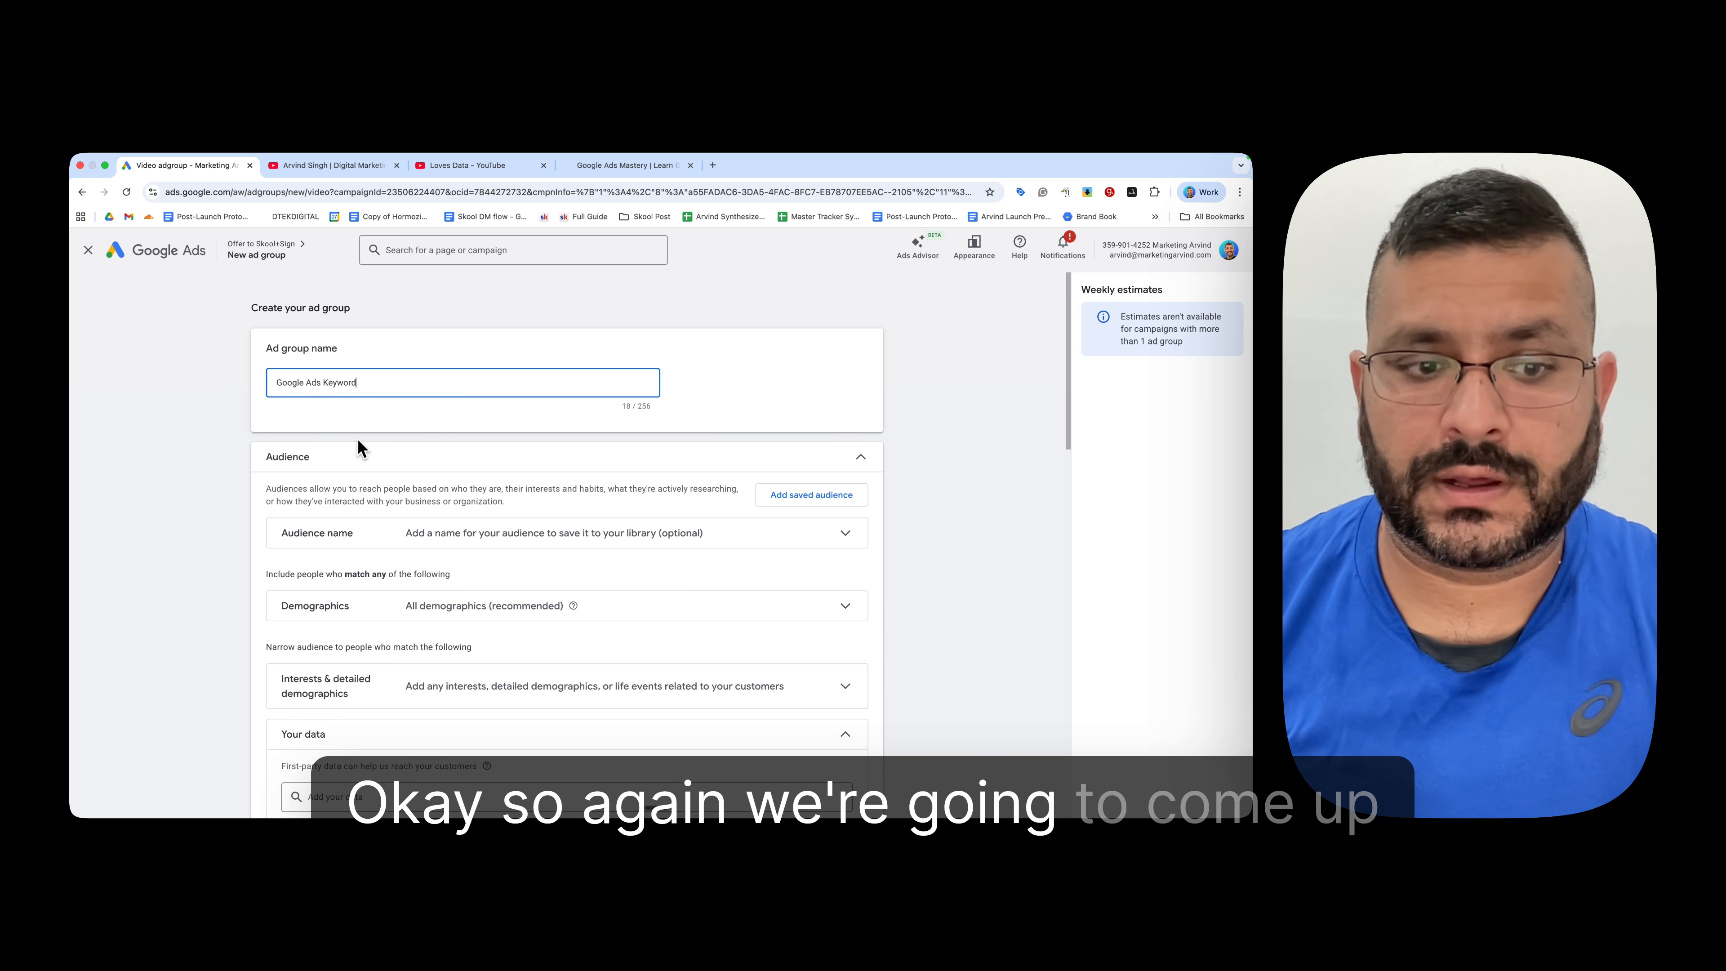
Step: Add the content keywords "Google Ads Tutorial", "Google ads Coaching" and "Google ads free course" to the new ad group, one per line
{"action": "scroll", "coordinate": [359, 441], "scroll_direction": "down", "scroll_amount": 10}
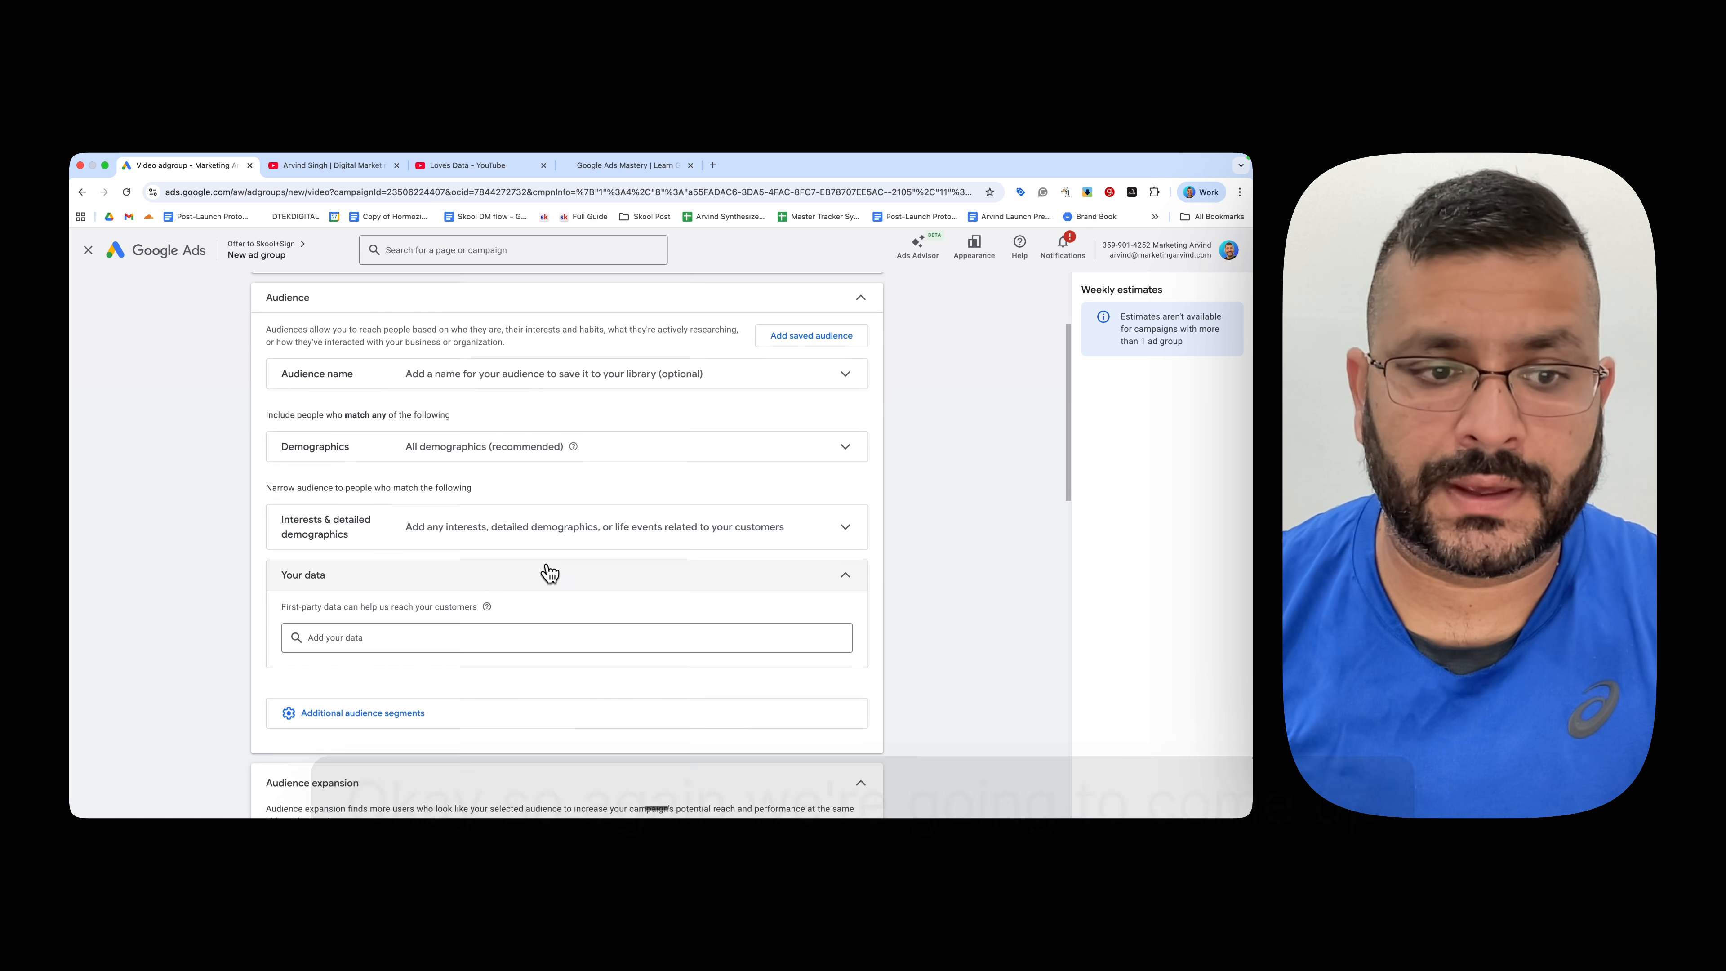
{"action": "left_click", "coordinate": [469, 423]}
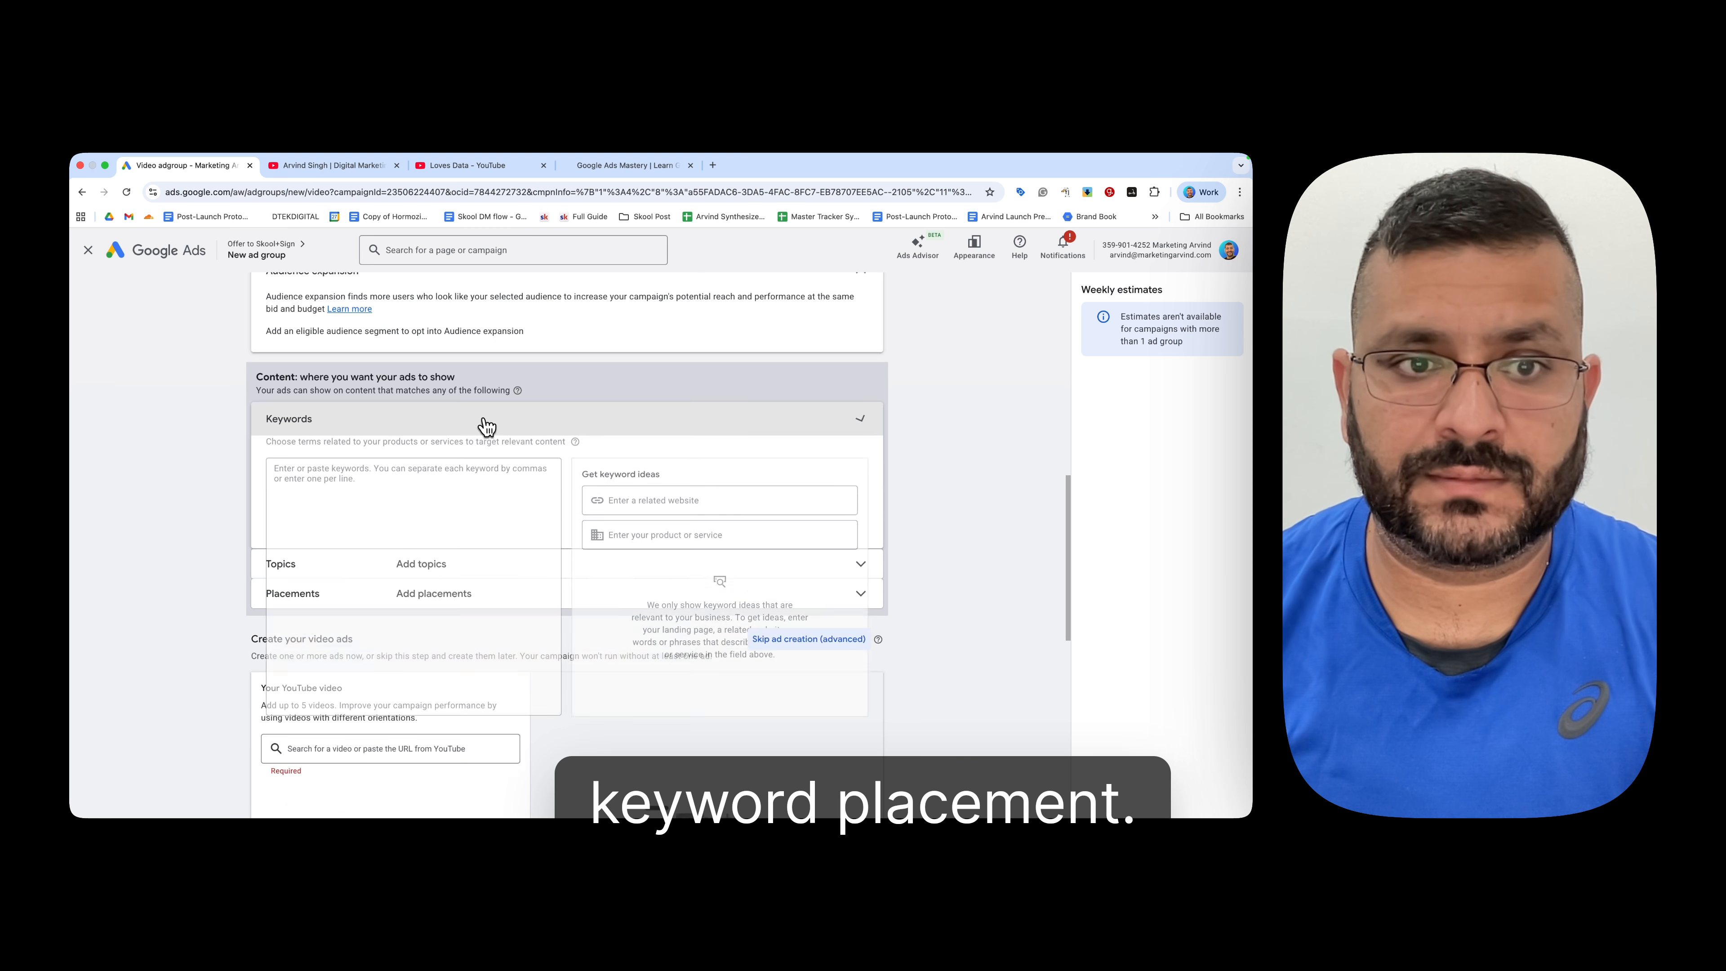
{"action": "type", "text": "Goog"}
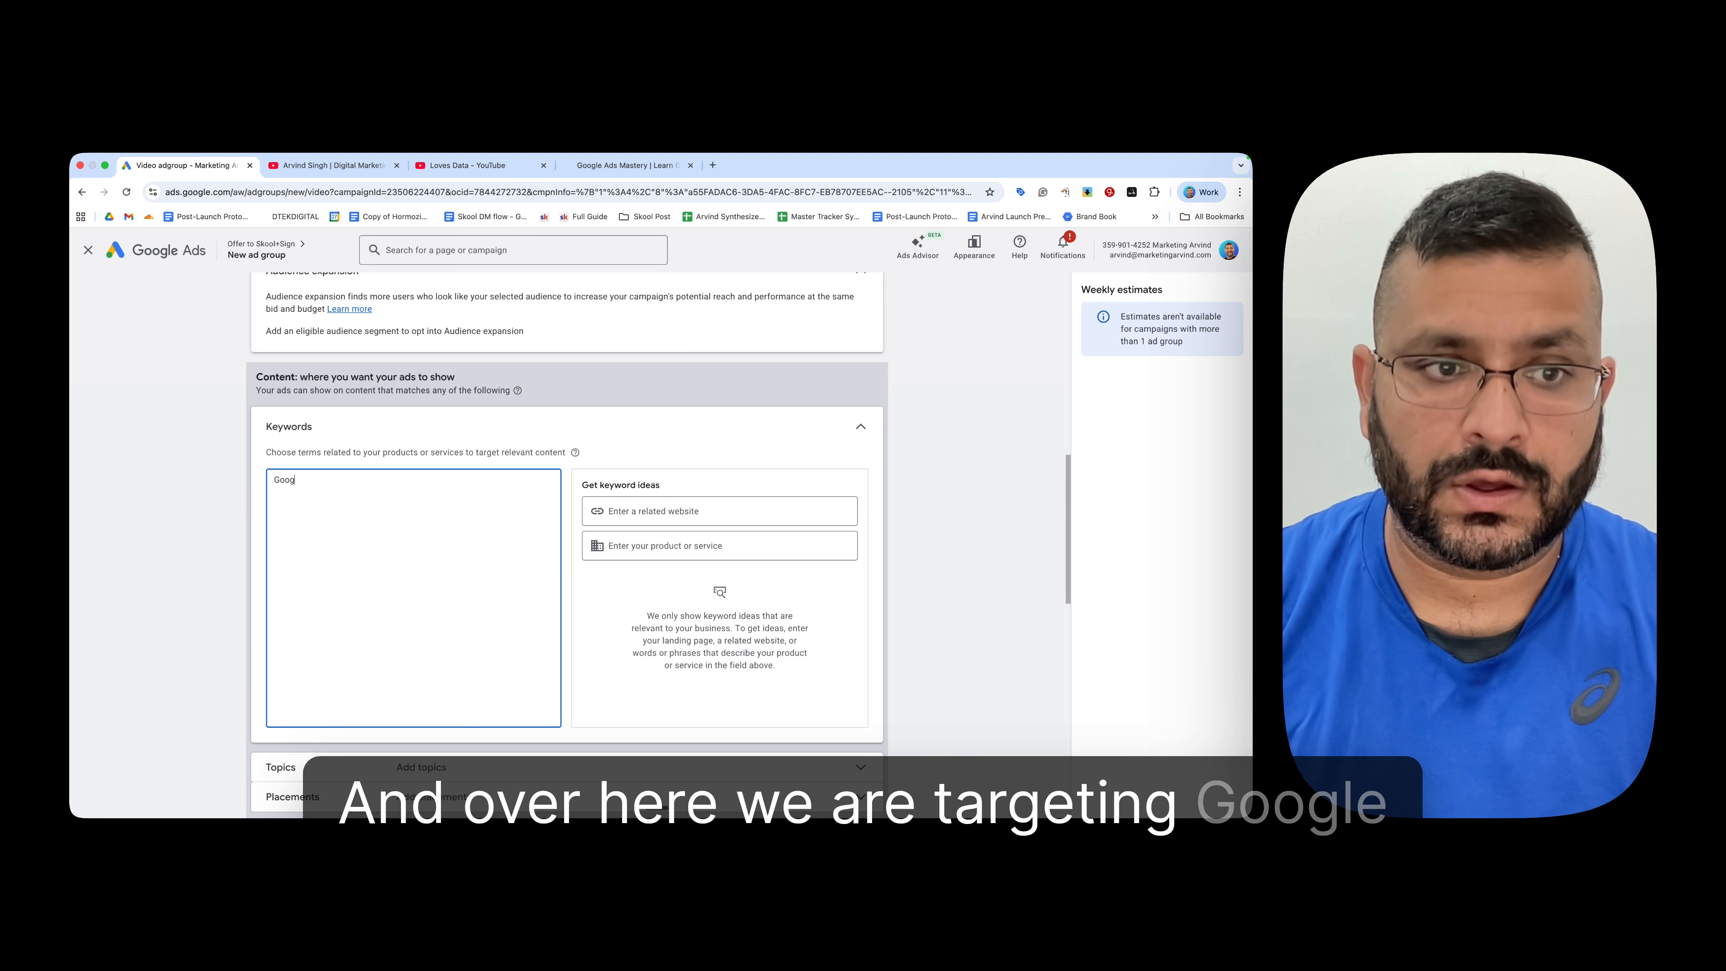
{"action": "type", "text": "le Ads Tu"}
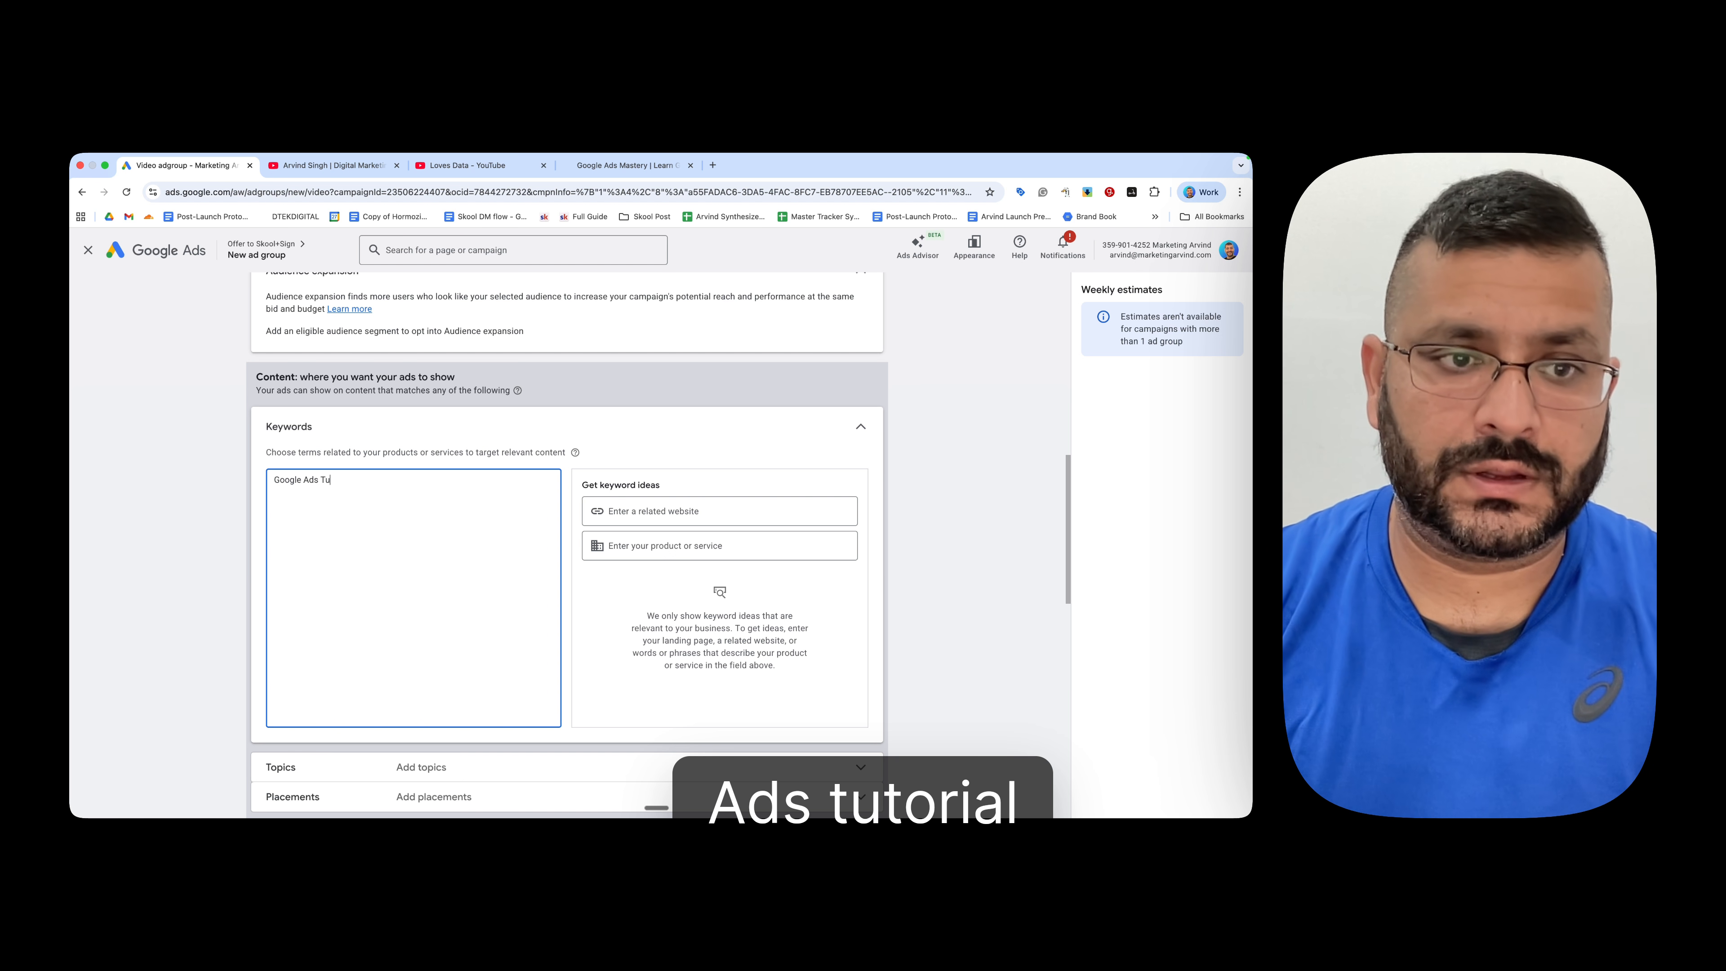
{"action": "type", "text": "torial Goo"}
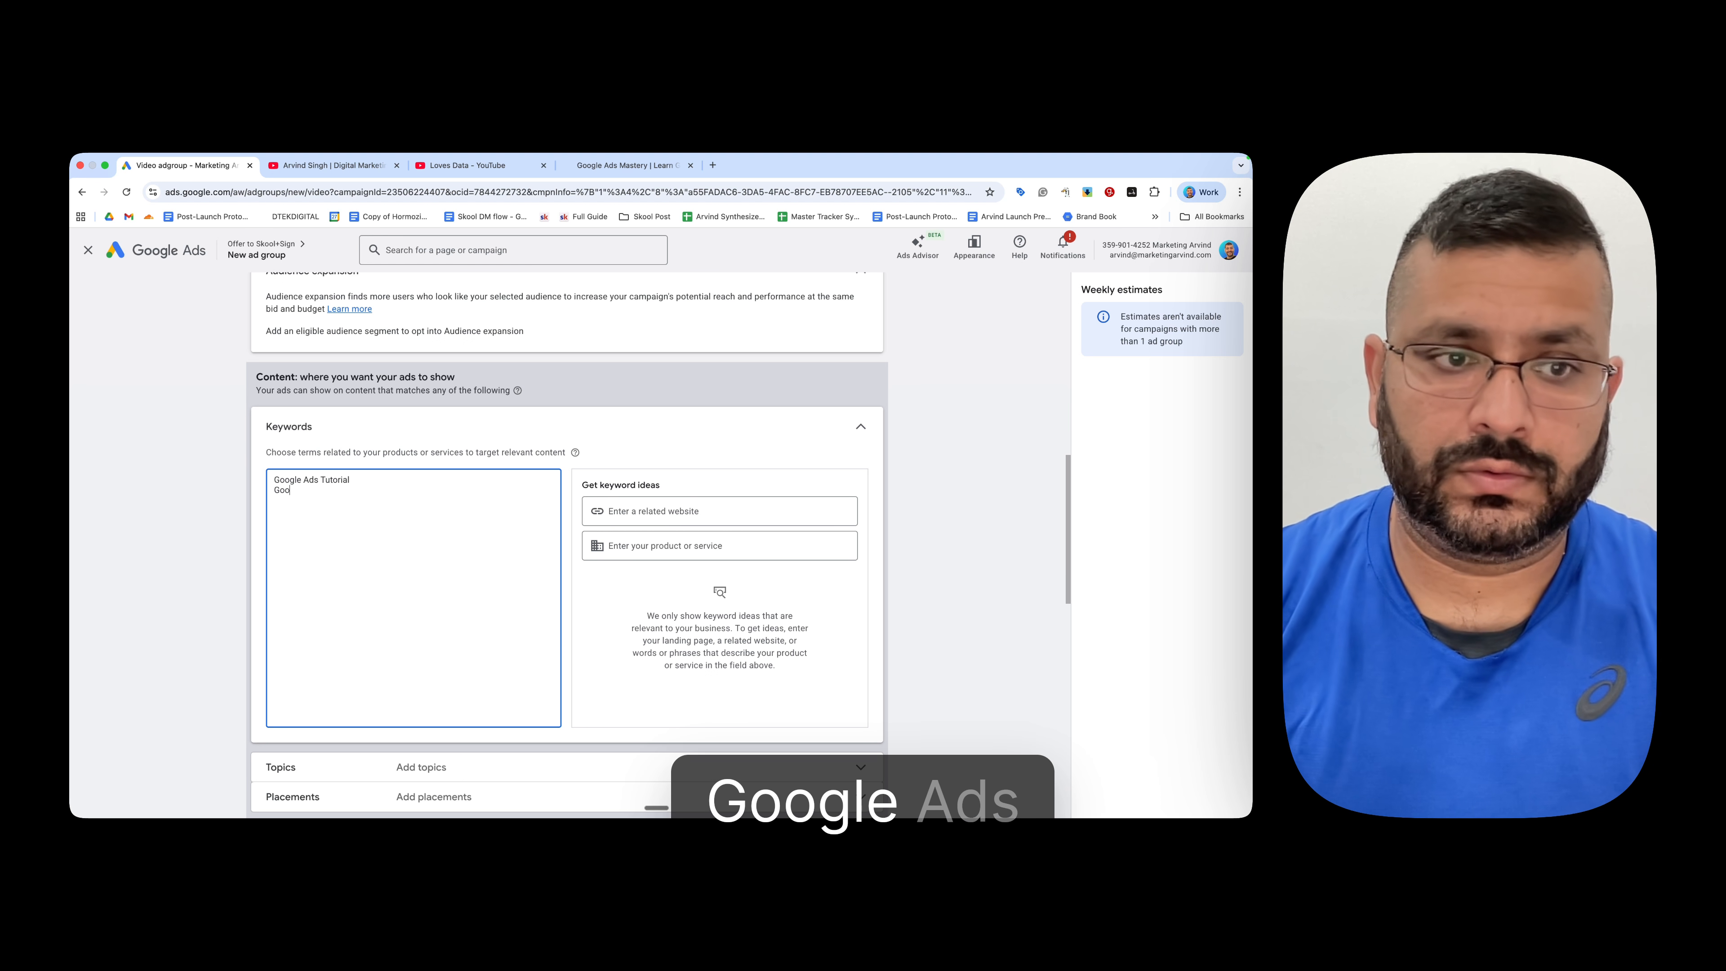
{"action": "type", "text": "gle ads Coa"}
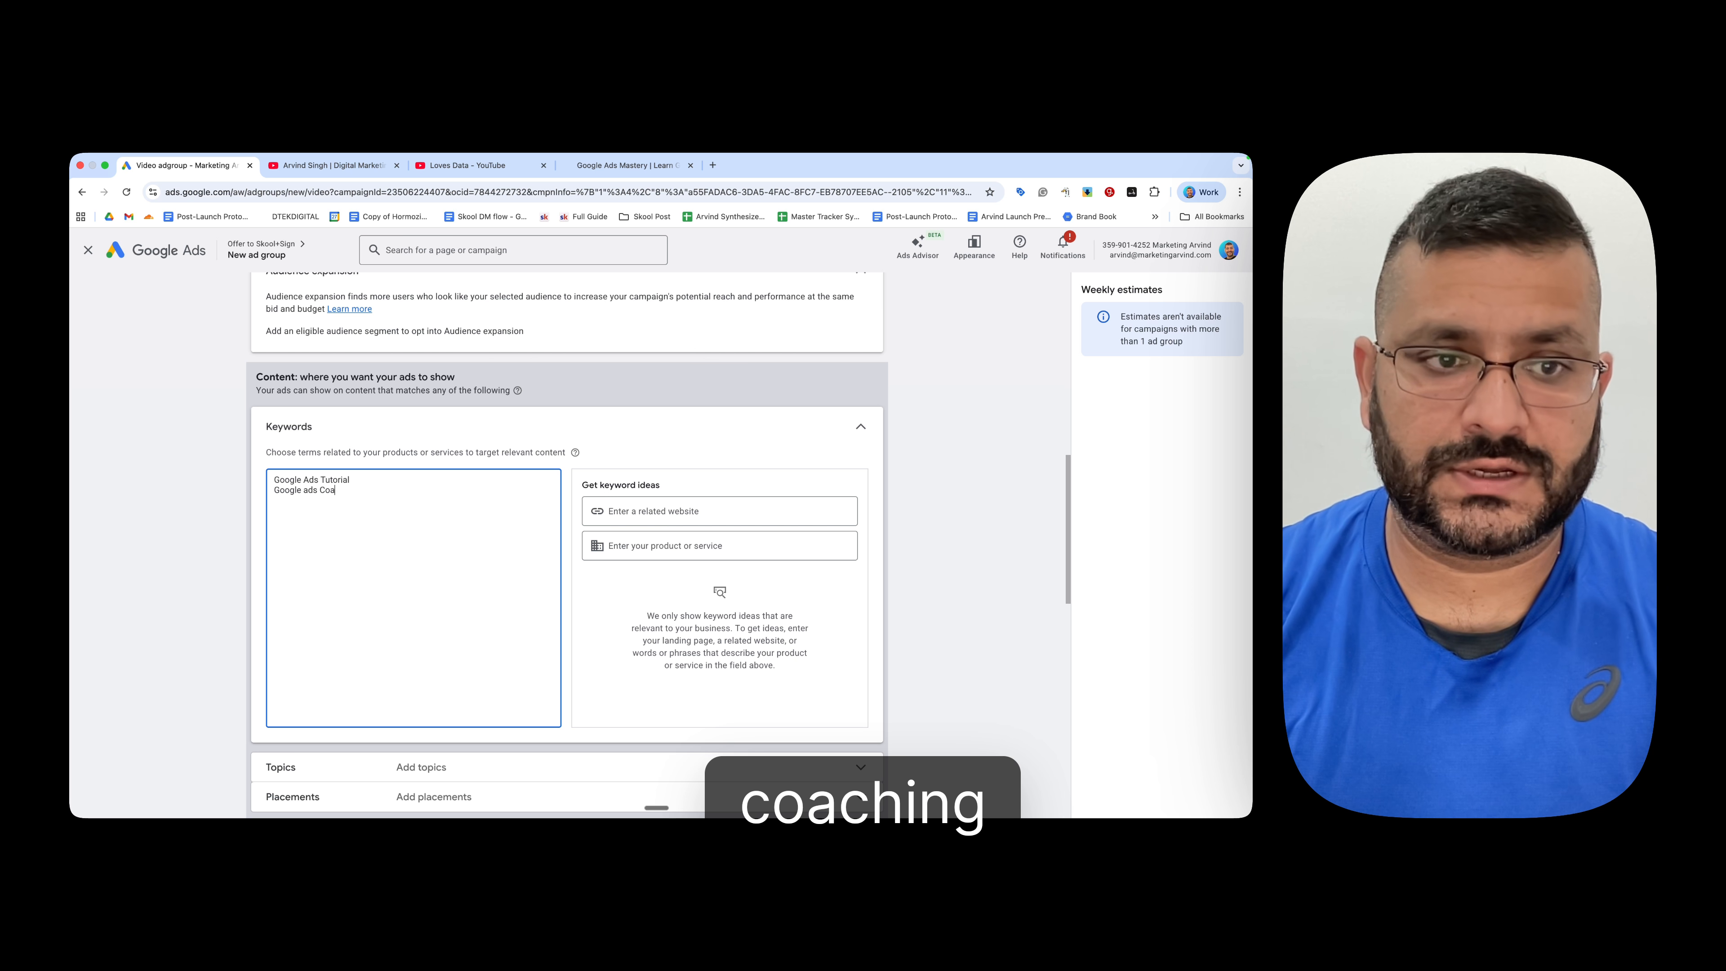
{"action": "type", "text": "ching Google"}
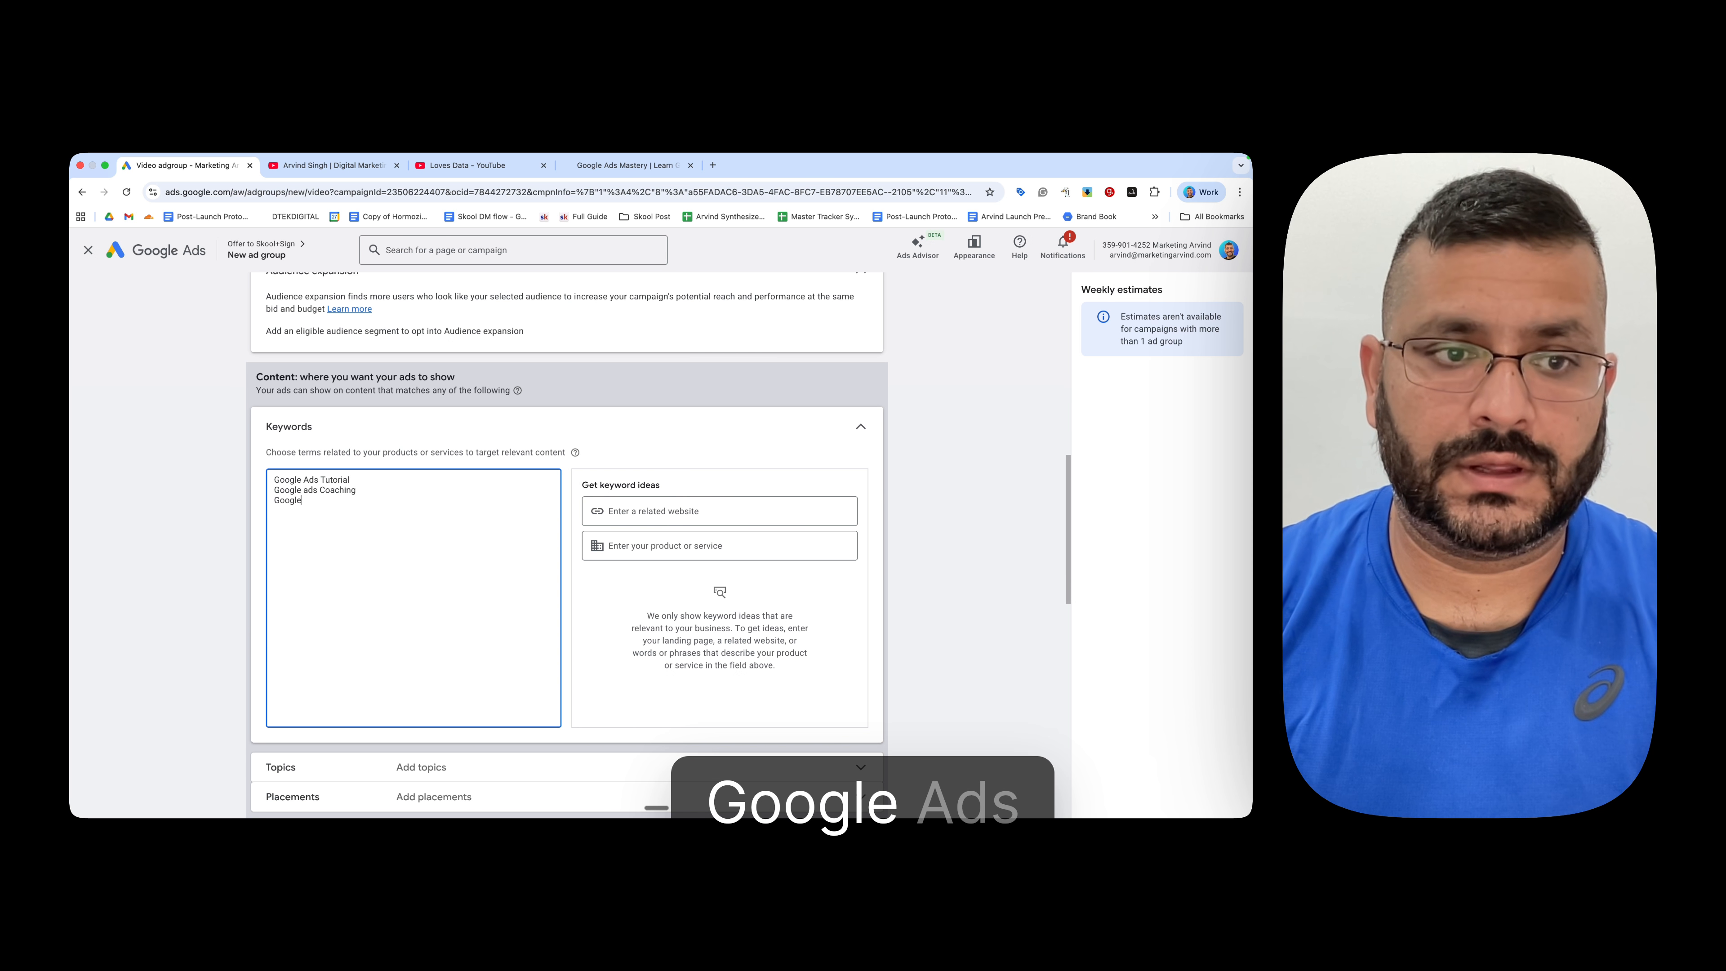
{"action": "type", "text": " ads free course"}
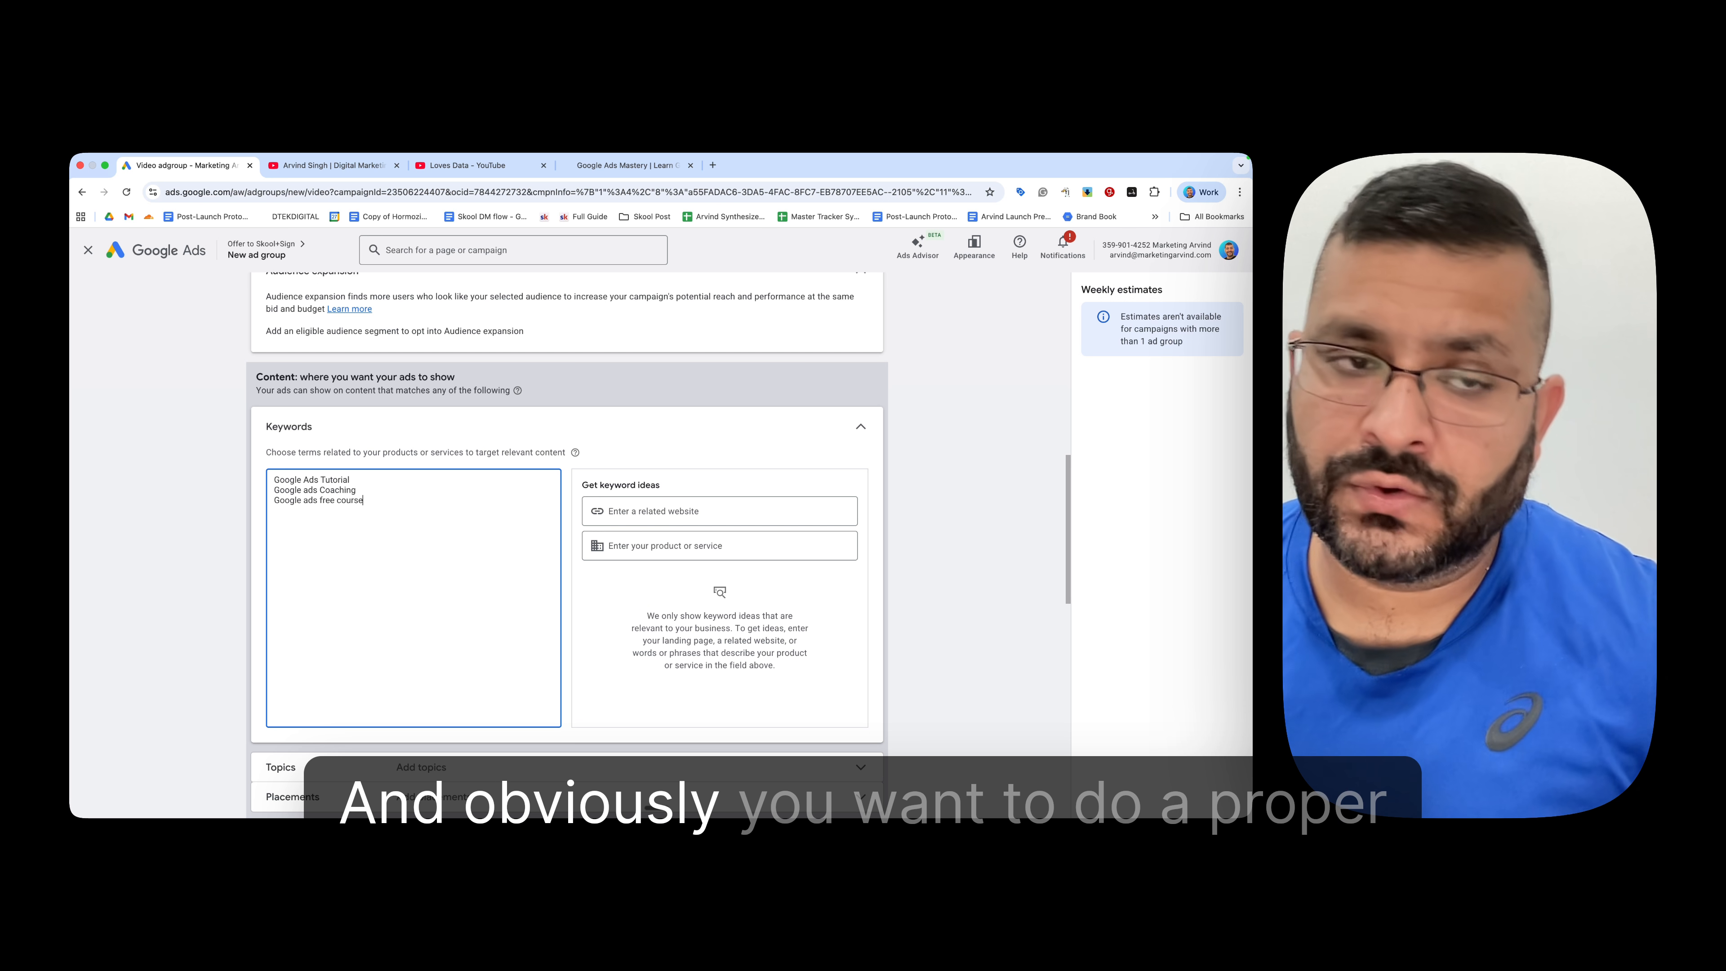
{"action": "scroll", "coordinate": [567, 510], "scroll_direction": "down", "scroll_amount": 1}
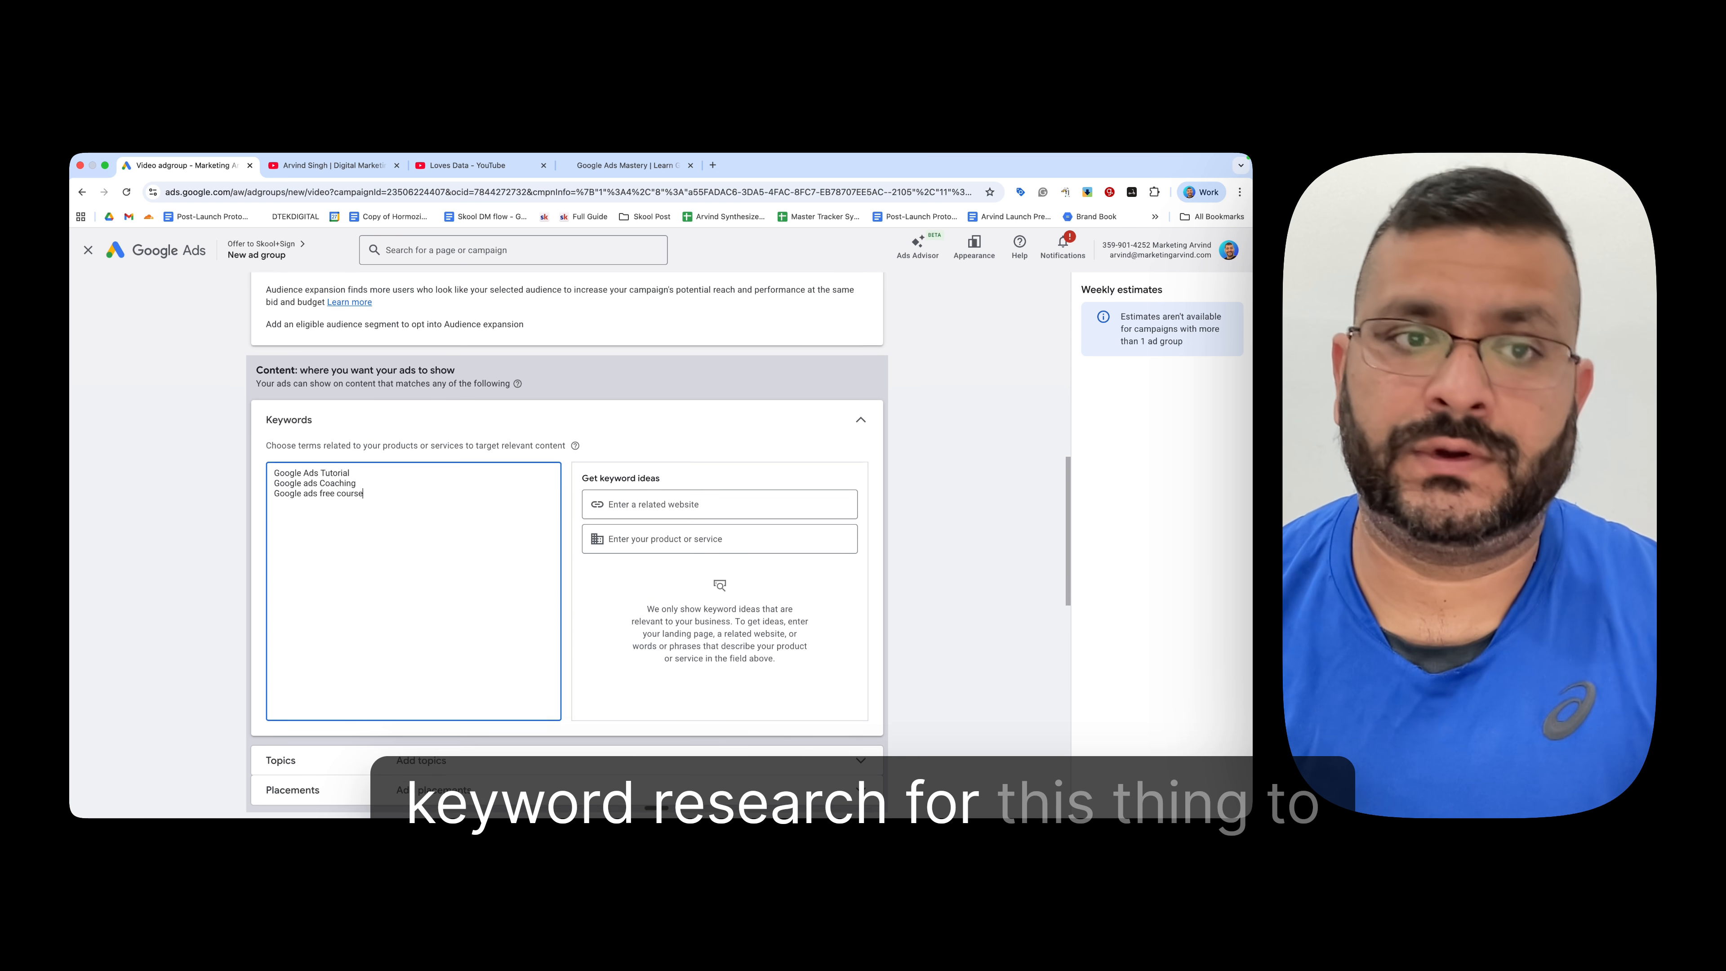
{"action": "scroll", "coordinate": [351, 509], "scroll_direction": "down", "scroll_amount": 1}
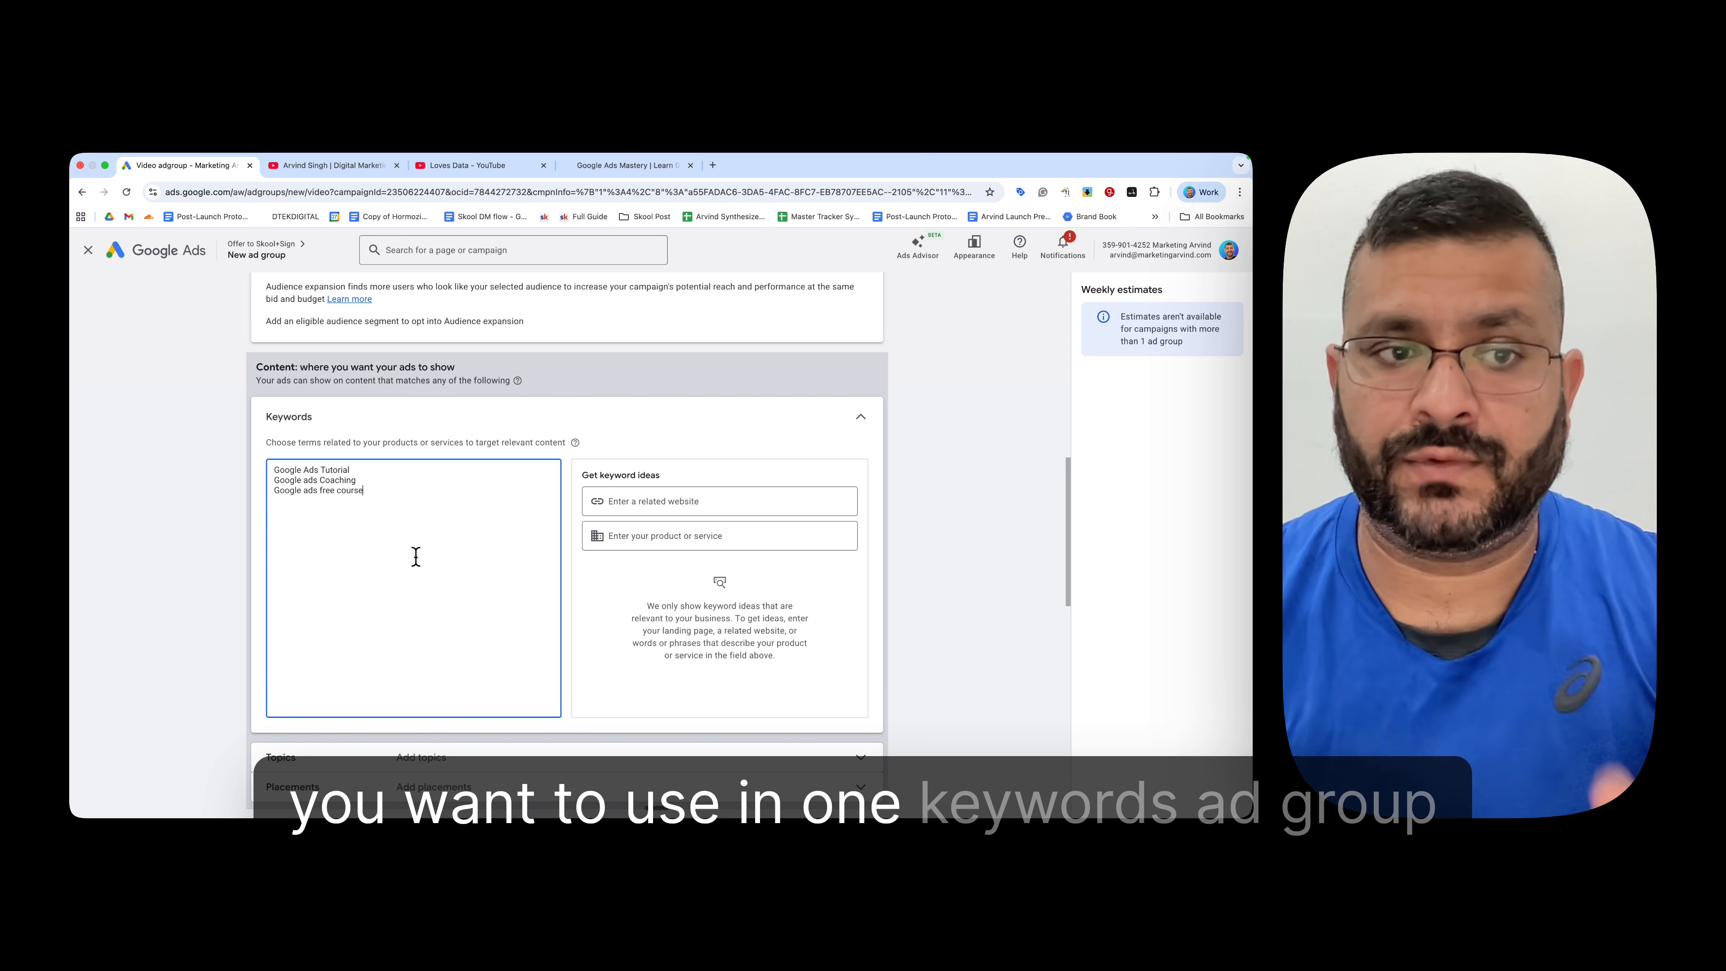
{"action": "scroll", "coordinate": [418, 556], "scroll_direction": "down", "scroll_amount": 7}
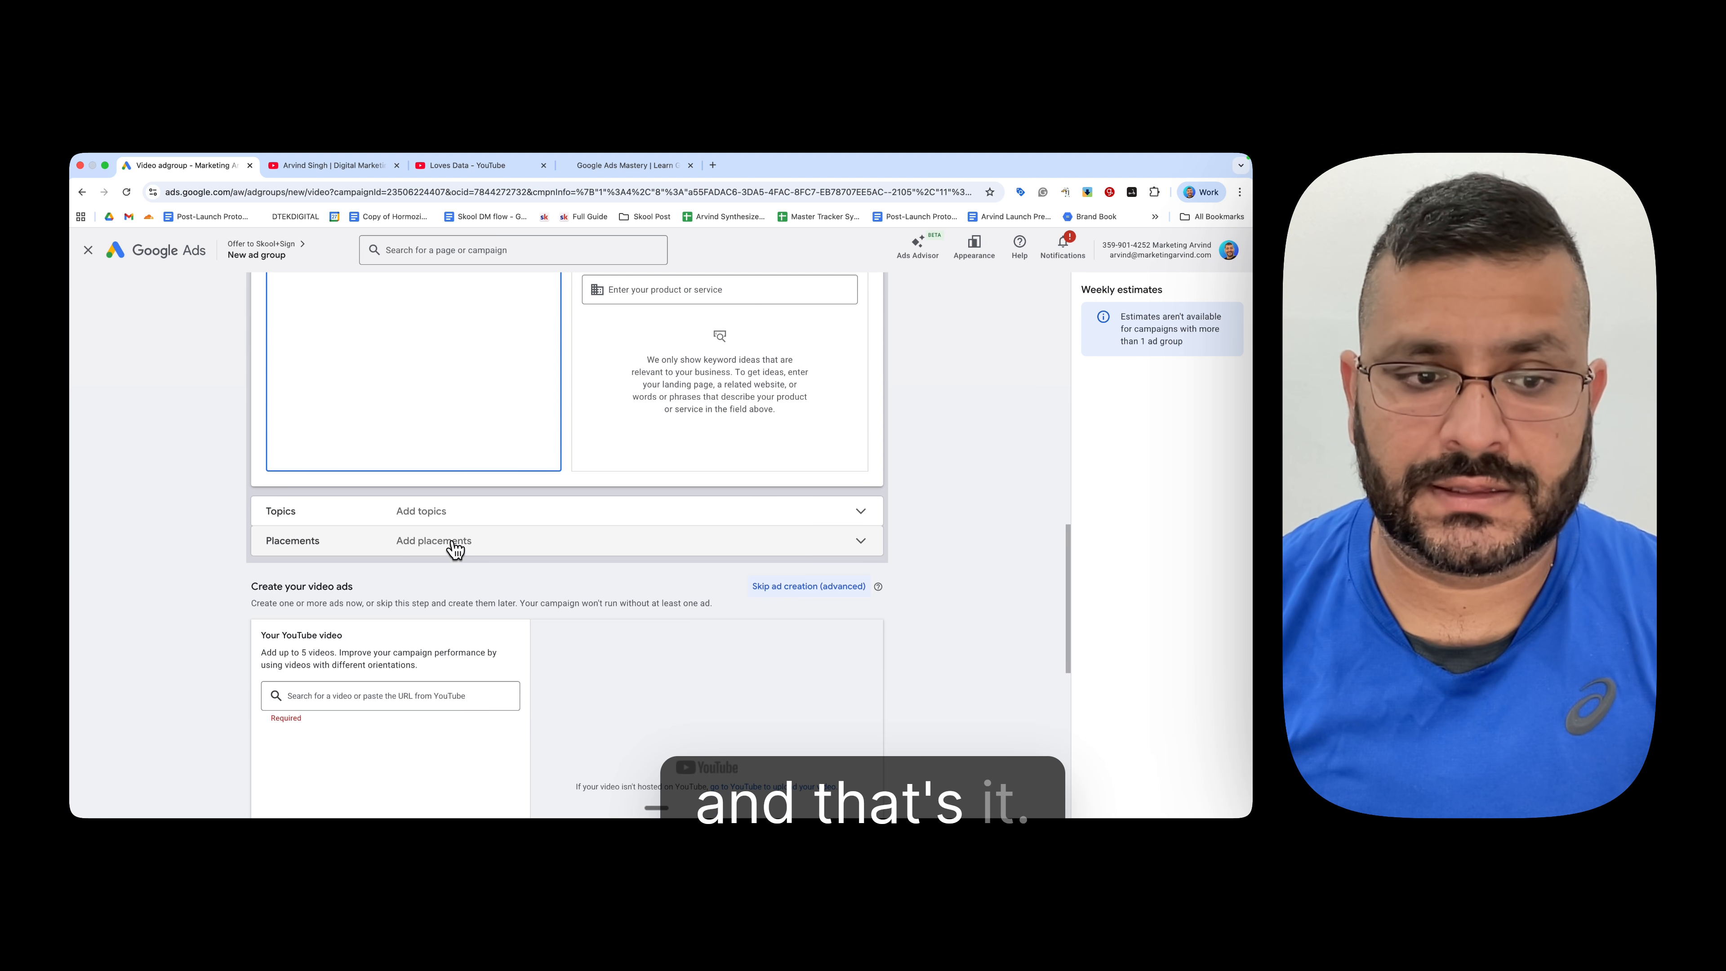
{"action": "left_click", "coordinate": [350, 485]}
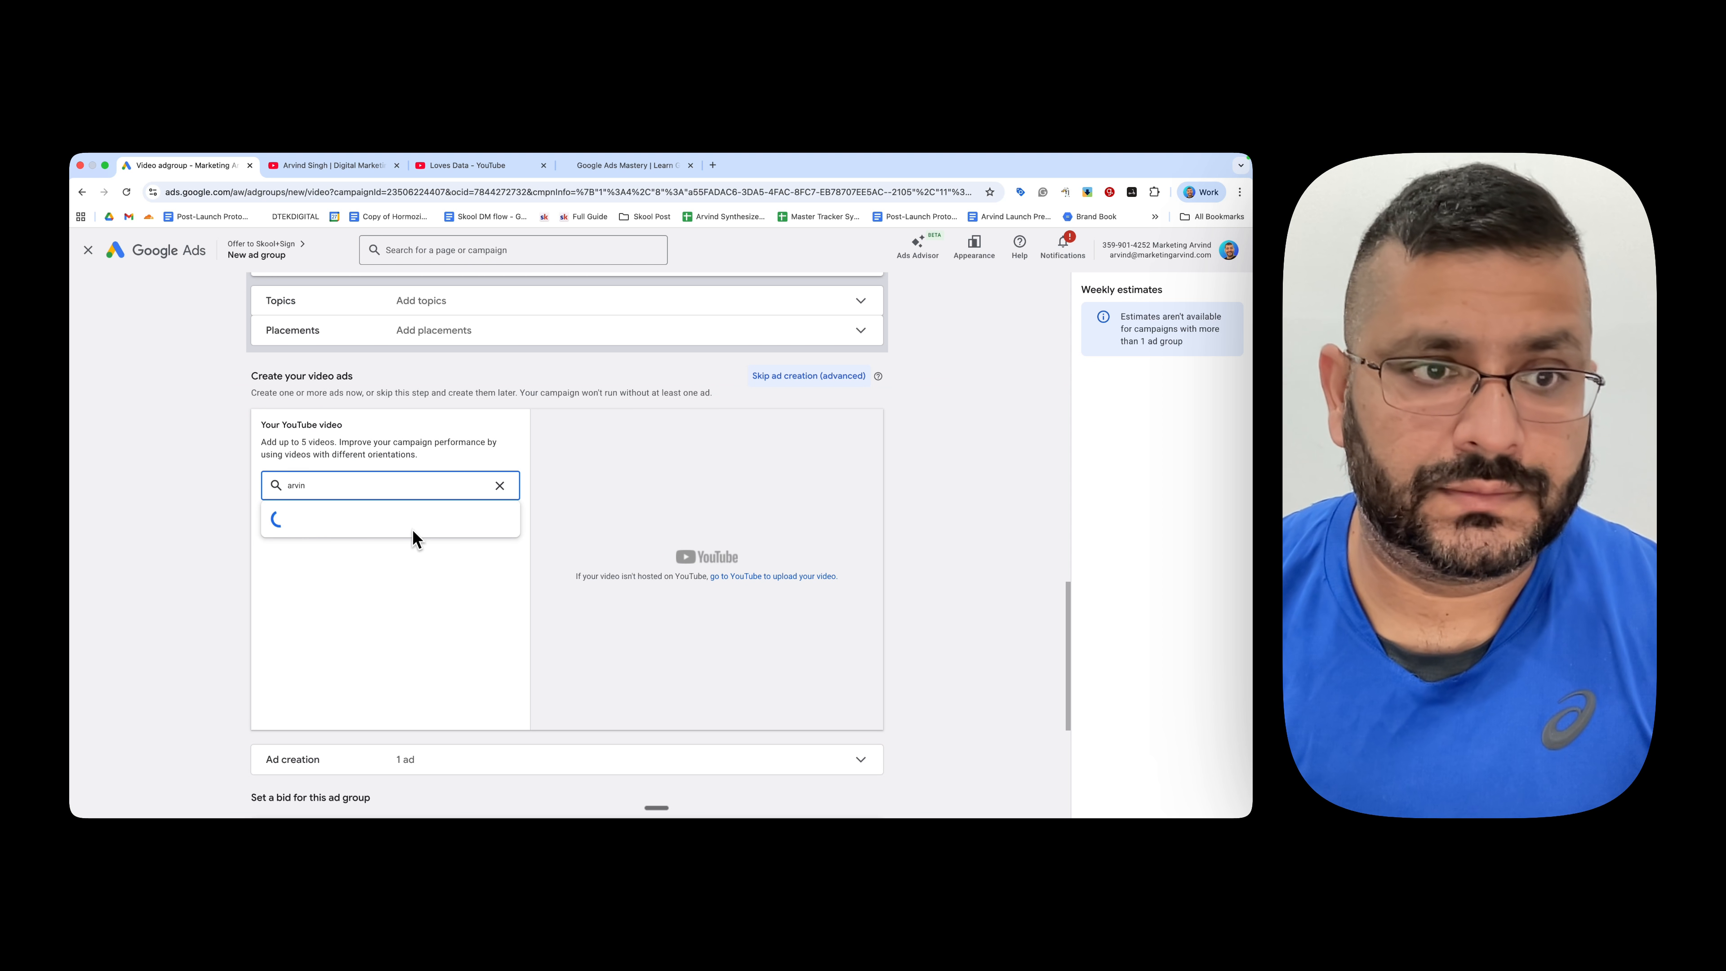
{"action": "type", "text": "https://youtu.be/JNjDf2MukAM?si=2ZV95VY4Cld6QET7"}
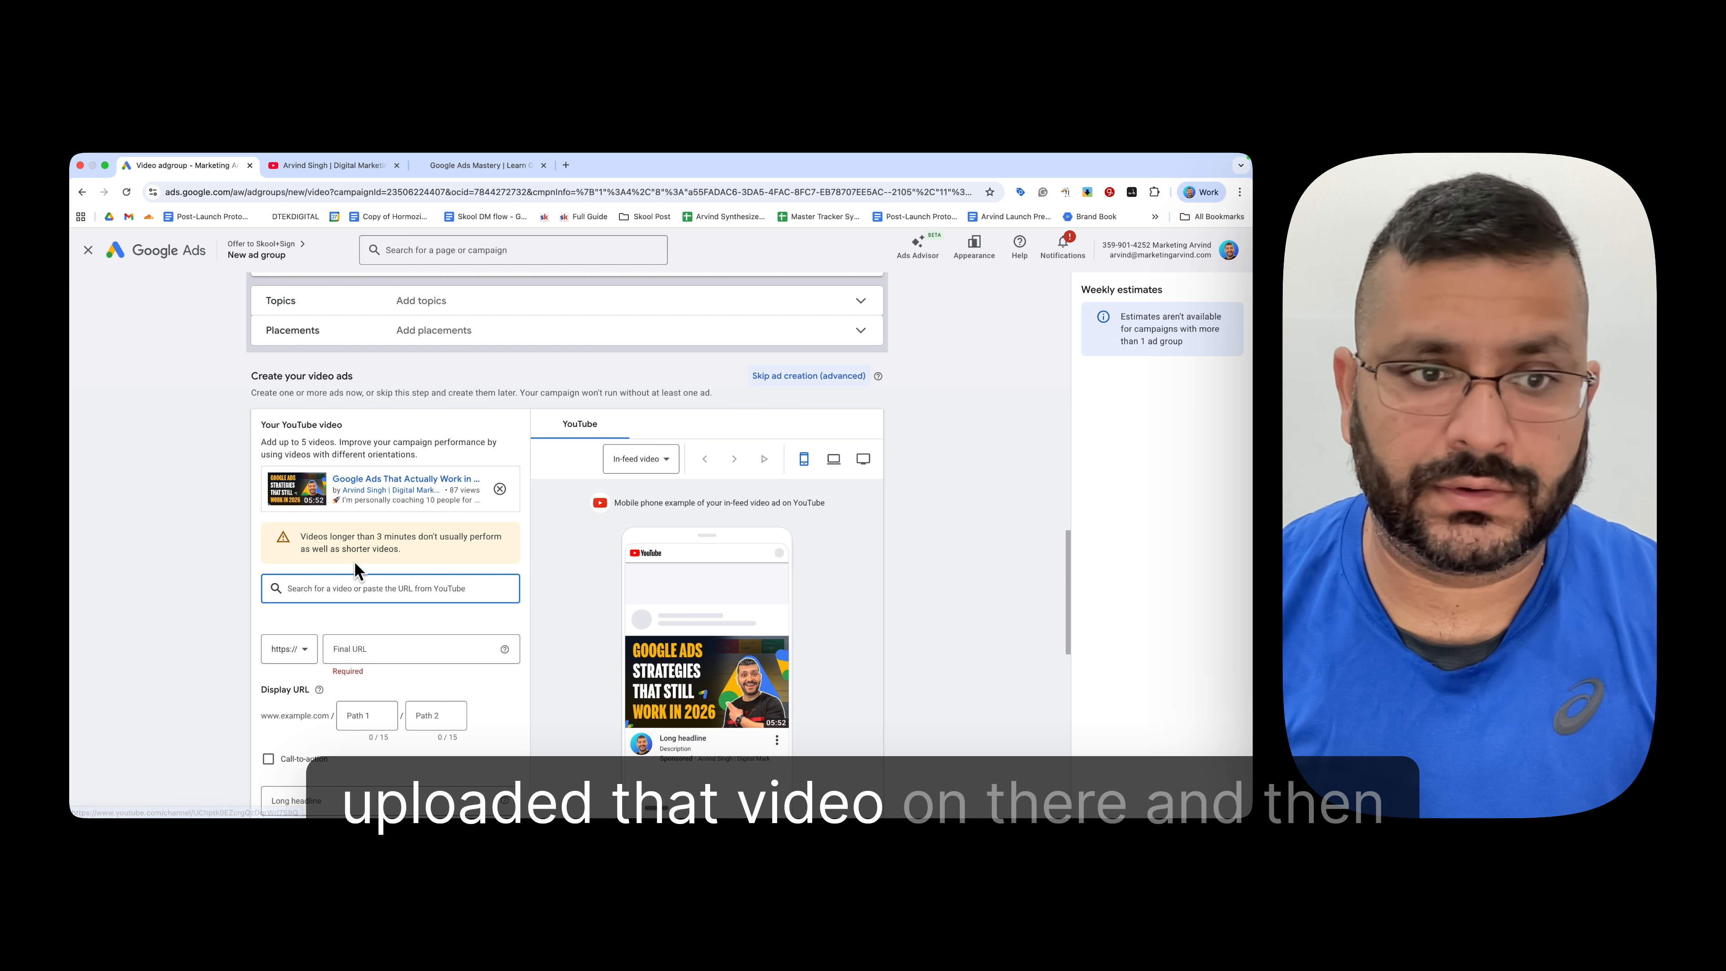
Step: Copy the website's address from its open browser page and set the ad's final URL to marketingarvind.com/
{"action": "scroll", "coordinate": [802, 621], "scroll_direction": "down", "scroll_amount": 3}
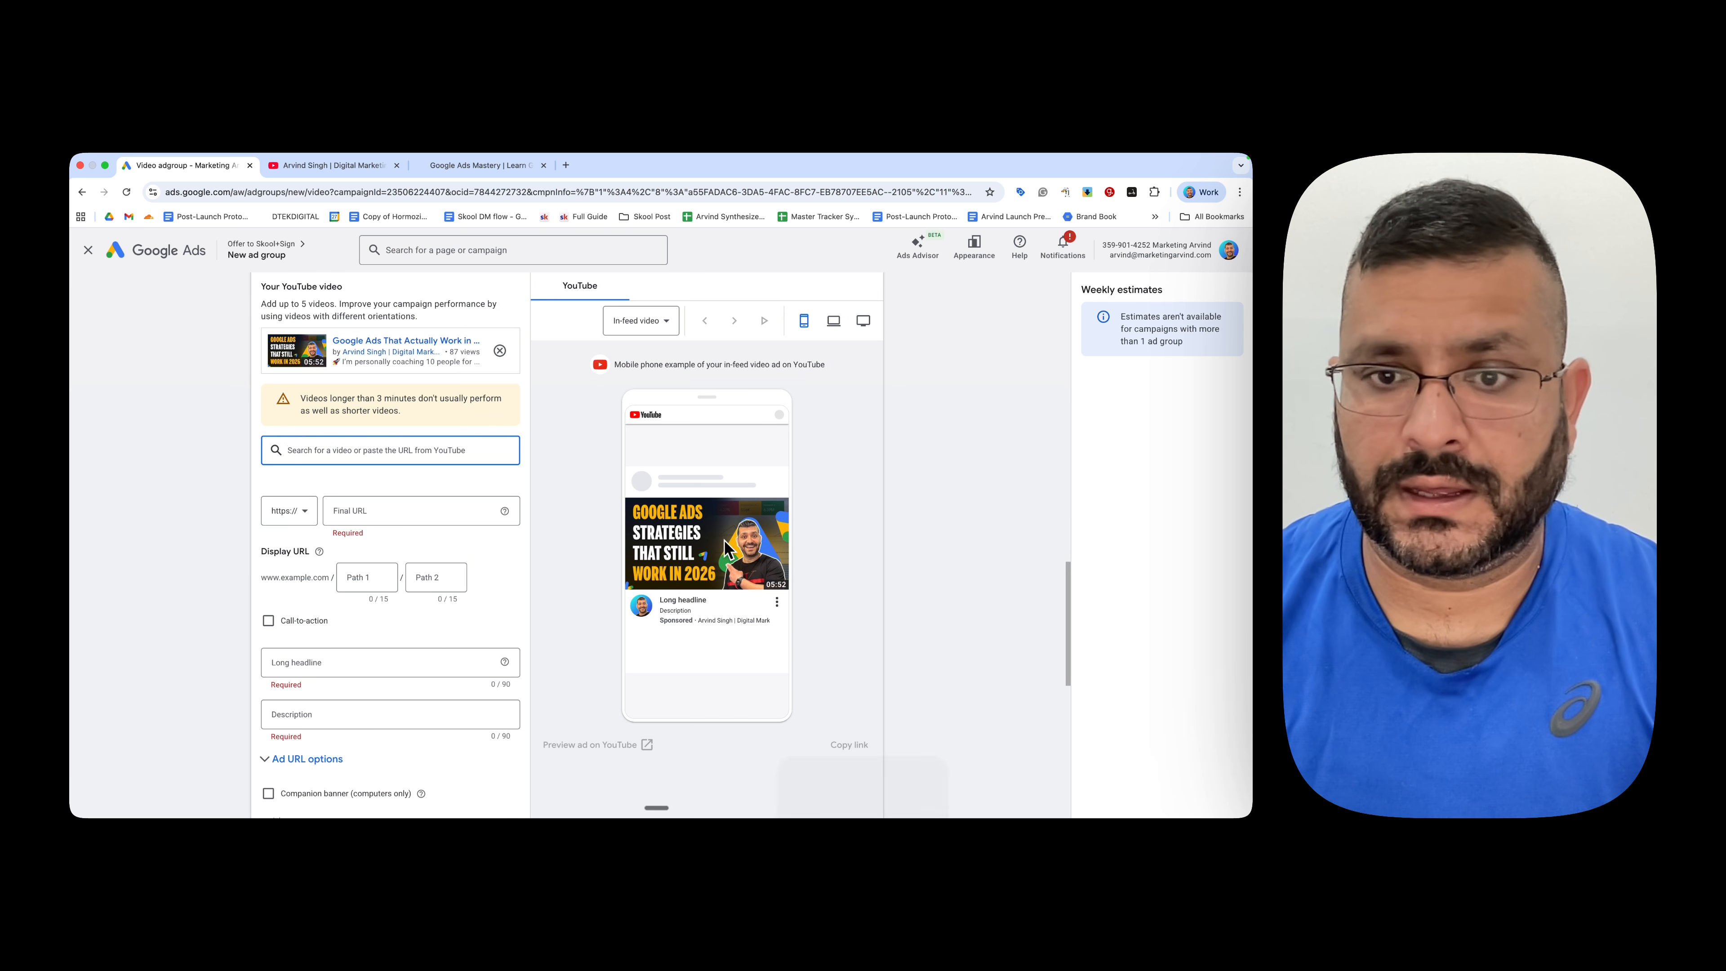
{"action": "left_click", "coordinate": [409, 510]}
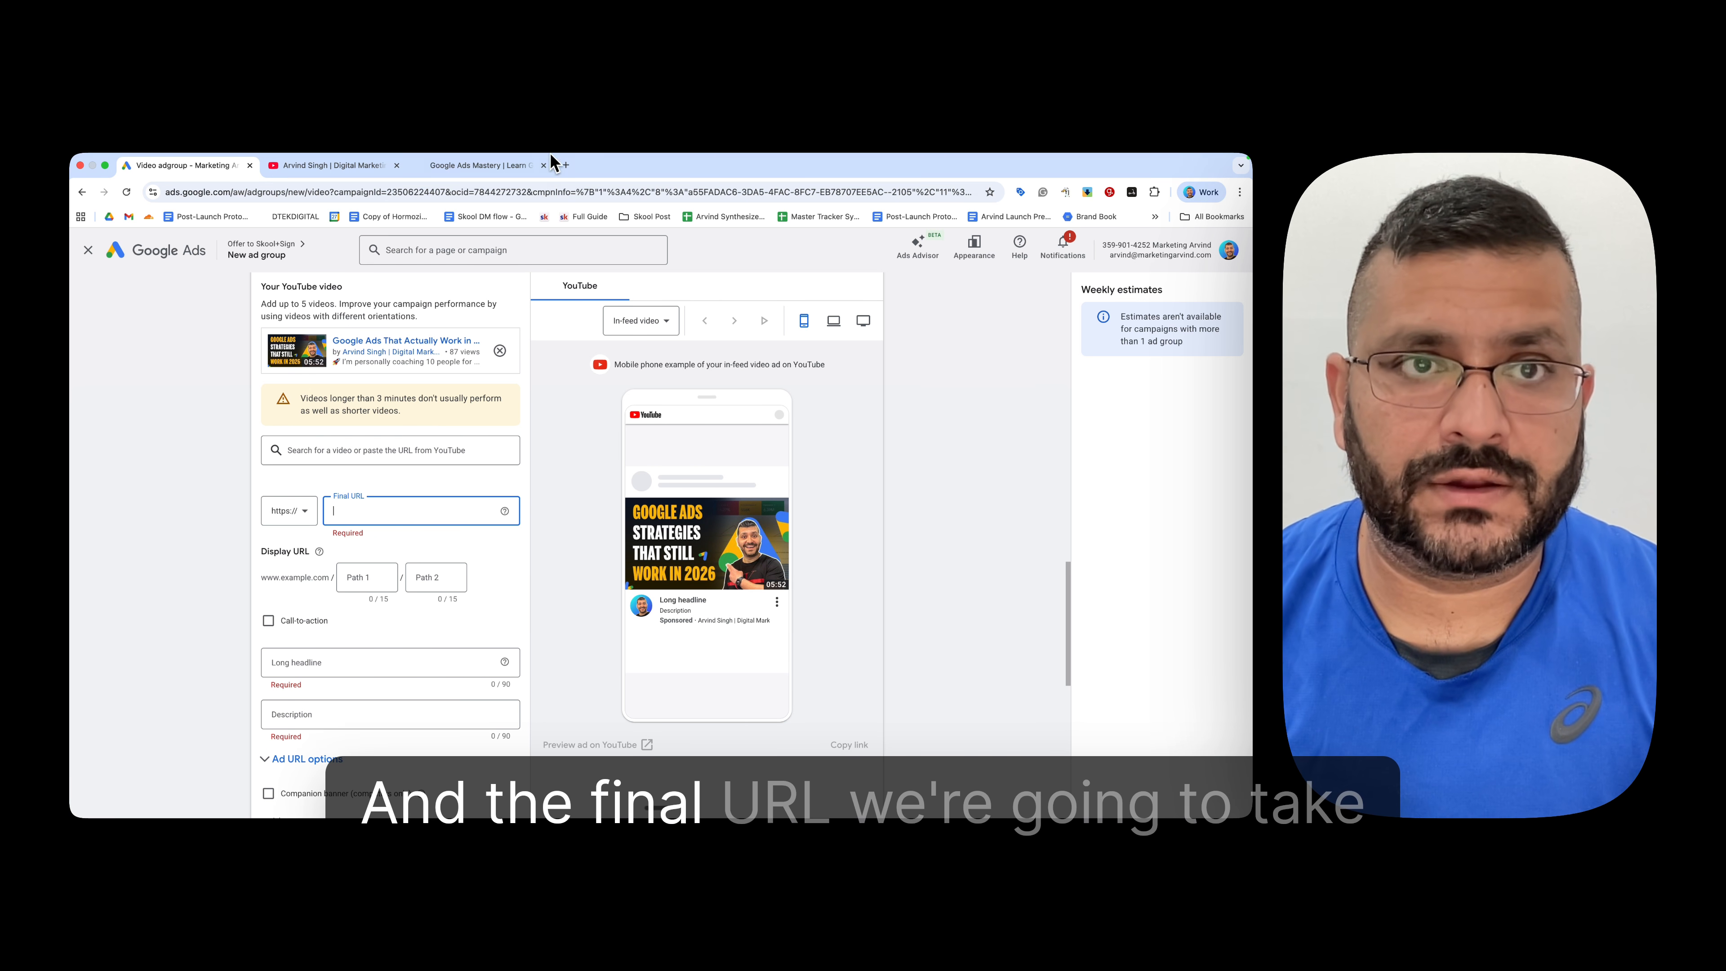
{"action": "left_click", "coordinate": [505, 165]}
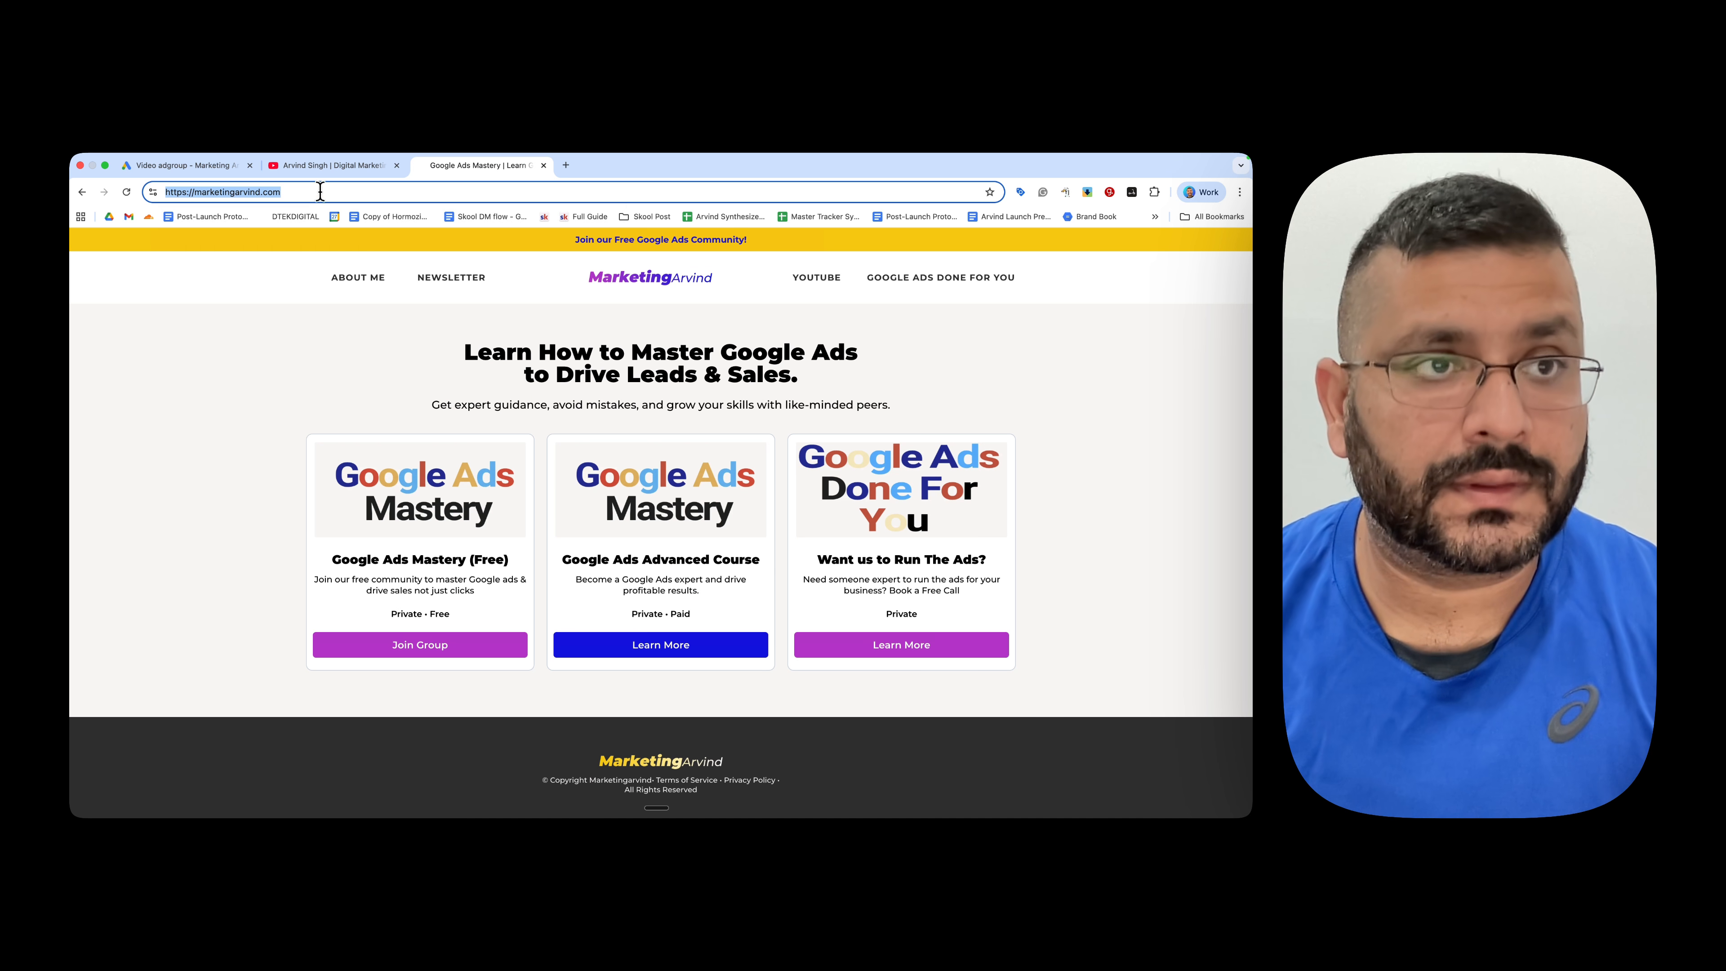
{"action": "left_click", "coordinate": [197, 165]}
{"action": "type", "text": "marketingarvind.com/"}
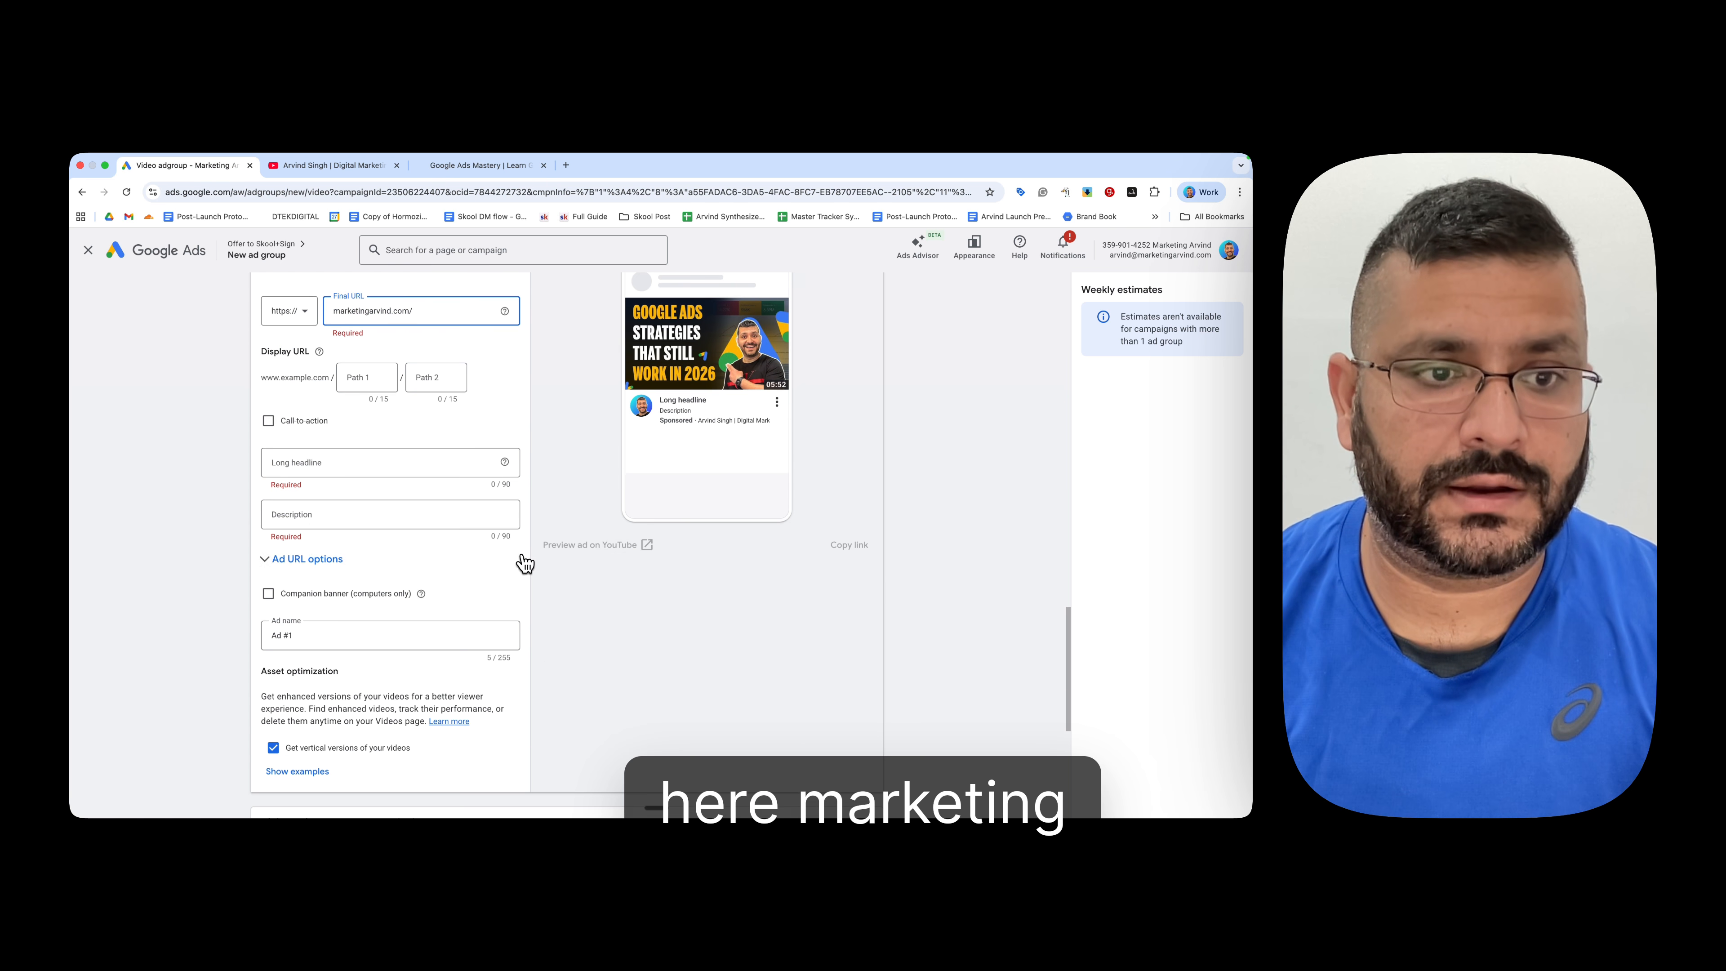
Step: Fill the long headline with the suggested "Join Our Free Community…" text, the description with "Learn Google Ads…", and name the ad "Google ADs Strategies"
{"action": "left_click", "coordinate": [338, 472]}
{"action": "left_click", "coordinate": [350, 529]}
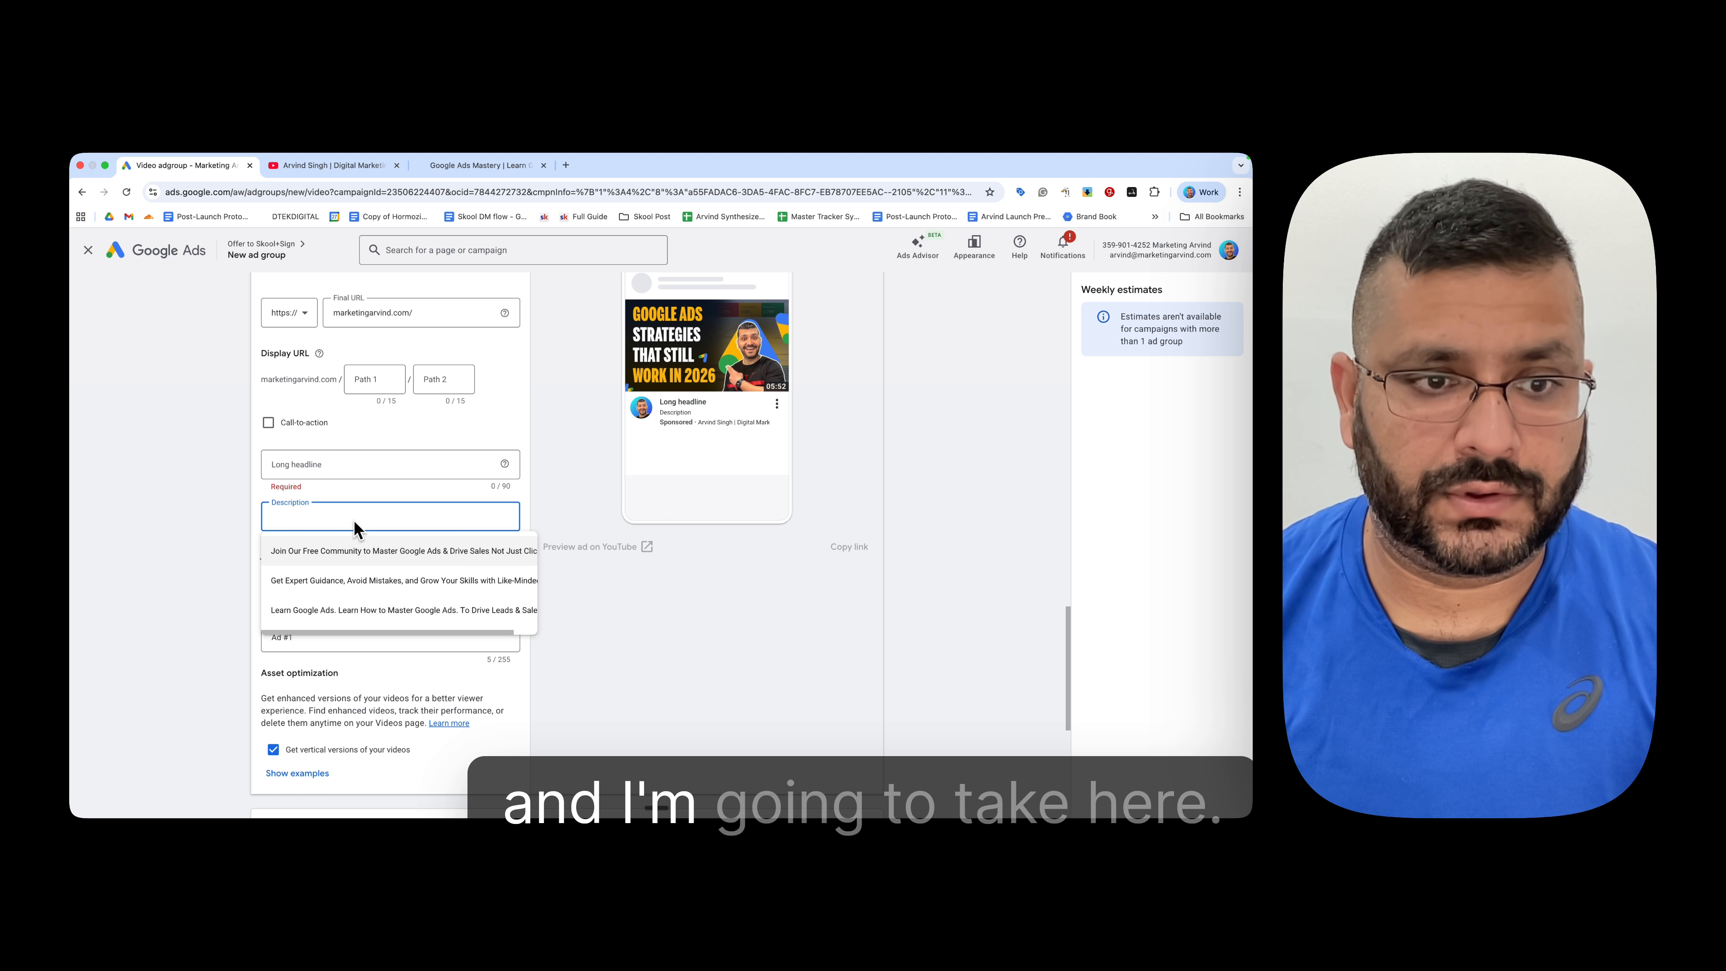
{"action": "left_click", "coordinate": [360, 554]}
{"action": "triple_click", "coordinate": [378, 518]}
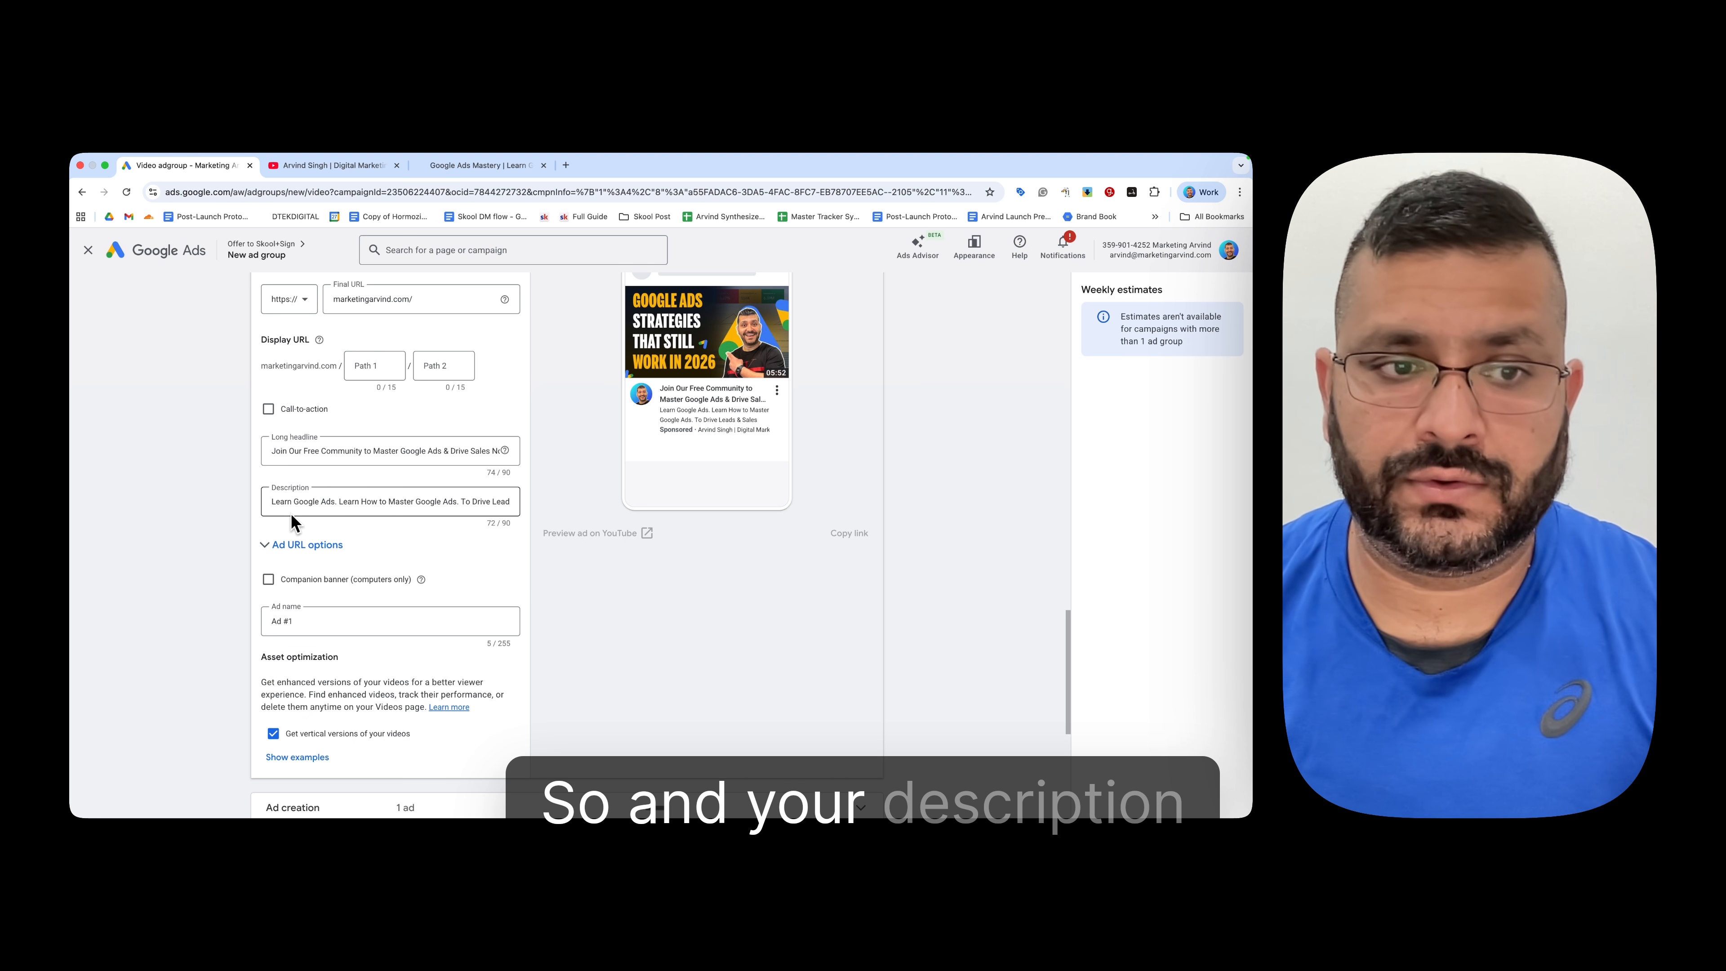
{"action": "scroll", "coordinate": [504, 506], "scroll_direction": "down", "scroll_amount": 2}
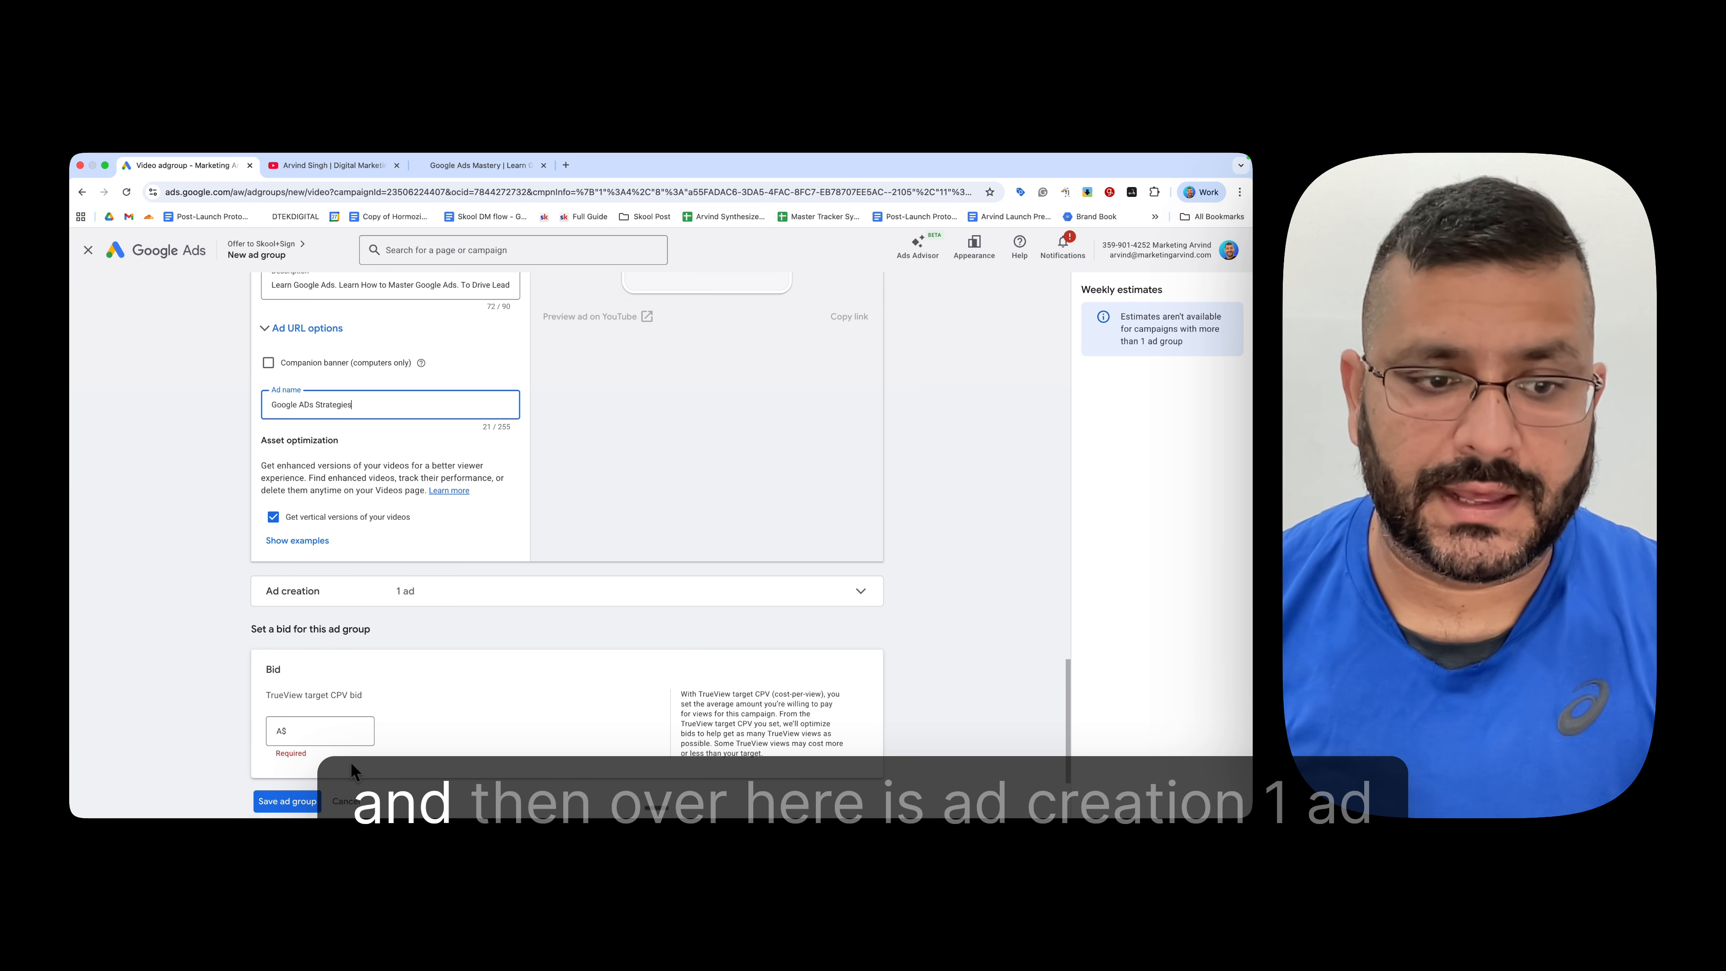
Step: Set the ad group's TrueView target CPV bid to A$0.50 and save the ad group
{"action": "left_click", "coordinate": [464, 593]}
{"action": "scroll", "coordinate": [527, 601], "scroll_direction": "down", "scroll_amount": 1}
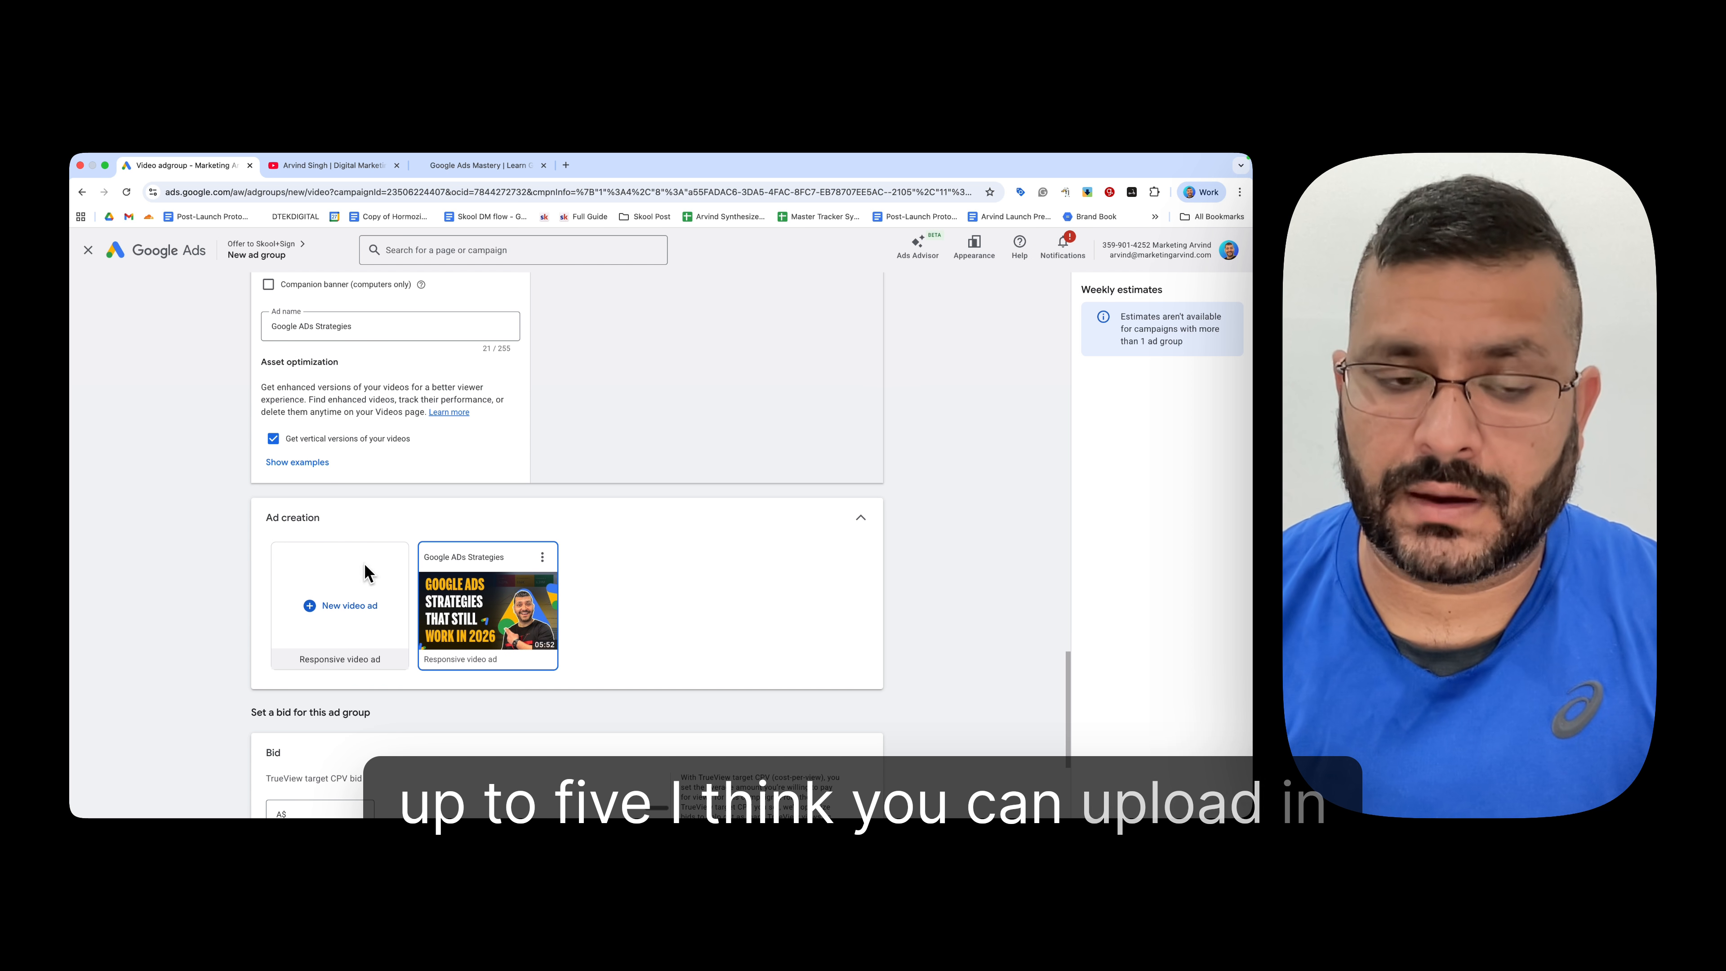
{"action": "scroll", "coordinate": [455, 653], "scroll_direction": "down", "scroll_amount": 3}
{"action": "left_click", "coordinate": [336, 625]}
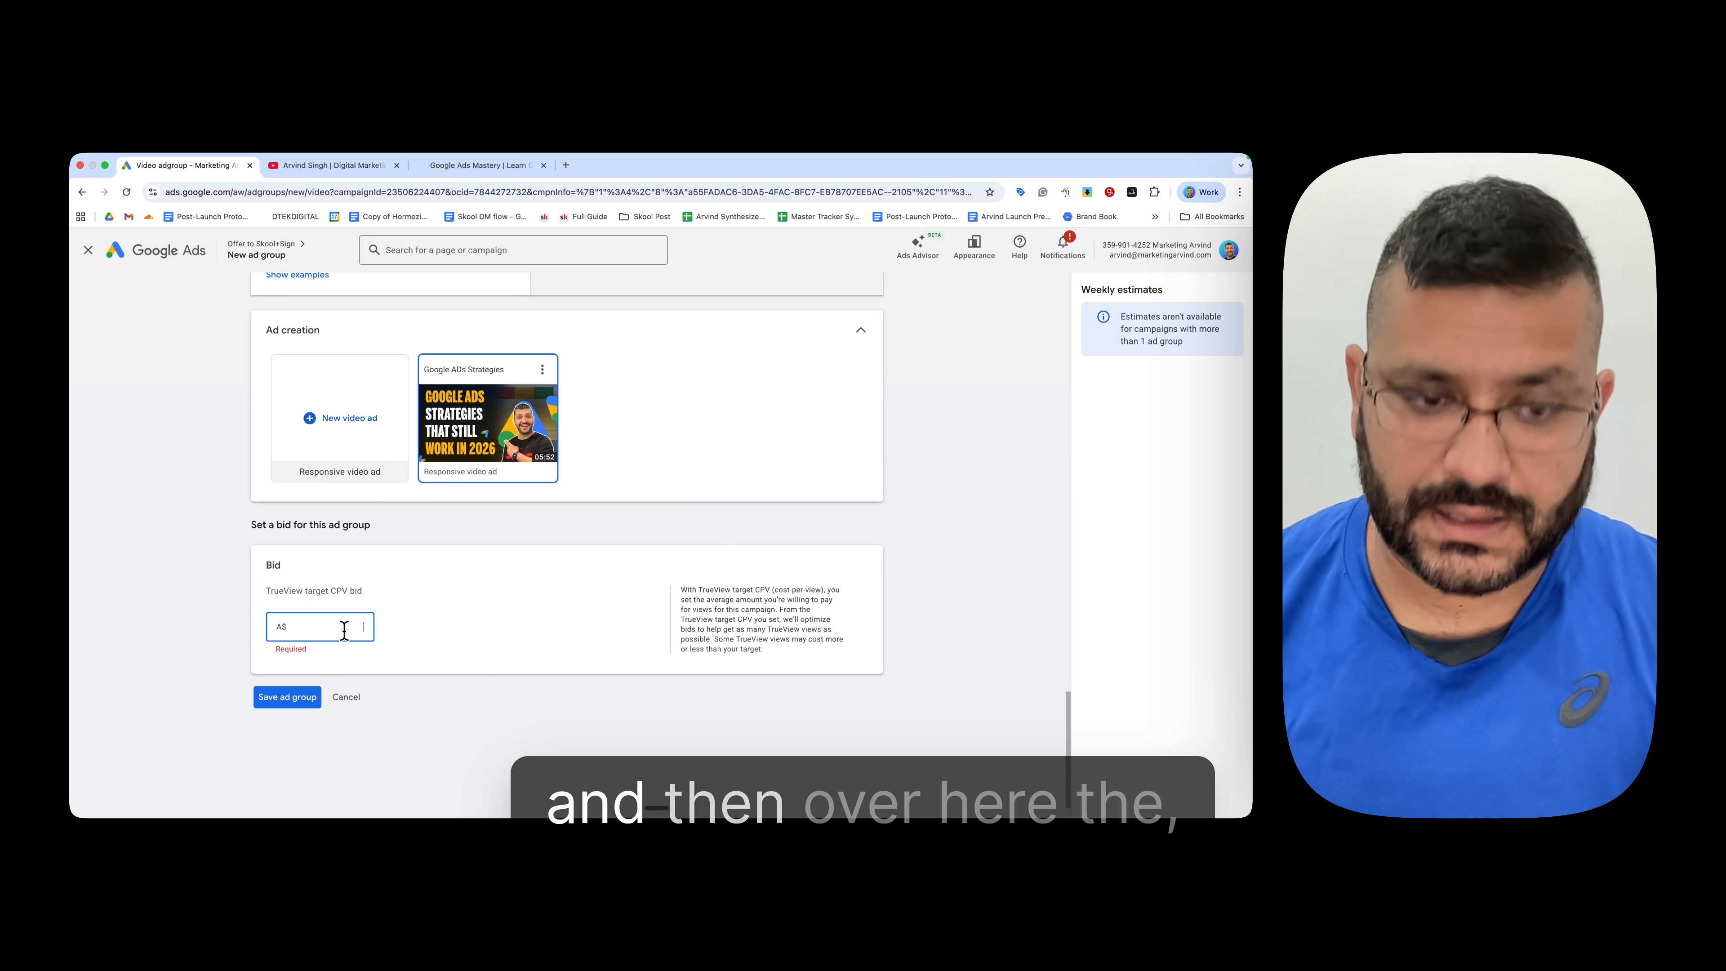
{"action": "type", "text": "0.50"}
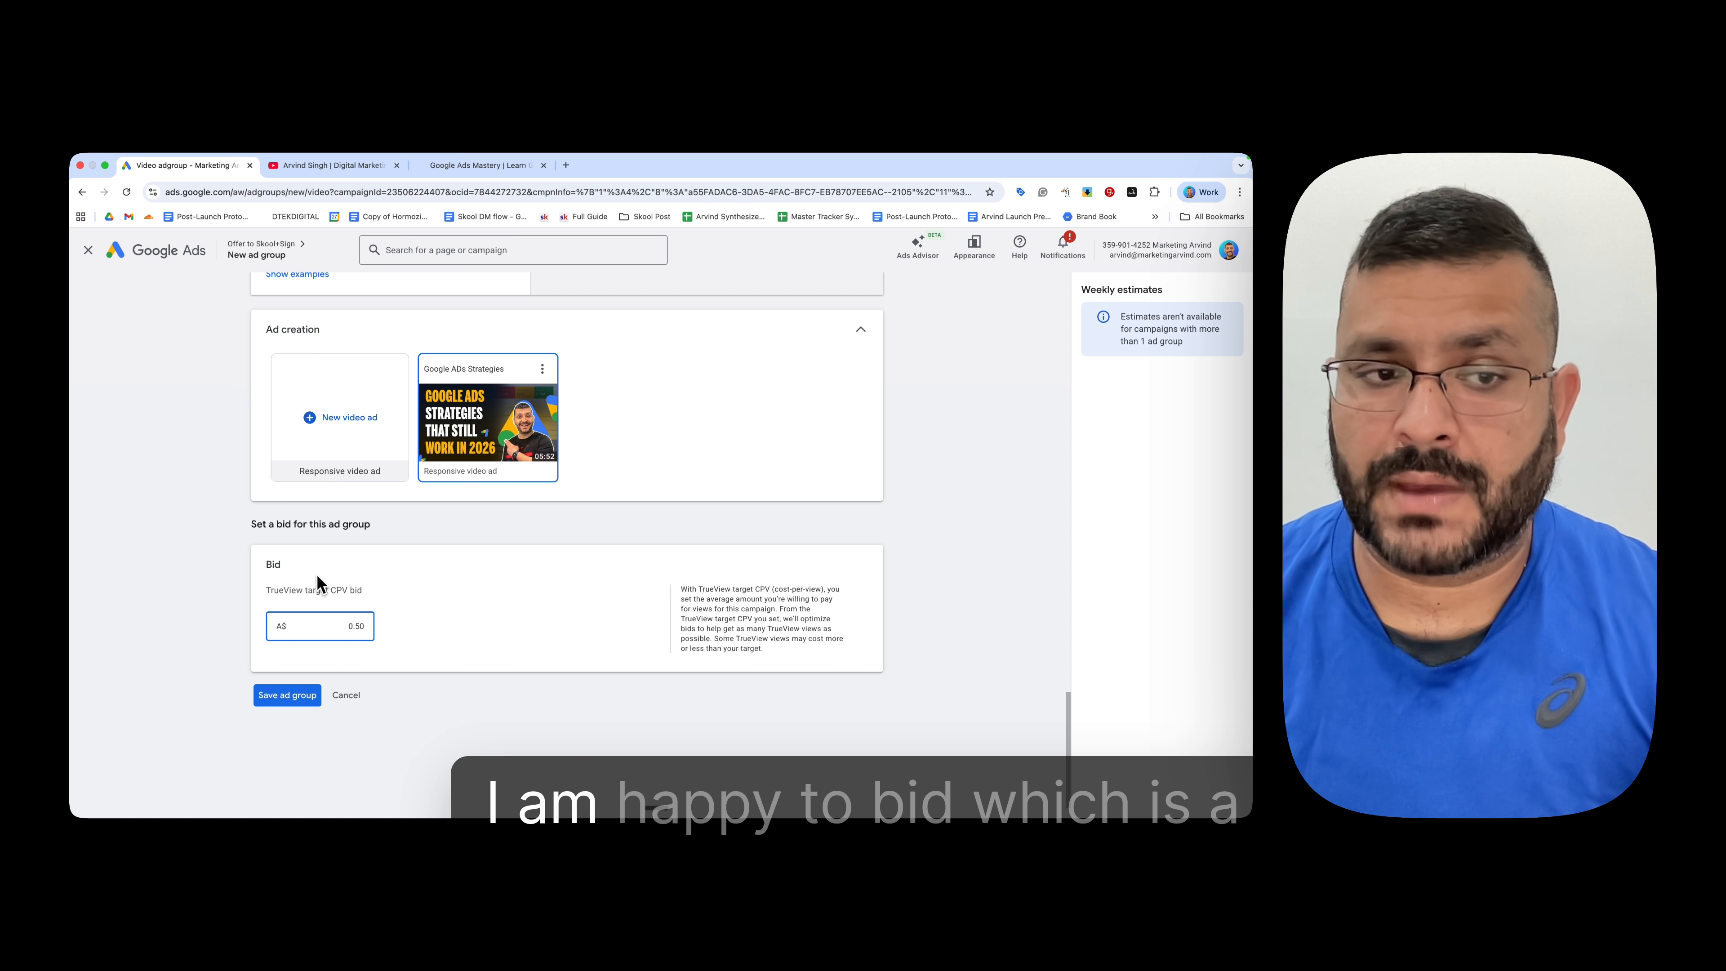
{"action": "left_click", "coordinate": [299, 696]}
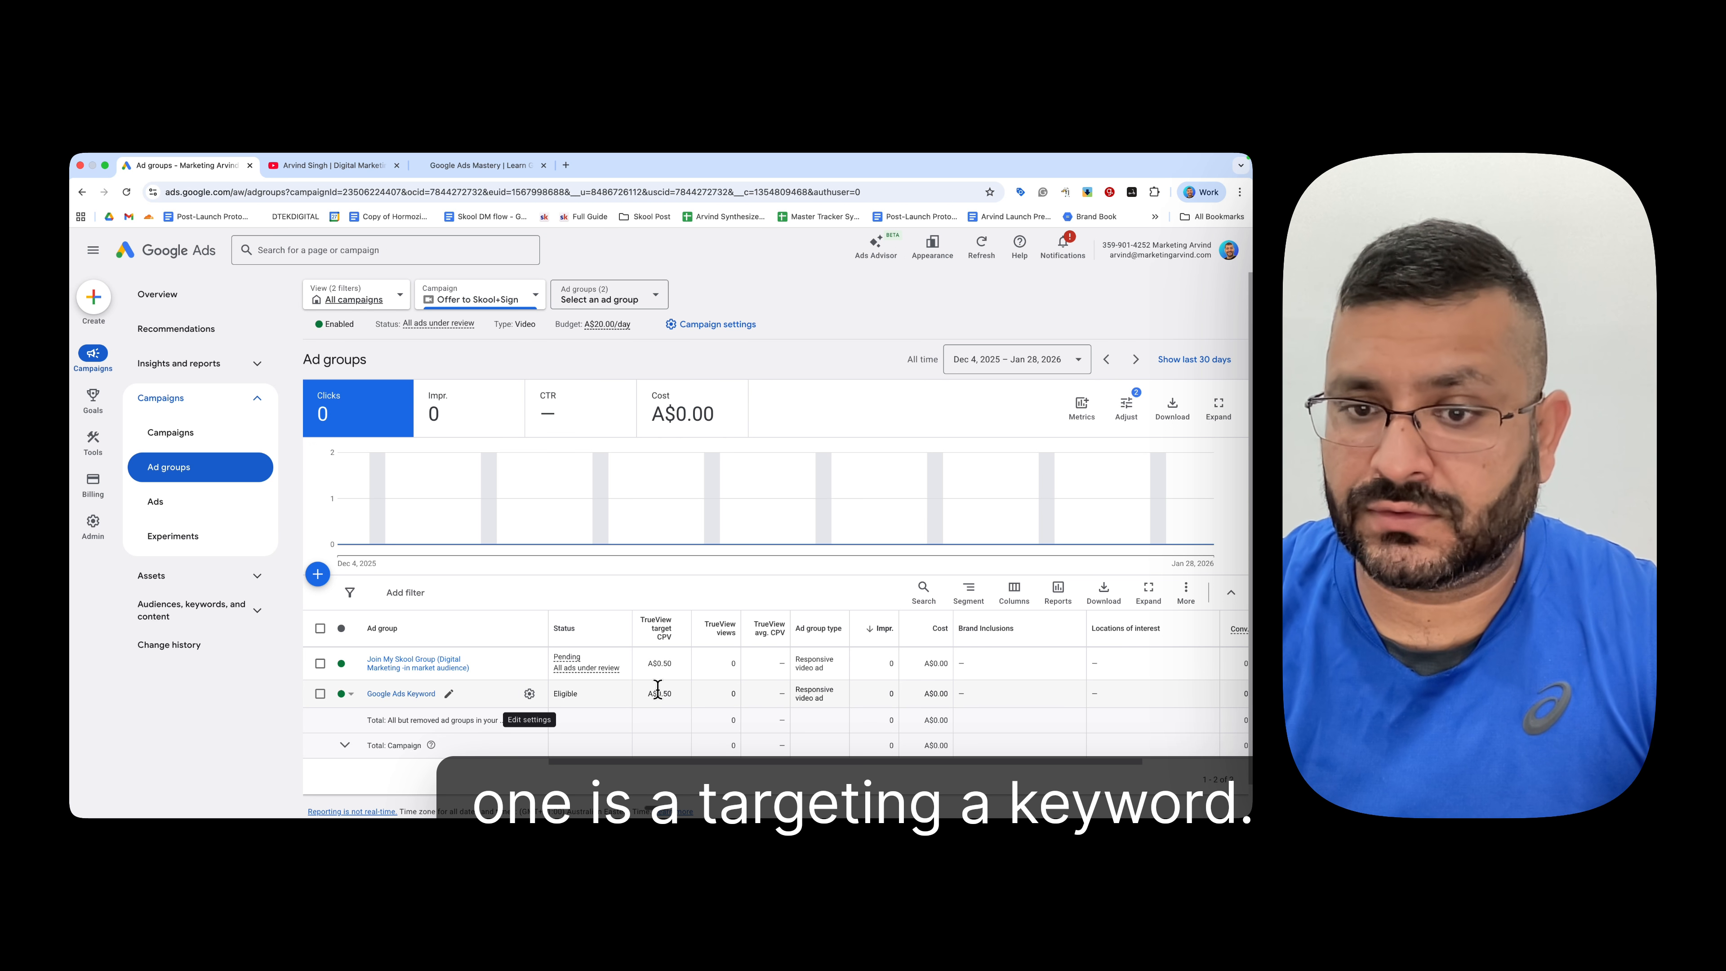
{"action": "scroll", "coordinate": [834, 694], "scroll_direction": "right", "scroll_amount": 3}
{"action": "scroll", "coordinate": [834, 694], "scroll_direction": "left", "scroll_amount": 3}
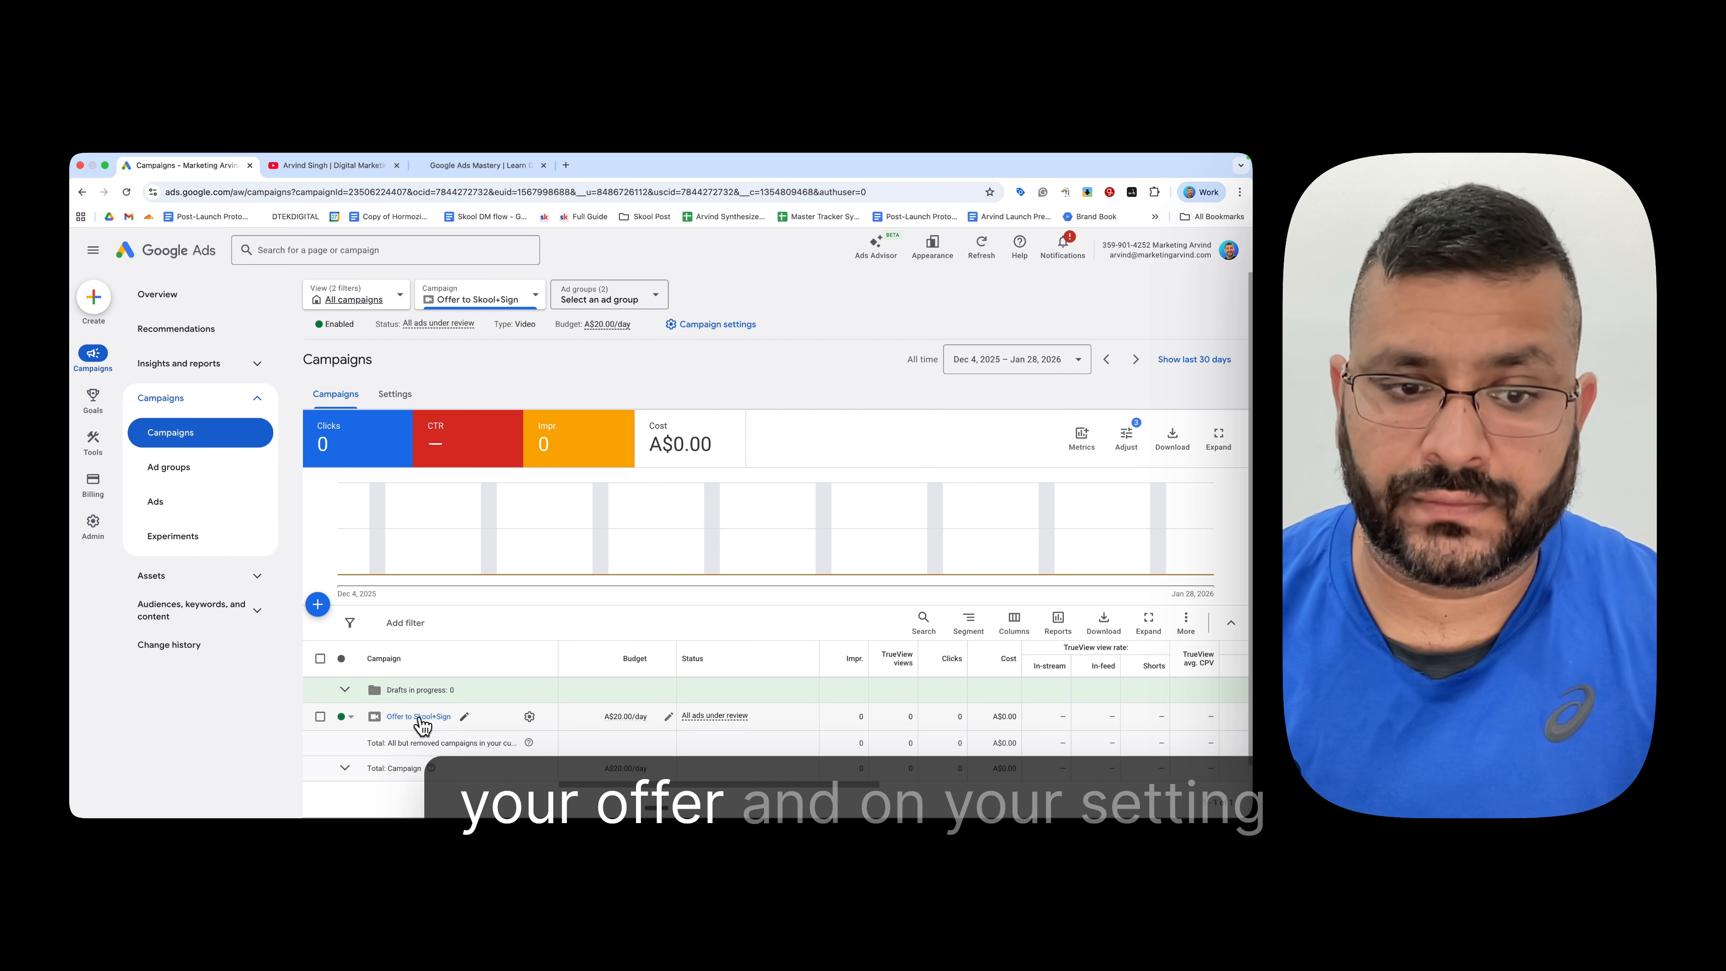
Step: In the Offer to Skool+Sign campaign settings, change the goals to campaign-specific, with Sign-ups as the conversion goal, and save
{"action": "left_click", "coordinate": [529, 716]}
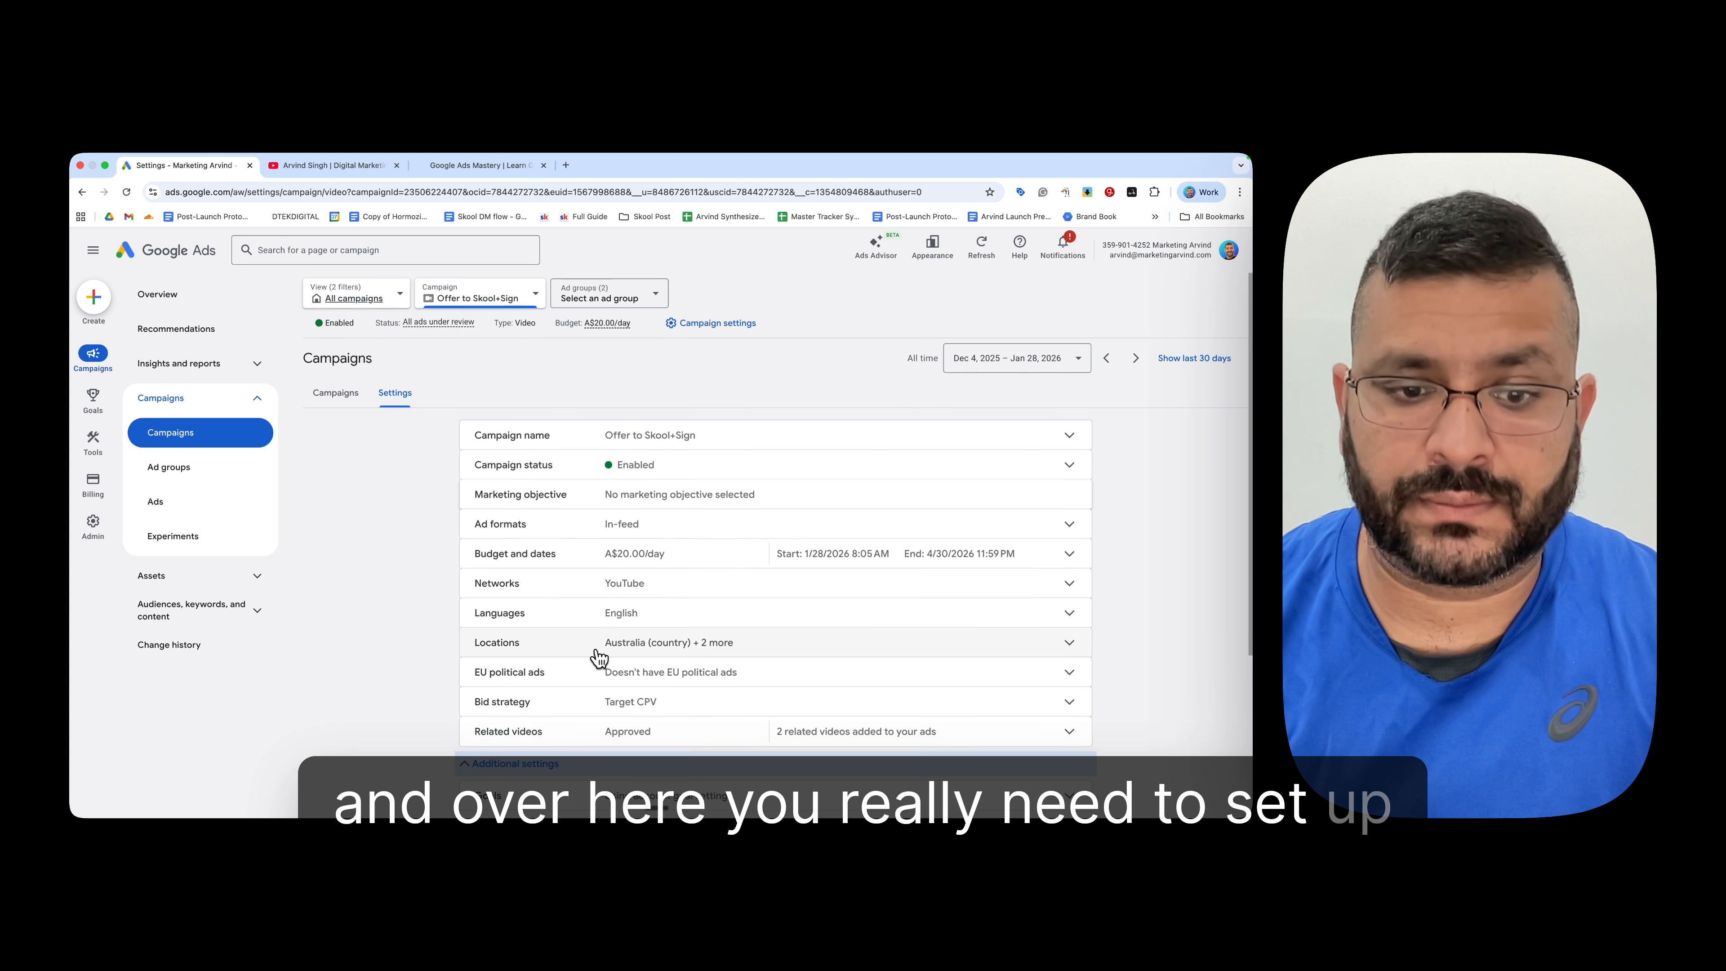
{"action": "scroll", "coordinate": [598, 656], "scroll_direction": "down", "scroll_amount": 3}
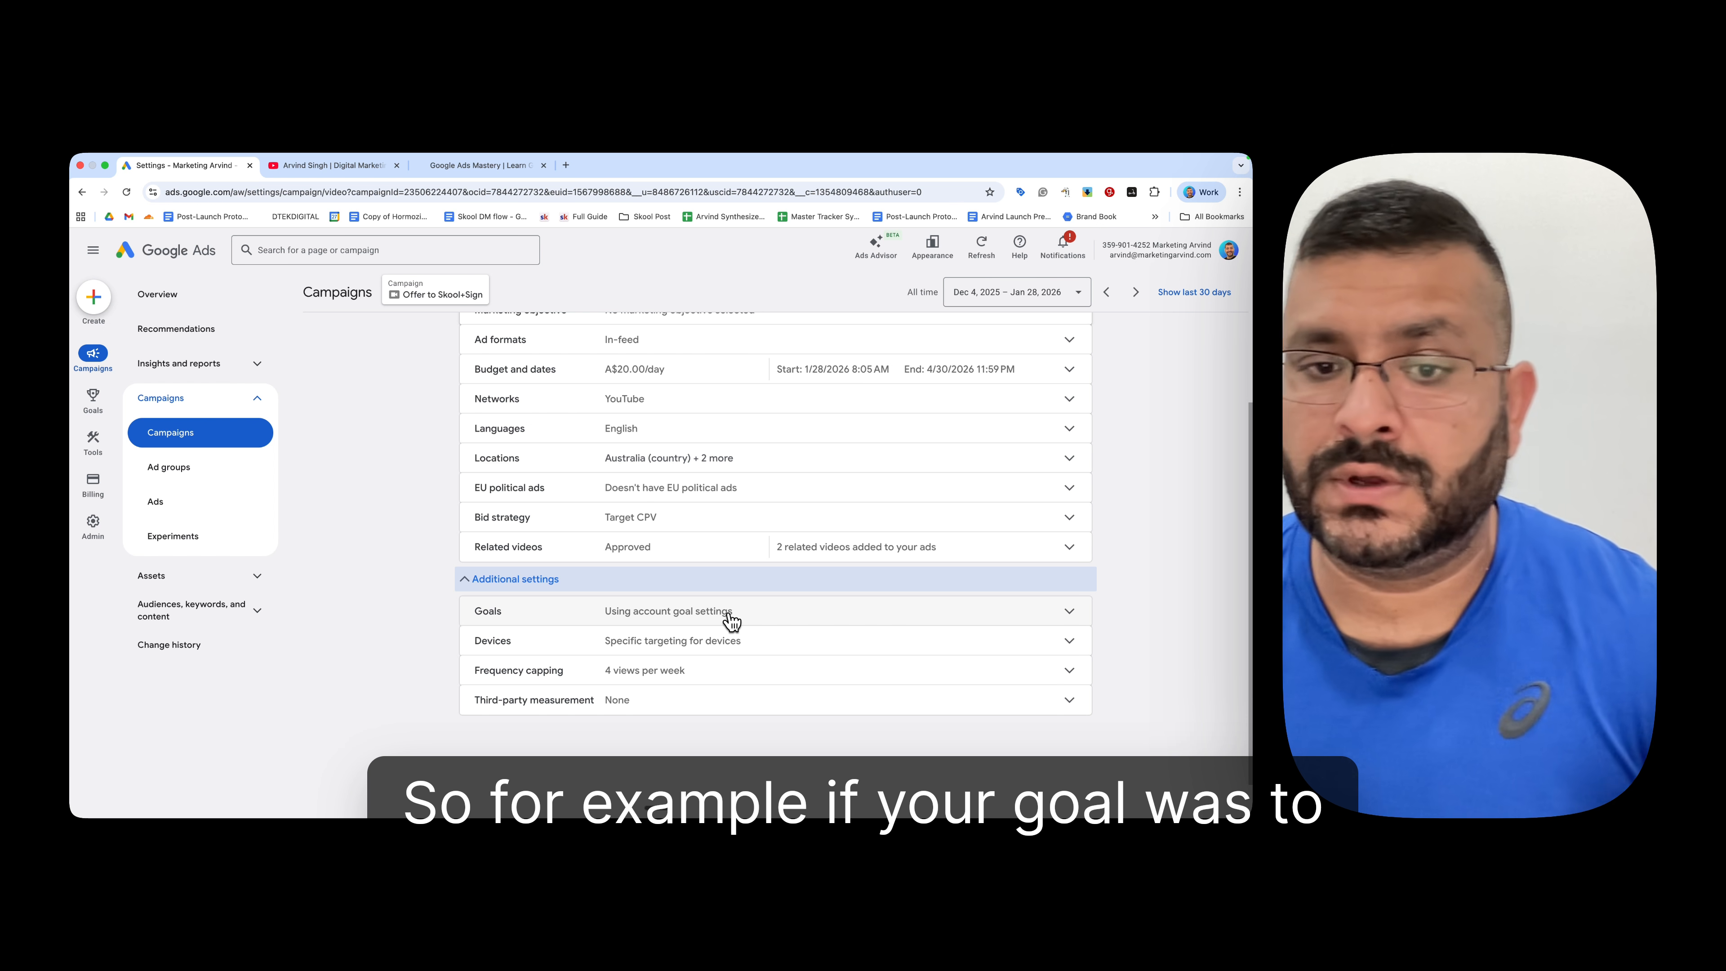
{"action": "left_click", "coordinate": [729, 612]}
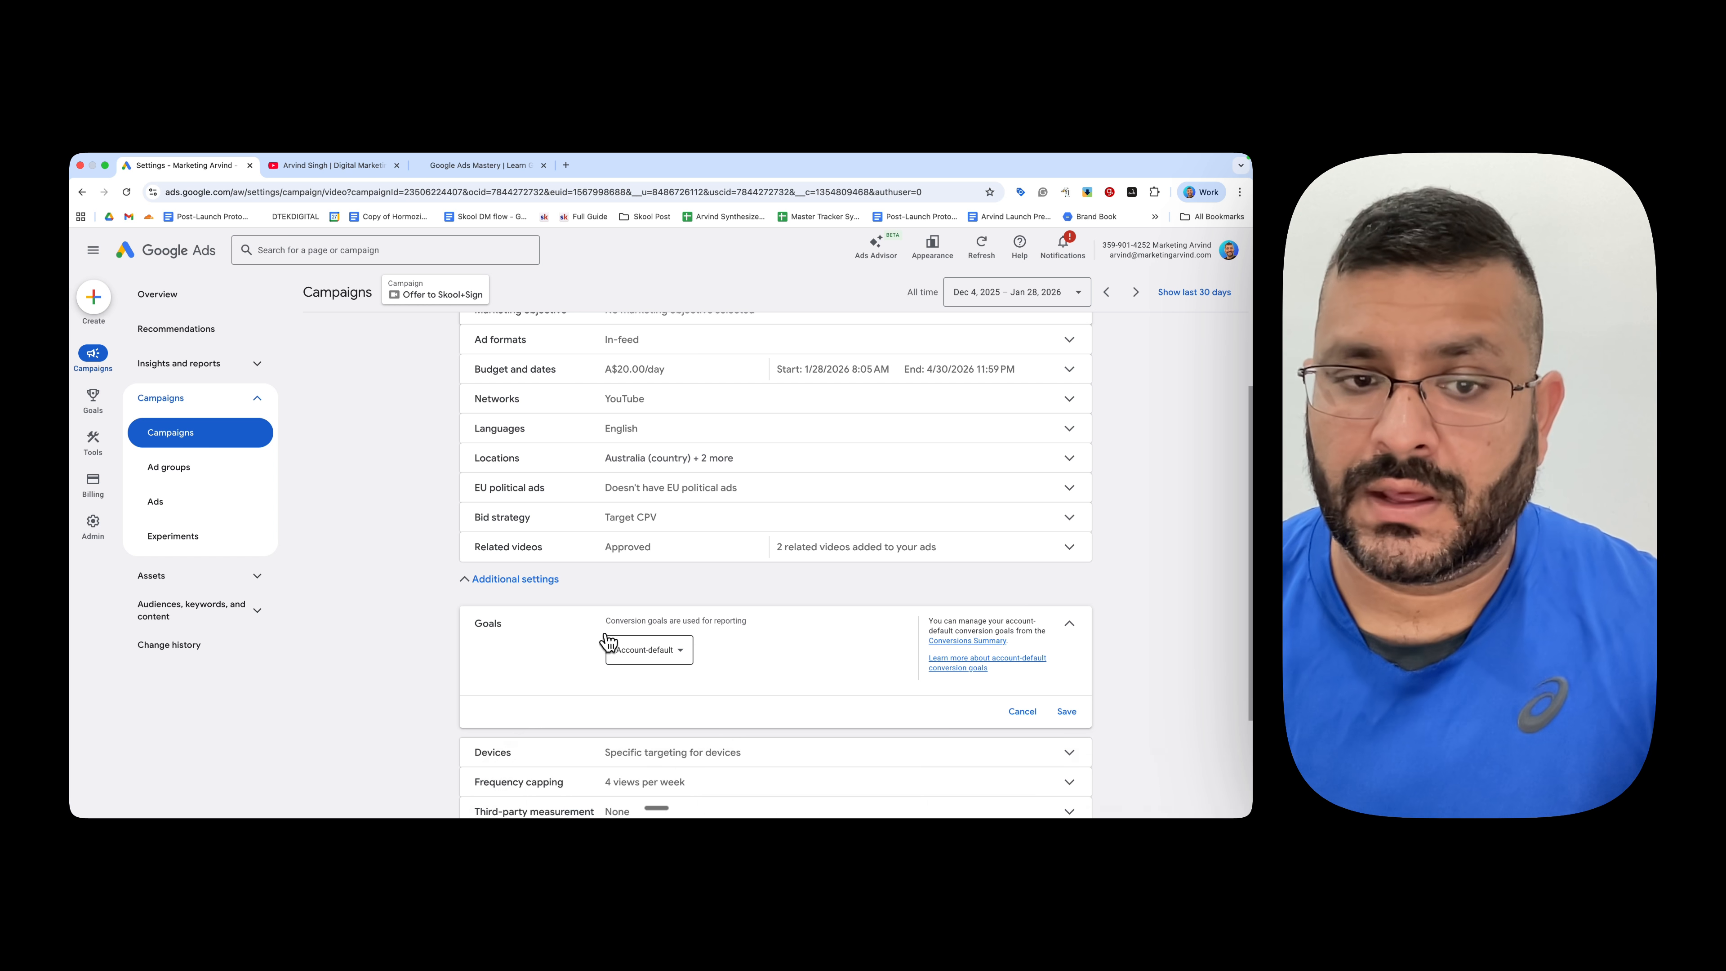
{"action": "mouse_move", "coordinate": [93, 397]}
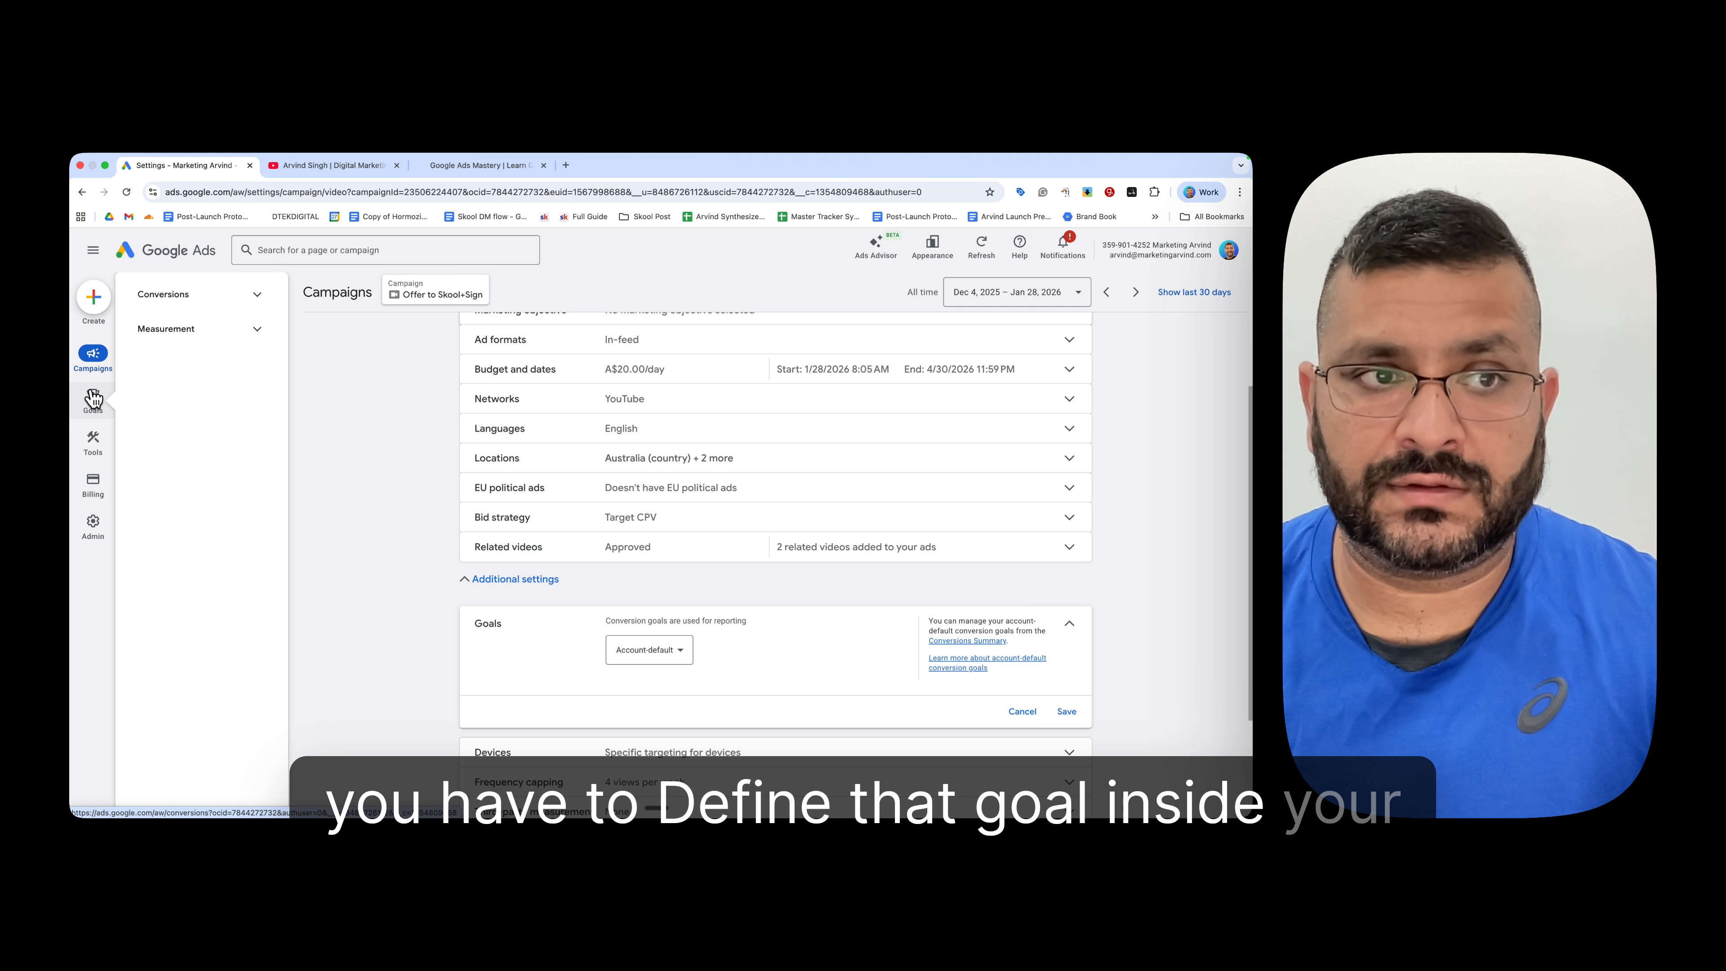
{"action": "left_click", "coordinate": [670, 655]}
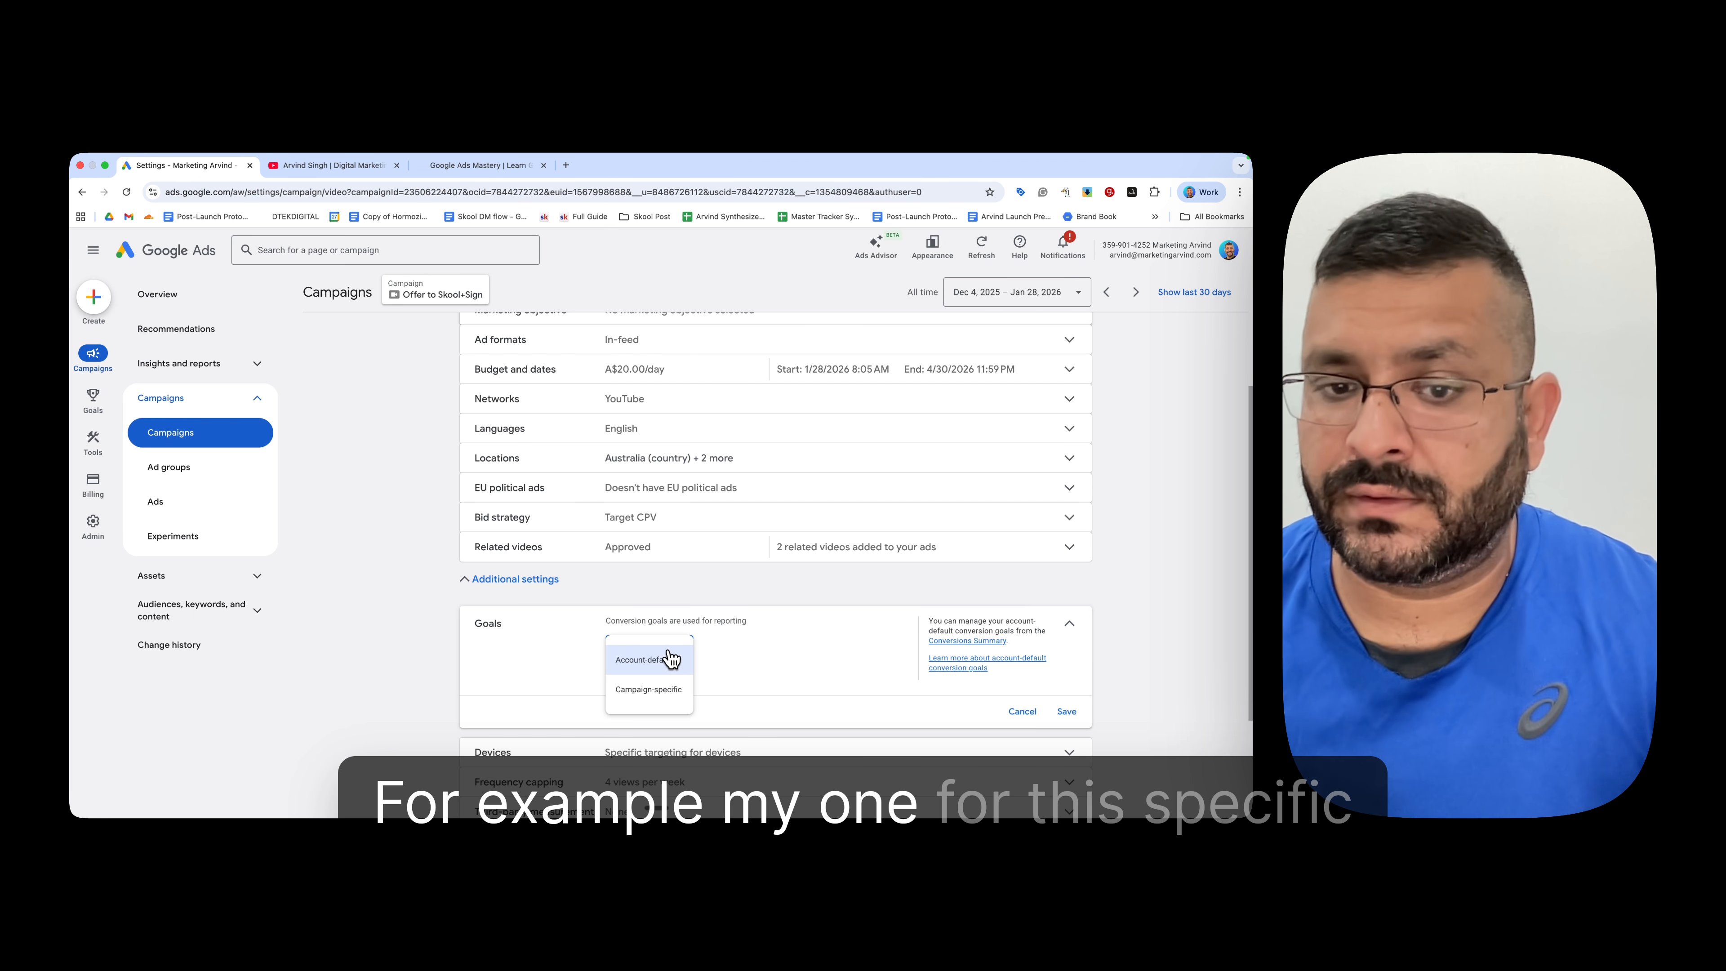
{"action": "left_click", "coordinate": [664, 690]}
{"action": "left_click", "coordinate": [658, 692]}
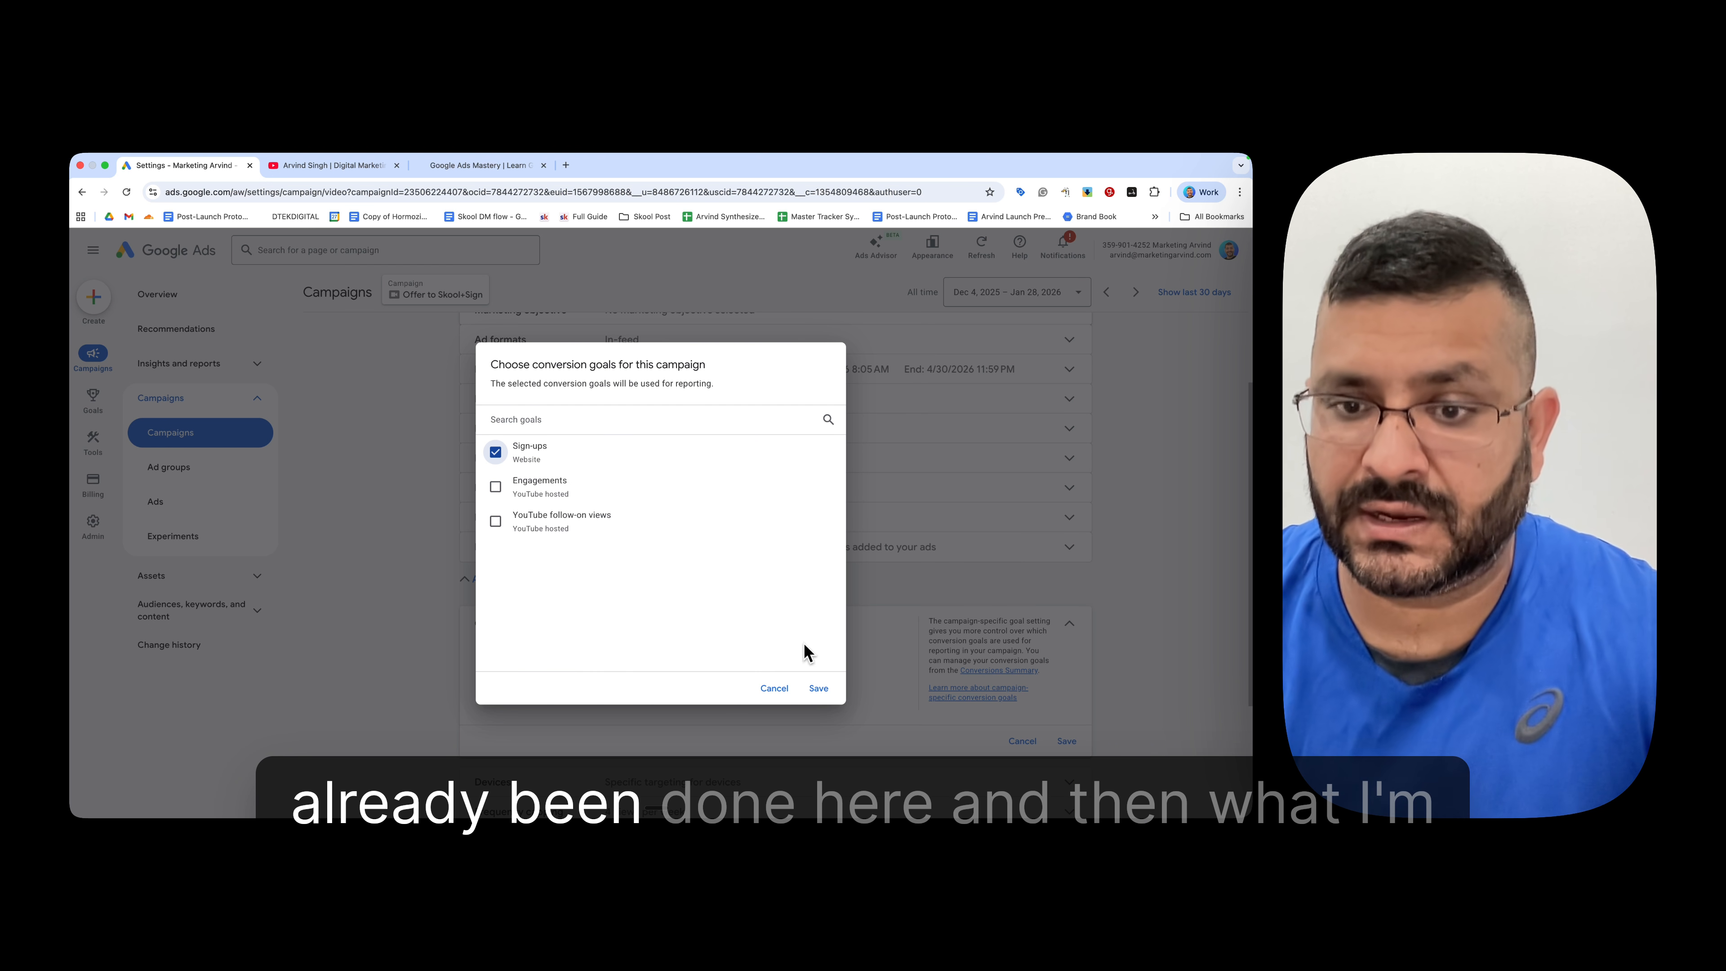
{"action": "left_click", "coordinate": [818, 688]}
Step: Review the campaign's network, location and EU political ads settings
{"action": "scroll", "coordinate": [839, 685], "scroll_direction": "up", "scroll_amount": 5}
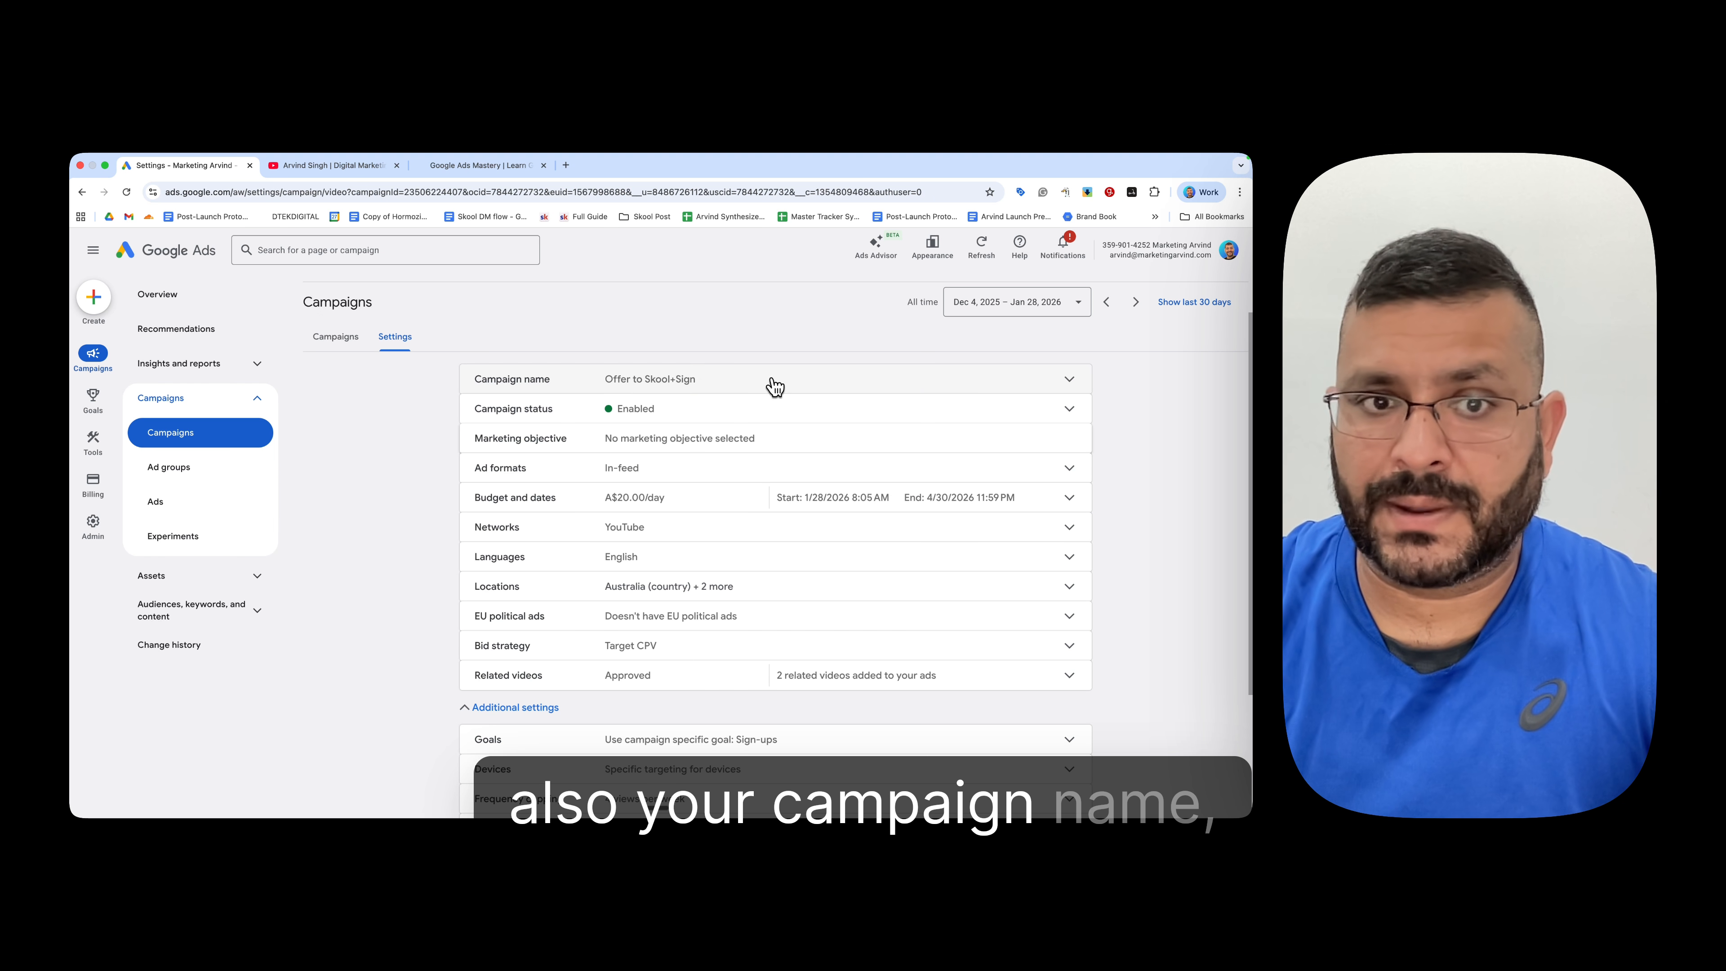
{"action": "scroll", "coordinate": [587, 421], "scroll_direction": "down", "scroll_amount": 1}
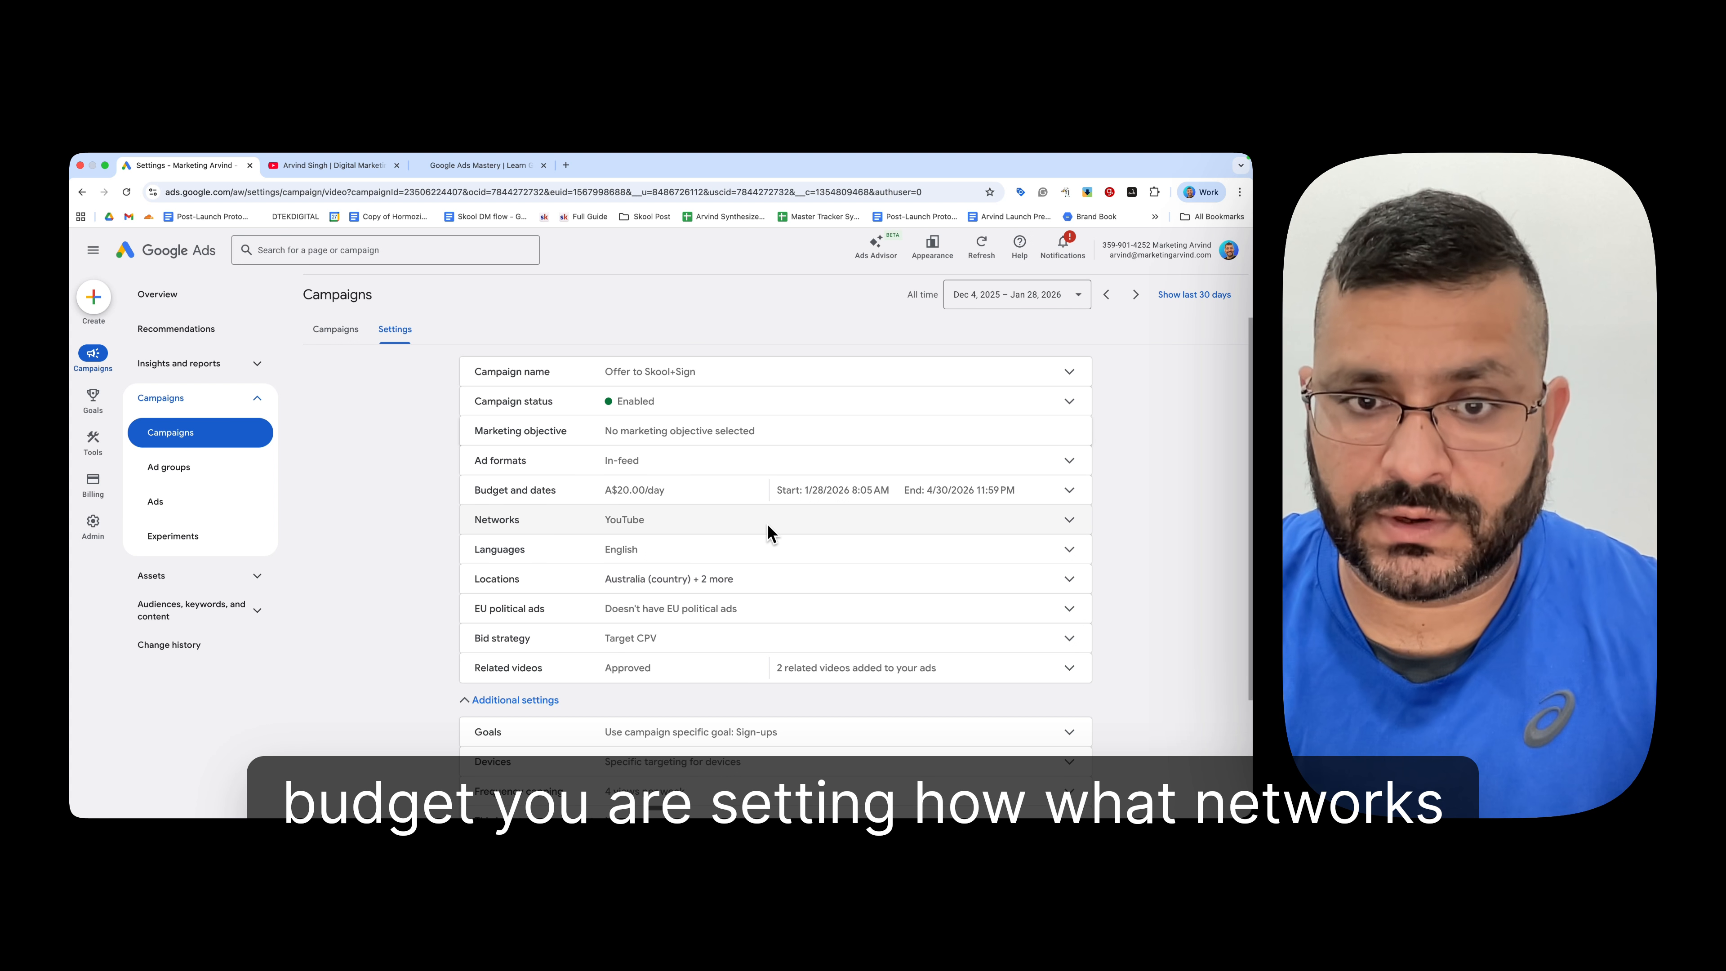
{"action": "left_click", "coordinate": [788, 524]}
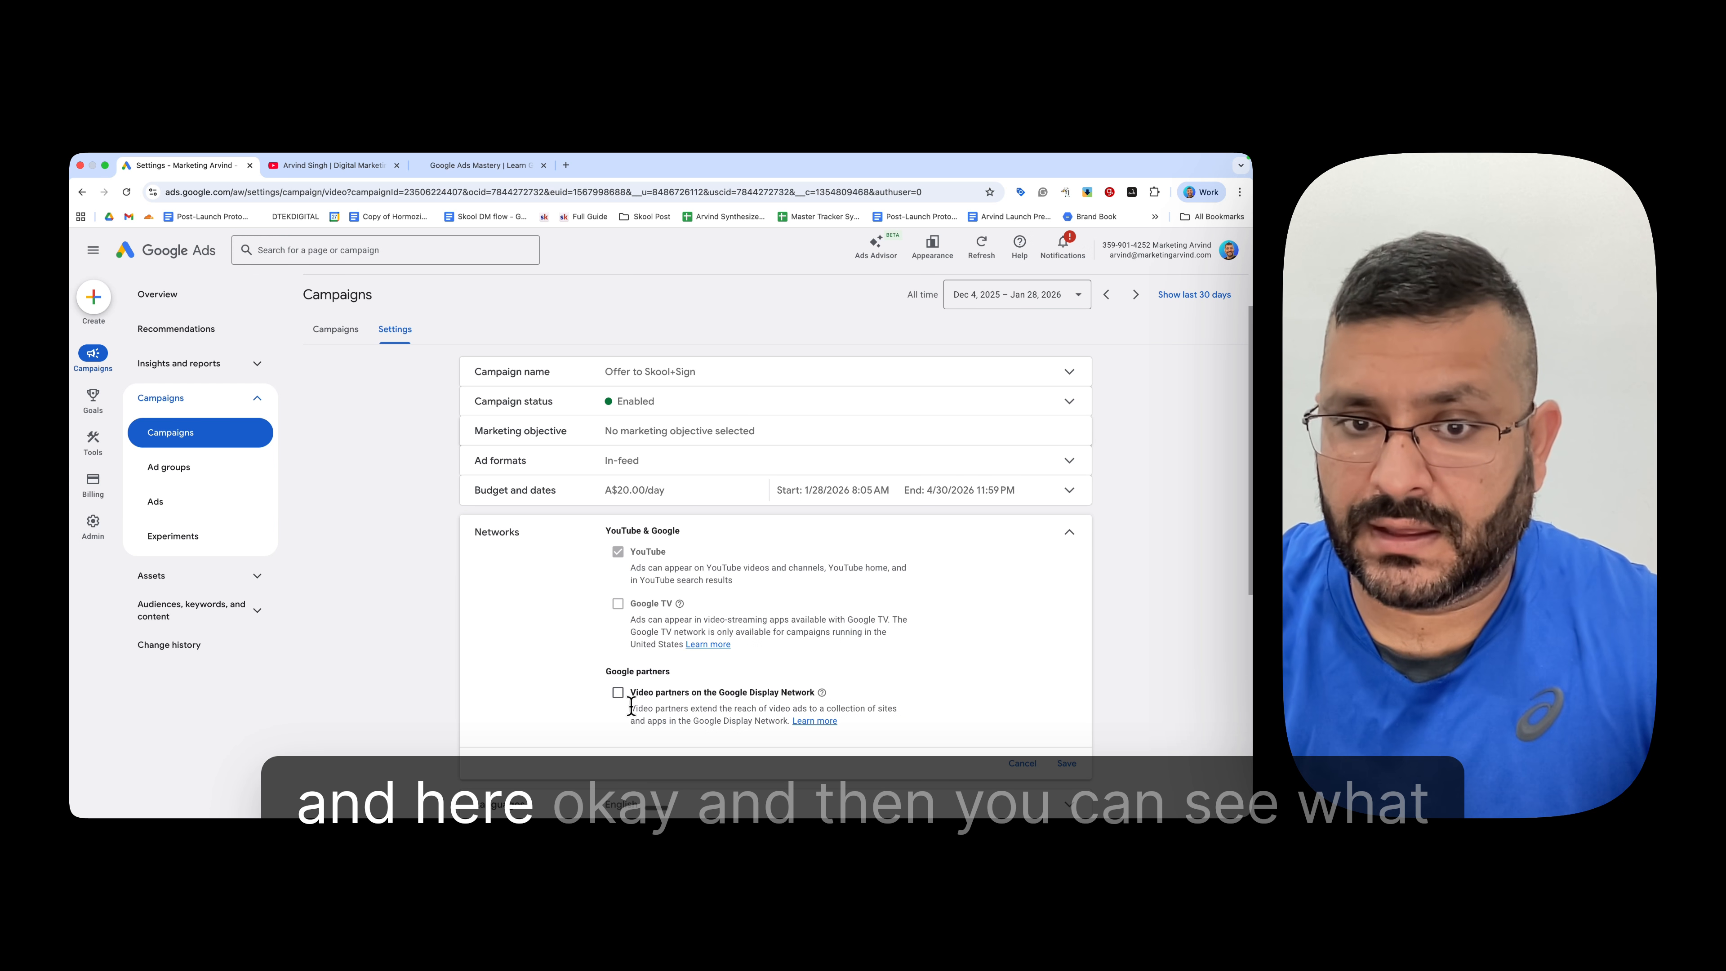
{"action": "left_click", "coordinate": [1066, 535]}
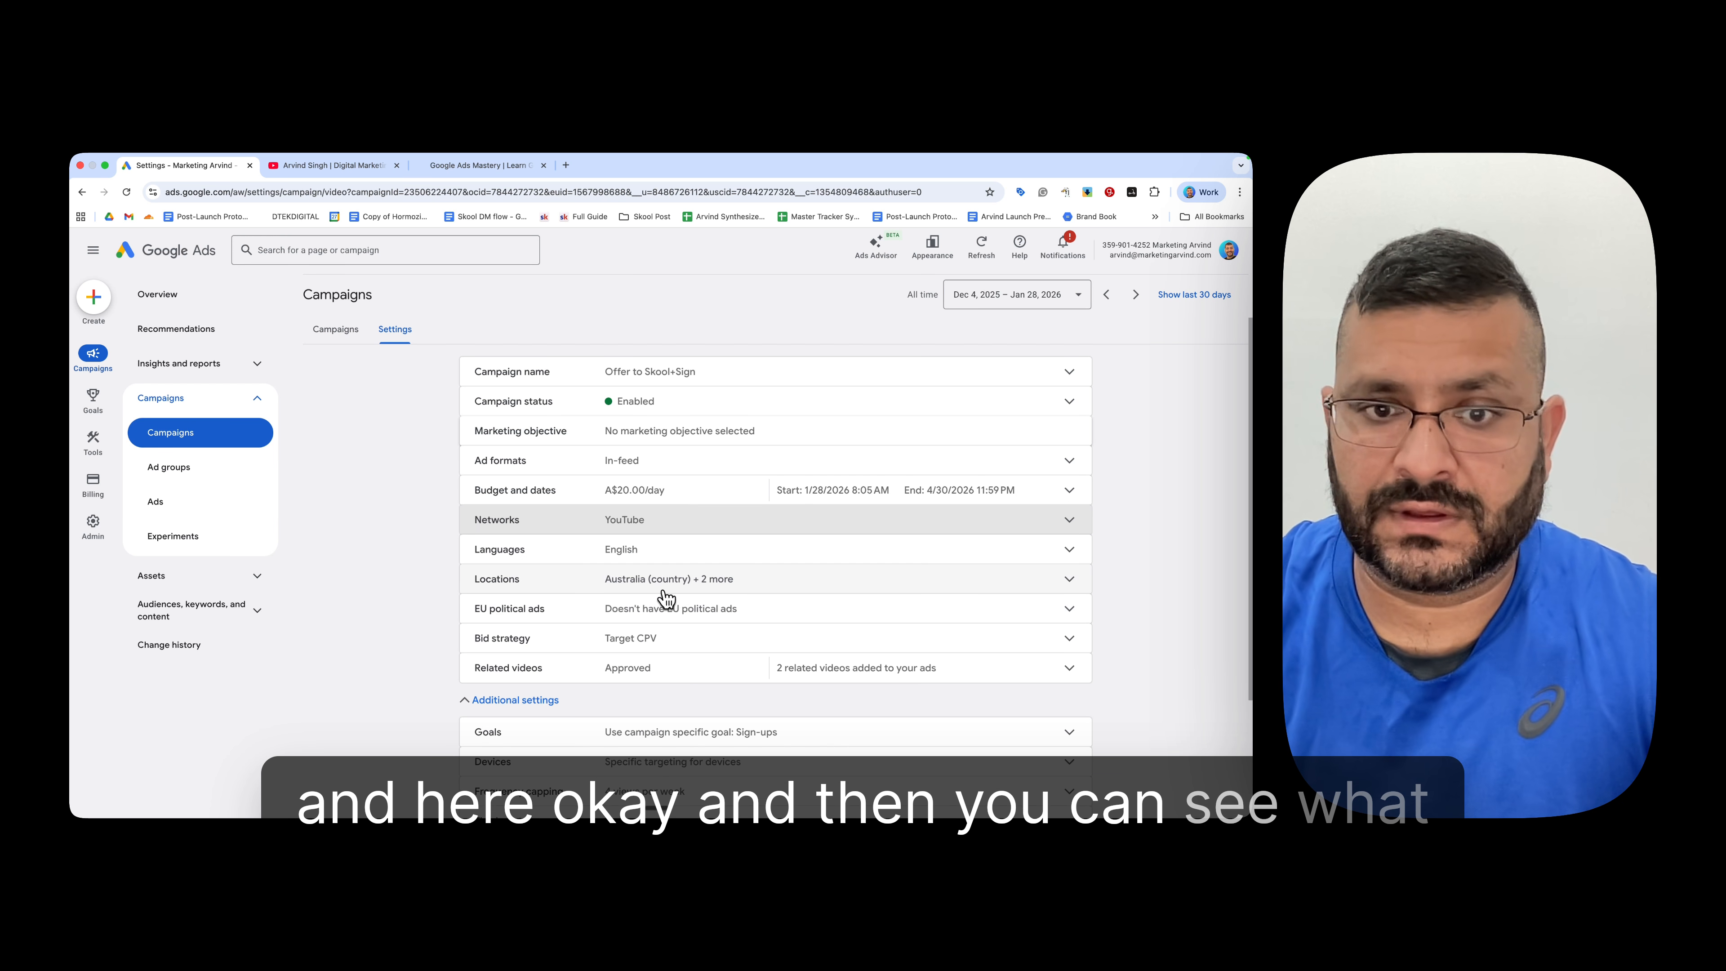
{"action": "left_click", "coordinate": [867, 594]}
{"action": "scroll", "coordinate": [890, 598], "scroll_direction": "down", "scroll_amount": 5}
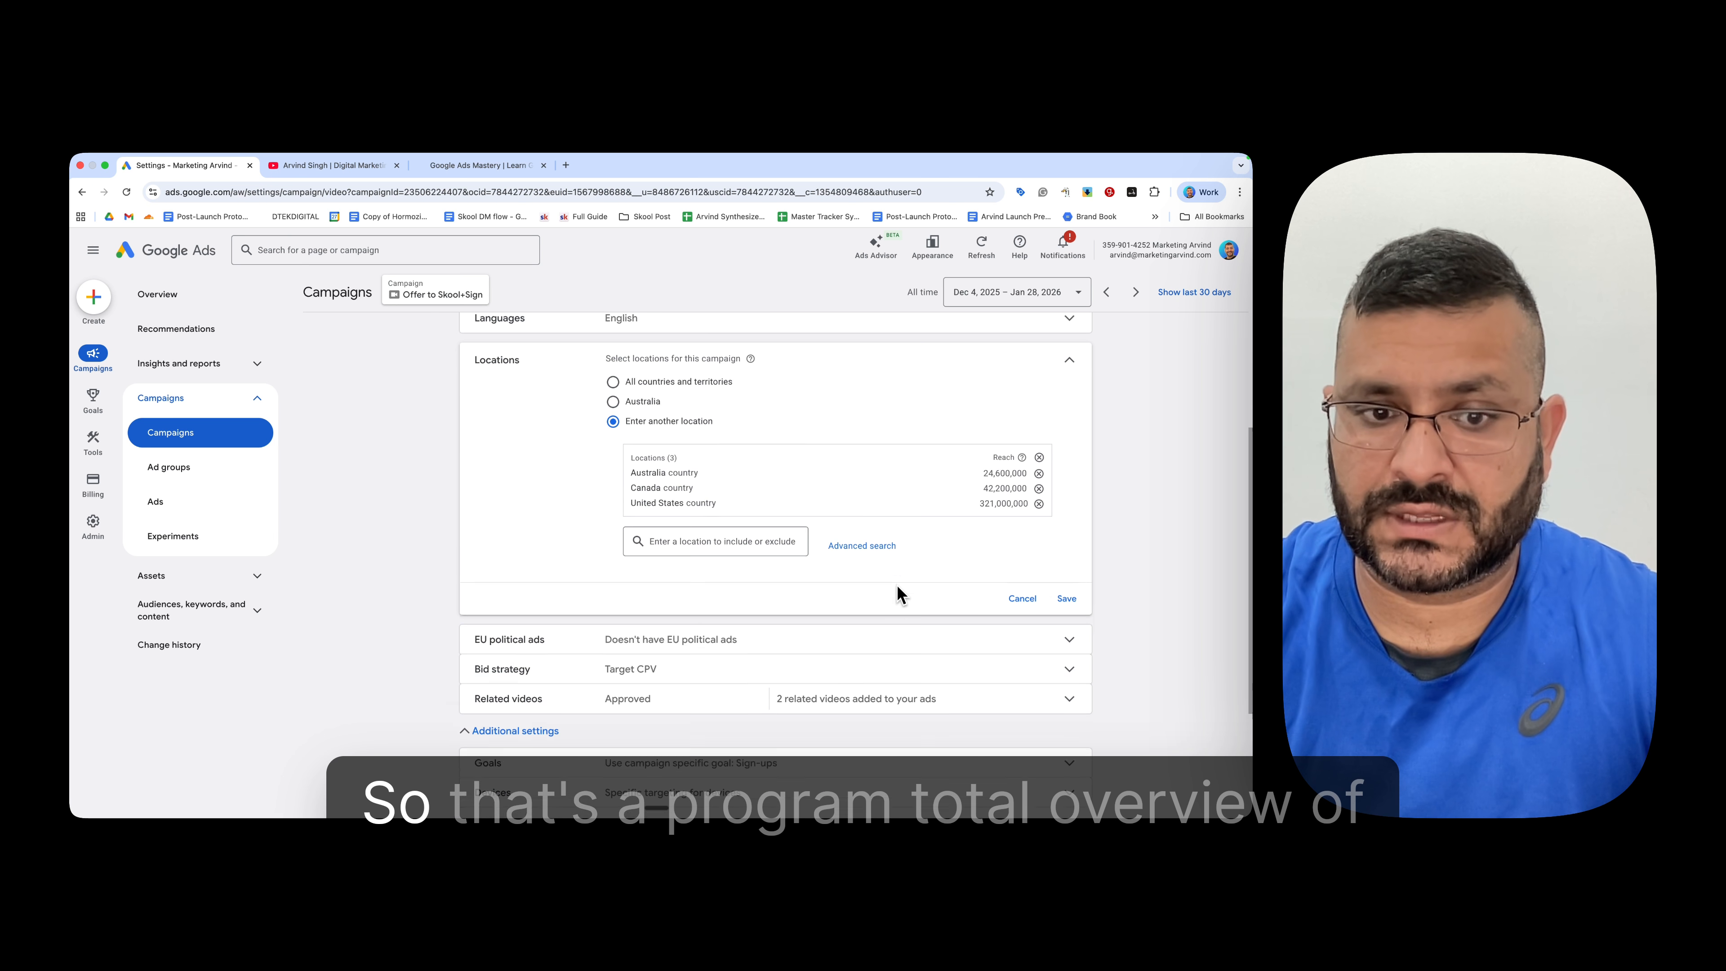
{"action": "left_click", "coordinate": [905, 637]}
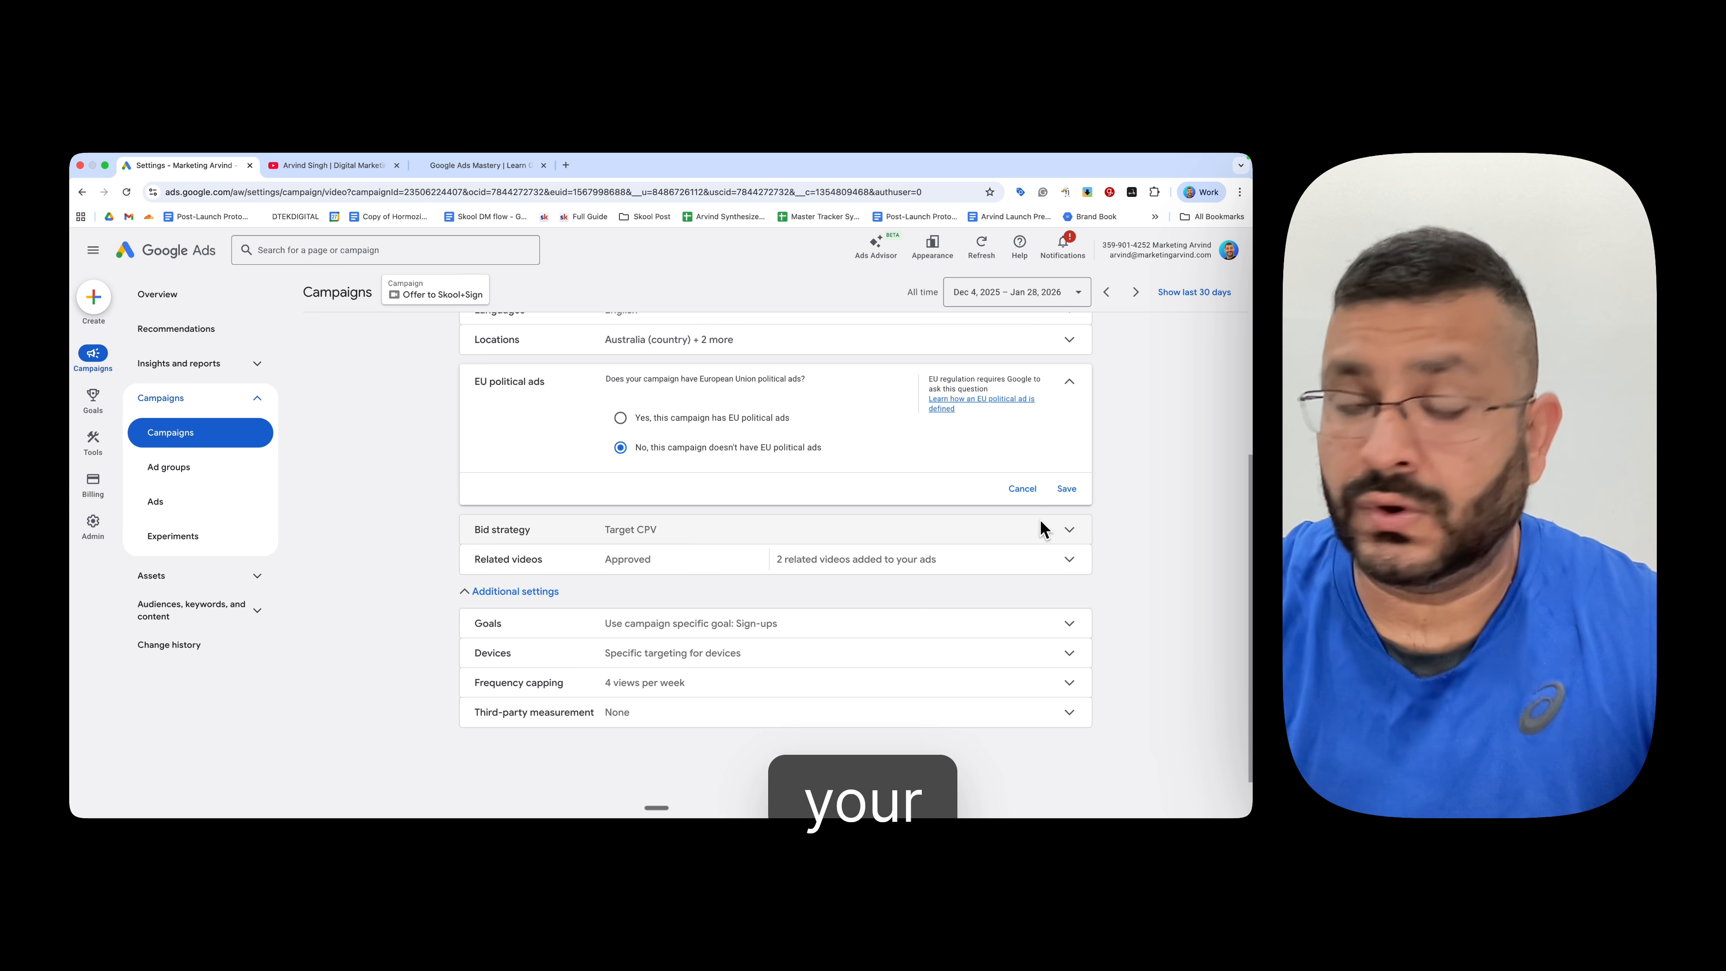
Step: Review the campaign's bid strategy, related videos and device targeting settings
{"action": "left_click", "coordinate": [788, 536]}
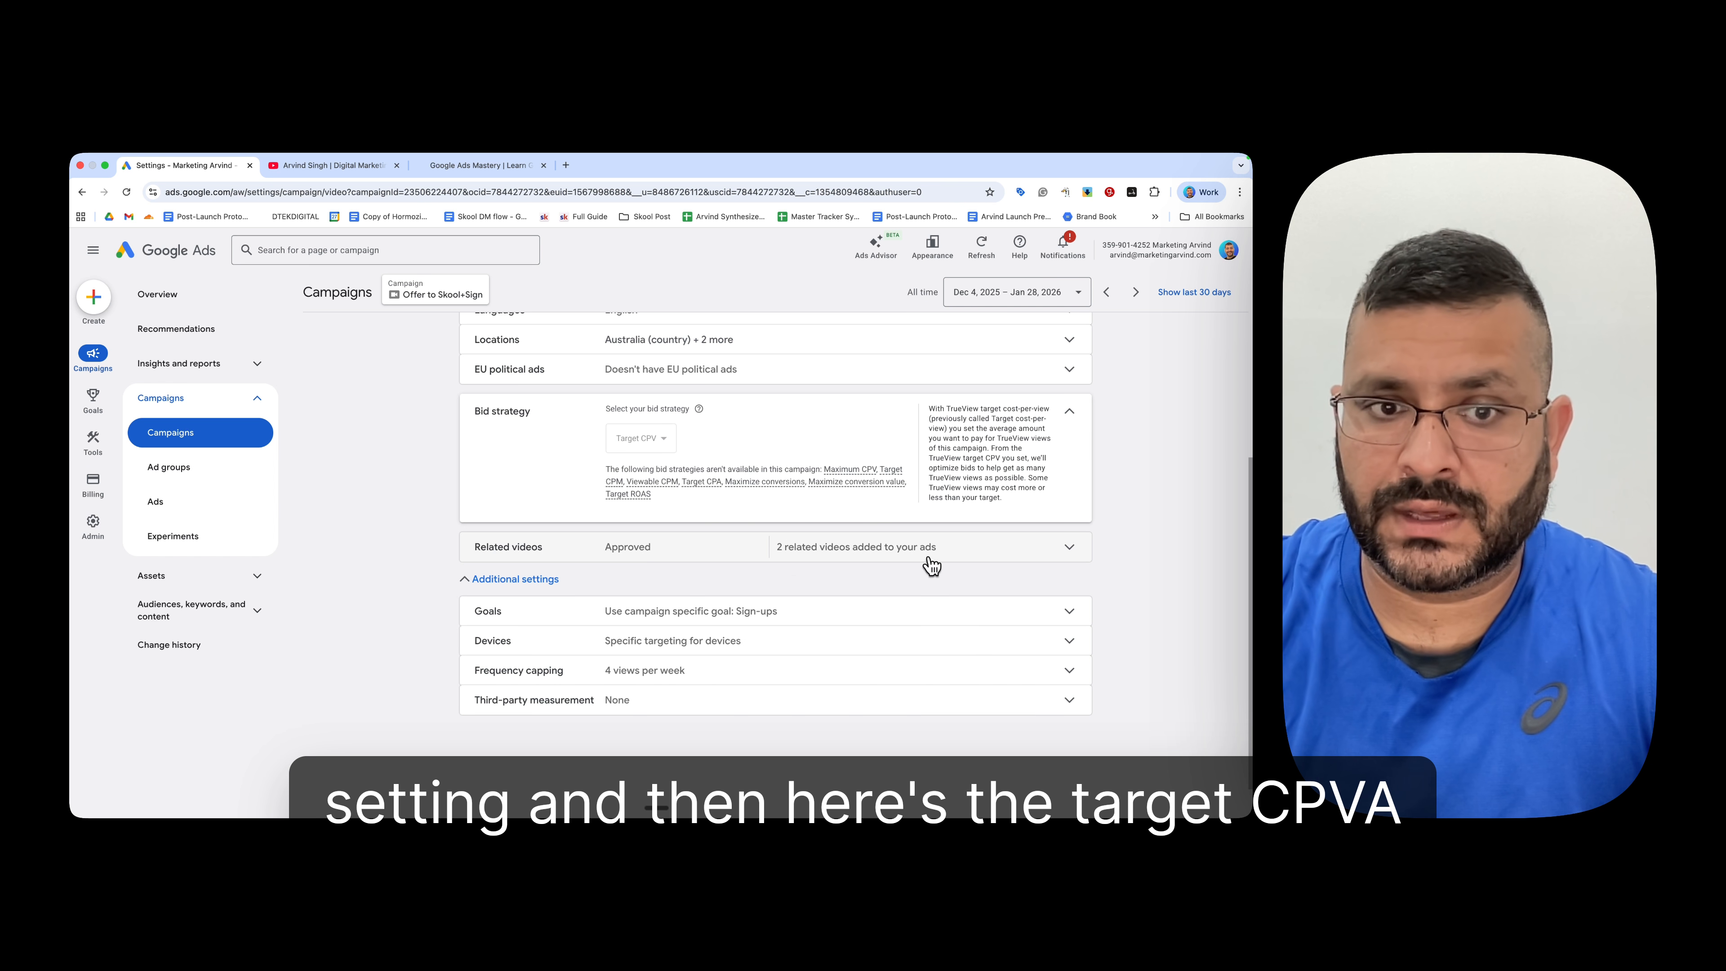
{"action": "left_click", "coordinate": [1048, 549]}
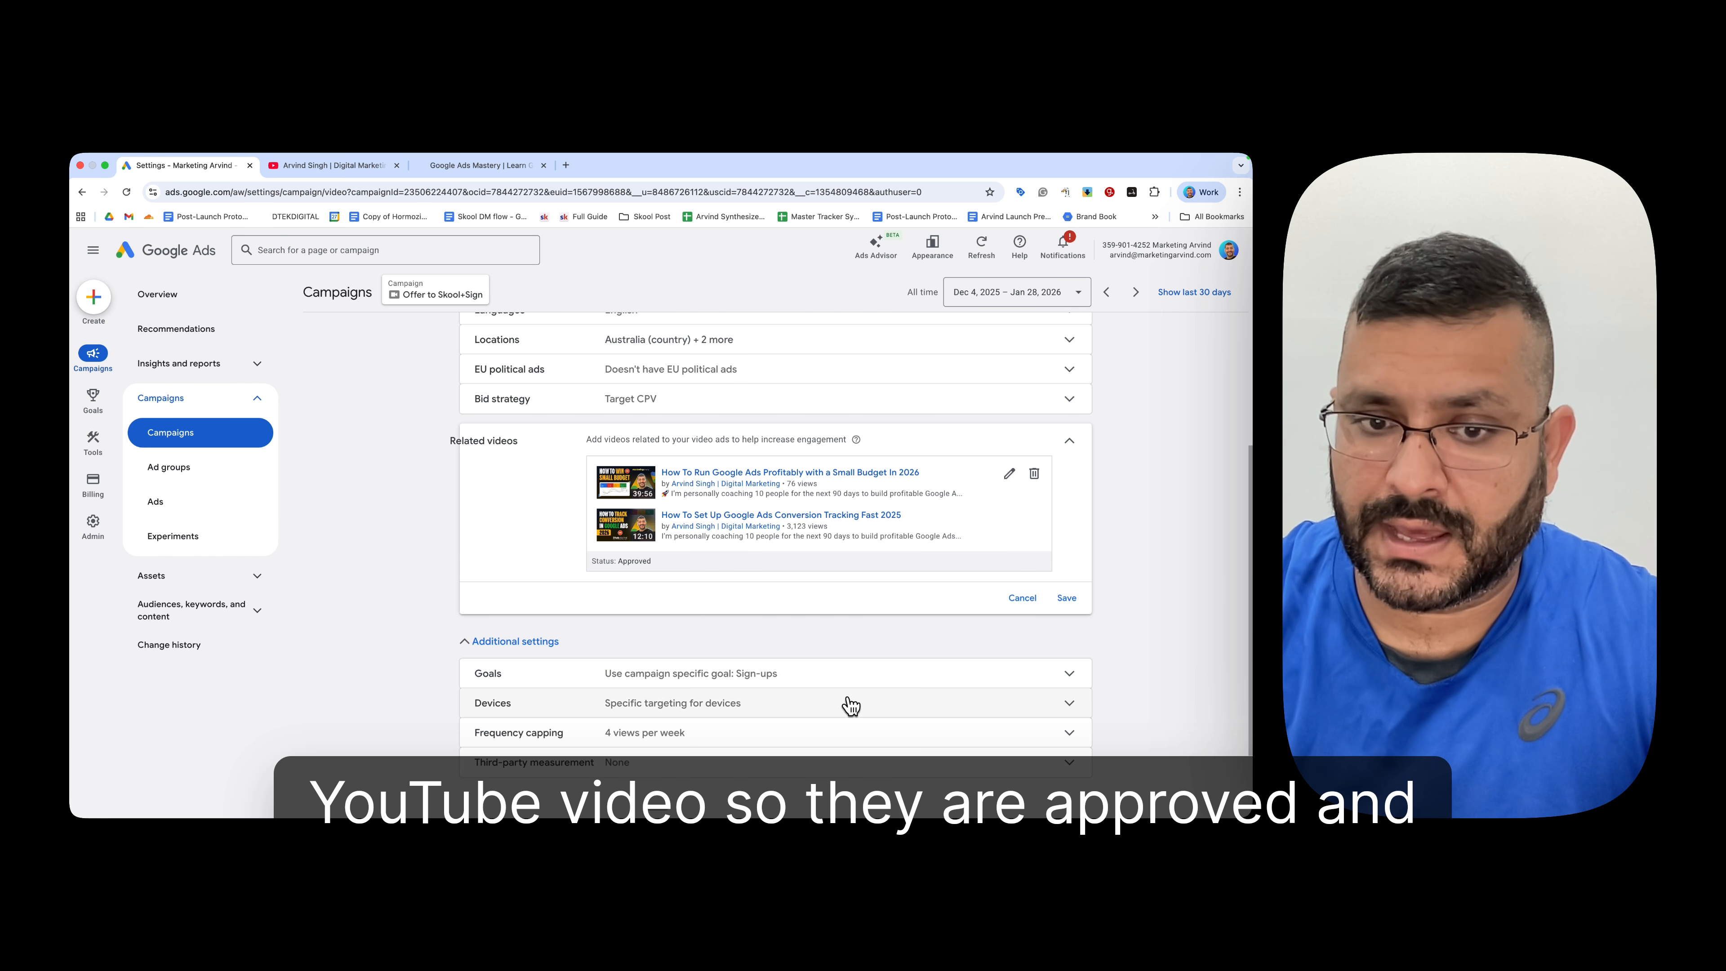
{"action": "left_click", "coordinate": [623, 714]}
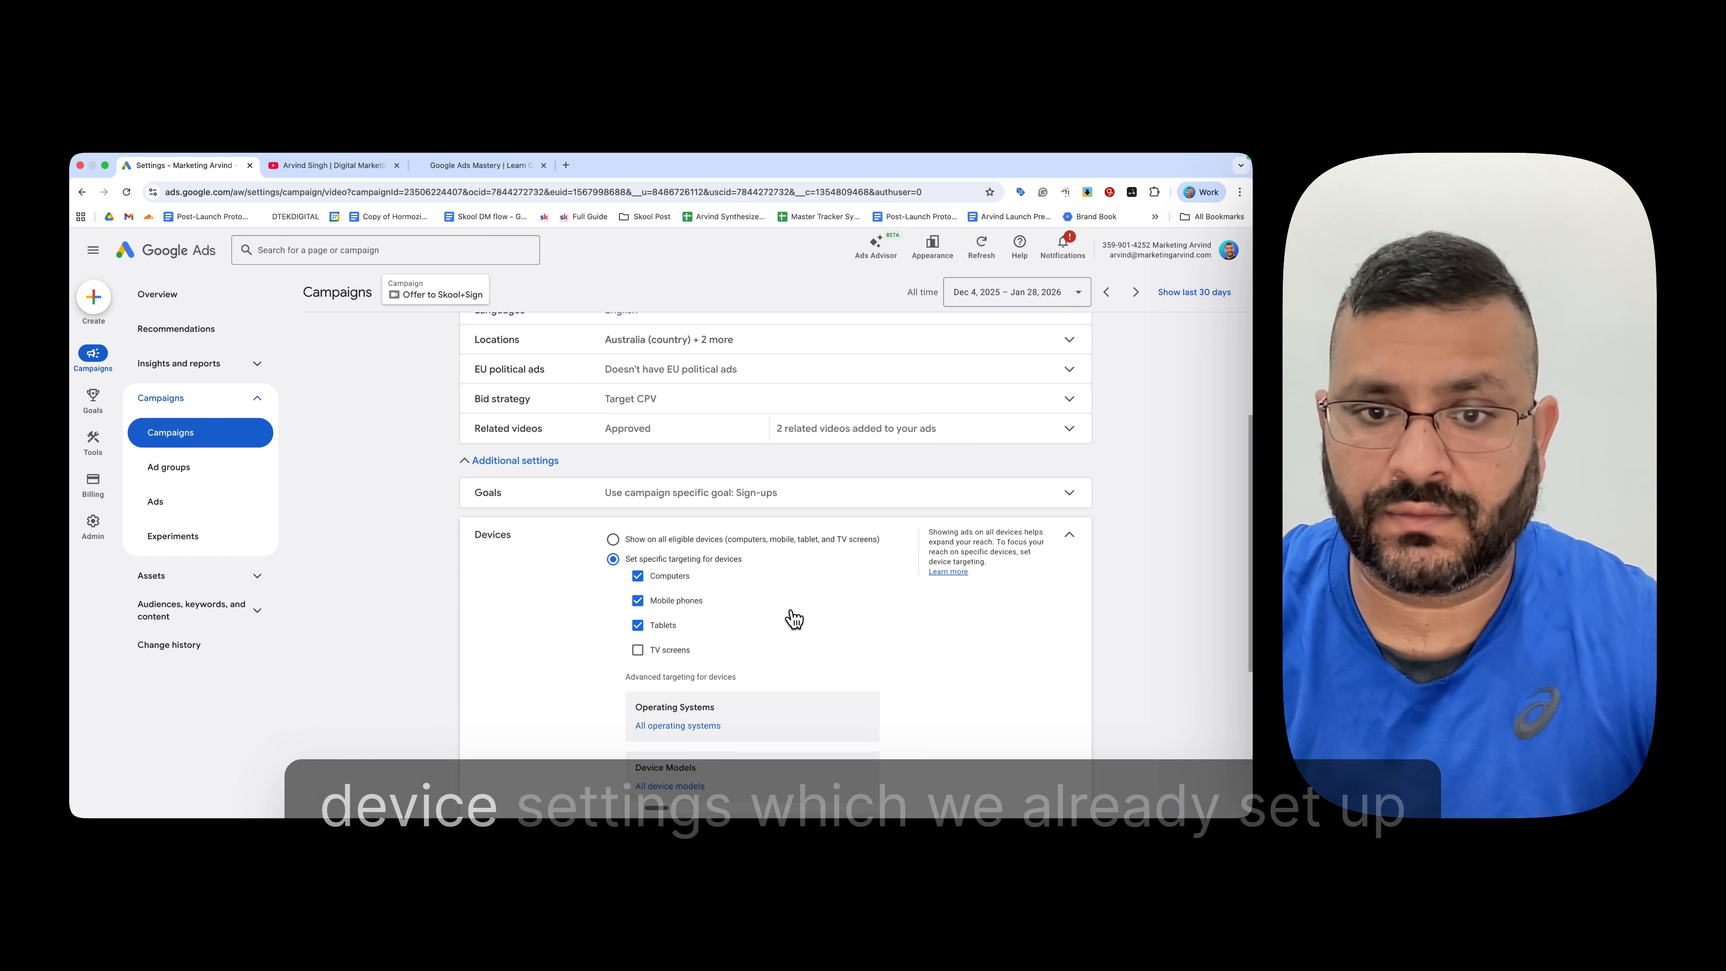
{"action": "scroll", "coordinate": [802, 599], "scroll_direction": "down", "scroll_amount": 5}
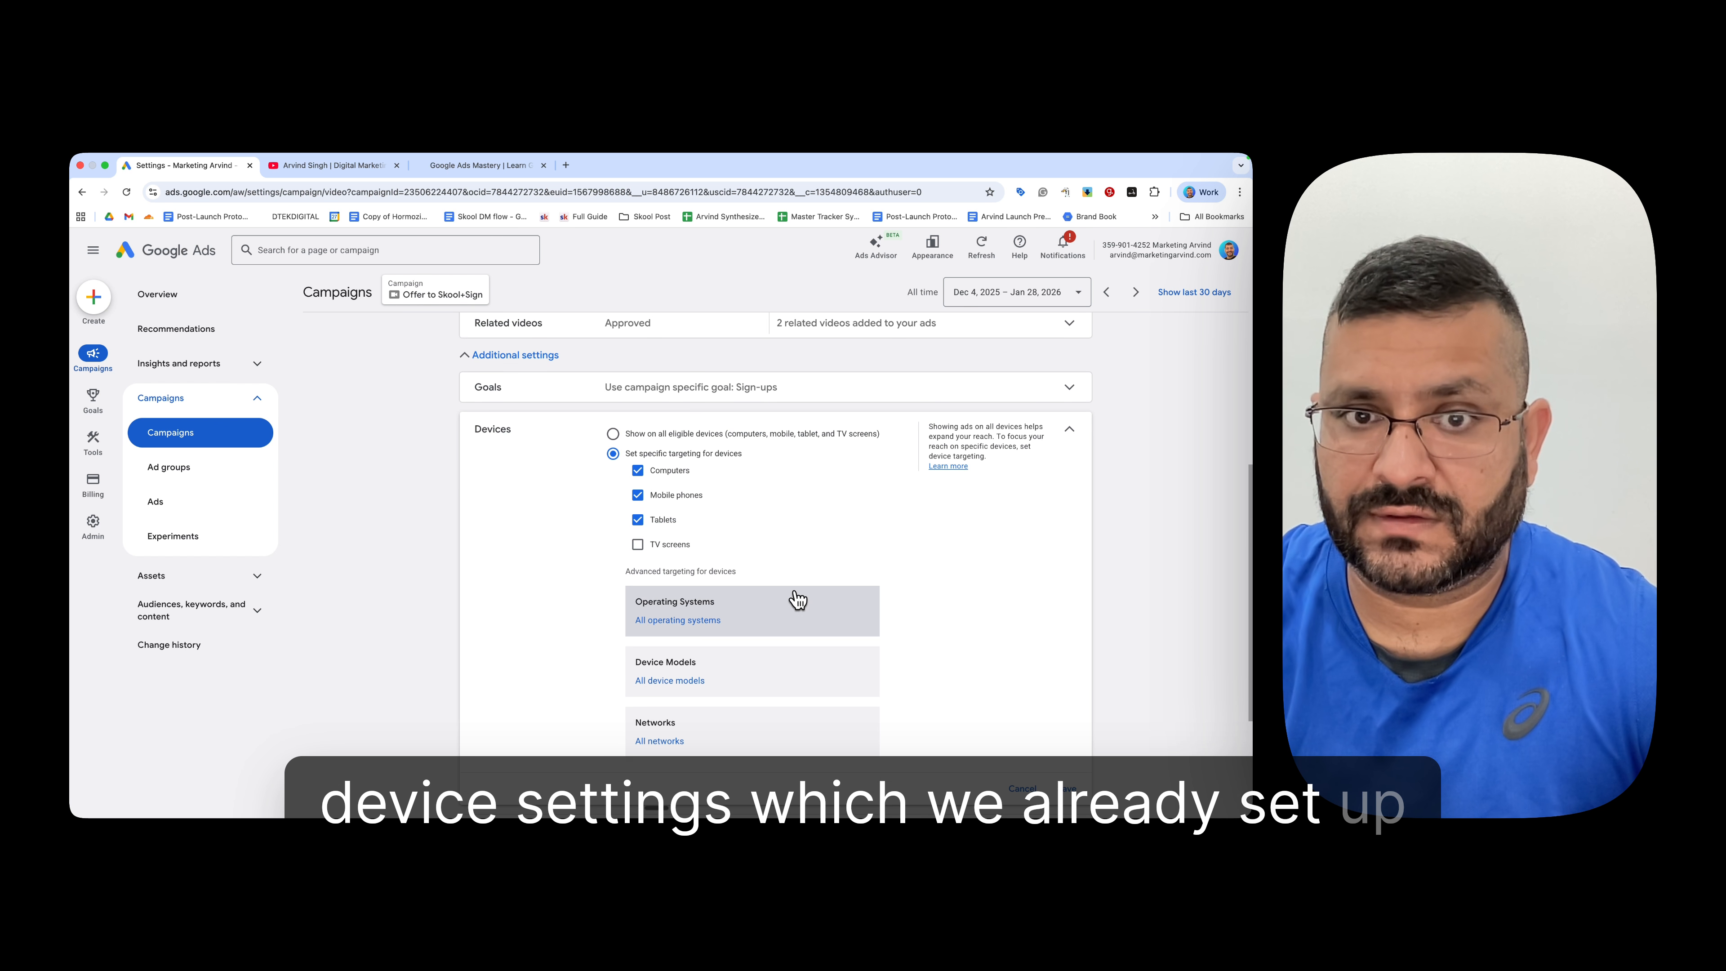
{"action": "scroll", "coordinate": [812, 591], "scroll_direction": "up", "scroll_amount": 3}
{"action": "scroll", "coordinate": [491, 616], "scroll_direction": "down", "scroll_amount": 1}
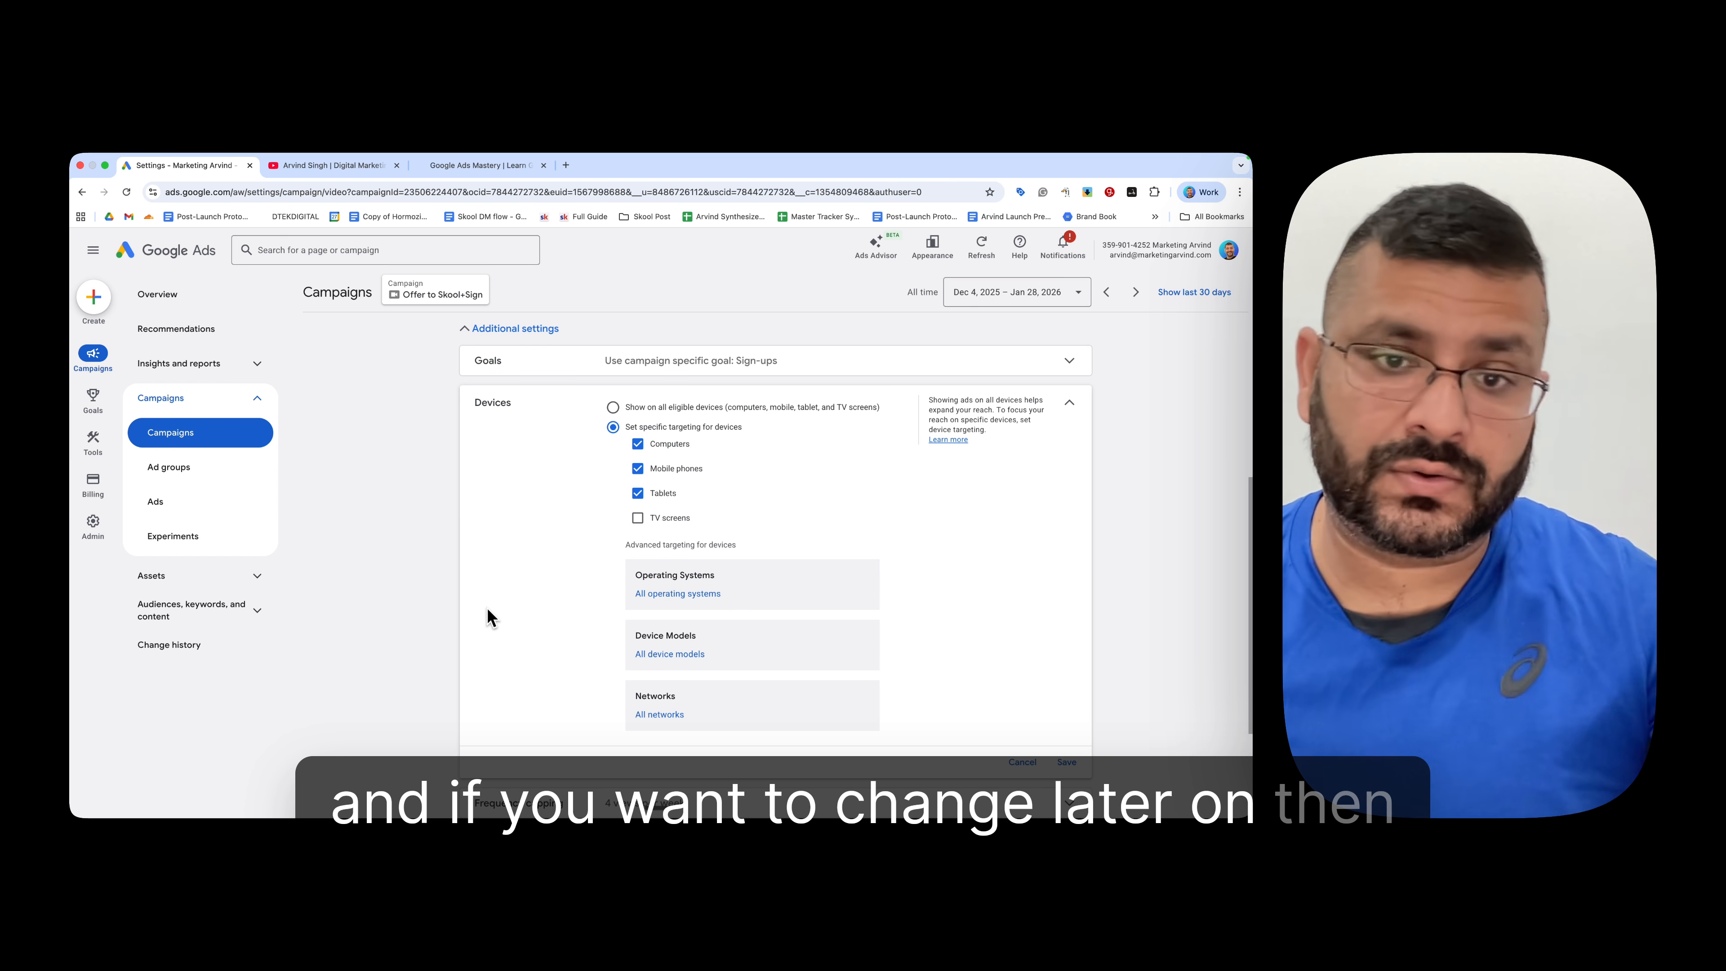
{"action": "scroll", "coordinate": [883, 605], "scroll_direction": "down", "scroll_amount": 5}
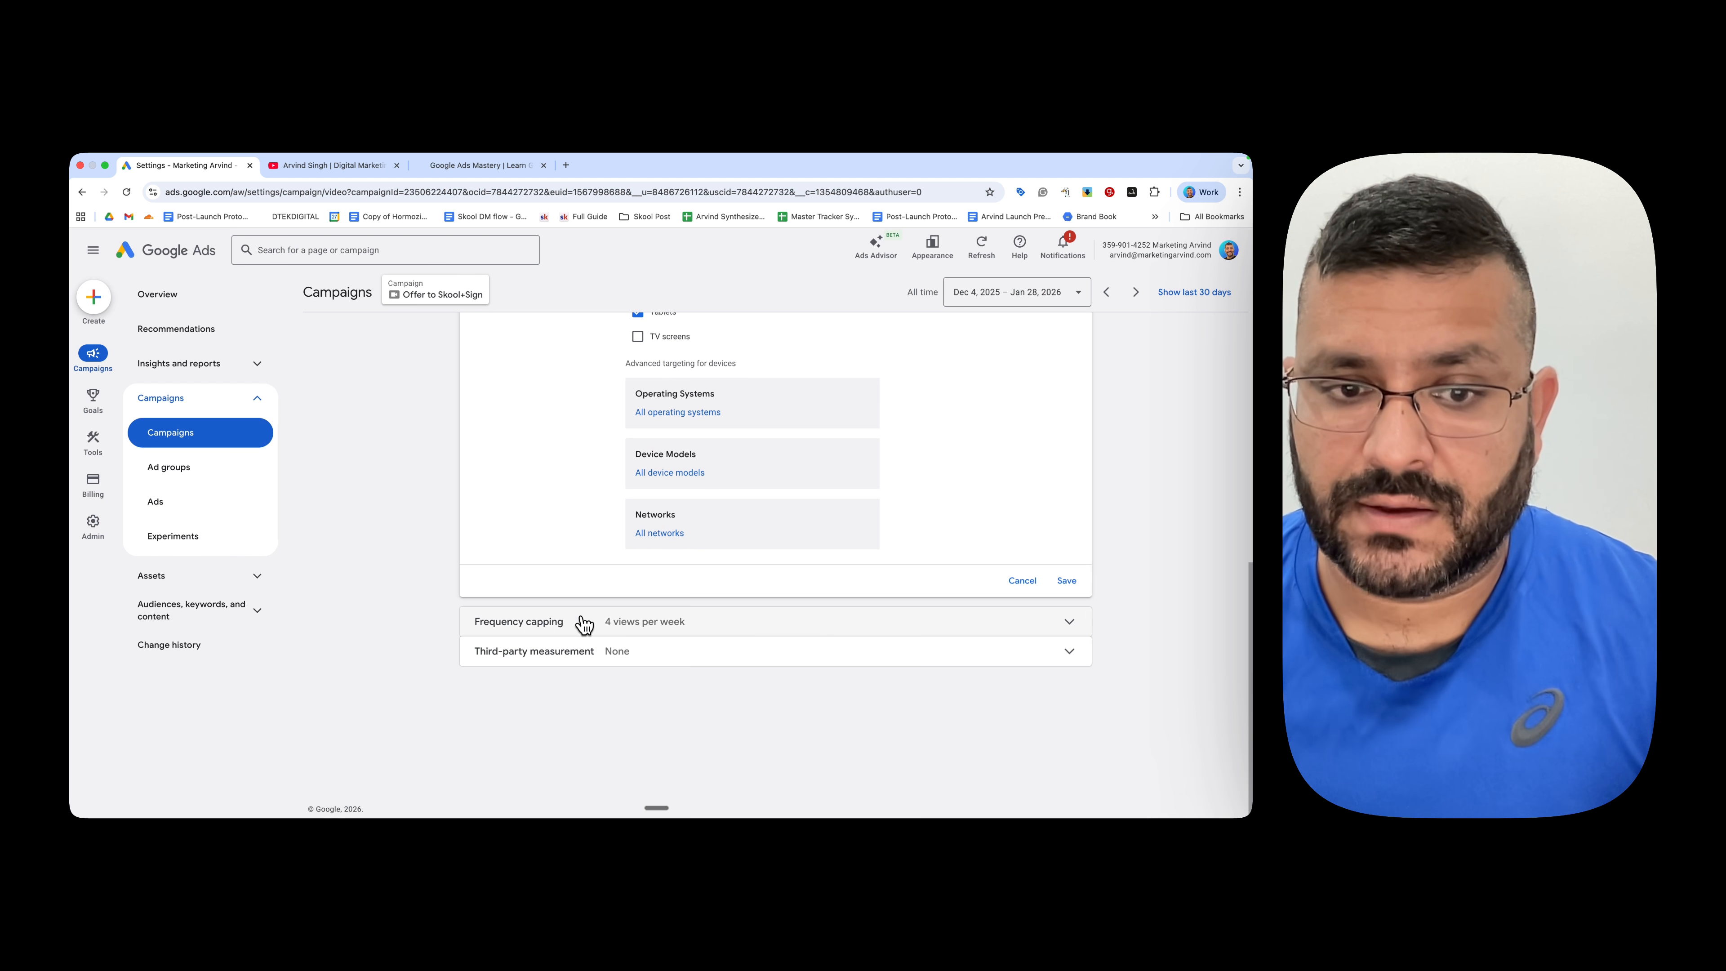